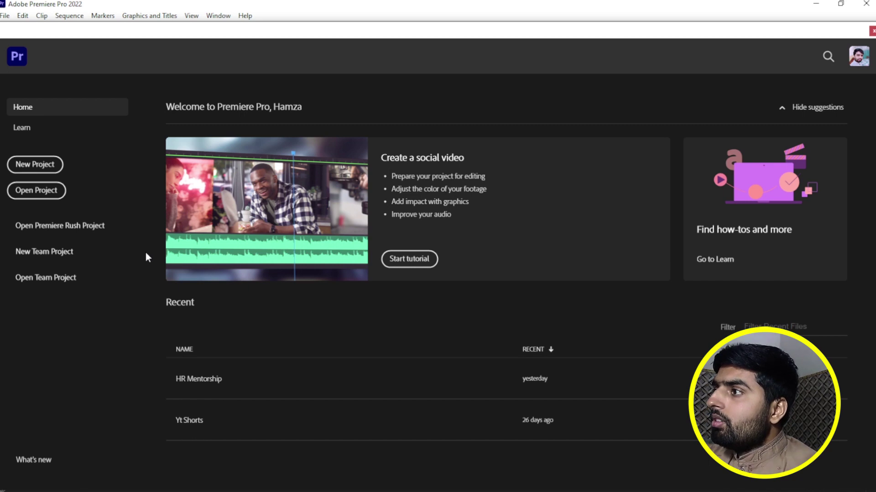
Start a new project and name it 'Demo Class'
click(46, 165)
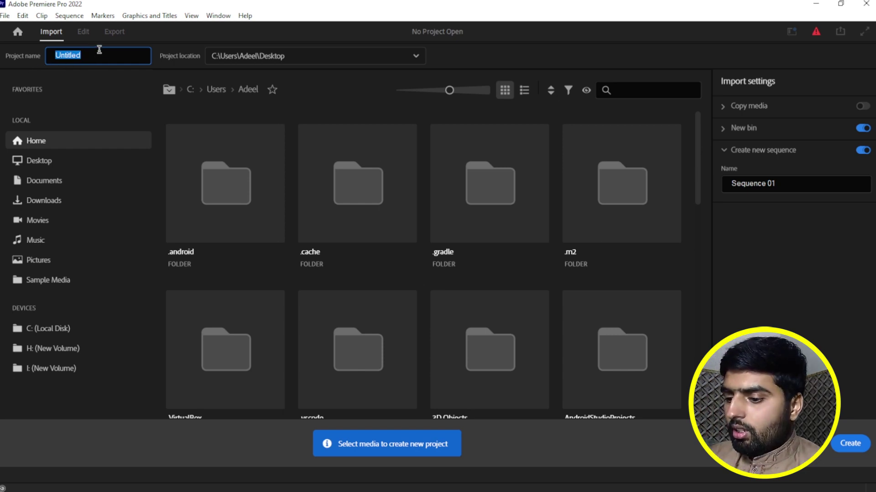
text(Demo )
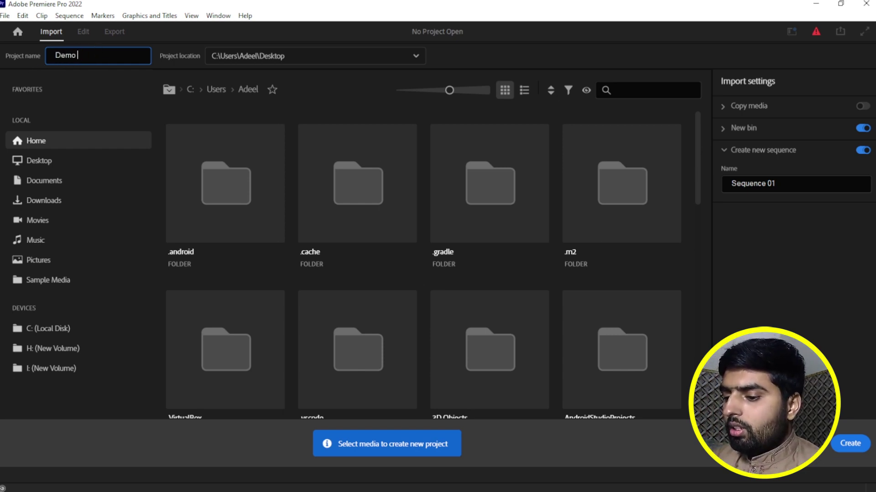
text(Class)
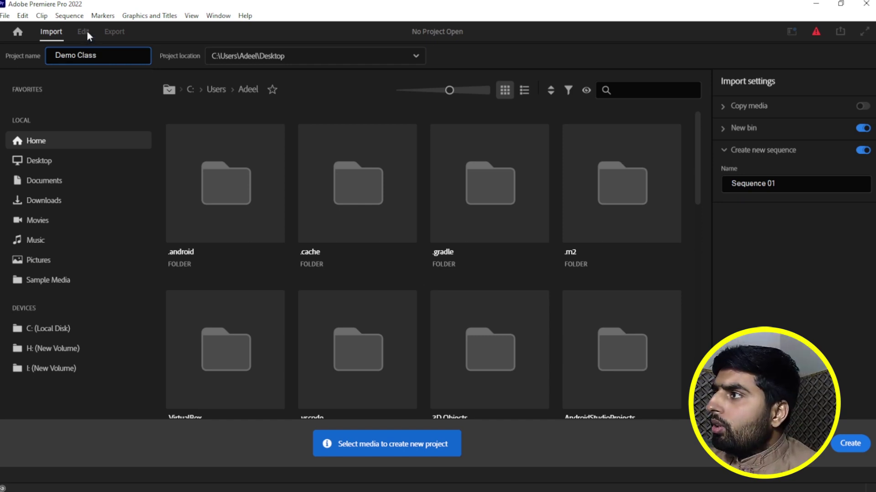
click(128, 89)
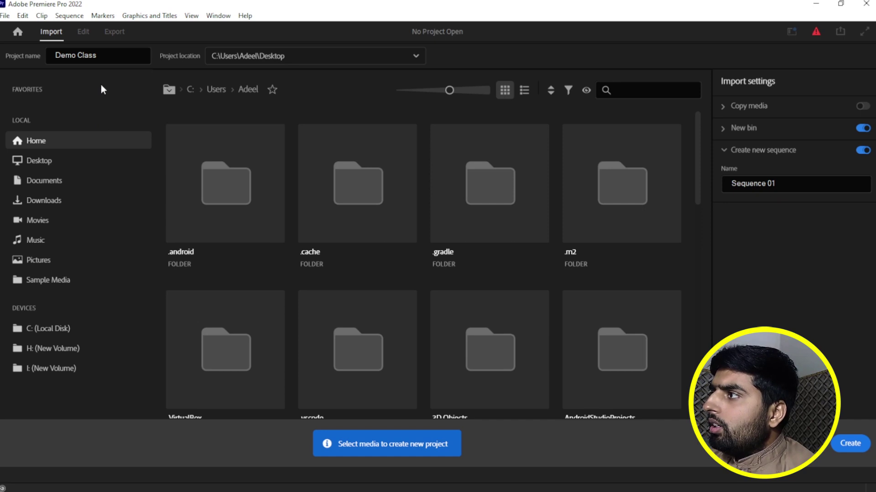
Check the project location options without changing them, then browse the Desktop folder
click(417, 57)
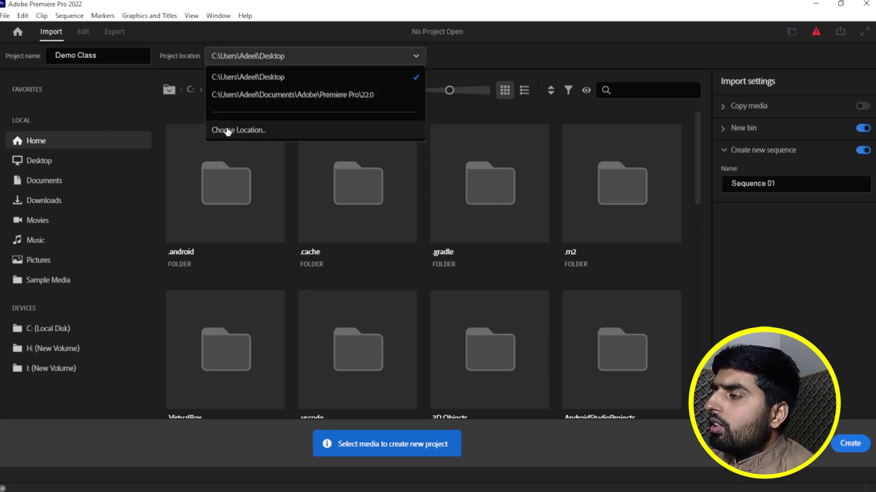
click(160, 180)
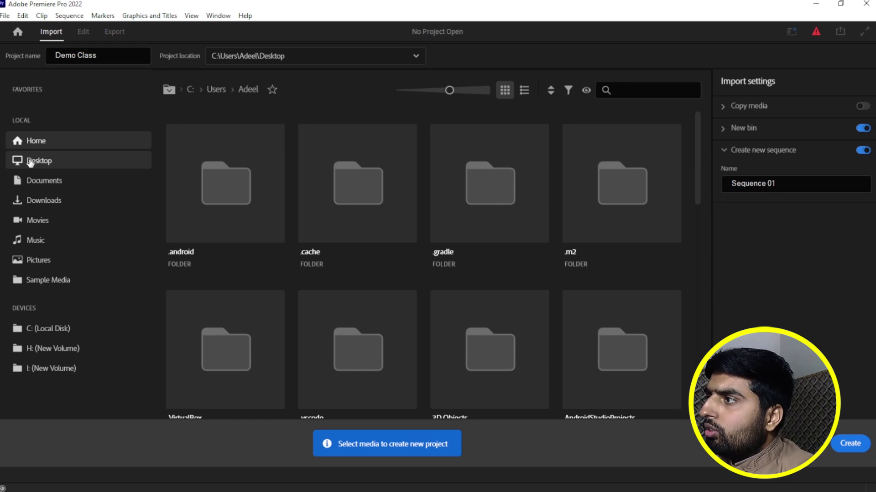
click(48, 161)
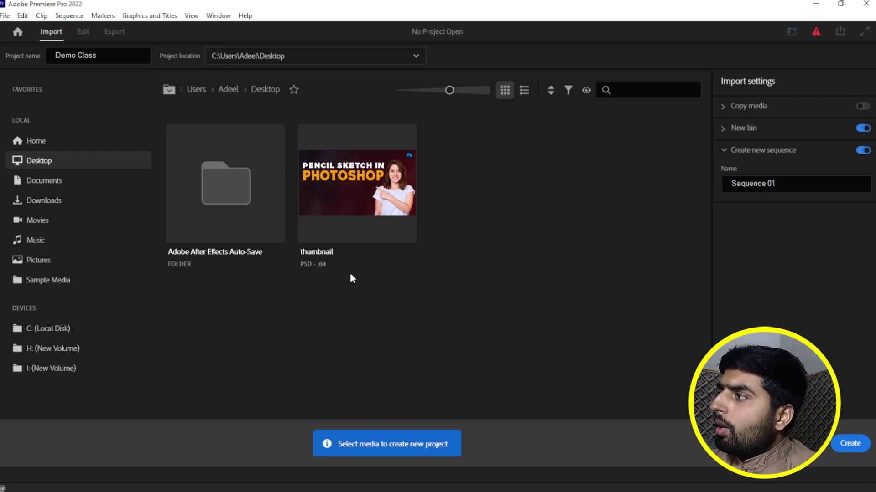
mouse_move(322, 180)
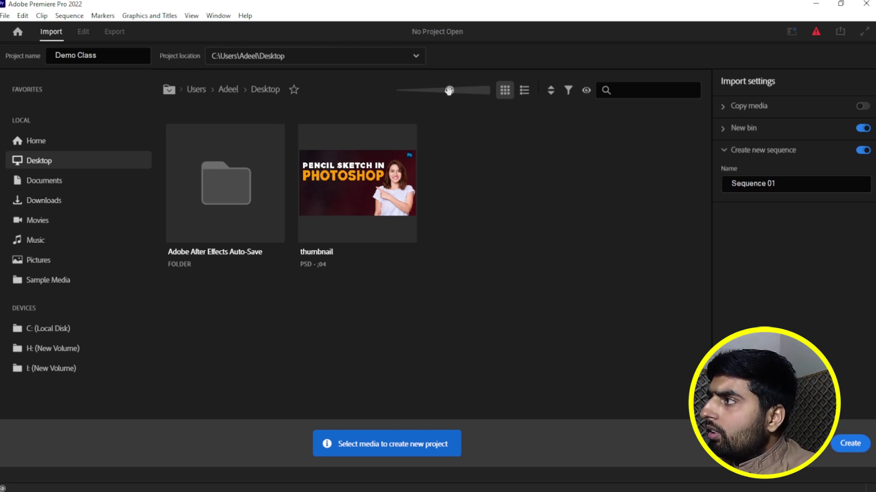
Try thumbnail sizes and list view, collapse the new-sequence settings, and browse Sample Media footage
drag(449, 88, 490, 99)
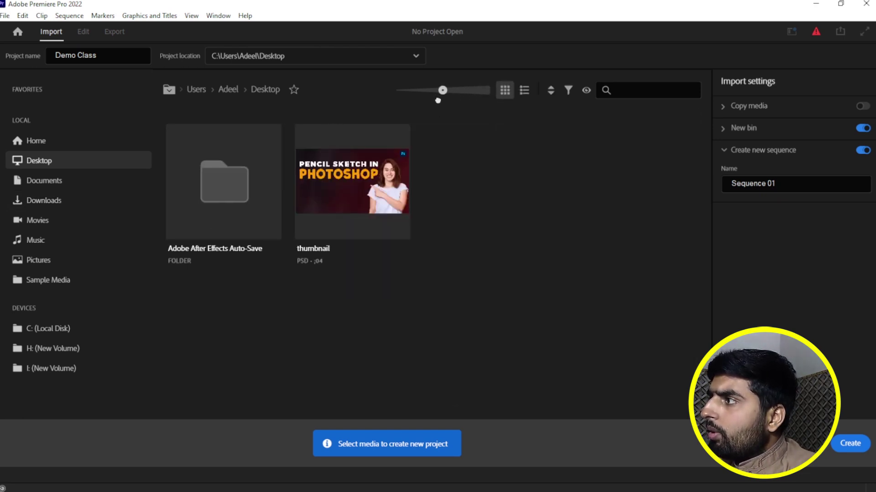
drag(489, 100, 443, 100)
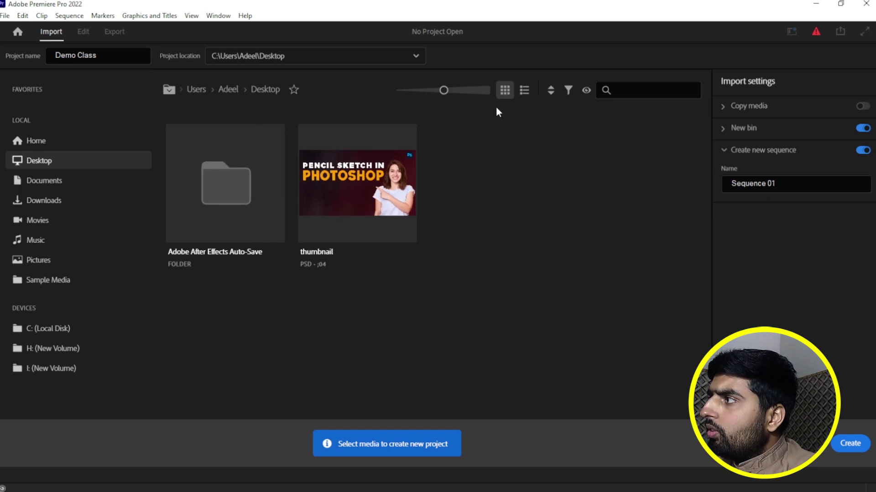
click(524, 91)
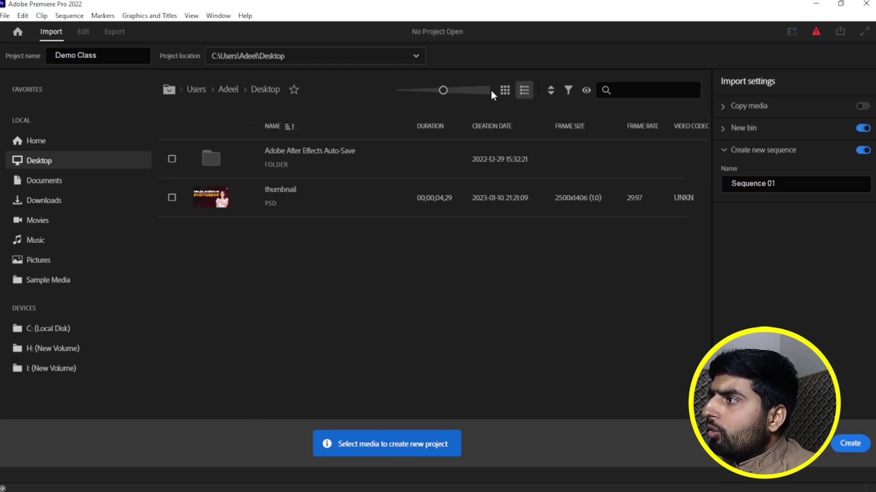
click(505, 90)
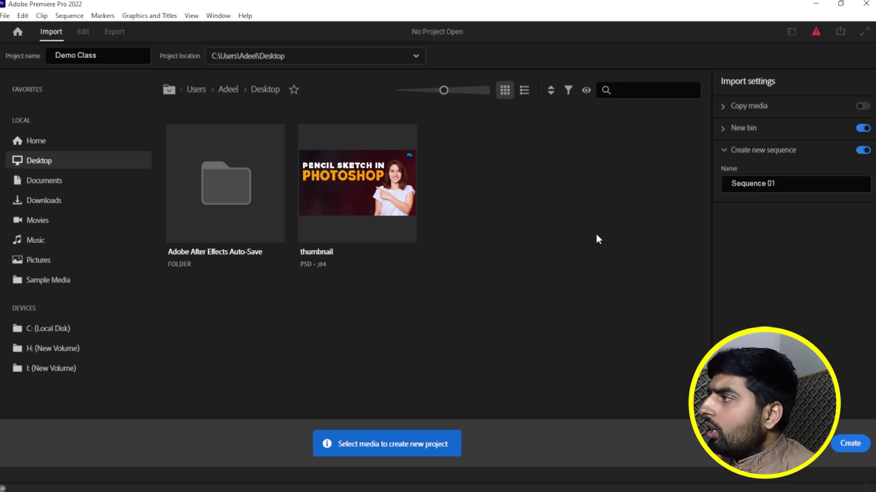
click(724, 151)
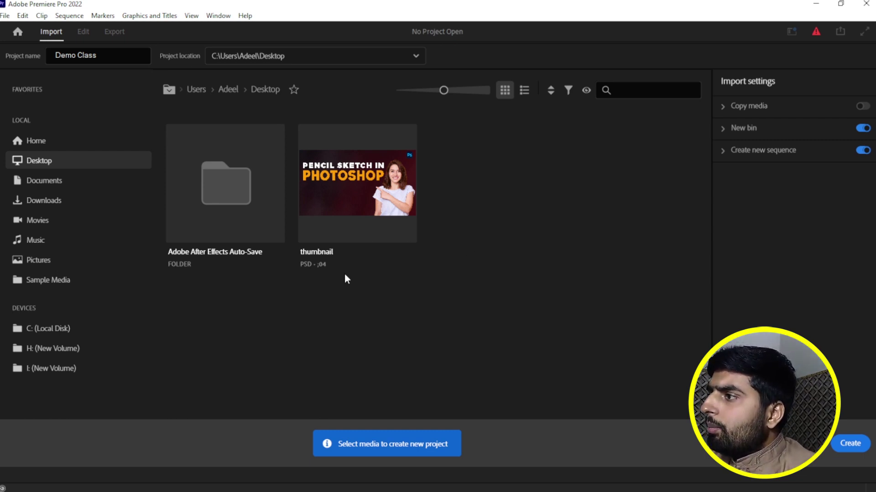
click(104, 279)
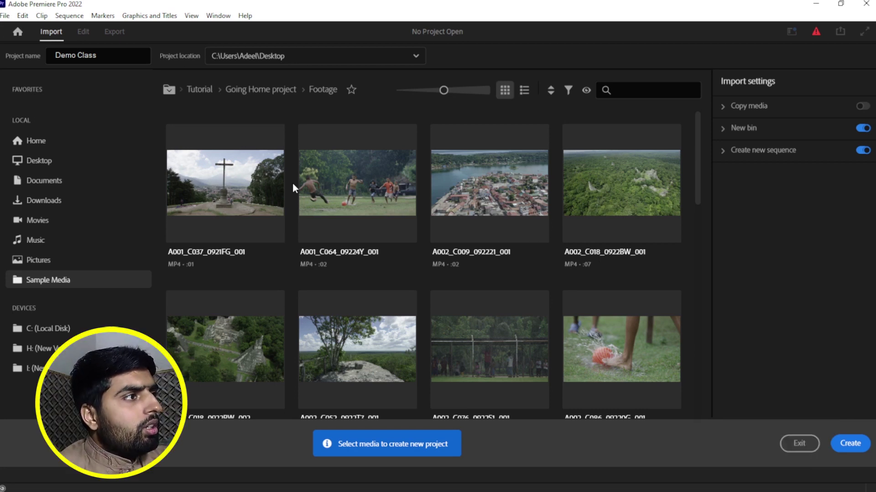
Return to the Home folder, create the Demo Class project, and dismiss the notification
click(83, 145)
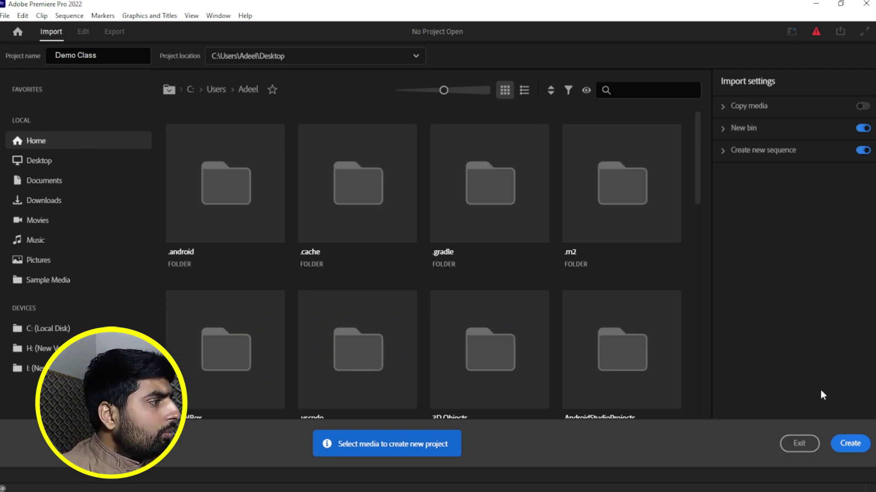
click(851, 445)
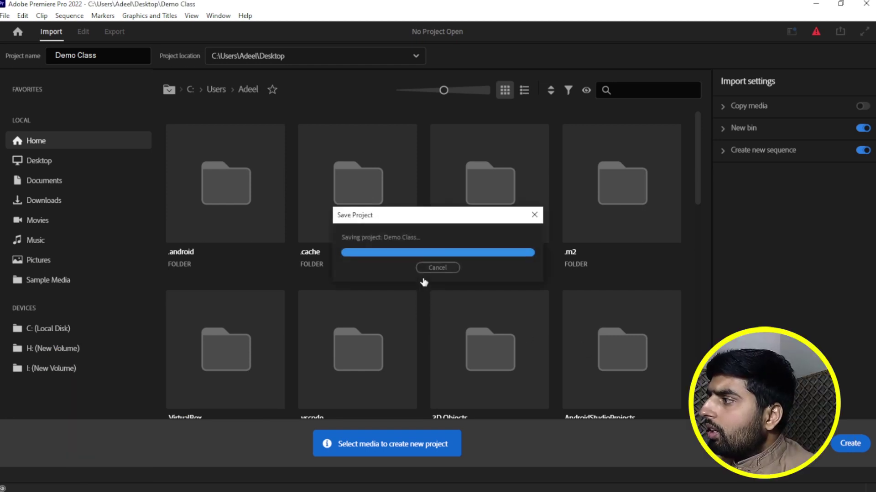
click(867, 419)
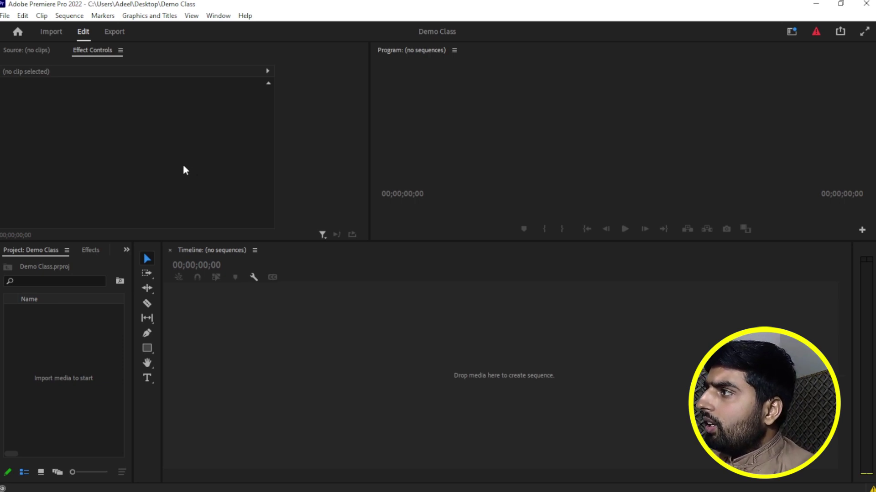
Show the Source monitor instead of Effect Controls and widen the Project panel
click(15, 51)
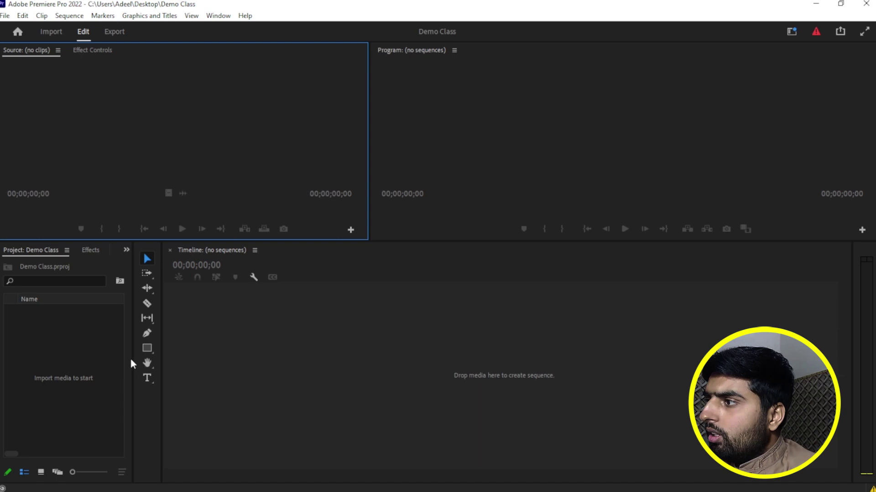
drag(132, 362, 361, 359)
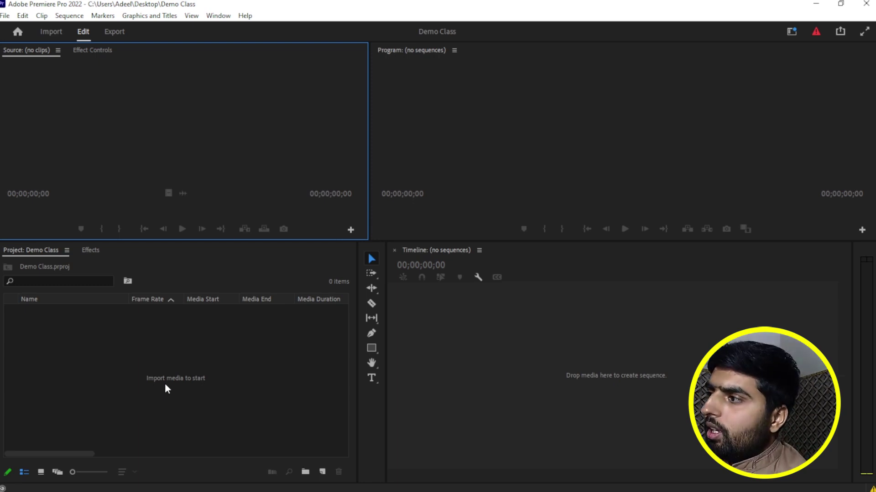
double_click(168, 378)
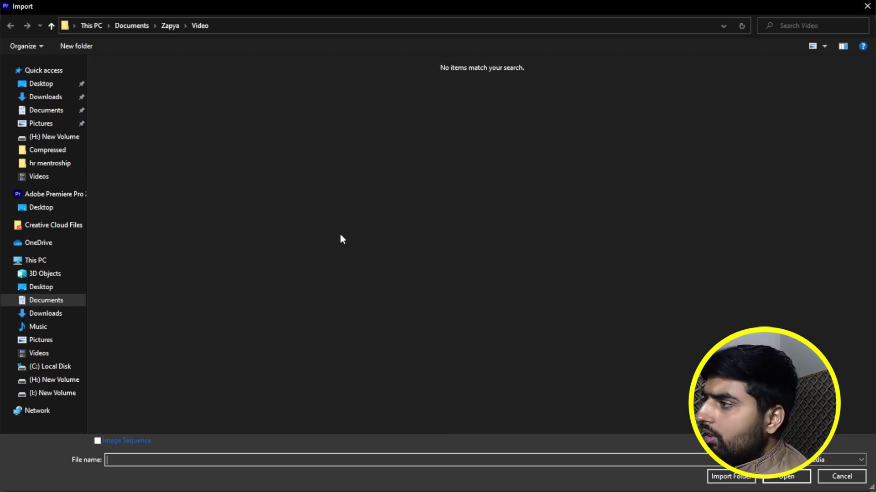
click(840, 476)
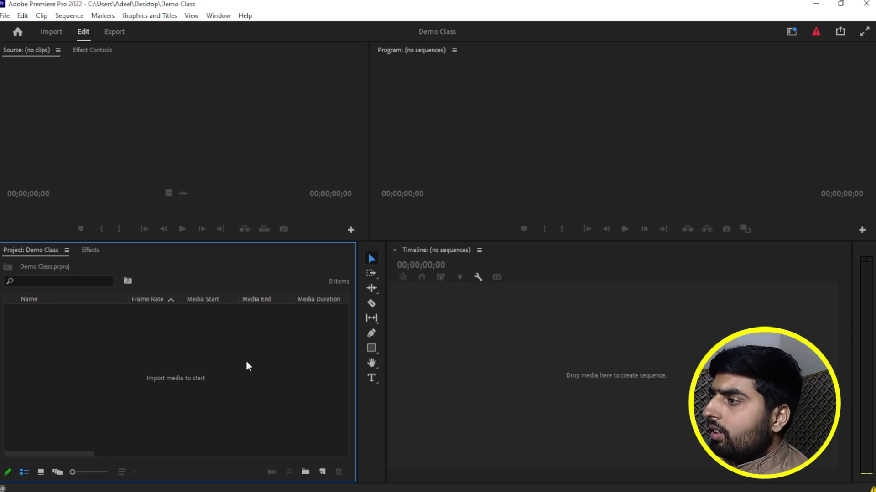
click(363, 485)
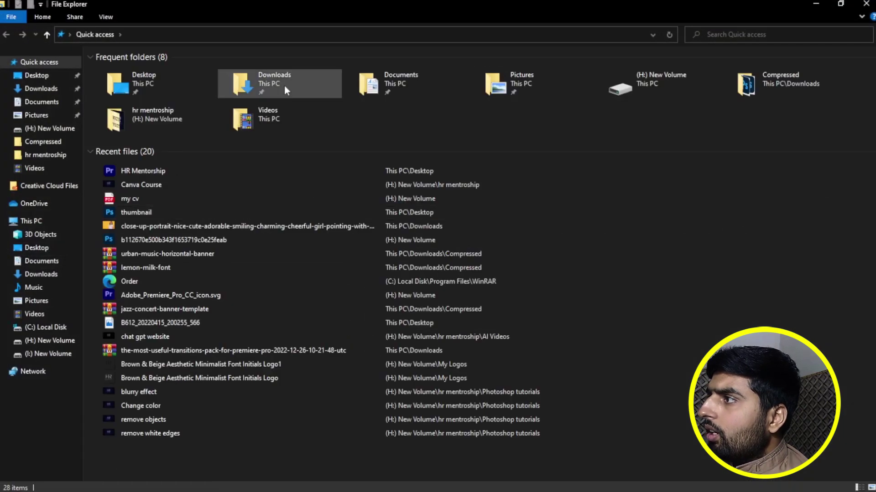
Drag the close-up portrait image from Downloads into the Project panel, then close Explorer
double_click(283, 85)
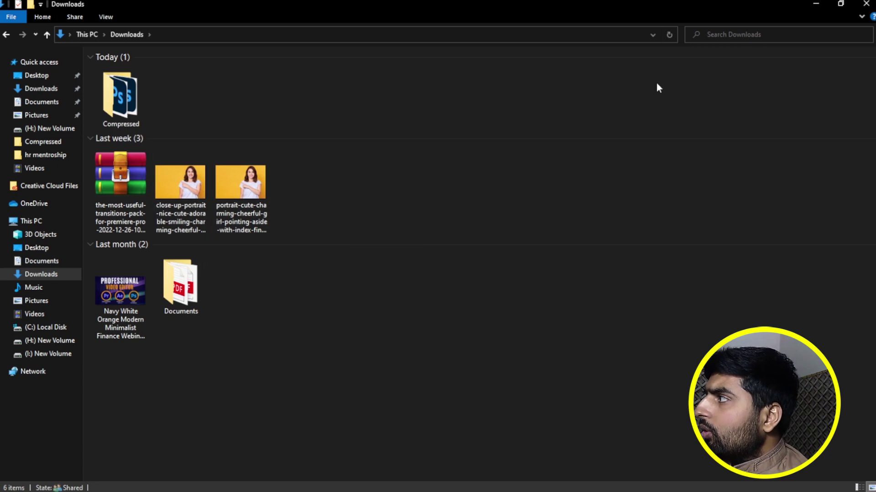
click(841, 4)
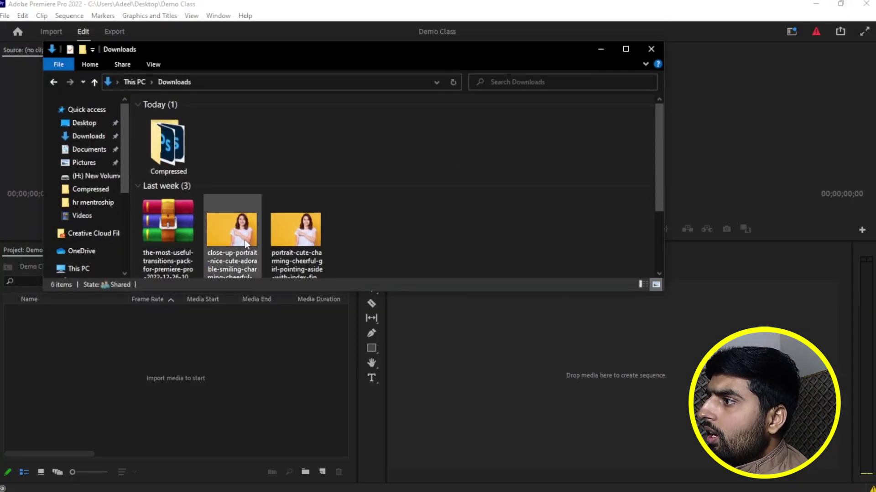
drag(251, 240, 138, 381)
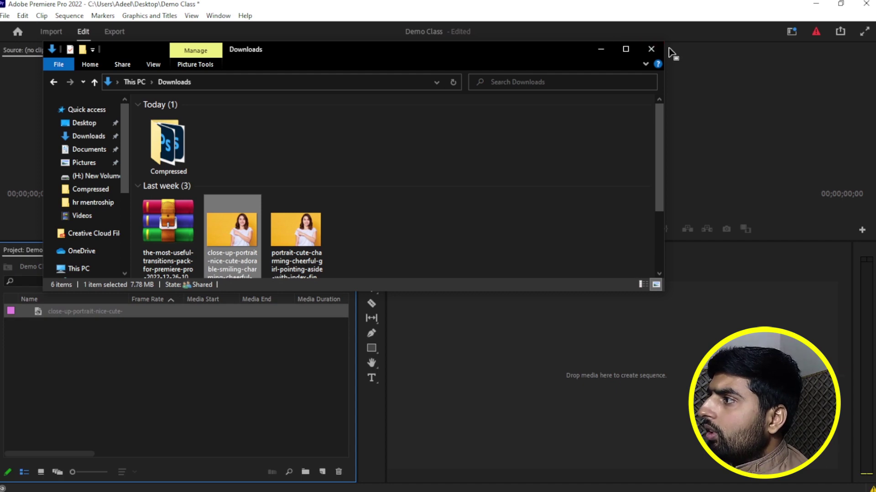
click(652, 50)
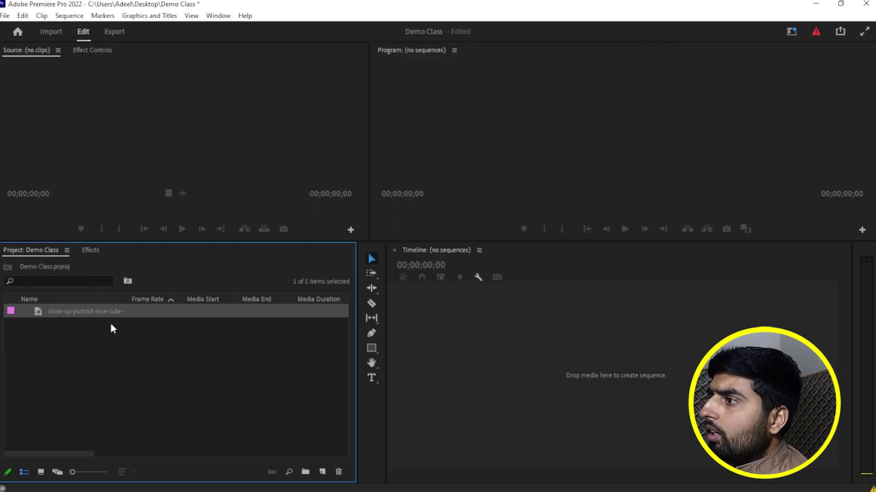
Preview and delete the portrait image, then add a new bin to the project
double_click(38, 314)
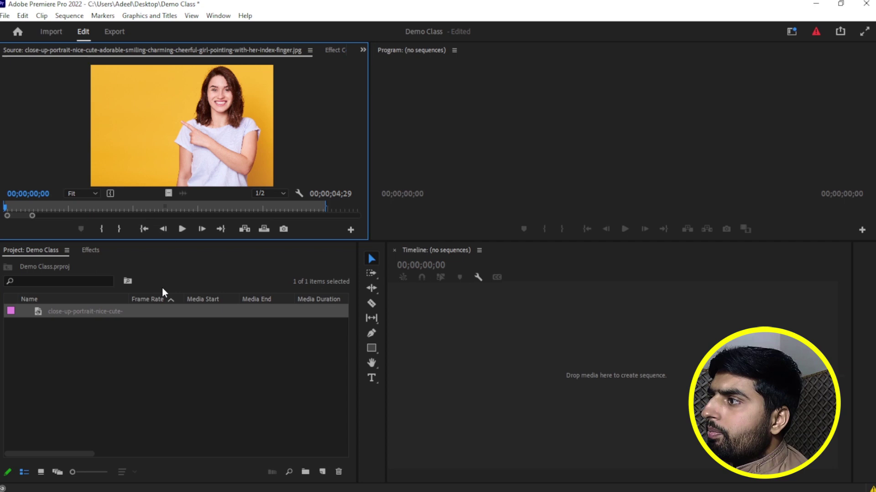
click(38, 312)
key(Delete)
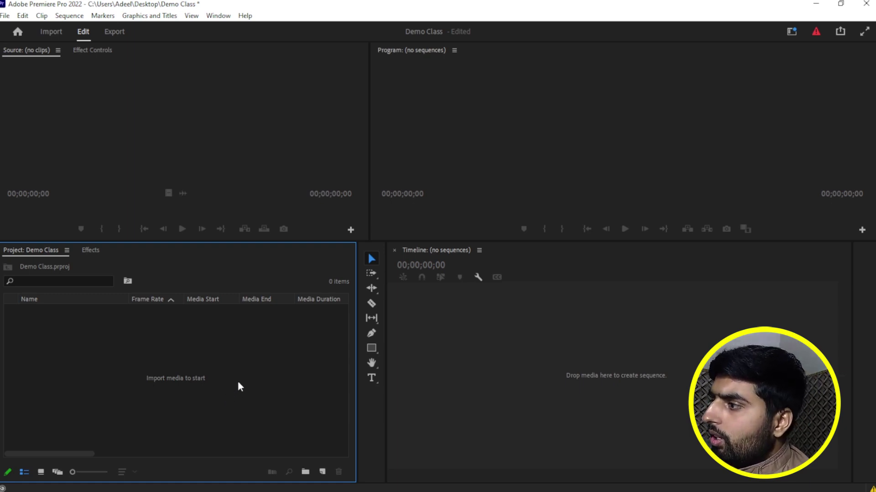
click(305, 473)
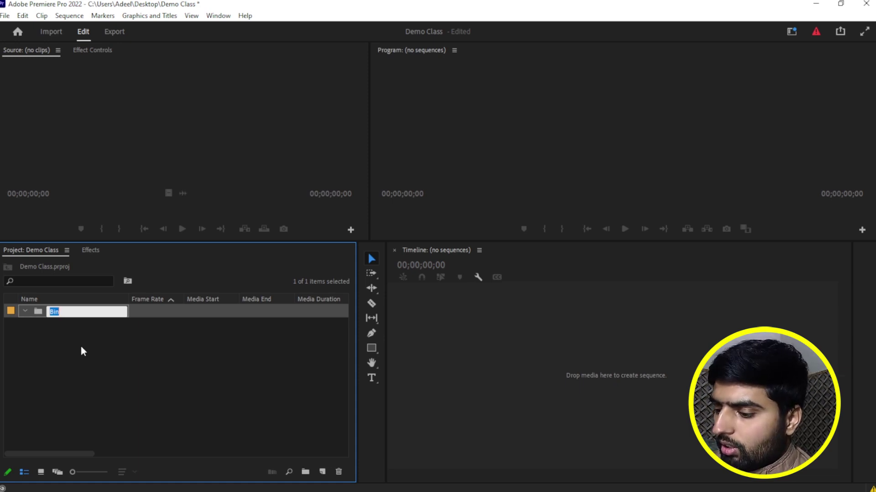
Rename the new bin to 'Videos'
text(Videos)
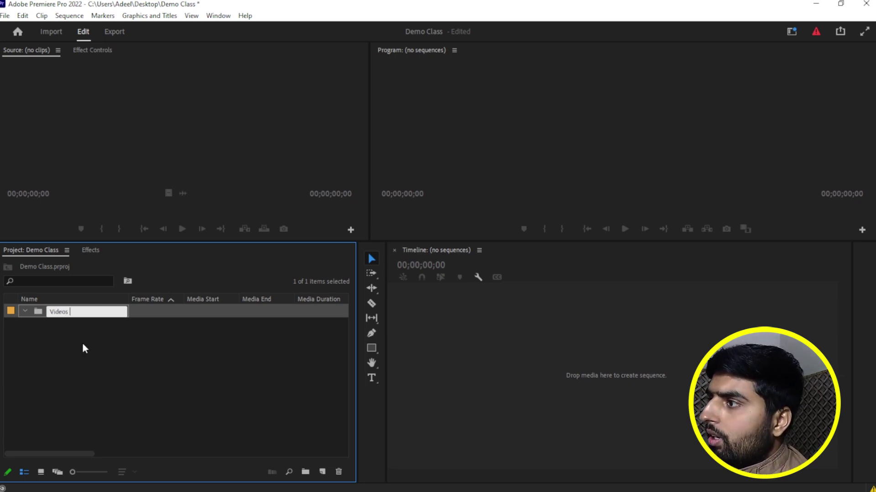
click(86, 359)
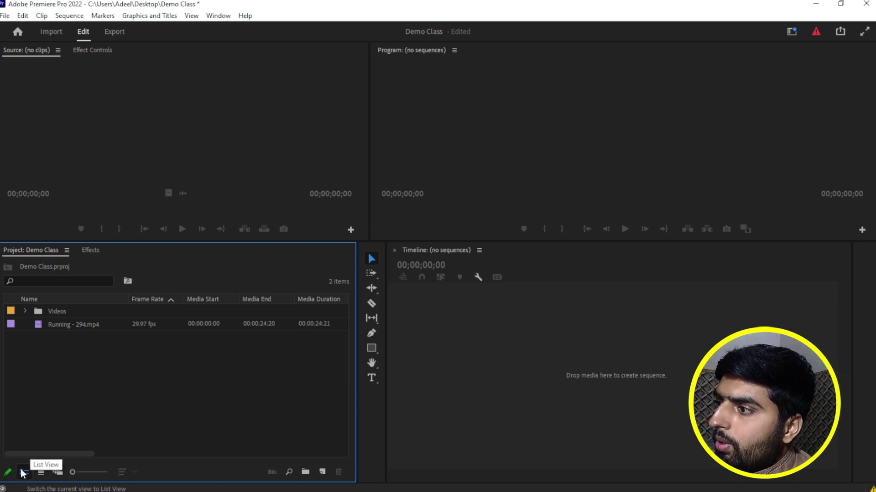
Switch to icon view, preview Running - 294.mp4 in the Source monitor, and resize thumbnails
click(40, 473)
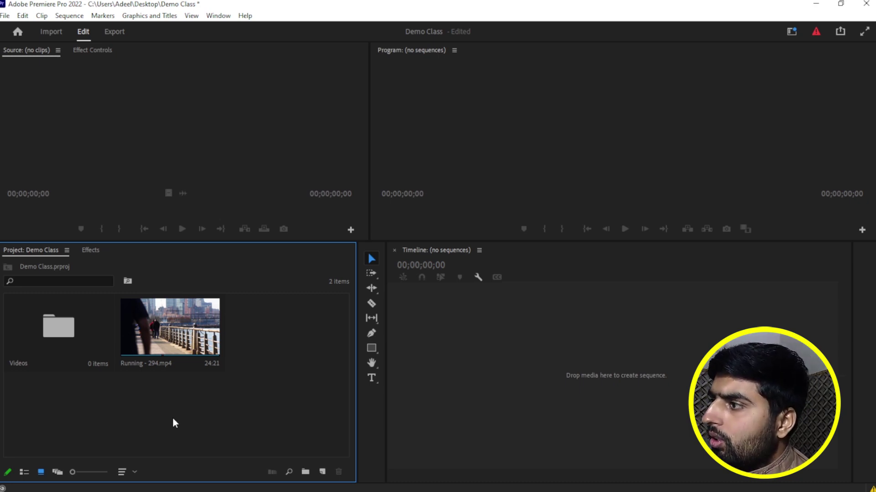
double_click(130, 365)
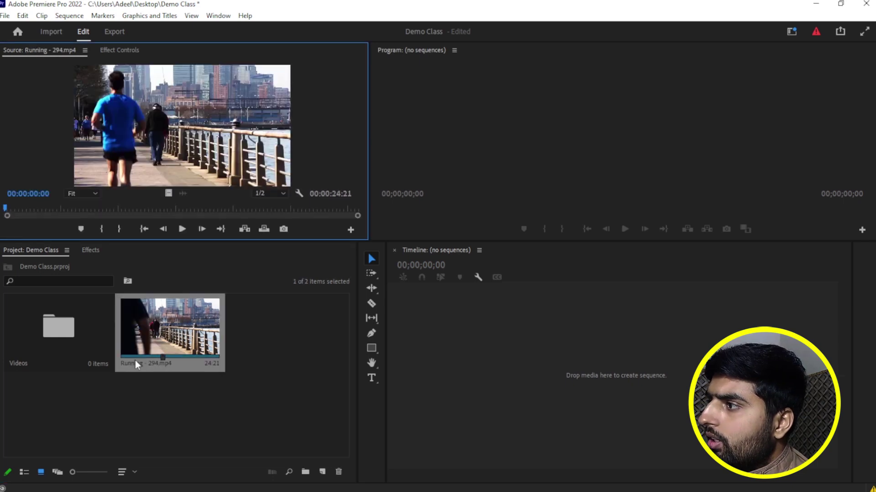
right_click(139, 366)
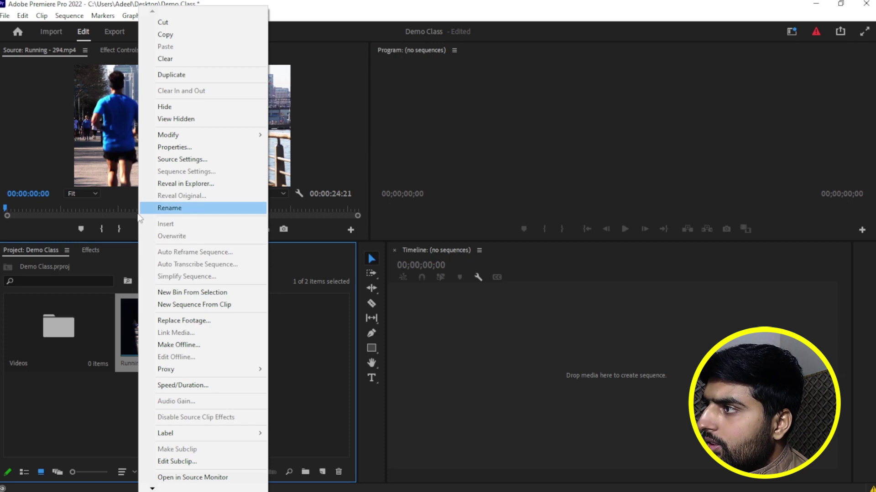
click(328, 405)
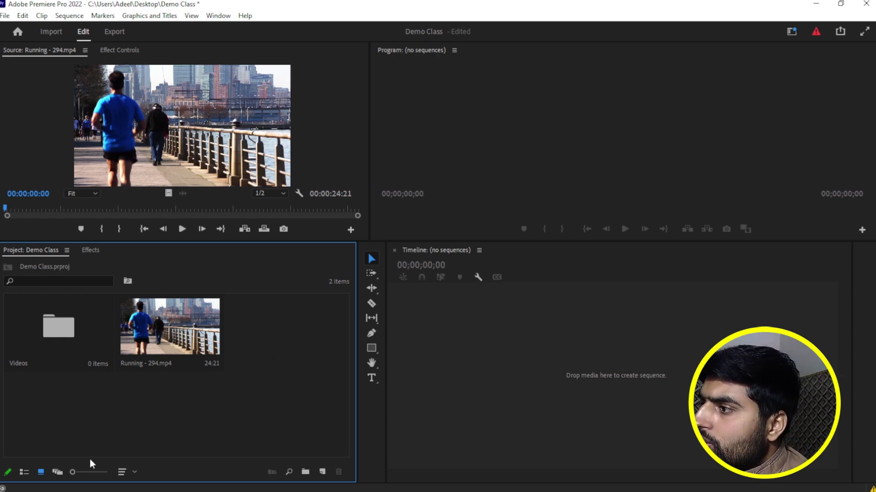
drag(72, 472, 82, 472)
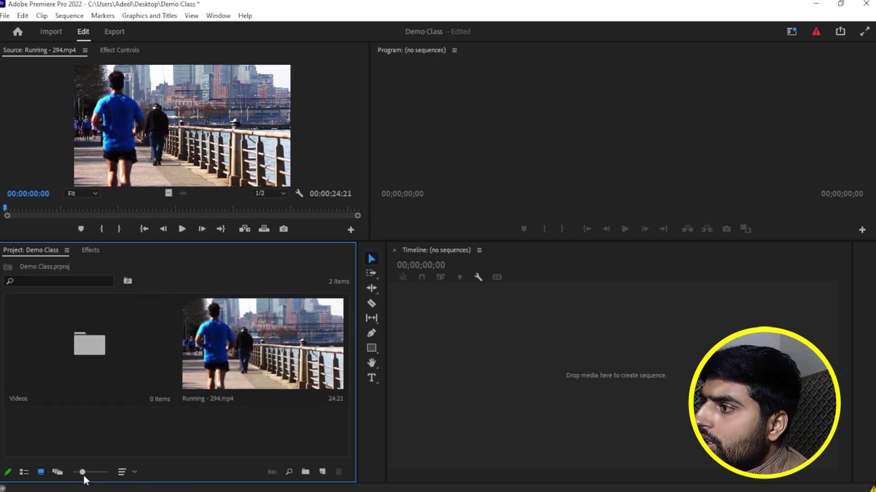
drag(98, 480, 72, 473)
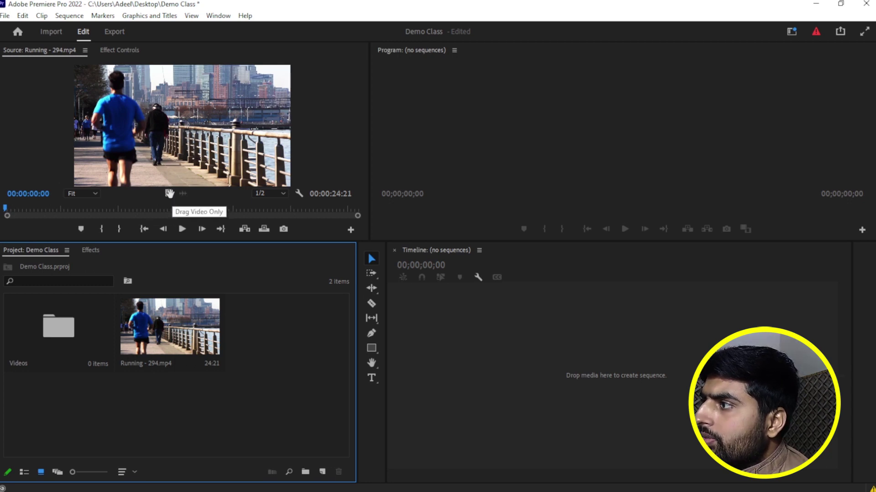
mouse_move(168, 193)
mouse_down()
mouse_move(206, 244)
mouse_move(192, 352)
mouse_up()
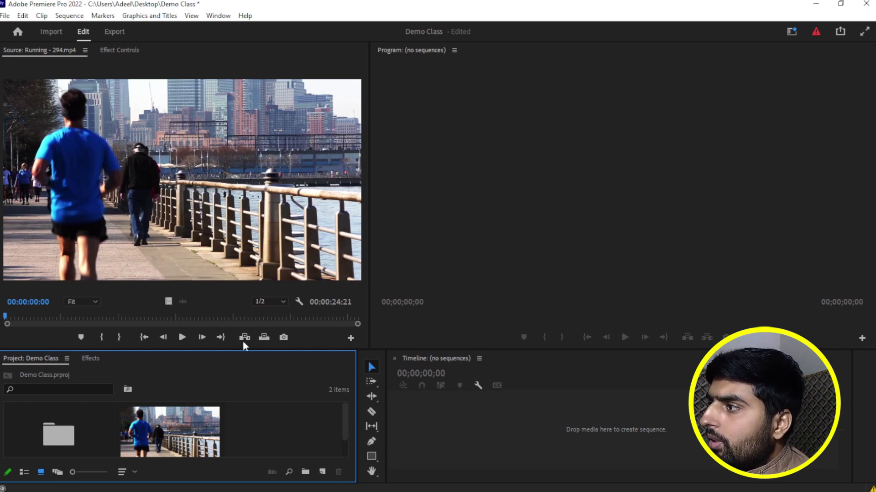
Drag the Source monitor/Project panel divider to make the clip preview taller
drag(247, 341, 242, 264)
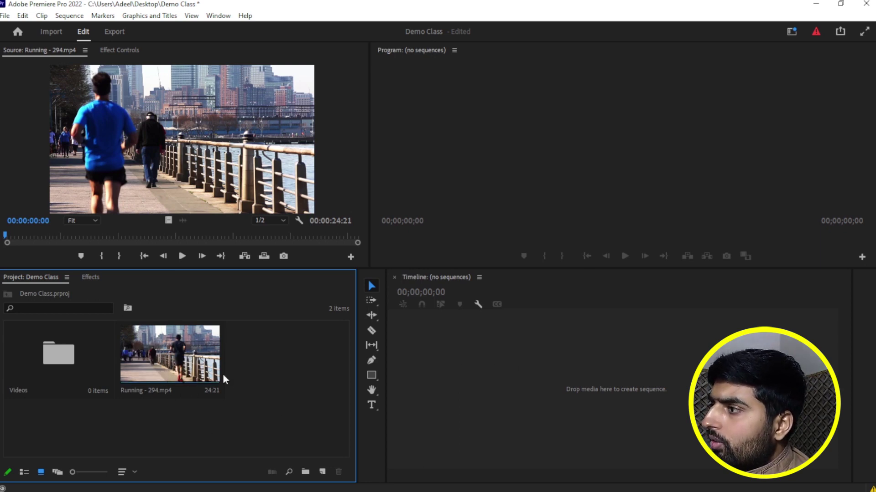
Create a Running - 294 sequence from the clip, delete its clip, and switch to List View
drag(215, 369, 545, 379)
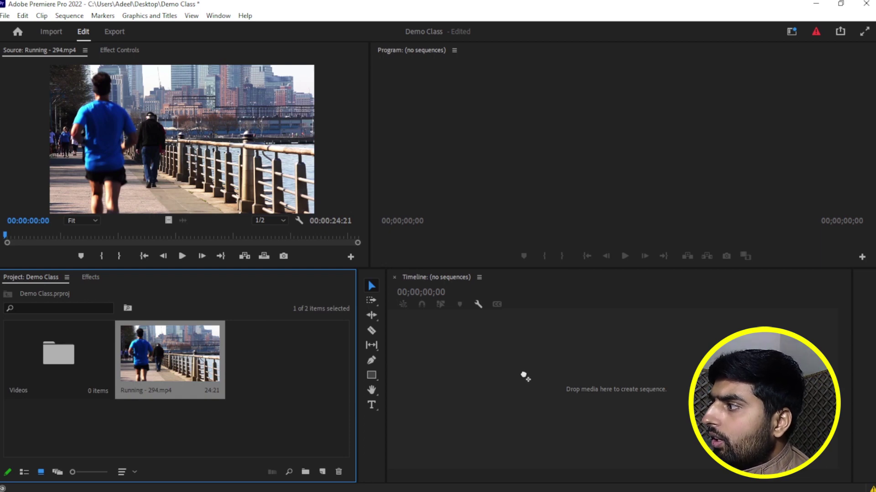
drag(544, 377, 545, 379)
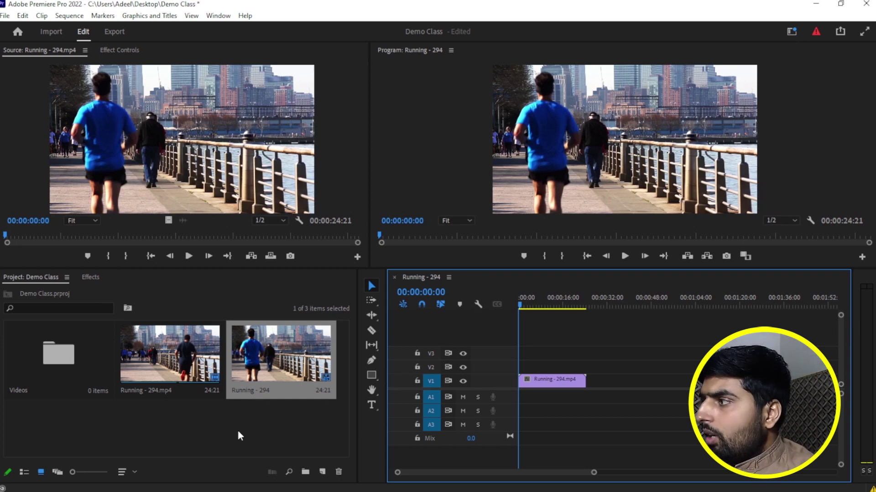
key(Delete)
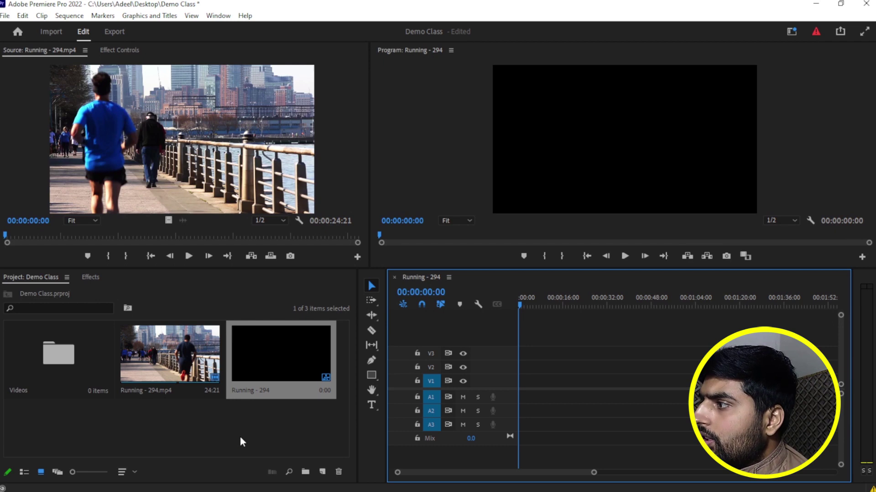
click(23, 472)
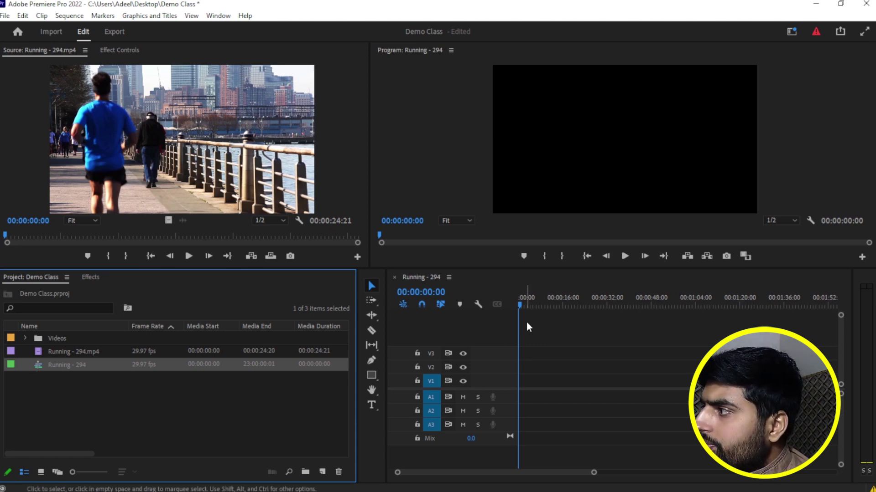
drag(519, 305, 545, 314)
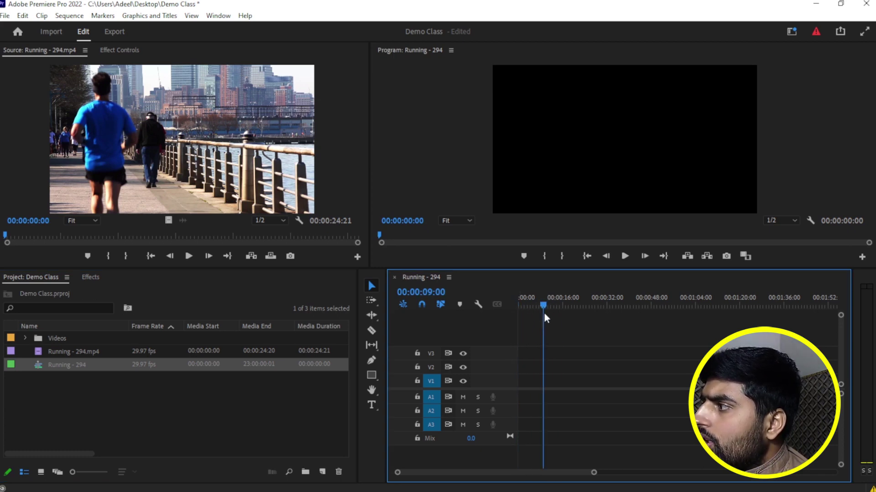
Place Running - 294.mp4 on V1 a few seconds in, making the sequence 00:00:34:21 long
drag(545, 315, 518, 313)
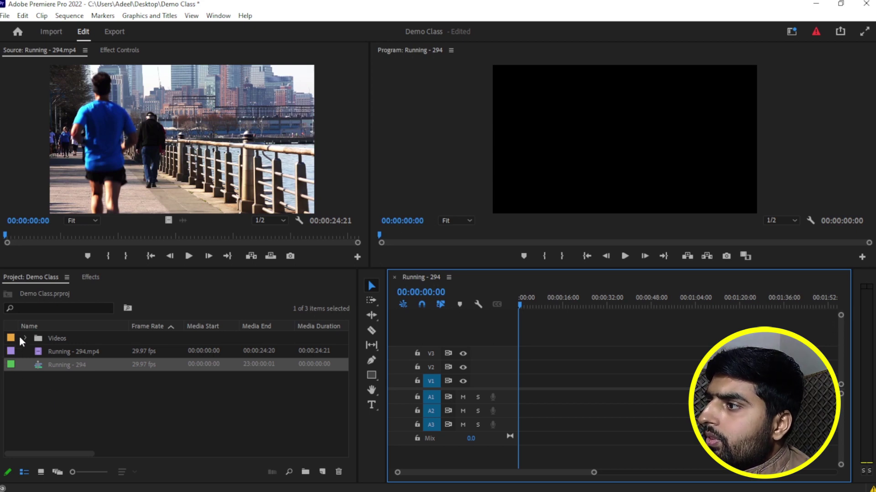
click(136, 409)
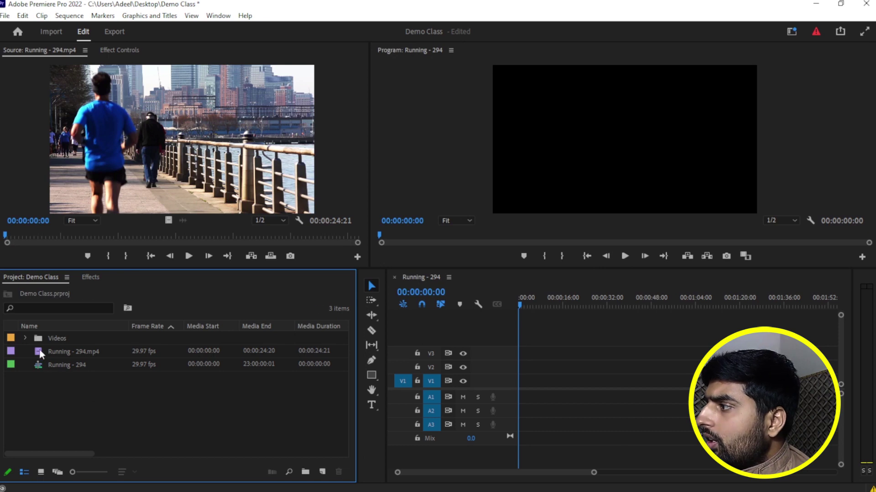
drag(50, 352, 573, 388)
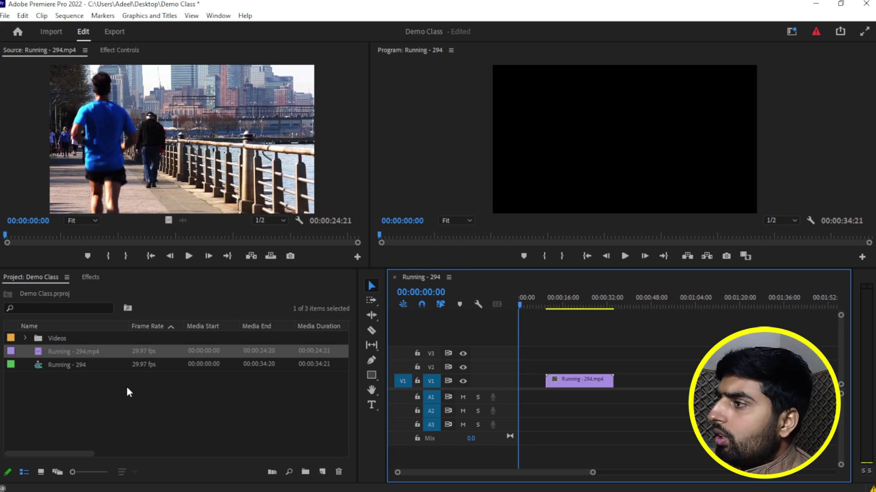
right_click(13, 354)
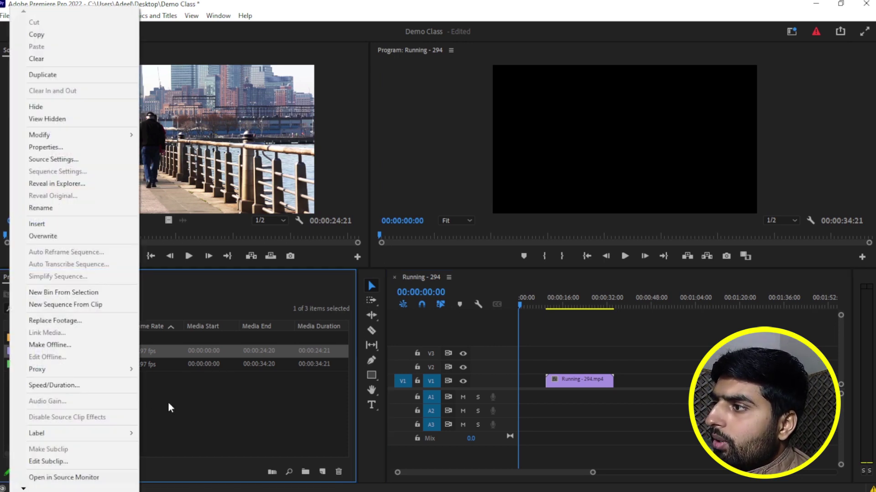
Label Running - 294.mp4 Yellow and drop a second copy later on V1, reaching 00:01:07:02
click(169, 407)
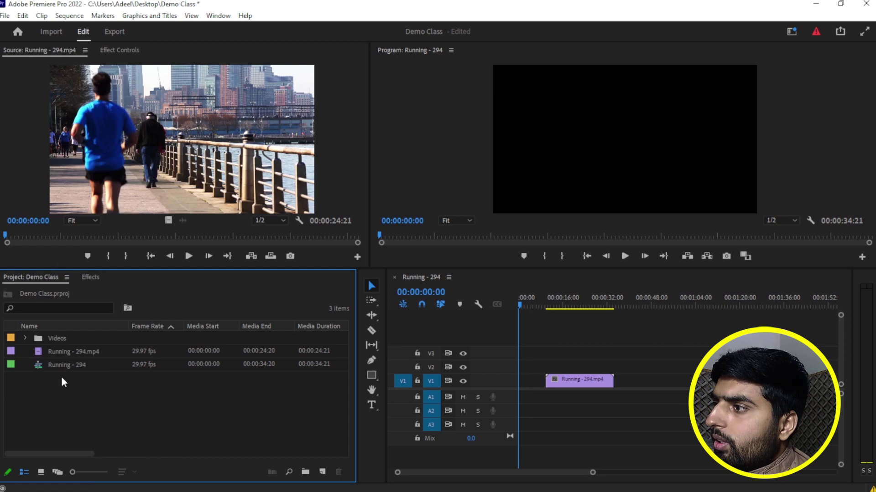
right_click(14, 352)
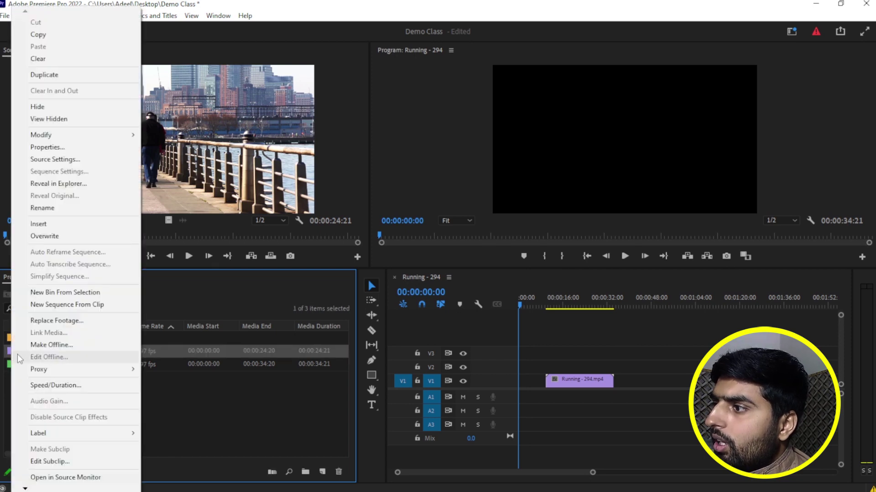
mouse_move(39, 429)
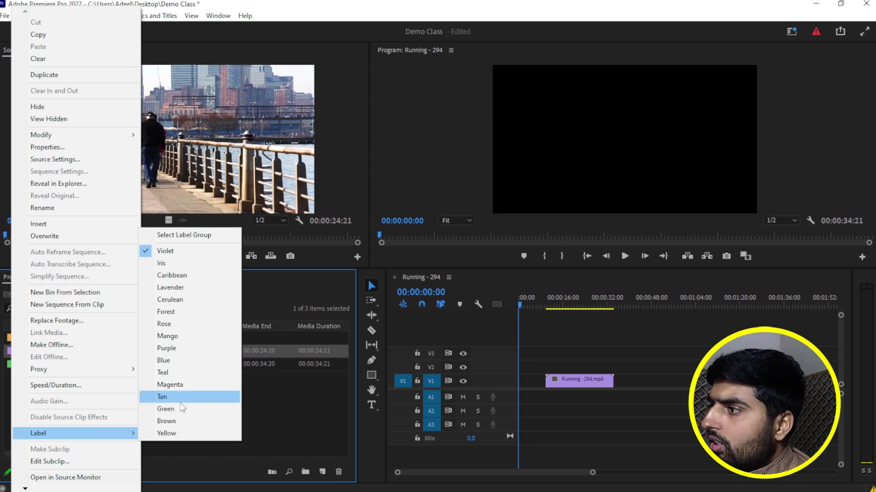
click(185, 434)
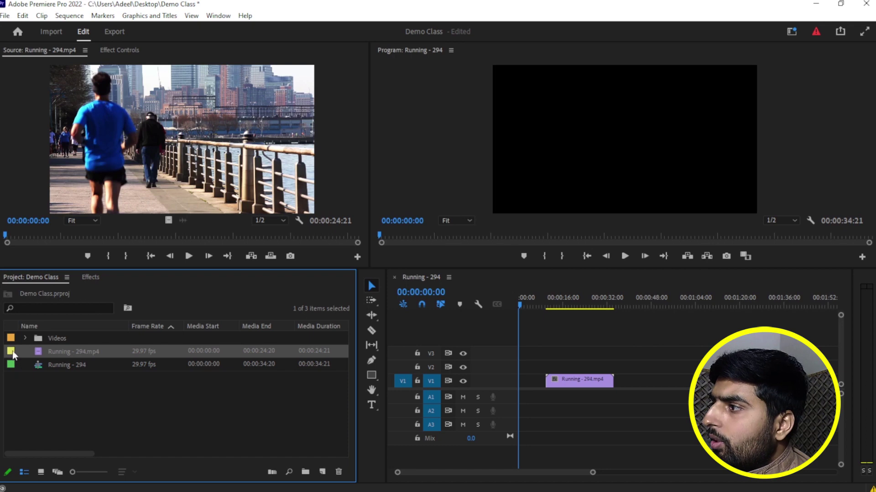
mouse_move(12, 351)
mouse_down()
mouse_move(637, 371)
mouse_move(638, 382)
mouse_up()
Marquee-select and delete both clips on V1, then widen the Project panel's list
click(574, 382)
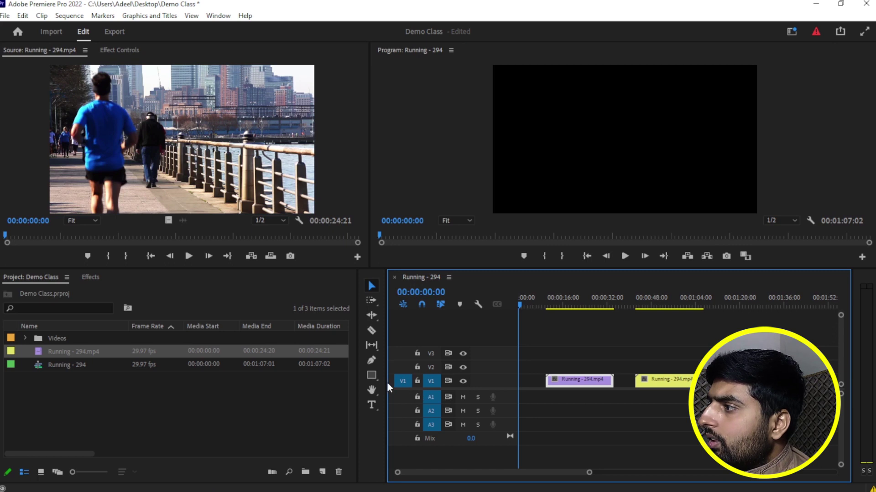
drag(387, 383, 277, 385)
click(554, 388)
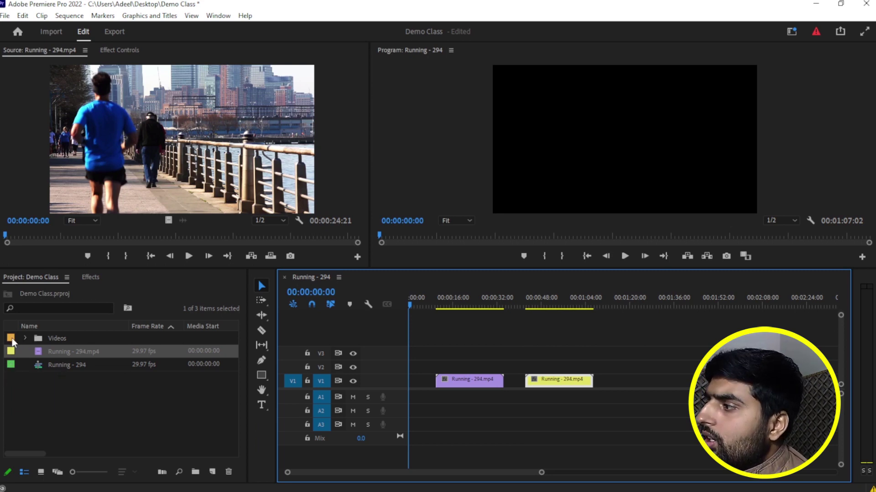
drag(438, 354, 589, 407)
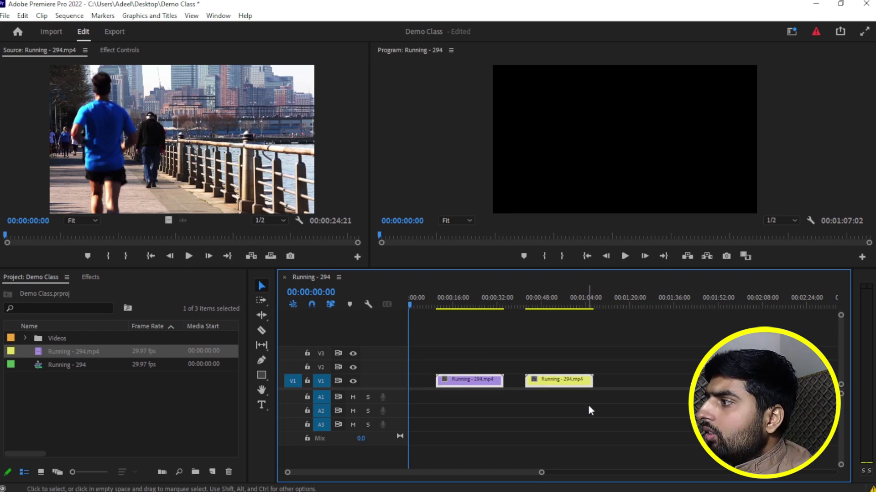
key(Delete)
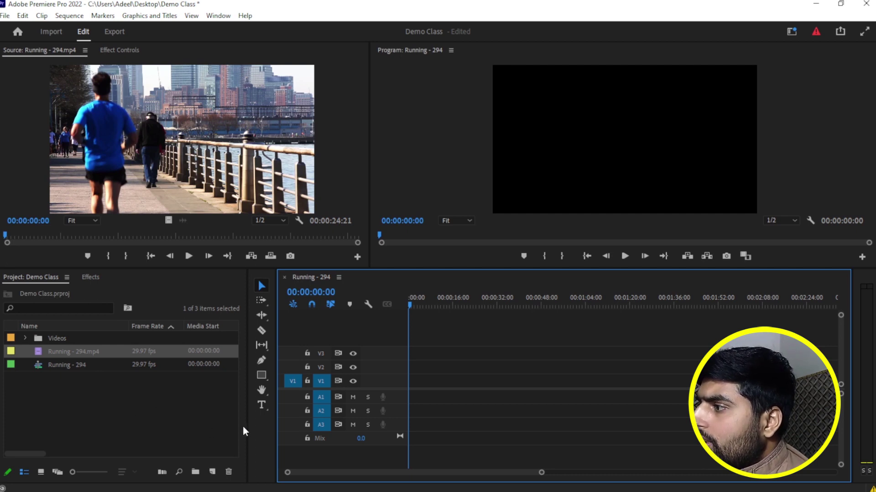
drag(247, 427, 366, 430)
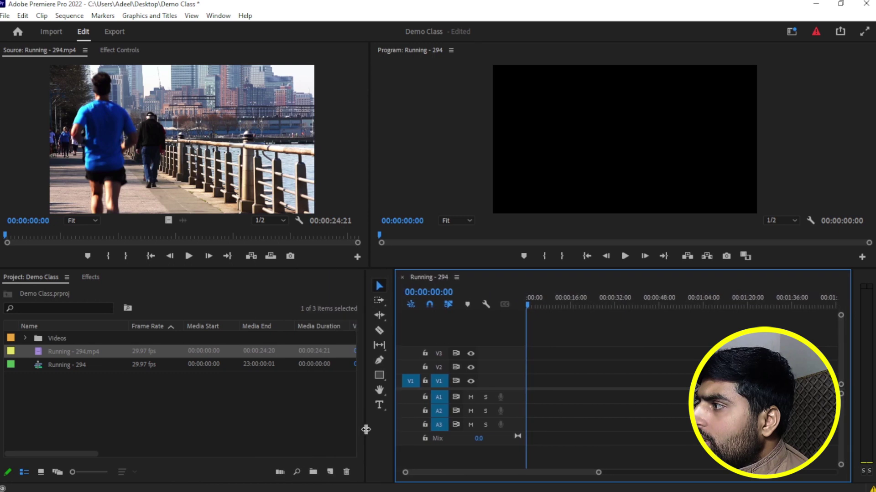
Close the Running - 294 sequence and start a DSLR 1080p25 sequence named 'Demo Class Sequence'
click(456, 277)
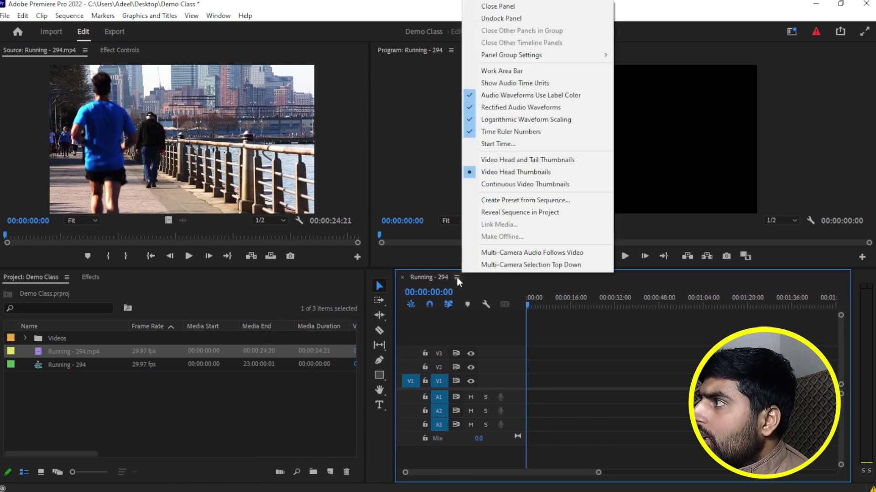
click(520, 8)
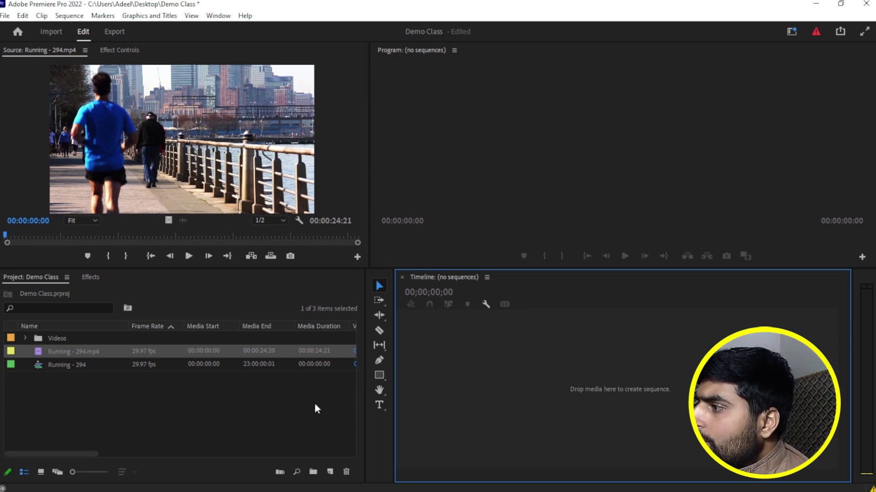
click(330, 473)
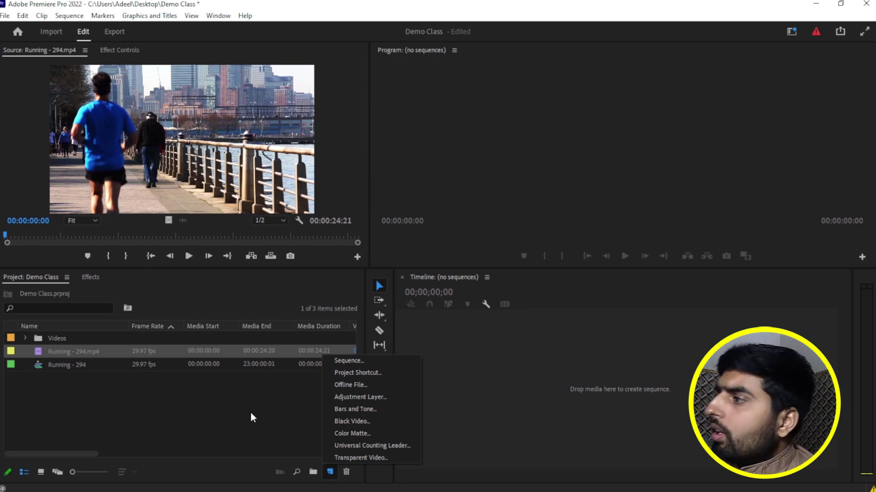
click(342, 361)
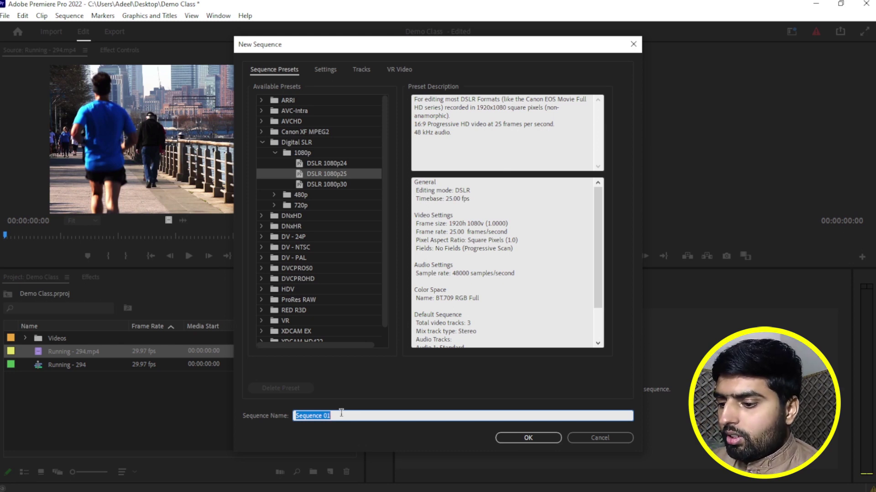
text(Demo )
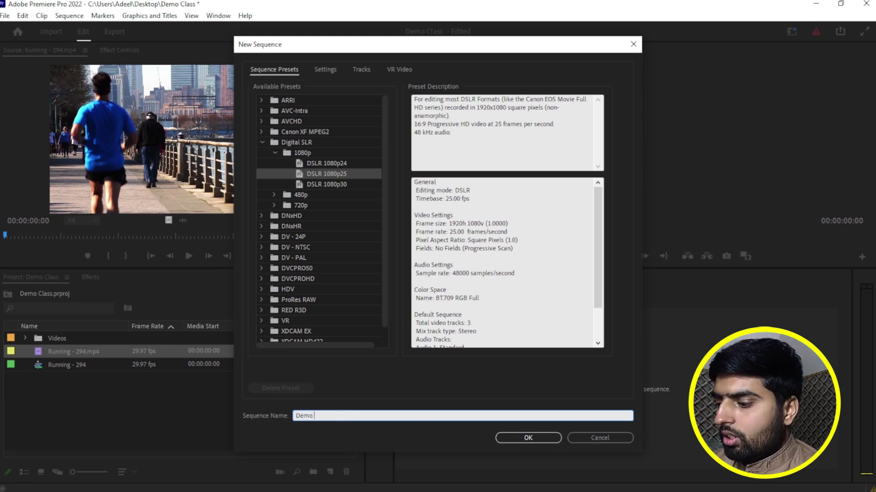
text(Class S)
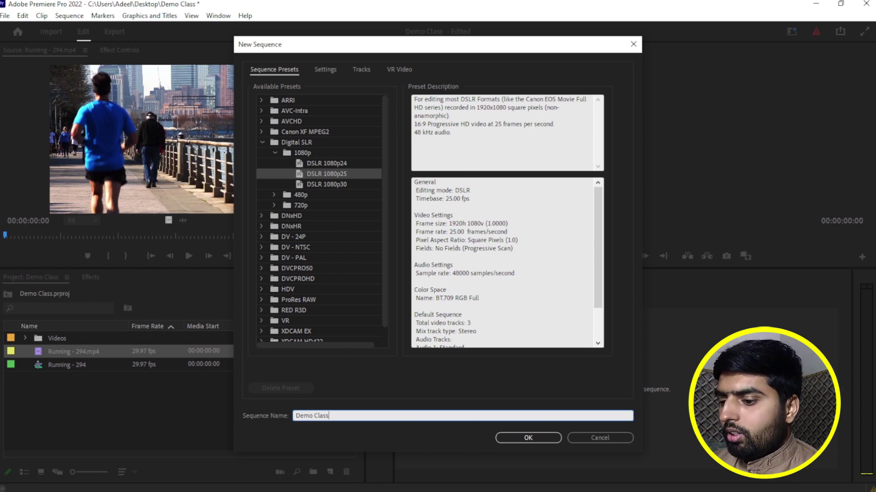
text(eq)
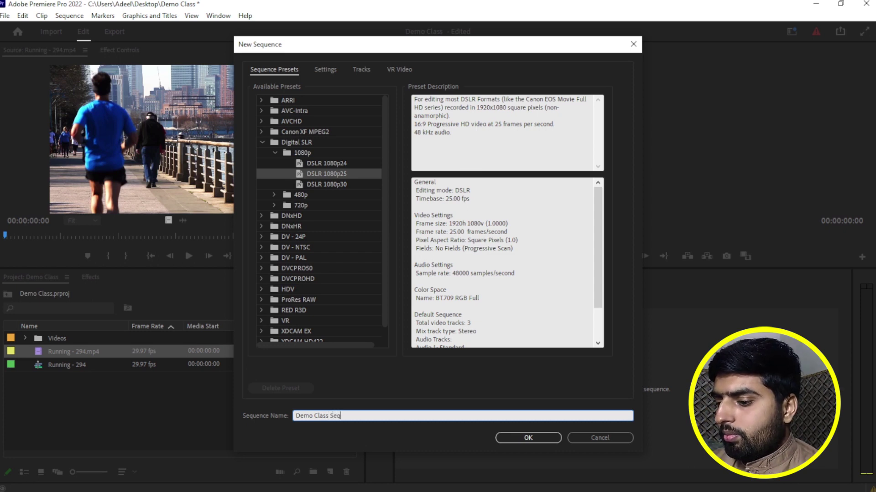
text(uence)
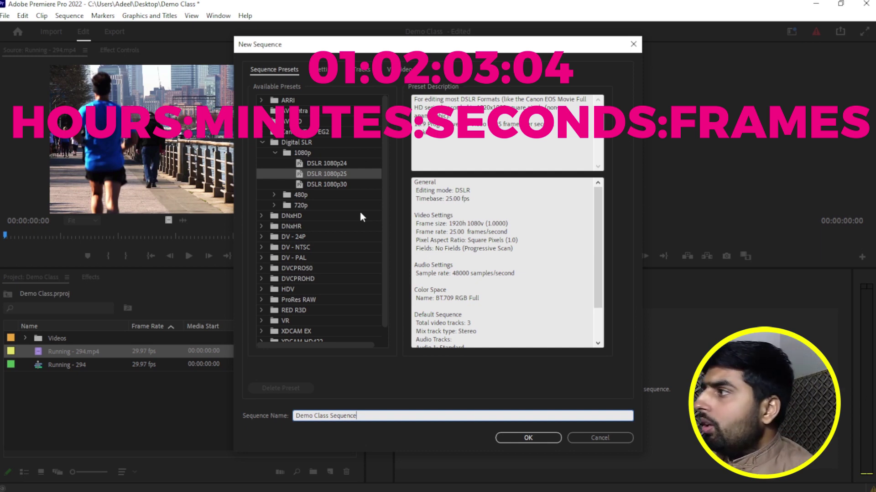
Confirm the dialog to create the 25.00 fps Demo Class Sequence
click(526, 439)
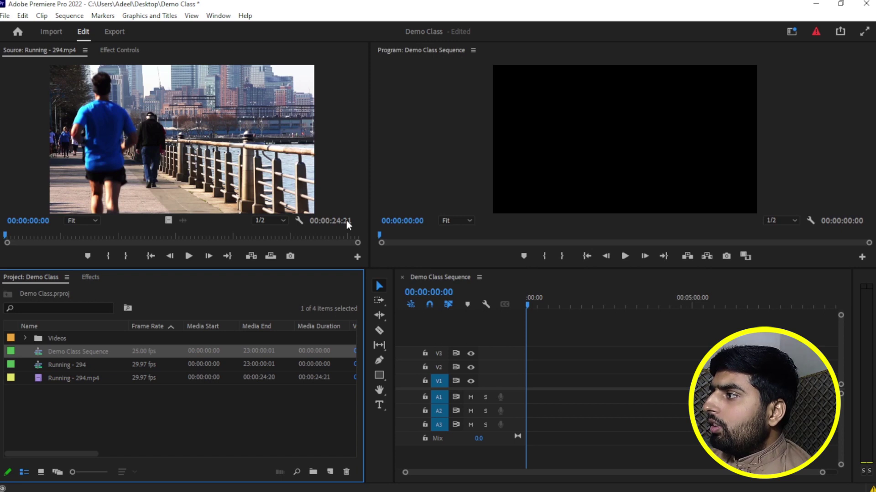
Close Demo Class Sequence and set up another DSLR 1080p25 sequence named 'Demo Class Sequence'
click(478, 277)
click(536, 5)
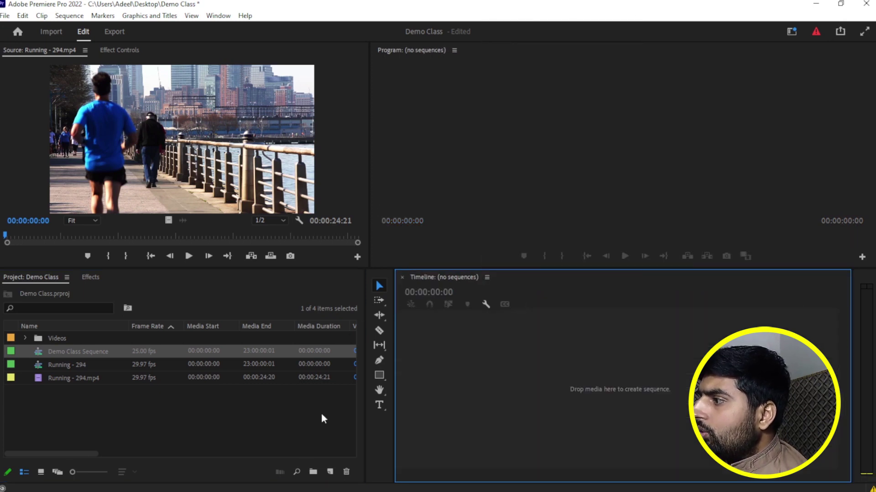
click(330, 471)
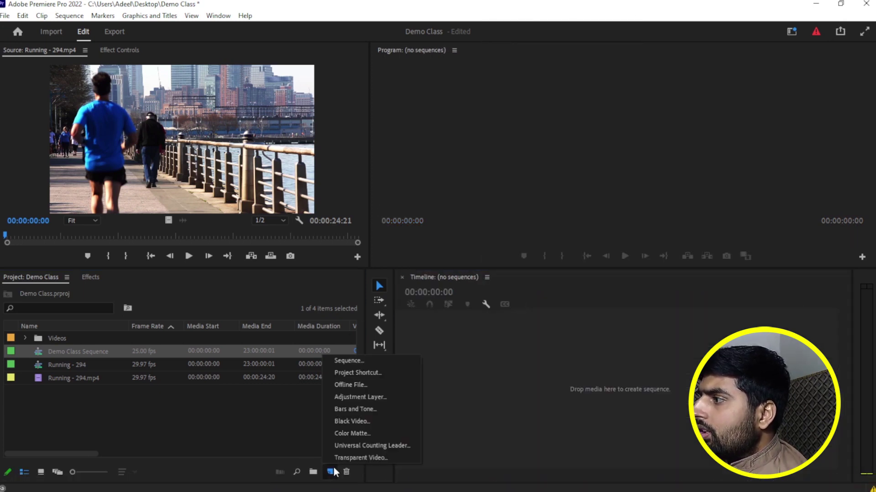
click(365, 362)
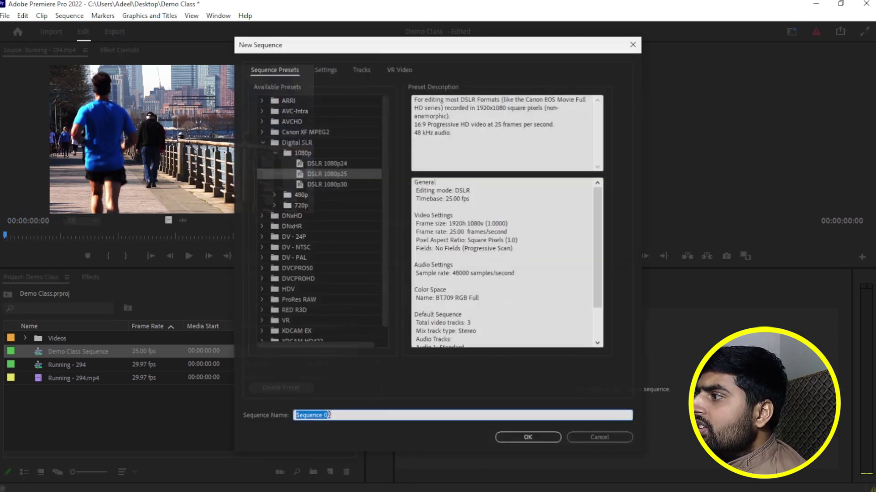
text(Demo Class )
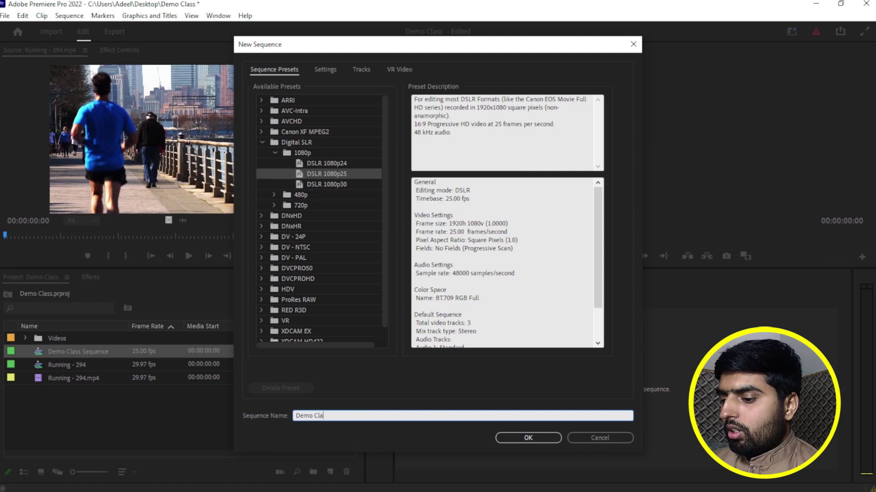
text(Sequence)
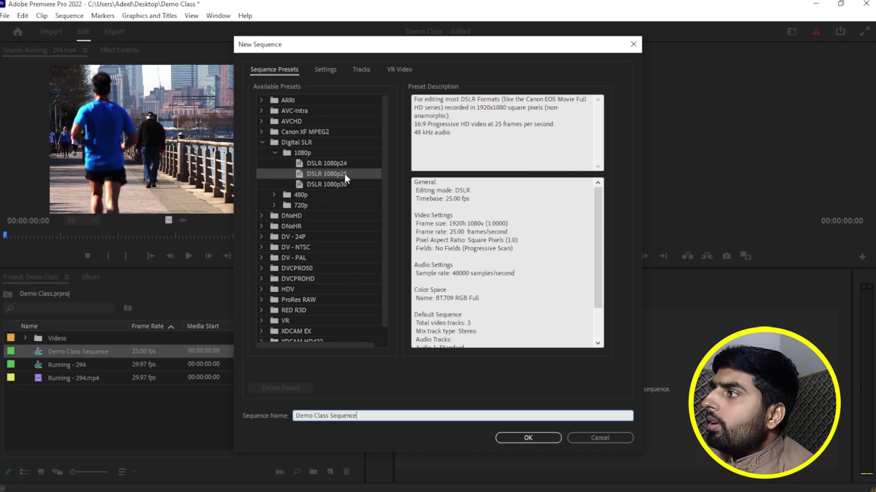
Keep the timebase at 25.00 fps, review the Tracks and VR Video settings, and create the sequence
click(325, 70)
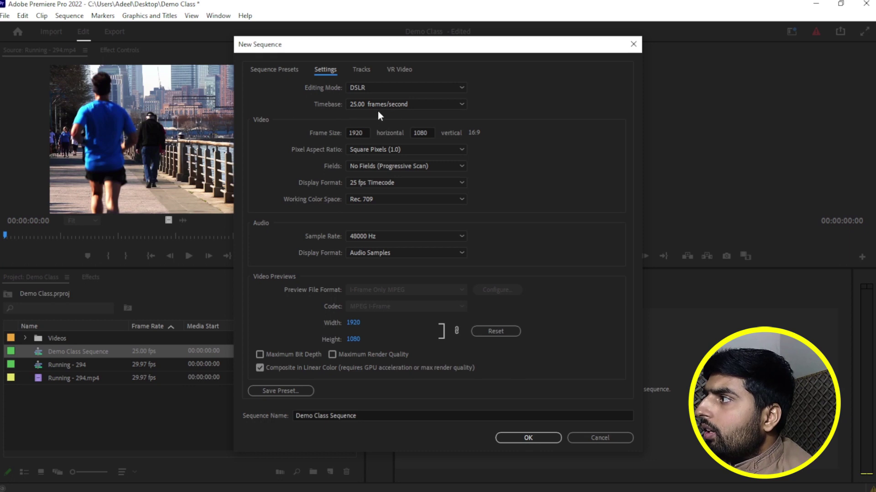
click(462, 105)
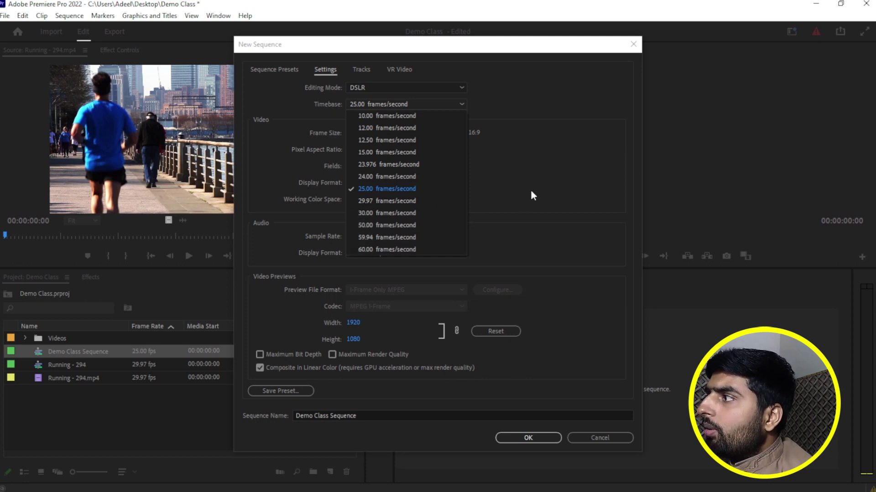
click(546, 156)
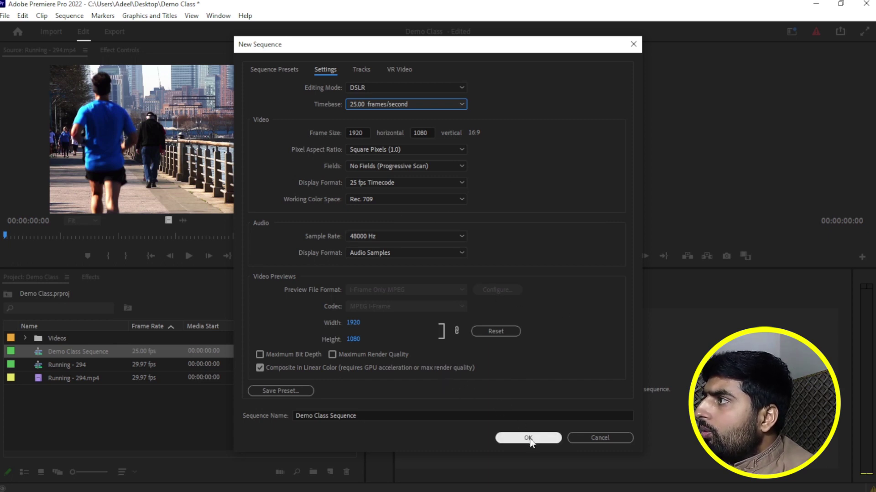
click(367, 72)
click(394, 74)
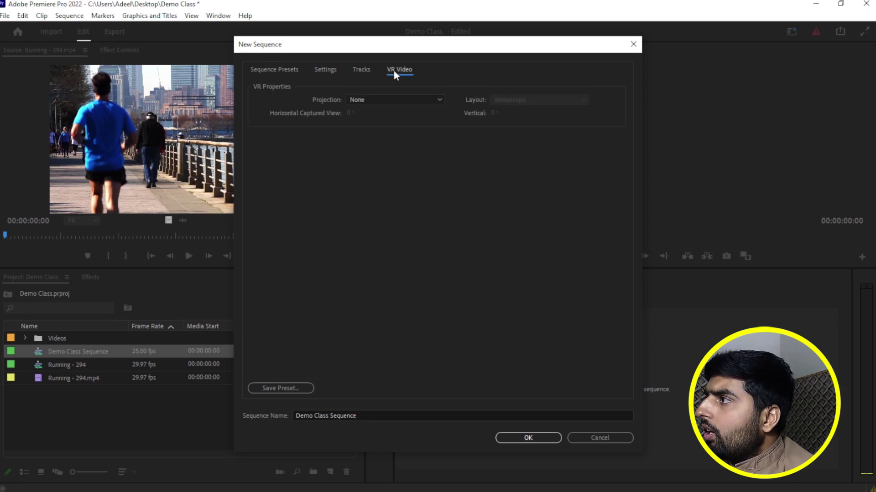
click(330, 70)
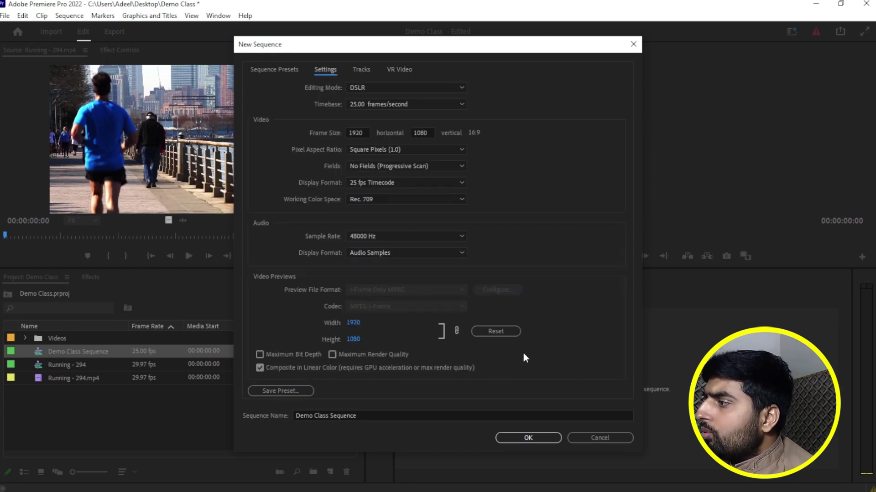
click(528, 439)
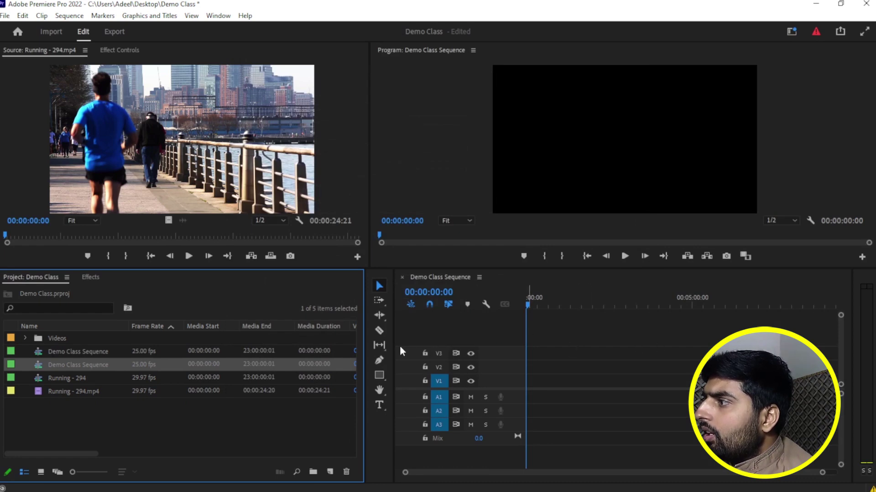
Narrow the Project panel and widen the Timeline panel to show more of the time ruler
drag(366, 348, 183, 351)
drag(395, 363, 212, 388)
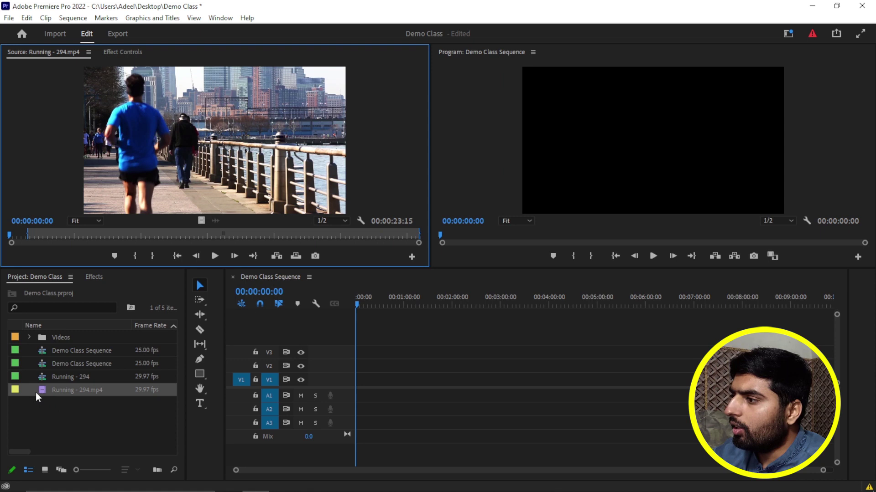
Mark an out point at 00:00:11:17 on Running - 294.mp4 and drag its video to V1's start
mouse_move(41, 392)
mouse_down()
mouse_move(397, 385)
mouse_move(120, 413)
mouse_up()
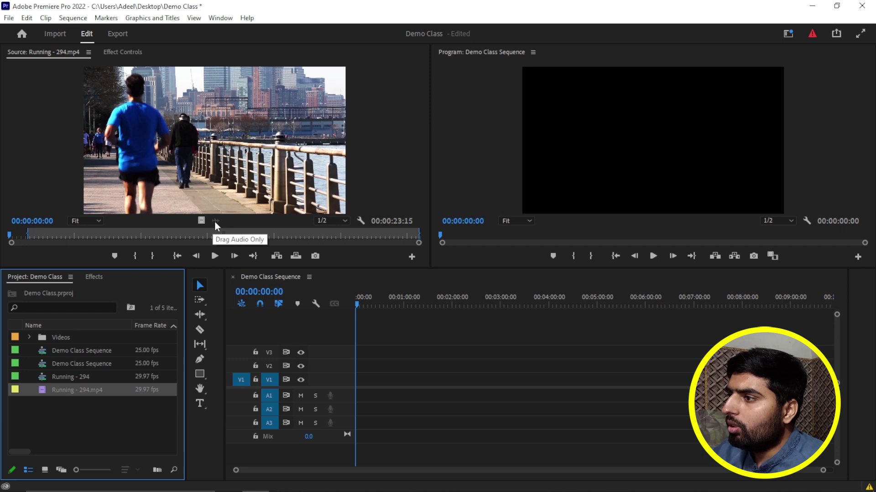
click(11, 237)
drag(11, 237, 28, 233)
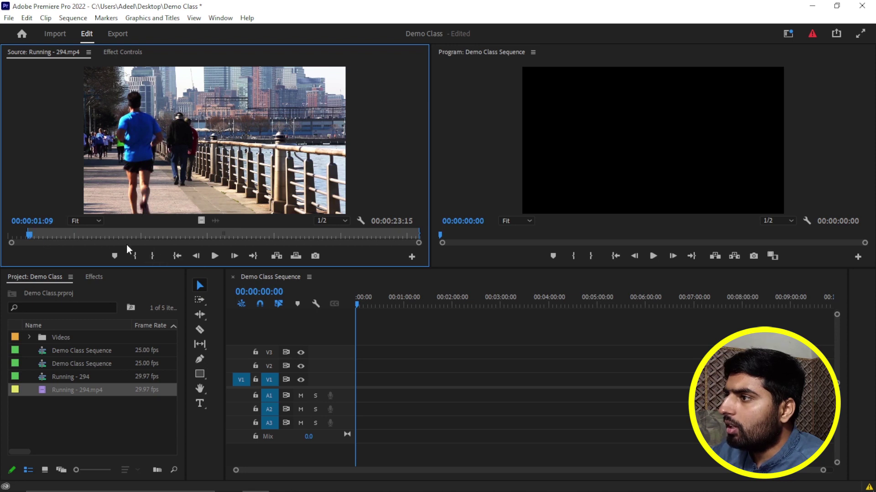
drag(32, 236, 207, 237)
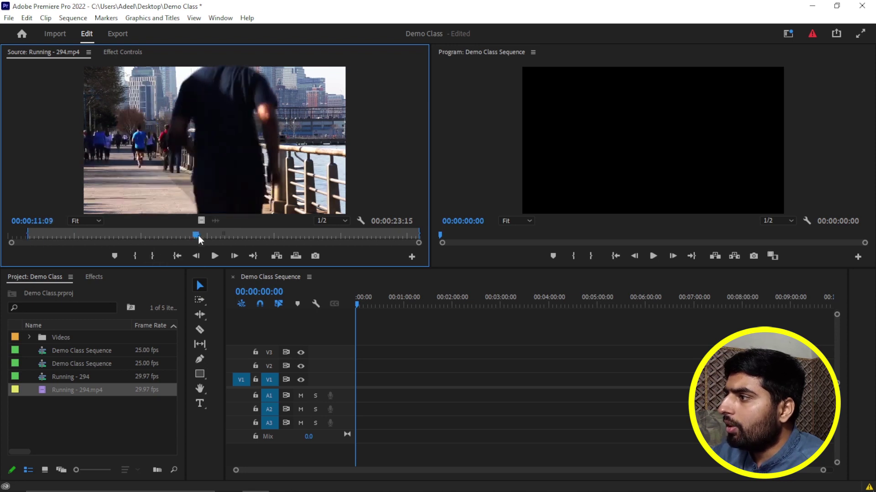
drag(208, 237, 201, 239)
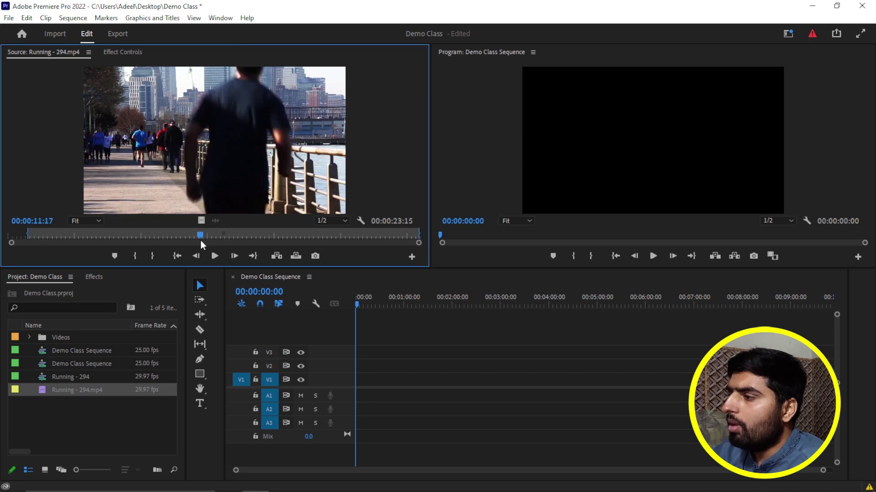
click(153, 258)
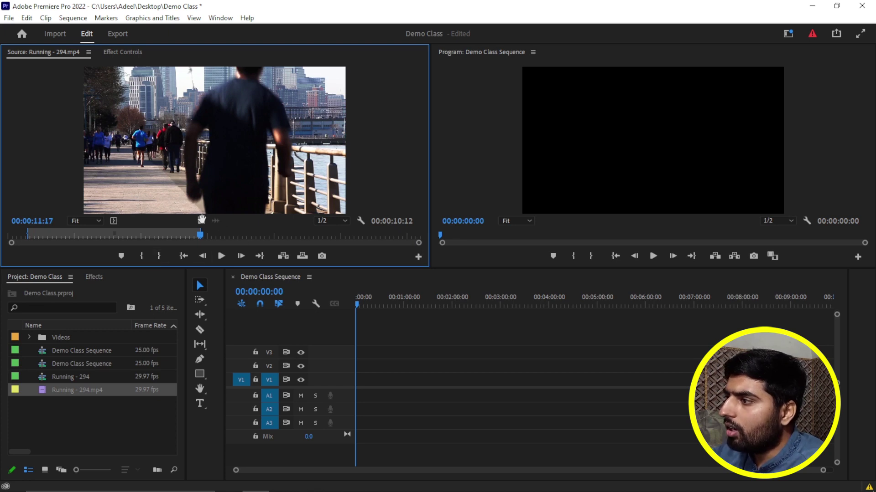
mouse_move(201, 221)
mouse_down()
mouse_move(366, 335)
mouse_move(360, 378)
mouse_up()
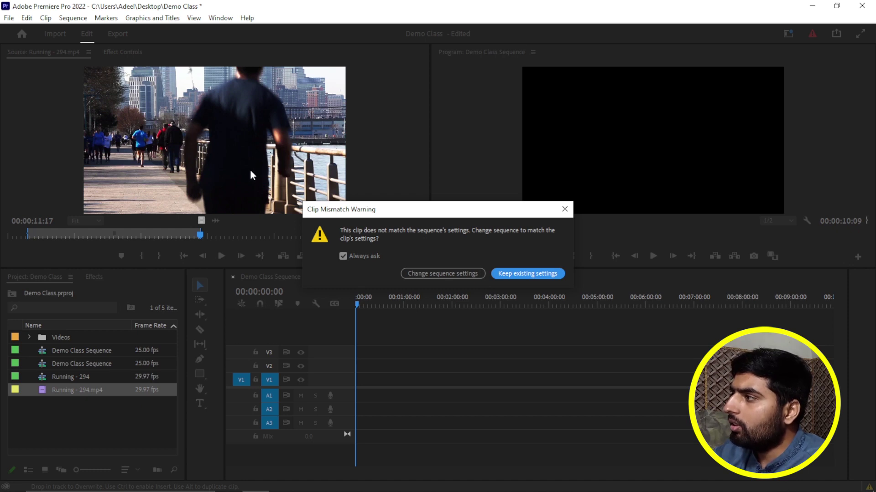
Move the Clip Mismatch Warning aside and keep Demo Class Sequence's existing settings
drag(410, 214, 382, 183)
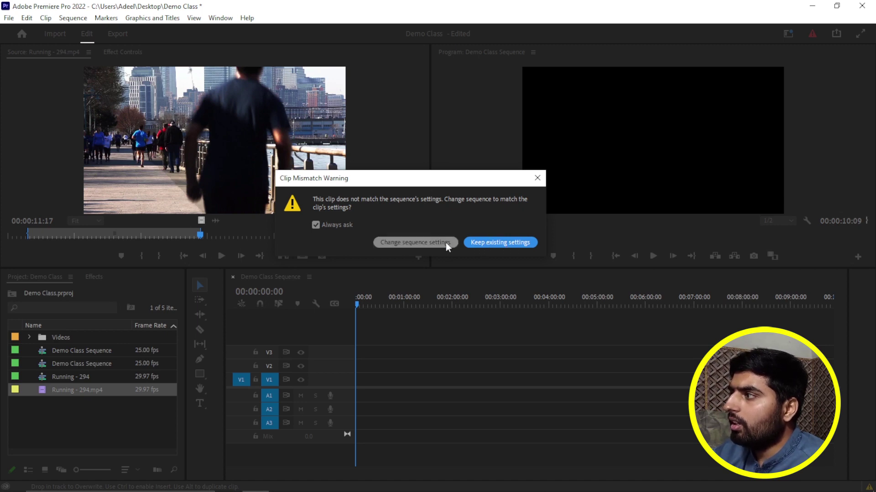
click(497, 243)
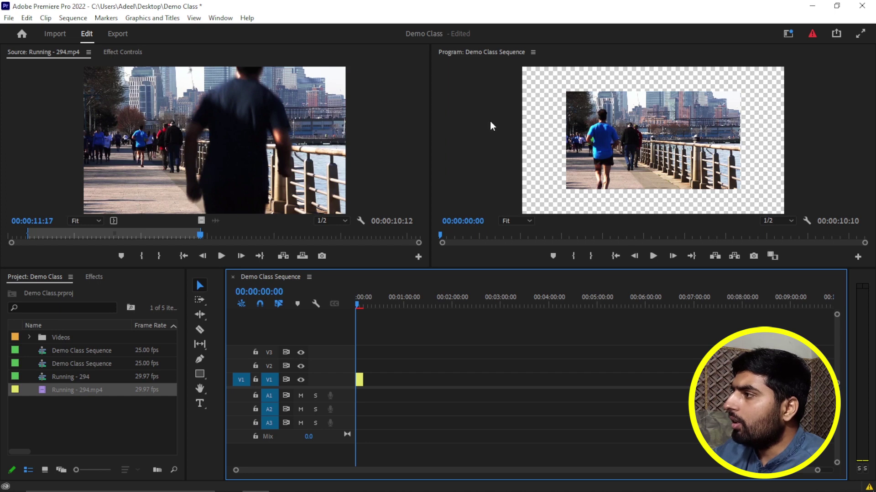
Widen the Program monitor and show the V1 clip's Effect Controls: Position 960, 540, Scale 100
drag(430, 136, 315, 149)
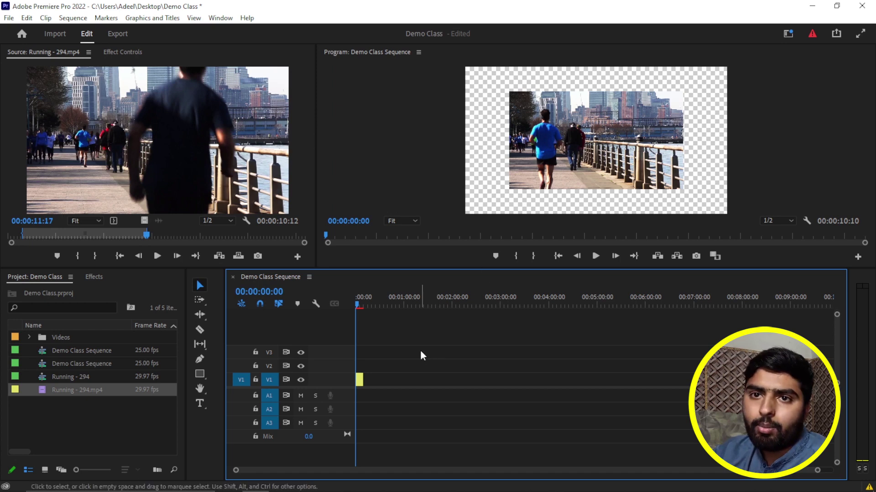
click(527, 150)
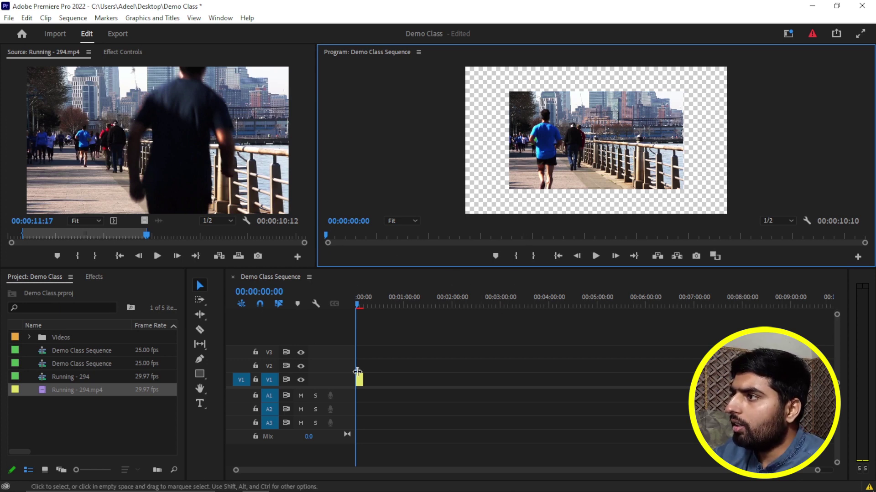
click(368, 381)
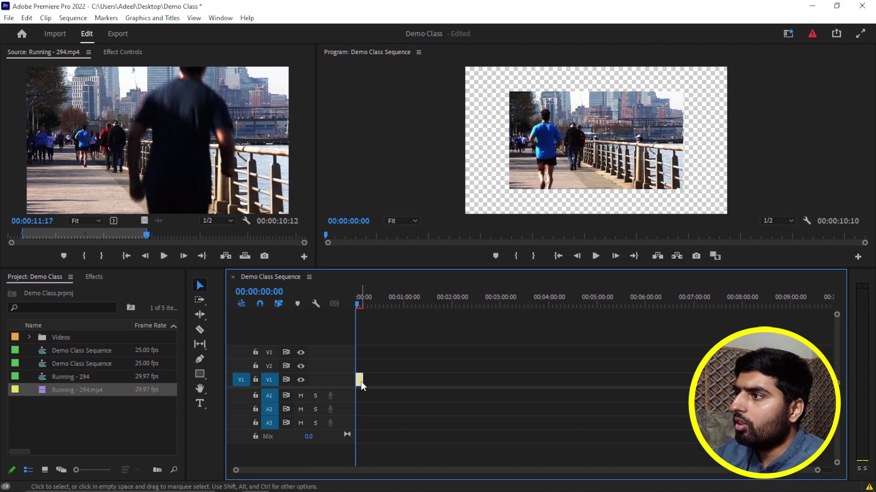
click(114, 52)
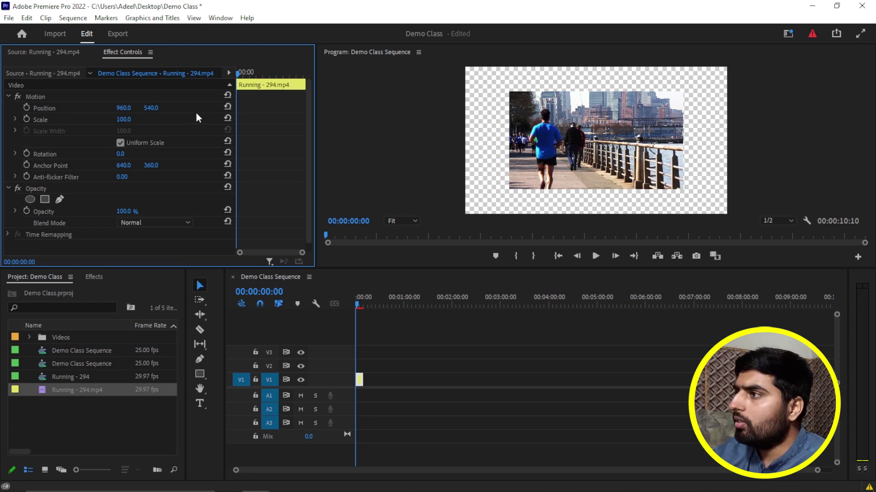
Experiment with the clip's Position, Scale (about 132) and Rotation in Effect Controls
click(221, 18)
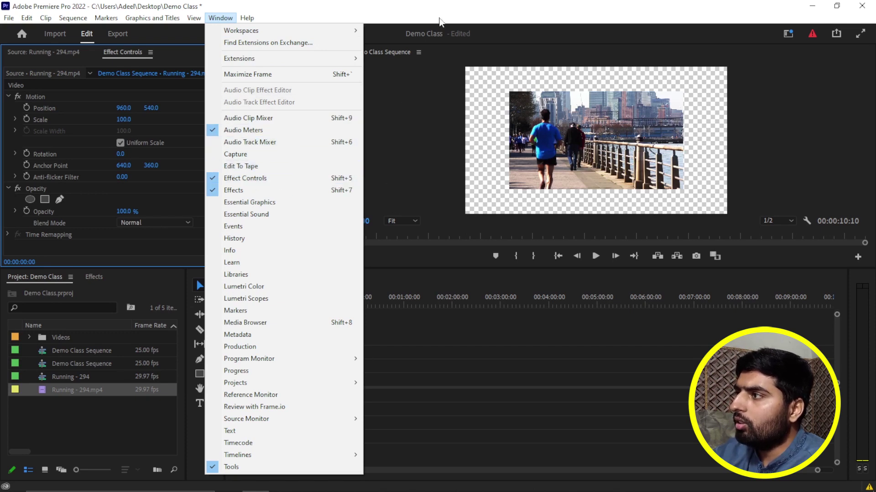
click(428, 5)
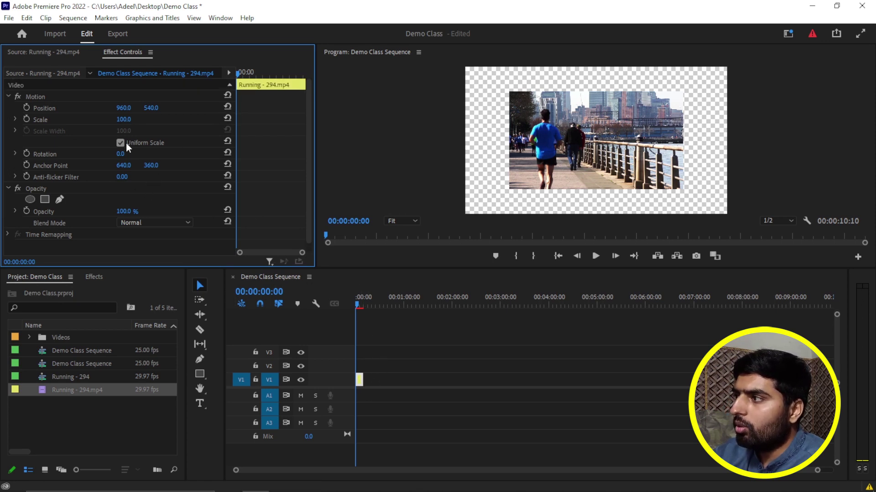
drag(121, 109, 181, 117)
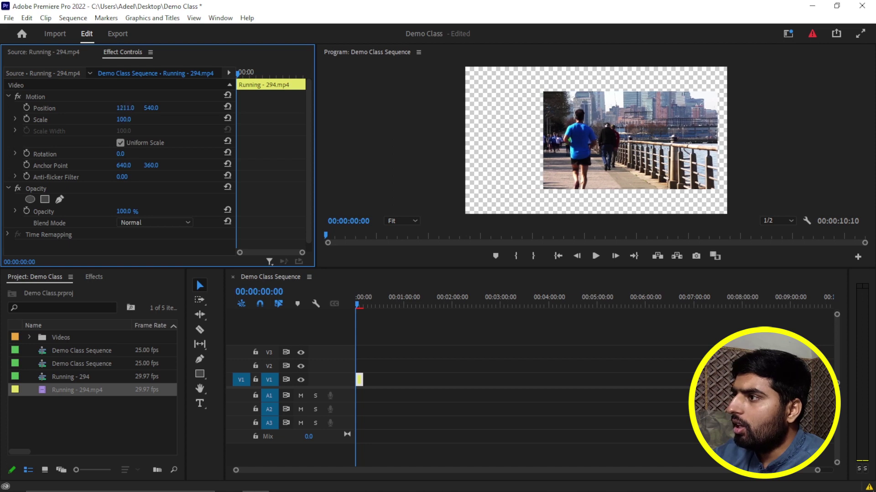
drag(151, 108, 129, 133)
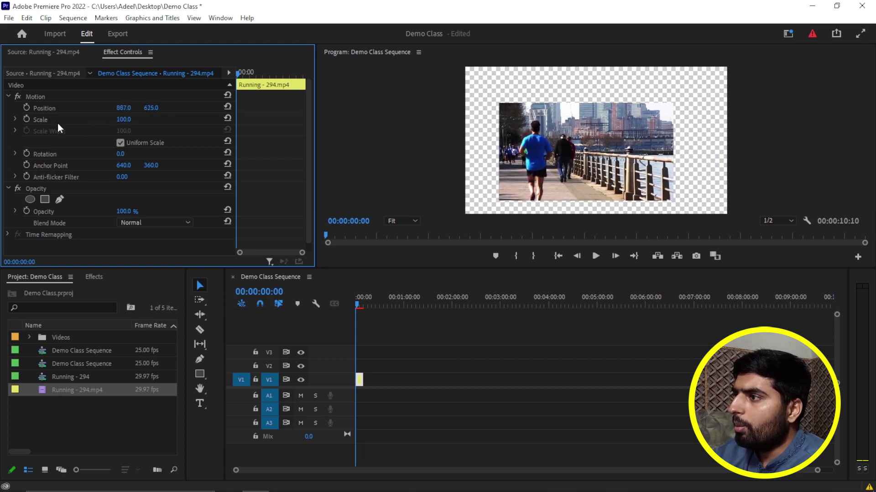
drag(120, 119, 134, 119)
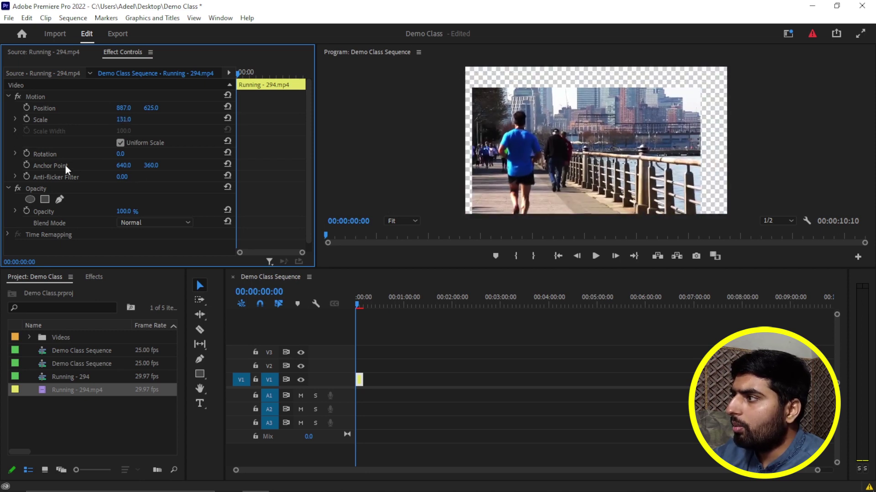
mouse_move(117, 156)
mouse_down()
mouse_move(130, 155)
mouse_move(119, 153)
mouse_up()
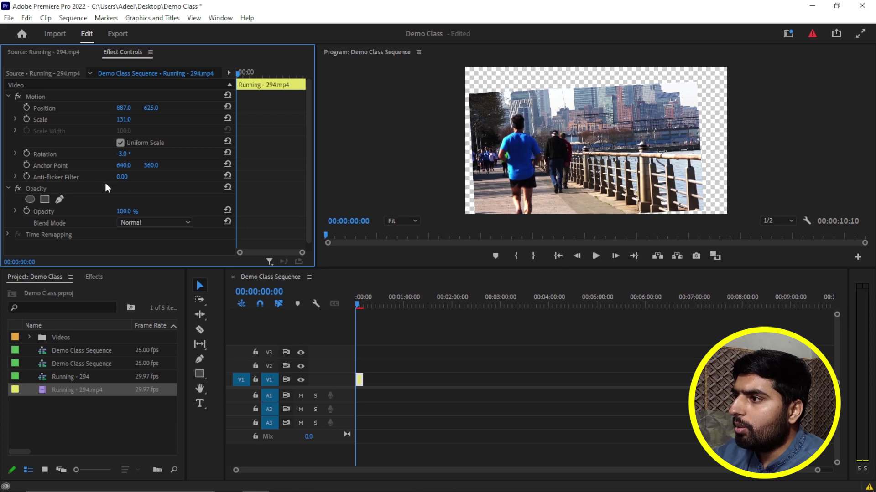
Undo the rotation, reset Motion to defaults, then nudge Scale up to about 111
scroll(130, 187, down, 1)
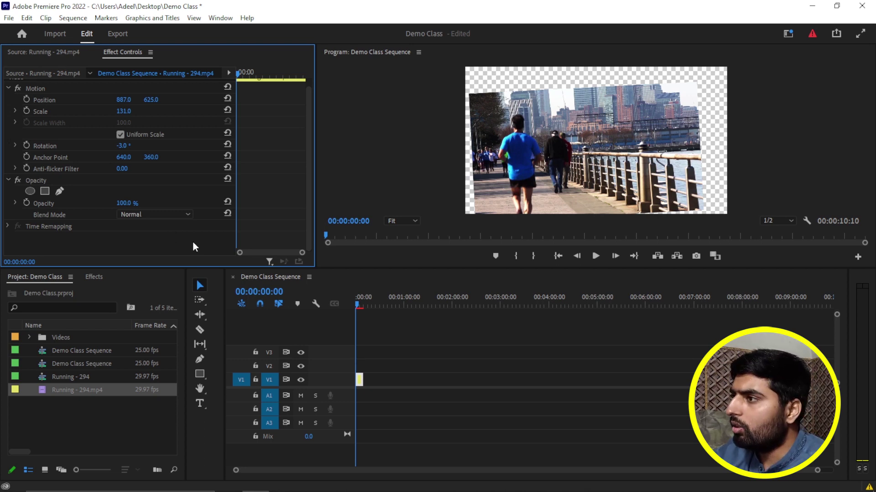
key(ctrl+z)
key(ctrl+z)
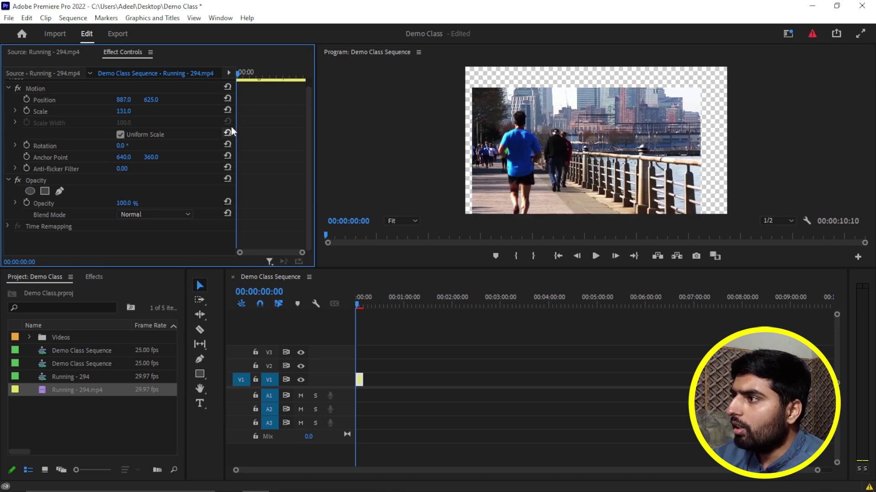
click(227, 110)
click(227, 99)
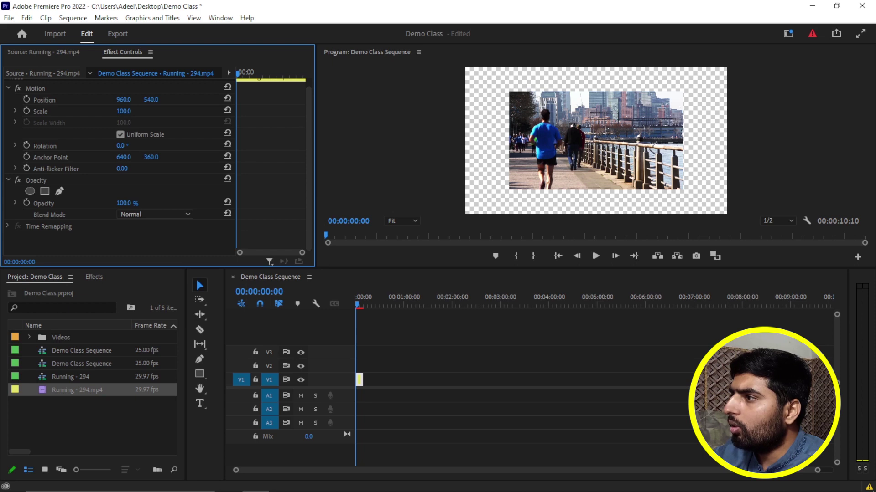
drag(123, 111, 129, 111)
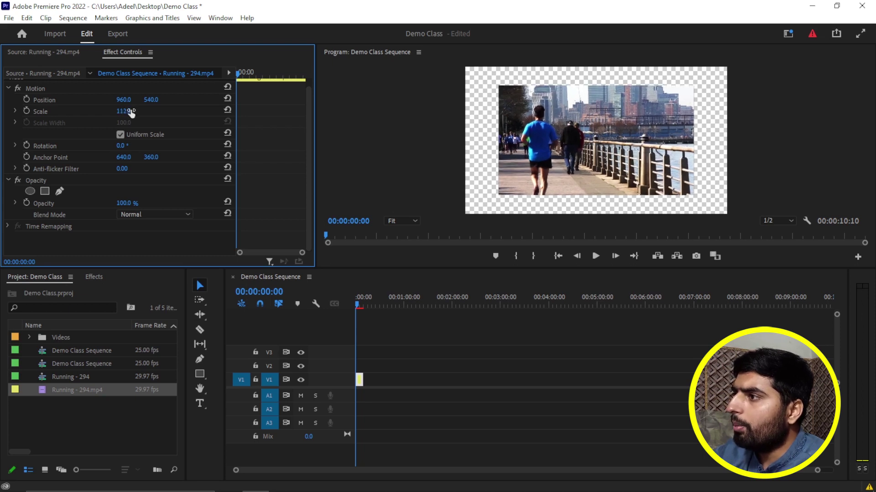
Set the clip's Scale to 150 so it fills the frame, then delete it from V1
click(130, 111)
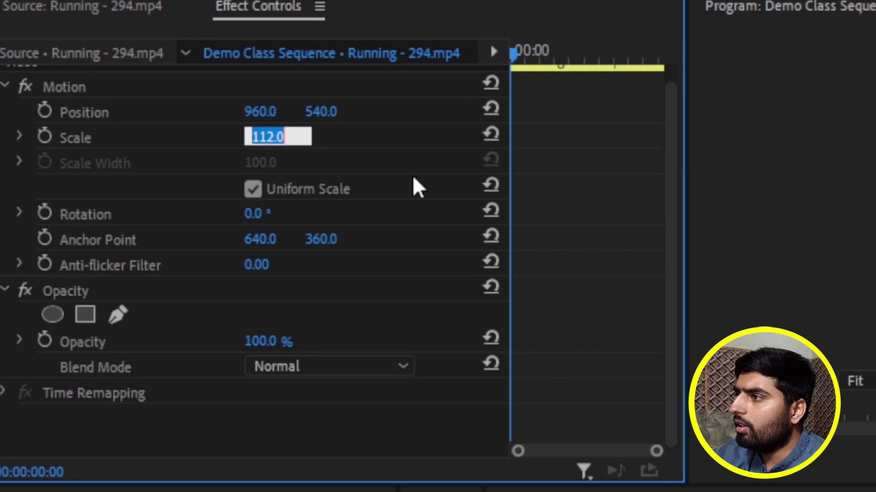
click(390, 155)
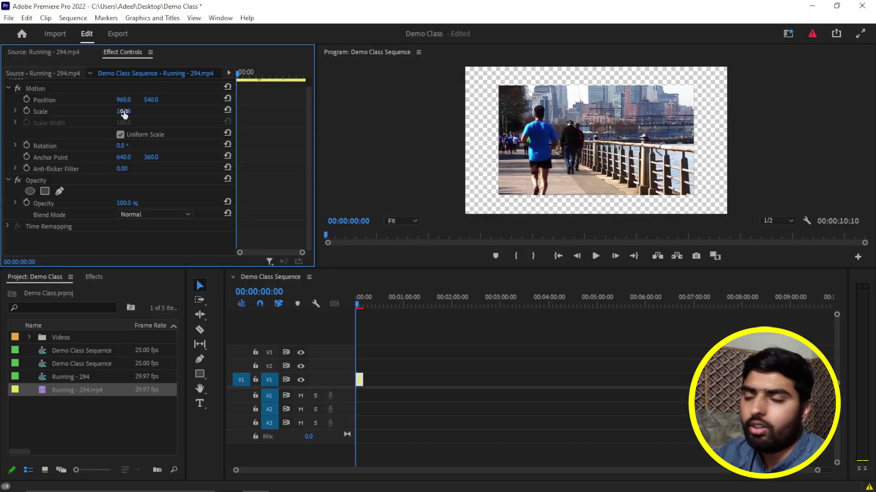
drag(124, 114, 127, 116)
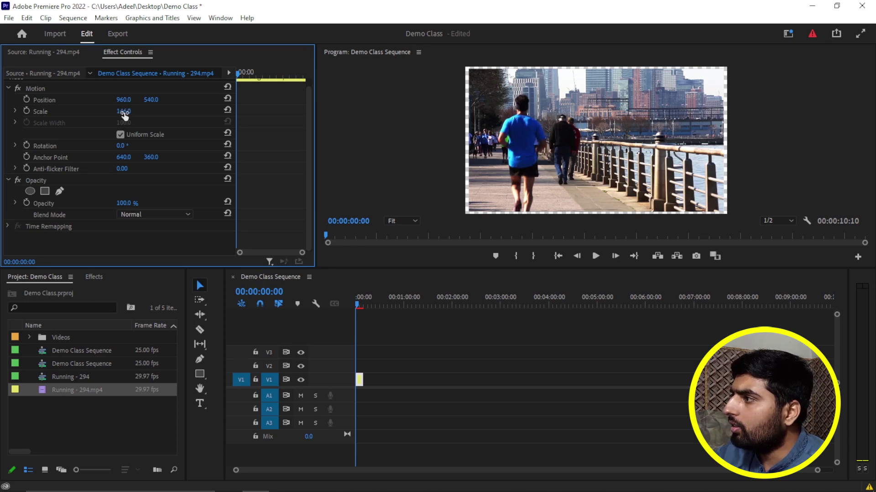
click(124, 113)
drag(131, 111, 136, 107)
text(150)
key(Return)
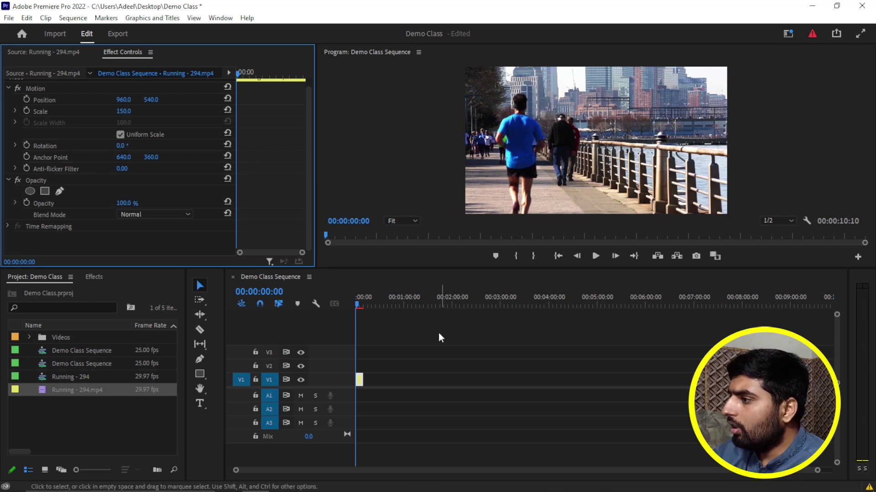
click(359, 381)
key(Delete)
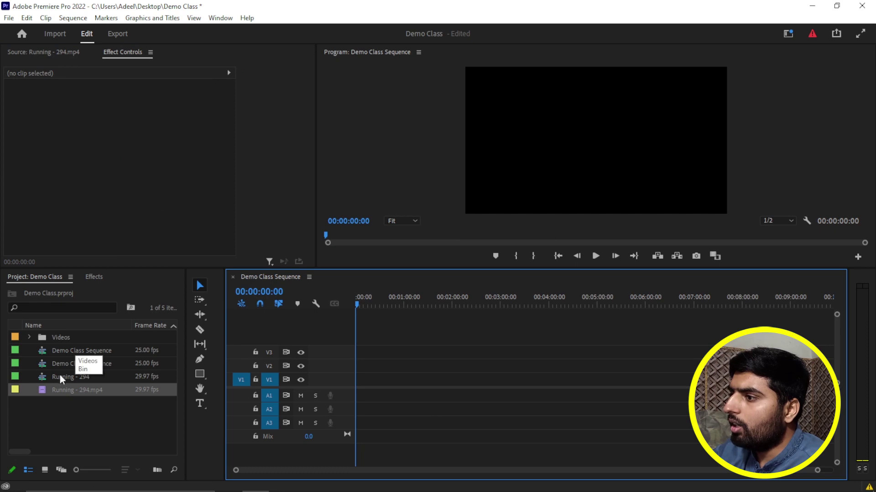
Drop Running - 294.mp4 on V1, change the sequence settings to 29.97 fps, then undo the placement
double_click(42, 387)
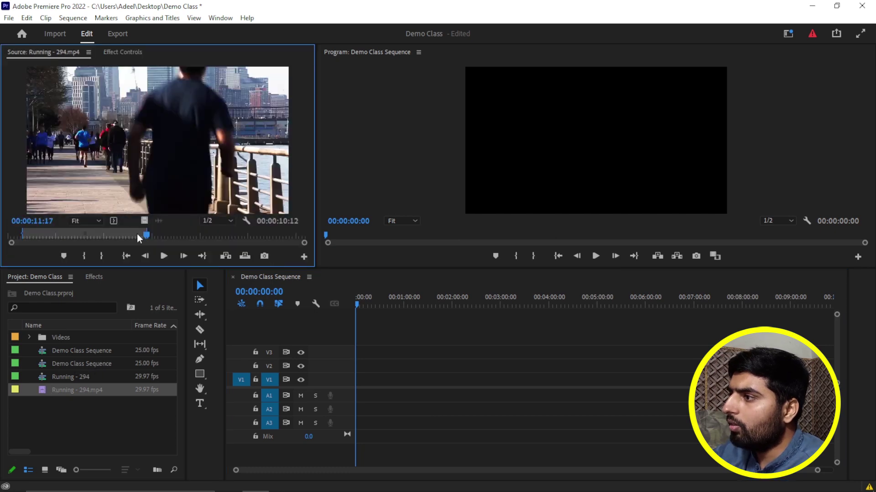
drag(144, 221, 359, 382)
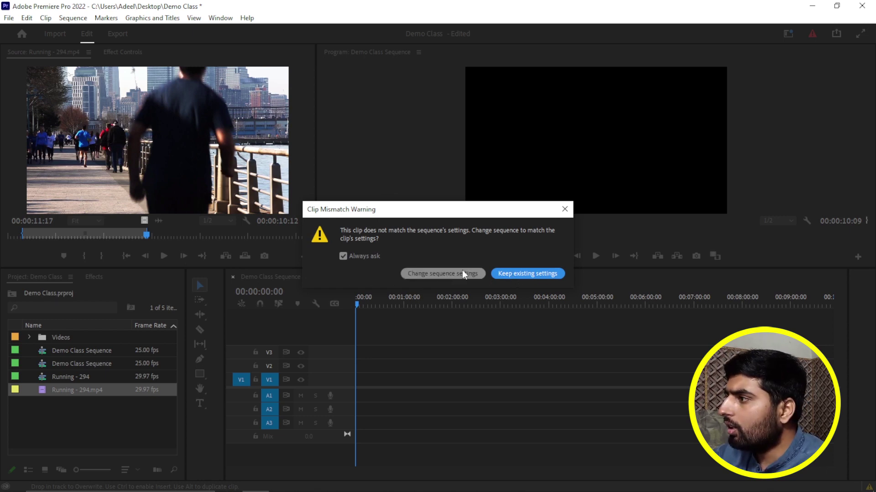
click(442, 273)
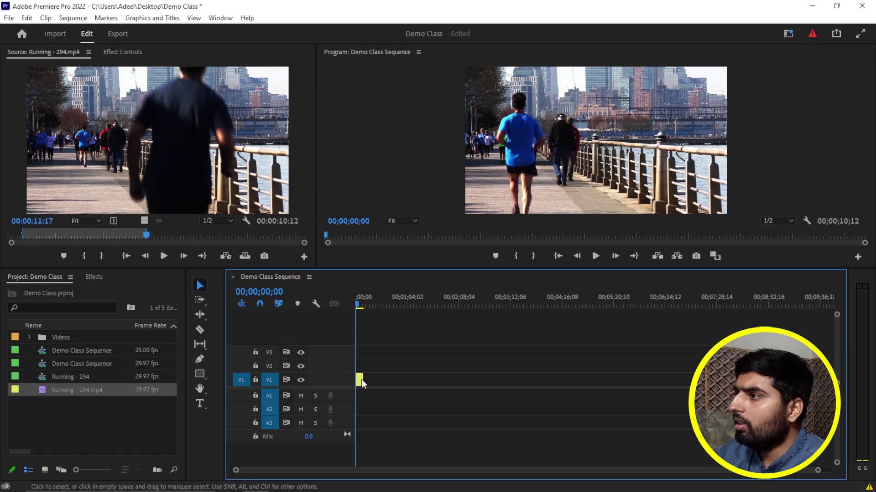
click(114, 52)
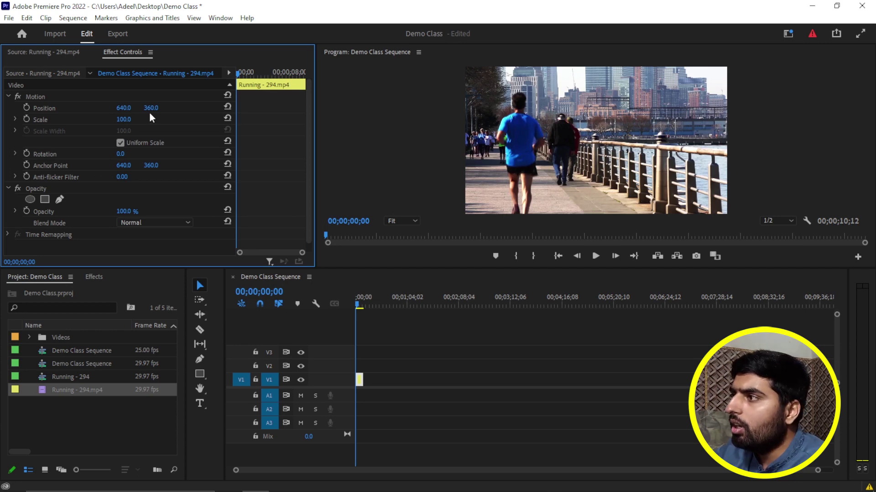
key(ctrl+z)
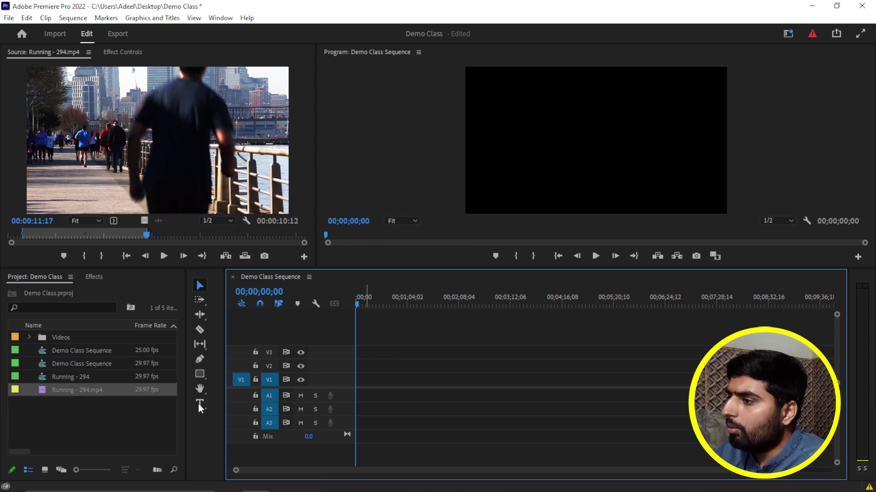
Import all seven videos from Downloads\Video and lay them end to end on V1 at 00;00
double_click(94, 414)
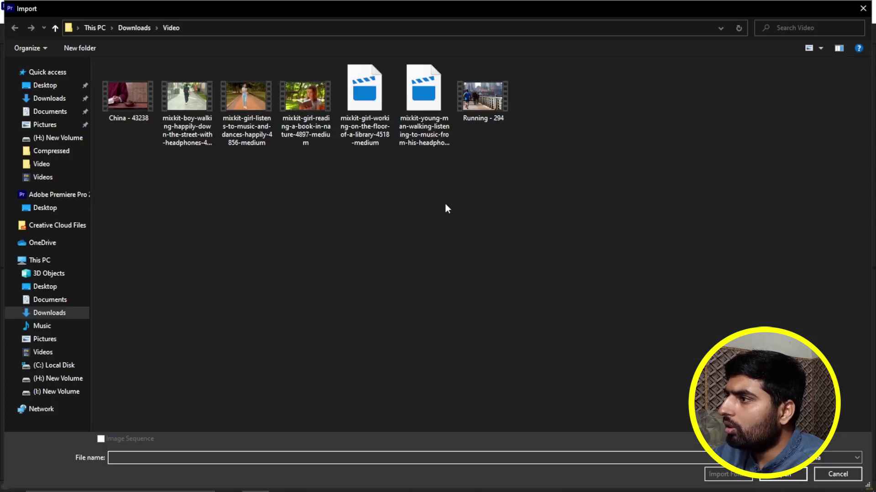
drag(542, 207, 140, 99)
key(Return)
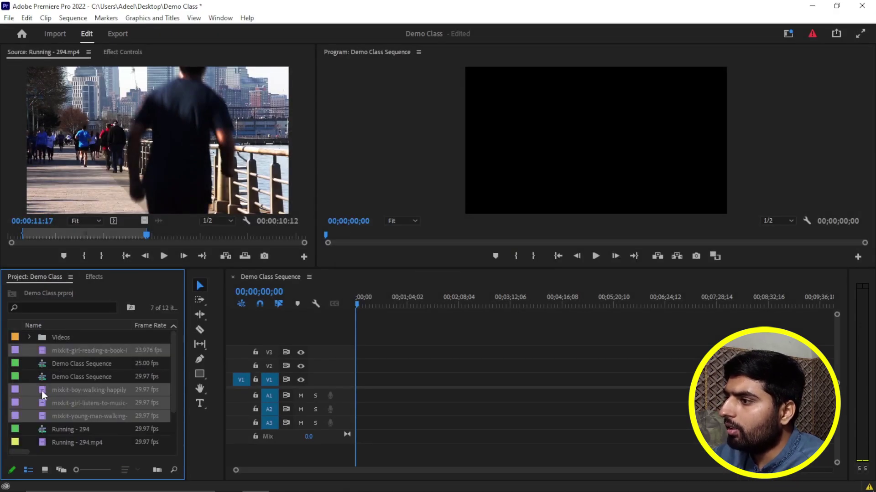
drag(42, 394, 365, 382)
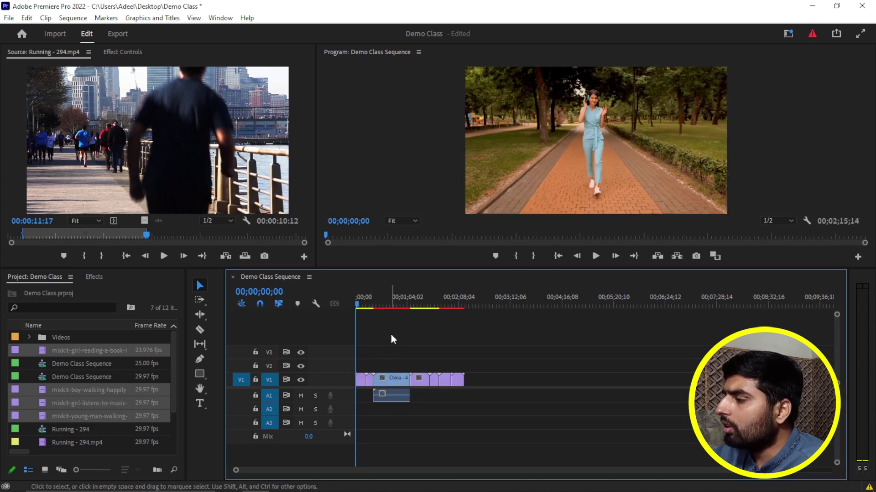
Jump to the end of the sequence and bring up the China audio clip's context menu
key(End)
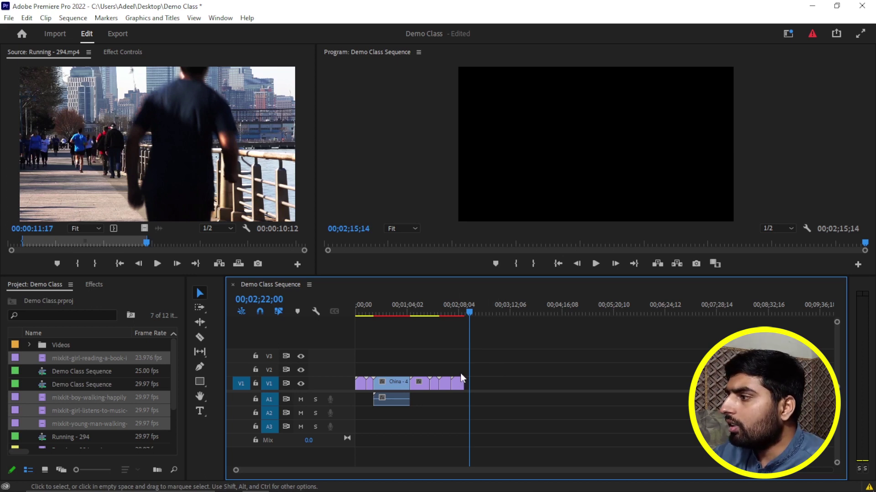
key(Up)
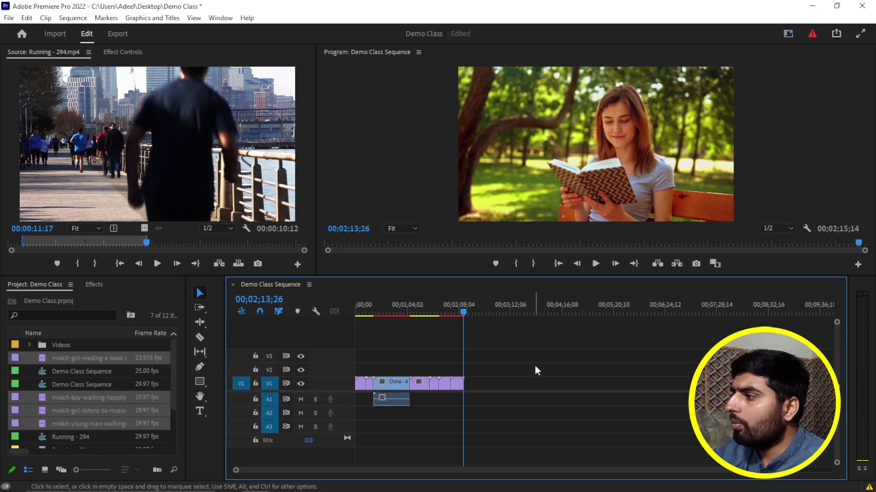
drag(464, 311, 477, 316)
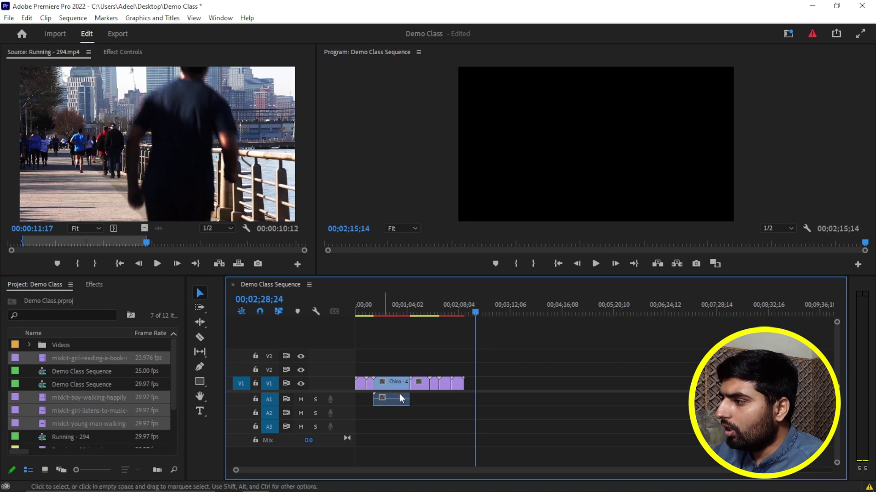
mouse_move(395, 399)
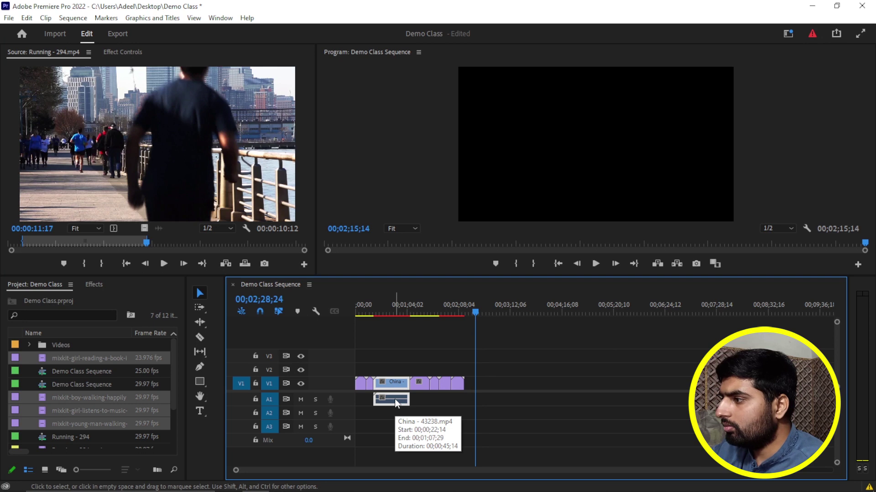
right_click(395, 398)
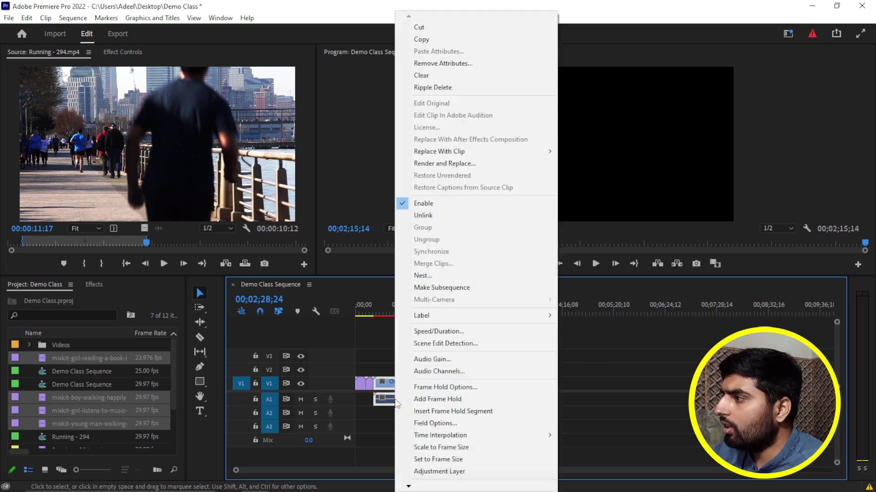
Unlink the China clip's audio, delete it from A1, and select all V1 clips
click(431, 217)
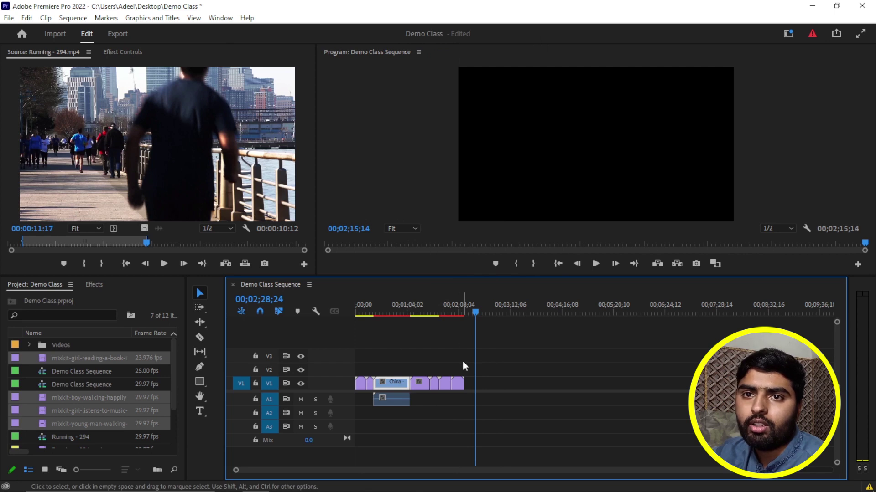
click(386, 399)
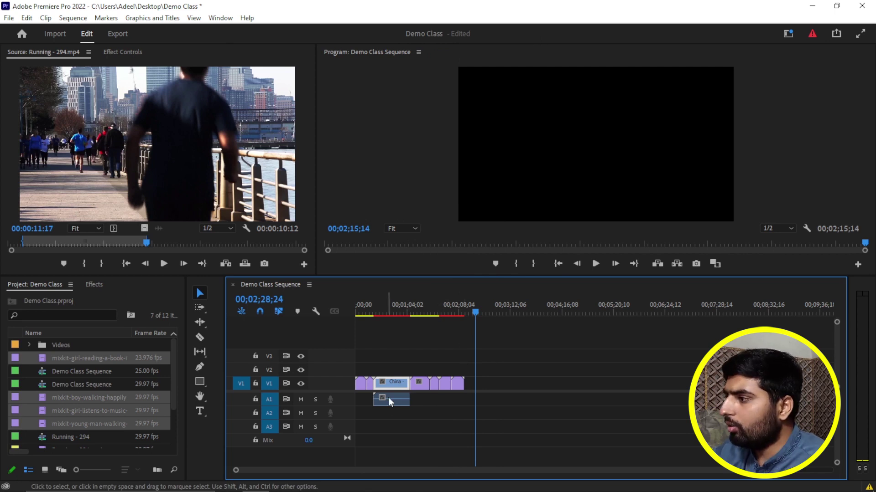
key(Delete)
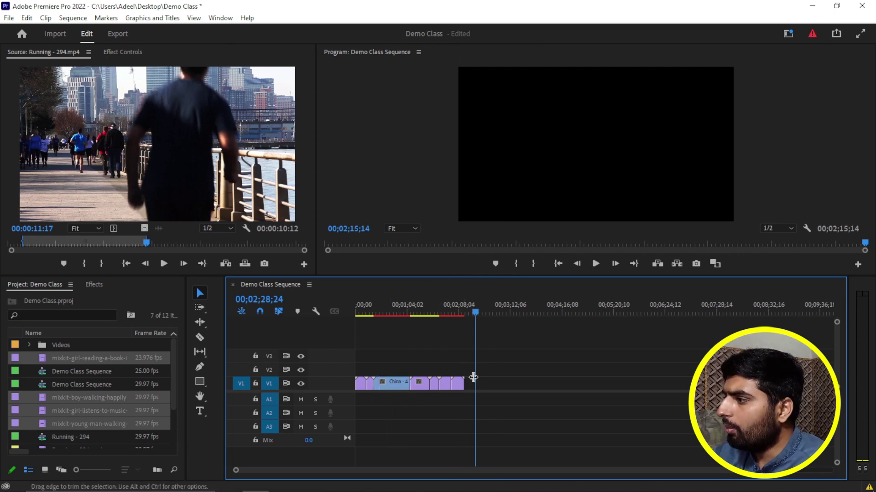
drag(482, 366, 360, 406)
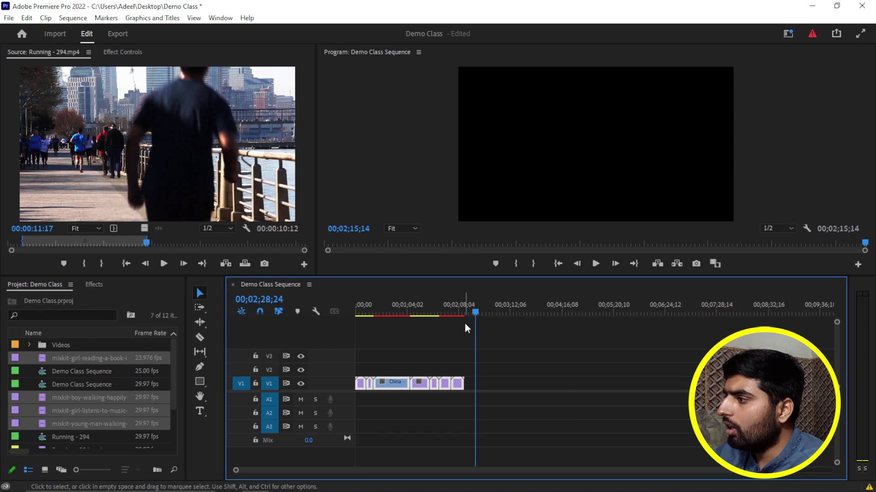
Scrub back through the sequence to the start and bring up the China clip's options
drag(471, 313, 414, 322)
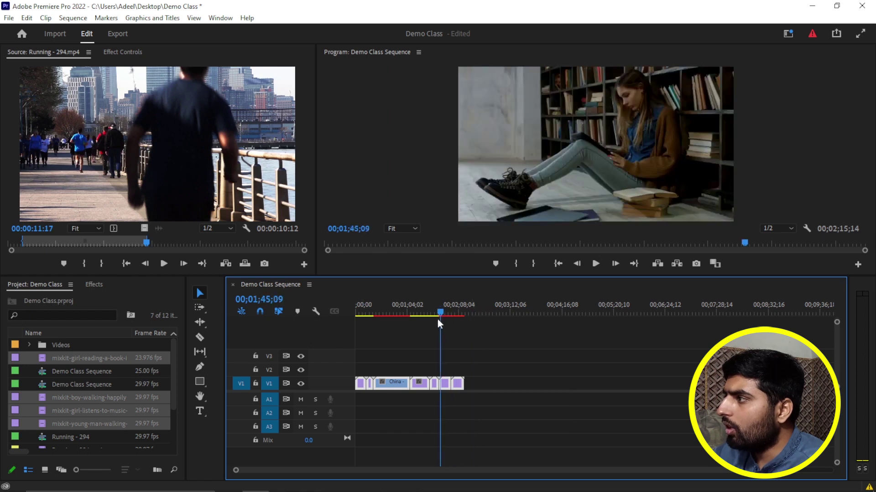
drag(414, 322, 395, 322)
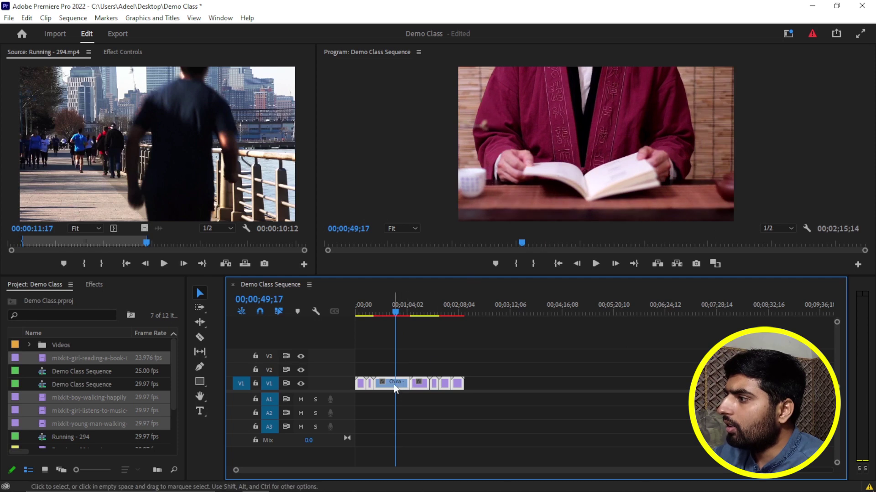
mouse_move(393, 312)
mouse_down()
mouse_move(371, 324)
mouse_move(347, 322)
mouse_up()
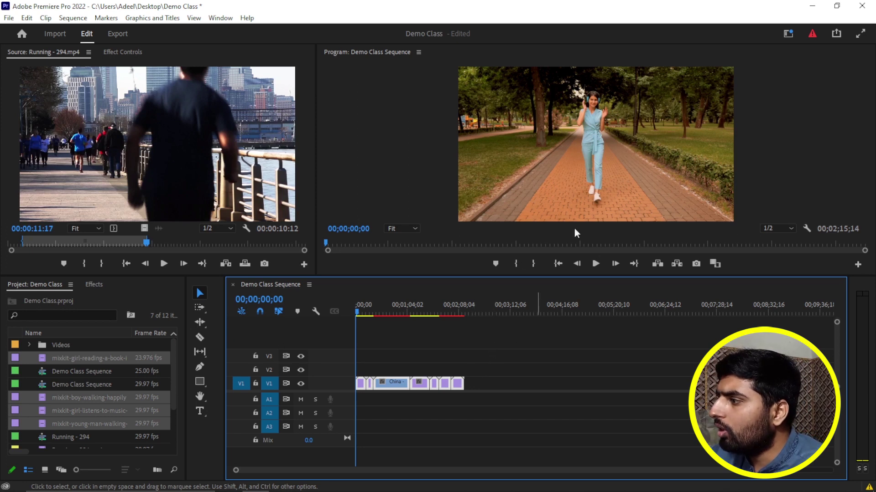
right_click(385, 383)
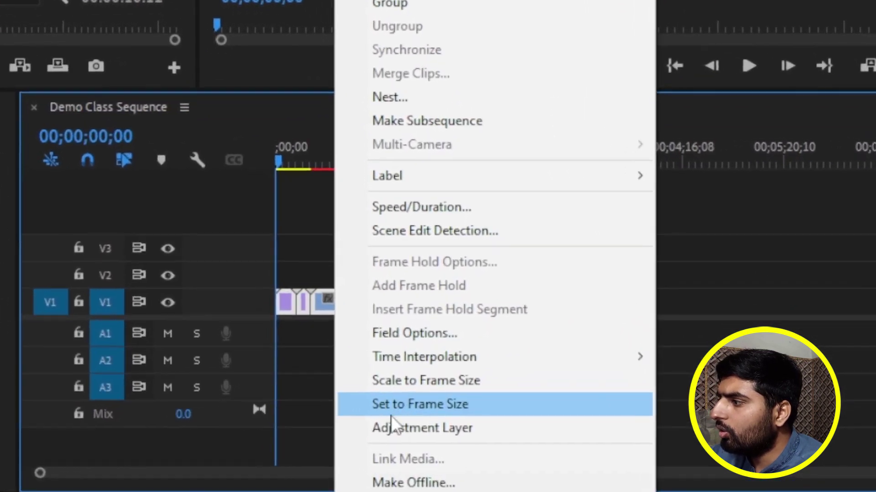
Set the China clip to the sequence frame size and scrub through to check it
click(439, 410)
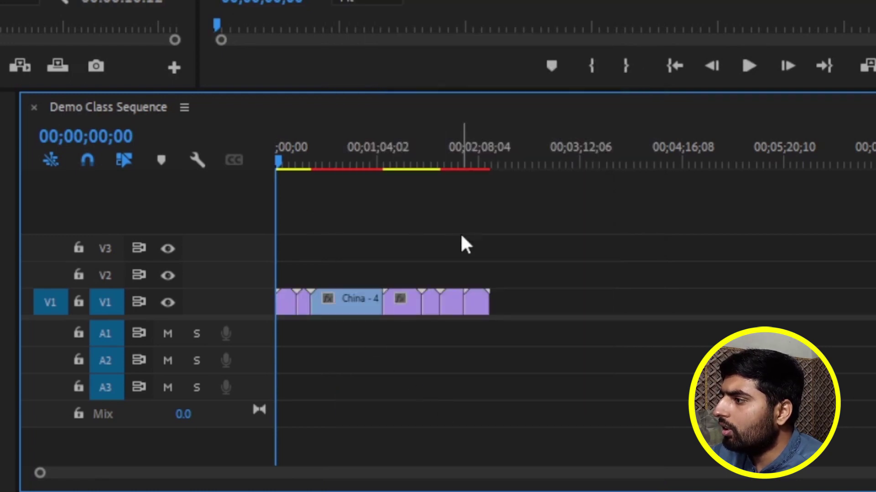
mouse_move(279, 163)
mouse_down()
mouse_move(301, 160)
mouse_move(475, 313)
mouse_up()
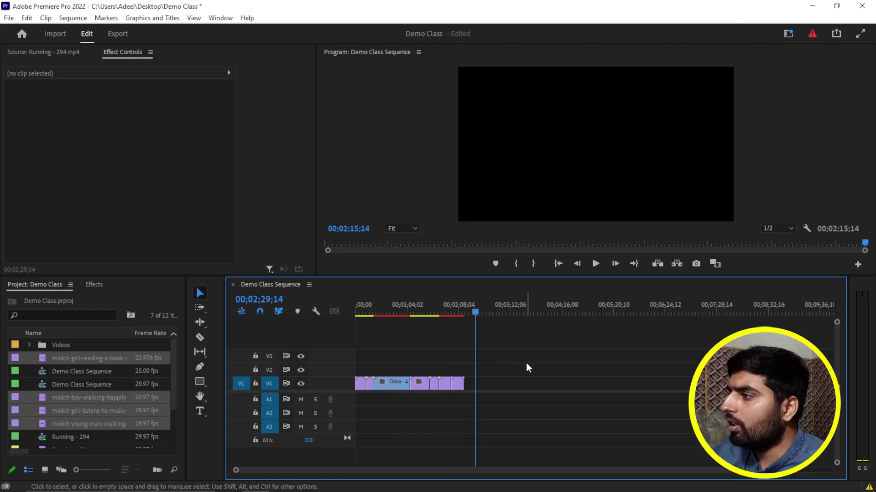
Clear every clip from V1 and delete the four mixkit clips from the project
drag(476, 311, 358, 330)
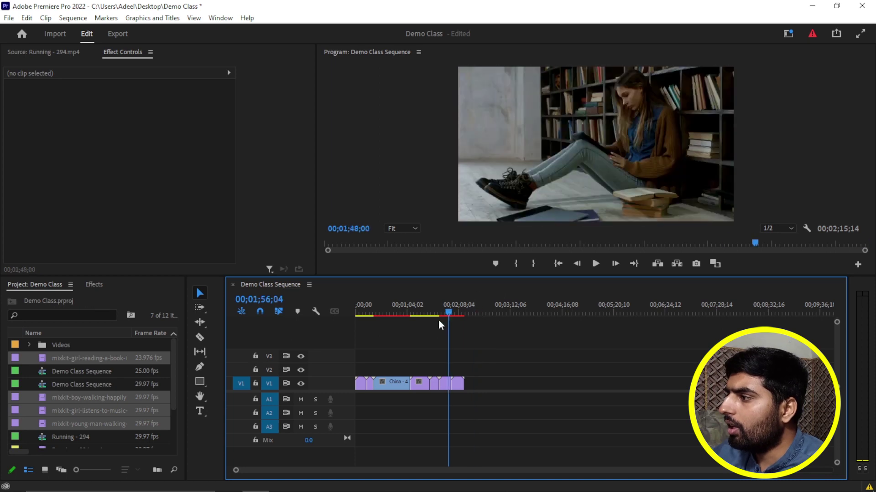
drag(484, 378, 371, 401)
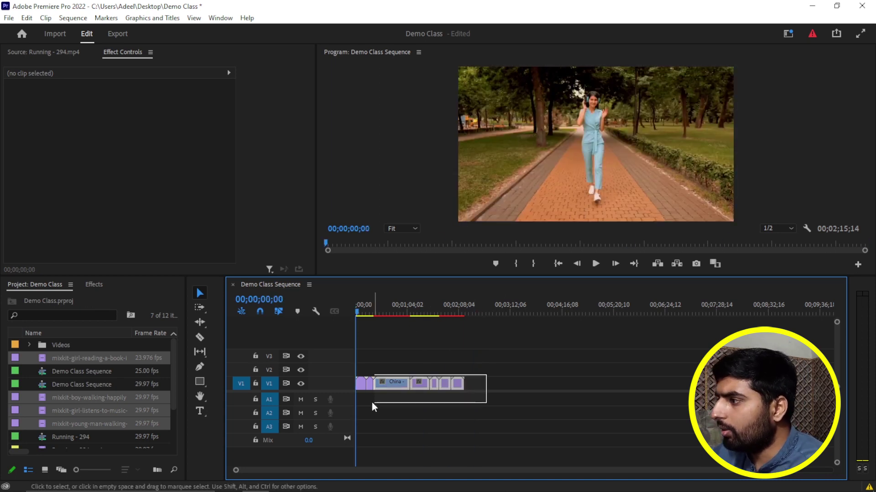
key(Delete)
click(361, 383)
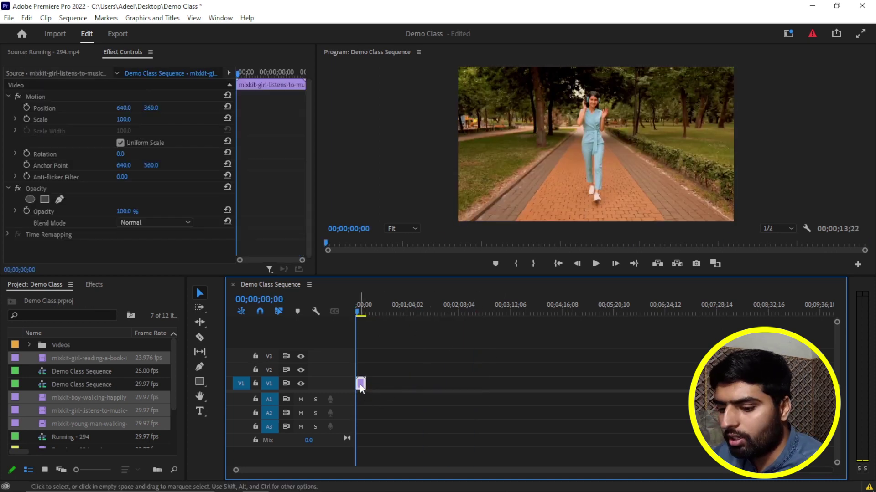
key(Delete)
click(39, 360)
key(Delete)
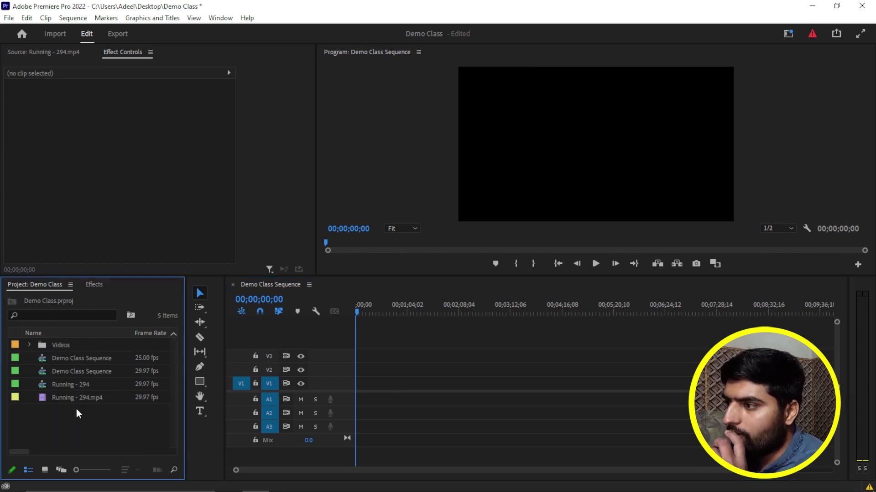
Move Running - 294.mp4 into the Videos bin, narrow the Project panel, and expand the bin
double_click(40, 398)
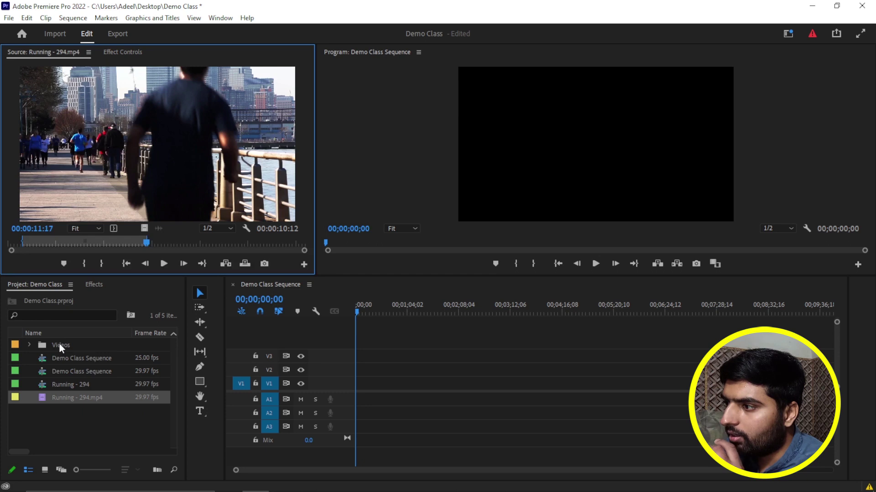
click(40, 398)
click(59, 346)
drag(40, 398, 59, 346)
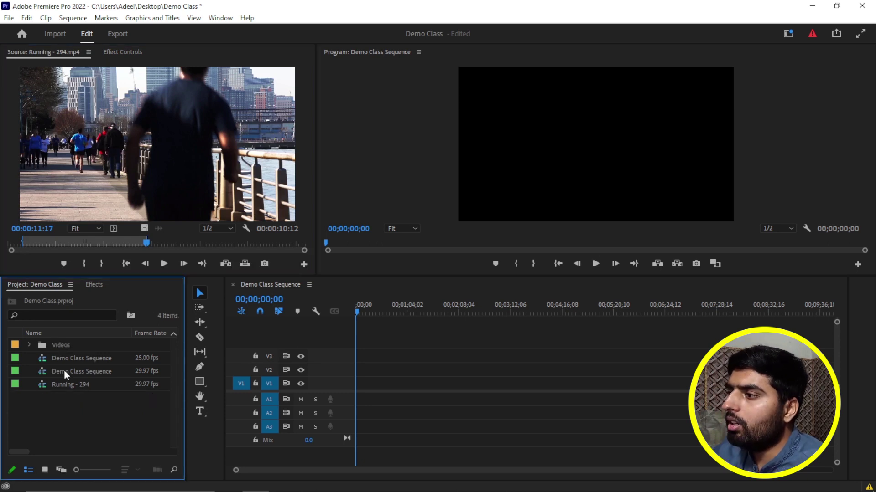
drag(185, 387, 154, 387)
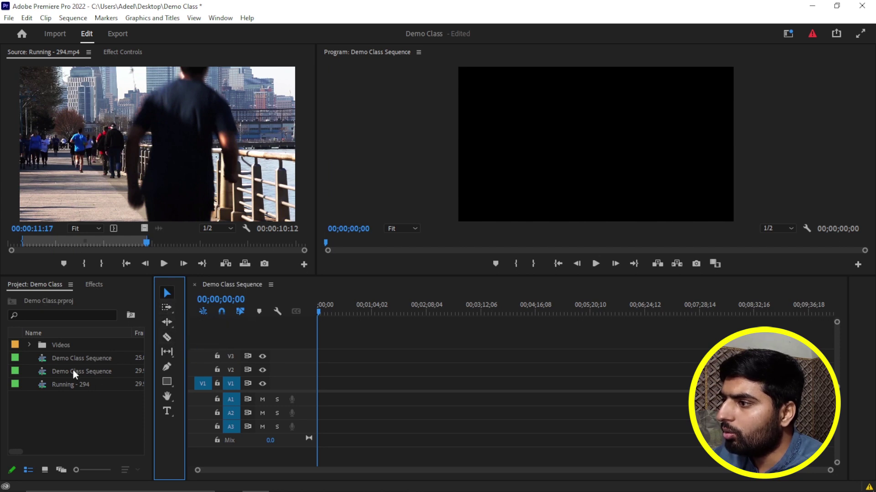
click(29, 345)
Add the girl-reading clip to V1 and change the sequence settings to match it
mouse_move(57, 359)
mouse_down()
mouse_move(310, 371)
mouse_move(318, 383)
mouse_up()
click(442, 271)
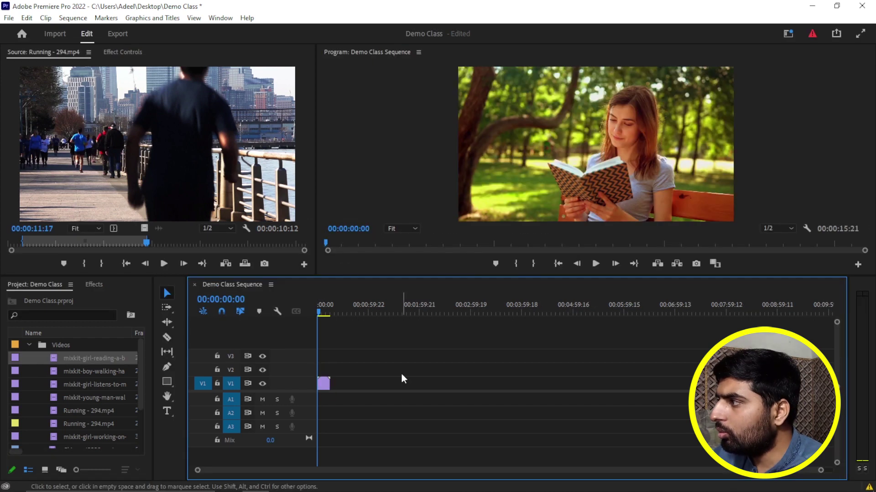
scroll(401, 379, up, 2)
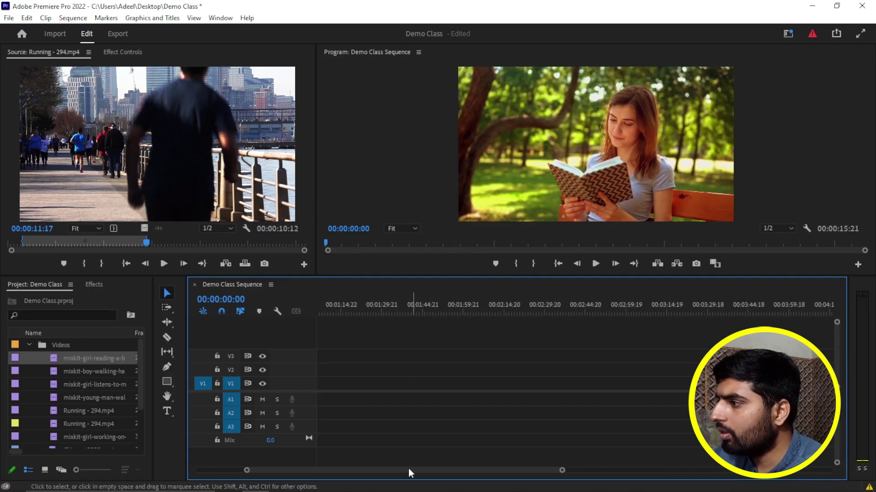
drag(410, 468, 294, 464)
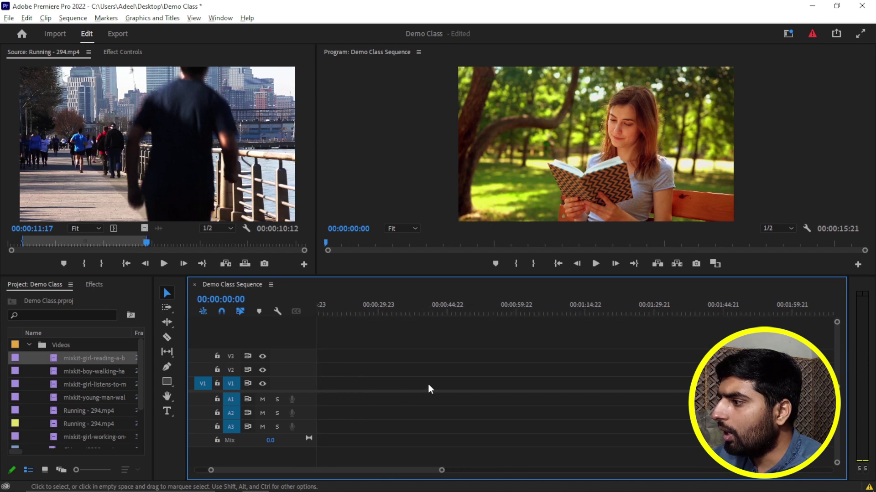
drag(324, 471, 266, 470)
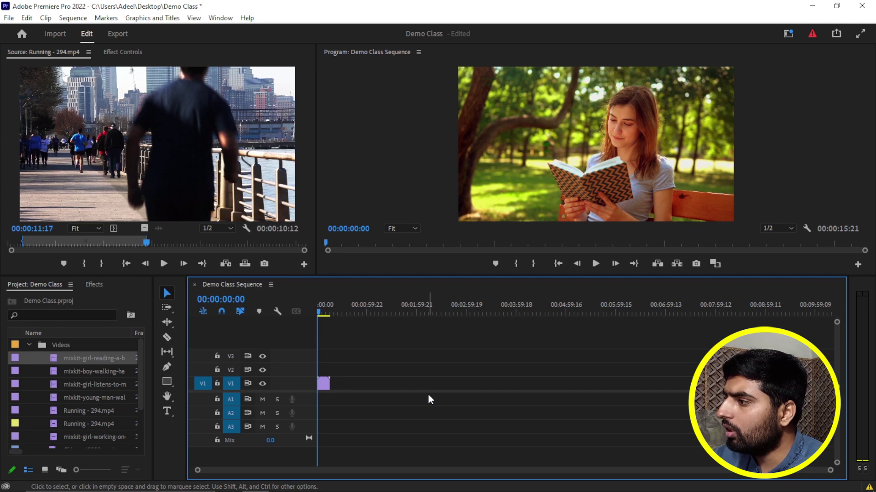
Zoom the timeline so the whole 00:00:15:21 reading clip is visible
scroll(428, 393, up, 3)
scroll(427, 392, up, 2)
scroll(426, 392, up, 1)
scroll(425, 391, up, 2)
scroll(426, 389, up, 2)
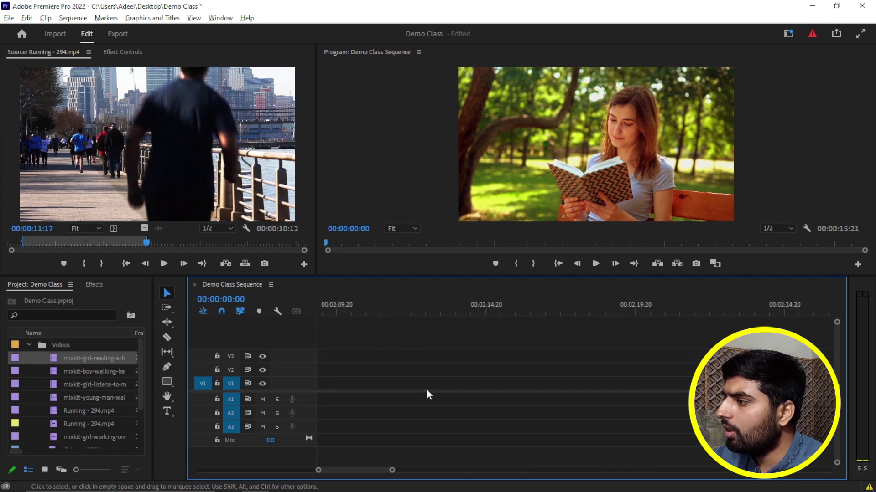
drag(349, 469, 217, 472)
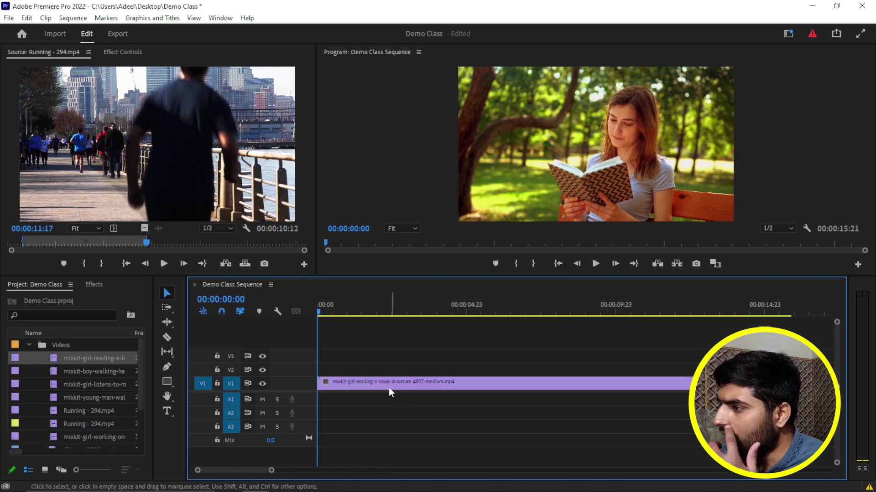
mouse_move(379, 387)
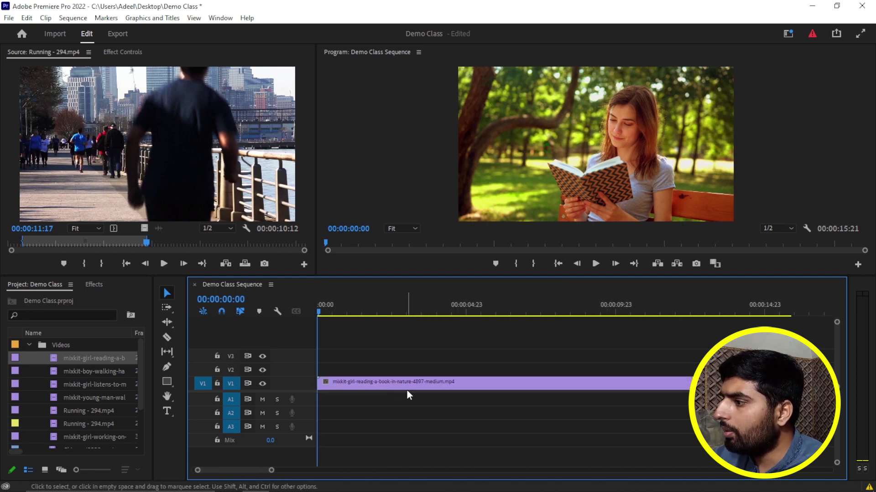
mouse_move(272, 472)
mouse_down()
mouse_move(403, 472)
mouse_move(215, 472)
mouse_up()
mouse_move(273, 474)
mouse_down()
mouse_move(823, 471)
mouse_move(377, 475)
mouse_move(433, 474)
mouse_up()
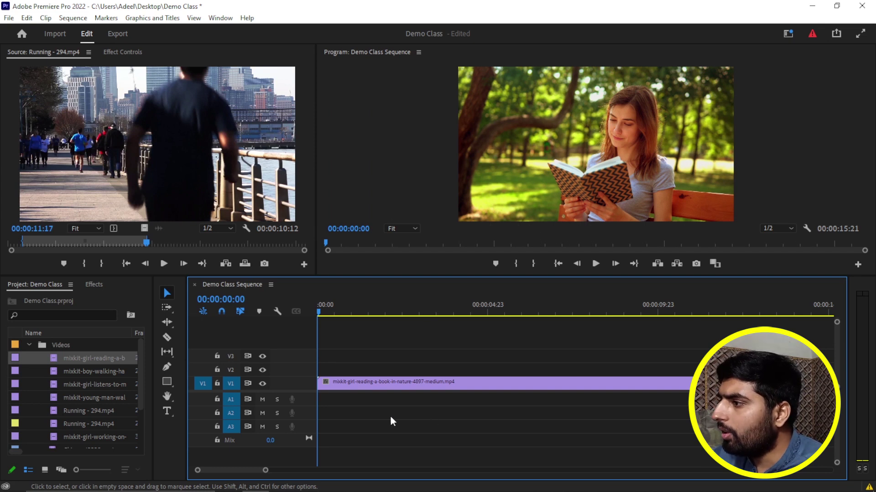
click(167, 338)
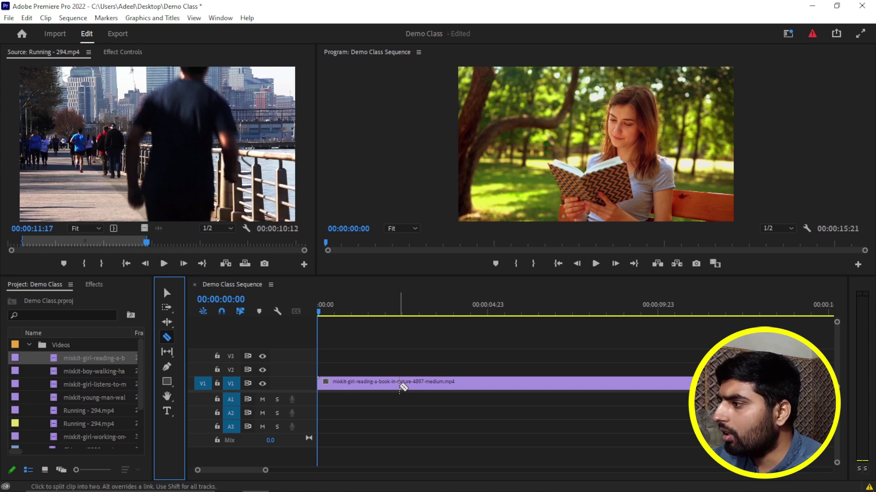
Split the reading clip with the Razor tool at three points, making four pieces
click(424, 385)
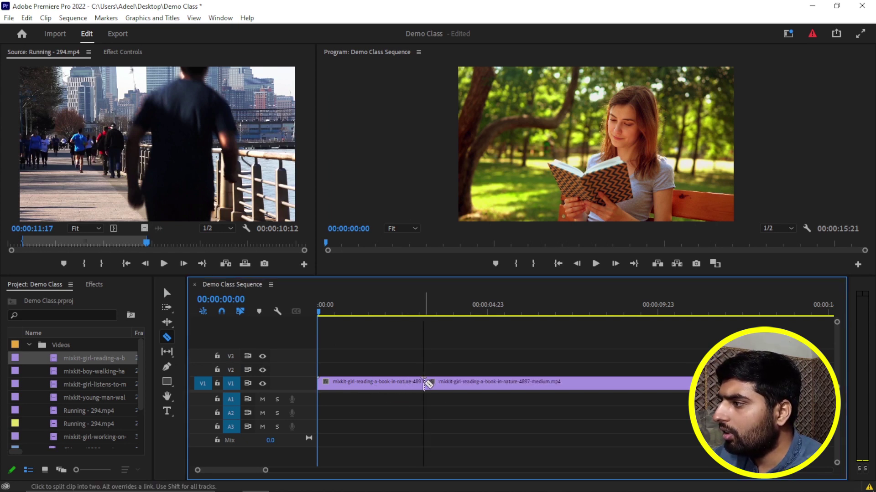
click(514, 383)
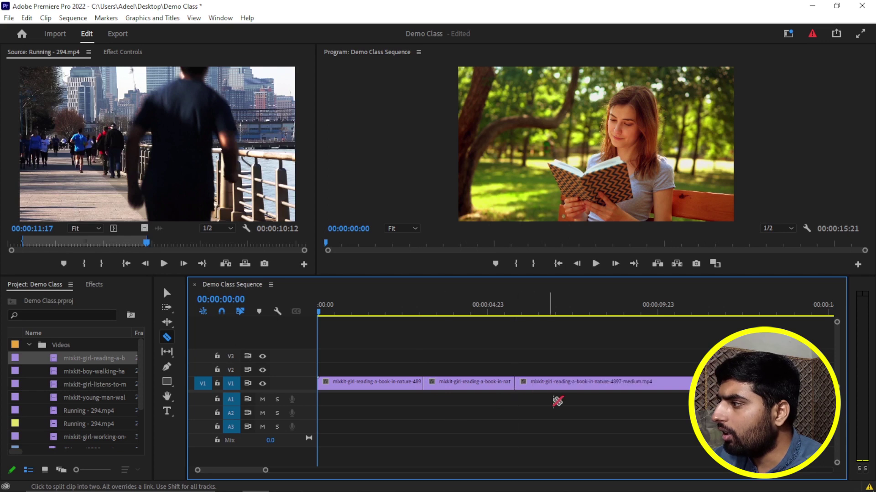
click(603, 382)
Delete the second piece and move the third piece left toward the gap
key(v)
click(468, 386)
key(Delete)
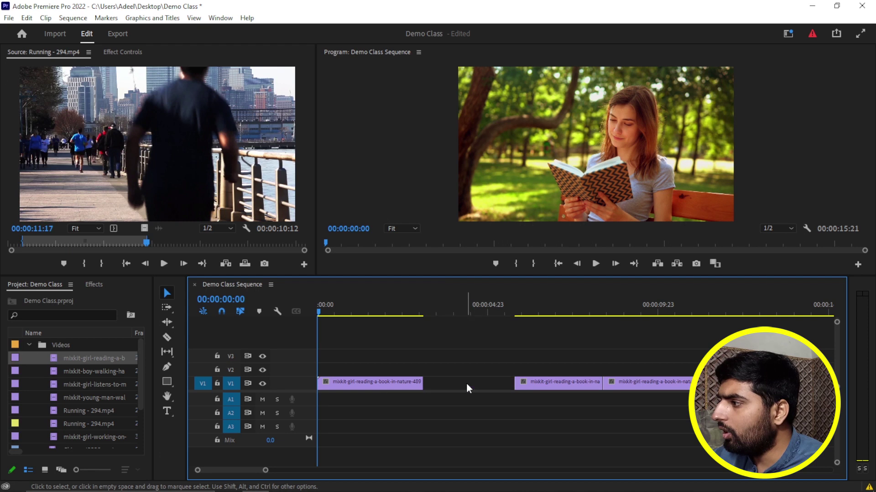
drag(556, 382, 528, 389)
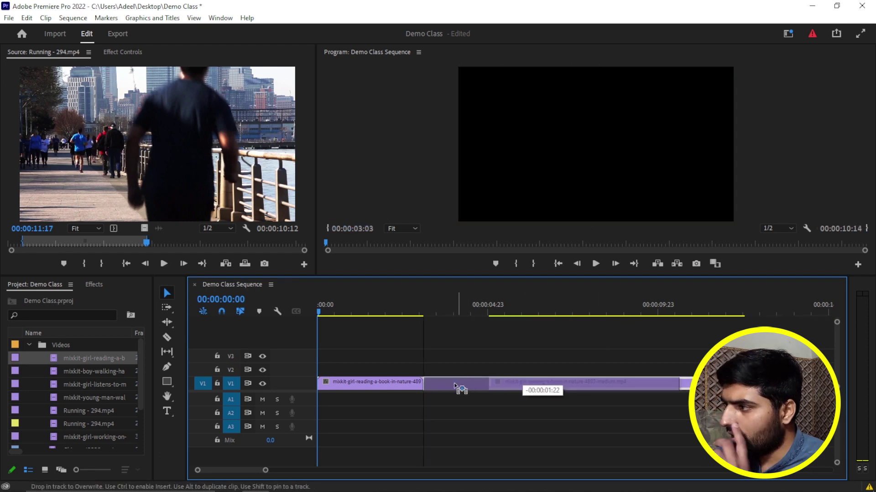
Close the gap, delete both V1 clips, and place the full reading clip back at the start
drag(528, 389, 460, 391)
click(453, 411)
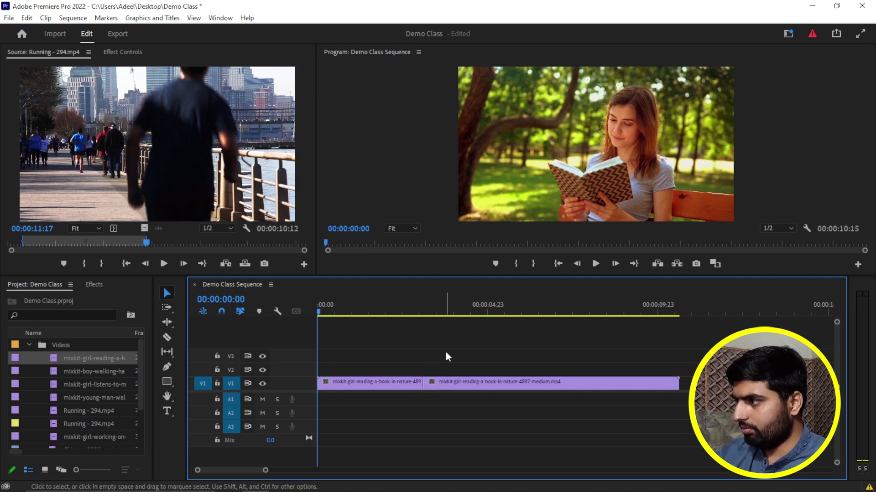
drag(451, 344, 403, 400)
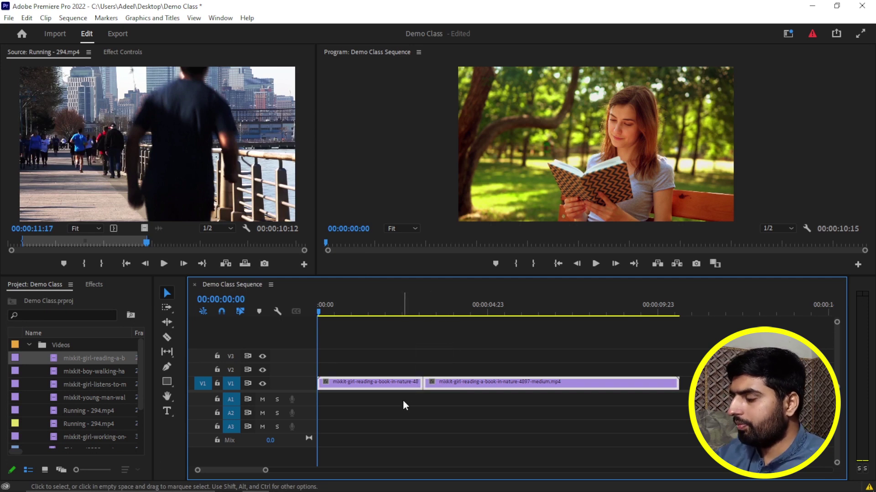
key(Delete)
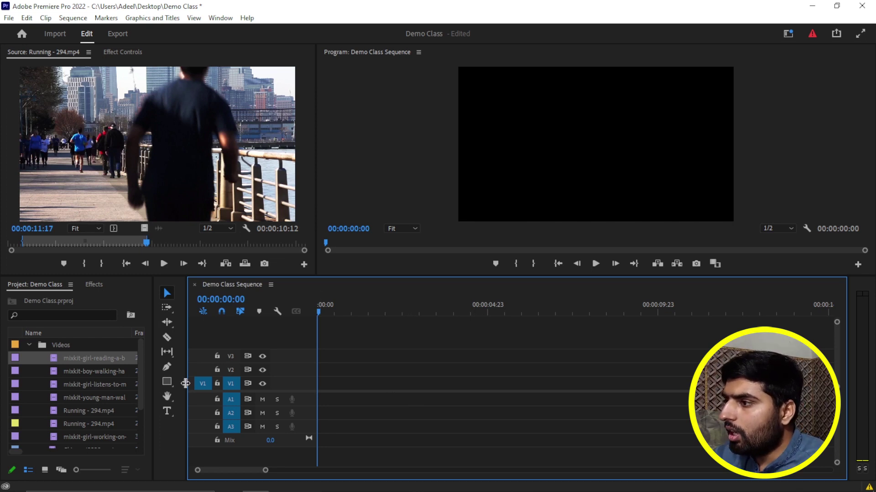
drag(55, 360, 323, 390)
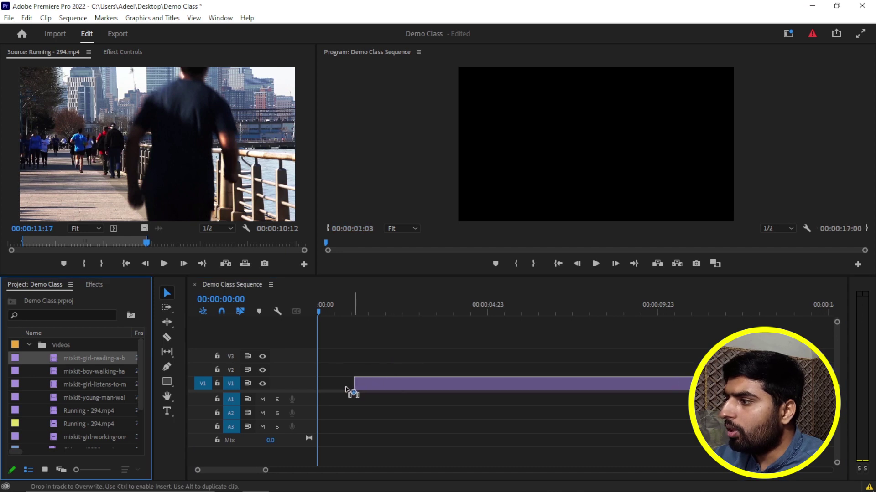
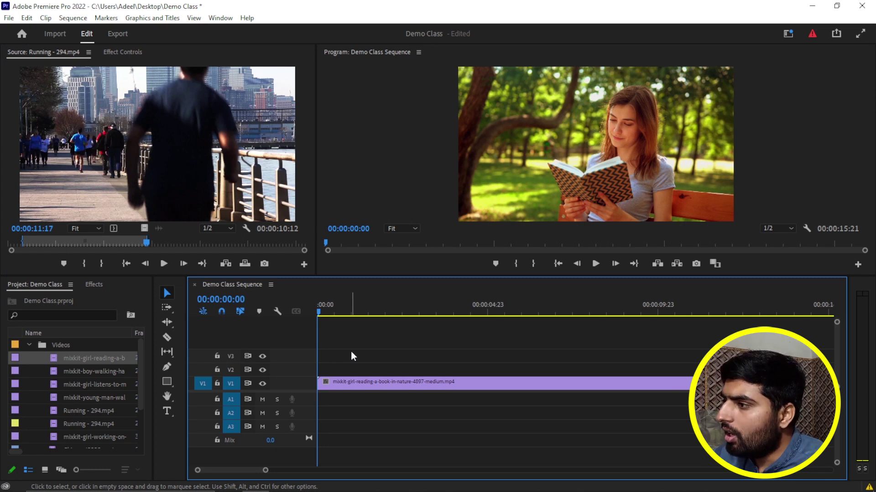
Pick the Rate Stretch Tool from the Ripple Edit tool group in the Tools panel
click(170, 325)
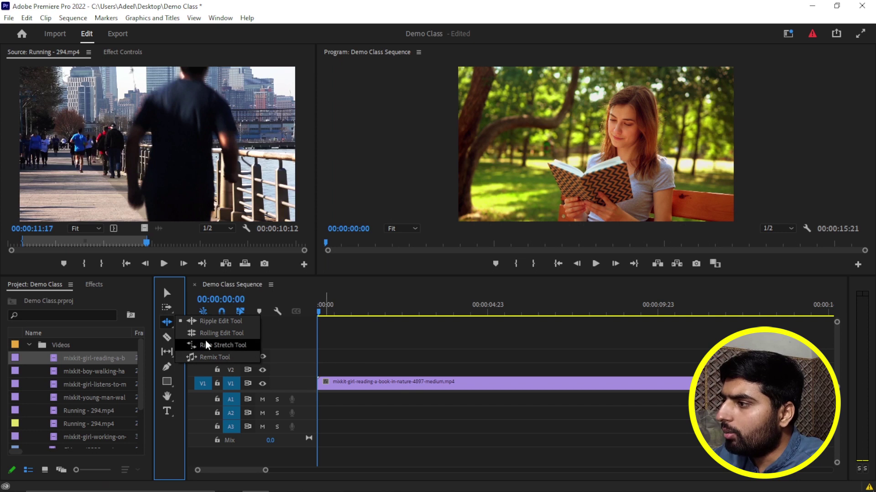
click(219, 348)
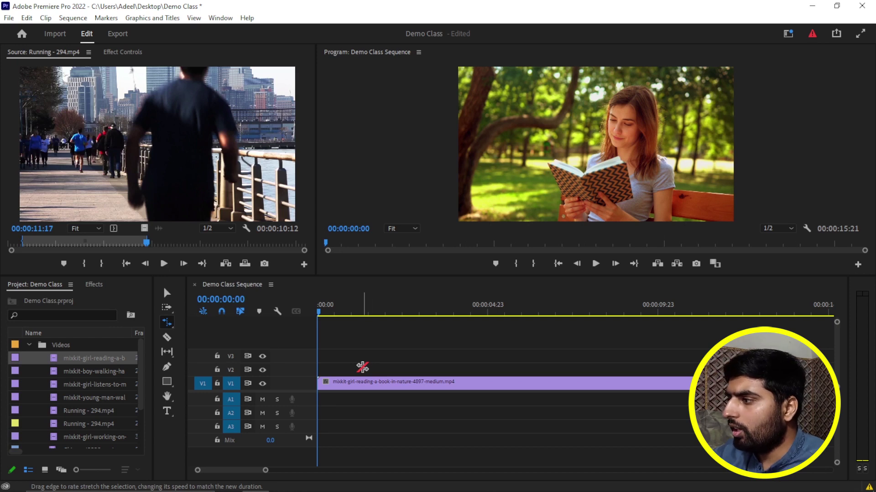
Rate-stretch the girl-reading clip to about 30 seconds to slow it down
drag(265, 470, 320, 473)
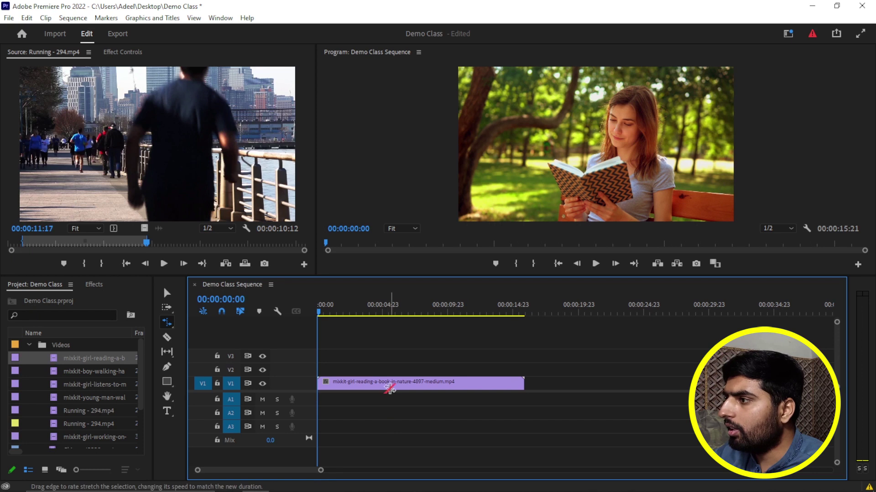
click(167, 294)
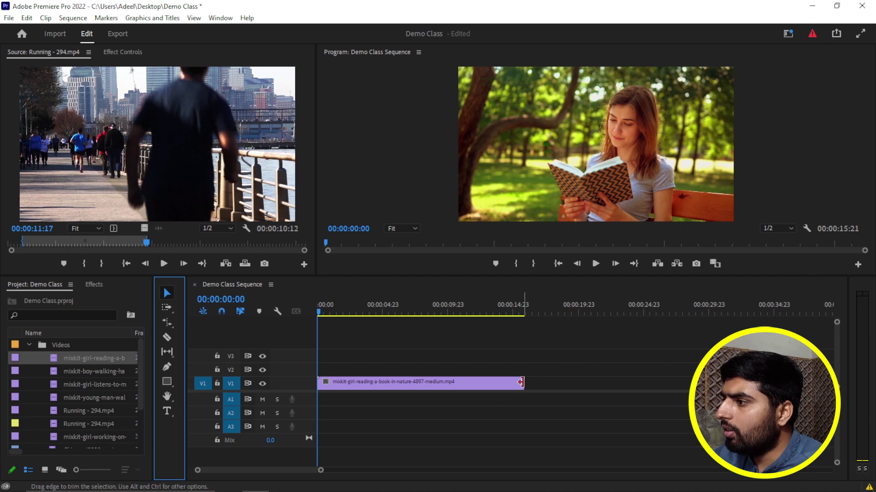
click(167, 322)
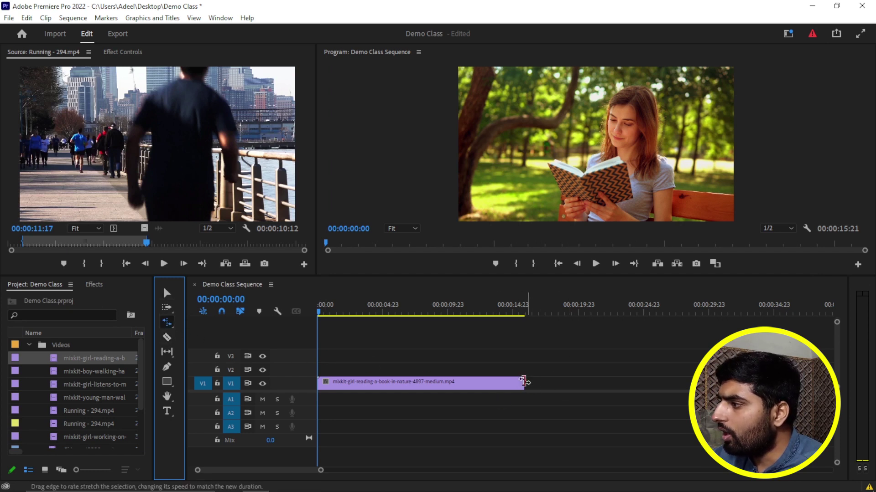
drag(525, 381, 800, 383)
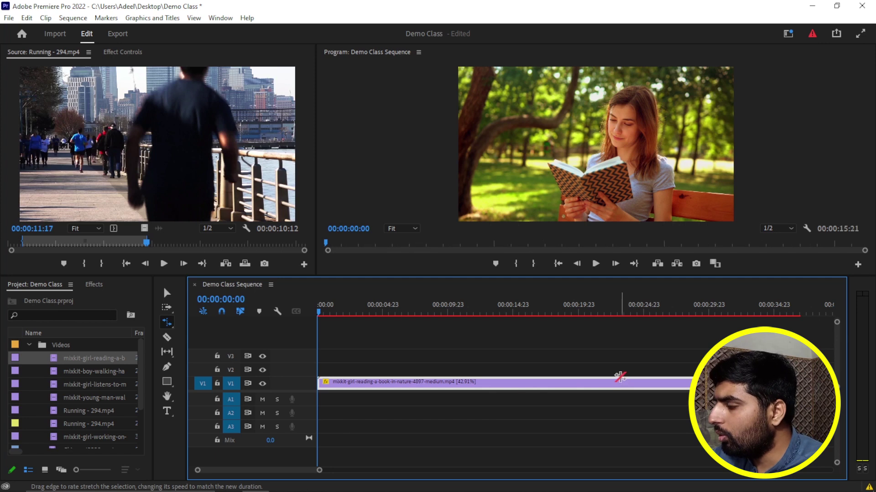
key(ctrl+z)
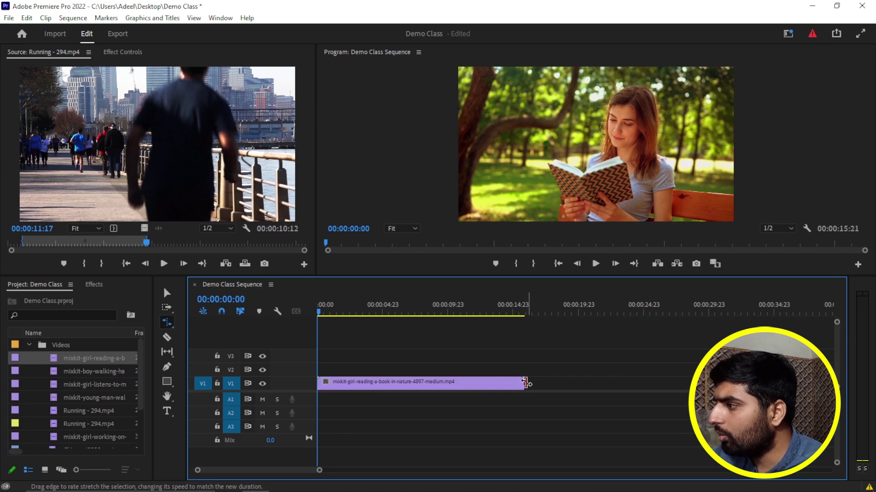
drag(525, 382, 535, 383)
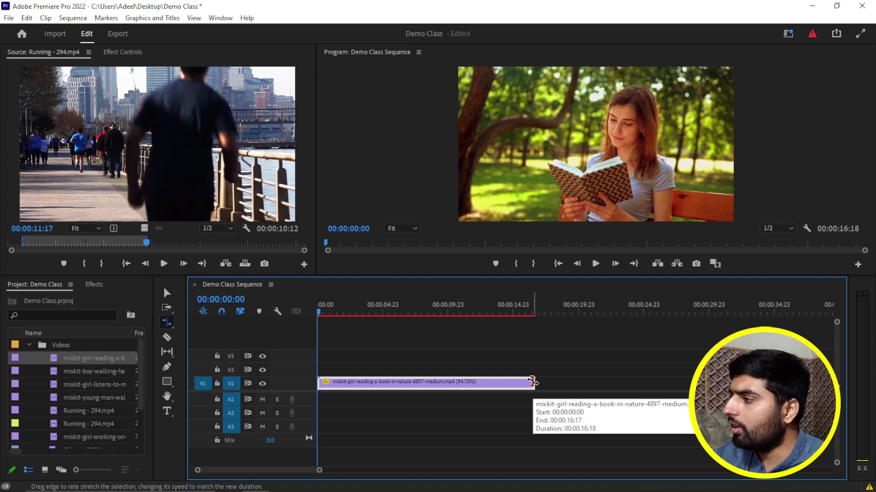
drag(532, 382, 716, 382)
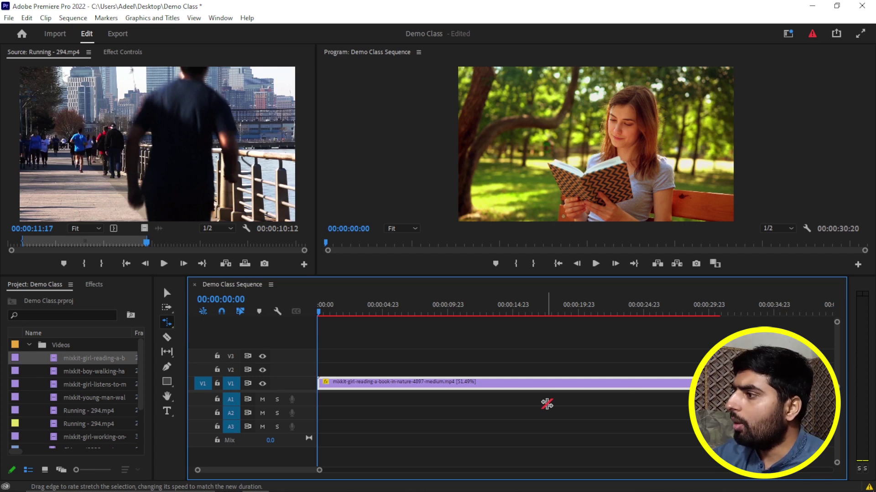
Preview the slowed clip, undo the stretch, then delete the clip from V1
key(space)
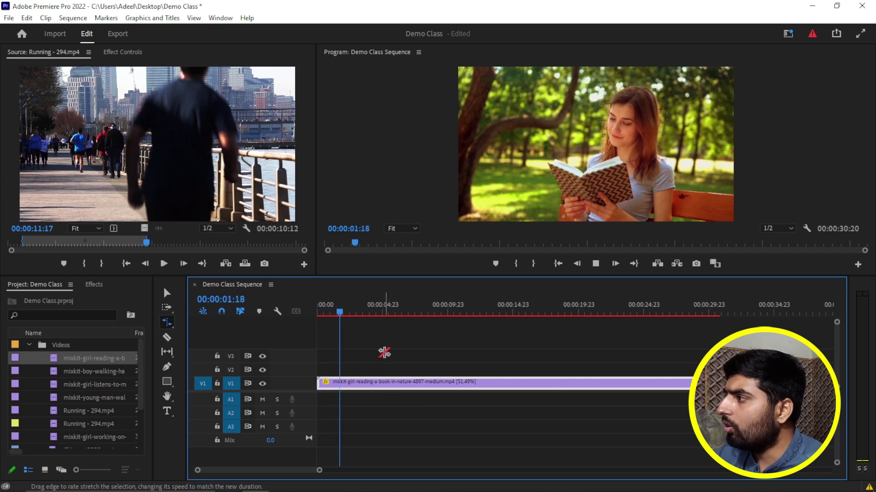
key(space)
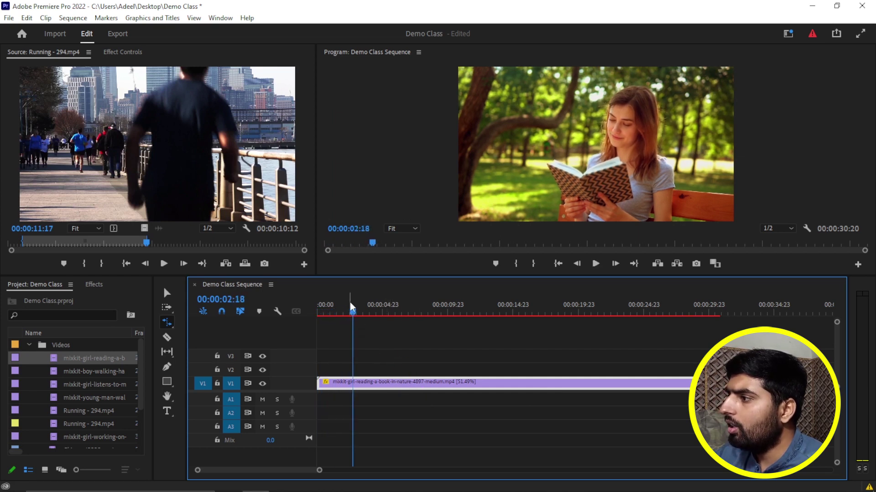
drag(352, 312, 307, 314)
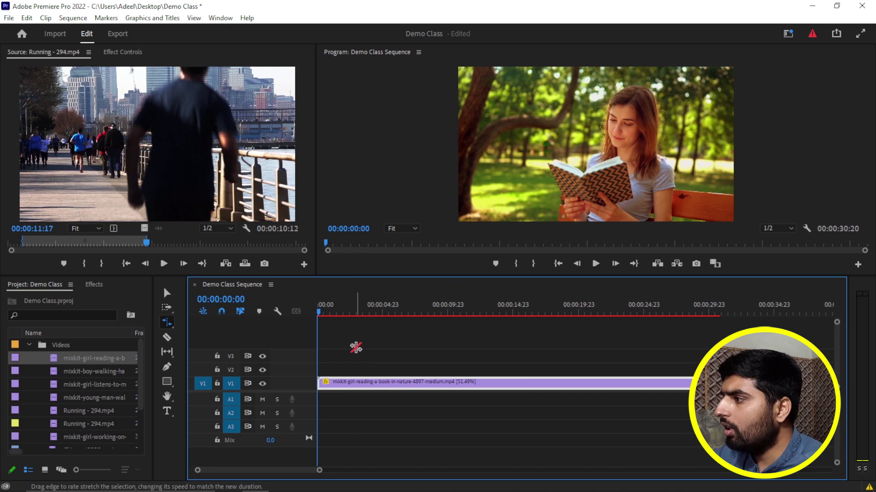
key(ctrl+z)
key(space)
key(space)
key(v)
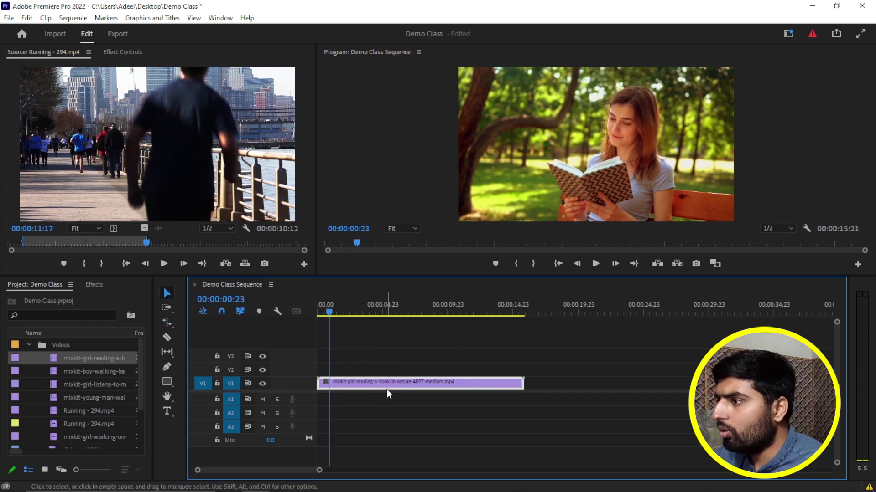
key(Delete)
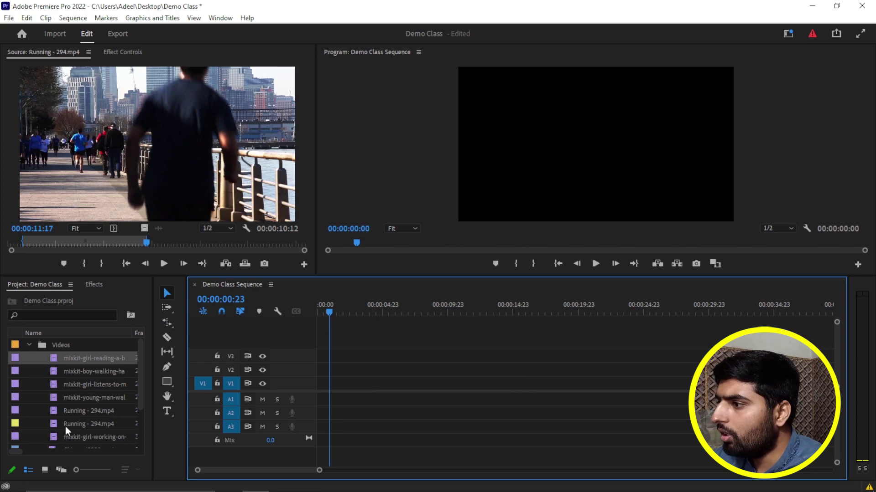
Place Running - 294.mp4 on V1, resolving the clip mismatch warning
click(57, 425)
mouse_move(56, 425)
mouse_down()
mouse_move(338, 387)
mouse_move(315, 386)
mouse_up()
click(524, 274)
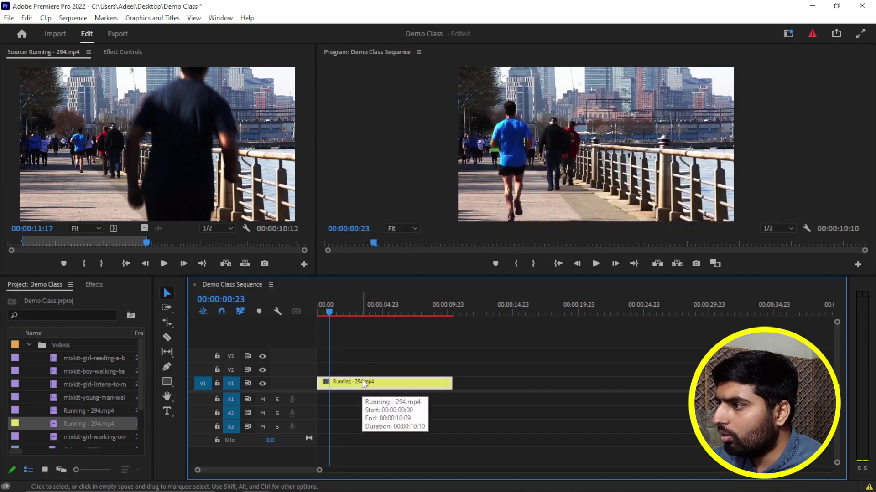
Rate-stretch the running clip to about 24 seconds and preview it, testing undo and redo
click(167, 322)
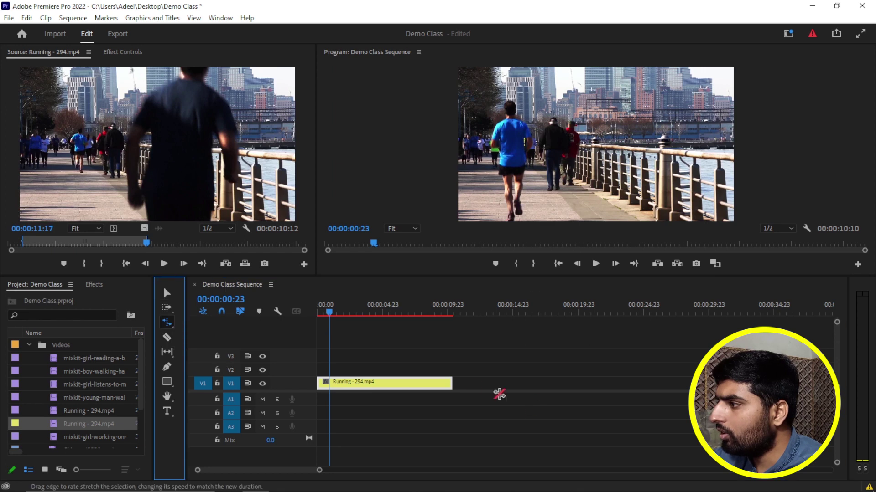
drag(452, 384, 637, 387)
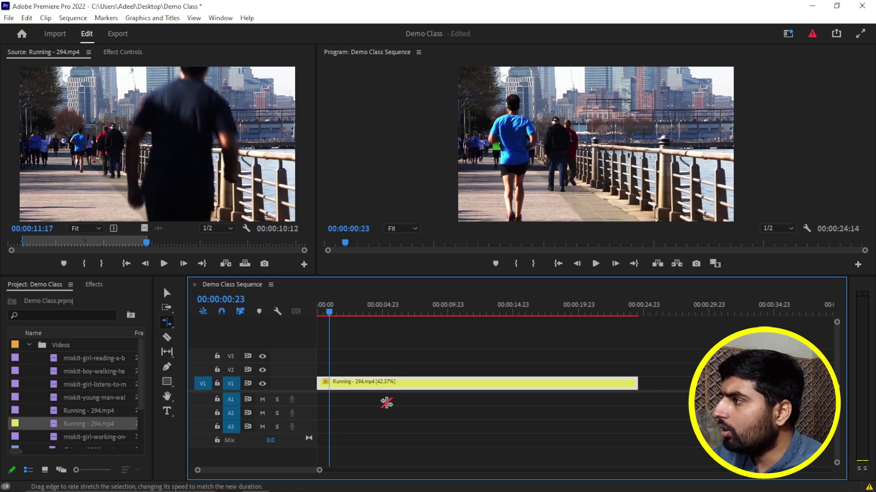
key(space)
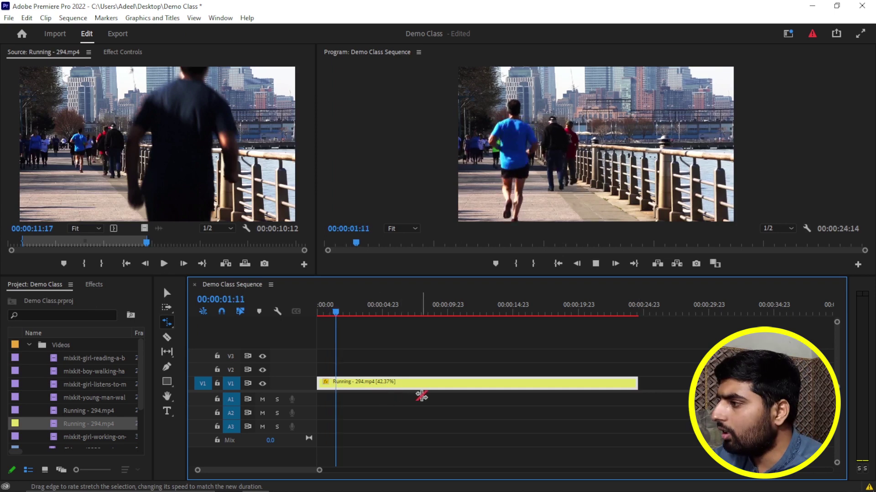
key(ctrl+z)
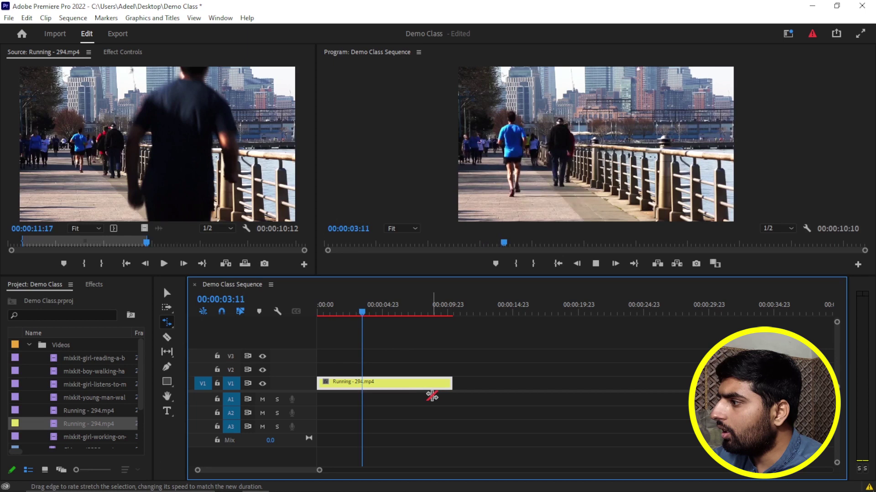
key(ctrl+shift+z)
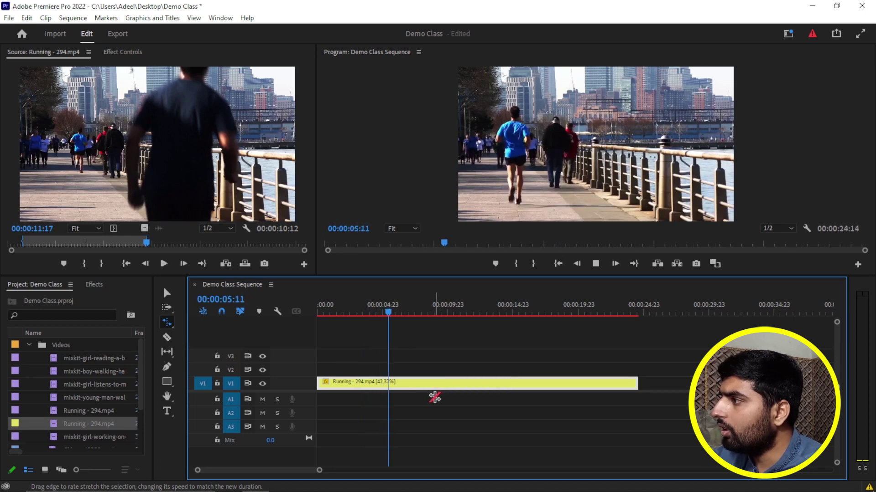
key(space)
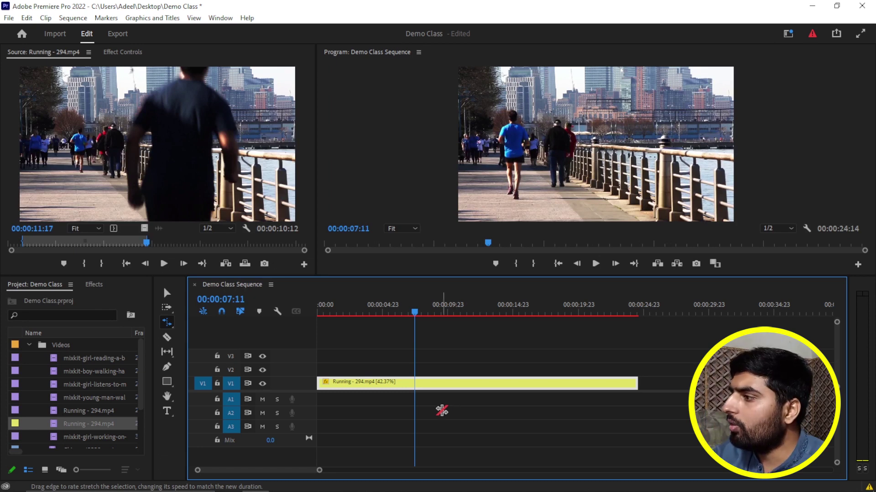
Save the project, then undo the speed stretch on the running clip
click(167, 292)
key(ctrl+s)
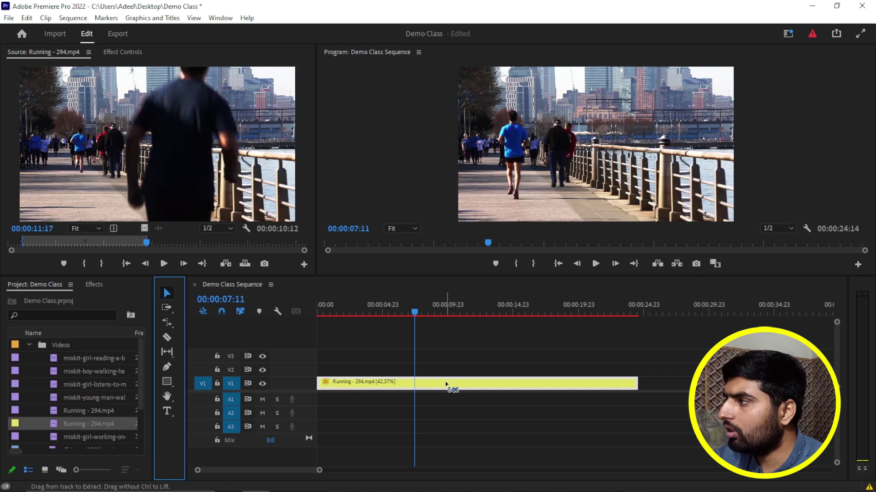
key(ctrl+z)
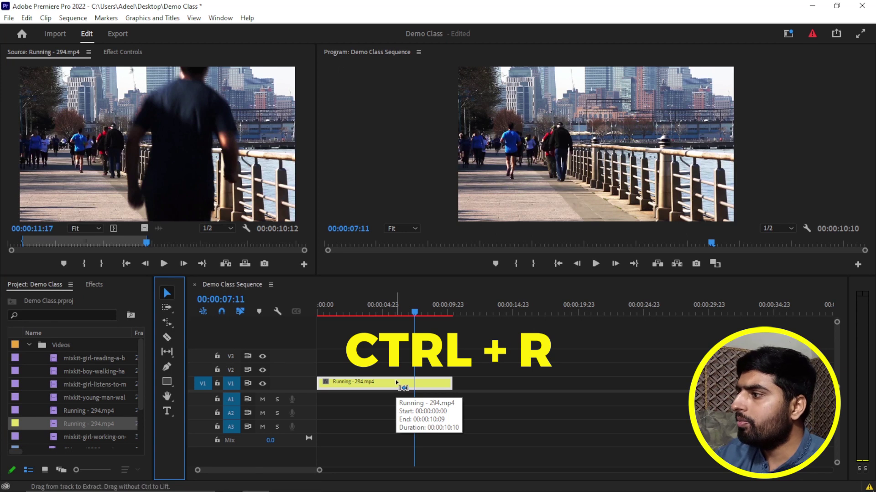
Open the Speed/Duration settings for the Running - 294.mp4 clip
click(383, 386)
key(ctrl+r)
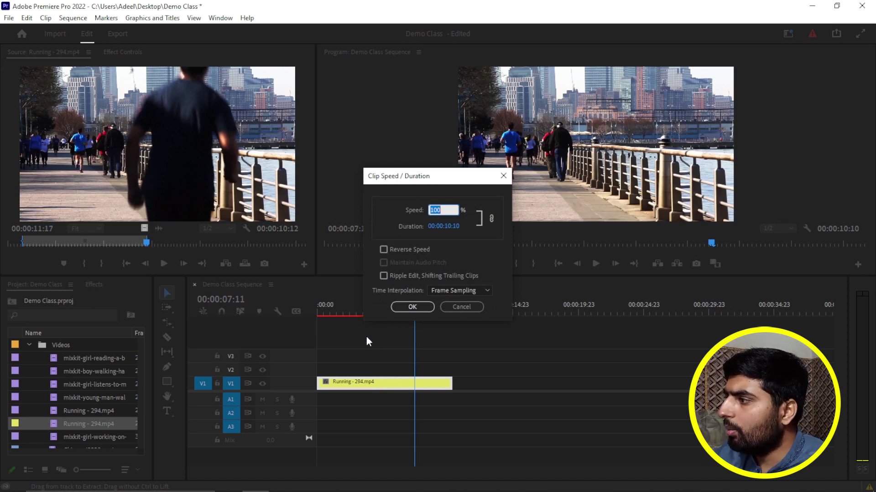
click(455, 308)
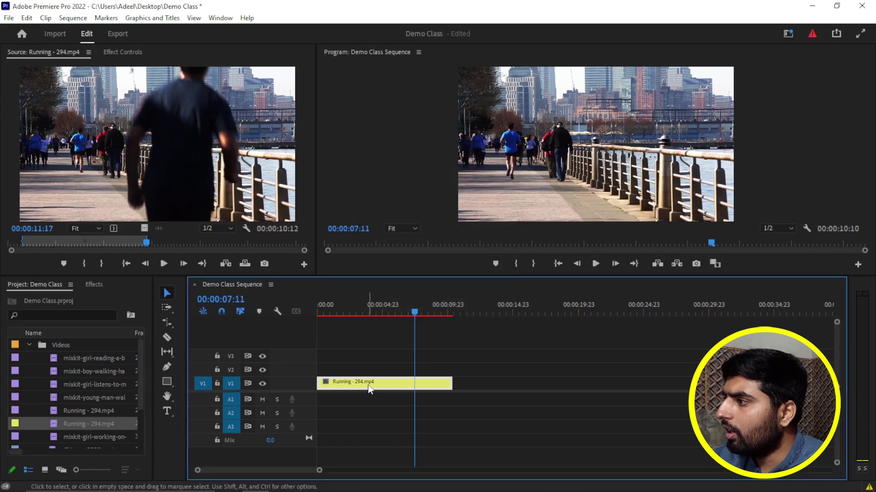
right_click(369, 388)
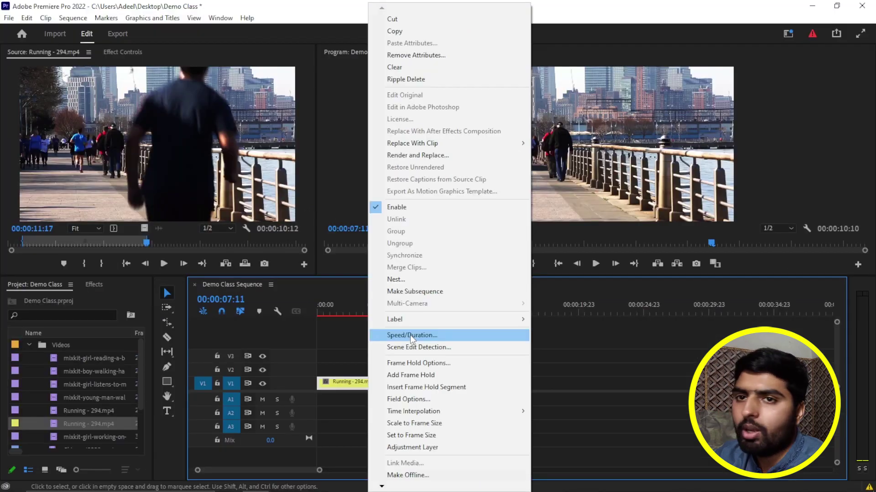
click(409, 335)
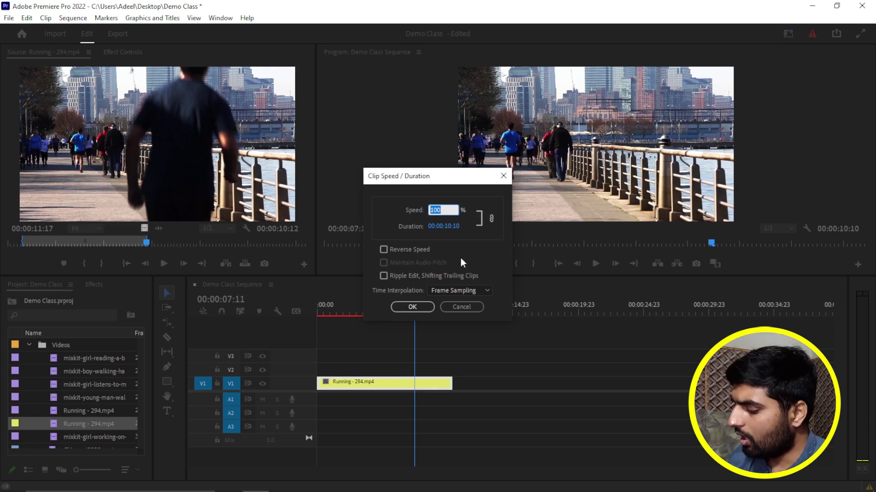
Set the clip speed to 500%, shortening it to 00:00:02:02
text(200)
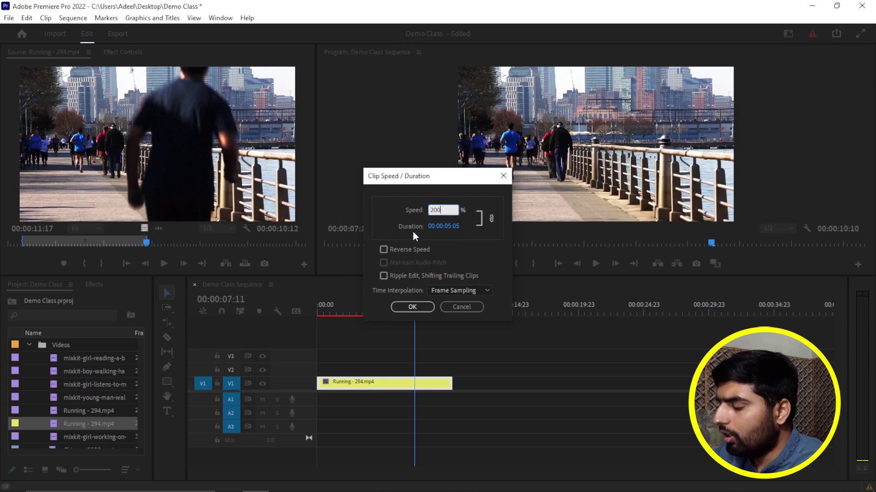
key(BackSpace)
key(BackSpace)
key(BackSpace)
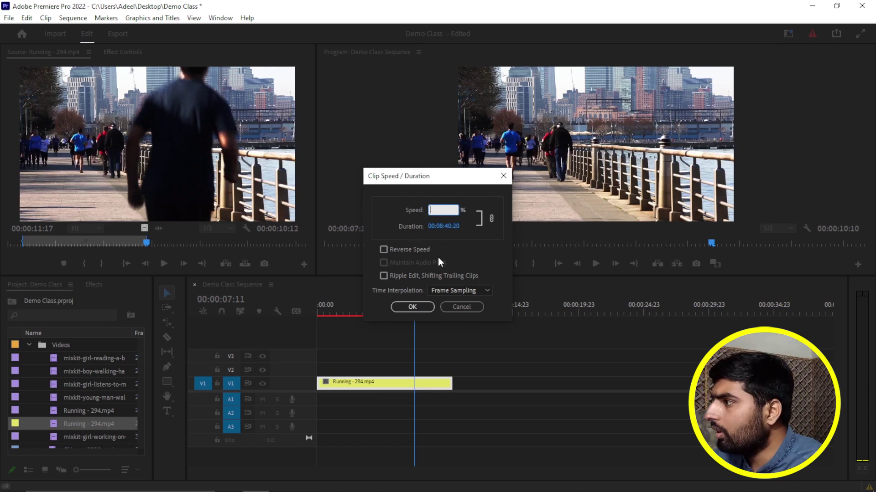
text(100)
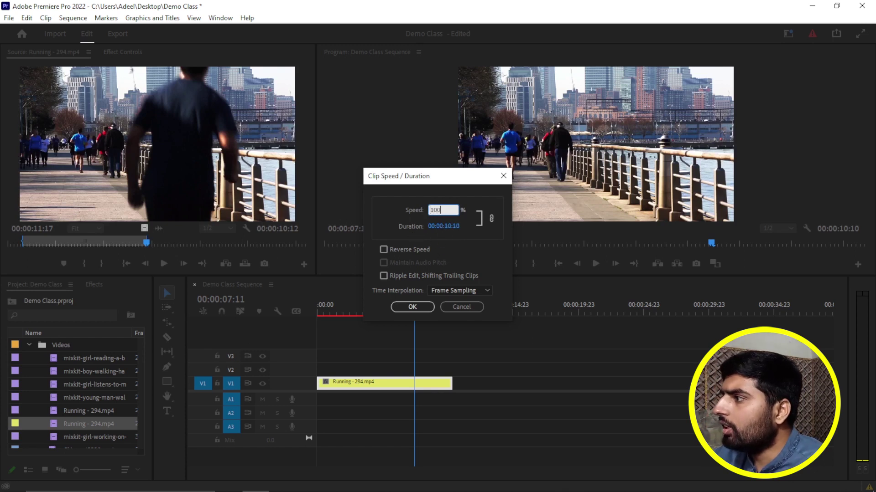
click(461, 251)
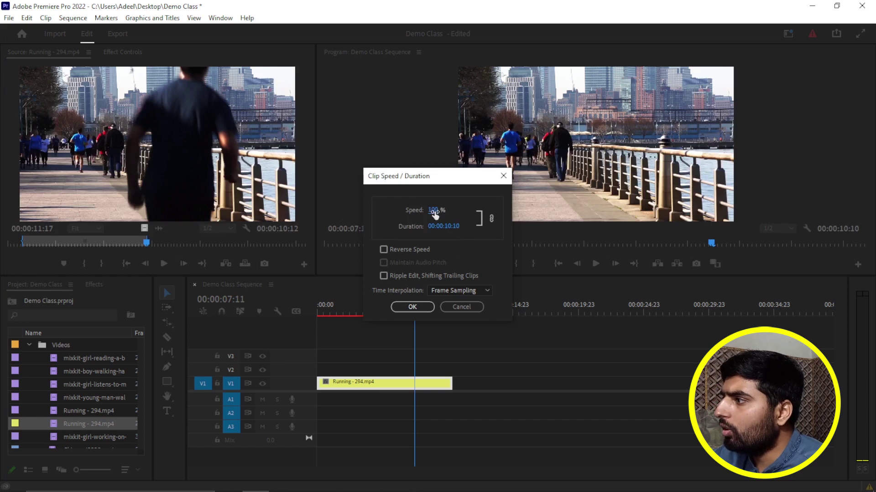
drag(436, 210, 493, 213)
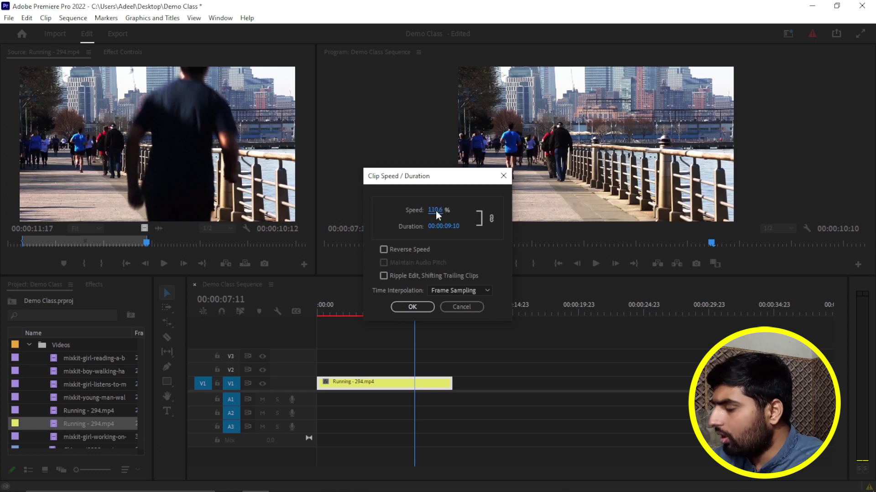
text(500)
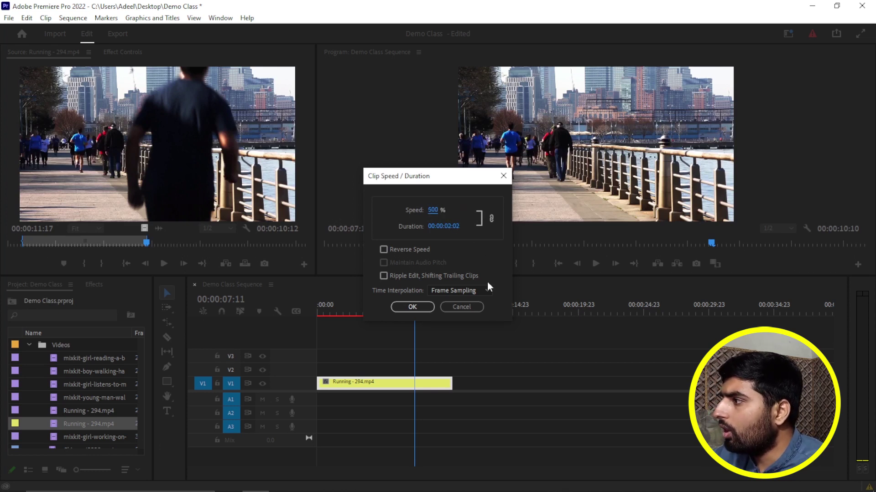
click(420, 307)
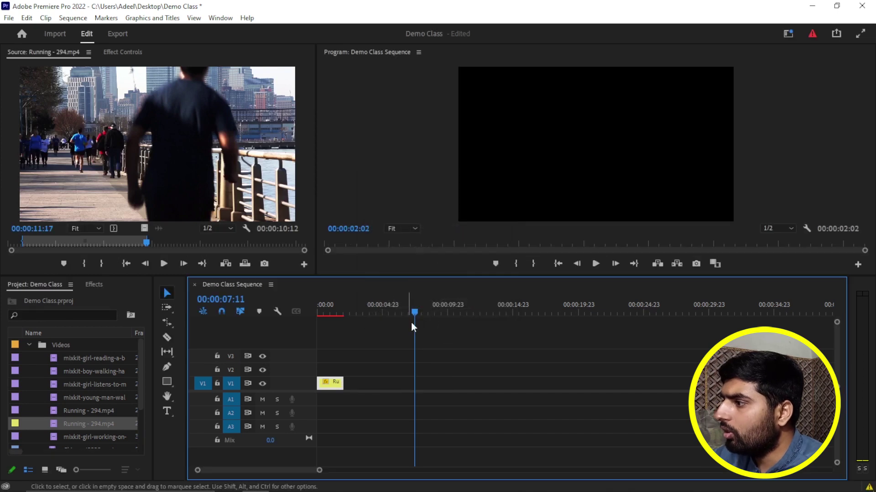
Play the sped-up clip from the start of the sequence
drag(414, 312, 315, 323)
key(space)
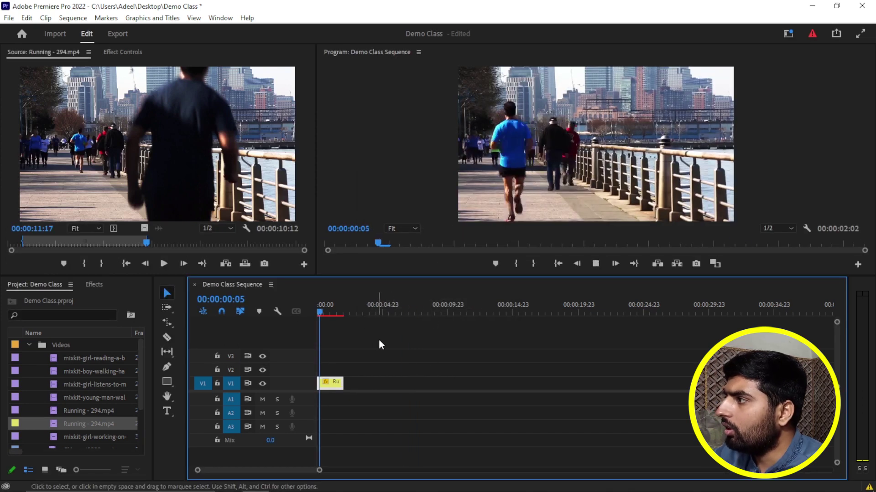
key(space)
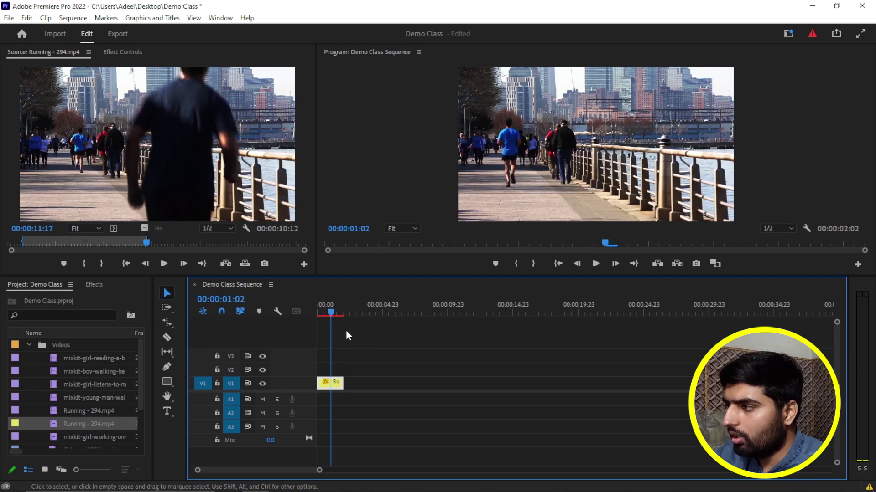
right_click(338, 388)
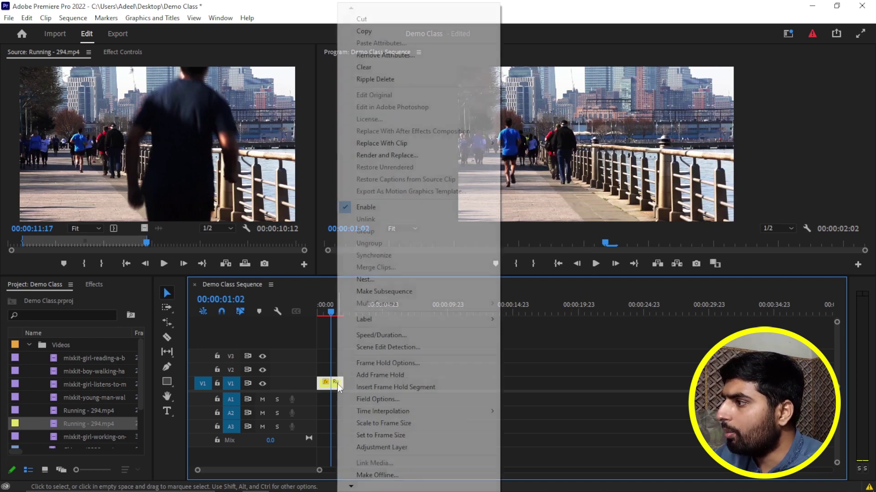
Set the Running clip to 100% speed with Reverse Speed enabled
click(393, 336)
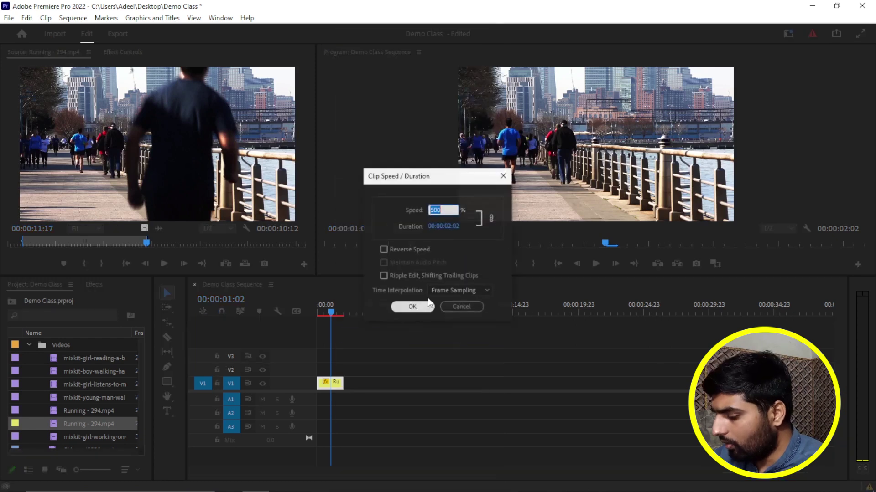
text(100)
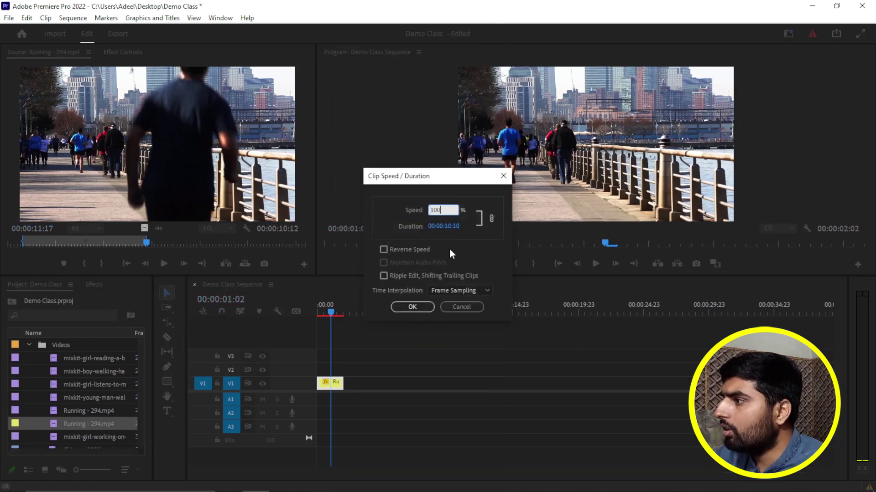
click(458, 249)
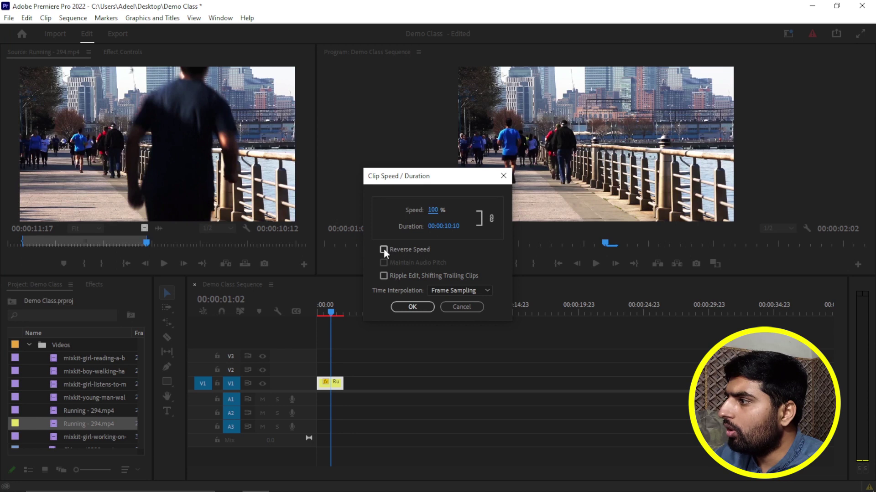
click(384, 250)
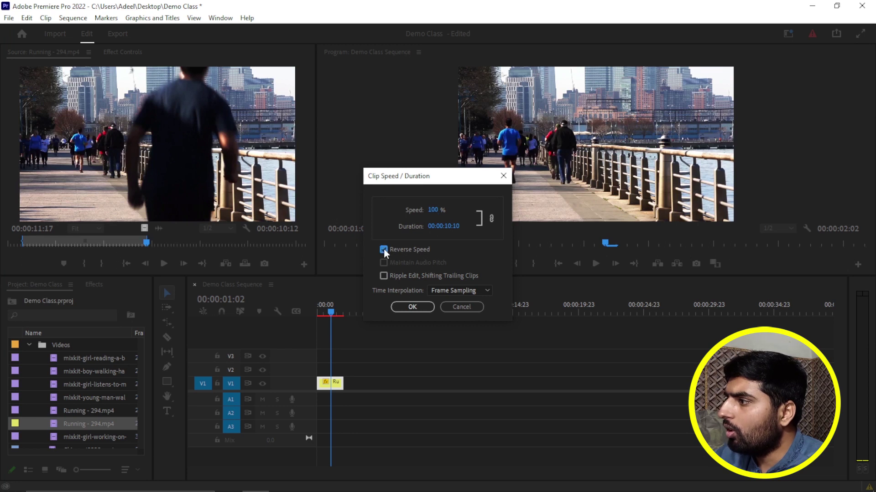
click(412, 307)
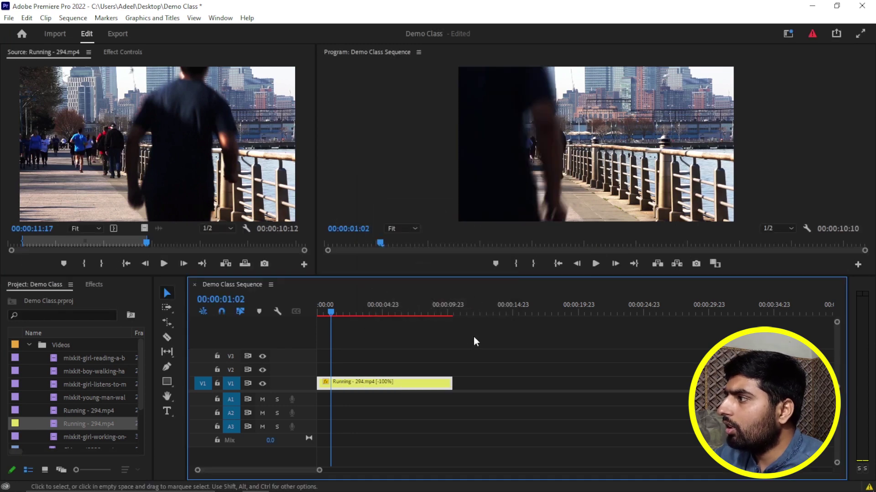
Play back the reversed clip, then delete it from the timeline
key(space)
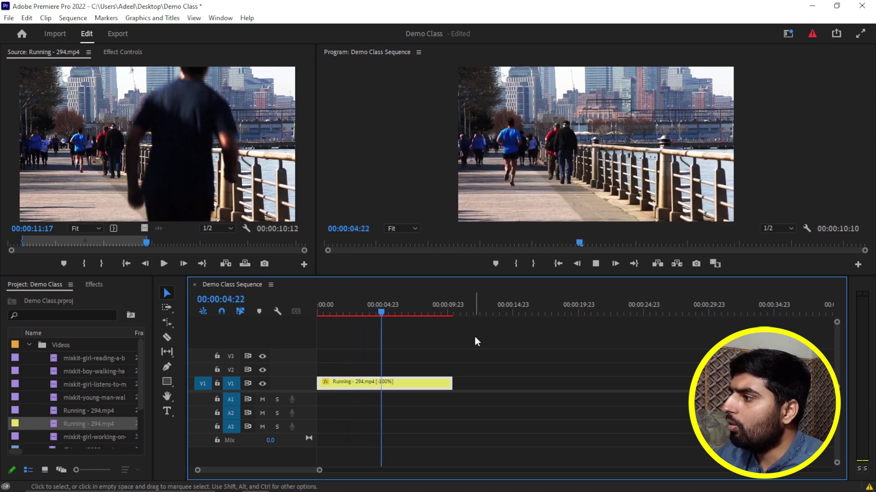
key(space)
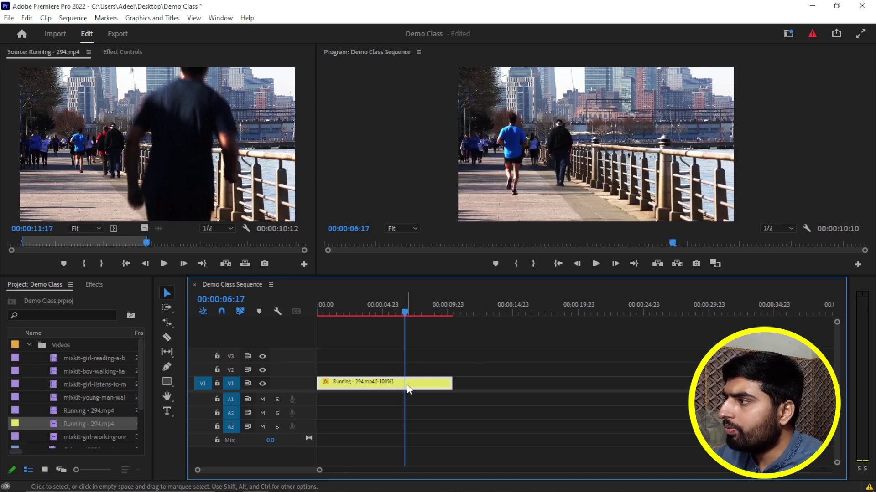
key(Delete)
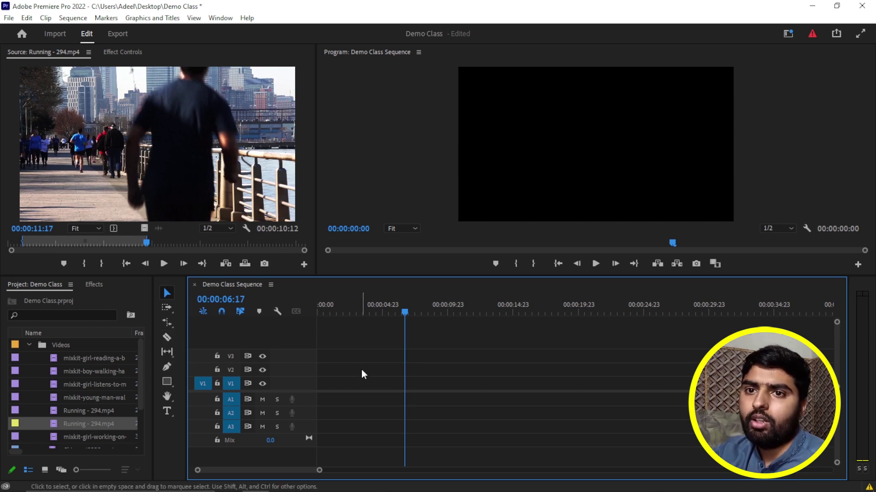
Remove the duplicate Running - 294.mp4 item, then draw a four-point Pen shape in the Program monitor
key(ctrl+z)
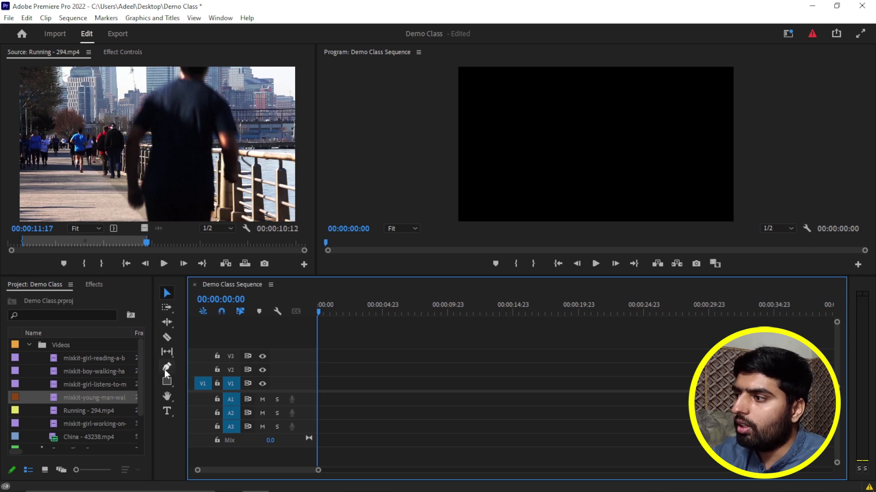
click(165, 367)
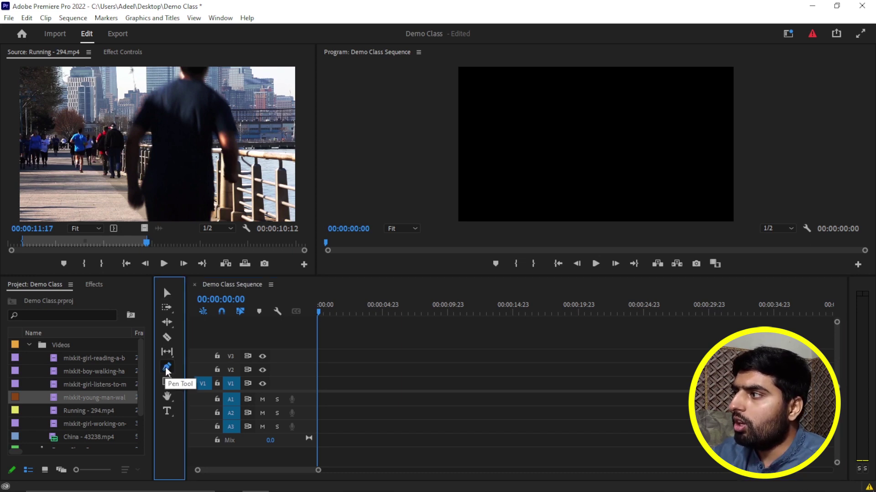
click(487, 118)
click(642, 118)
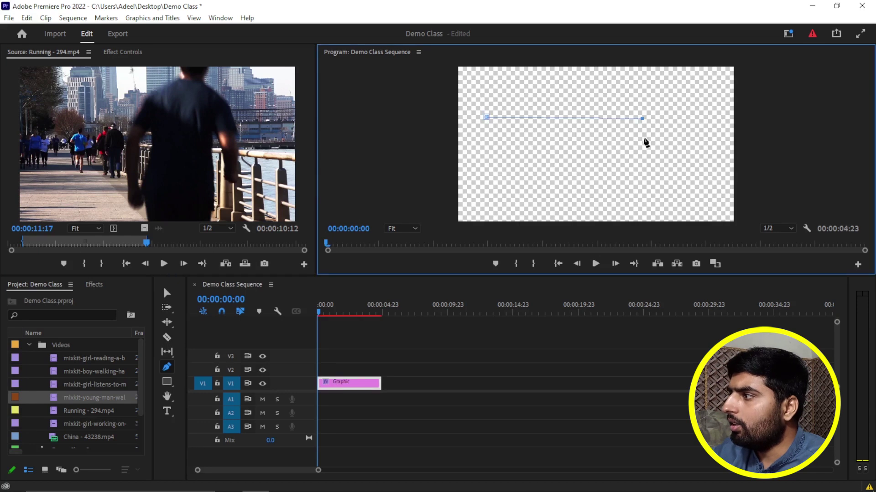
click(647, 199)
click(491, 198)
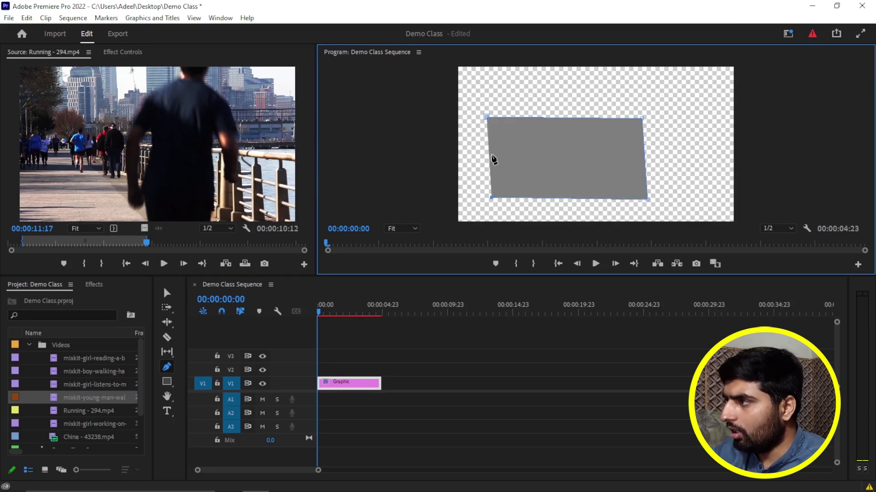
Extend the Pen path with two more anchors, then undo the whole shape
click(542, 94)
click(630, 84)
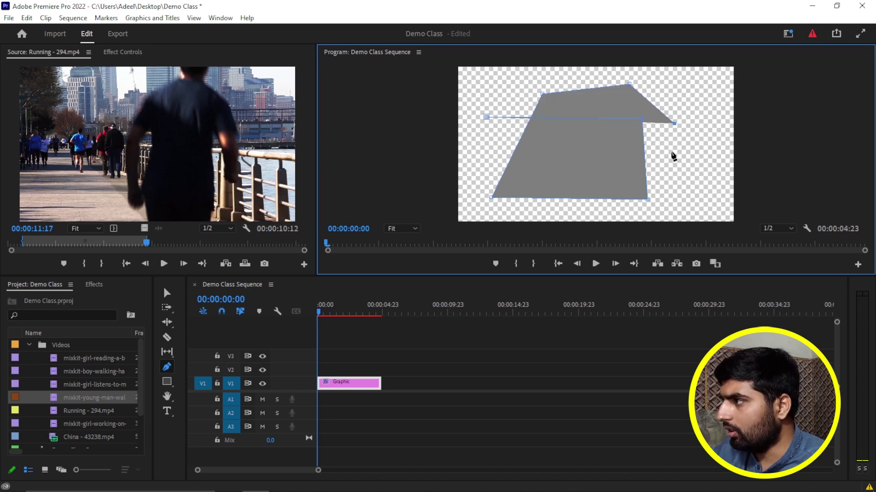
key(ctrl+z)
key(ctrl+z)
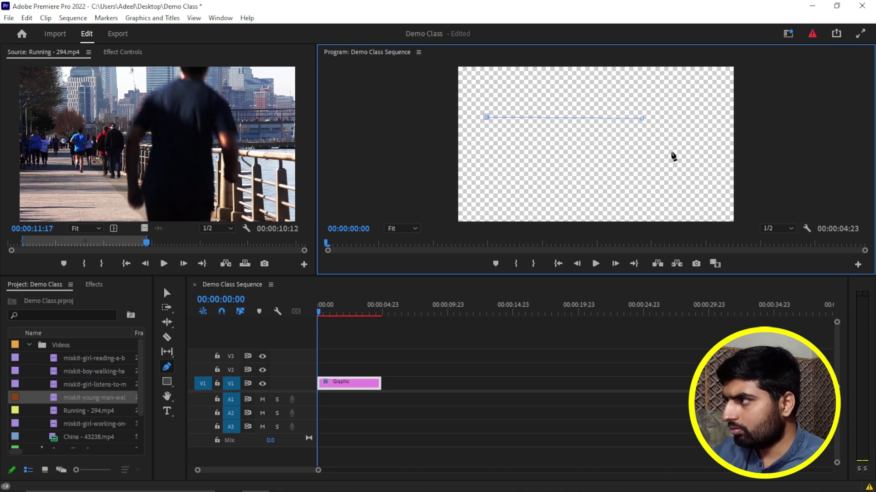
key(ctrl+z)
key(ctrl+z)
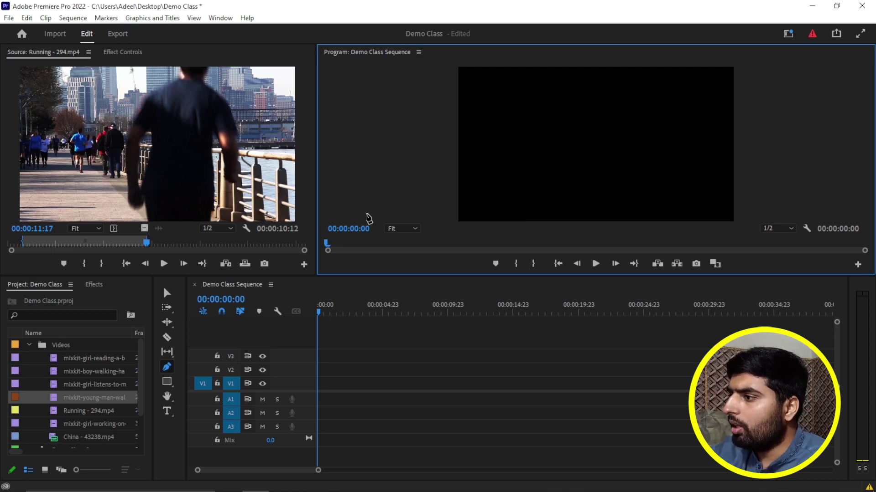
Draw test rectangle and square graphics, undo both, and view the rectangle, ellipse and polygon choices
click(167, 381)
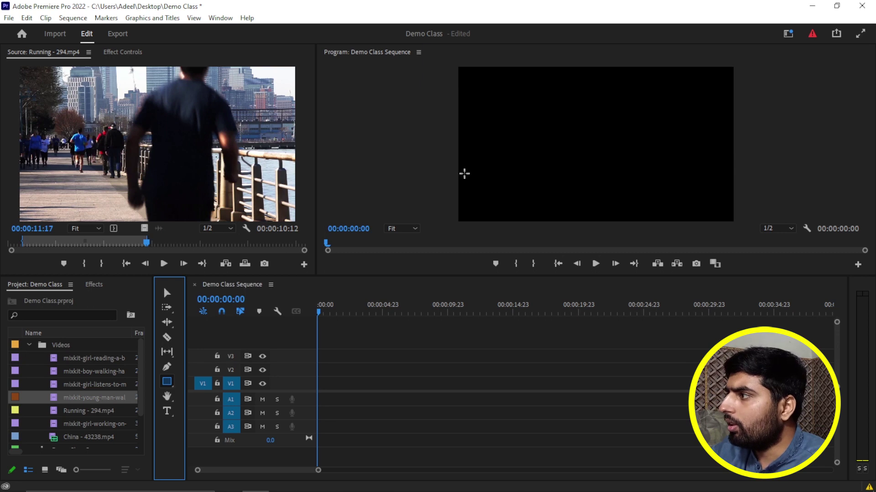
drag(488, 98, 687, 183)
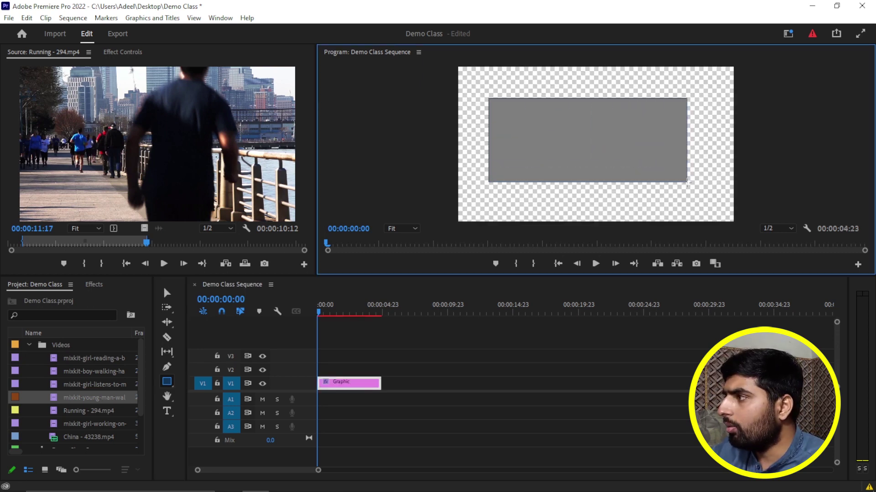
key(ctrl+z)
drag(510, 98, 603, 153)
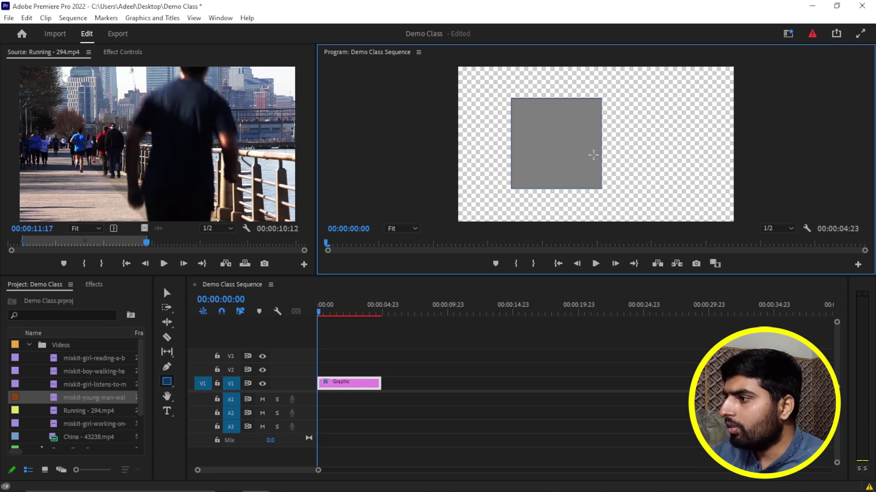
key(ctrl+z)
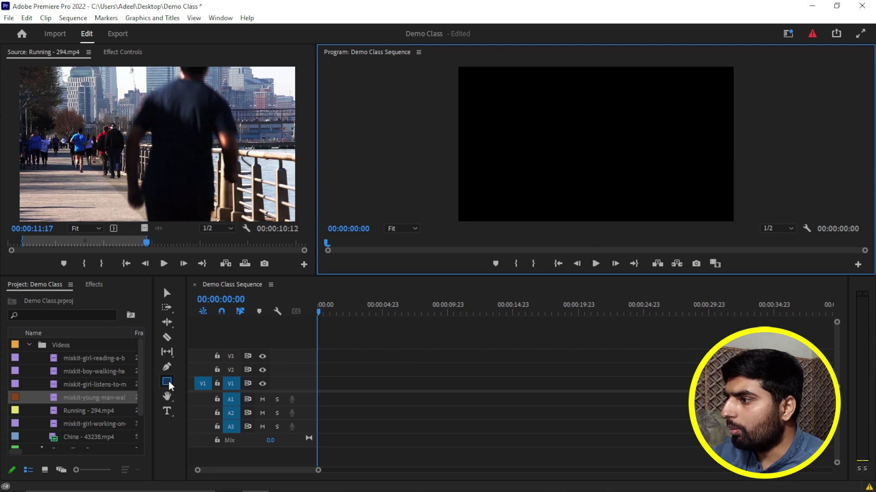
click(167, 382)
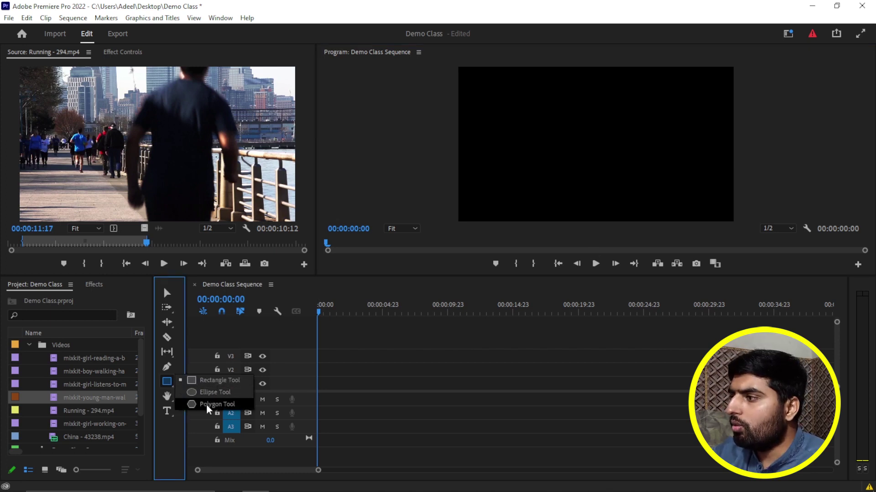
click(316, 344)
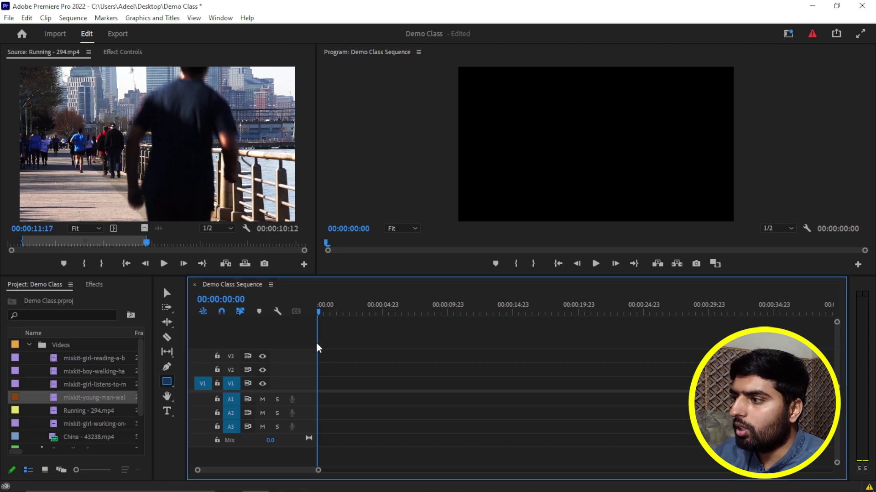
click(168, 396)
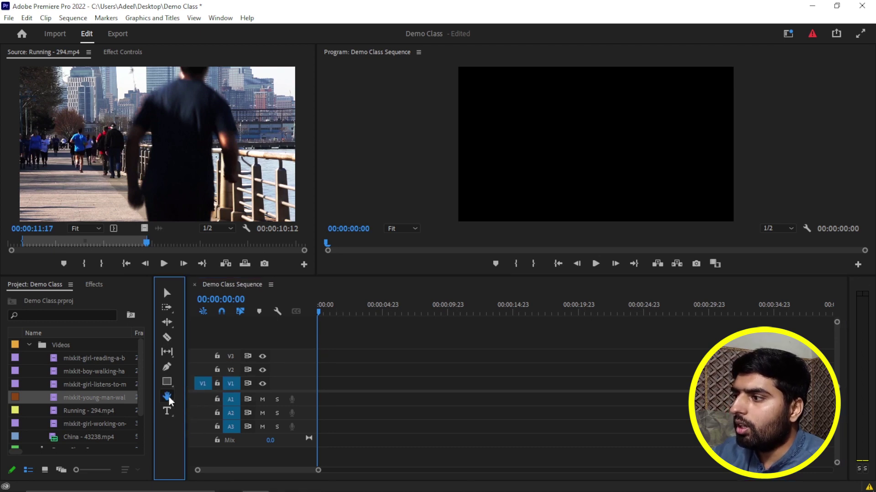
click(169, 396)
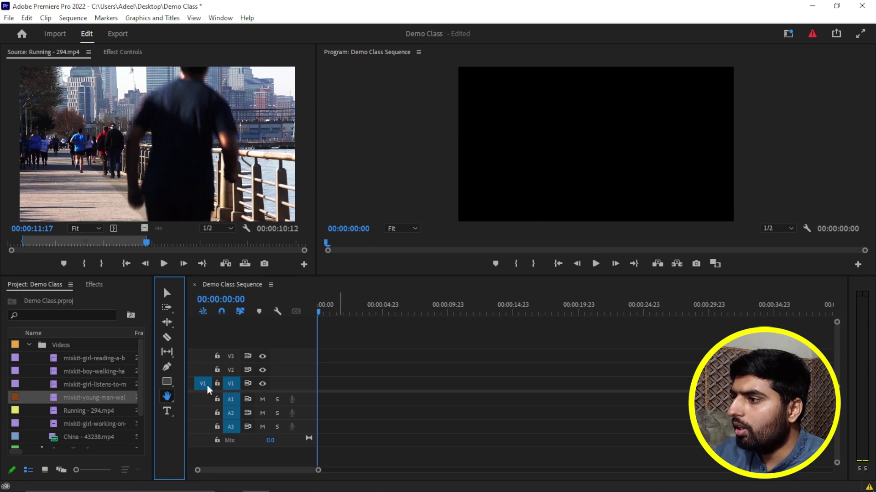
drag(55, 400, 318, 386)
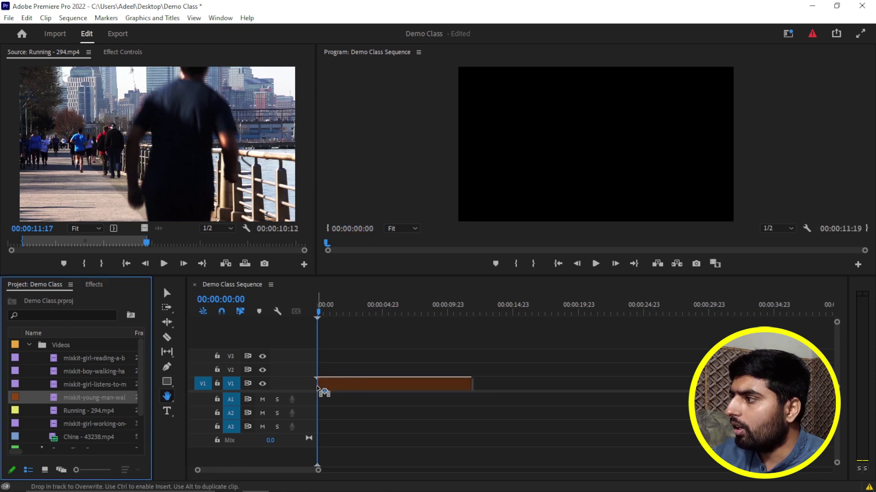
click(511, 273)
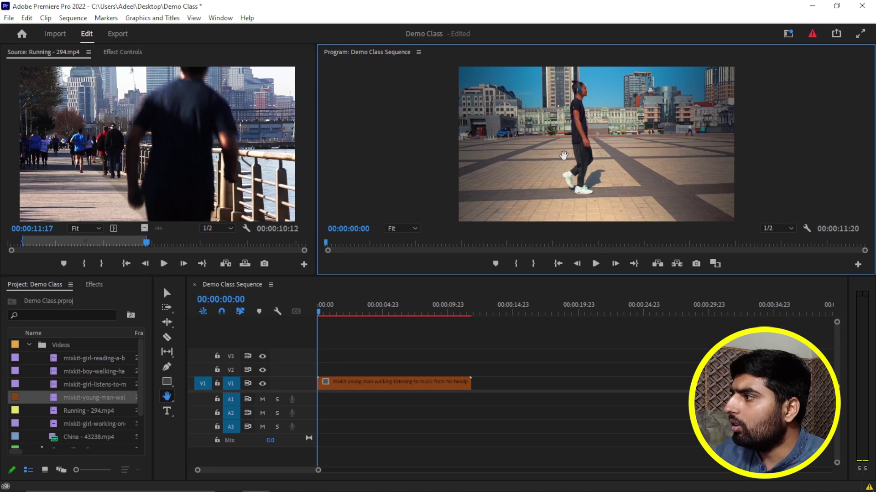
click(411, 383)
key(v)
click(411, 386)
key(Delete)
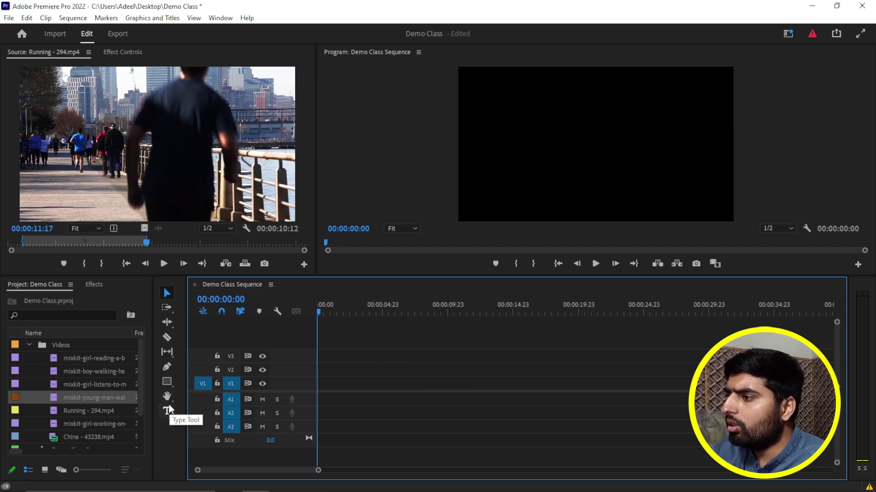
Draw a grey rectangle in the Program monitor and set the preview zoom to 75%
click(168, 412)
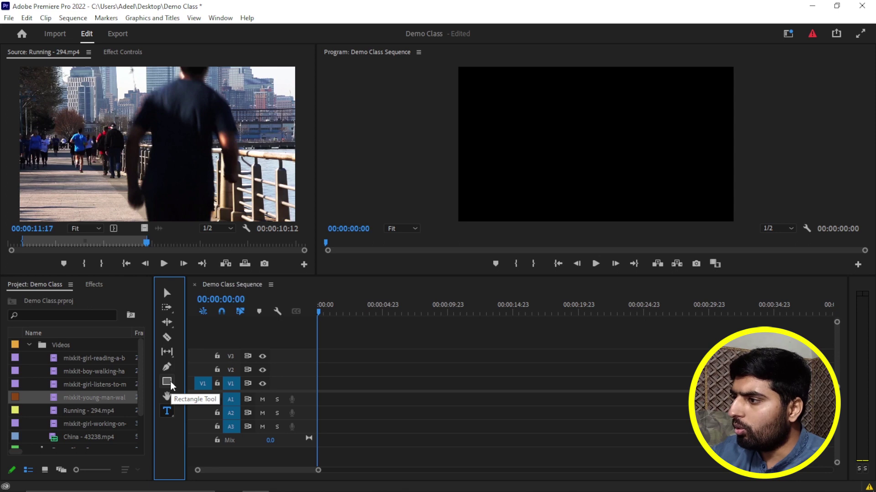
click(167, 382)
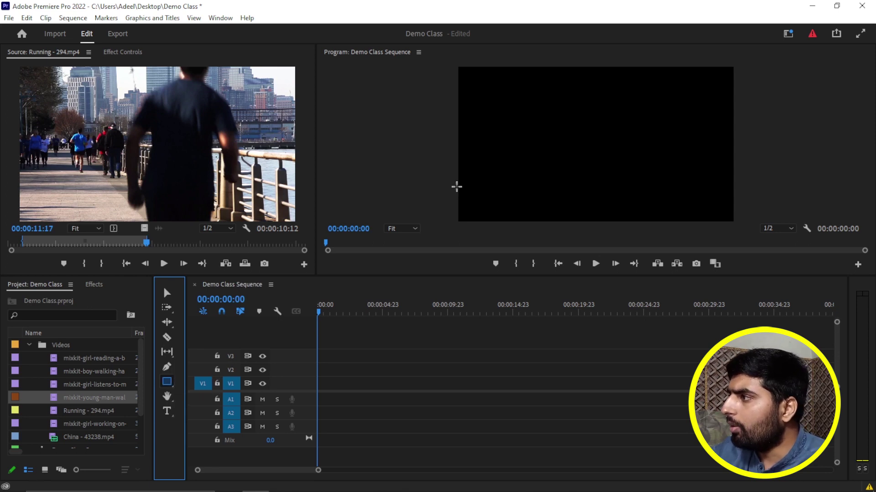
drag(515, 112, 672, 187)
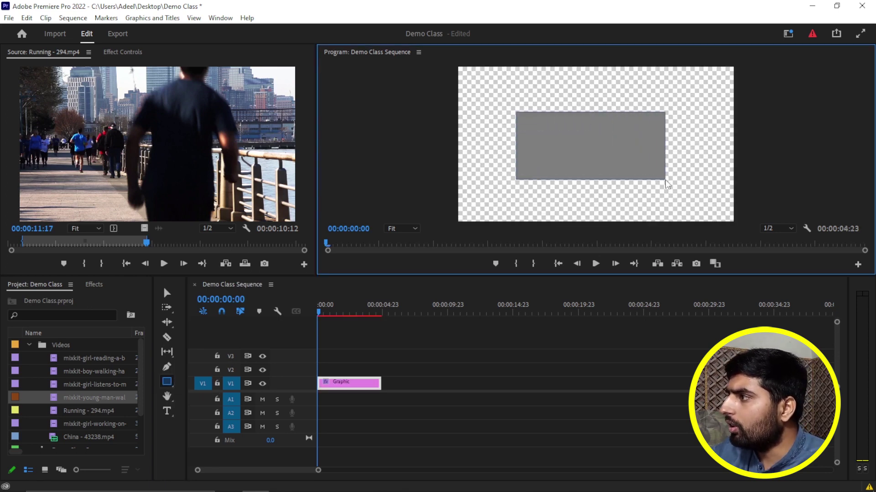
click(414, 228)
click(409, 289)
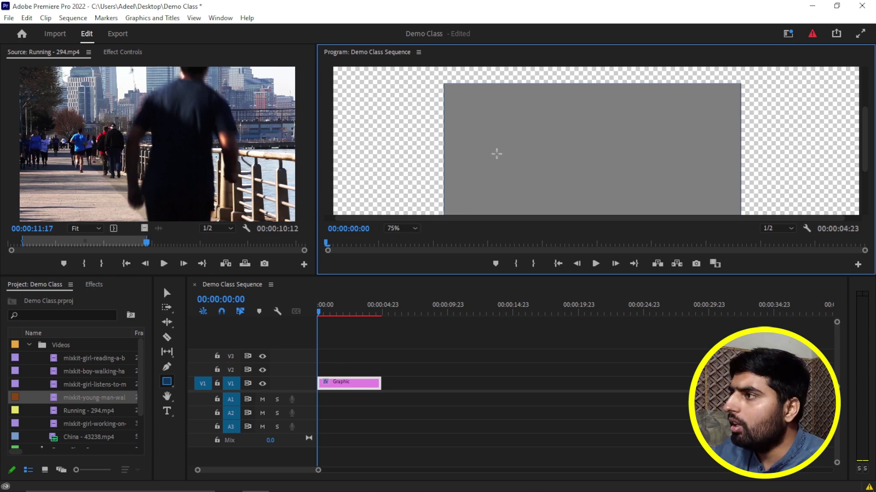
click(220, 18)
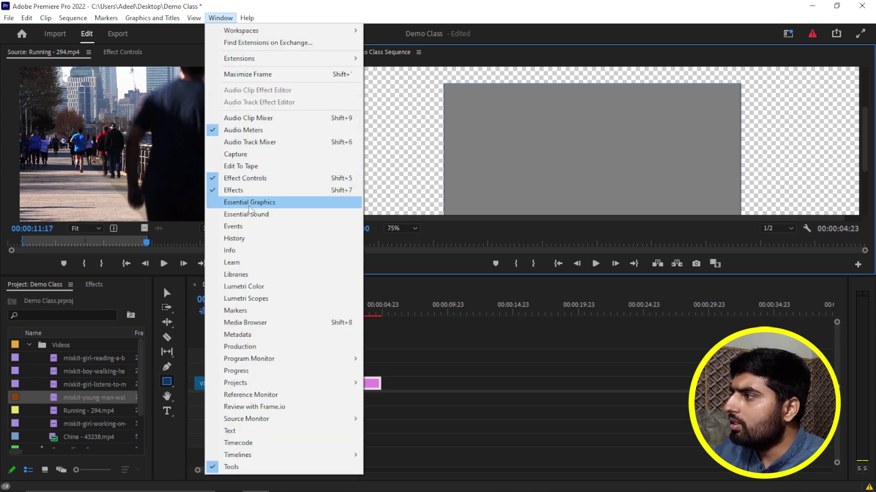
Open Shape 01 in Essential Graphics, widen the panels and fit the preview to the frame
click(250, 206)
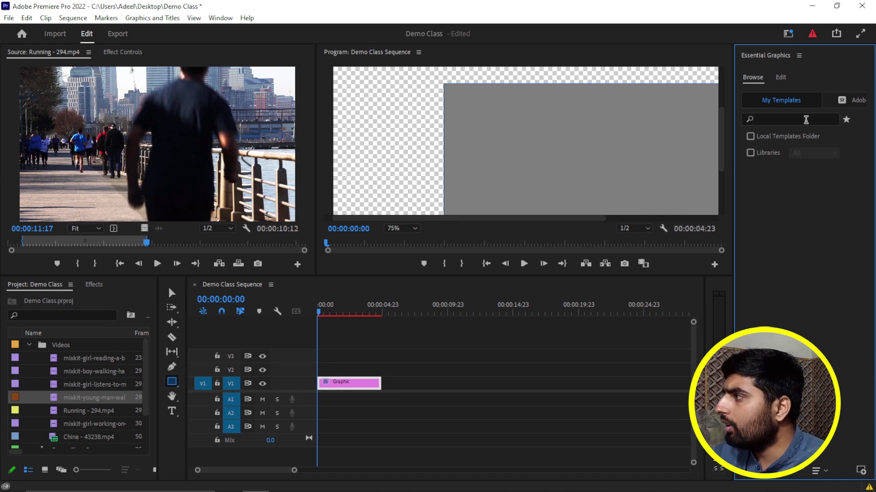
click(781, 78)
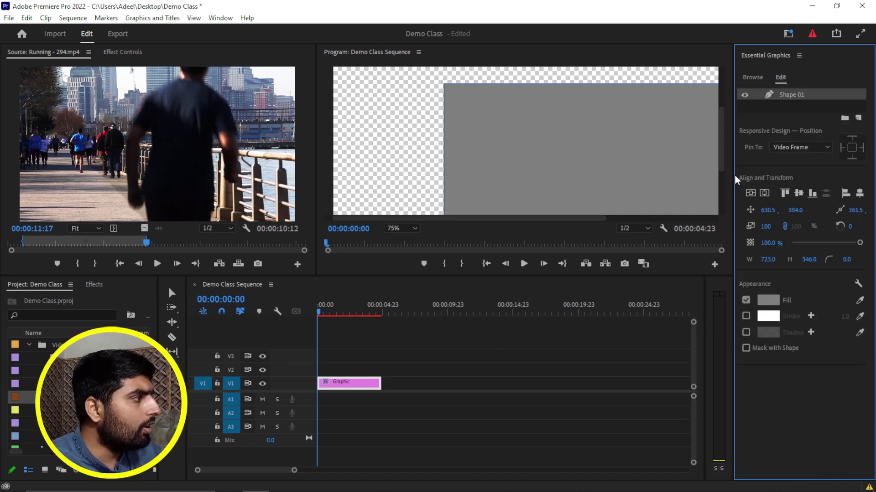
drag(732, 178, 641, 177)
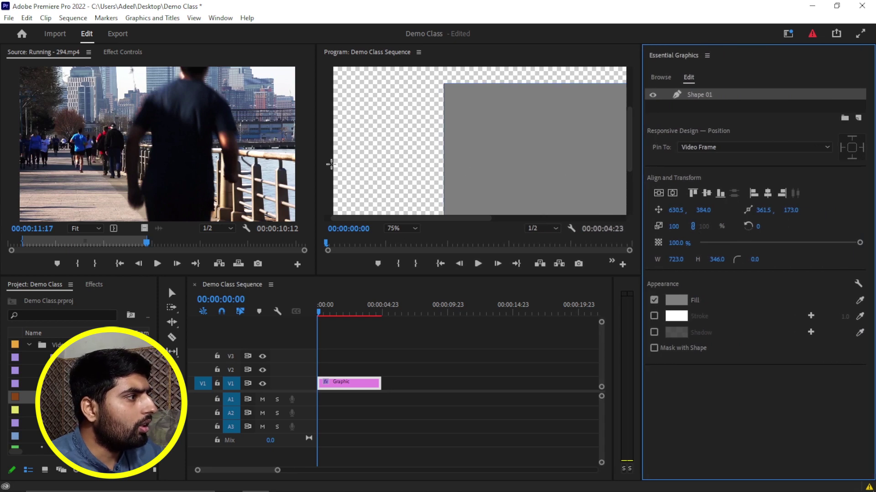
drag(318, 158, 265, 157)
click(350, 229)
click(353, 241)
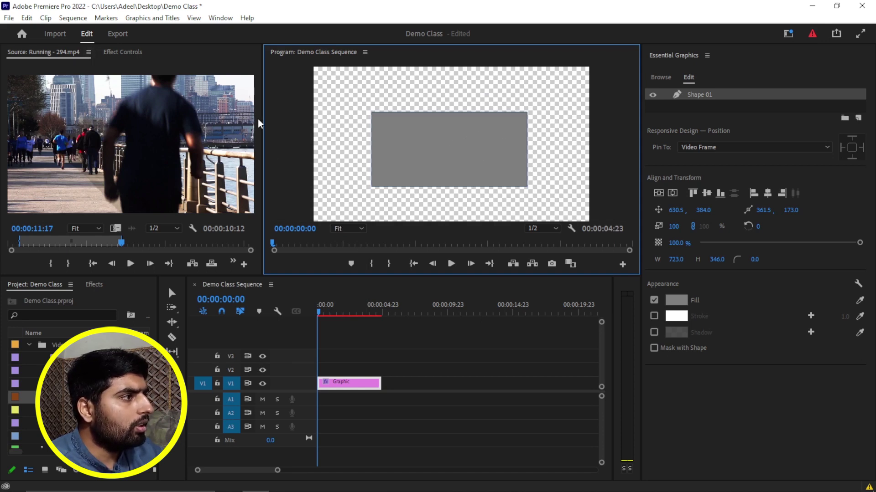
drag(262, 118, 134, 118)
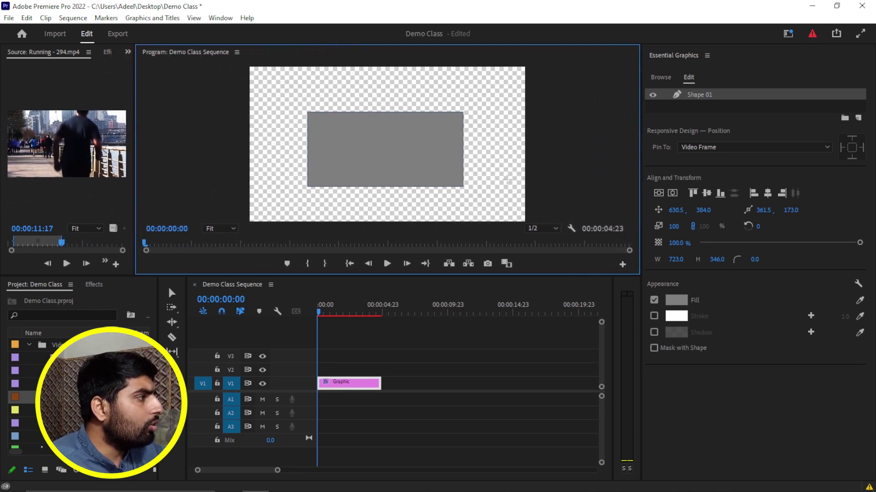
Center the rectangle, then adjust it to position 688, 415 and scale 97
click(659, 191)
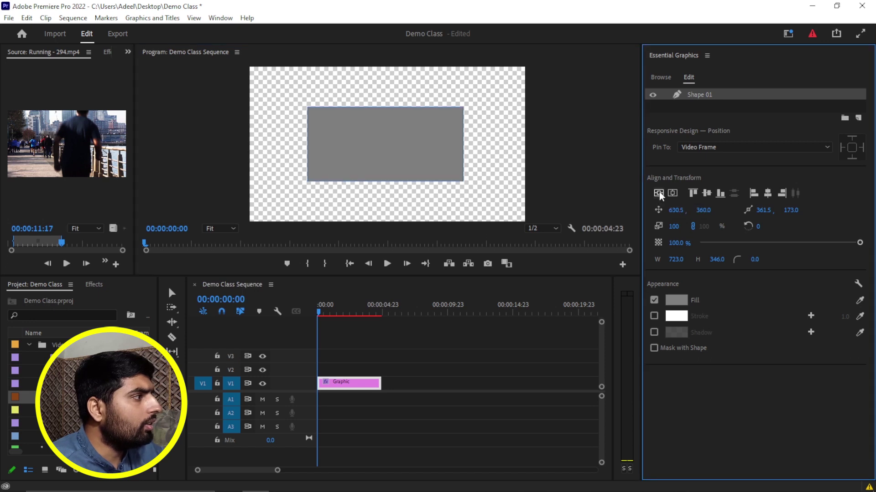
click(673, 193)
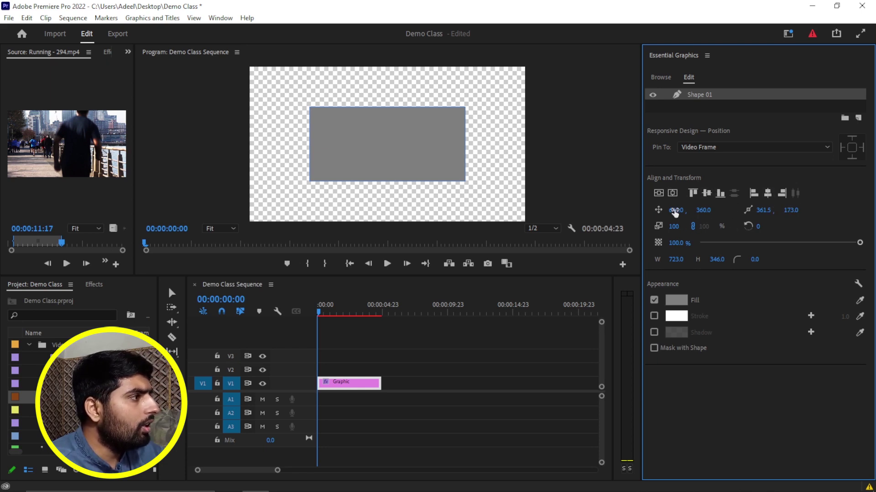
drag(676, 210, 681, 210)
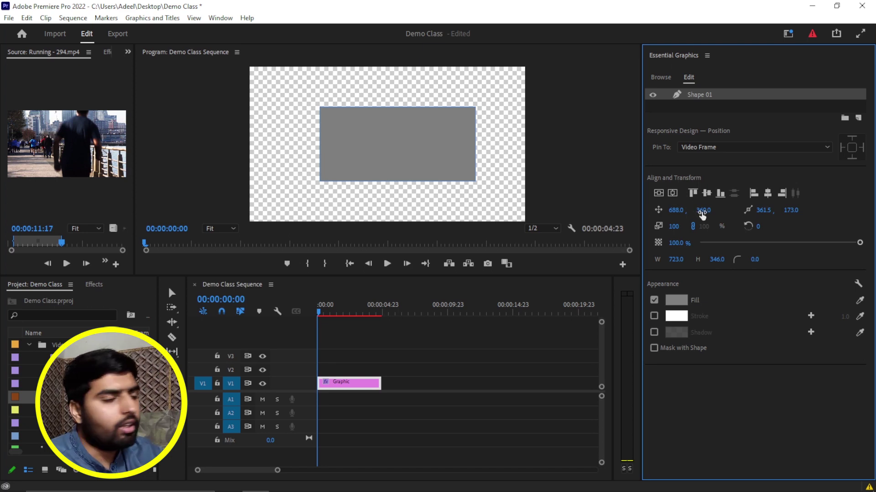
mouse_move(702, 212)
mouse_down()
mouse_move(812, 209)
mouse_move(800, 210)
mouse_up()
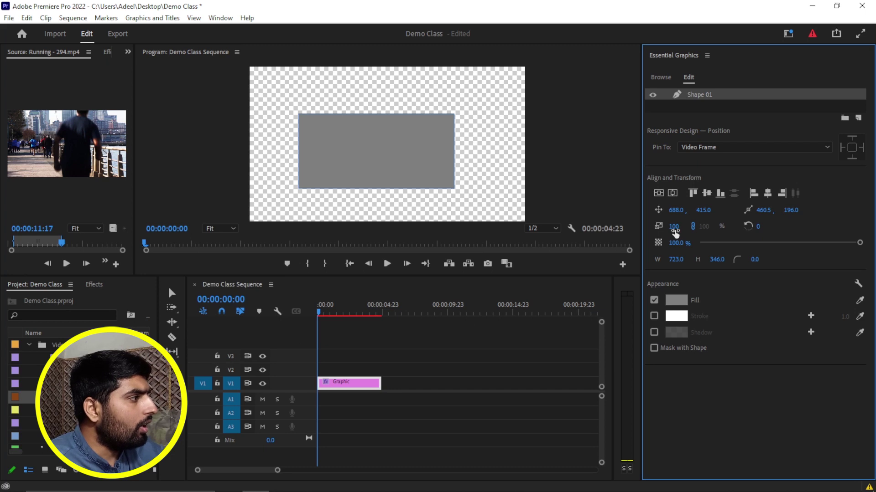
drag(673, 227, 678, 226)
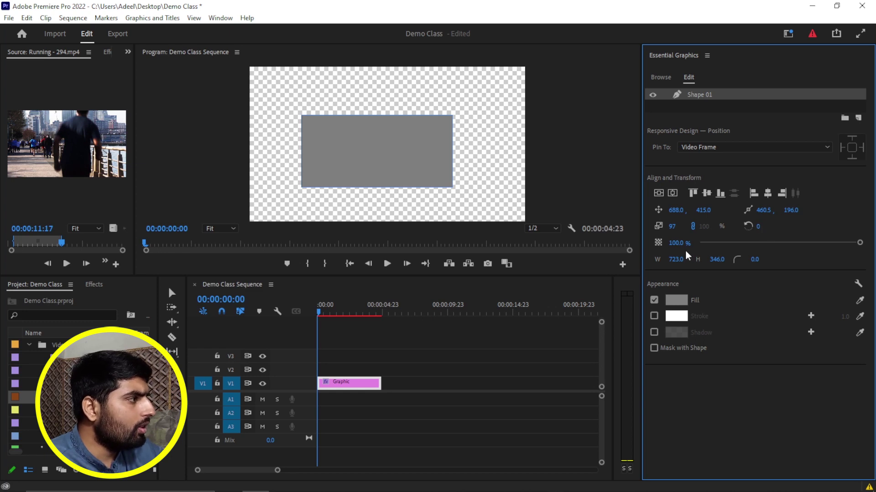
mouse_move(861, 245)
mouse_down()
mouse_move(751, 245)
mouse_move(859, 242)
mouse_up()
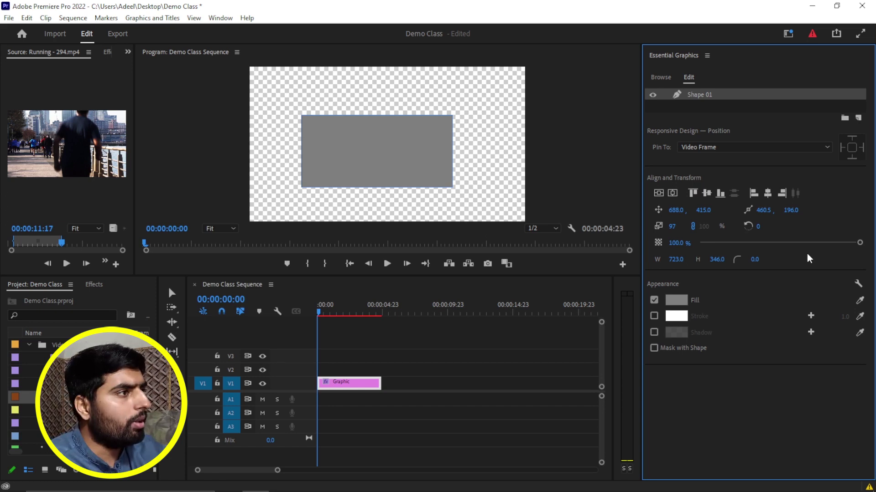
click(130, 52)
click(135, 74)
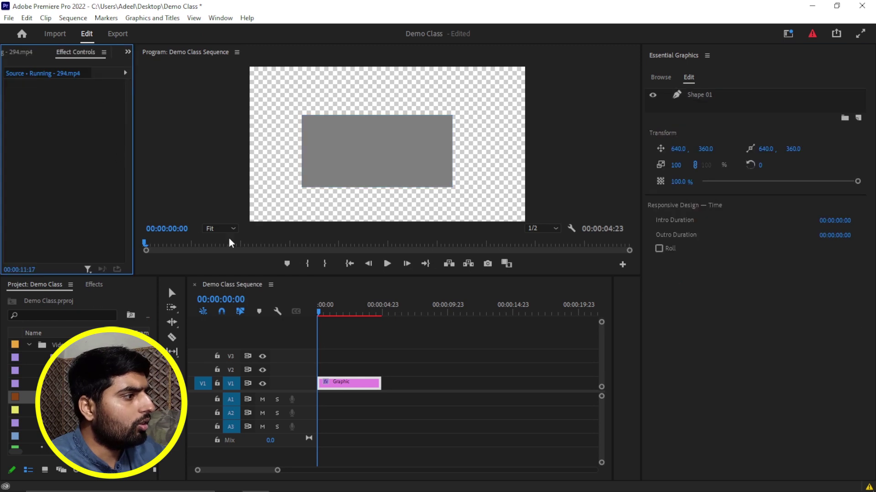
click(344, 389)
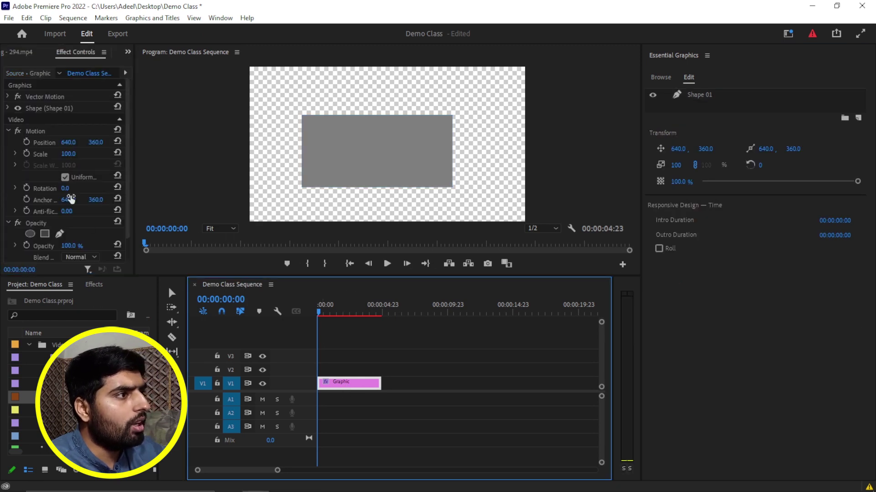
click(8, 108)
scroll(69, 137, down, 2)
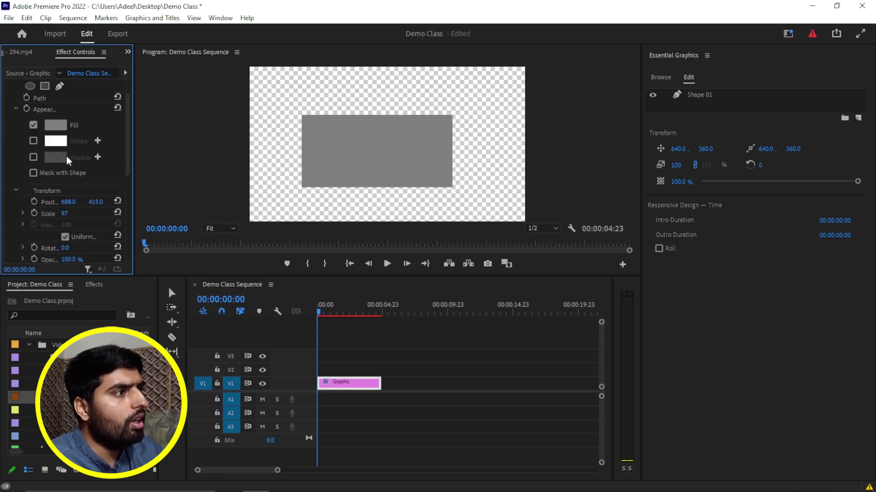
scroll(66, 156, up, 1)
scroll(45, 137, up, 1)
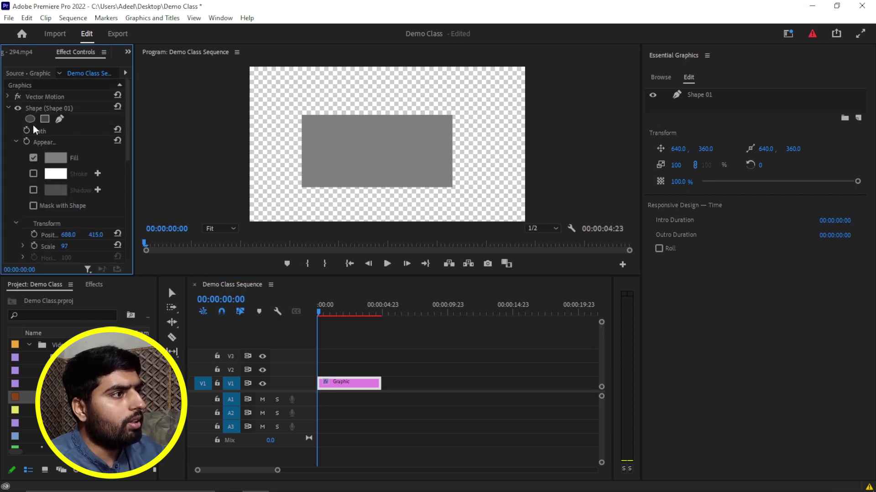
click(9, 109)
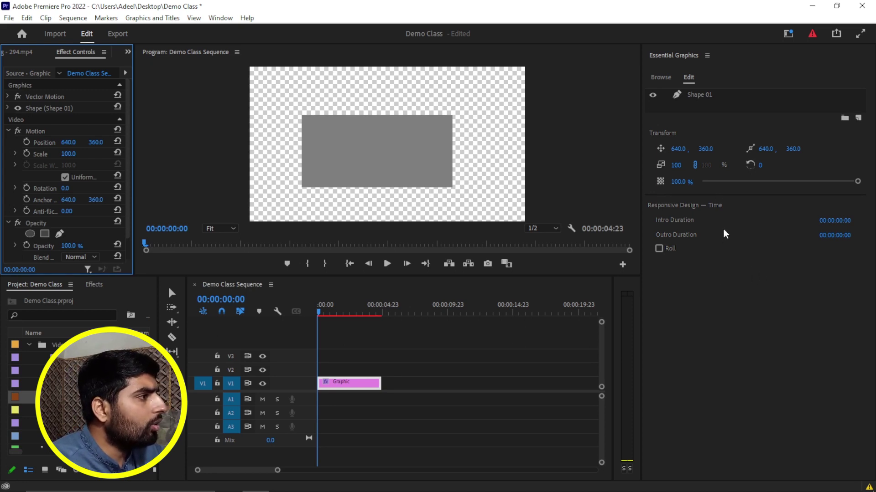
click(401, 140)
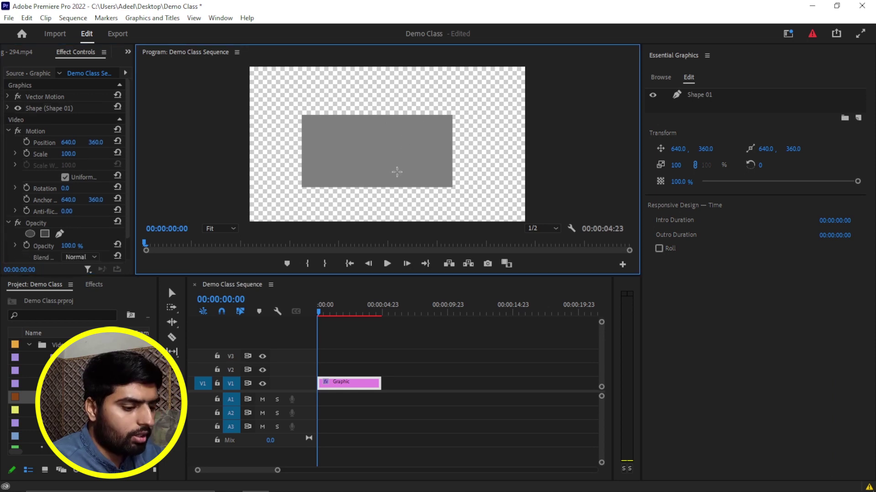
key(v)
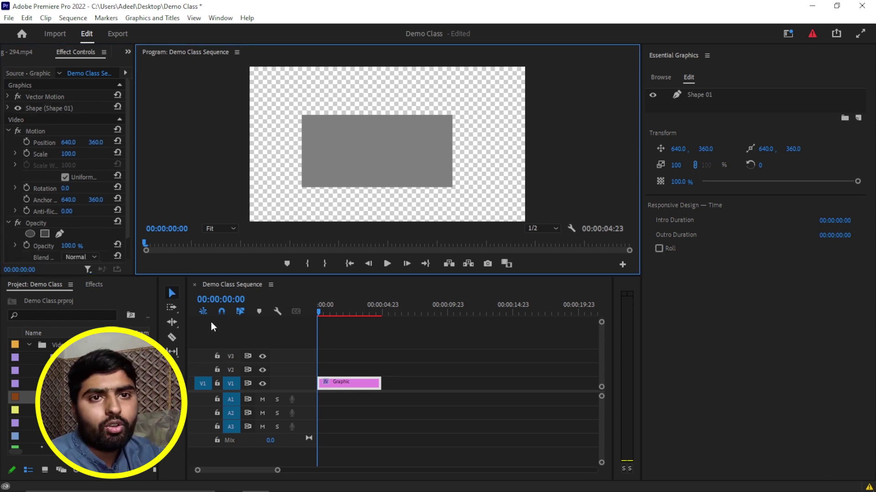
click(398, 153)
drag(396, 158, 377, 153)
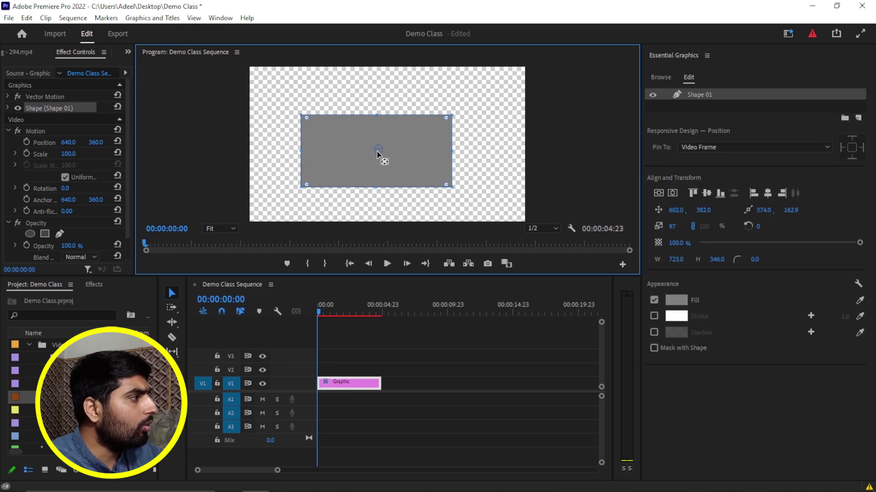
Change the rectangle's Fill colour to red in the Color Picker, then reselect the shape
click(748, 389)
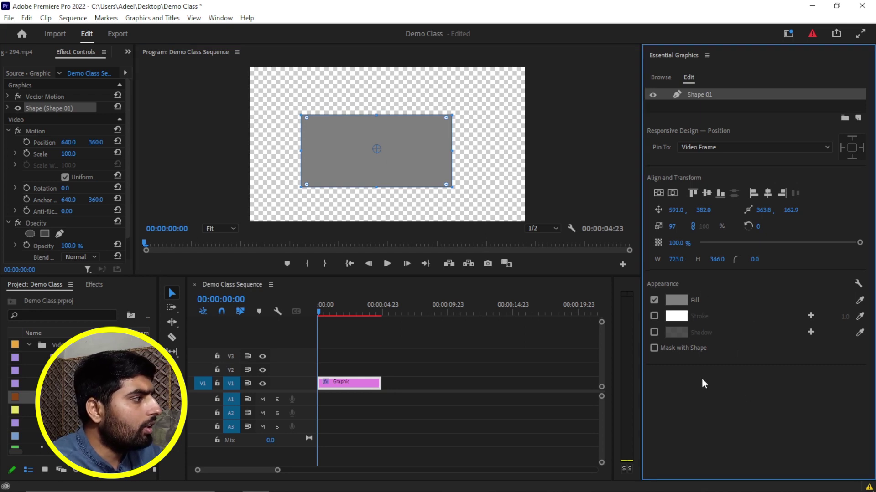
click(672, 300)
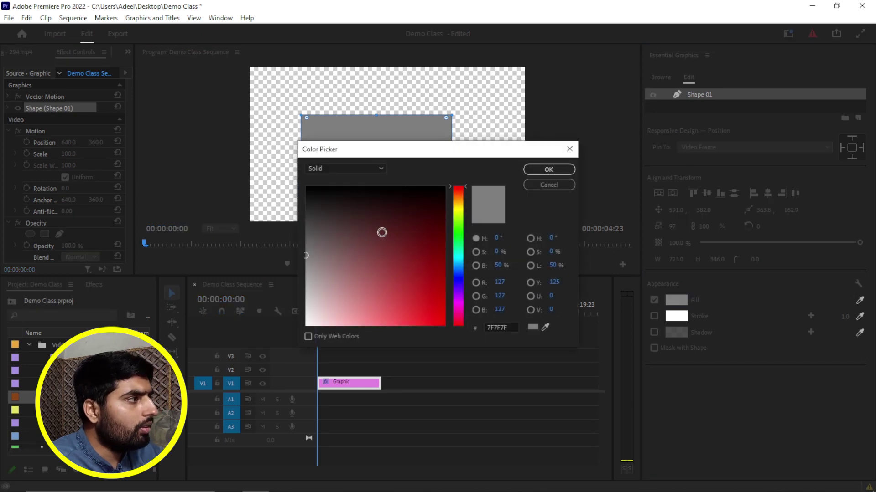
drag(382, 233, 445, 325)
click(552, 170)
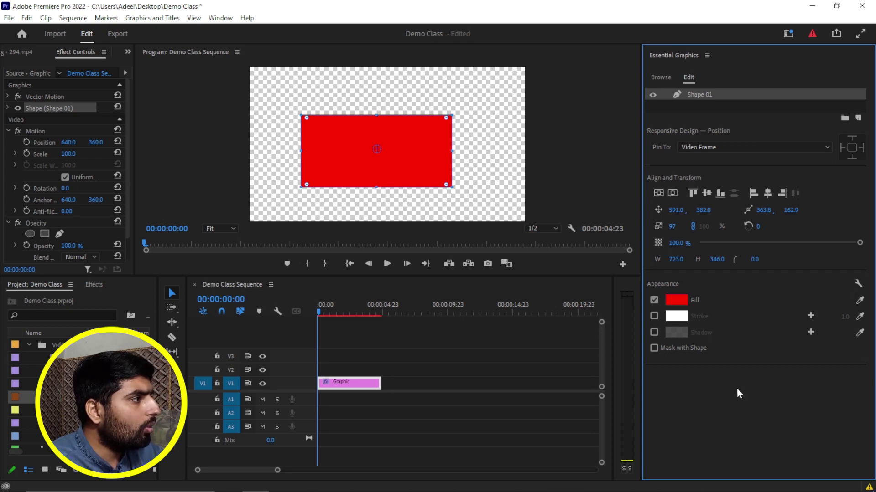
click(503, 196)
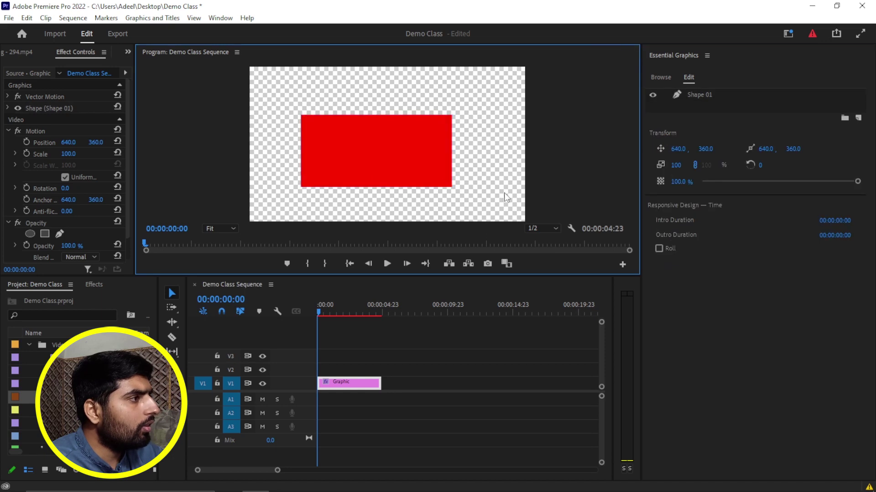
click(409, 163)
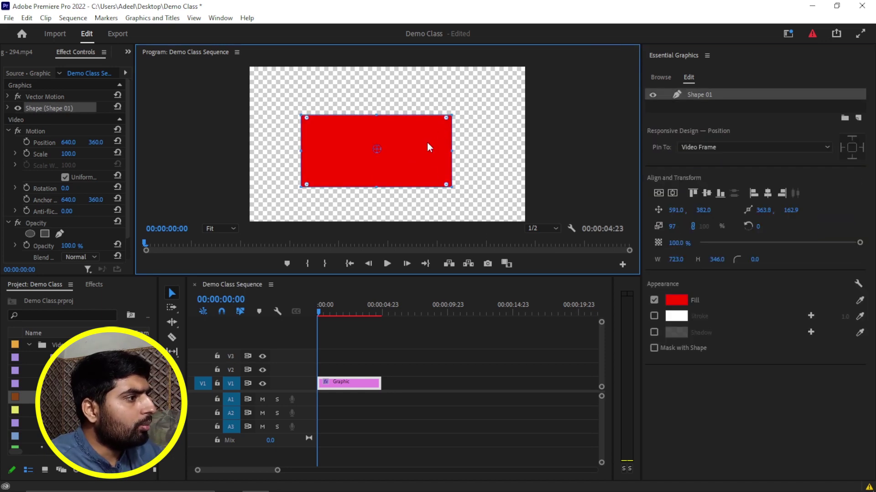
click(233, 229)
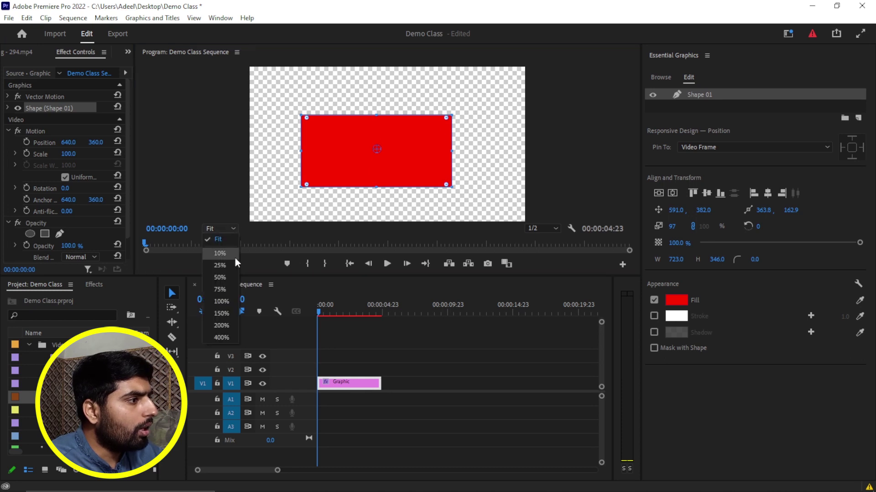
click(230, 292)
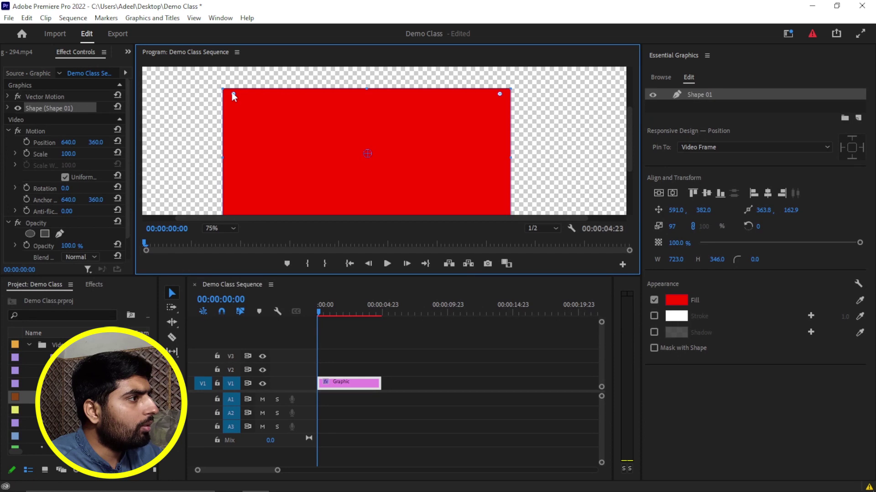
mouse_move(233, 94)
mouse_down()
mouse_move(259, 113)
mouse_move(312, 127)
mouse_up()
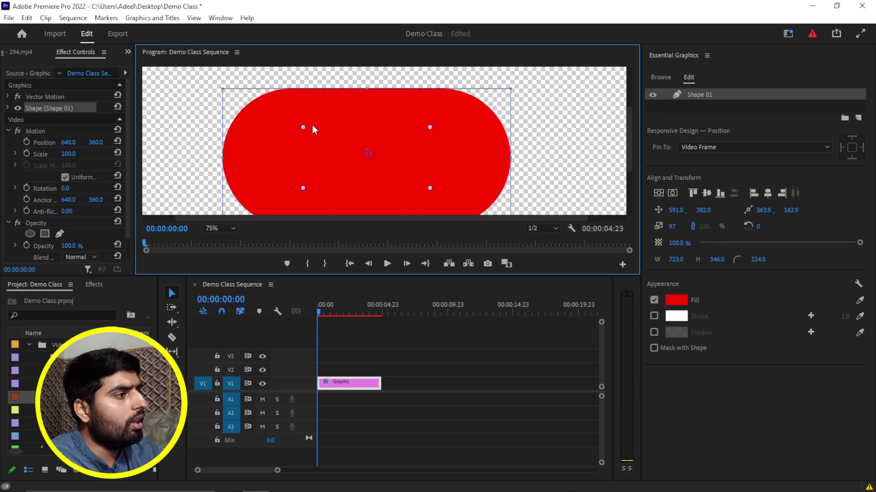
click(226, 228)
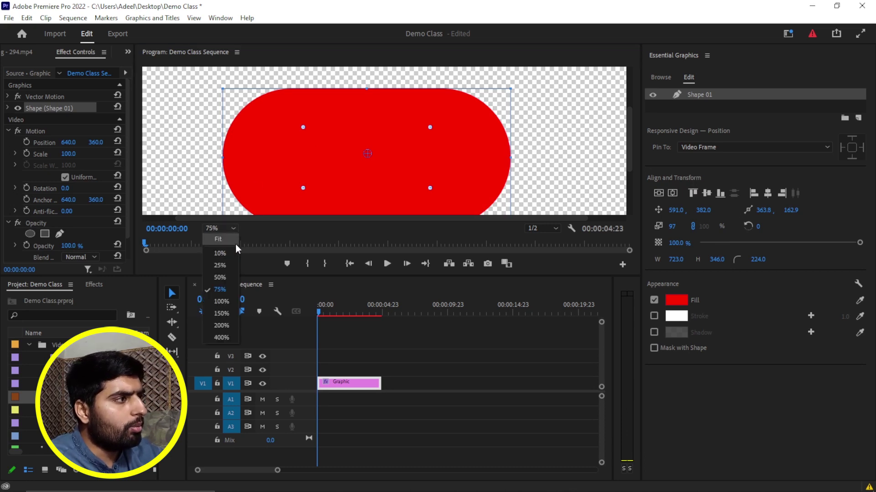
click(234, 243)
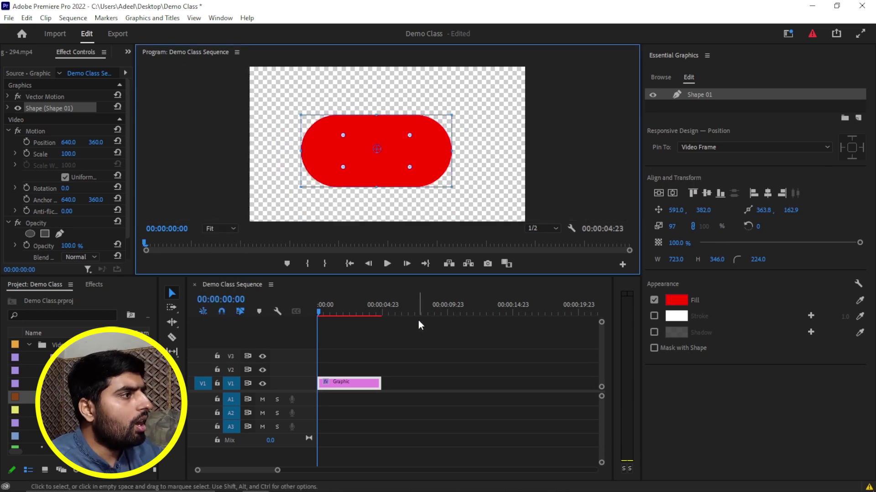
key(ctrl+z)
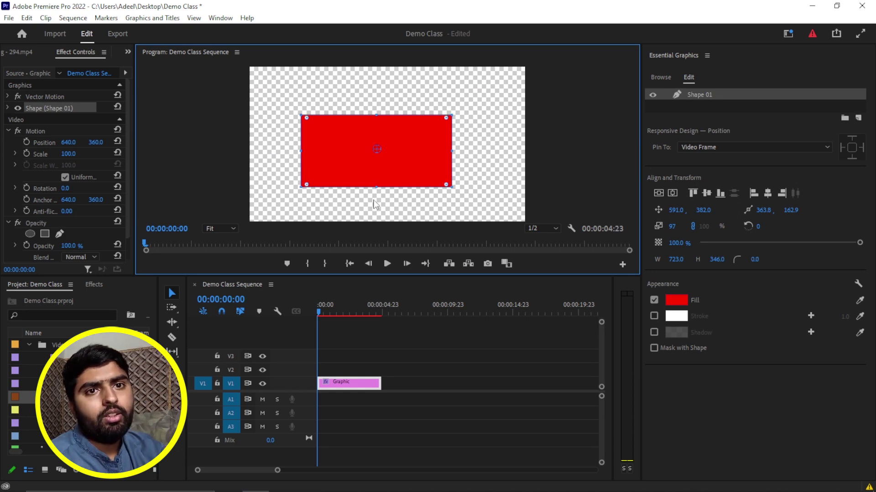
click(492, 197)
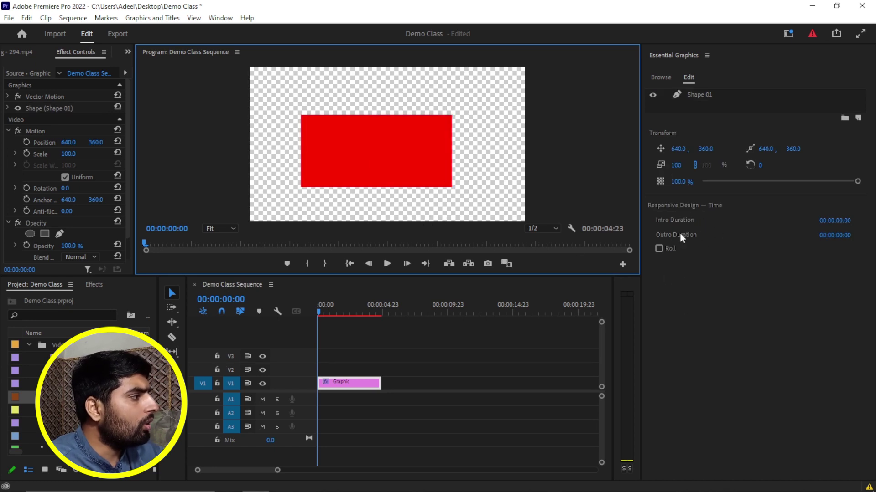
click(426, 168)
Turn on the rectangle's stroke, colour it black, and set its width to 22
click(681, 322)
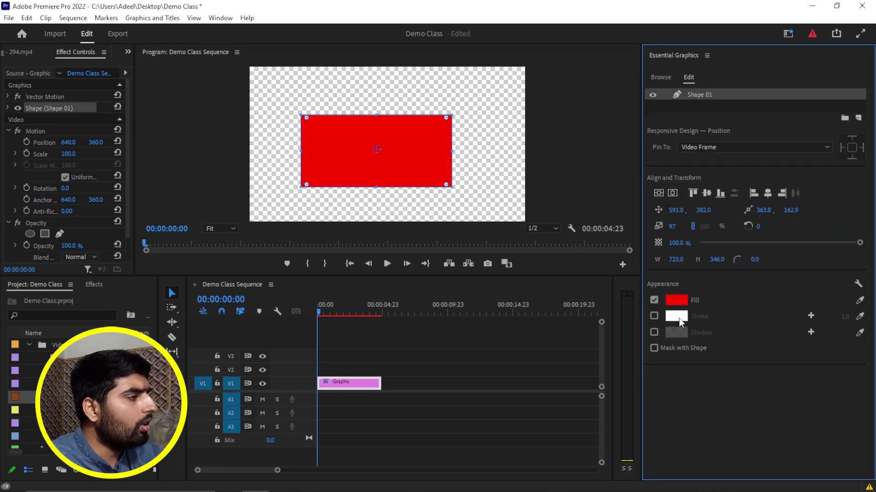
click(654, 316)
click(680, 320)
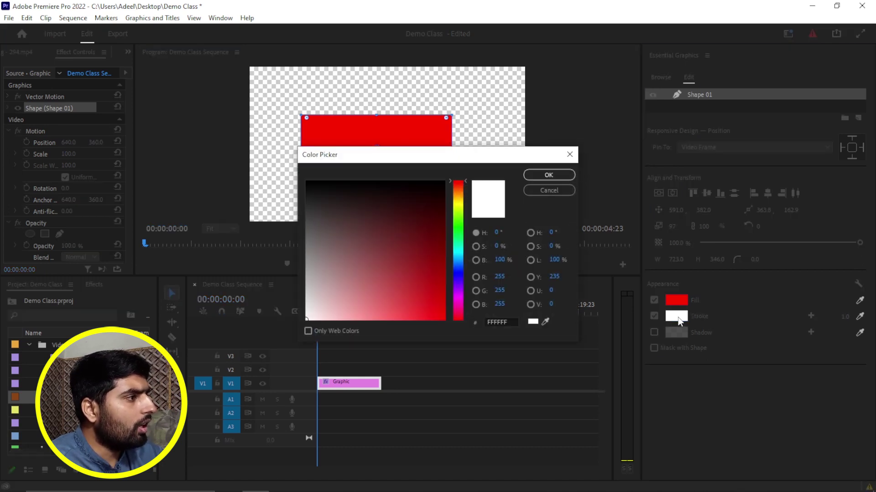
drag(368, 203, 283, 185)
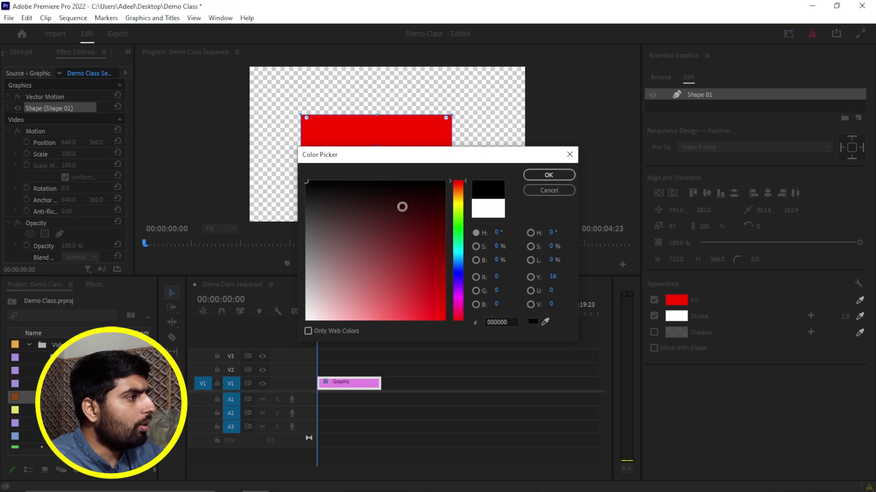
click(549, 175)
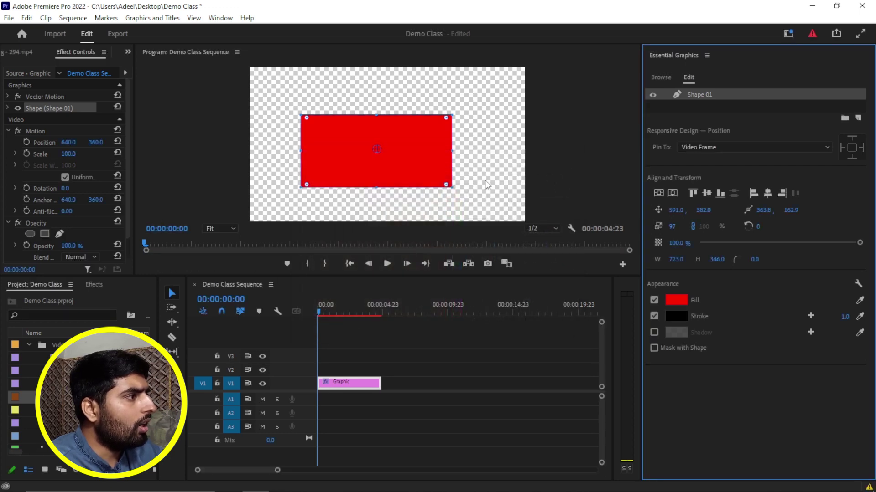
click(486, 182)
click(403, 164)
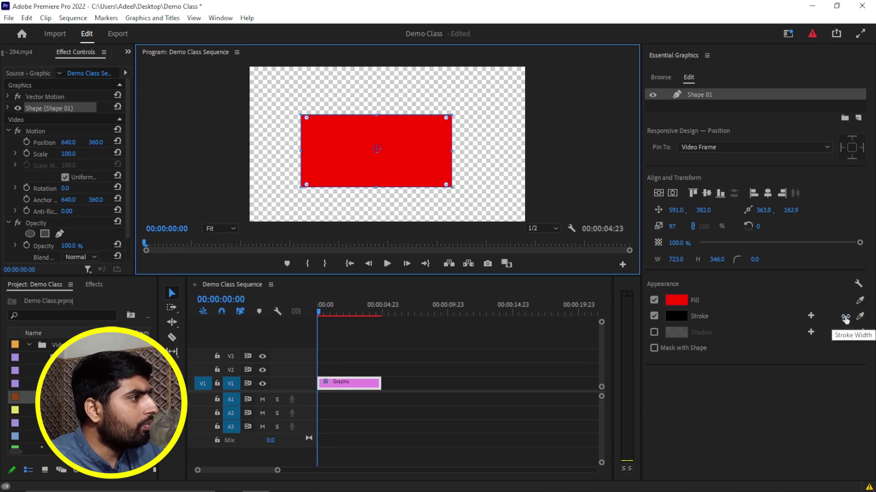
click(859, 316)
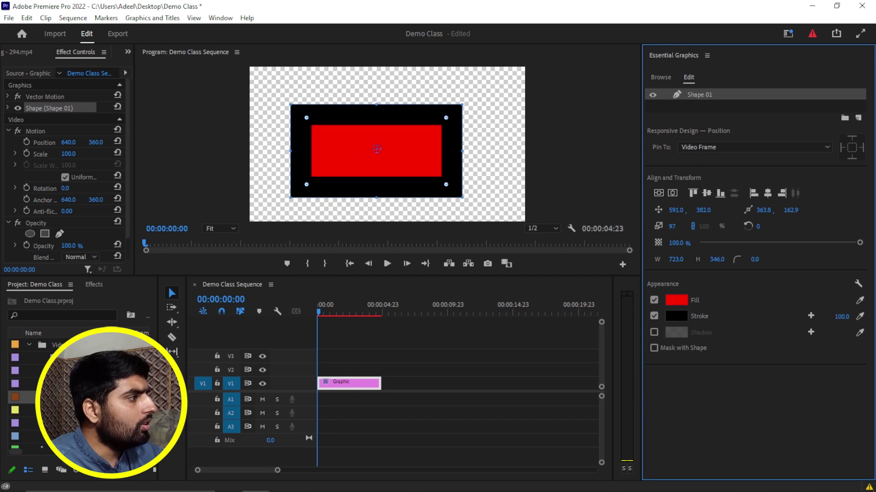
drag(845, 316, 811, 321)
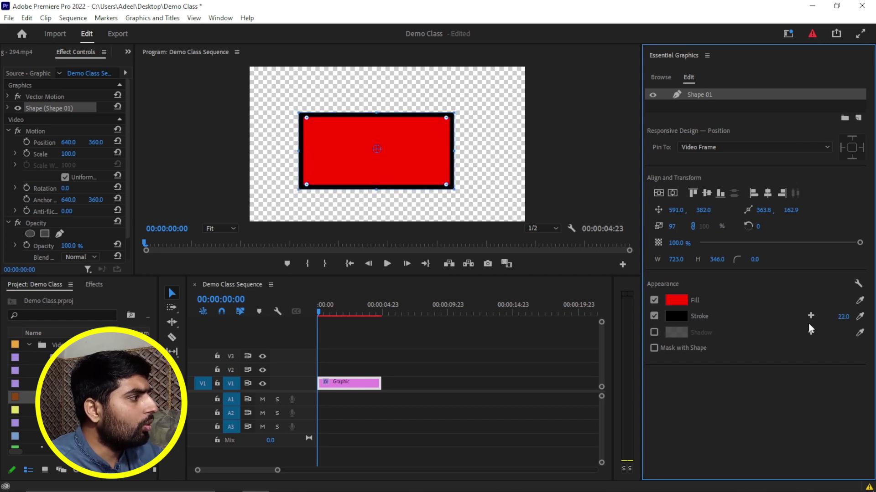
Try a second lime stroke of width 19, remove it, then enable Mask with Shape
click(811, 317)
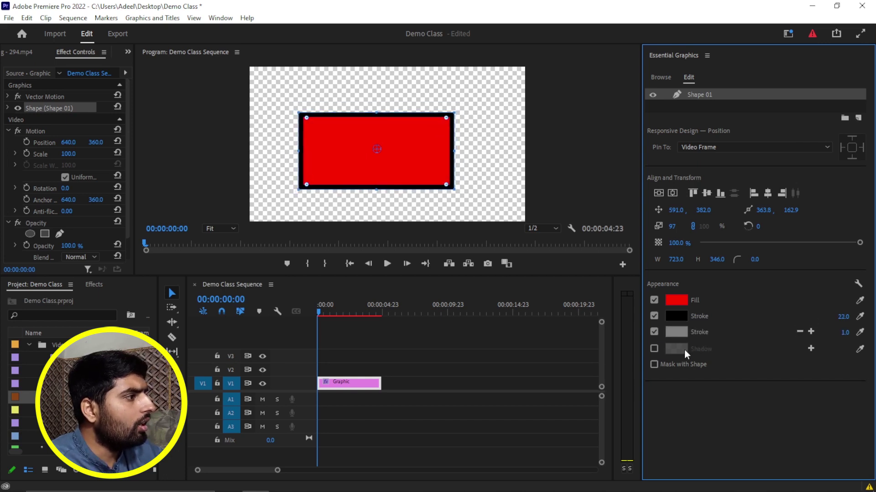
click(678, 332)
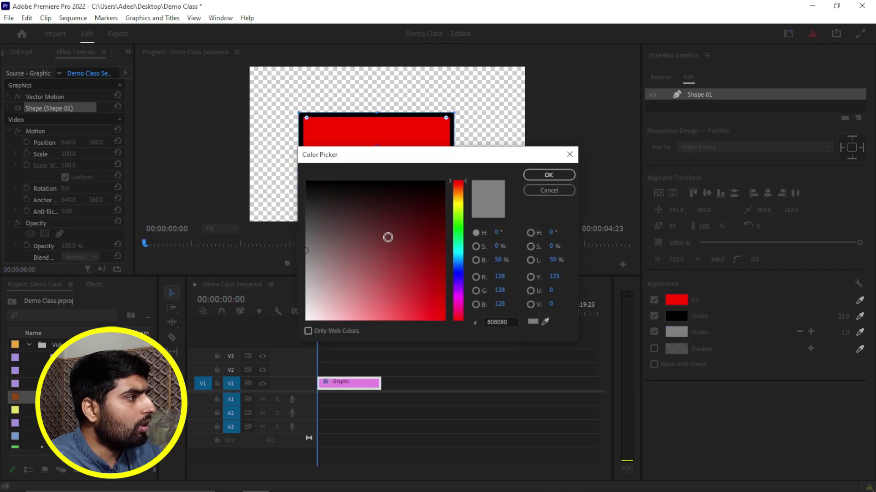
click(460, 212)
click(403, 249)
click(548, 175)
drag(845, 332, 859, 332)
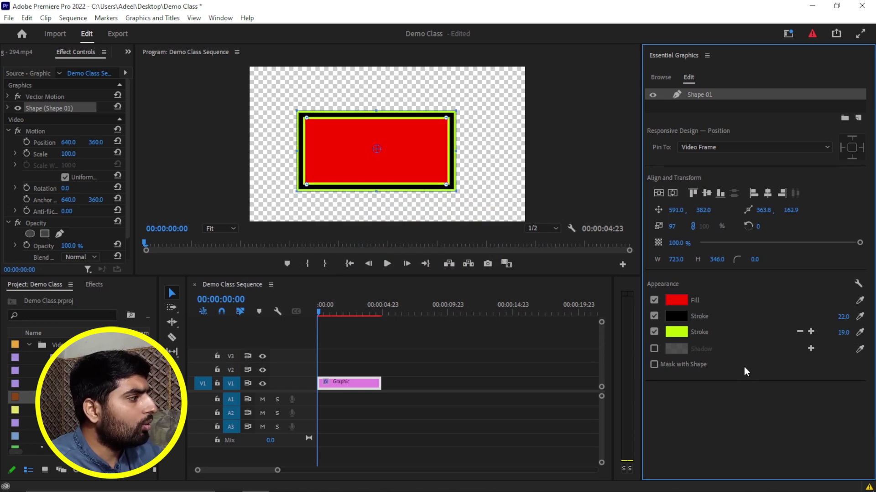
click(798, 333)
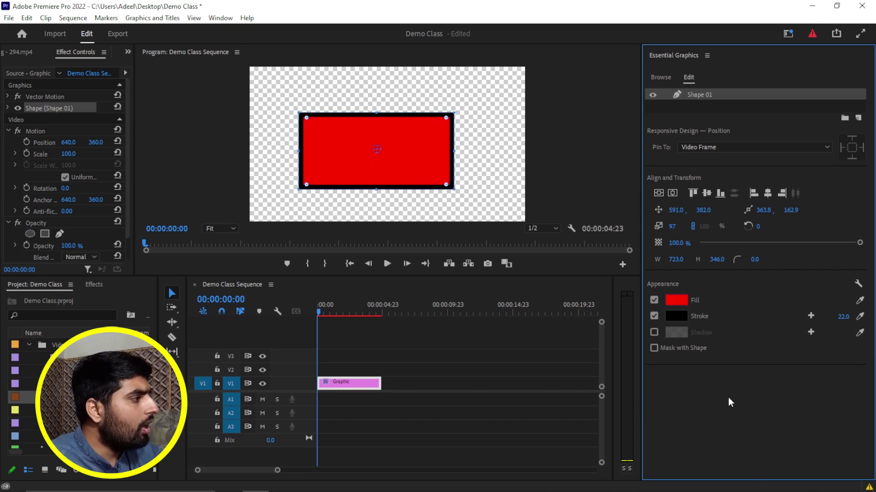
click(654, 348)
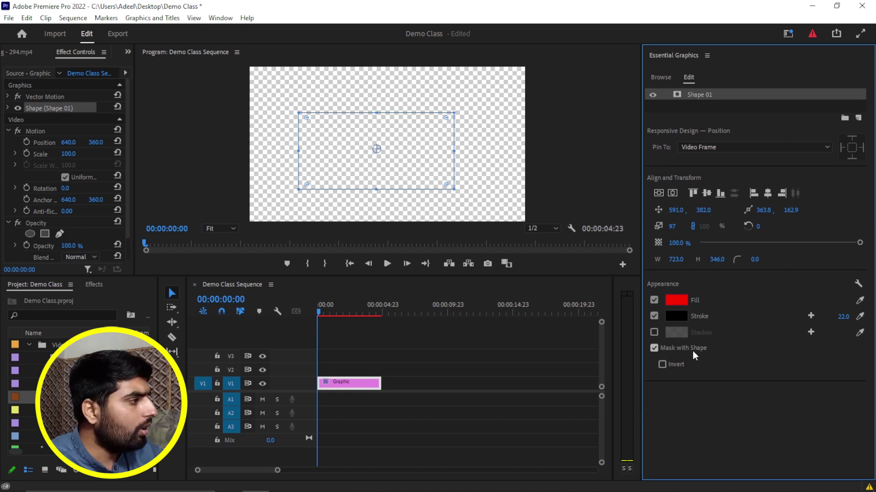
Turn Mask with Shape back off and enable a drop shadow on the rectangle
click(653, 348)
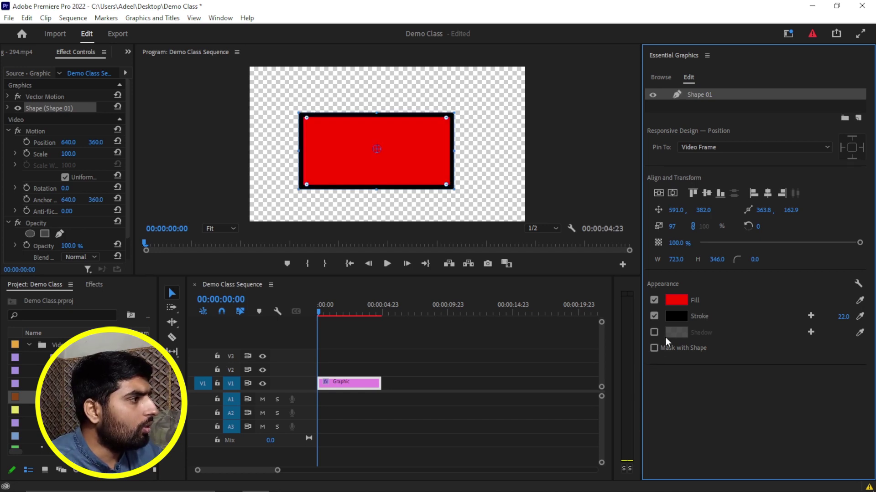
click(655, 333)
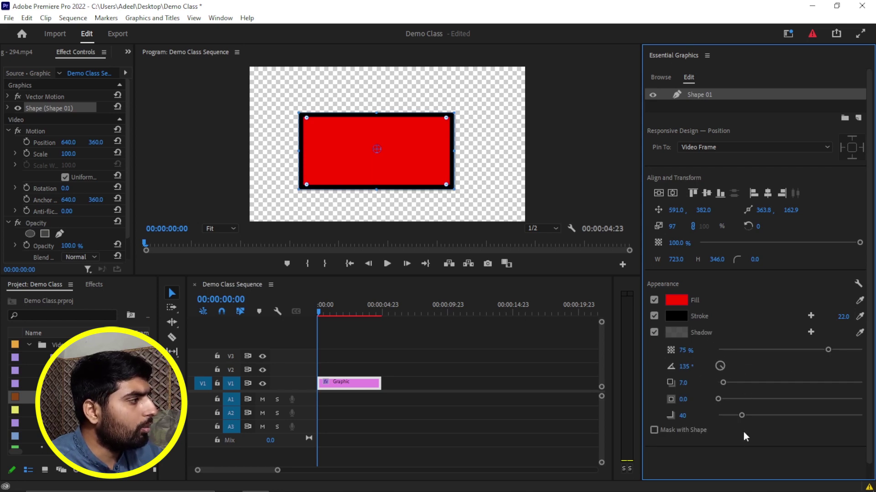
Tweak the shadow to 100% opacity, 266° angle and larger size, then disable shadow and stroke
drag(852, 355, 859, 350)
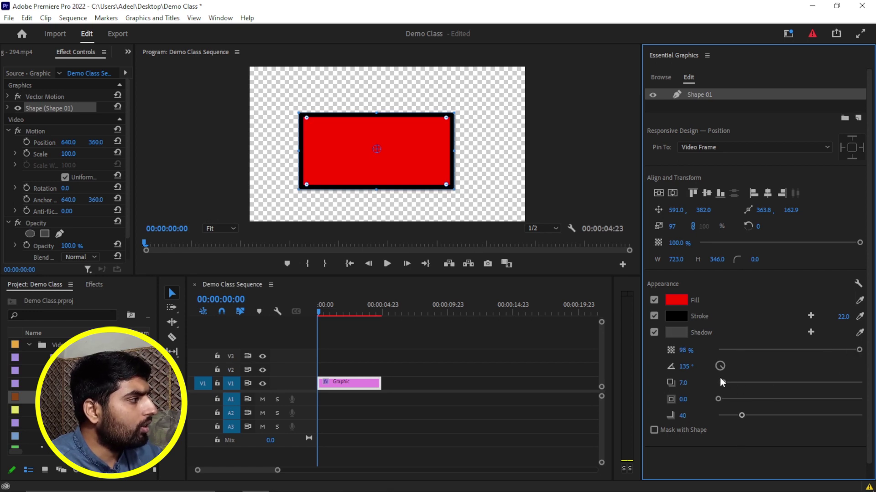
drag(859, 349, 863, 350)
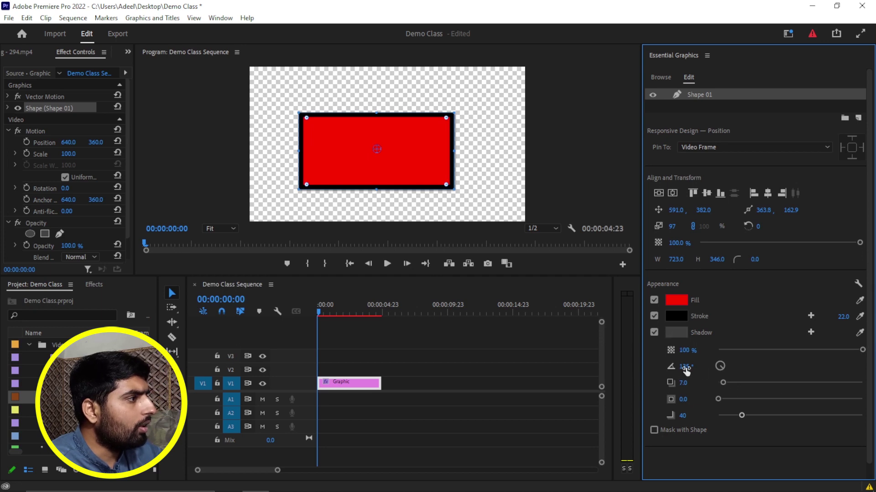
mouse_move(684, 366)
mouse_down()
mouse_move(744, 366)
mouse_move(682, 366)
mouse_up()
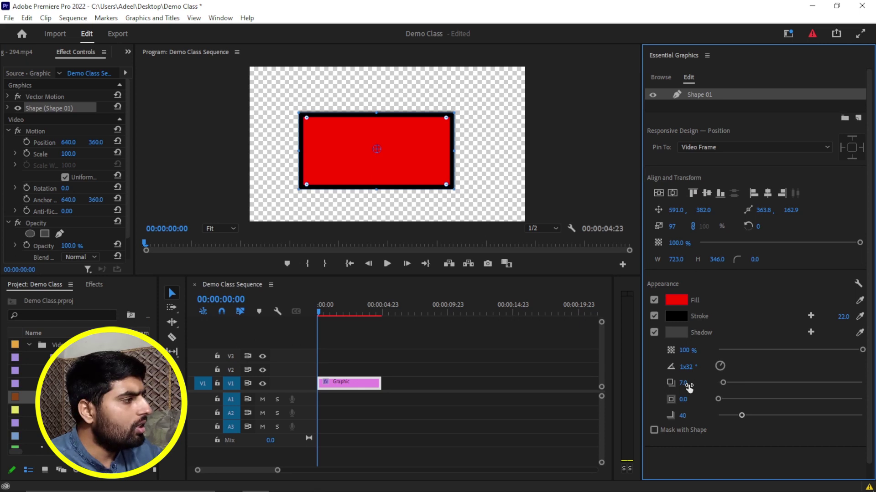
mouse_move(689, 387)
mouse_down()
mouse_move(858, 377)
mouse_move(715, 395)
mouse_up()
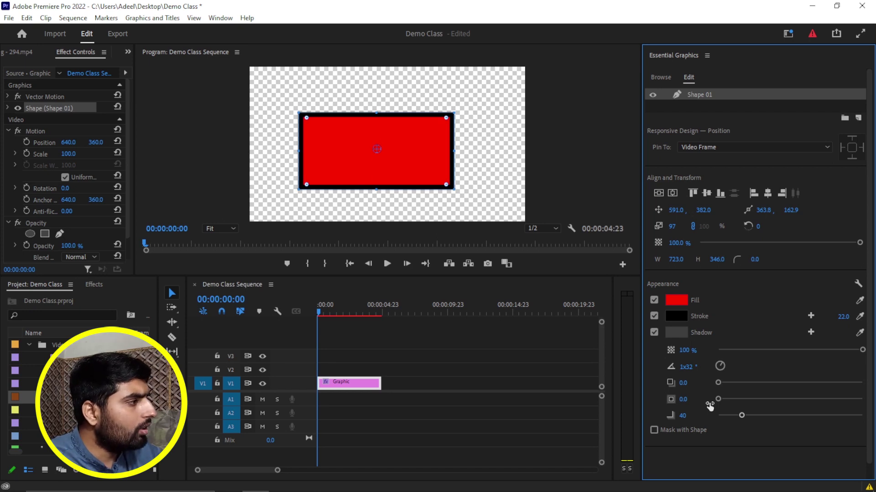
click(654, 332)
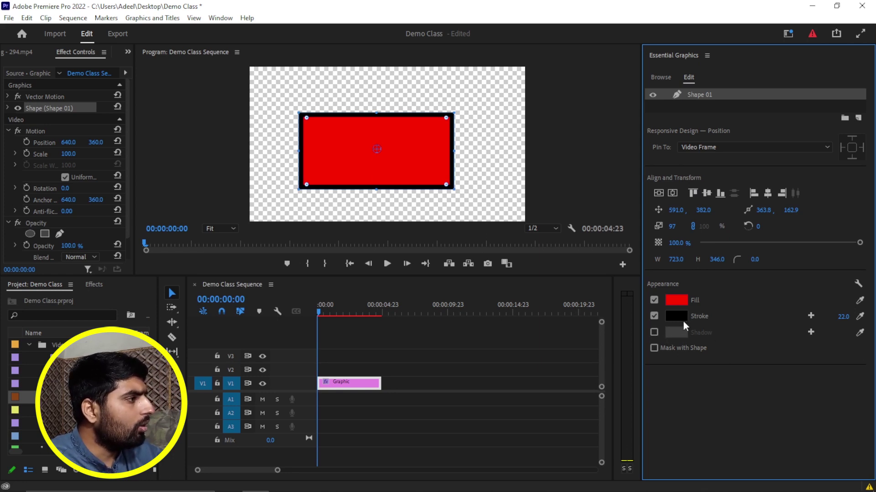
click(653, 316)
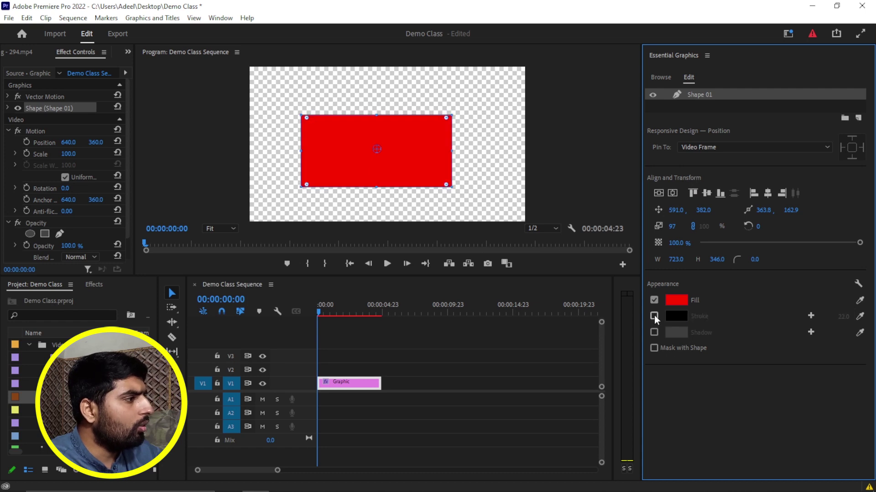
Fill the rectangle with a red-to-bright-green linear gradient and shift its transition left of centre
click(675, 301)
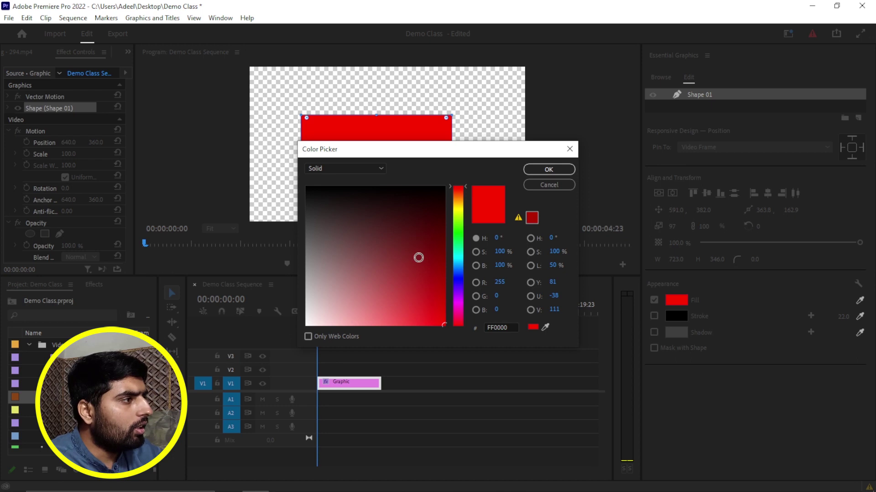
click(380, 169)
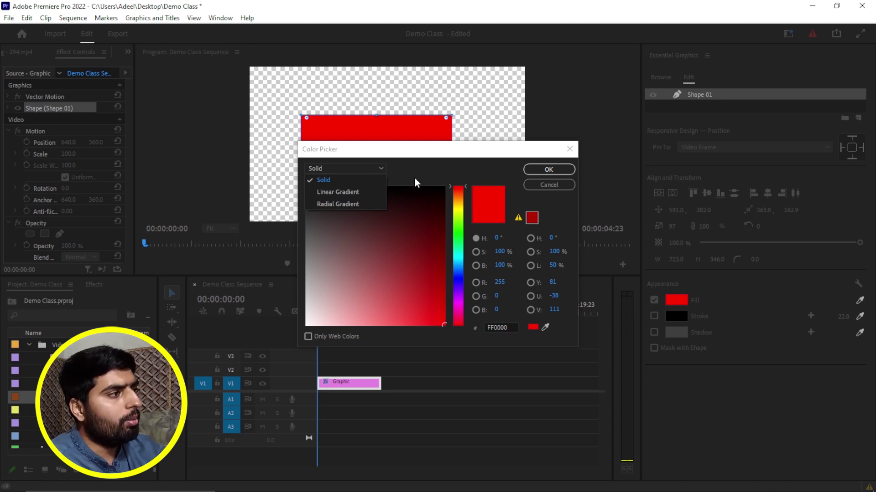
click(334, 192)
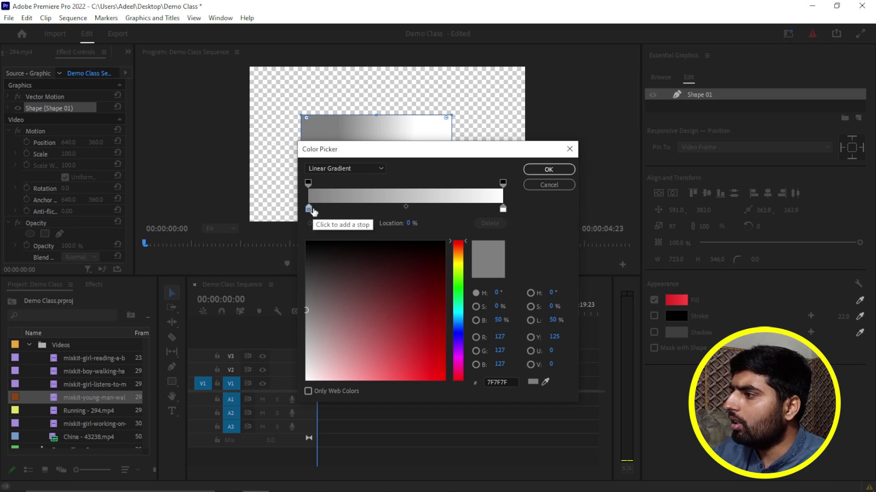
drag(371, 313, 437, 356)
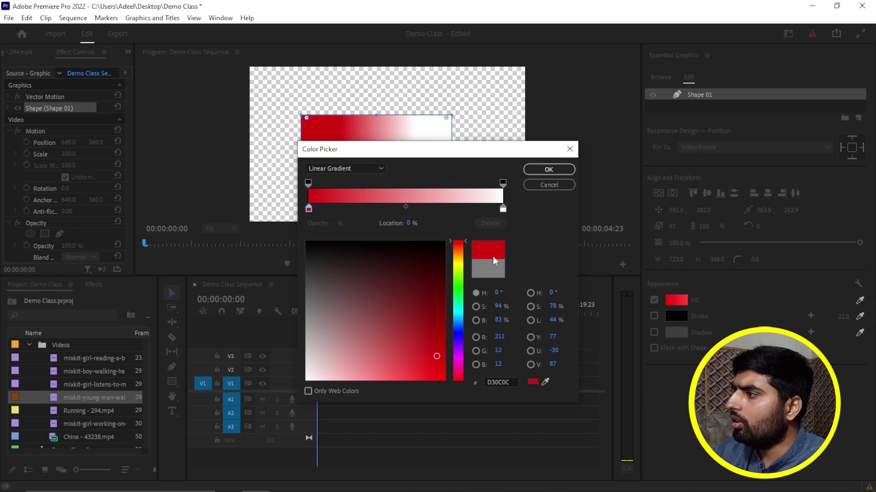
click(504, 209)
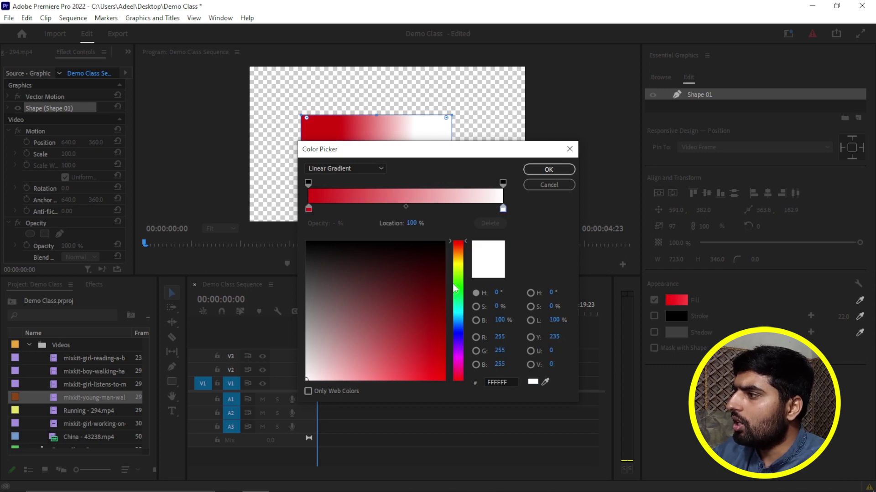
click(462, 273)
drag(438, 269, 438, 375)
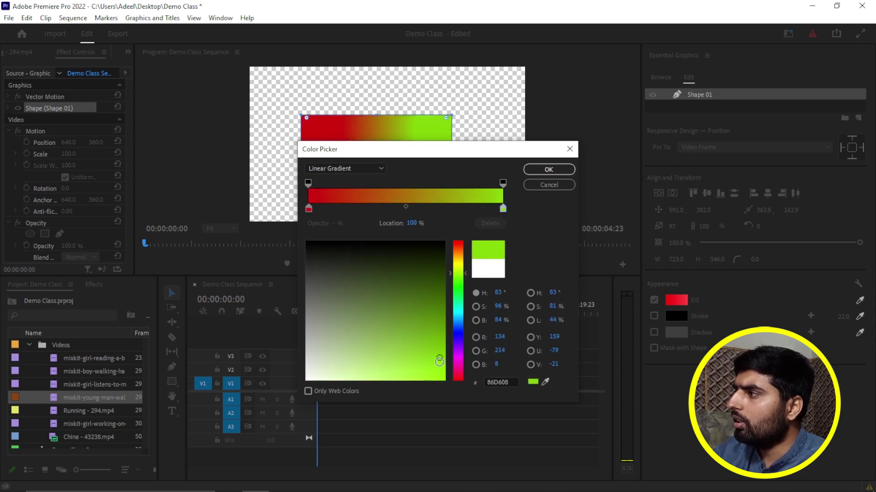
drag(497, 148, 500, 235)
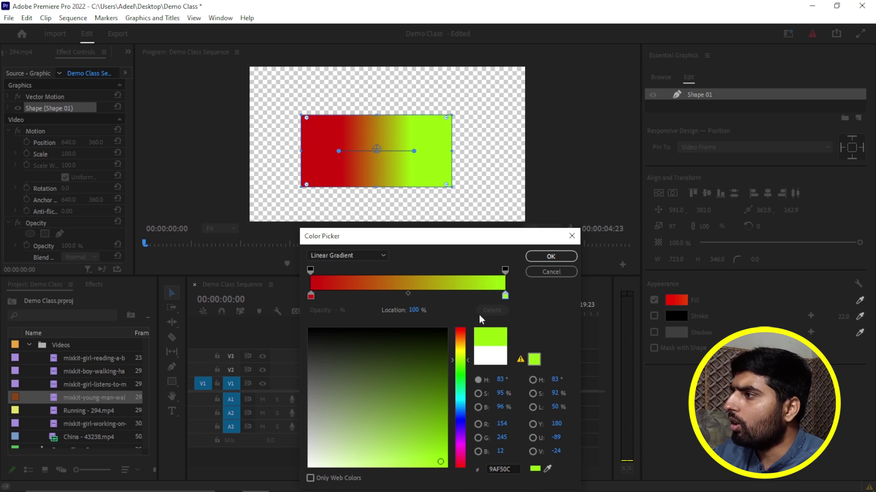
click(551, 256)
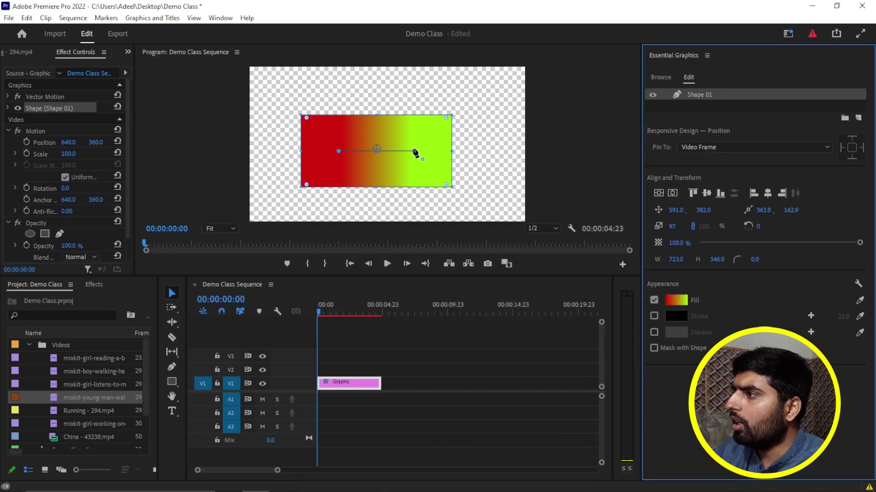
mouse_move(414, 151)
mouse_down()
mouse_move(366, 150)
mouse_move(393, 159)
mouse_move(338, 166)
mouse_move(409, 151)
mouse_move(379, 140)
mouse_move(416, 154)
mouse_up()
Try a radial gradient fill with its red centre moved to the shape's middle
click(682, 303)
click(381, 256)
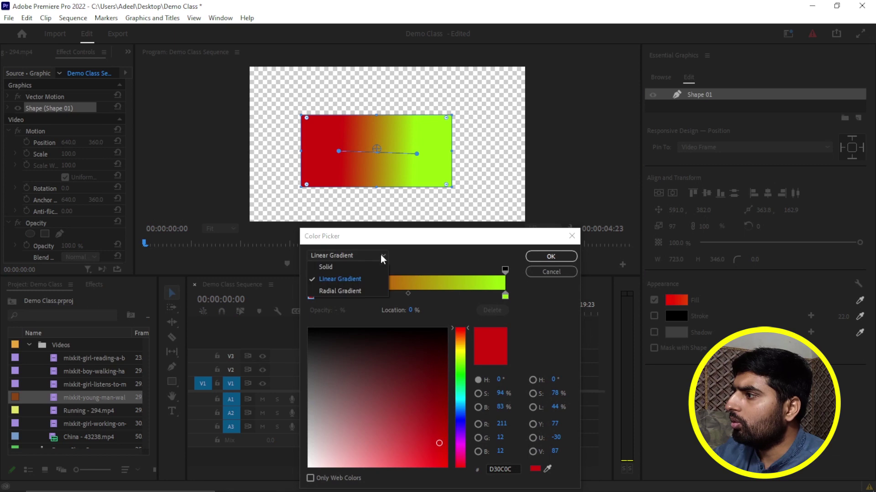
click(358, 292)
drag(460, 241, 454, 199)
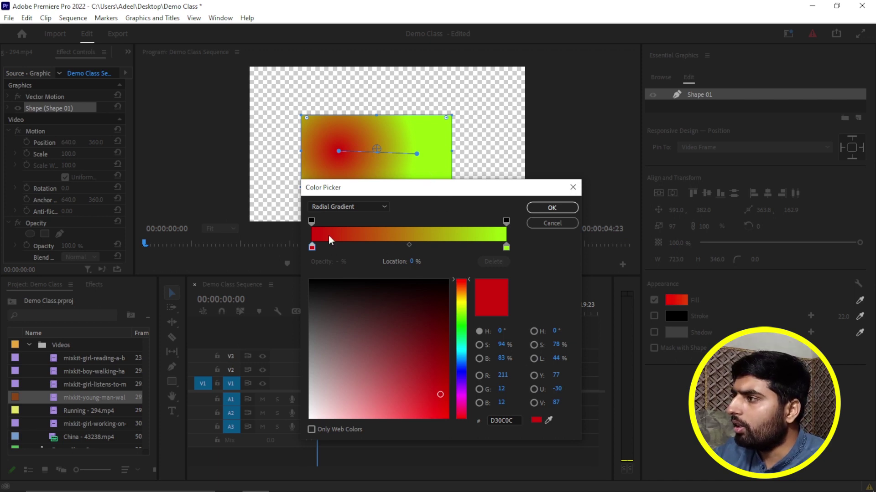
drag(398, 197, 331, 239)
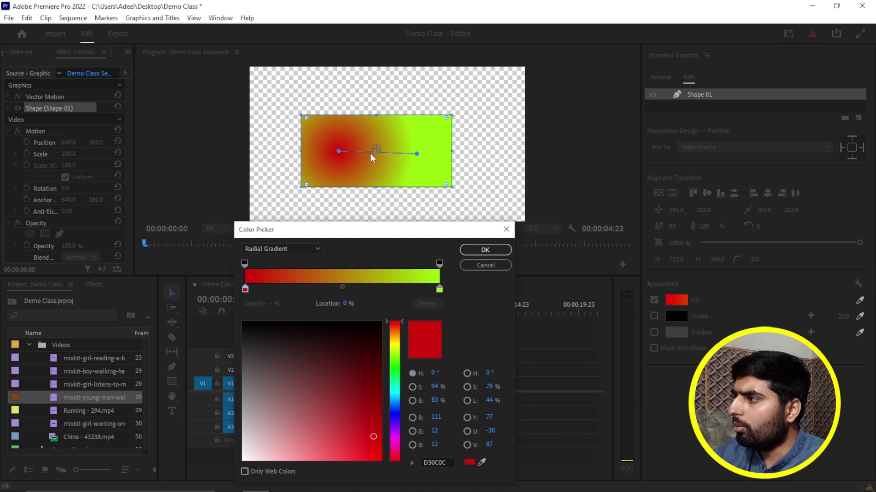
click(478, 252)
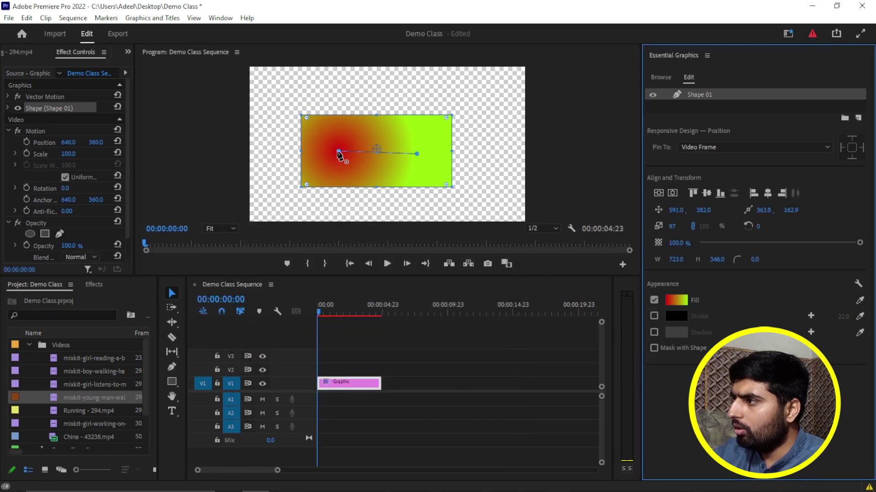
drag(338, 152, 375, 161)
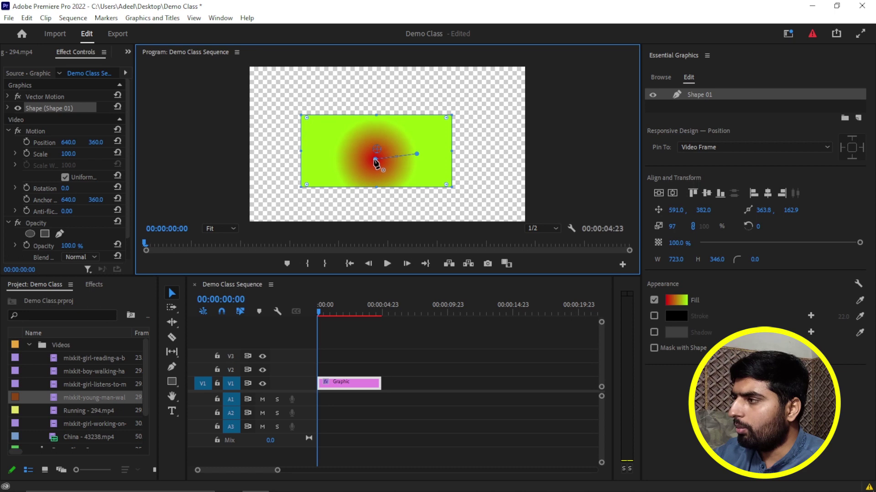
drag(374, 160, 374, 156)
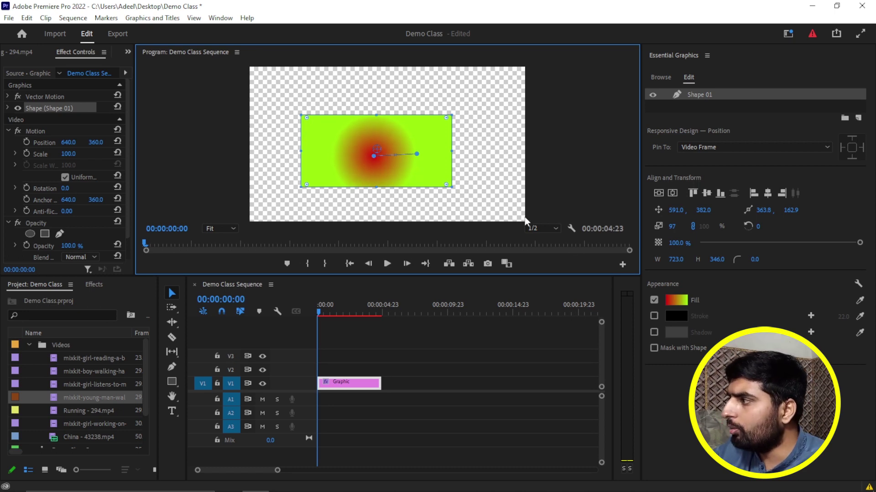
Restore the solid red fill, then delete the rectangle Graphic clip from V1
click(679, 303)
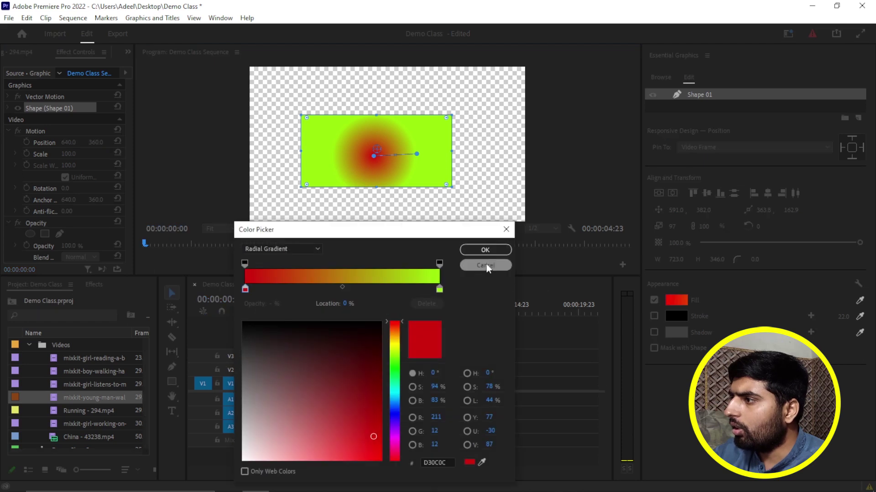
click(319, 249)
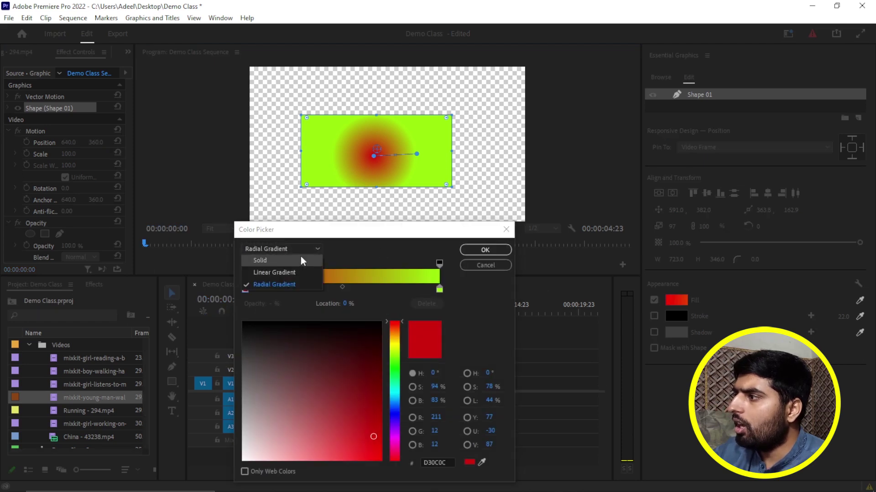
click(300, 256)
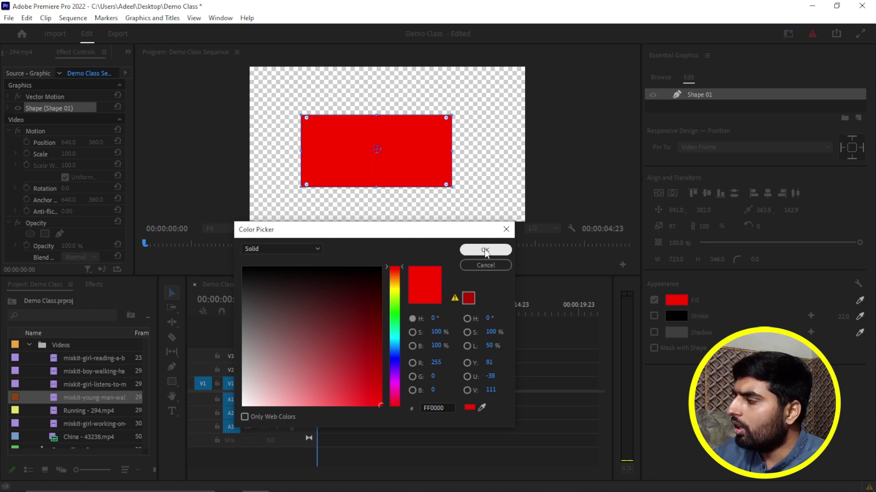
click(484, 250)
click(364, 385)
key(Delete)
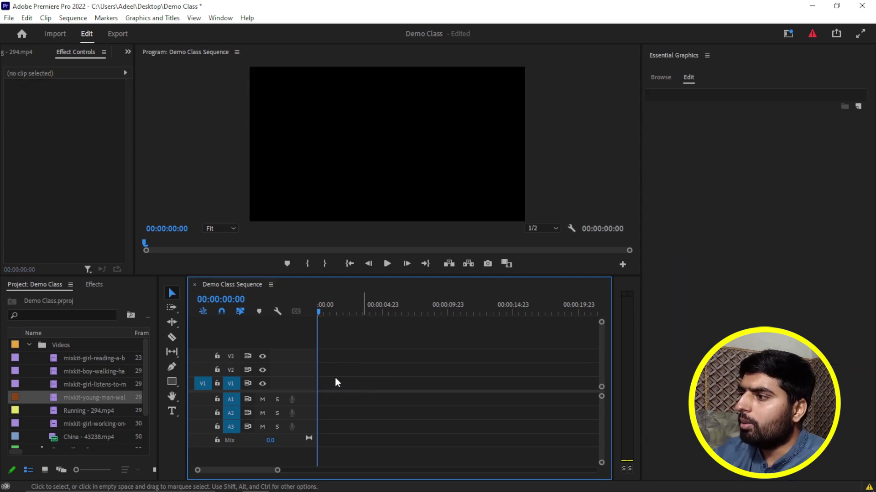
Dismiss the shape-tool choices and select the Type Tool in the Tools panel
click(177, 385)
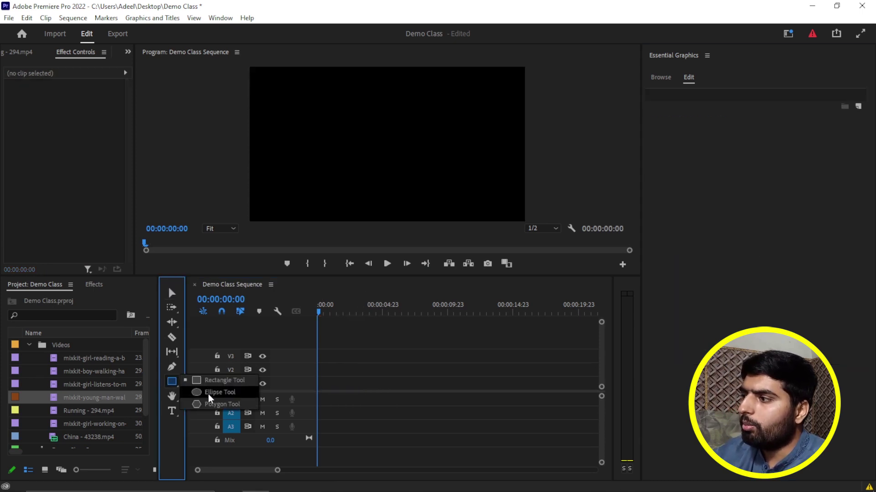
click(364, 378)
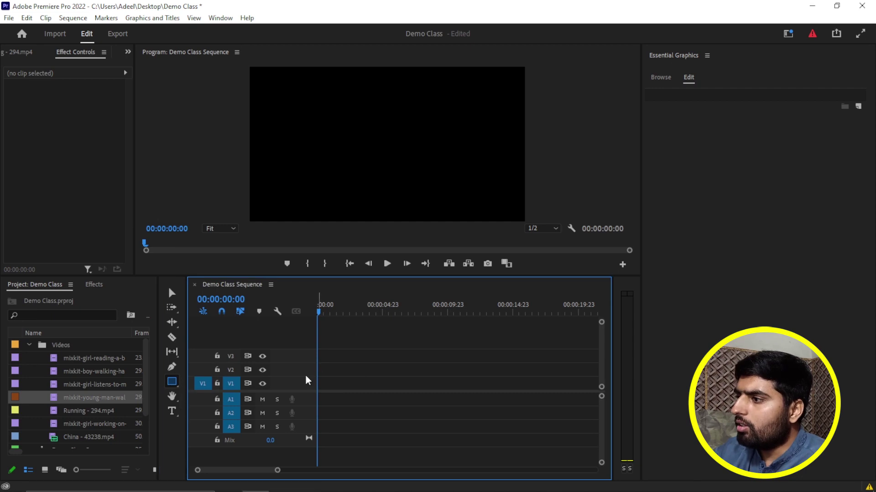
click(176, 446)
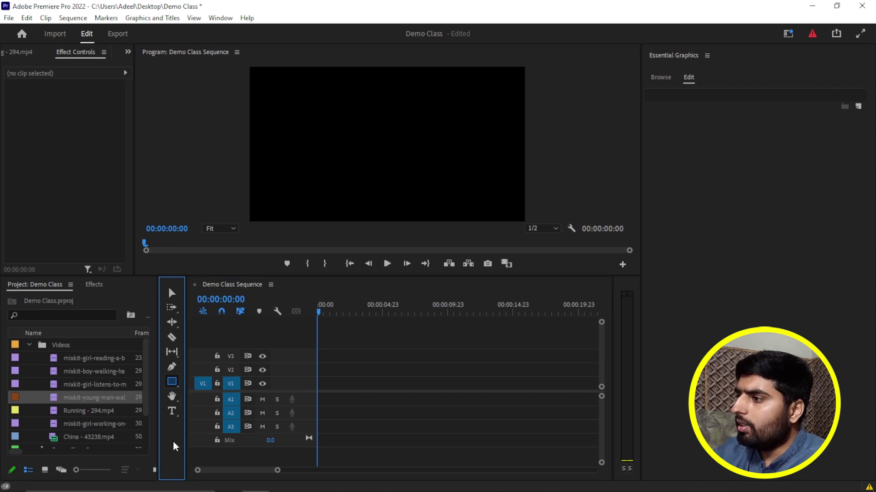
click(176, 413)
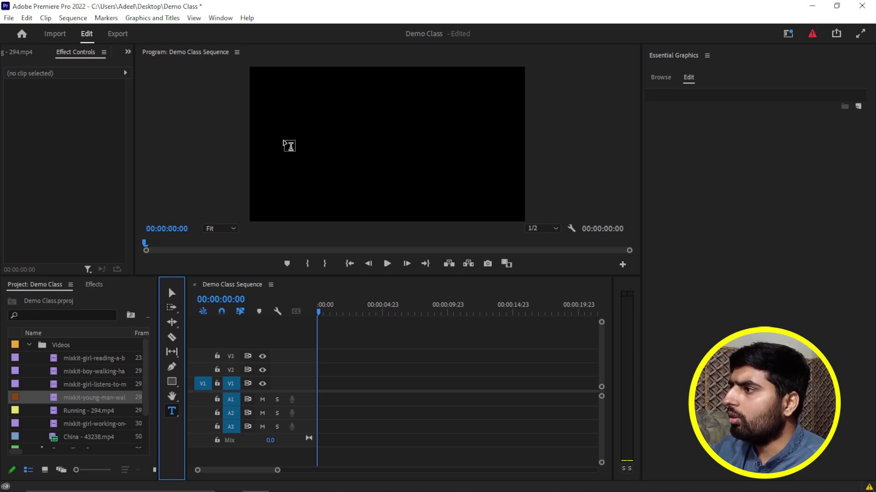
Place a new text box in the frame's upper left and inspect its Text properties
click(303, 133)
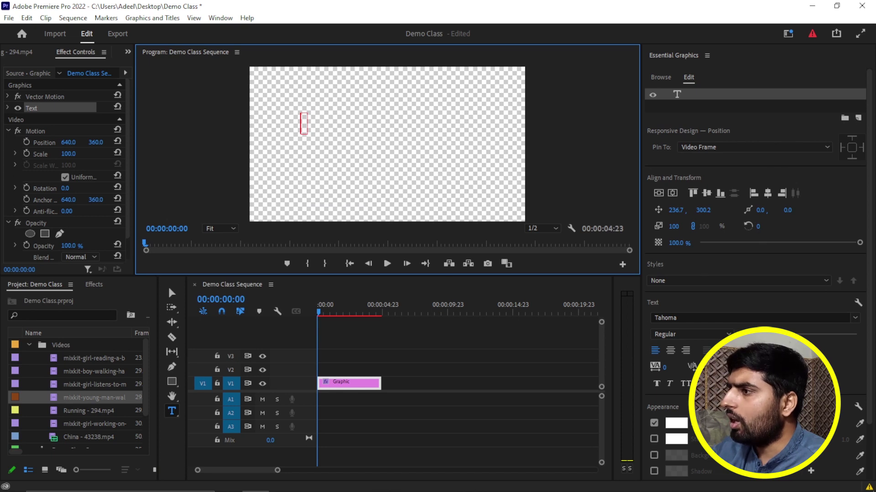
scroll(753, 274, down, 3)
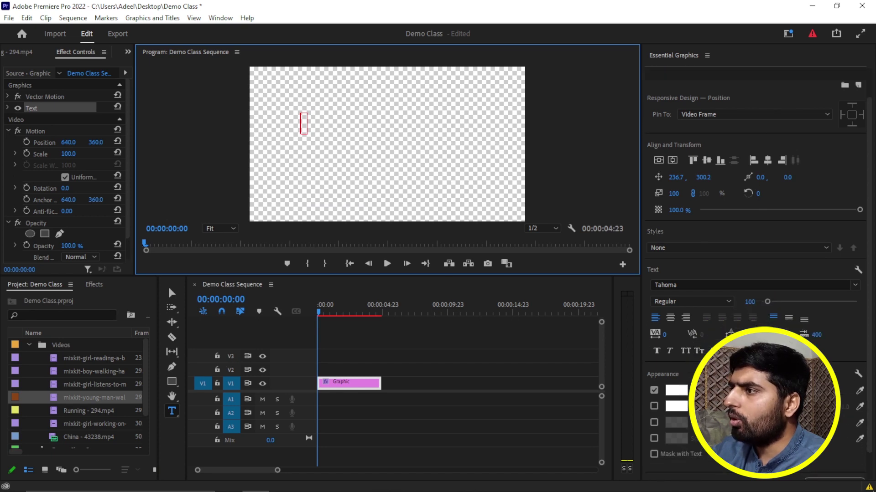
click(8, 108)
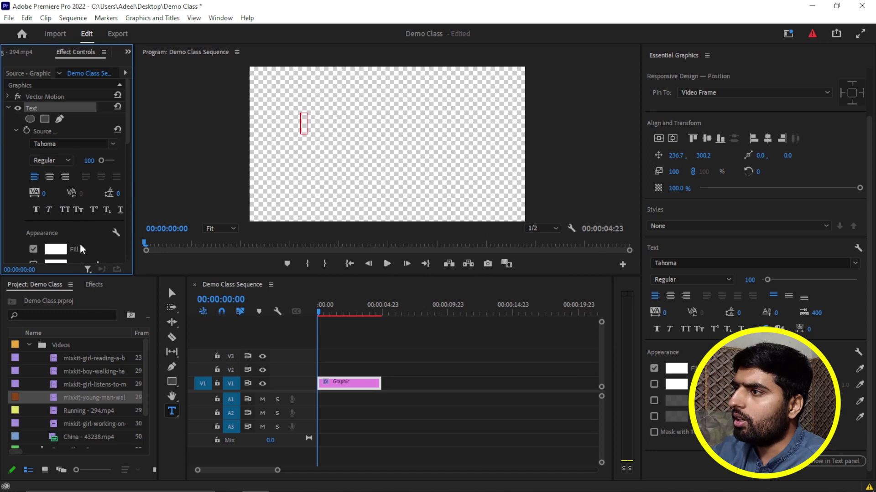
scroll(63, 228, down, 2)
scroll(28, 130, up, 1)
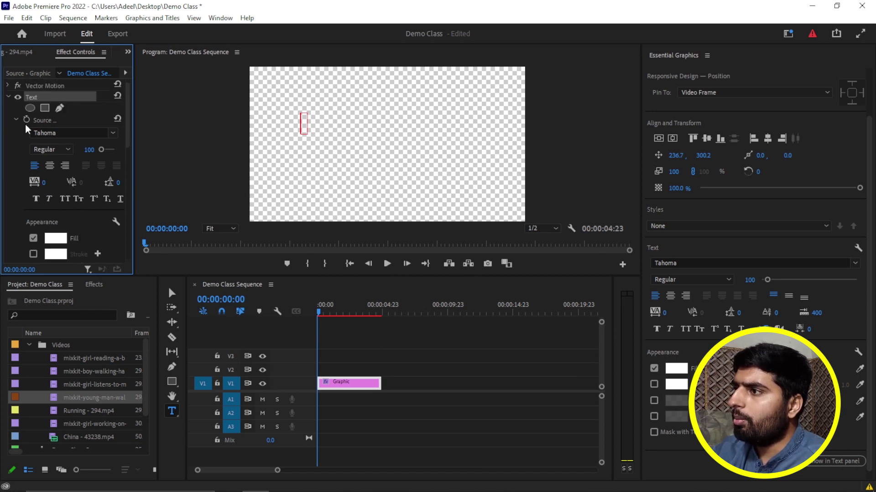
click(8, 98)
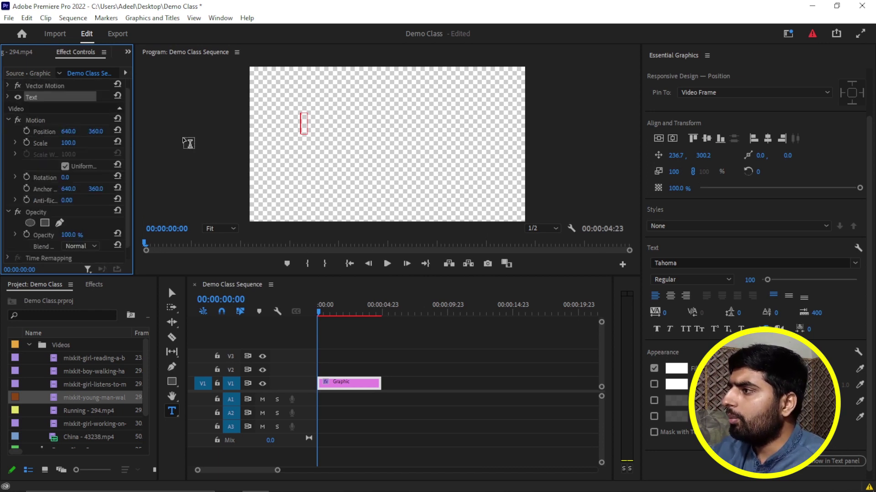
Delete the empty Graphic clip and widen the project panel to show frame rates
click(303, 121)
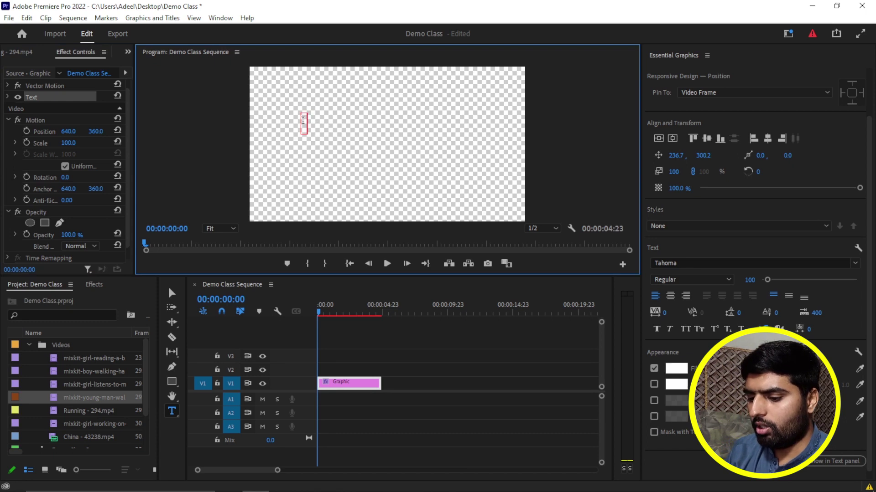
click(385, 391)
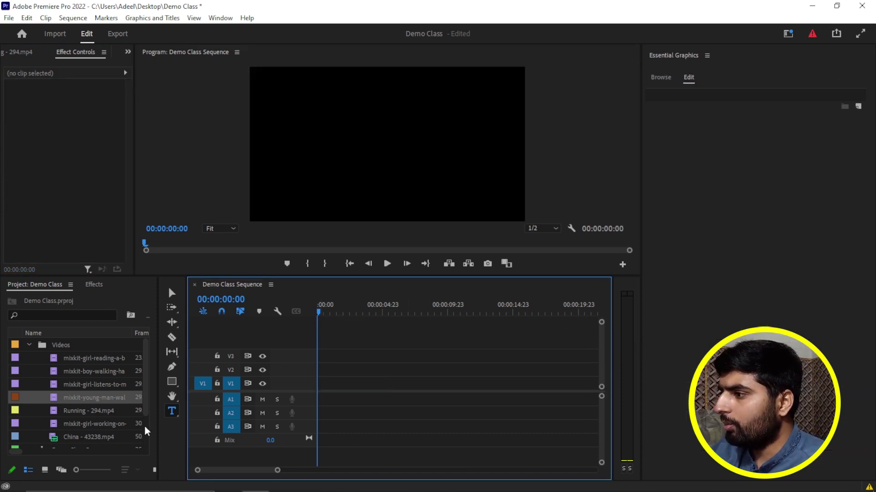
drag(157, 430, 240, 431)
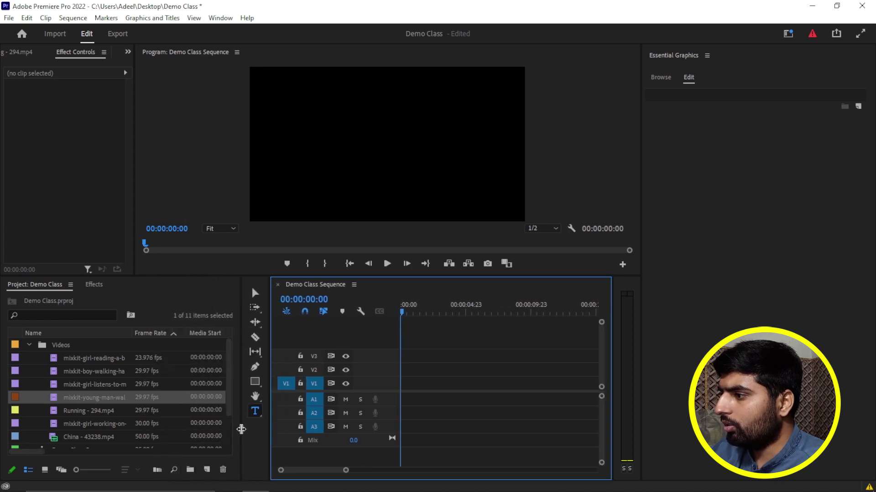
Create a new Black Video item and place it at the start of V1
click(207, 470)
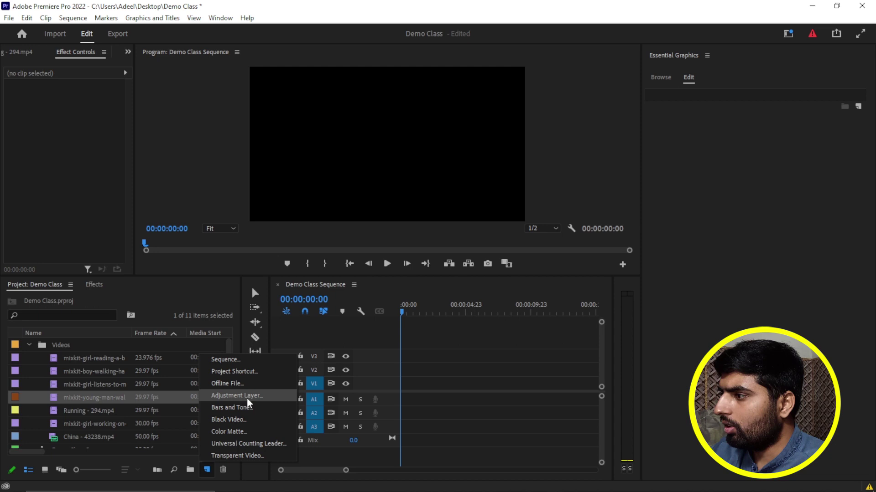
click(248, 419)
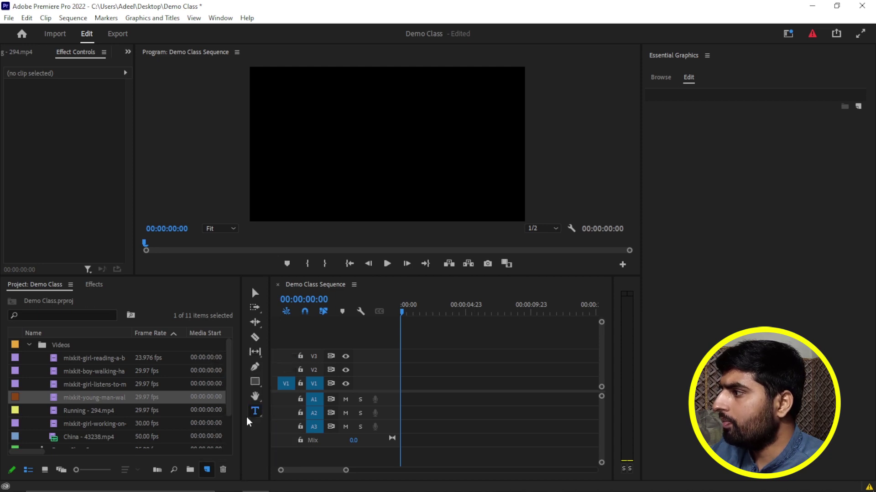
click(457, 291)
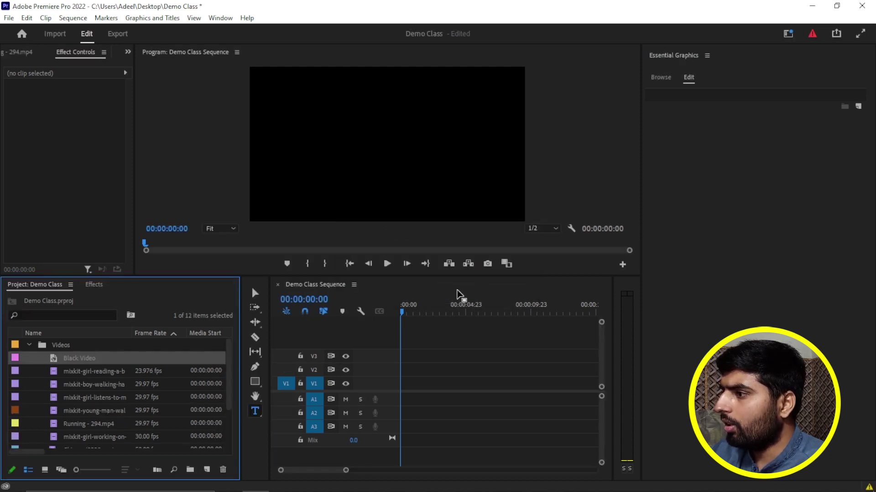
drag(54, 361, 429, 384)
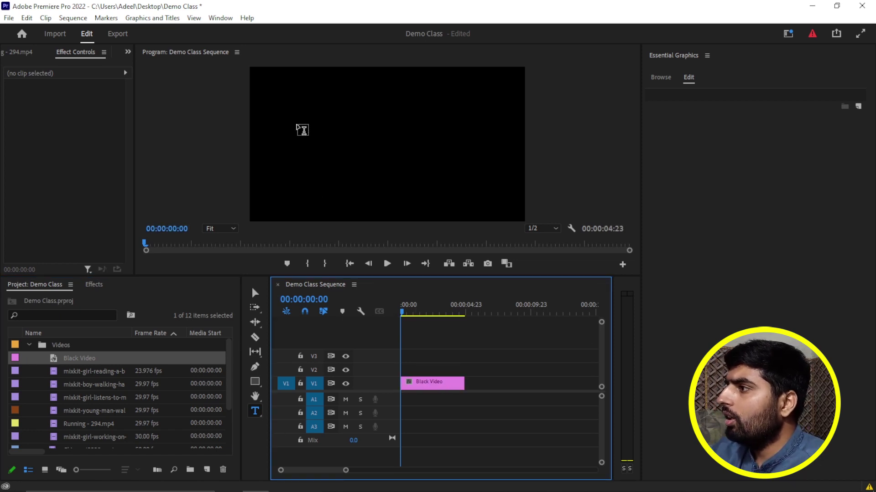
Add a new text box over the black video on V2 and start editing it
click(300, 119)
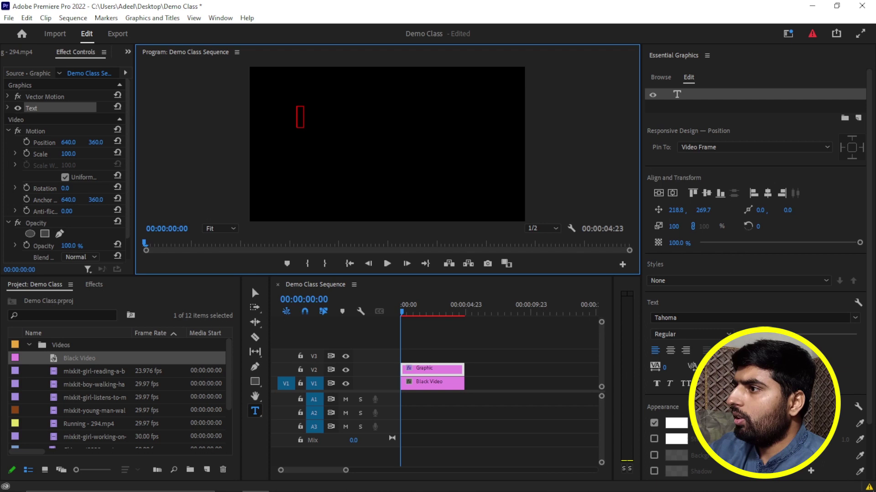
click(8, 109)
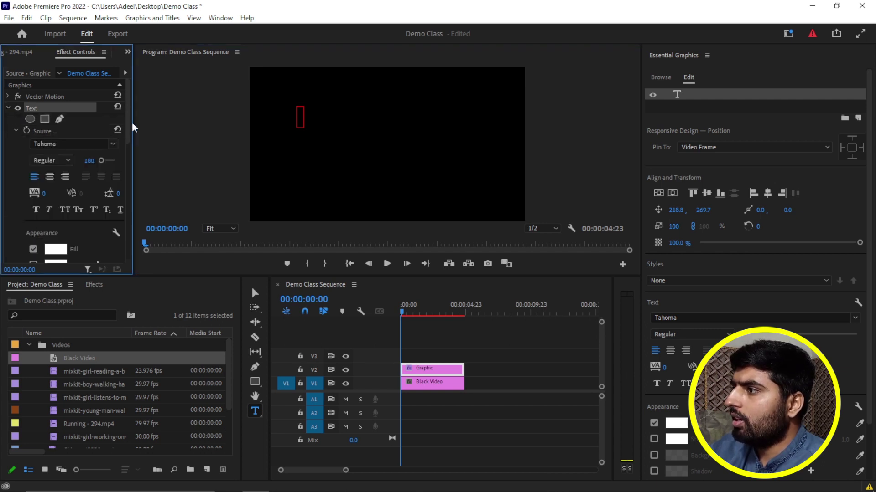
drag(133, 123, 196, 131)
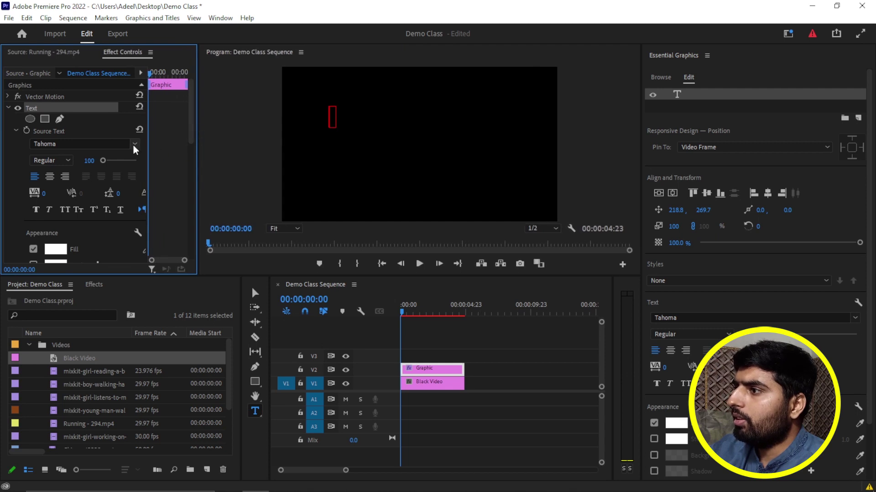
scroll(146, 150, down, 4)
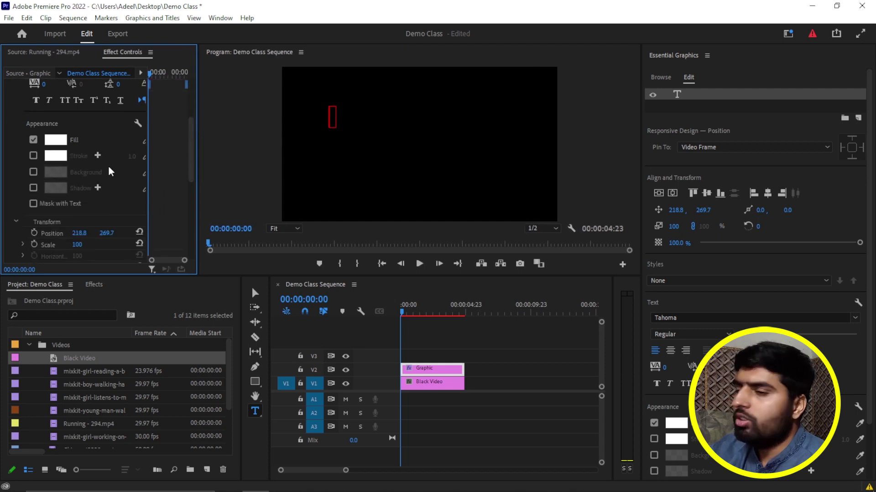
scroll(110, 169, up, 1)
scroll(116, 179, up, 2)
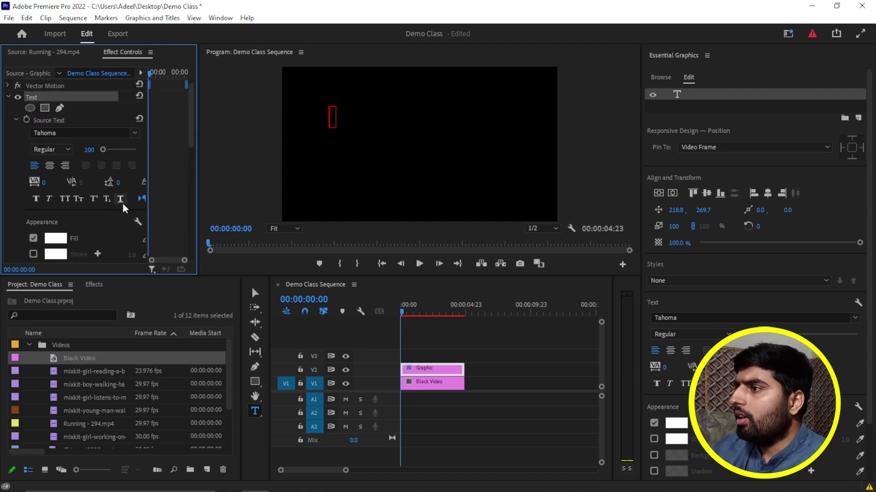
click(8, 97)
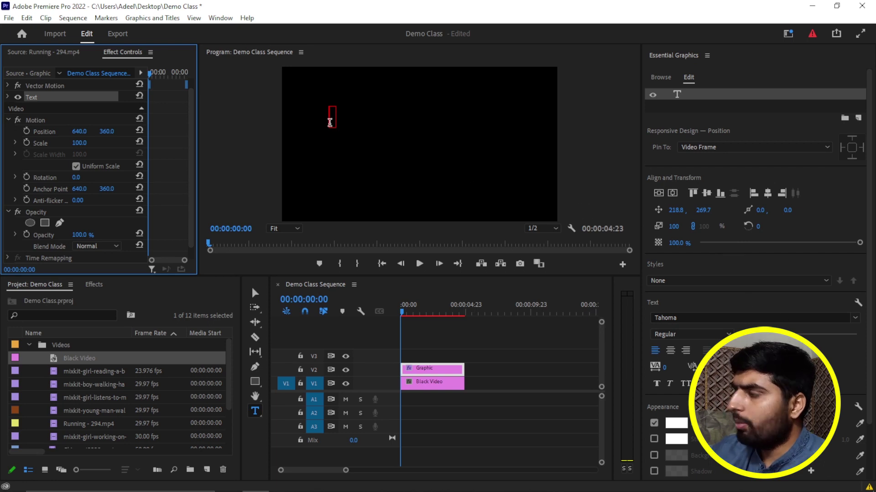
click(331, 113)
Type 'Demo Class', centre it in the frame, and scale it up to 173
text(Demo Class)
click(254, 293)
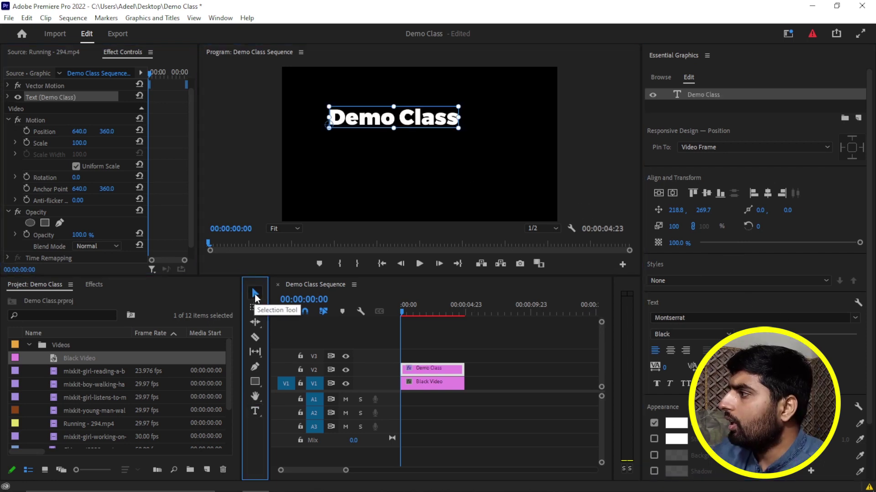
click(660, 193)
click(671, 193)
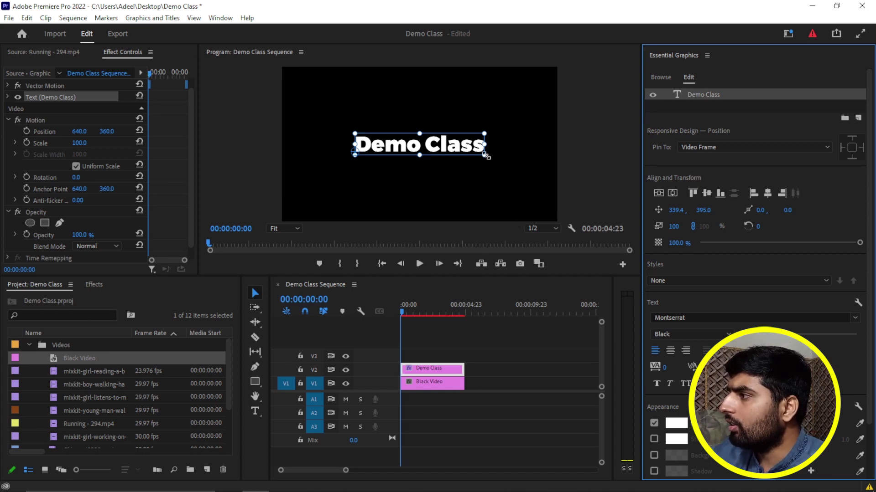
drag(487, 155, 501, 162)
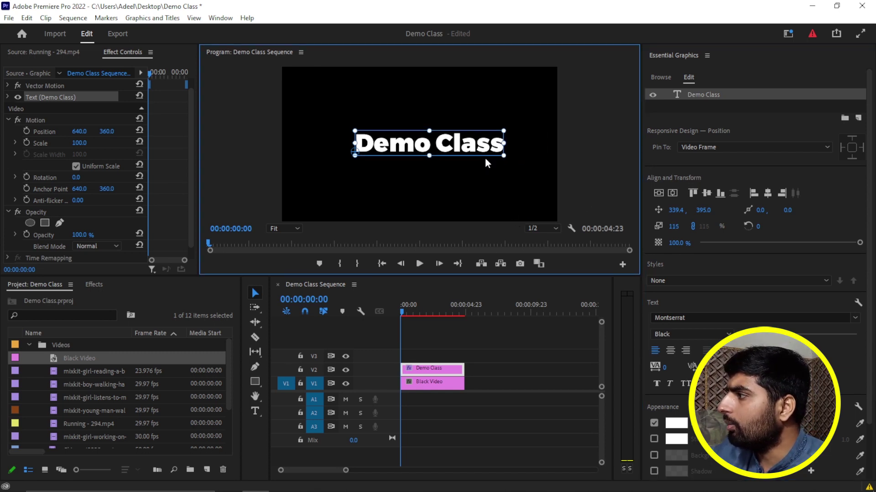
drag(677, 224, 670, 225)
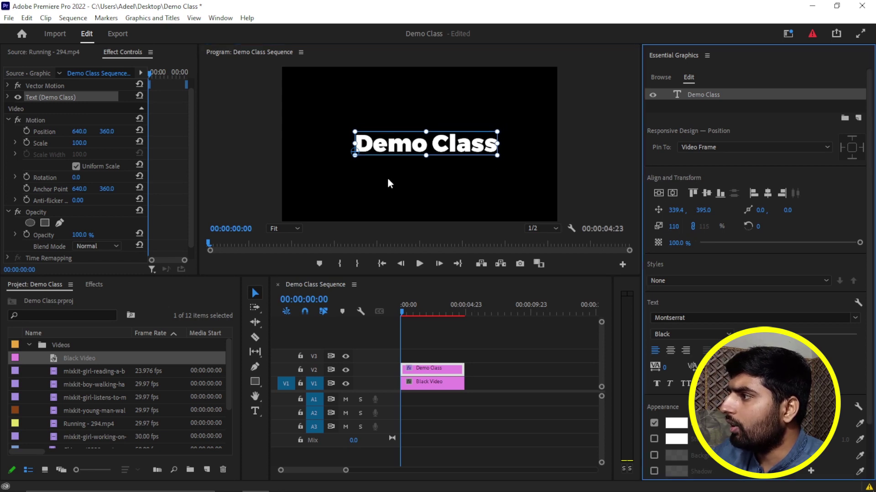
drag(354, 155, 418, 147)
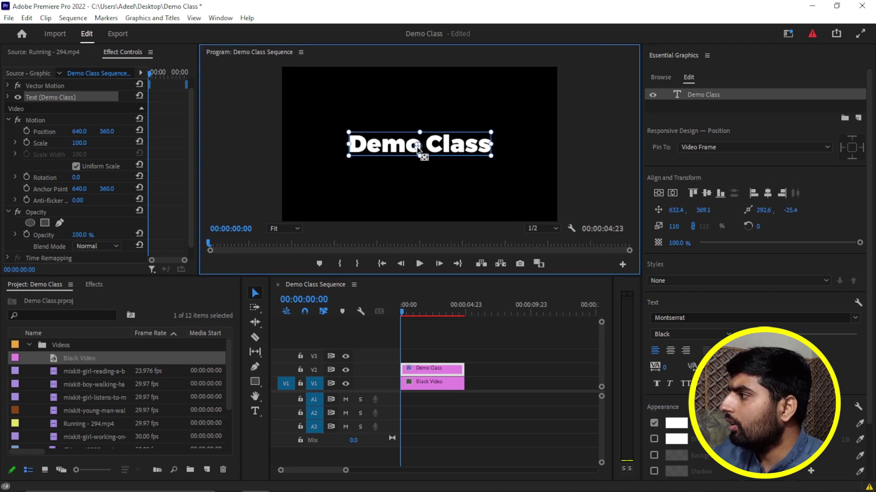
drag(673, 227, 684, 226)
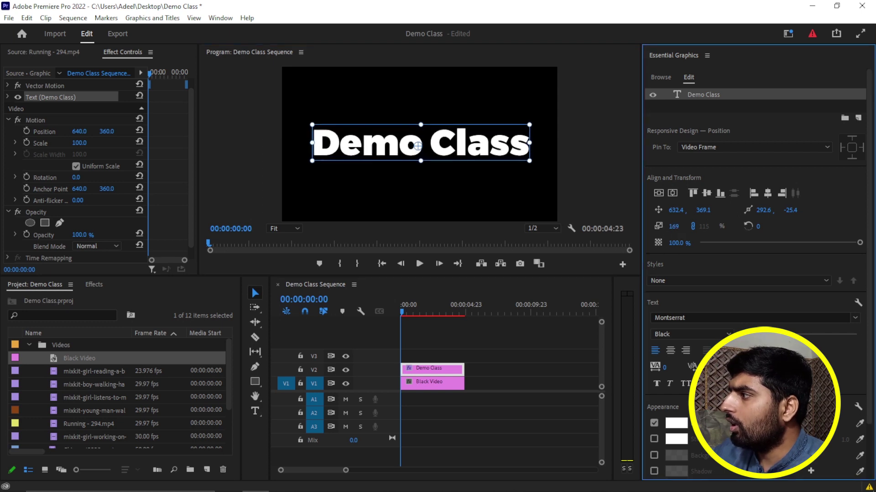
drag(674, 227, 684, 227)
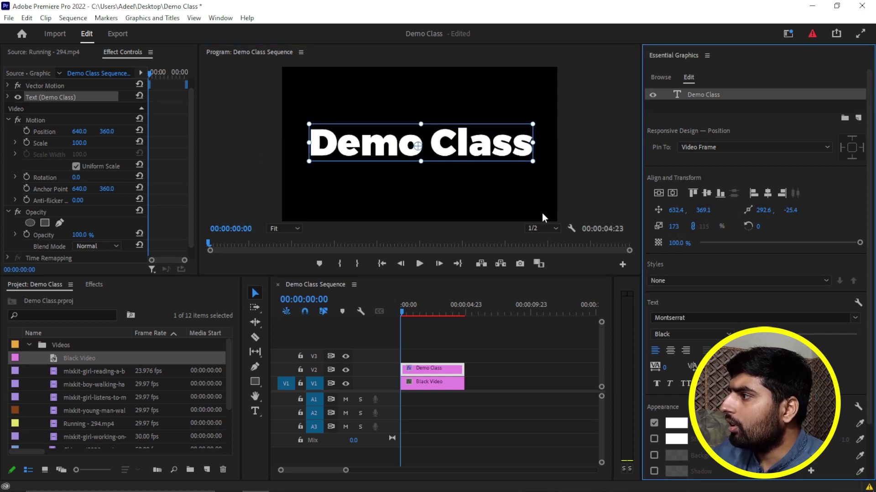
drag(418, 146, 417, 145)
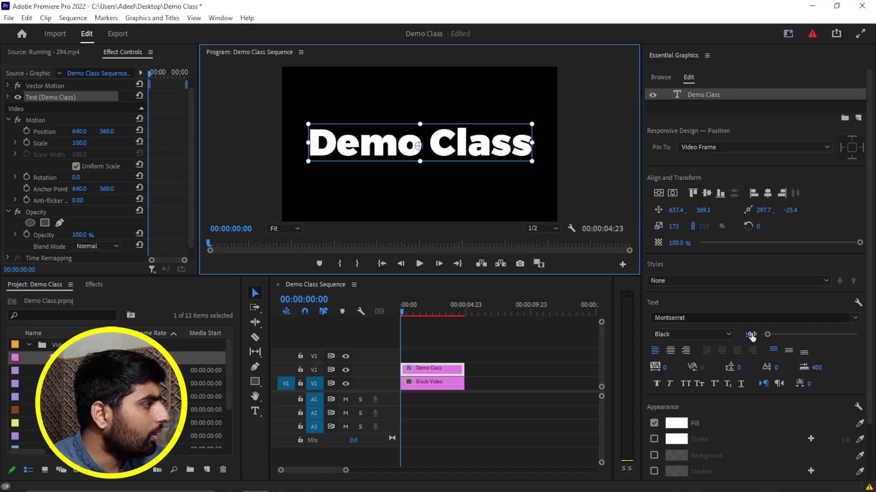
Set the title's font size to 102 and recentre it vertically and horizontally
mouse_move(768, 335)
mouse_down()
mouse_move(780, 335)
mouse_move(765, 336)
mouse_up()
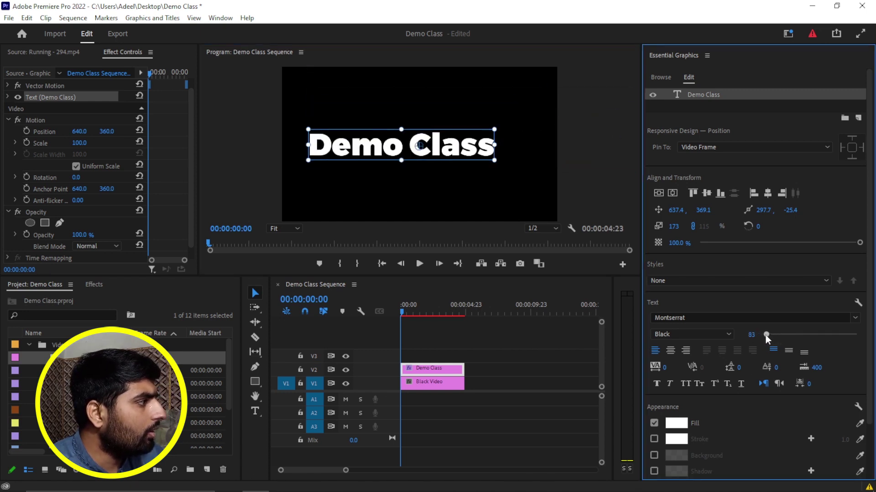
drag(766, 335, 767, 335)
click(658, 194)
click(673, 194)
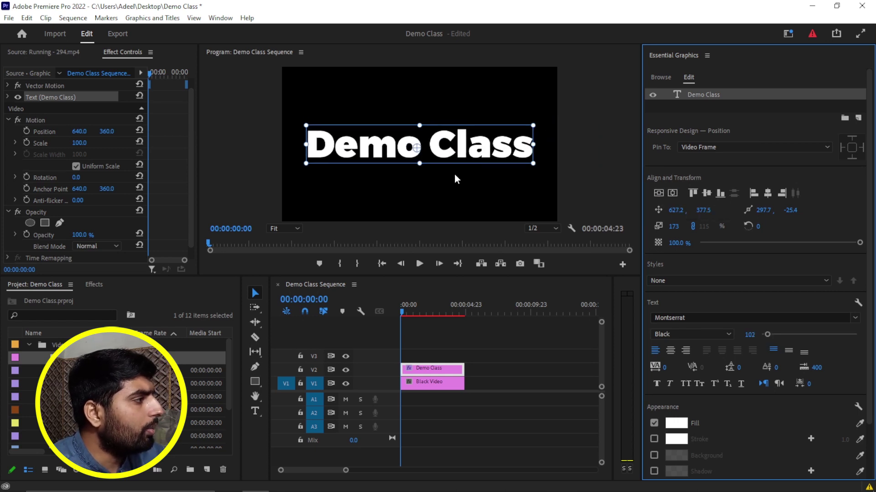
click(466, 184)
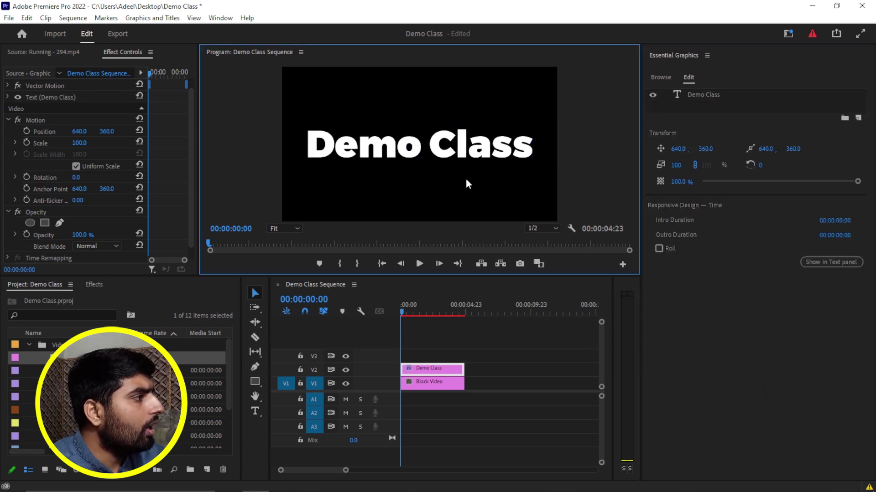
click(451, 155)
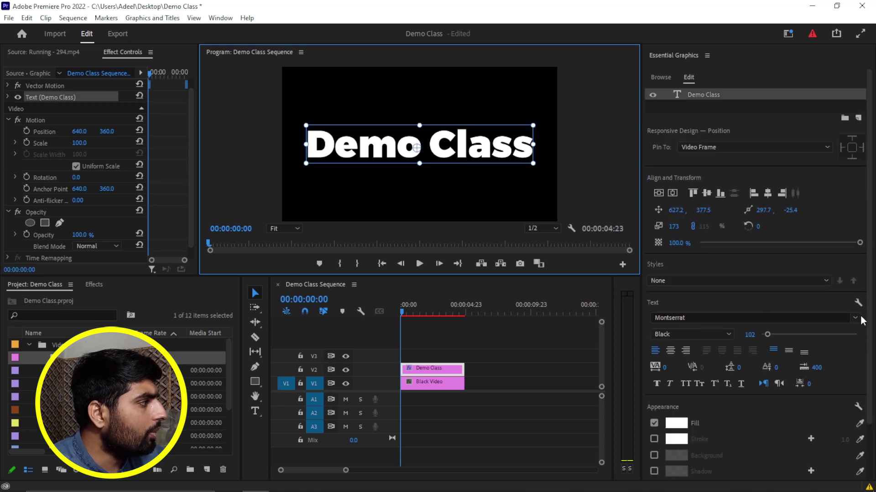
Widen the title's letter tracking, nudge it left, and revert a trial leading of 270 to 0
scroll(746, 334, down, 1)
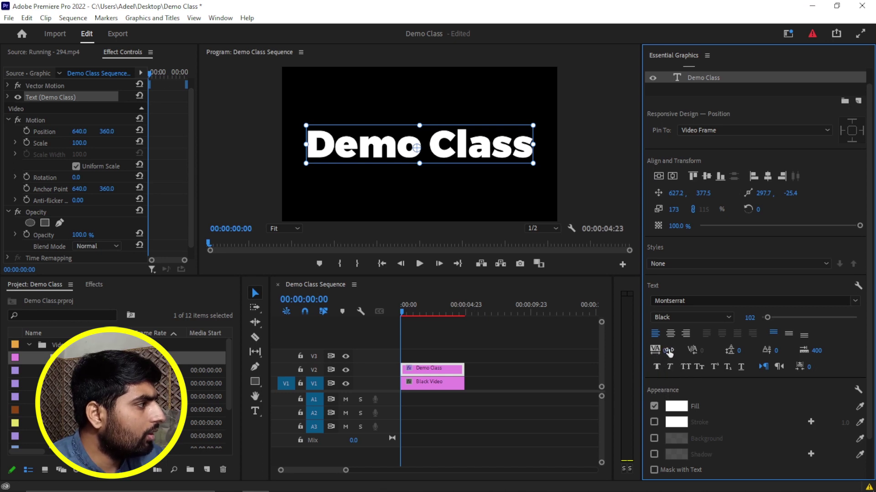
drag(676, 354, 702, 353)
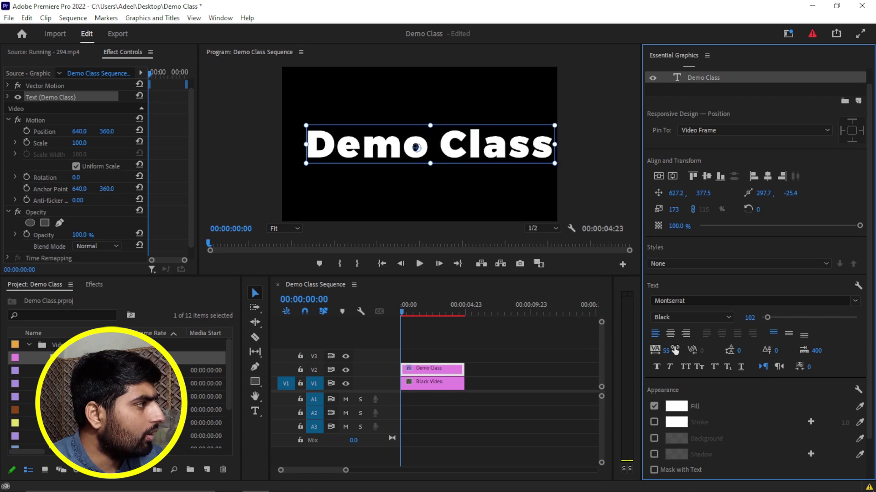
drag(670, 193, 652, 193)
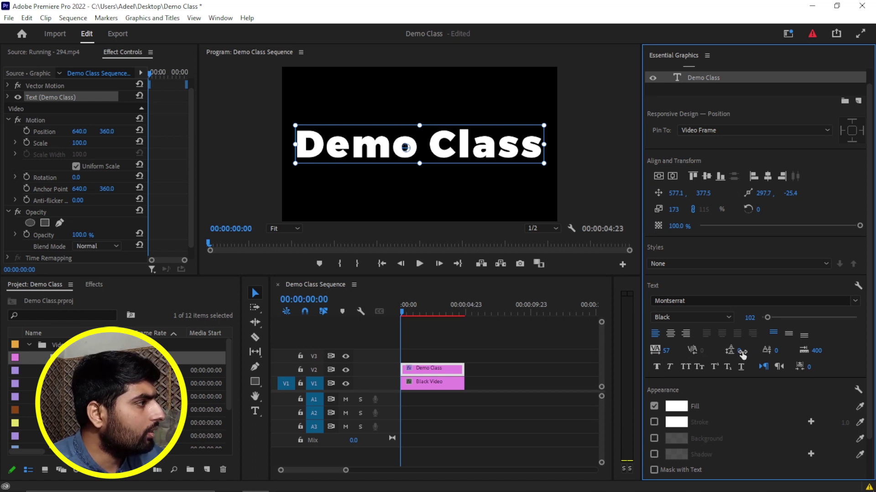
drag(739, 350, 748, 353)
key(ctrl+z)
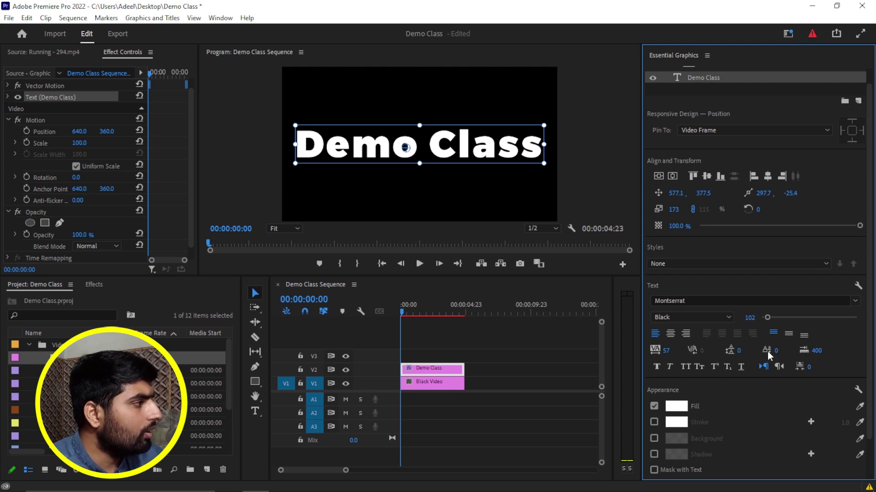
Make 'Demo Class' faux bold, try All Caps, then settle on Small Caps
click(657, 368)
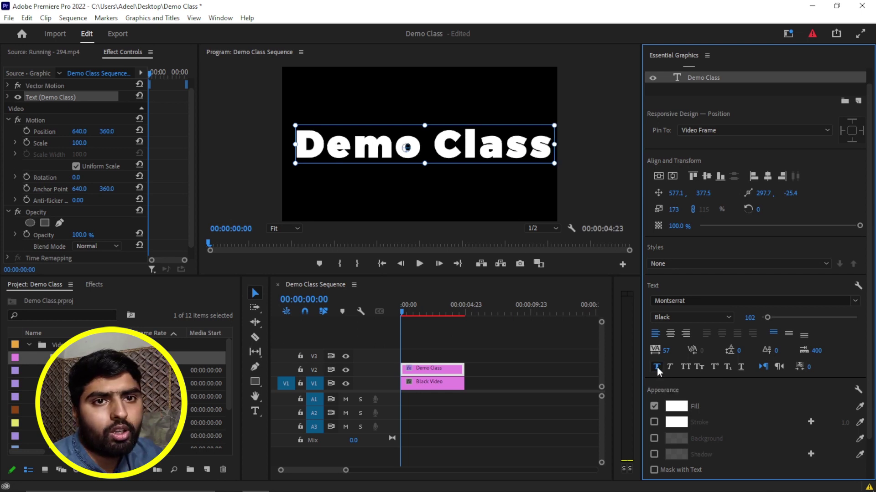
click(685, 367)
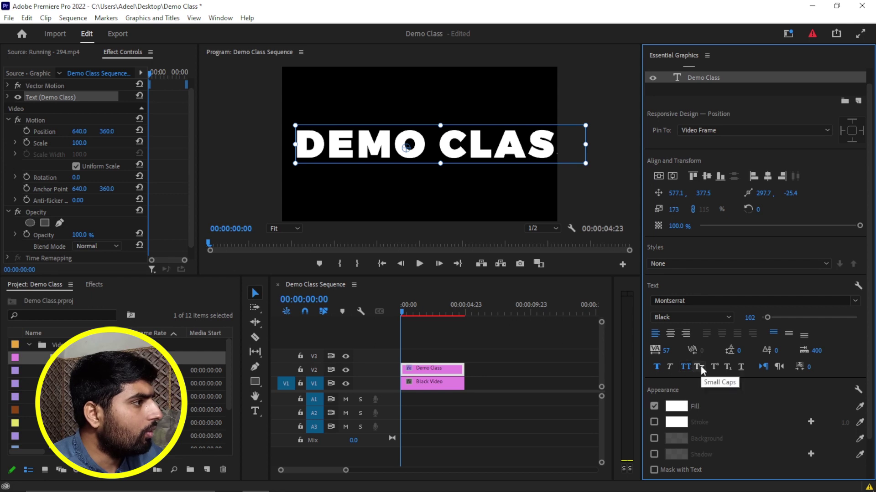
click(700, 366)
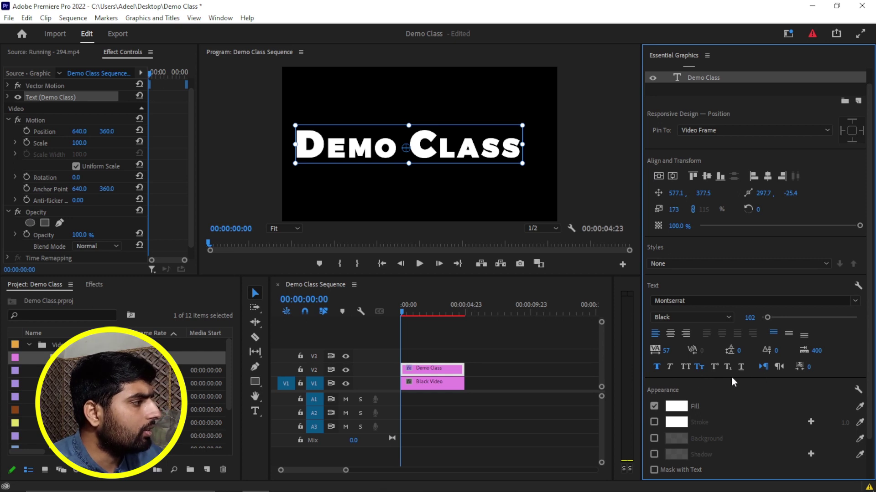
scroll(752, 379, down, 2)
scroll(752, 379, down, 1)
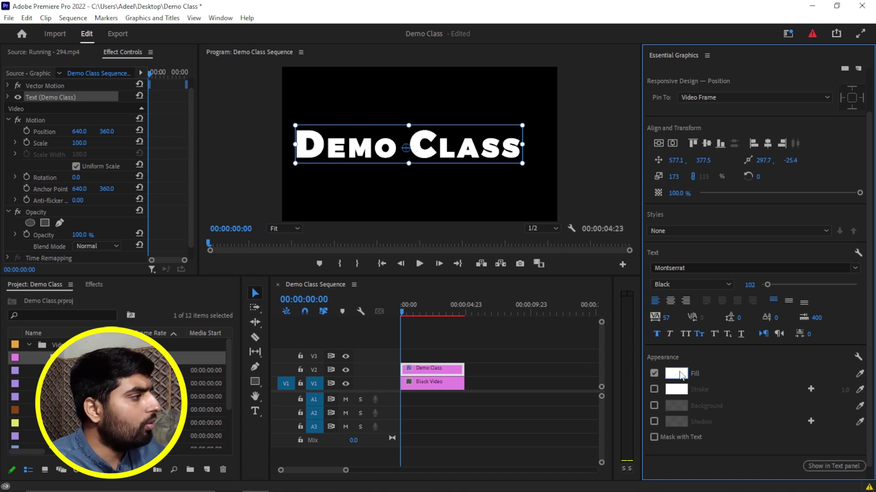
Change the title's text fill type to Linear Gradient
click(677, 378)
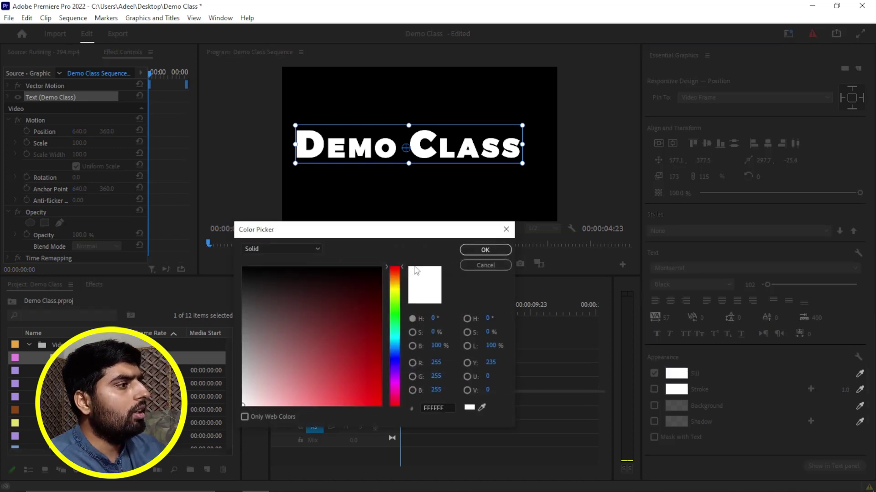
click(290, 251)
click(286, 272)
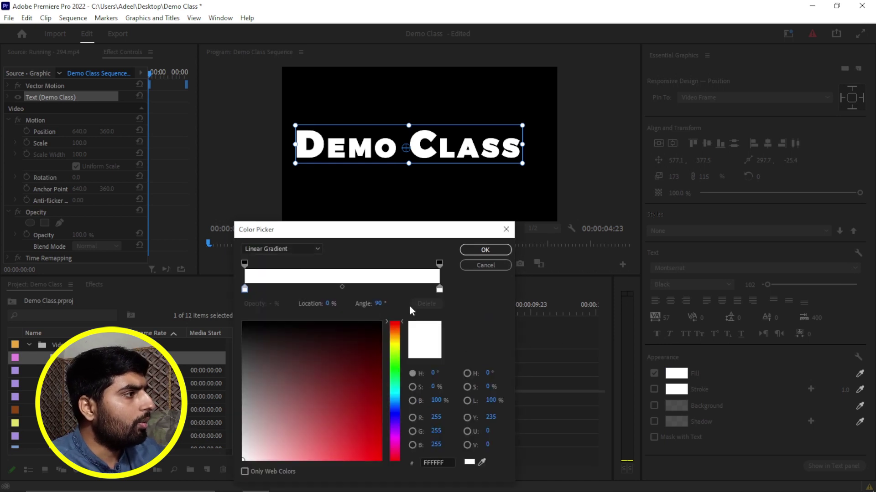
click(480, 251)
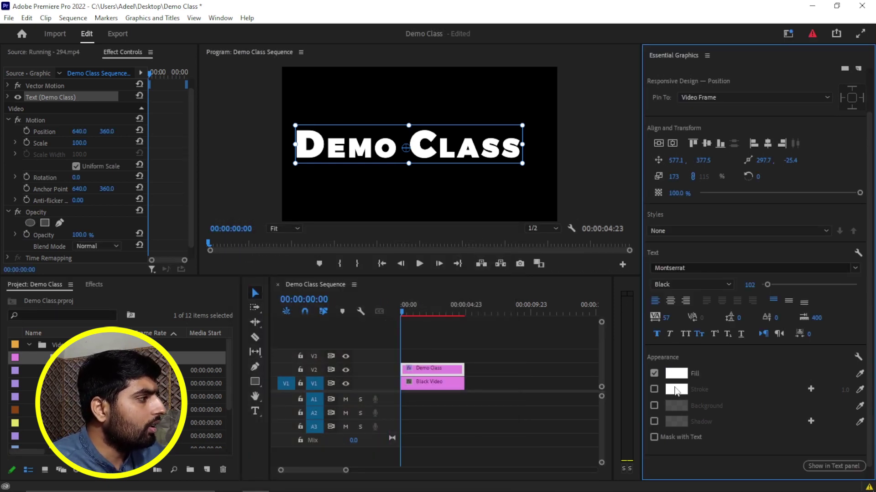
Add a lime background behind the title, then switch the background off again
click(653, 405)
click(679, 405)
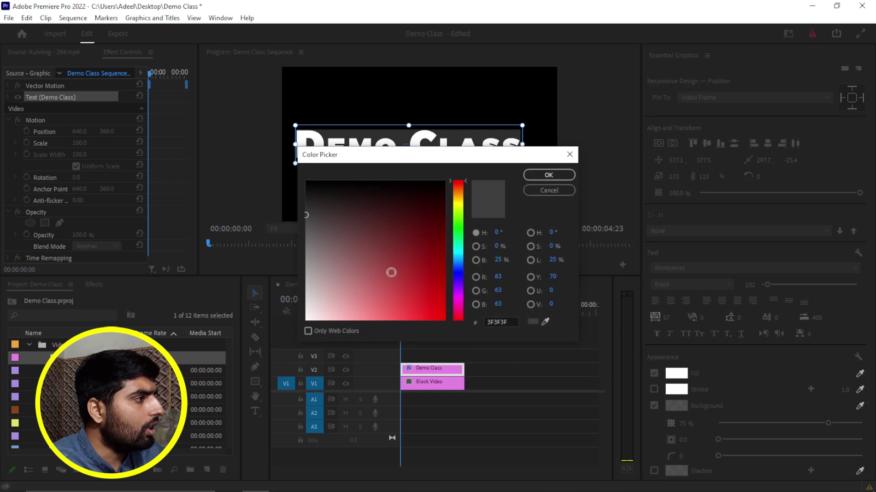
click(461, 218)
click(414, 242)
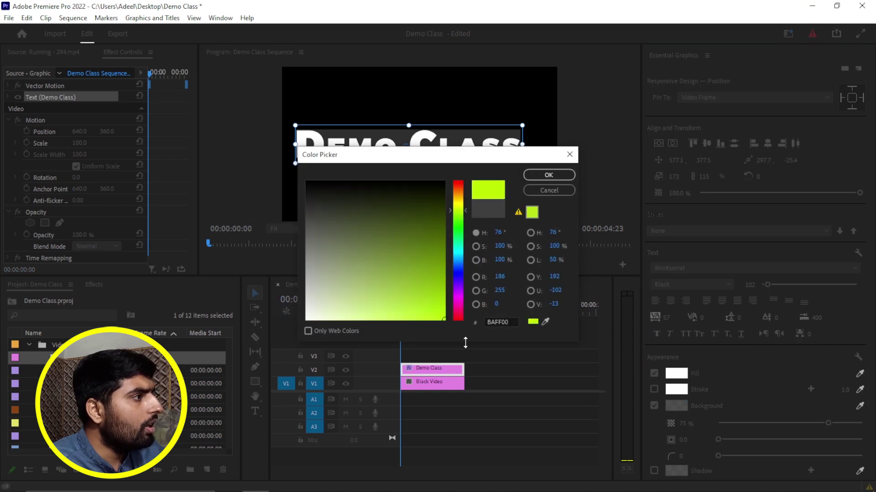
click(548, 175)
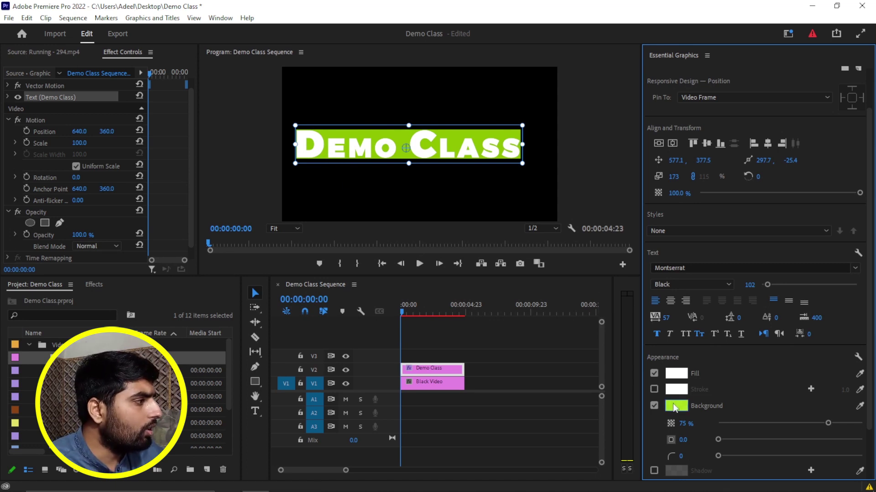
scroll(682, 419, down, 3)
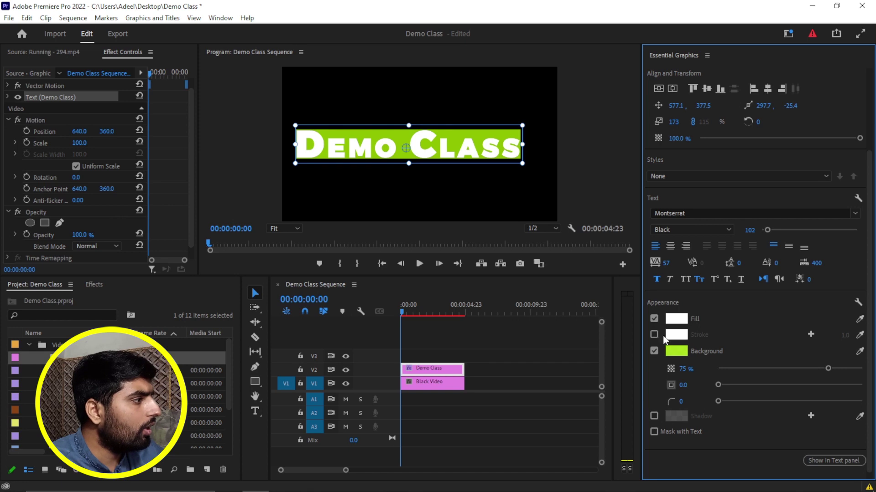
click(653, 351)
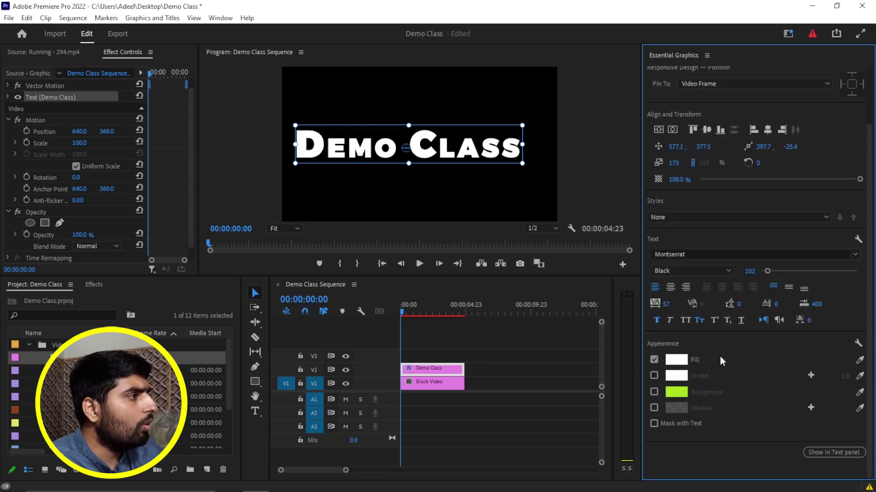
click(433, 184)
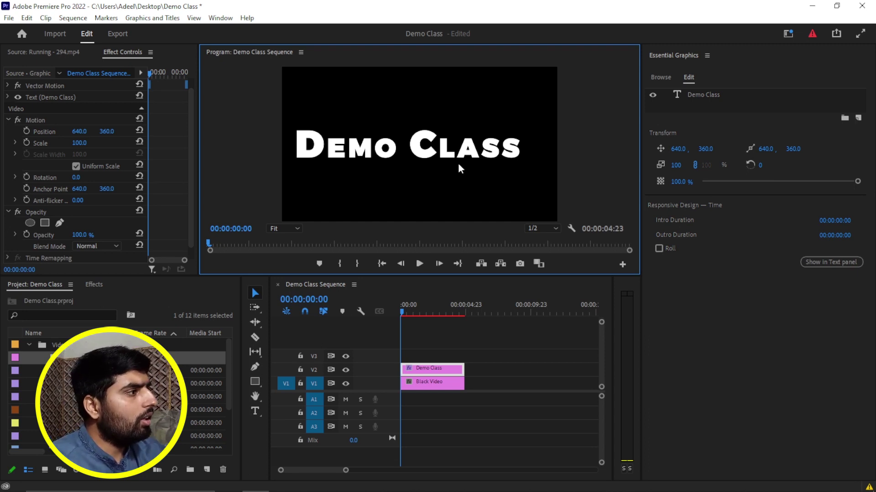
Delete the Demo Class text layer, then the Graphic and Black Video clips
click(419, 145)
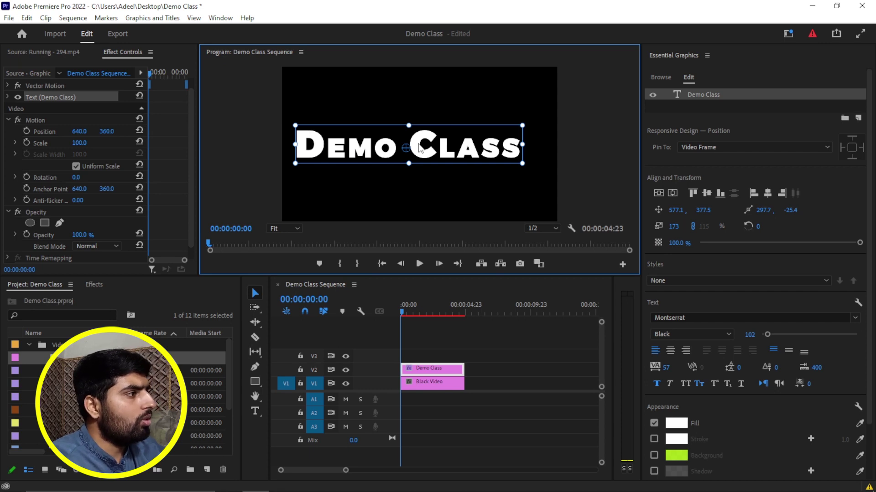
key(Delete)
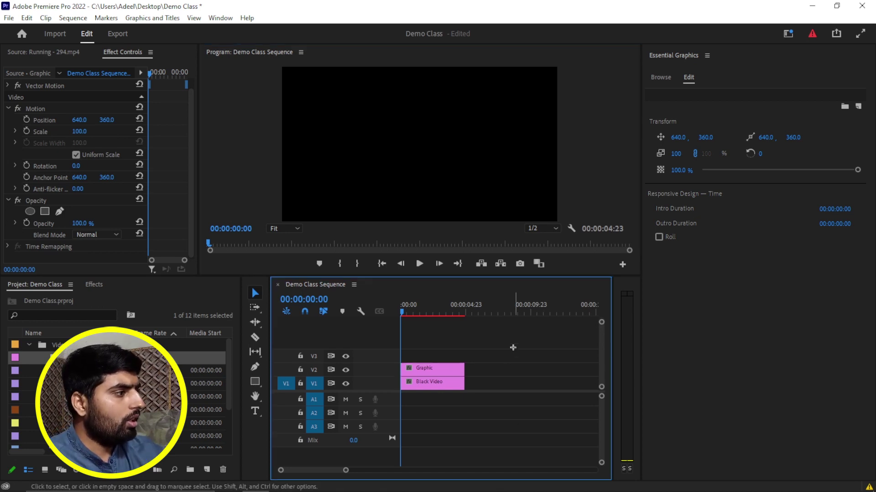
drag(514, 348, 453, 393)
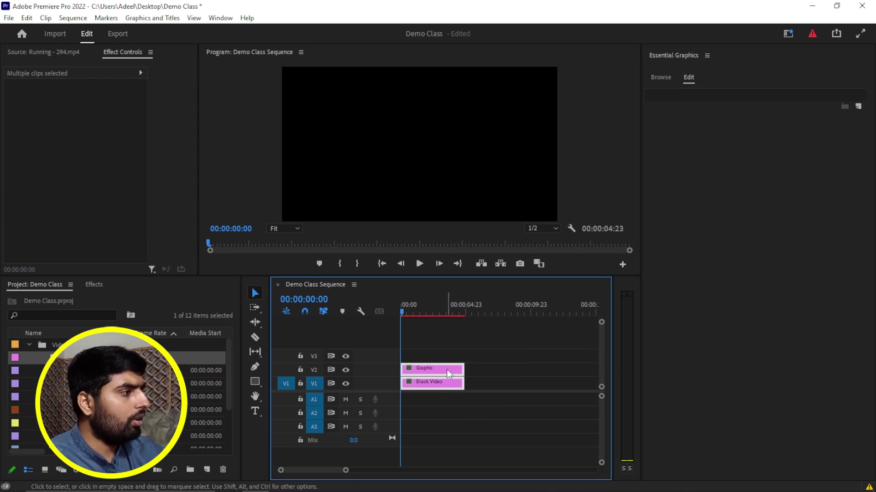
key(Delete)
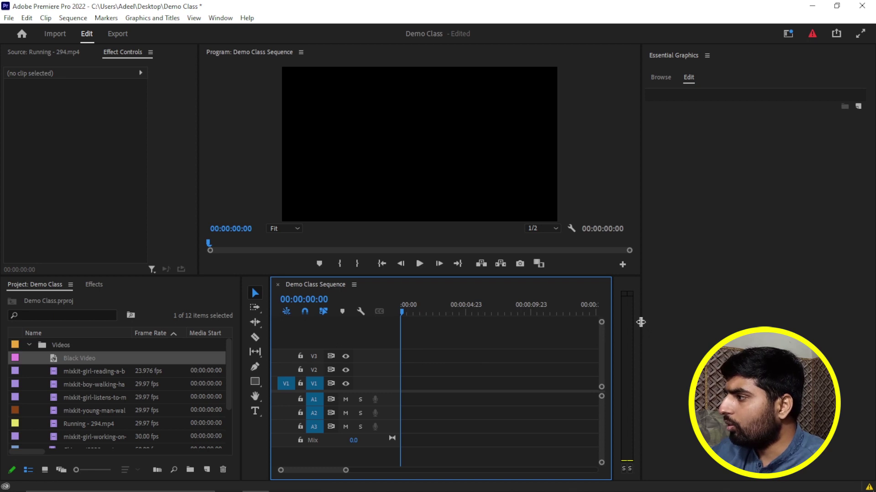
Widen the monitor and timeline panels and collapse the Videos folder
drag(641, 323, 699, 324)
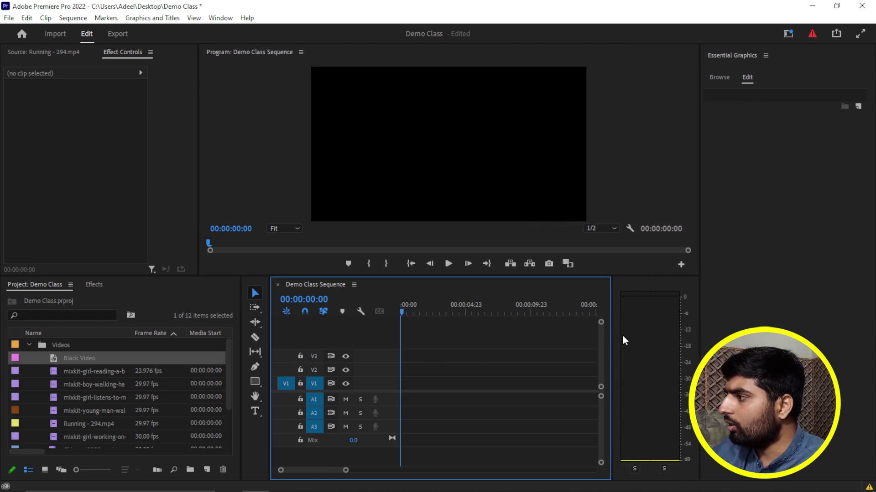
drag(613, 338, 641, 338)
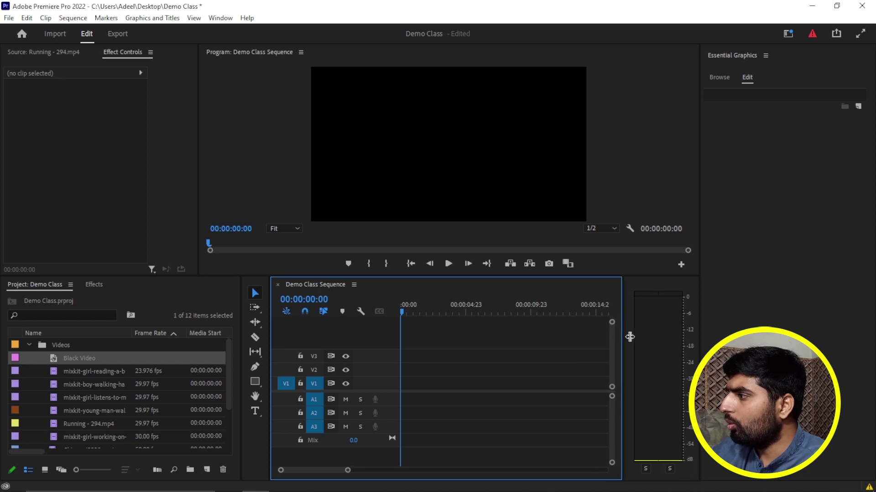
mouse_move(410, 490)
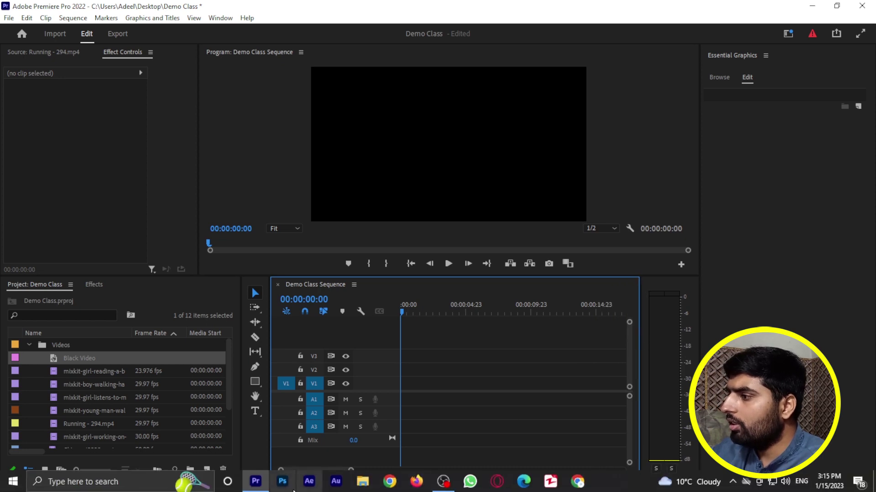
scroll(161, 405, down, 2)
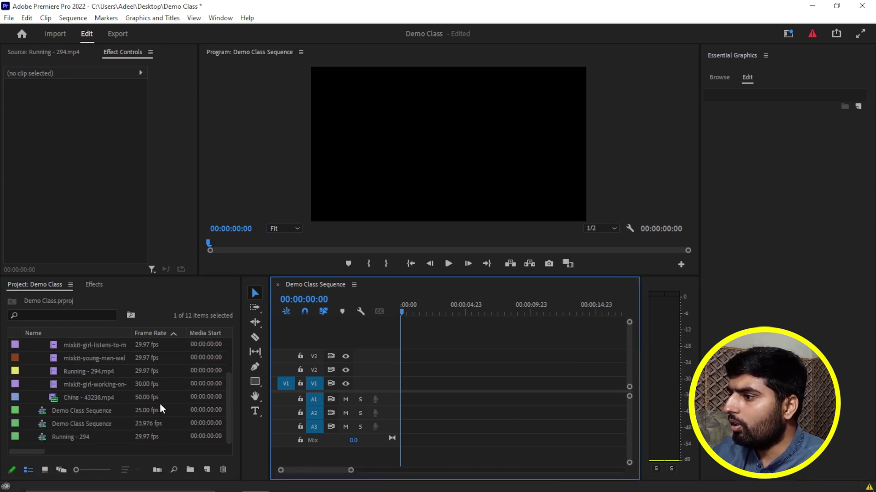
scroll(116, 387, up, 2)
click(30, 345)
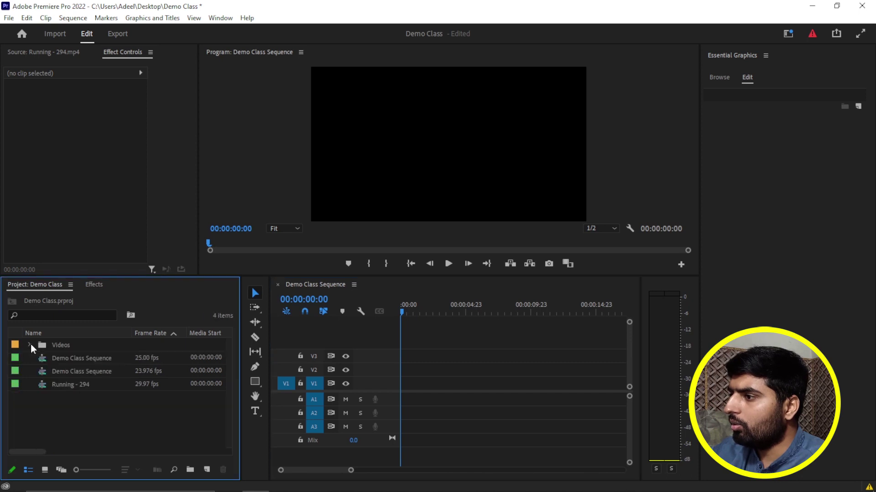
Import VID_20230115_150908.mp4 from Documents > Zapya > Video and place it, keeping existing settings
double_click(105, 406)
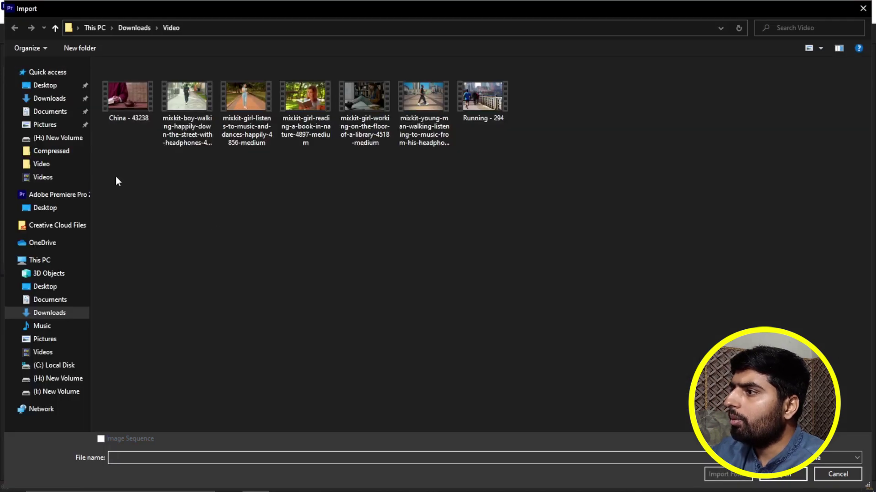
click(49, 112)
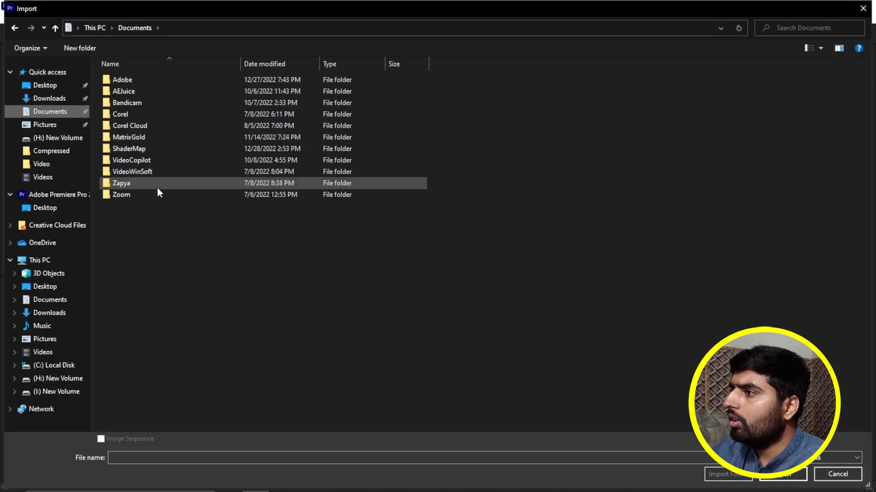
double_click(157, 187)
double_click(161, 171)
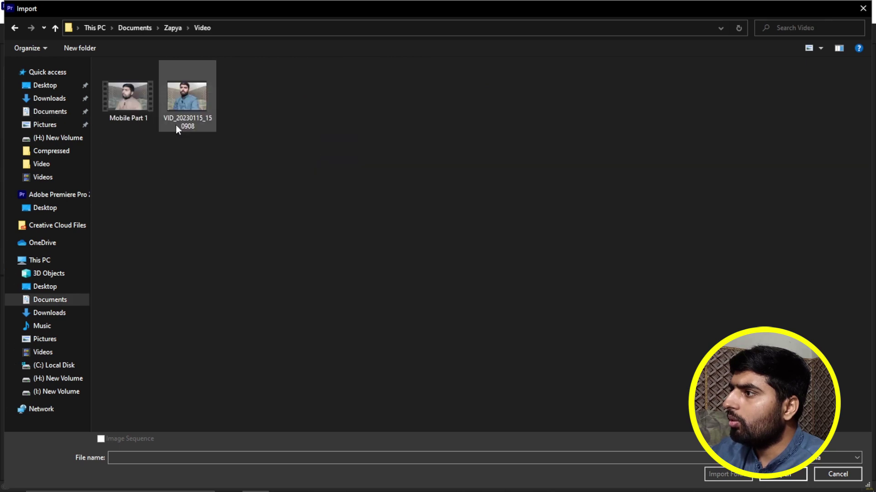
double_click(195, 105)
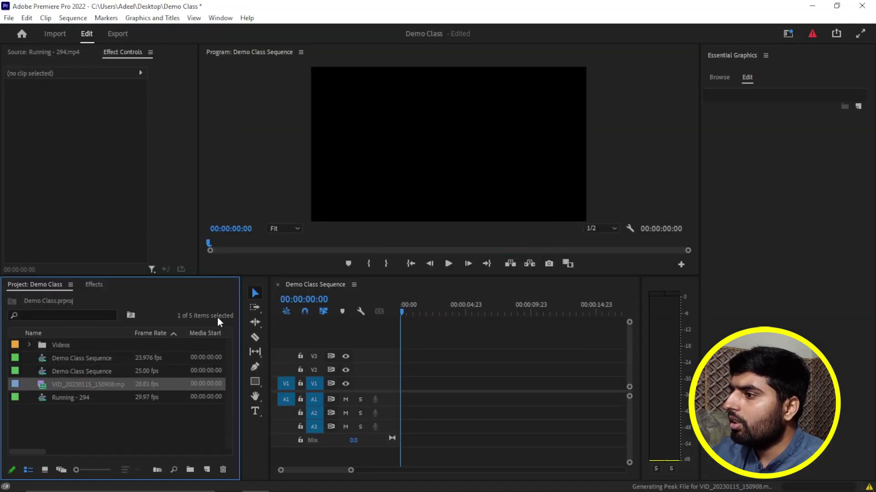
drag(43, 385, 408, 389)
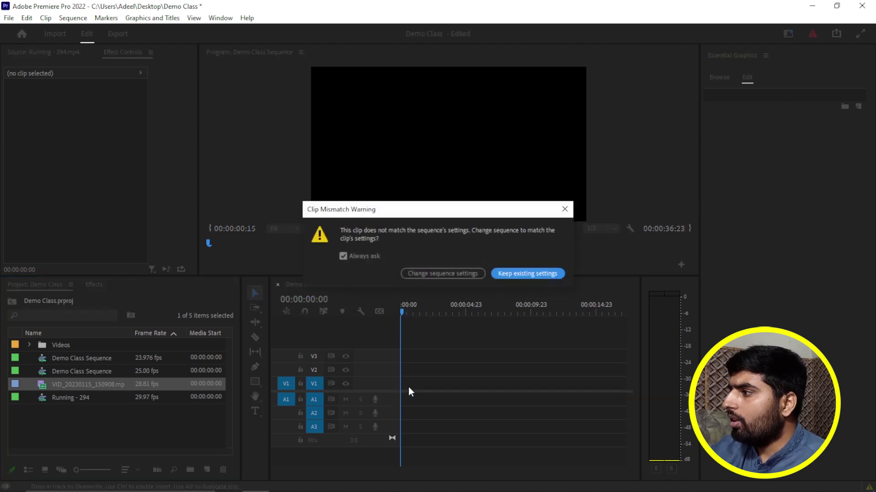
click(524, 276)
click(440, 382)
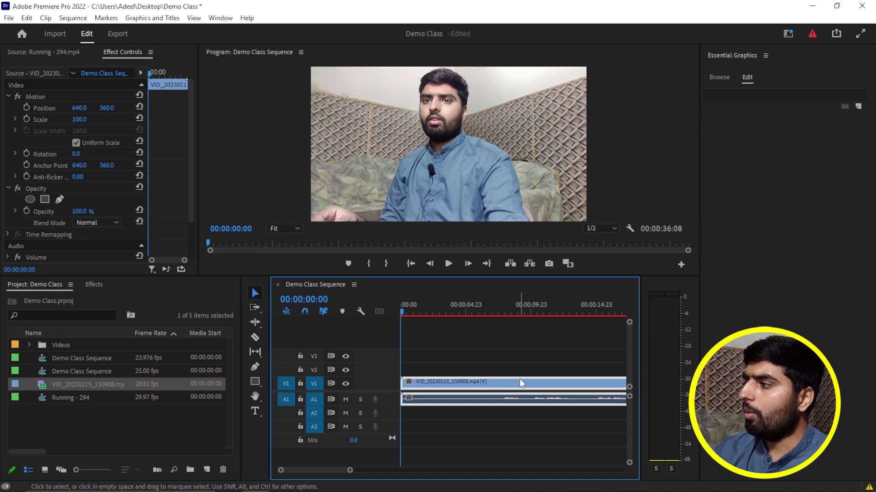
Widen the Program Monitor and timeline further, then reselect the webcam clip
drag(700, 326, 830, 327)
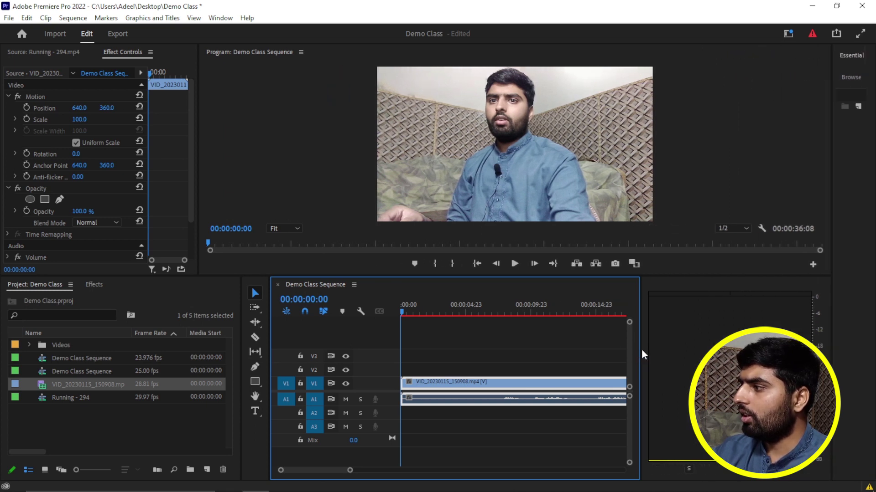
drag(641, 349, 774, 349)
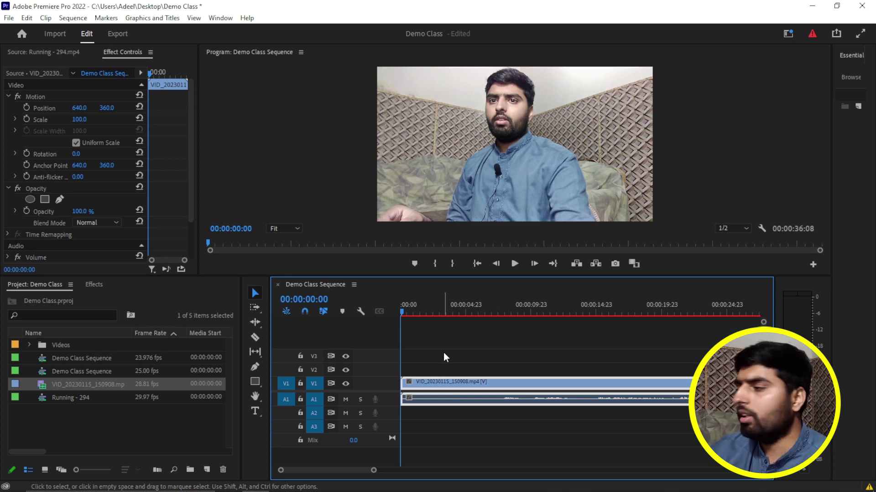
click(461, 370)
click(463, 381)
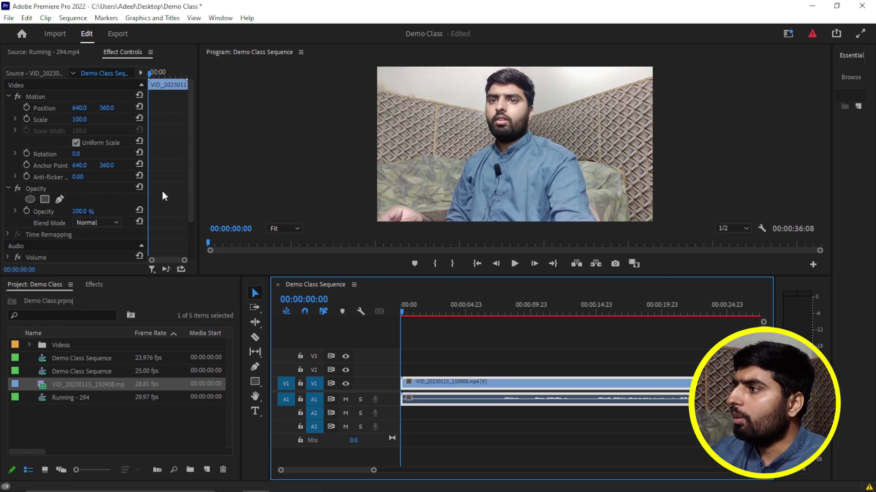
Open and widen the Text panel, then start a new transcription from its Transcript view
click(220, 18)
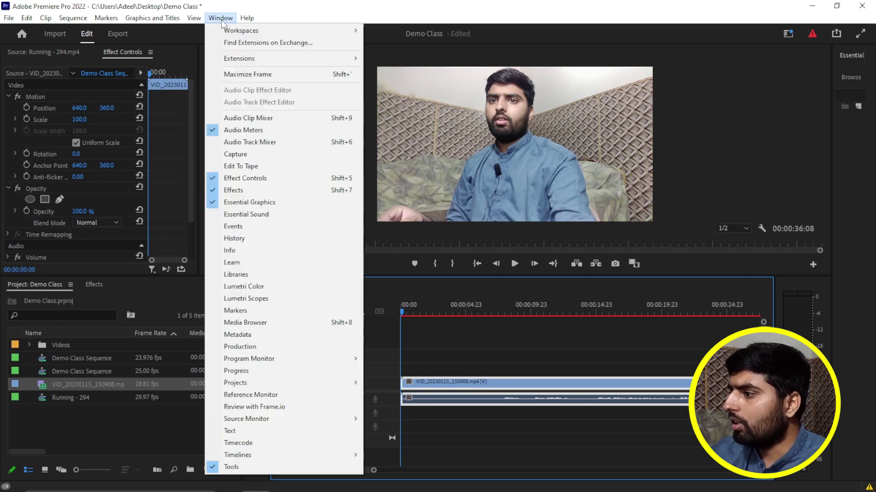
click(238, 432)
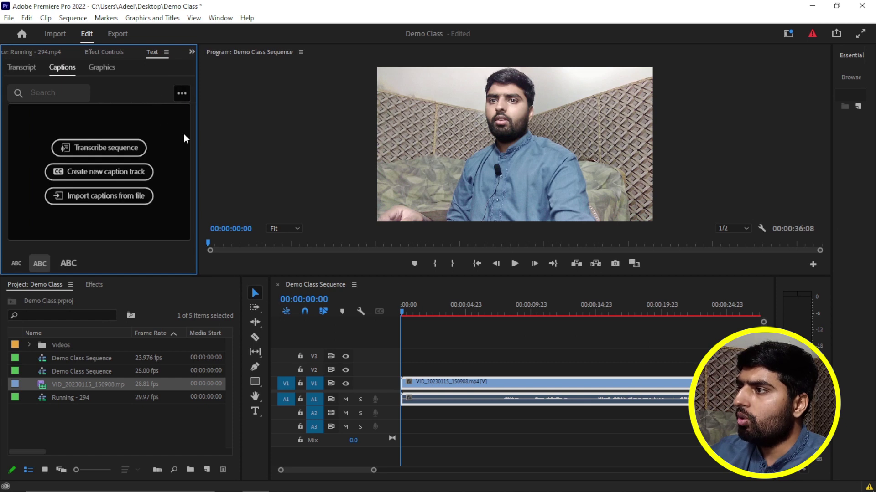
drag(198, 136, 333, 146)
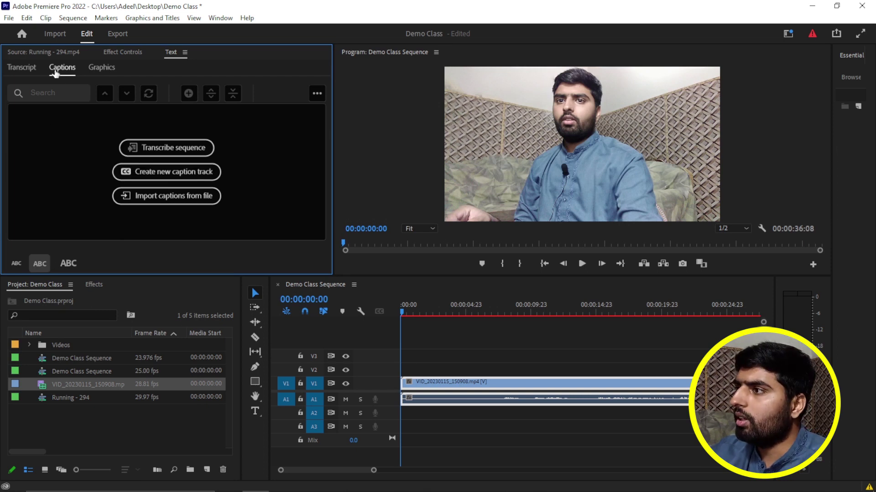
click(23, 70)
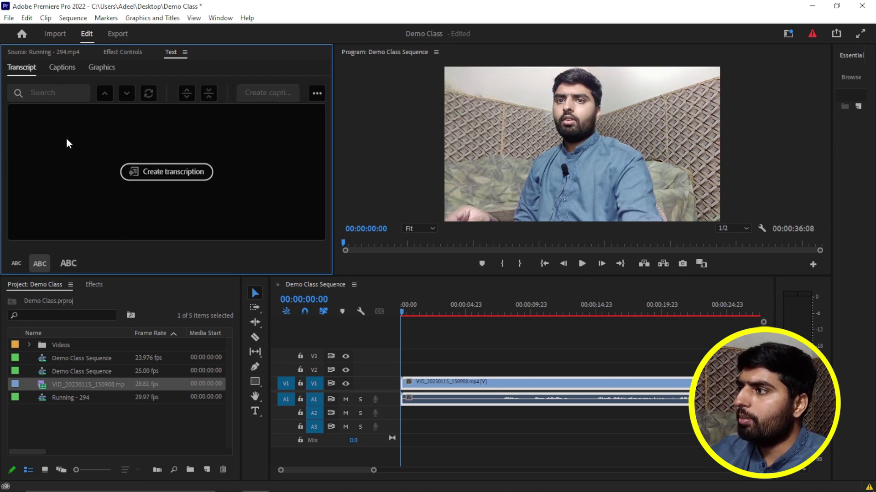
click(167, 173)
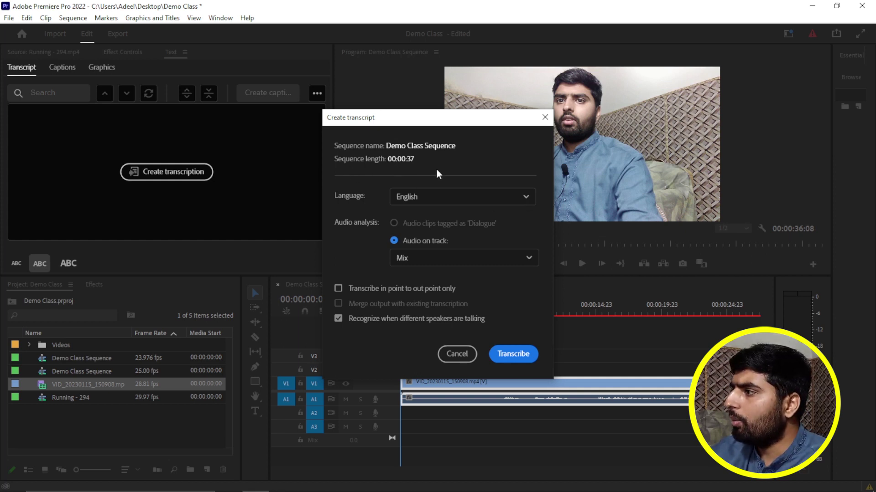
Browse the transcription languages and keep English
click(477, 197)
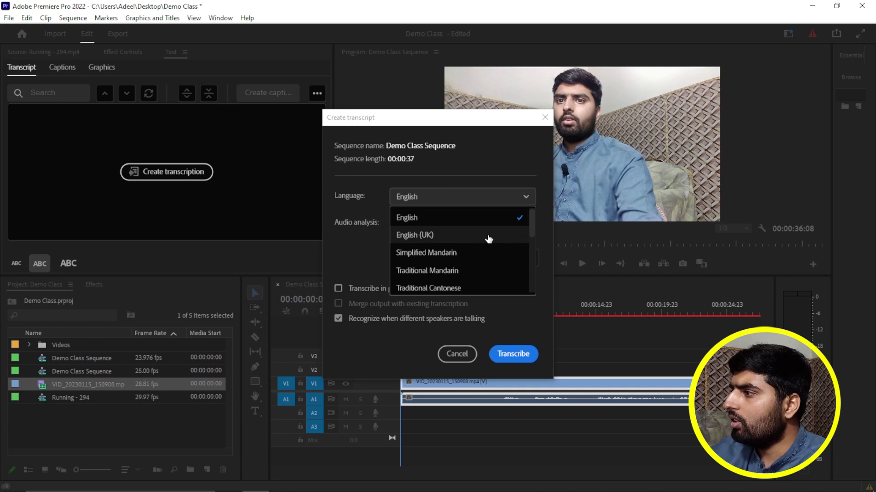
scroll(465, 255, down, 1)
scroll(466, 254, down, 2)
scroll(466, 255, down, 1)
scroll(466, 253, down, 2)
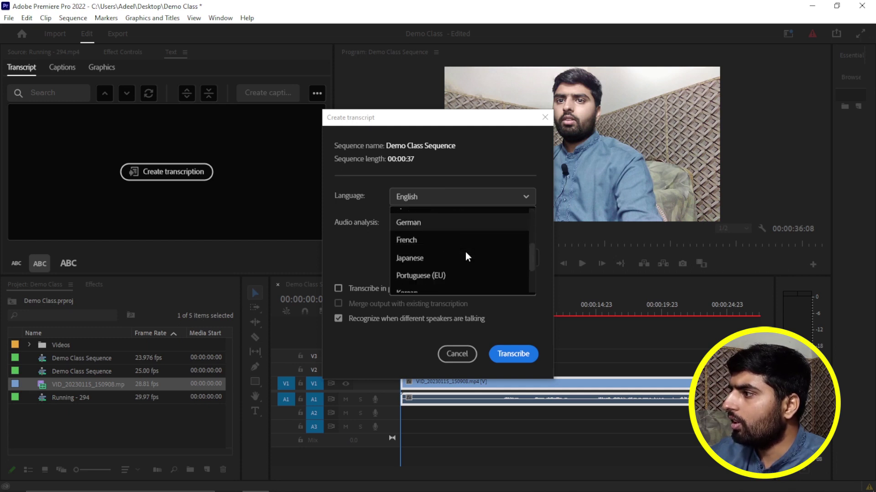
scroll(466, 253, down, 1)
scroll(466, 253, down, 1)
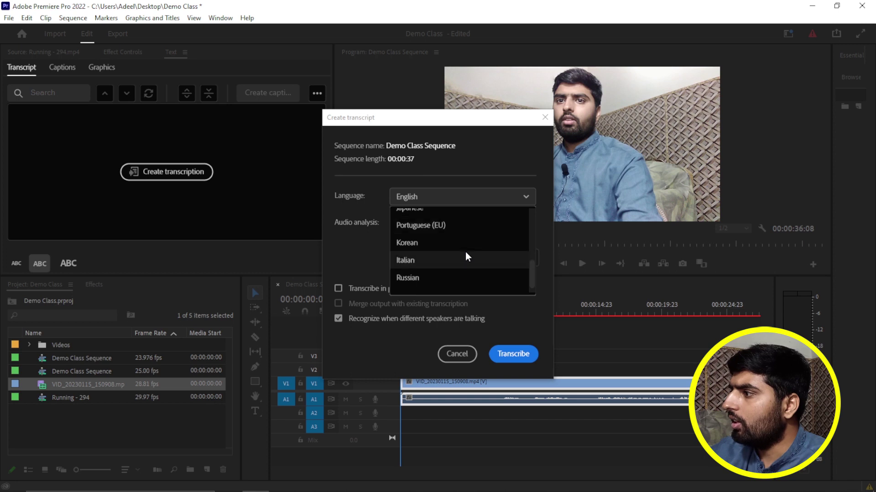
scroll(465, 254, down, 1)
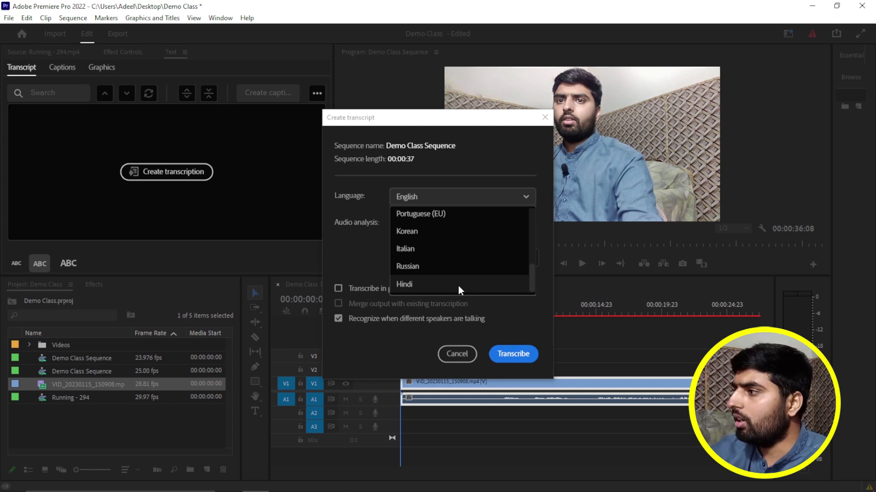
scroll(455, 272, up, 3)
scroll(444, 256, up, 2)
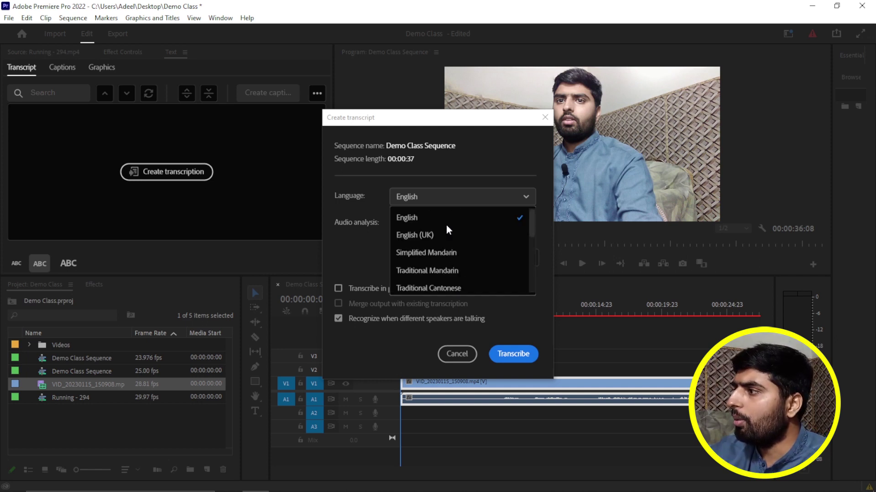
click(469, 219)
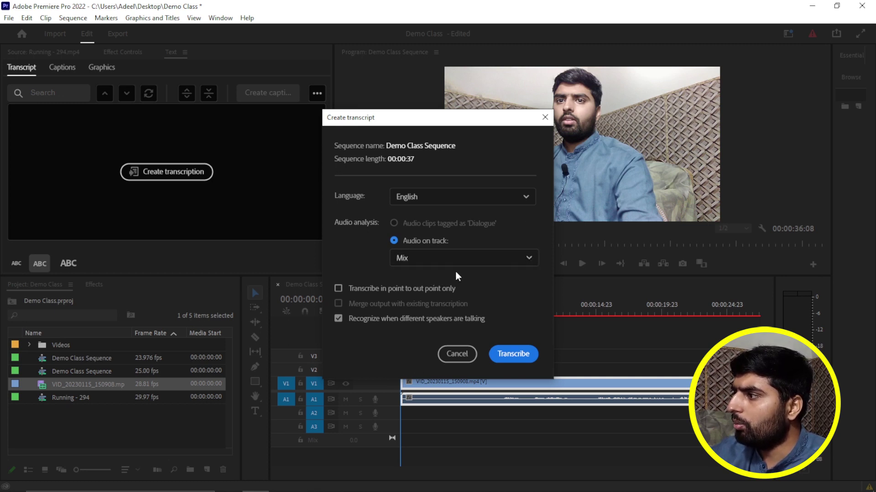
Keep Mix as the analysed audio and transcribe the sequence
click(466, 261)
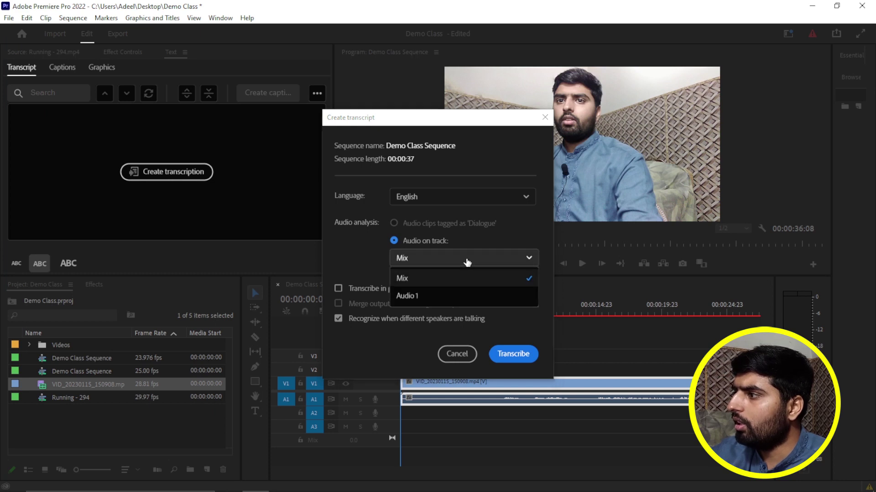
click(468, 278)
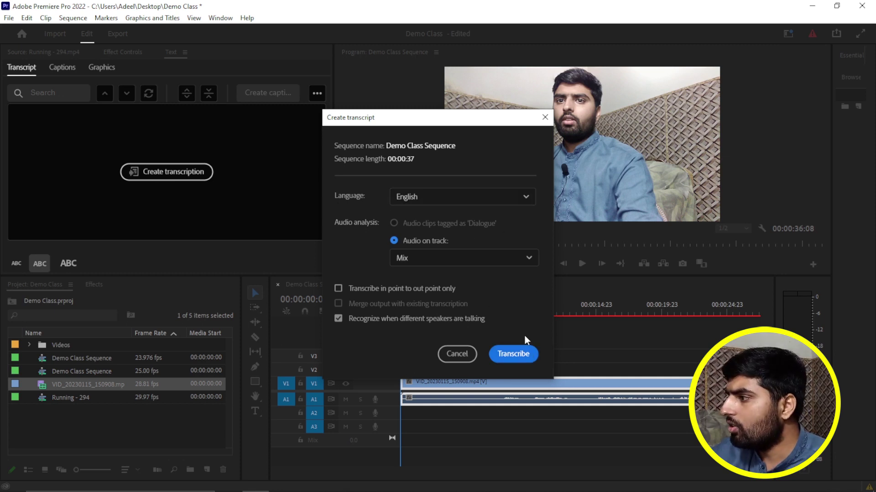
click(517, 355)
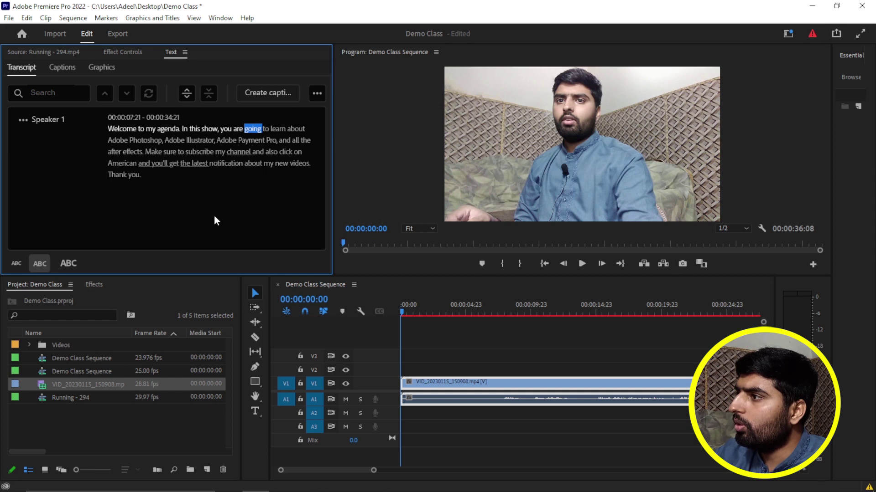
Replace 'agenda' with 'Channel' in the transcript and play back to check it
click(160, 135)
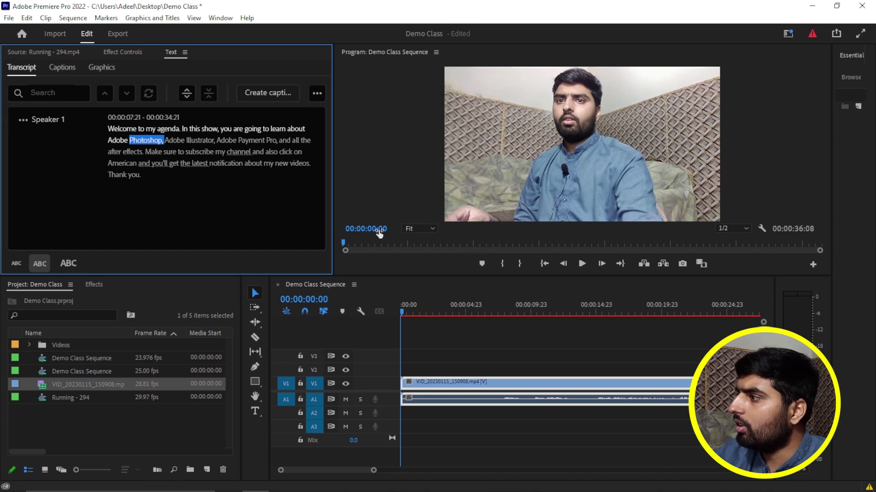
click(582, 264)
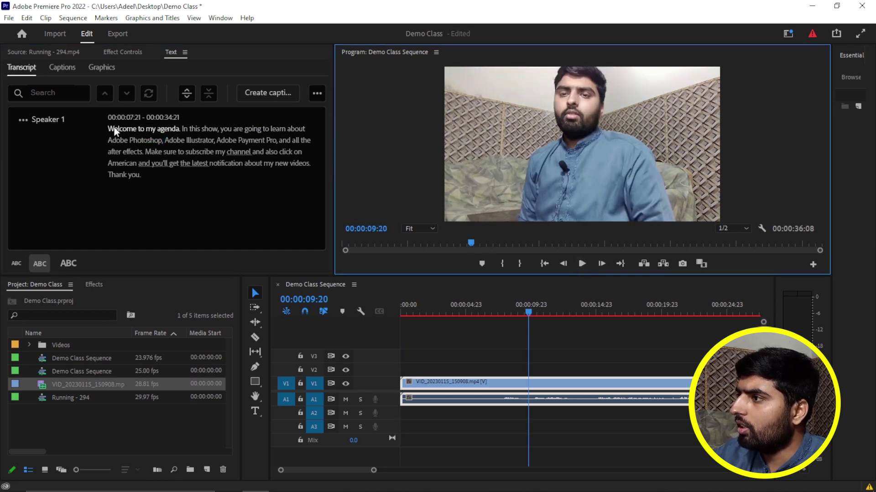
double_click(171, 130)
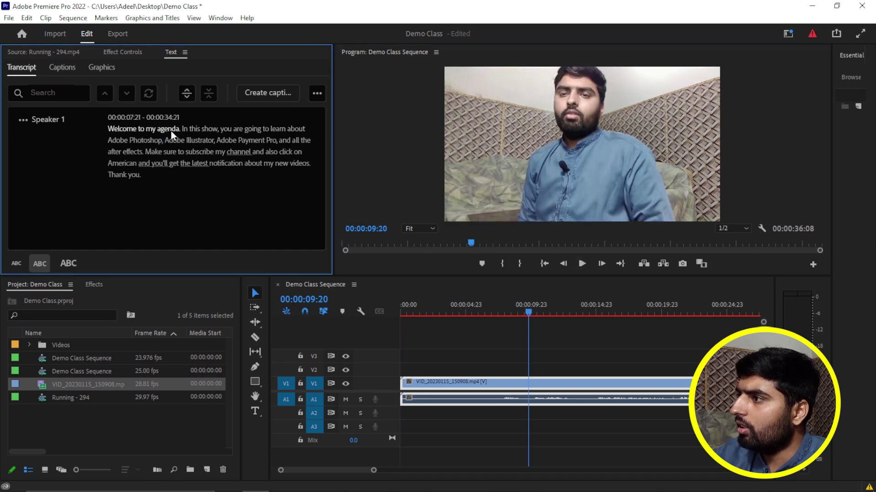
click(196, 131)
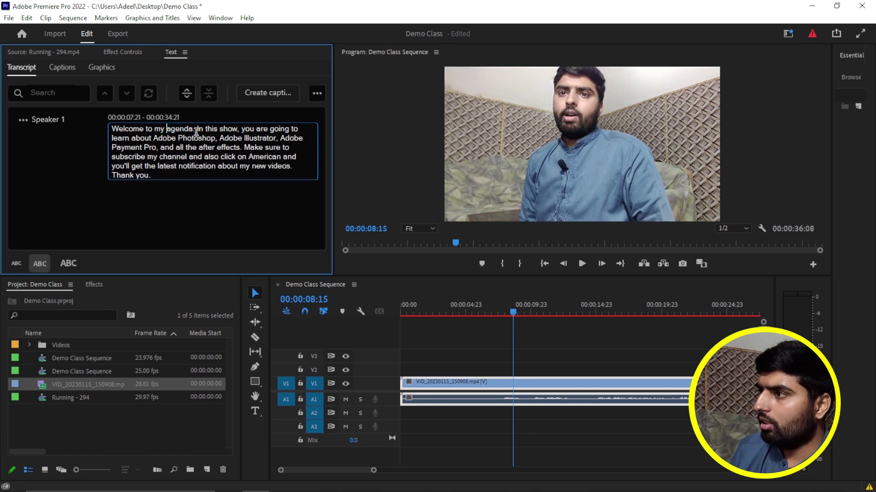
key(Left)
key(Left)
key(Left)
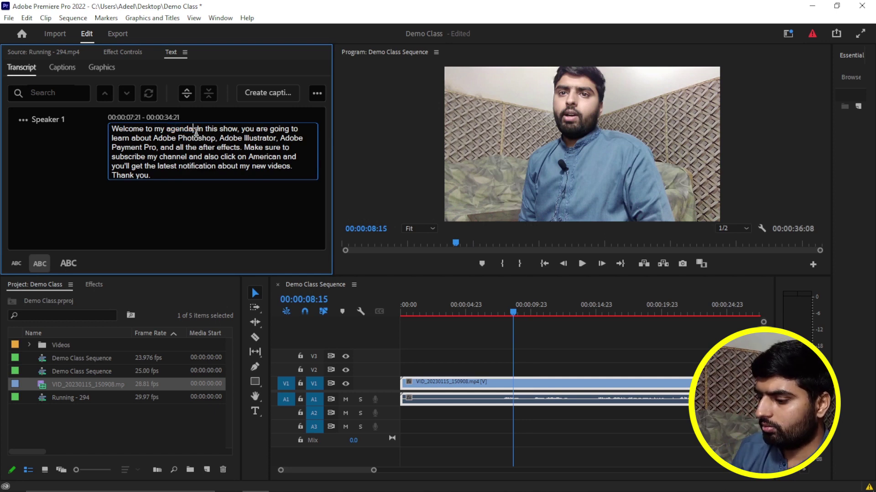
key(Delete)
key(Delete)
key(Delete)
key(BackSpace)
key(BackSpace)
key(BackSpace)
key(BackSpace)
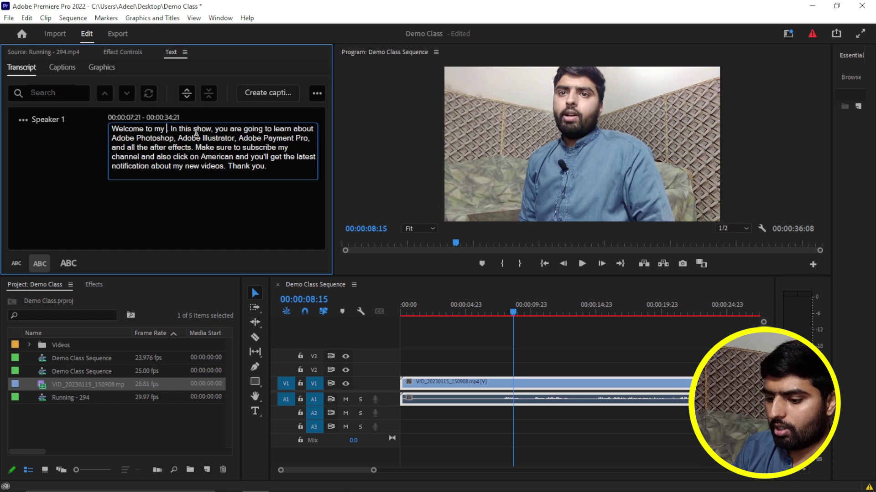
text(Channel)
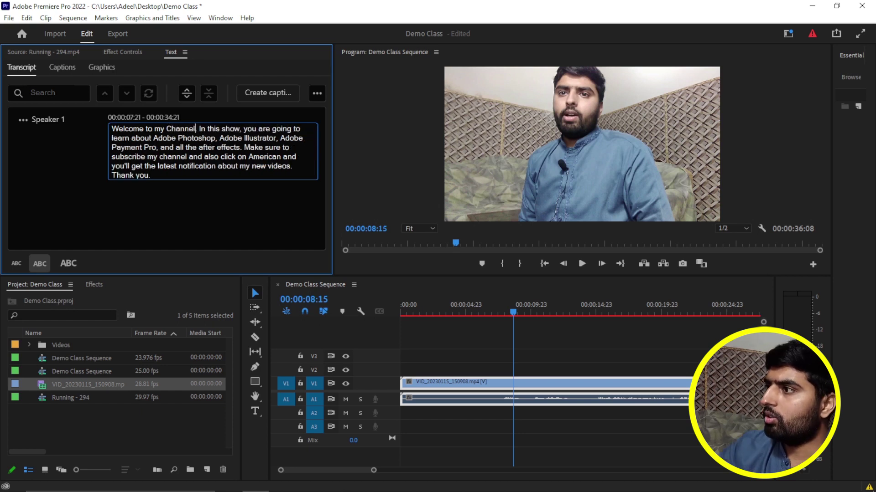
click(266, 207)
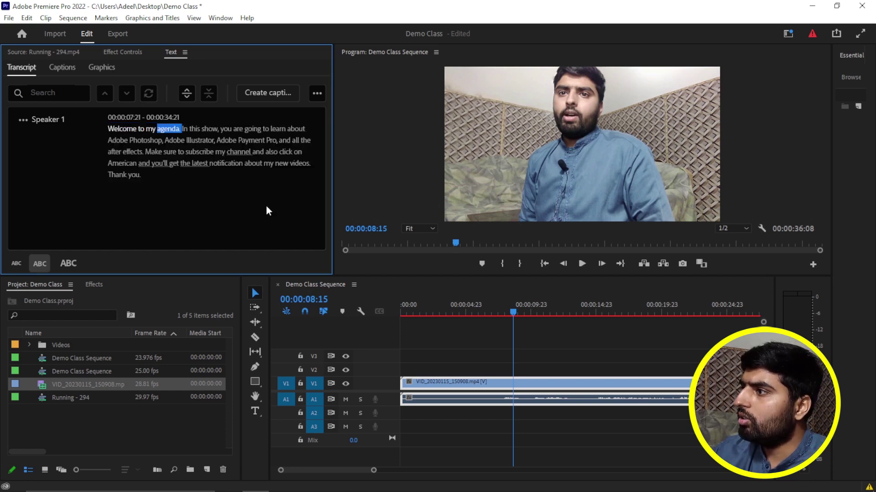
click(581, 263)
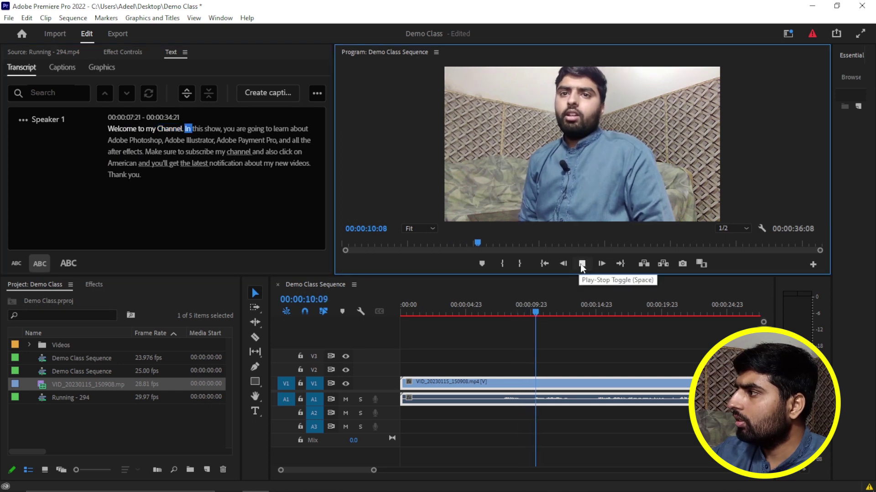
click(583, 264)
Retype the word 'show' as 'channel' and play the clip to verify
double_click(213, 128)
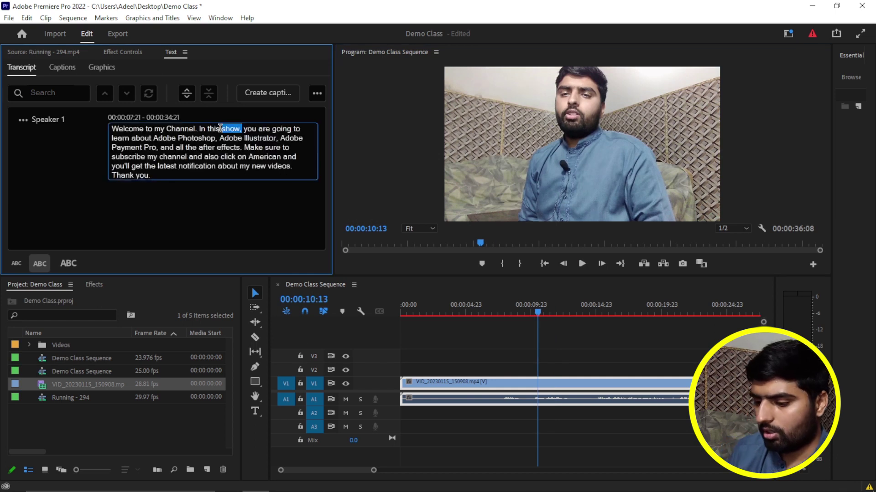
text(chqannel)
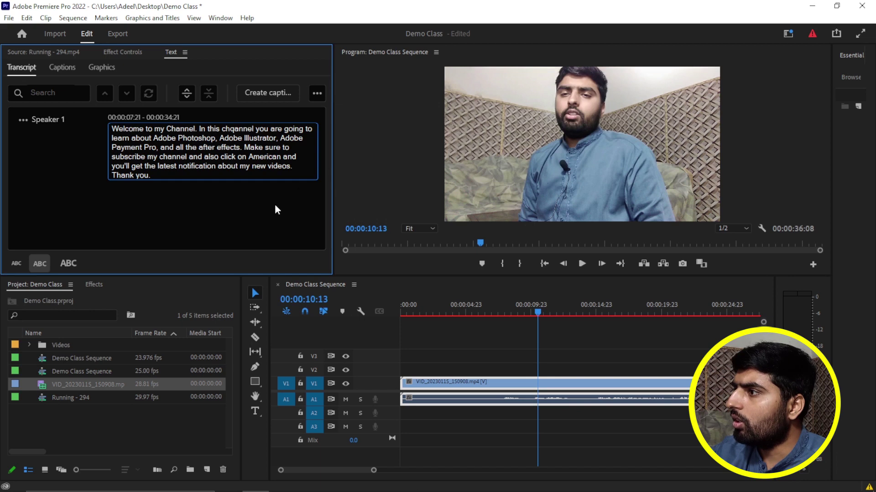
click(261, 216)
click(338, 229)
key(space)
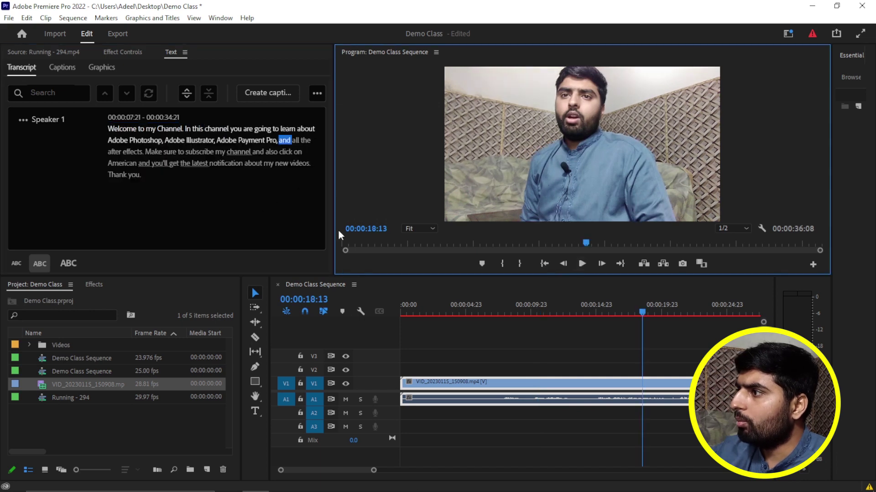
Correct 'Payment' to 'Premiere' in the transcript
double_click(251, 145)
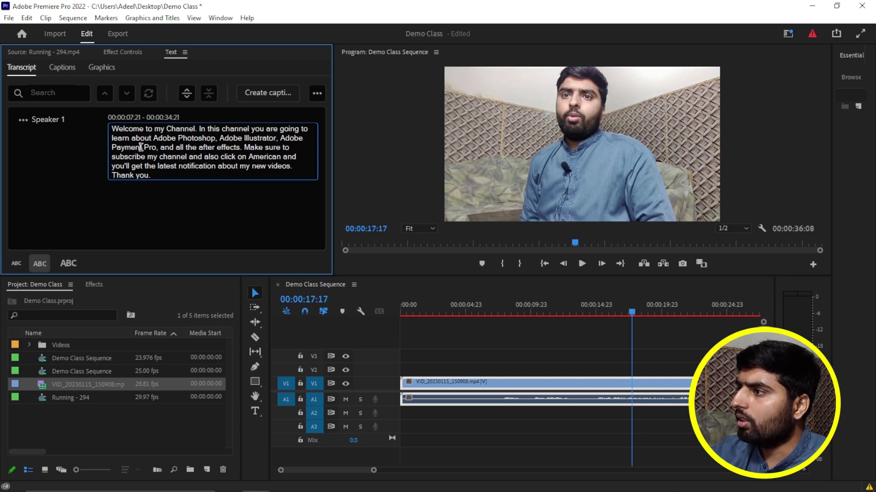
double_click(142, 145)
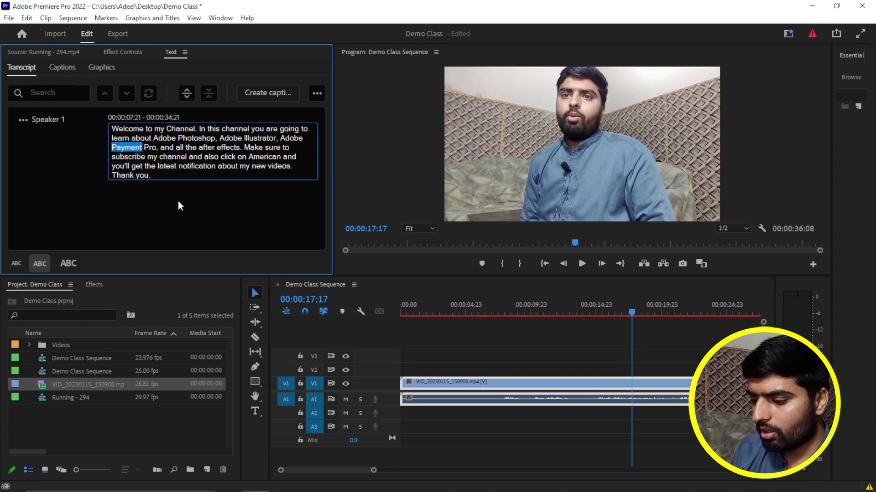
text(Premiere)
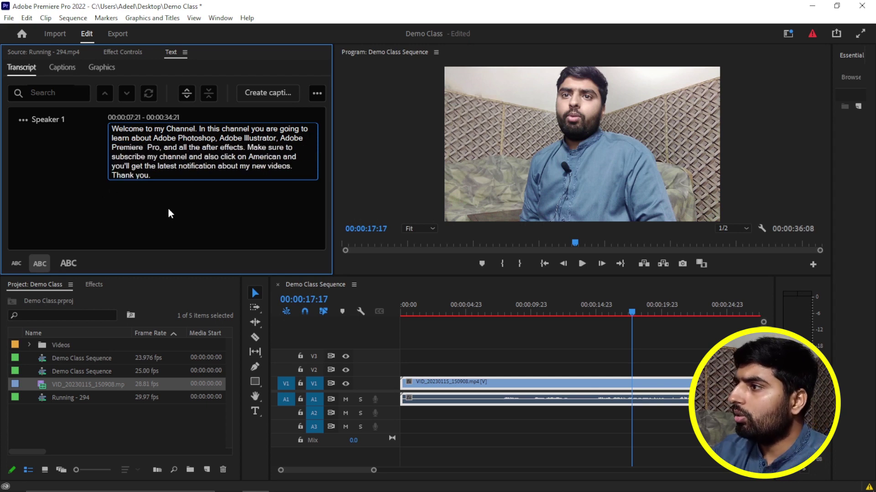
click(205, 222)
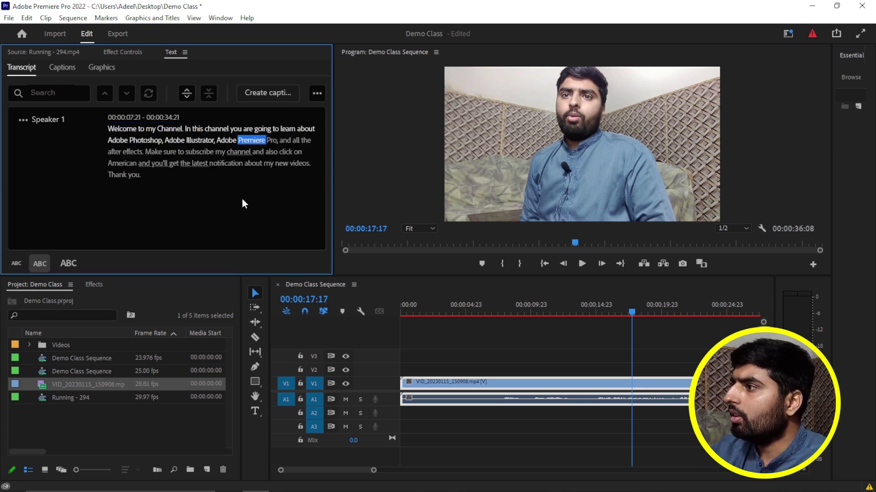
Delete the extra word 'the' before 'after effects'
double_click(306, 141)
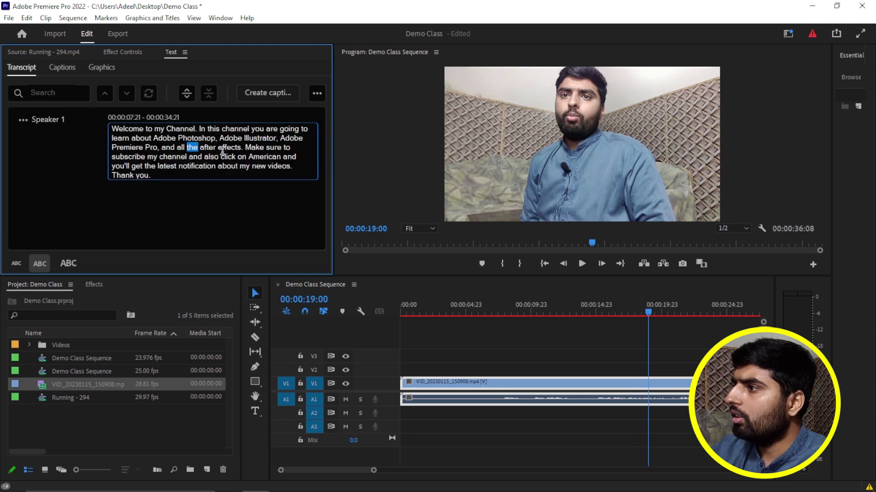
key(BackSpace)
click(206, 237)
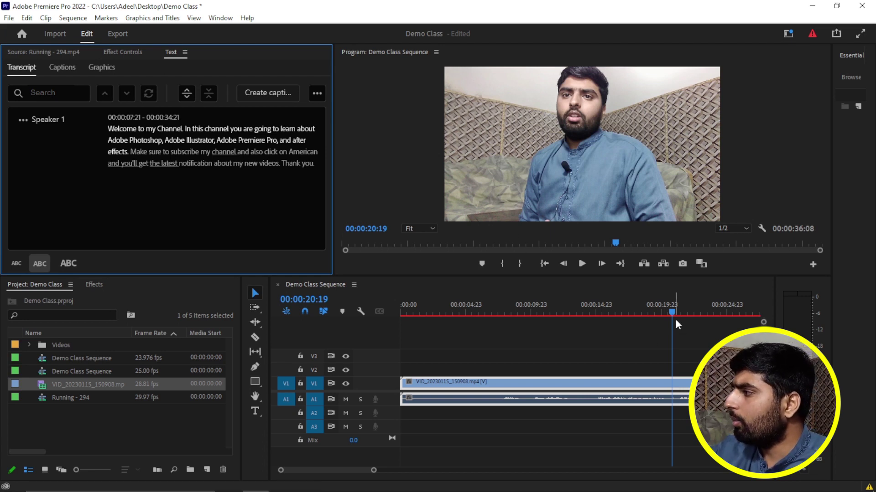
Return the playhead to the start and create captions with the default Subtitle preset
drag(674, 321, 318, 329)
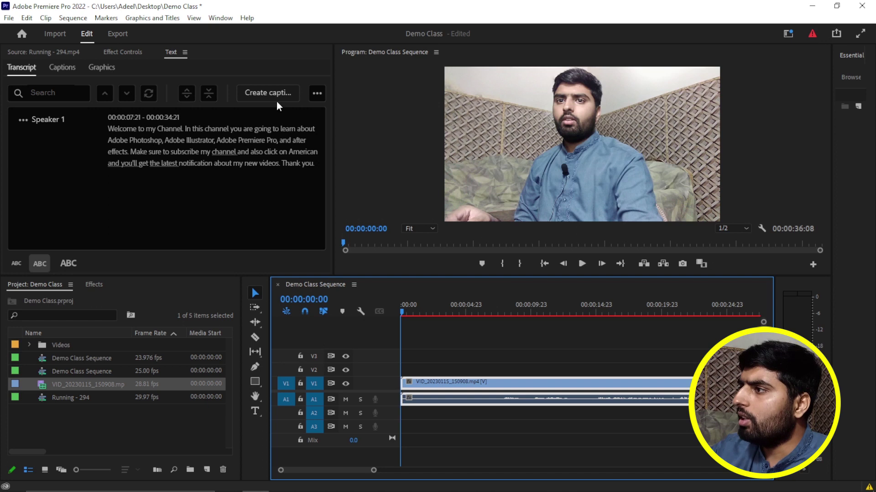
click(263, 95)
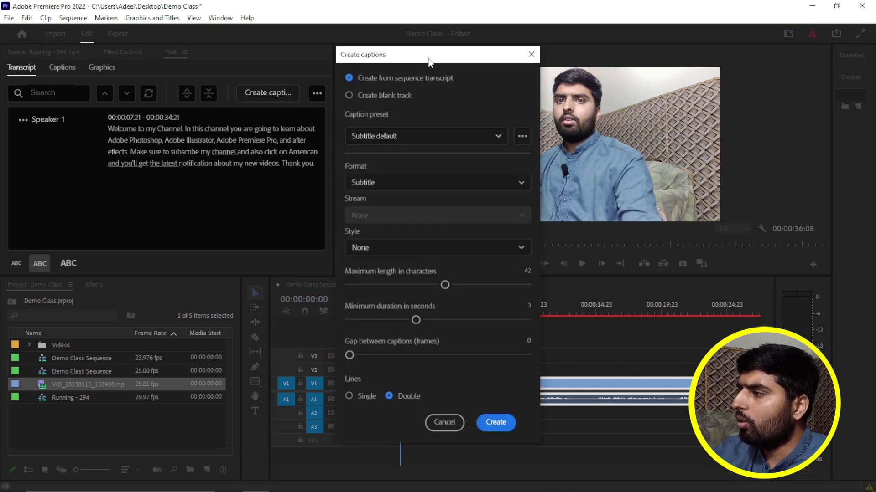
drag(429, 59, 426, 55)
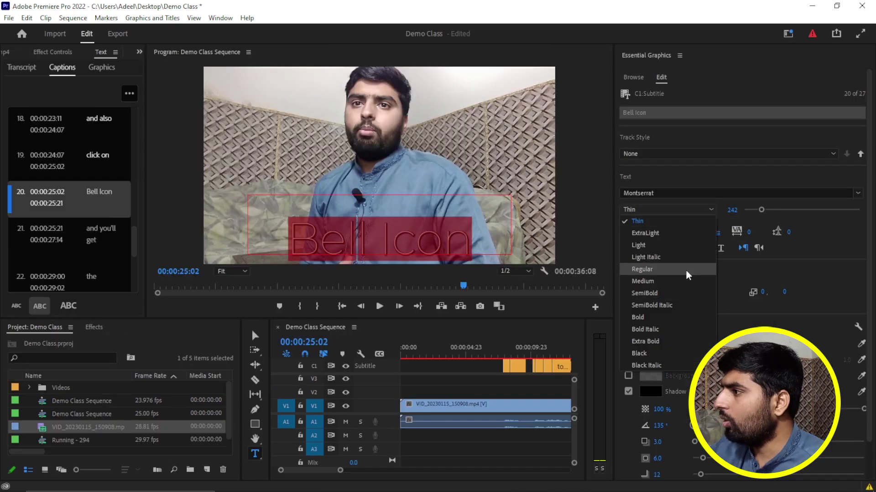
click(714, 271)
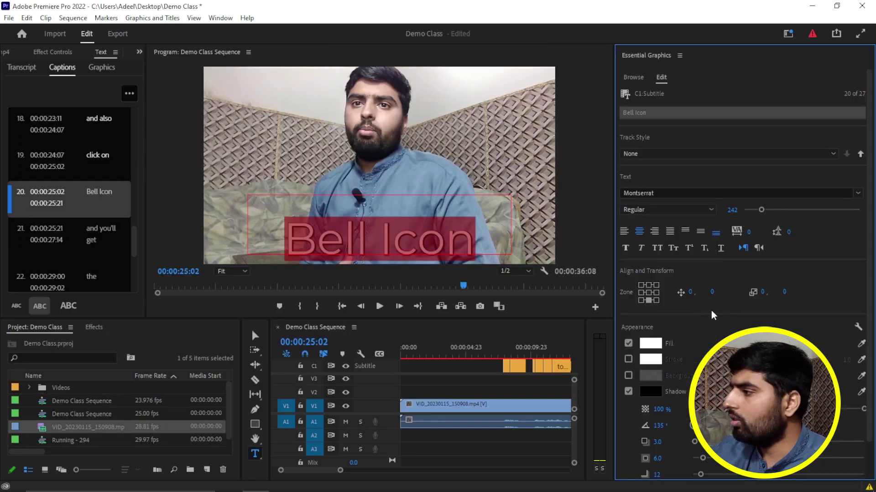
Turn off the shadow on the Bell Icon caption text
click(628, 392)
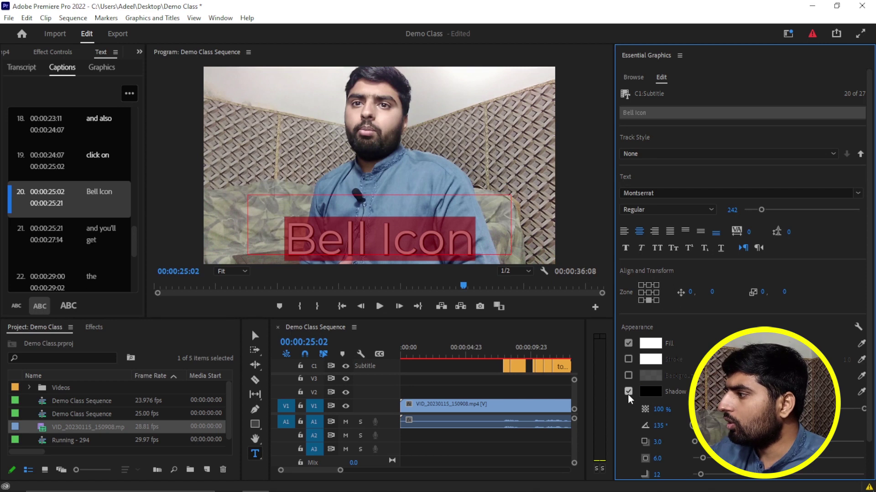
click(628, 393)
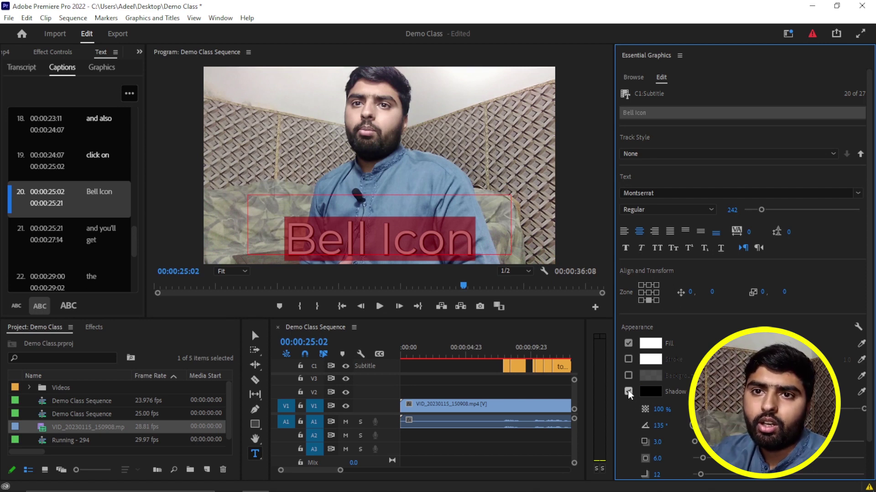
click(628, 392)
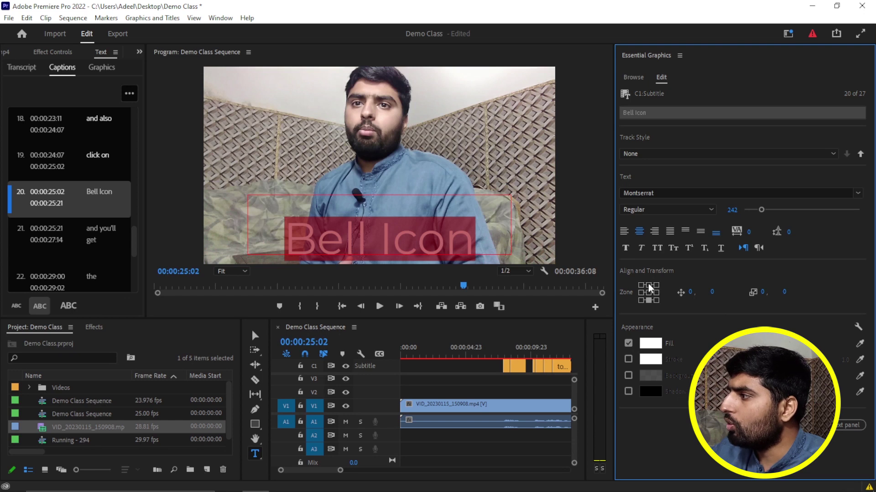
Try several Zone positions, settle on bottom centre, shrink the font to 208, and apply All Caps
click(649, 285)
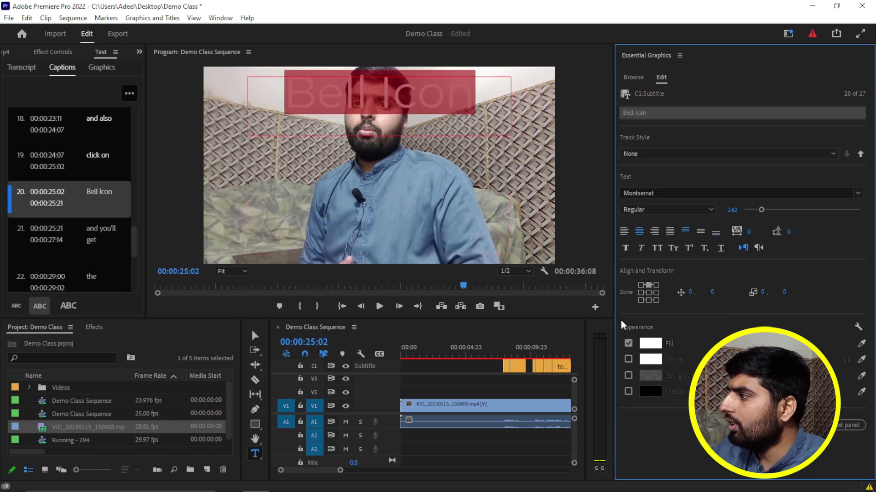
click(648, 292)
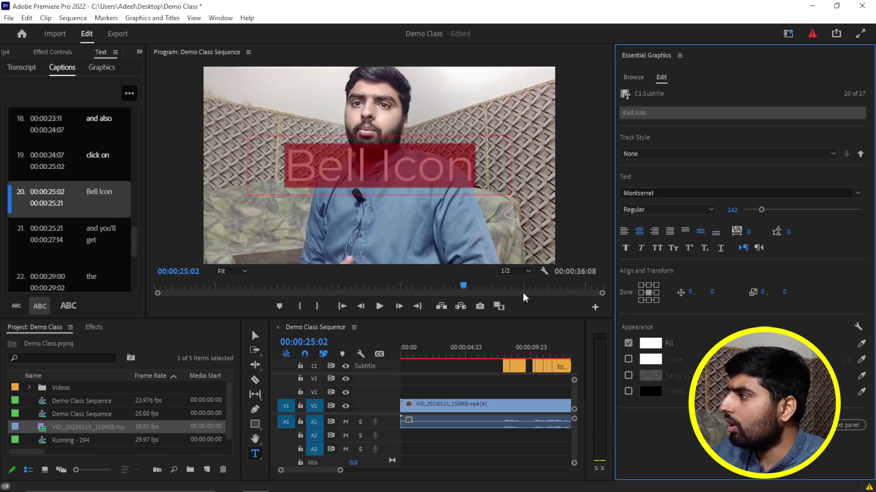
click(649, 300)
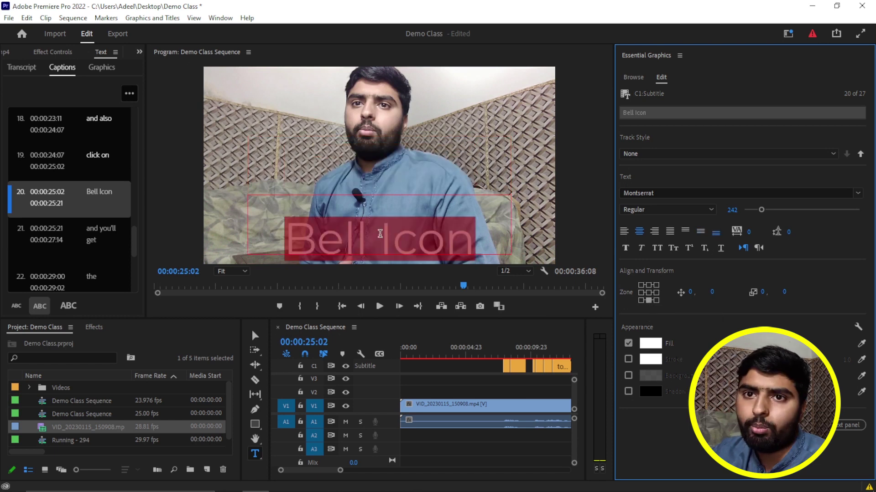
click(641, 292)
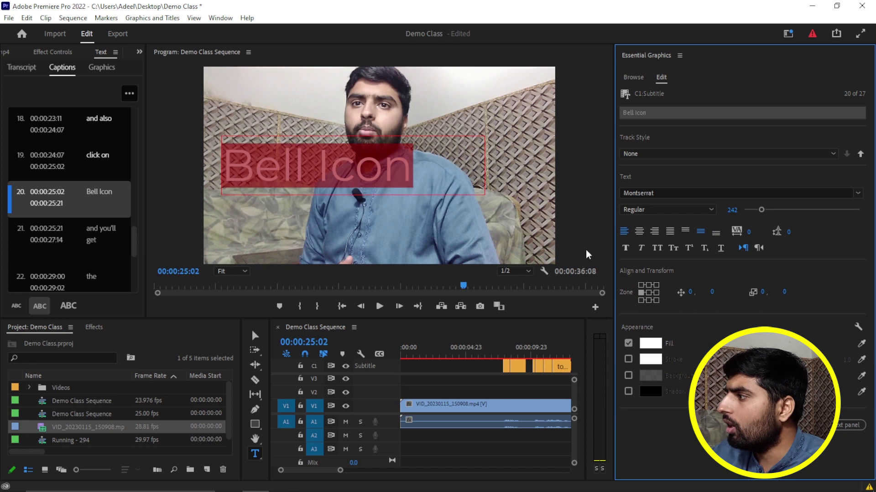
click(648, 292)
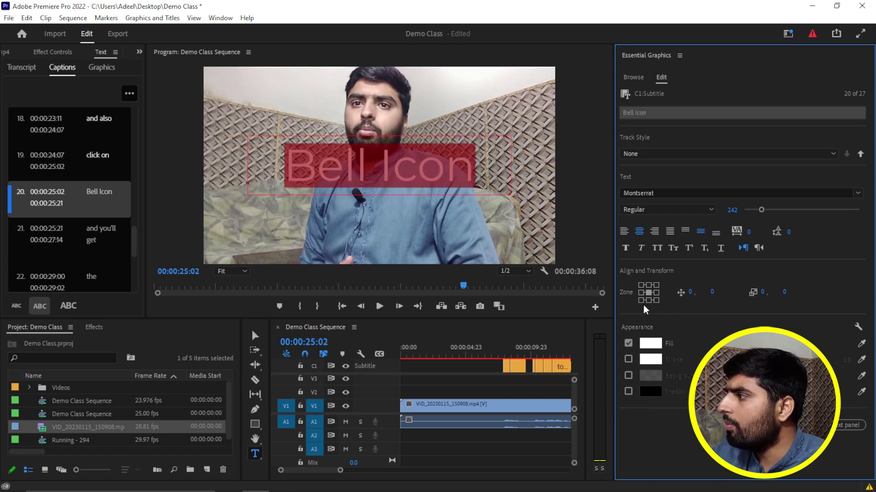
click(649, 300)
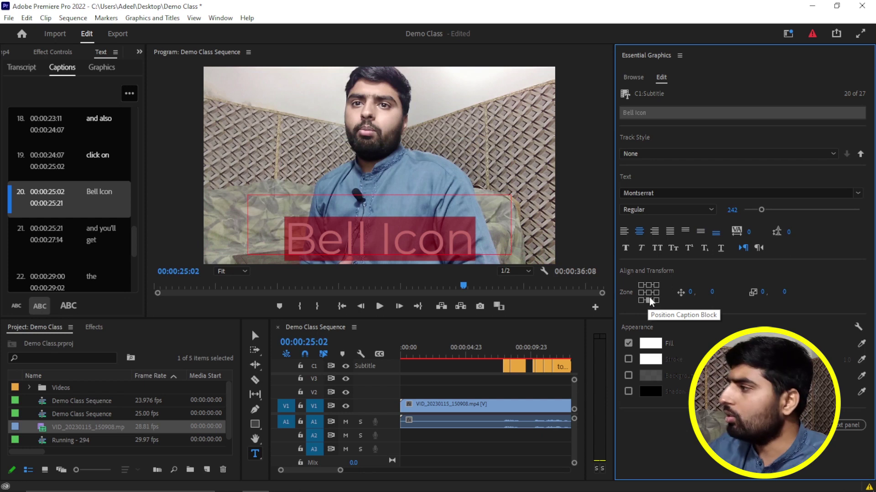
drag(729, 210, 711, 211)
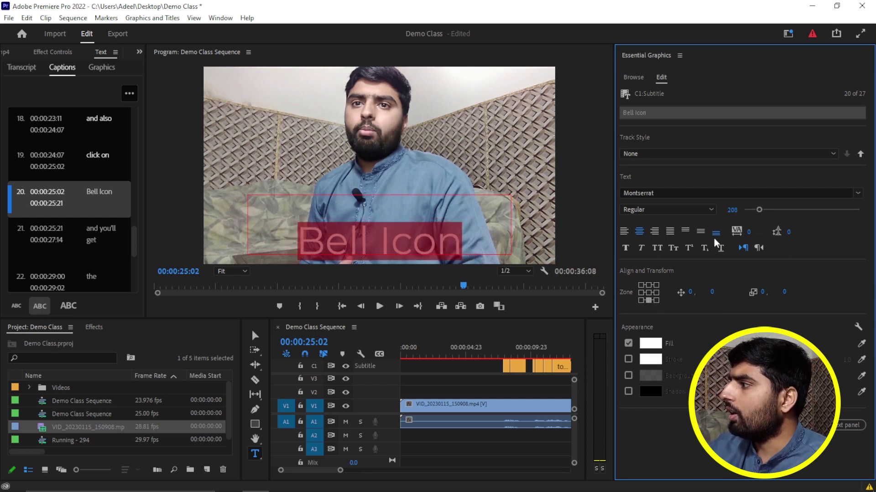
click(657, 250)
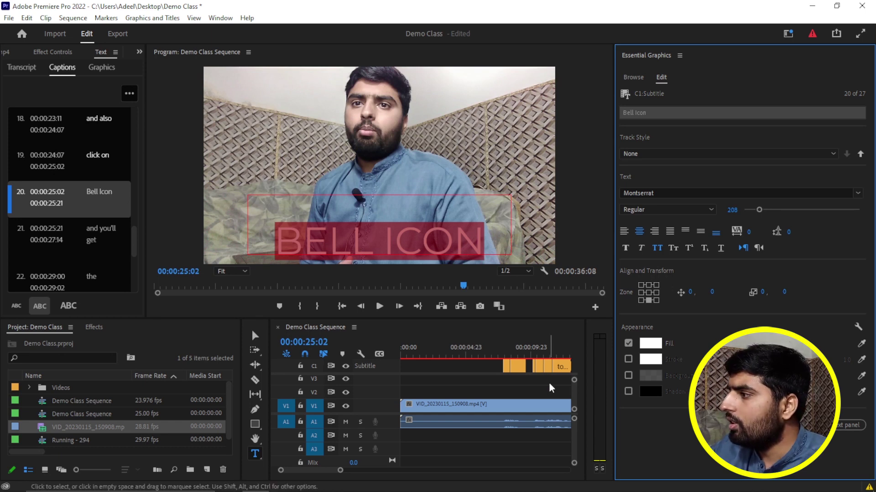
Play forward in the Program Monitor to the 'and you'll get' caption
click(465, 287)
key(space)
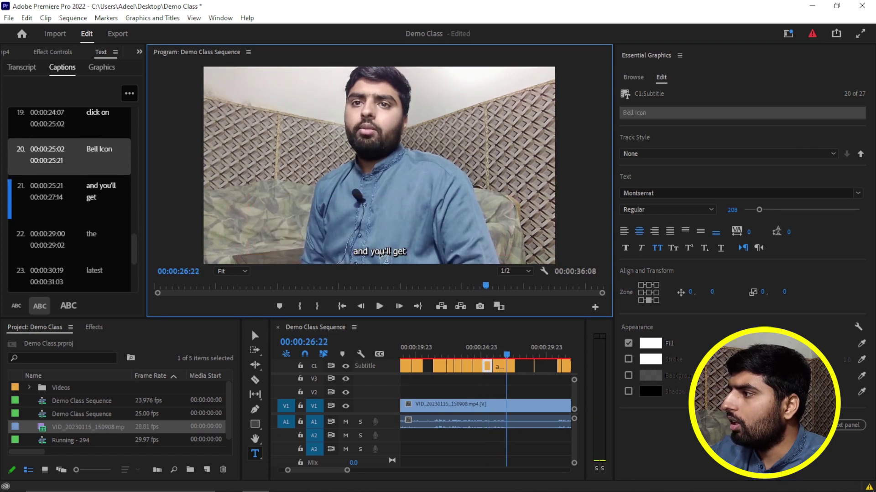
Select all of the 'and you'll get' caption text in the monitor with the Type Tool
click(387, 251)
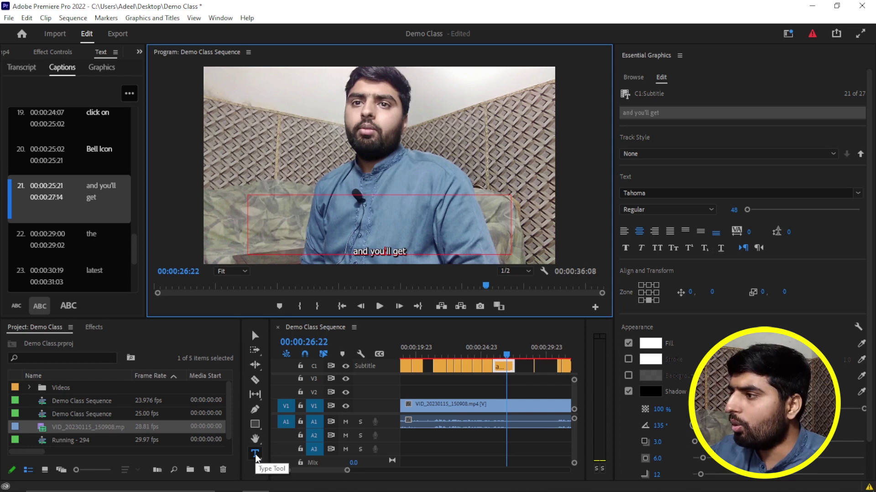
click(255, 336)
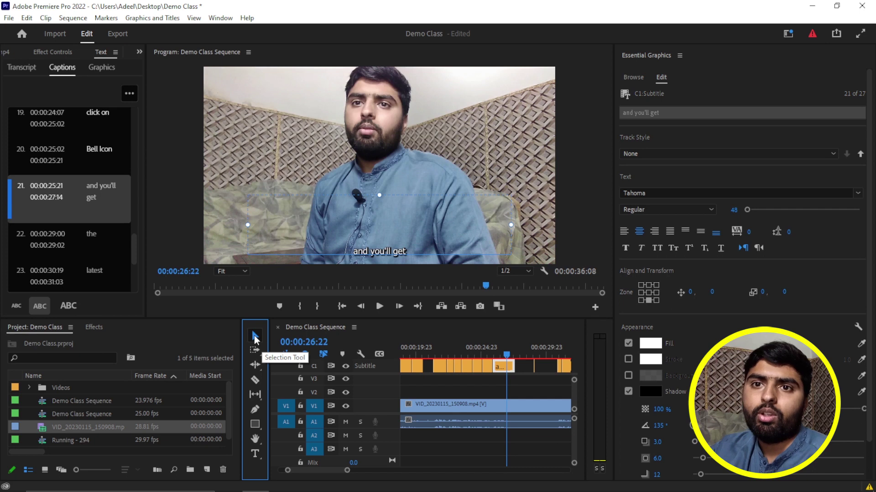
click(255, 454)
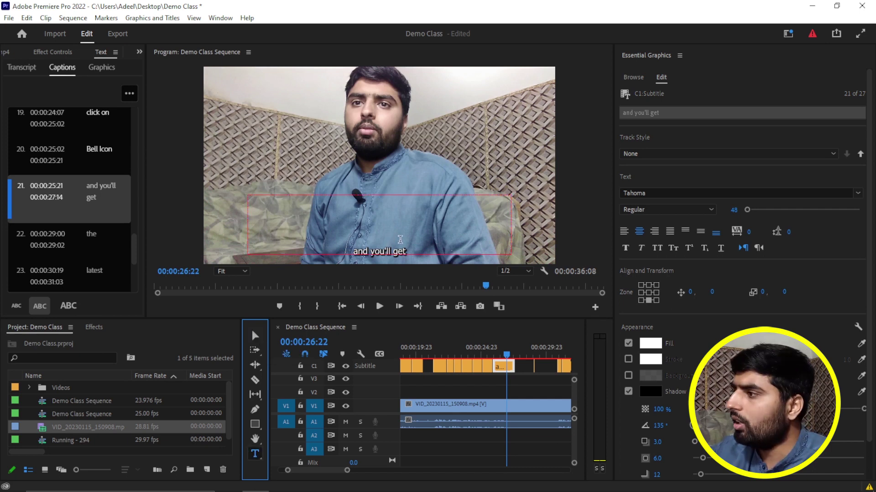
click(405, 245)
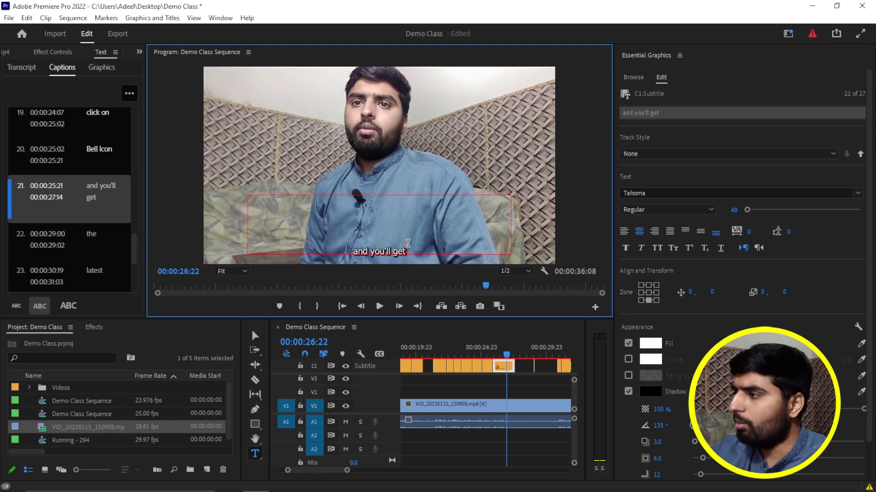
key(ctrl+a)
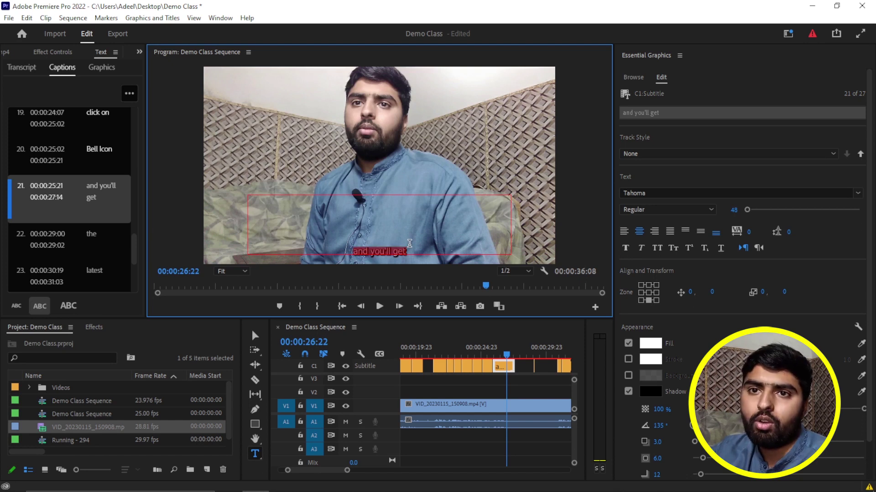
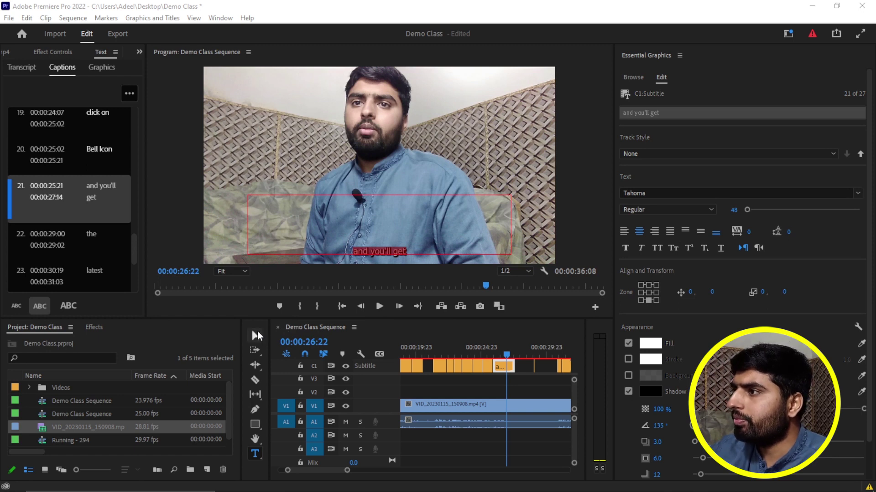
Show the sequence transcript, then cancel Create captions after adjusting the maximum caption length
click(257, 331)
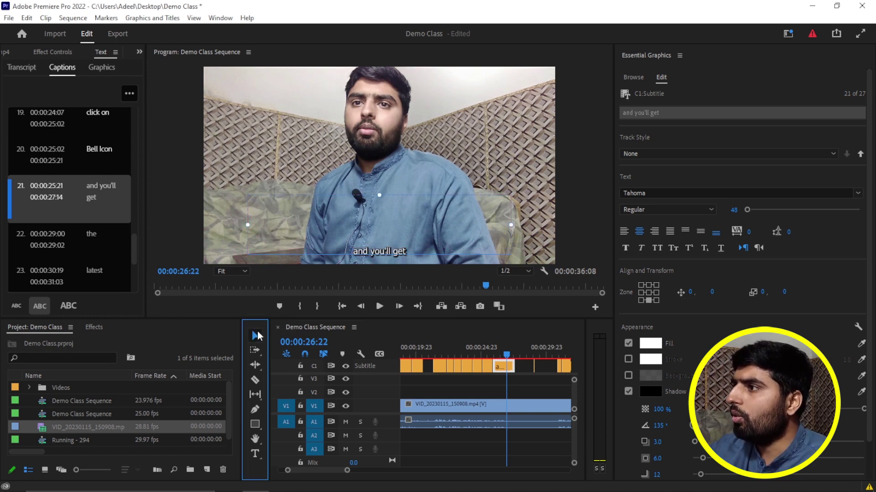
click(102, 69)
click(23, 67)
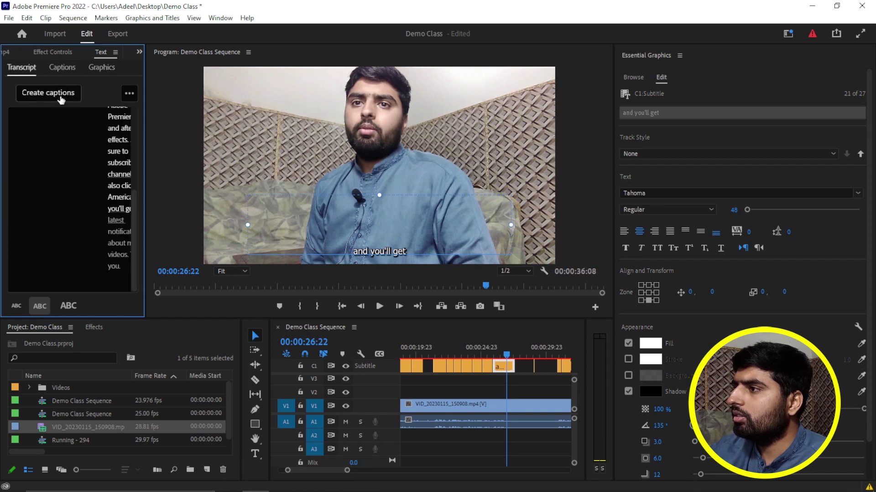
click(60, 96)
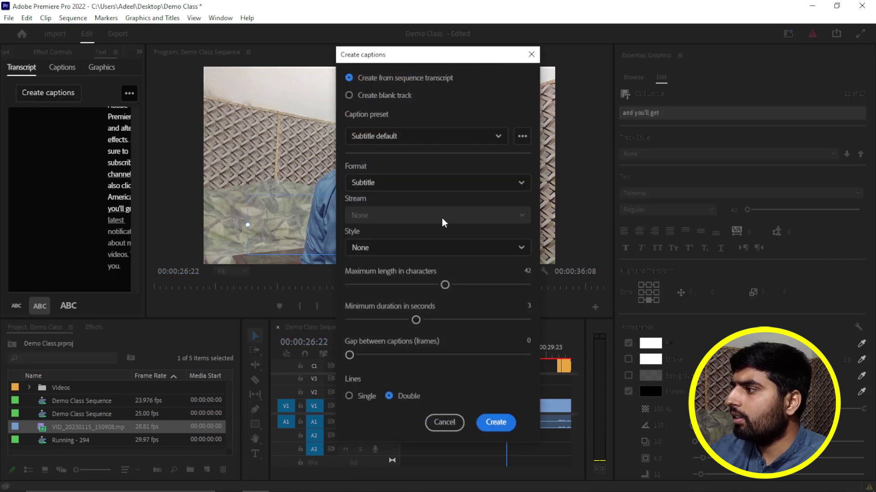
mouse_move(445, 285)
mouse_down()
mouse_move(488, 286)
mouse_move(391, 285)
mouse_up()
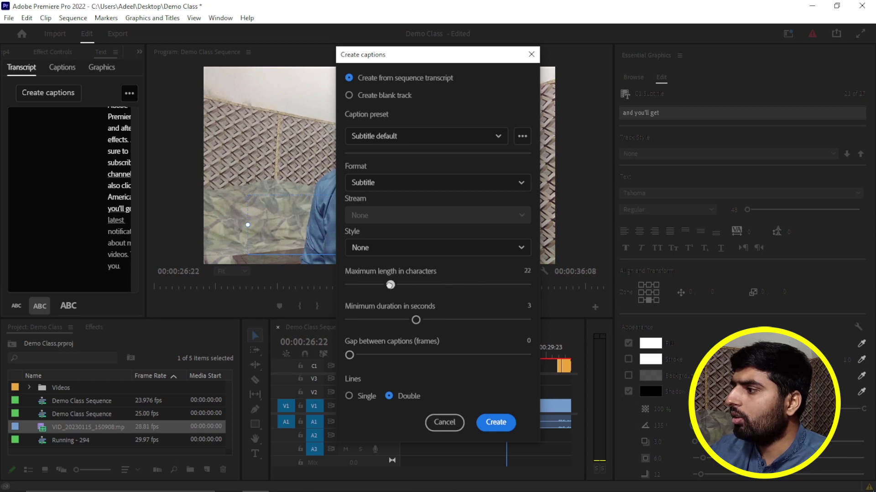
click(444, 423)
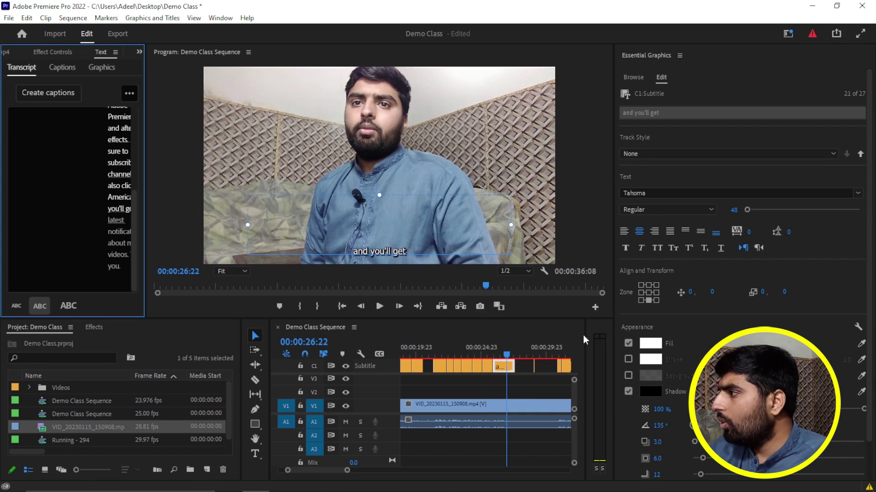
Close the Essential Graphics panel, widen the Program monitor, and select the sequence clips
click(680, 55)
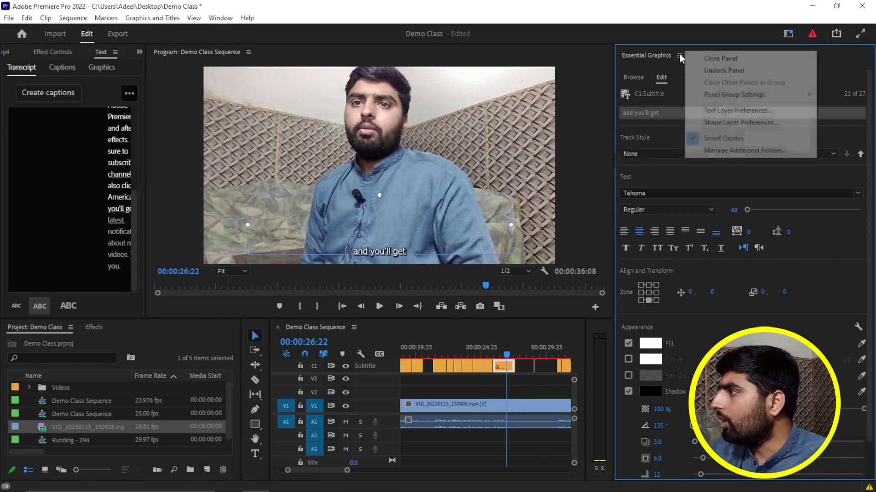
click(711, 59)
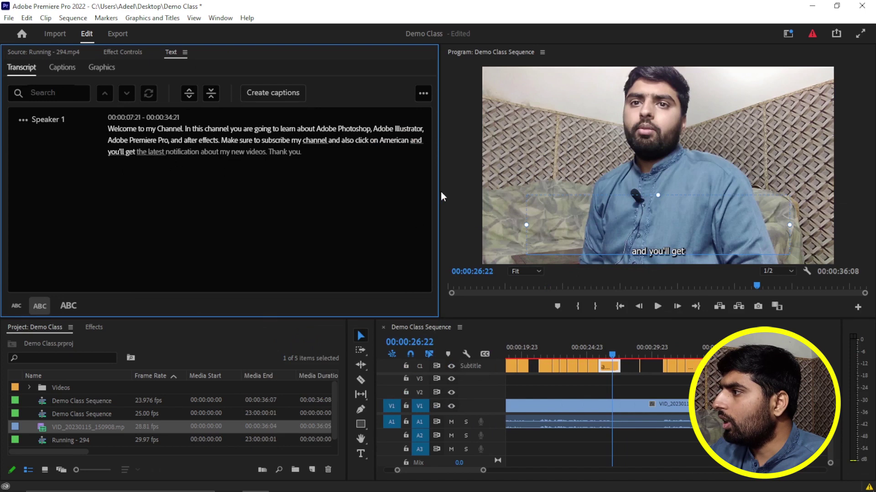
drag(439, 196, 131, 212)
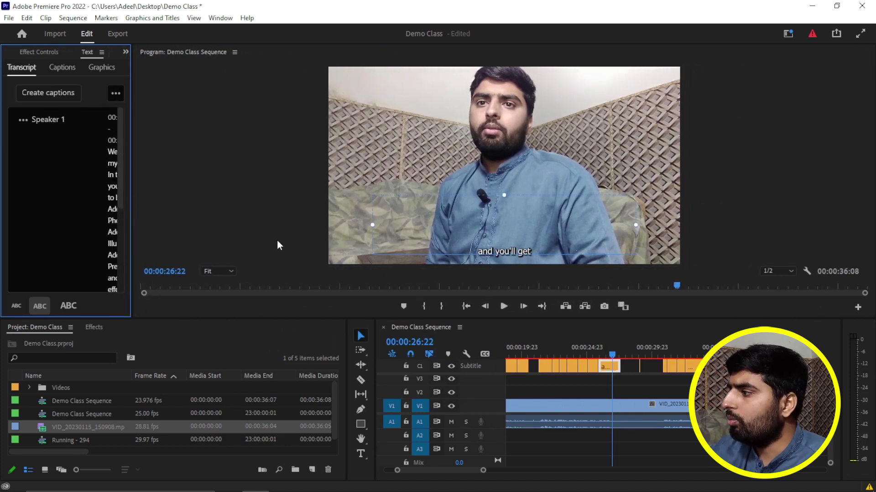
click(570, 406)
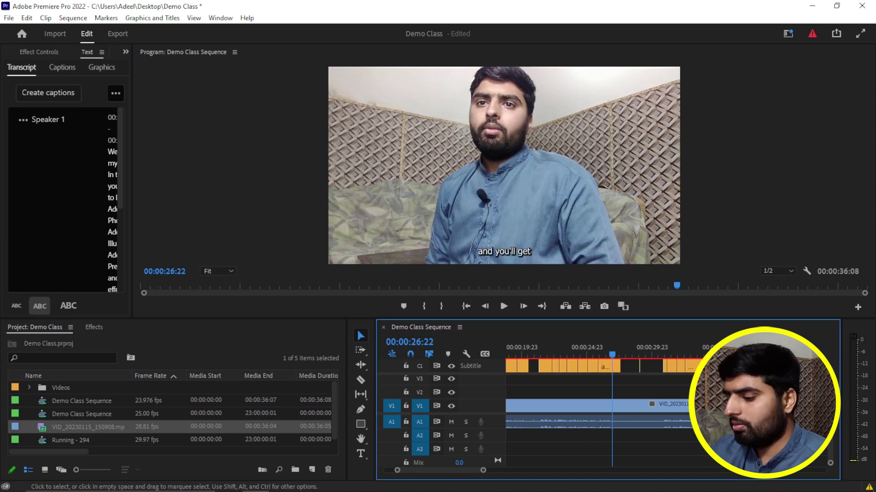
Delete all clips and subtitles from the sequence and resize the project list and timeline
key(Delete)
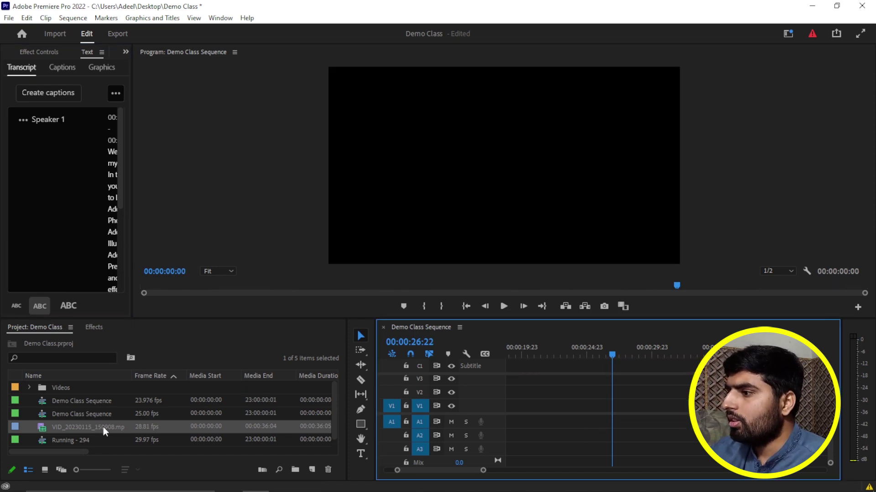
click(44, 426)
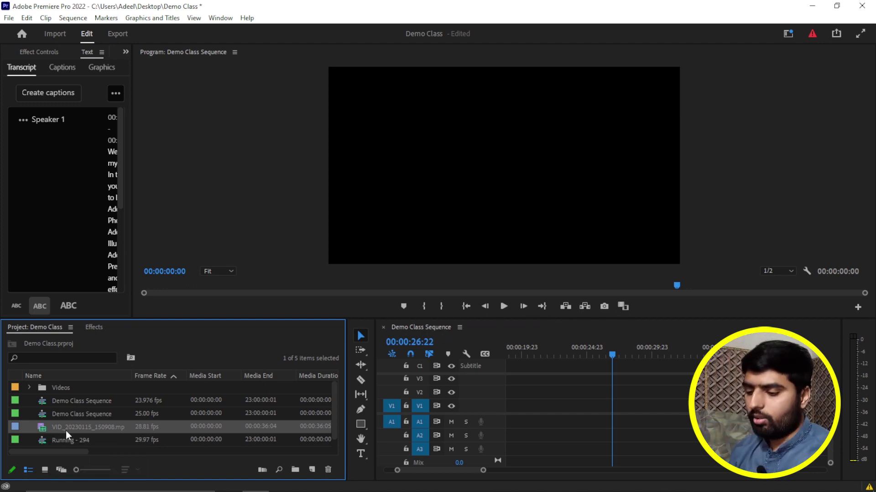
mouse_move(66, 430)
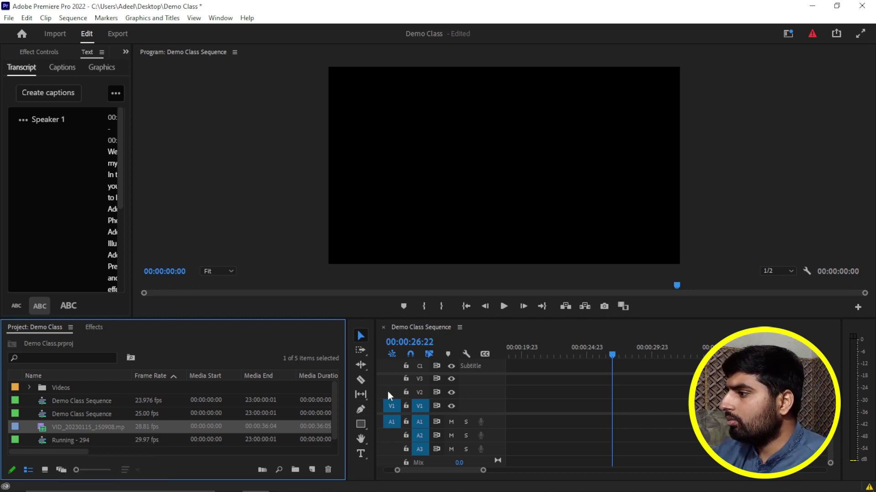
drag(349, 392, 192, 388)
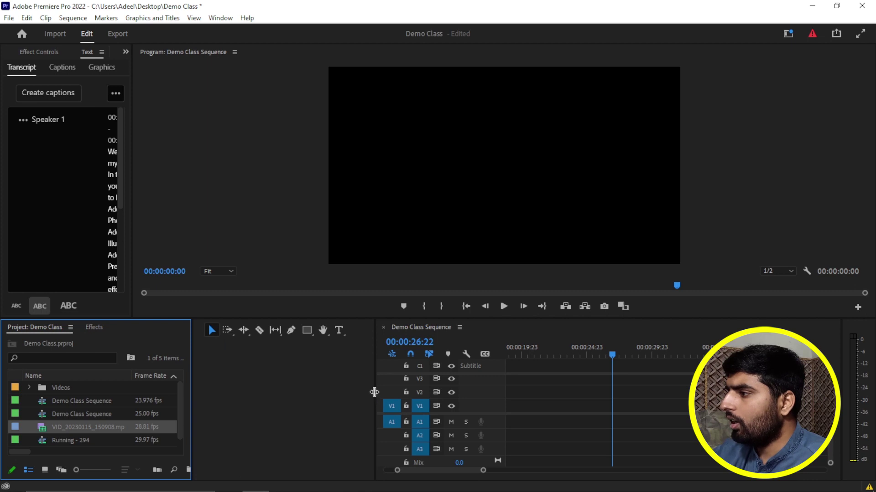
drag(374, 398, 196, 420)
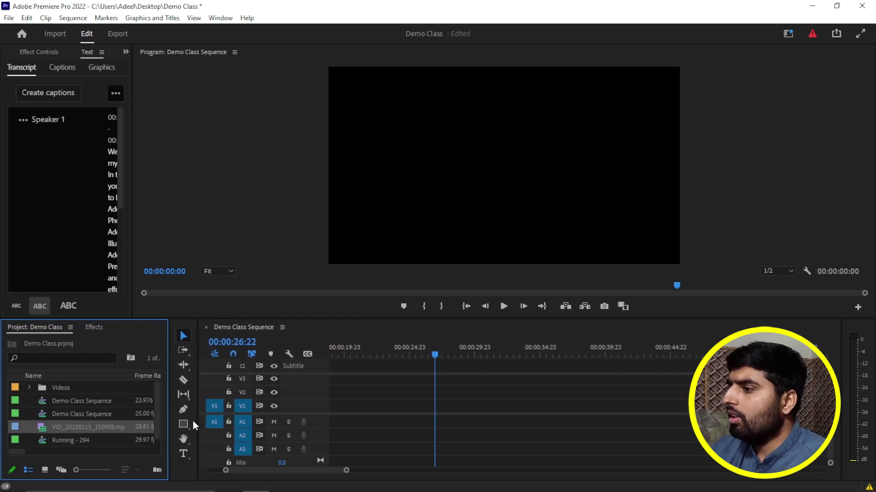
Place VID_20230115_150908.mp4 on V1 and A1, keeping the existing sequence settings
double_click(45, 427)
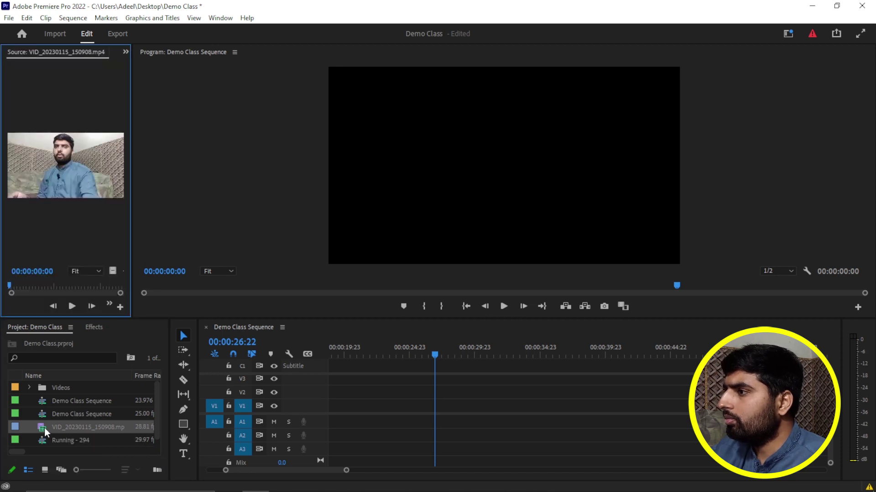
drag(41, 432, 326, 422)
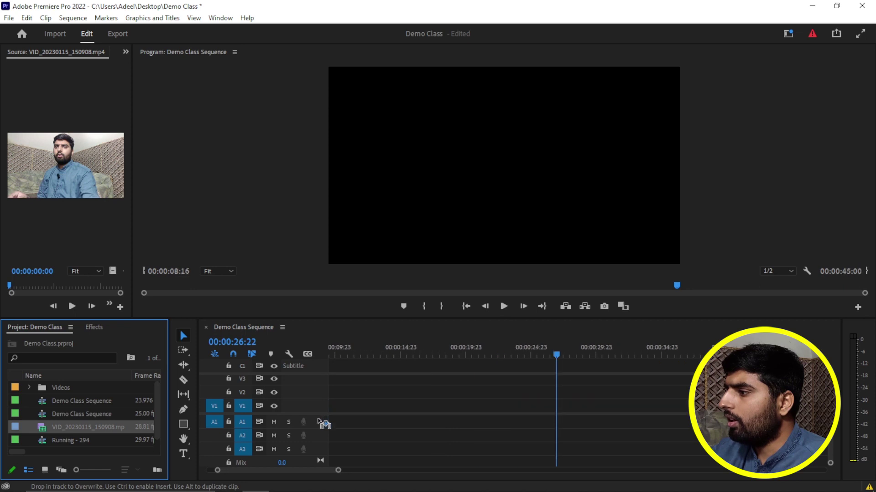
drag(327, 422, 318, 419)
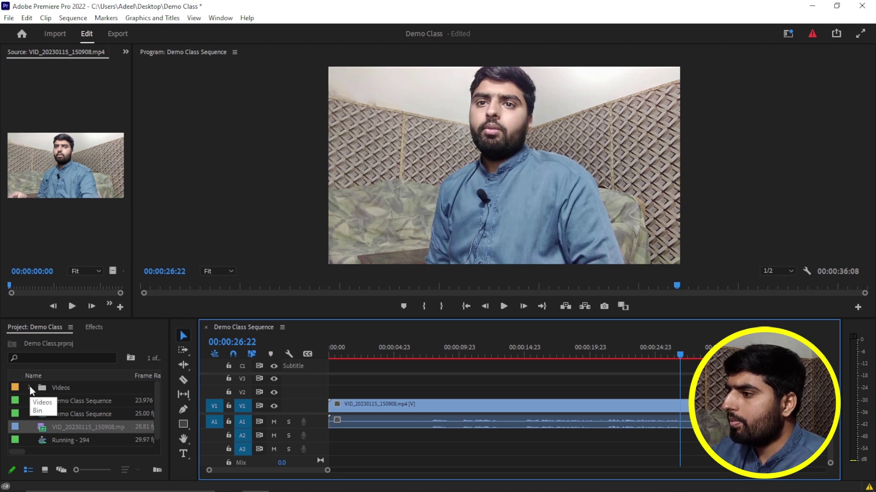
click(84, 450)
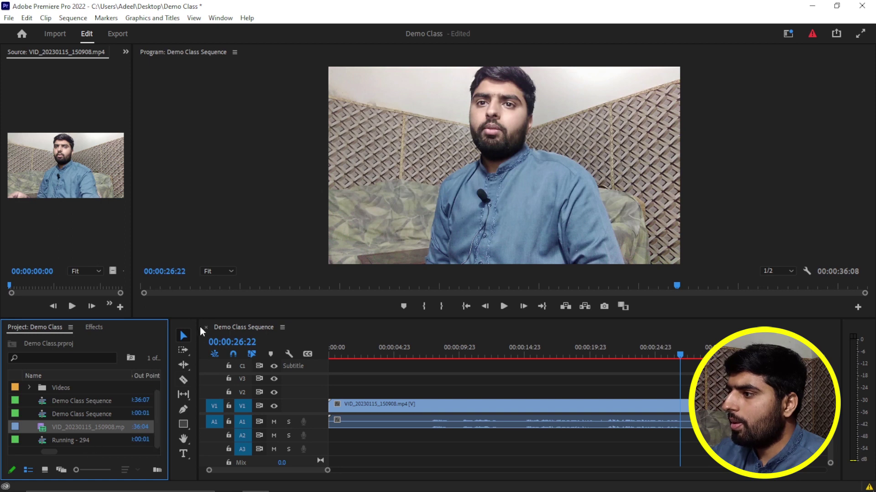
drag(202, 319, 202, 288)
Import Part 1.mp4 from the Videos folder, then remove it from the project
double_click(118, 429)
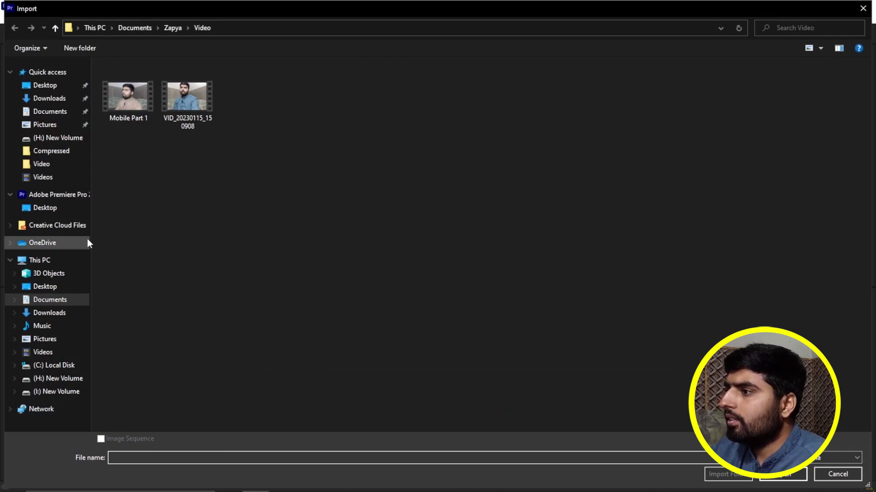
click(69, 259)
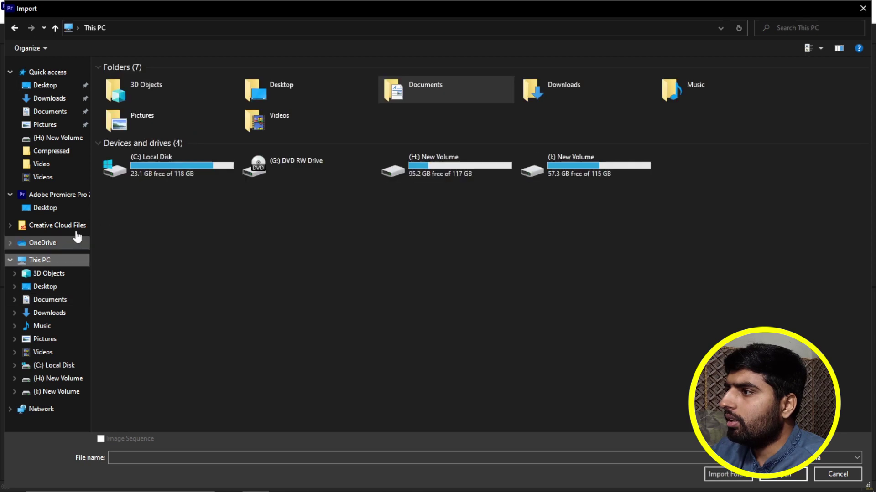
click(62, 175)
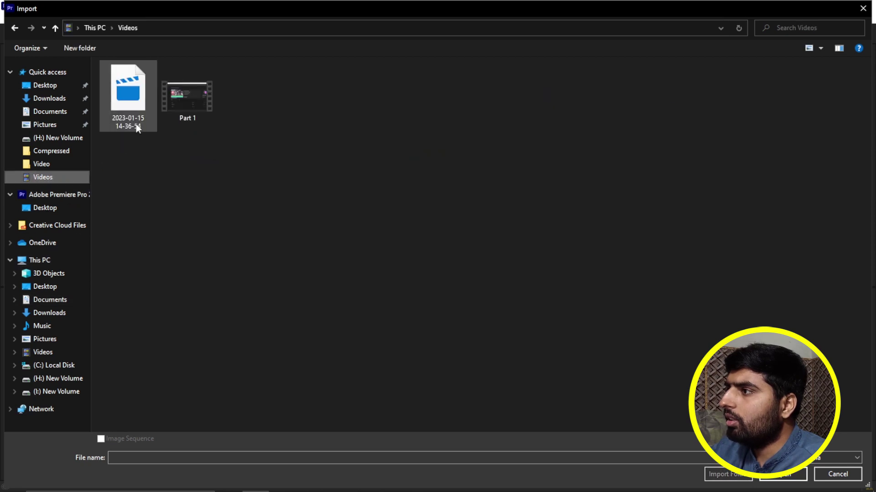
double_click(189, 94)
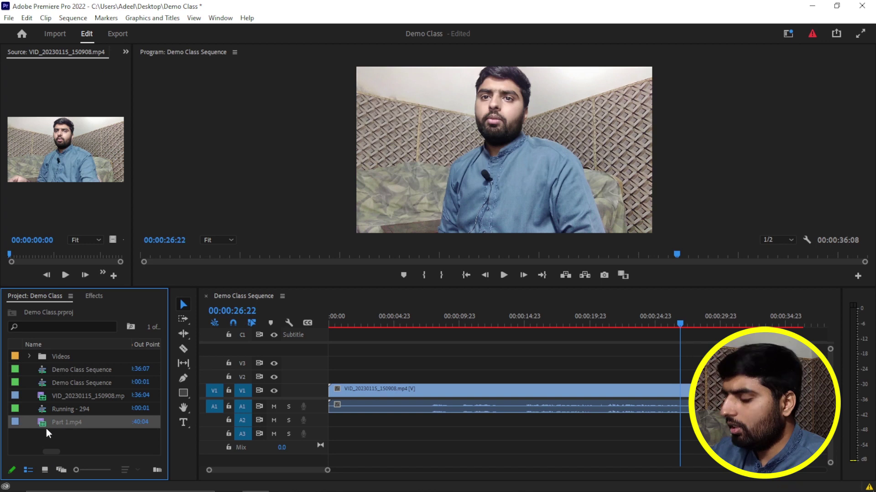
key(Delete)
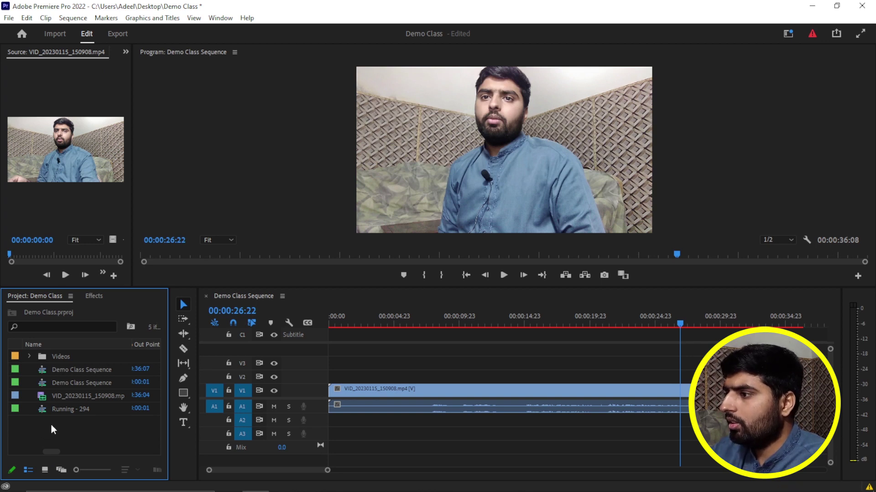
Cancel a second import from This PC and expand the project's Videos bin
double_click(94, 423)
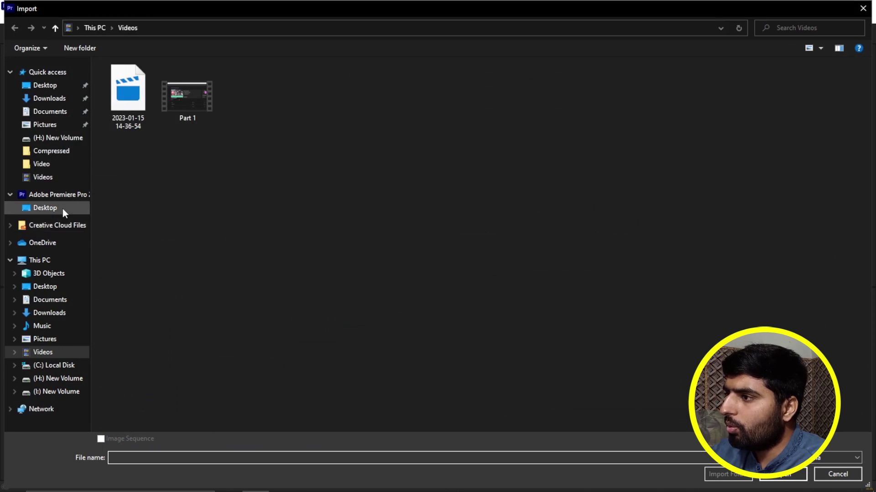
click(61, 260)
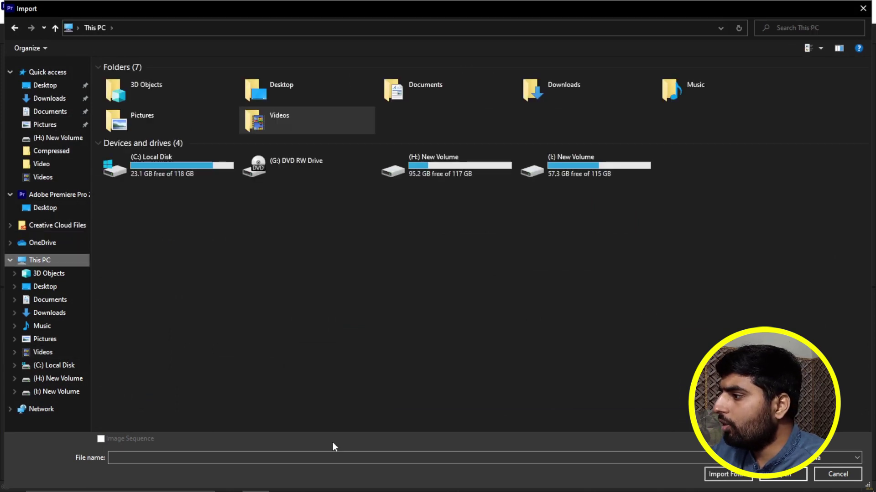
mouse_move(332, 490)
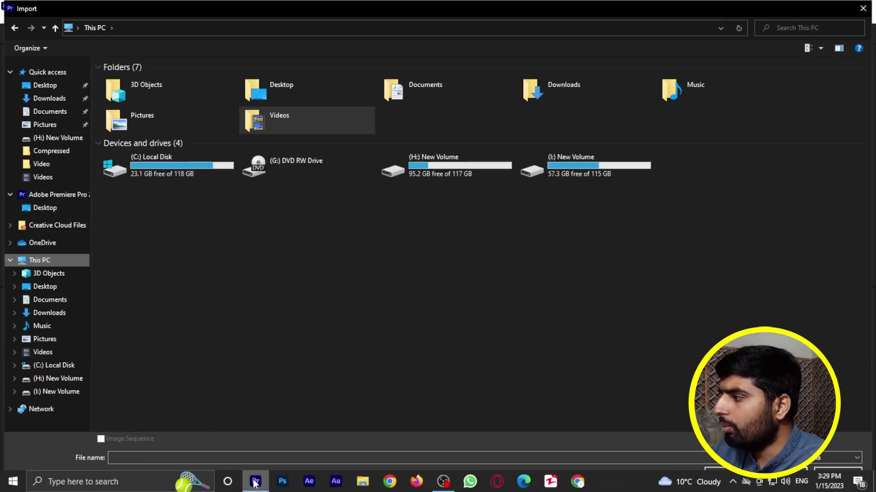
click(834, 472)
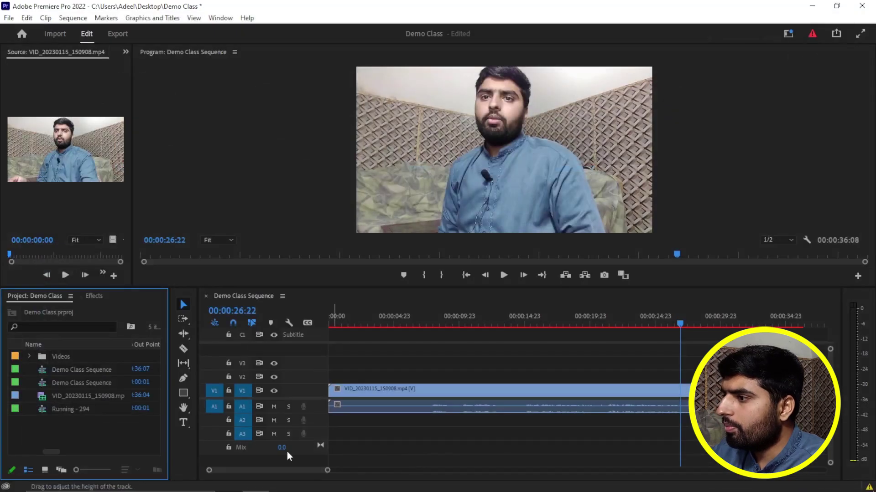
click(27, 357)
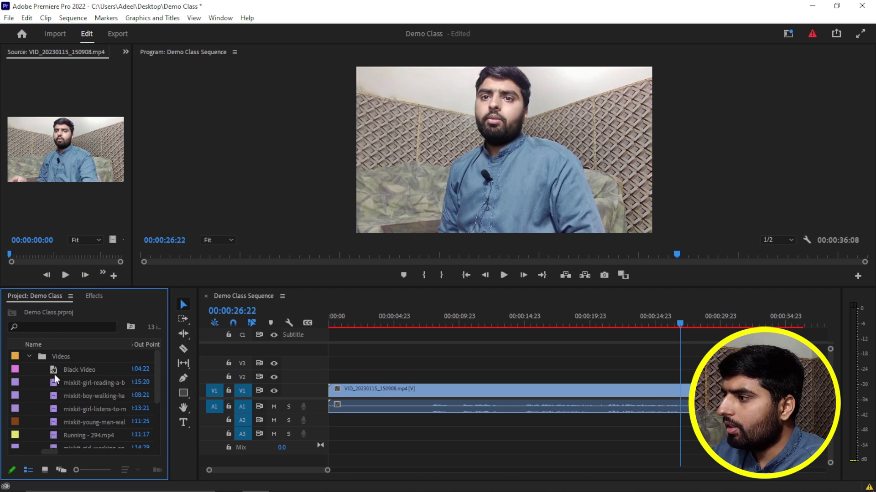
Add Black Video to the timeline and extend it to about 30 seconds
drag(53, 370, 340, 384)
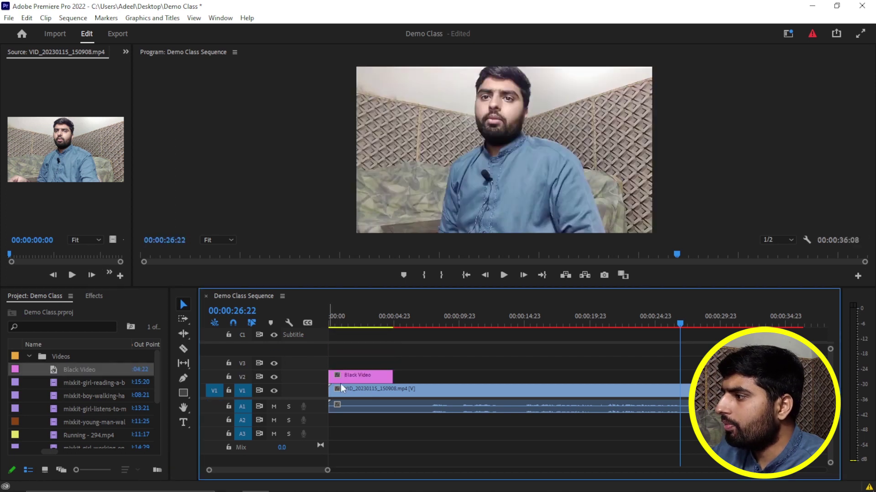
drag(391, 375, 723, 376)
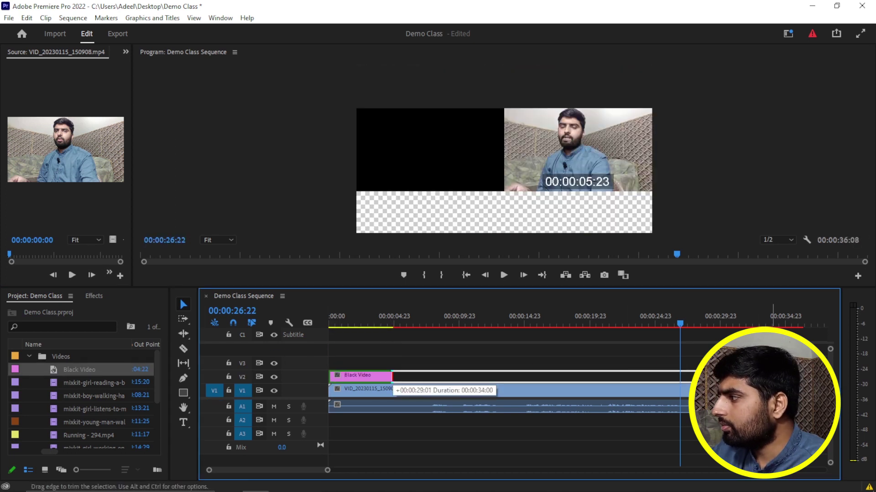
drag(723, 376, 723, 375)
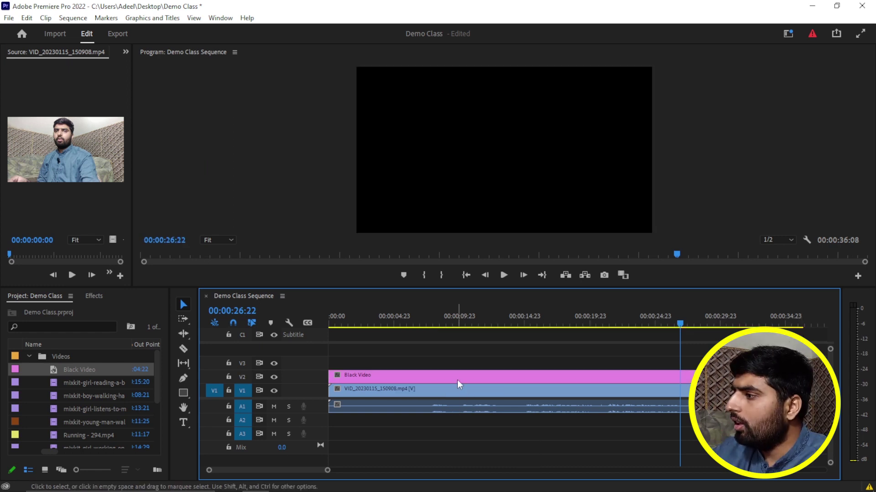
Unlink the VID clip's audio, then put Black Video on V1 and VID on V2
click(446, 391)
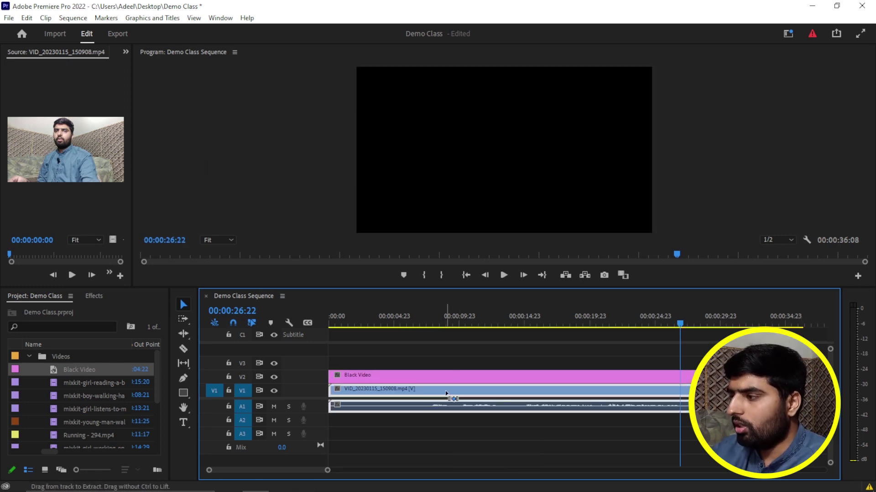
key(ctrl+l)
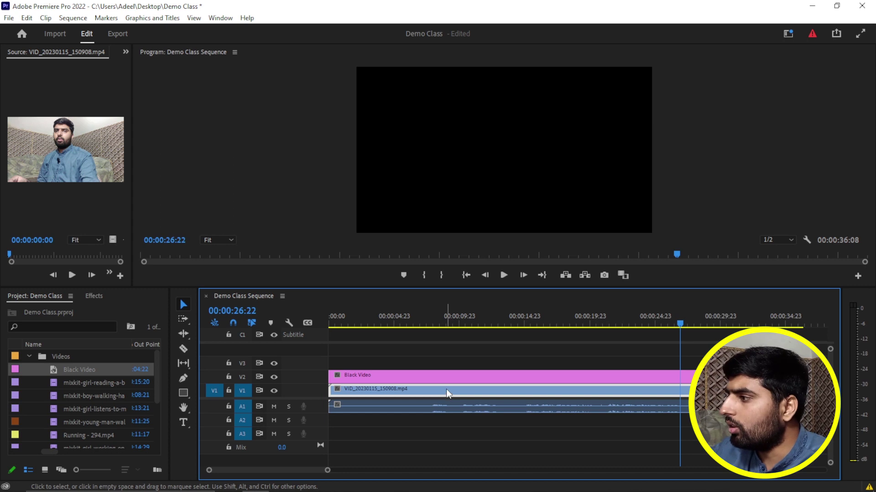
double_click(447, 389)
mouse_move(437, 391)
mouse_down()
mouse_move(436, 367)
mouse_move(425, 395)
mouse_up()
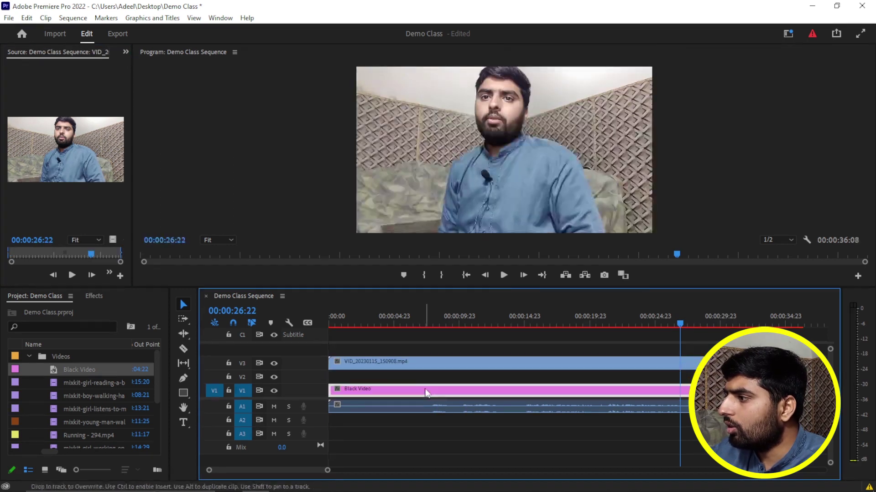
drag(430, 366, 431, 388)
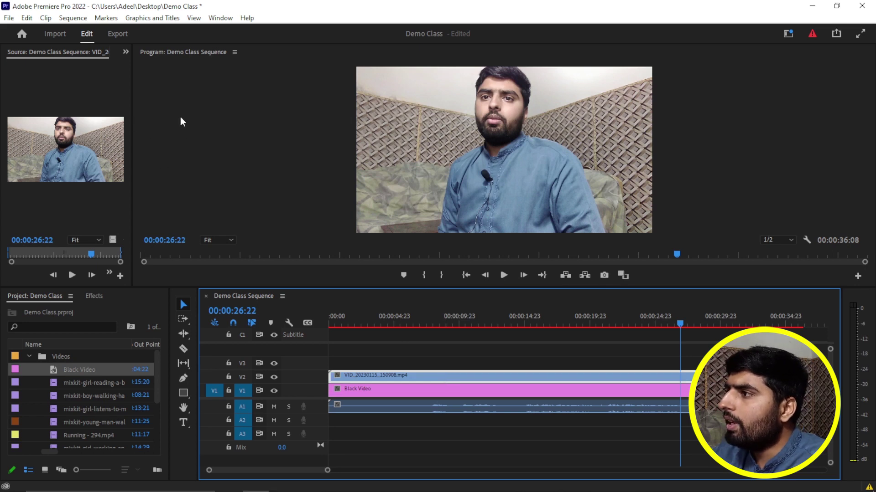
click(126, 53)
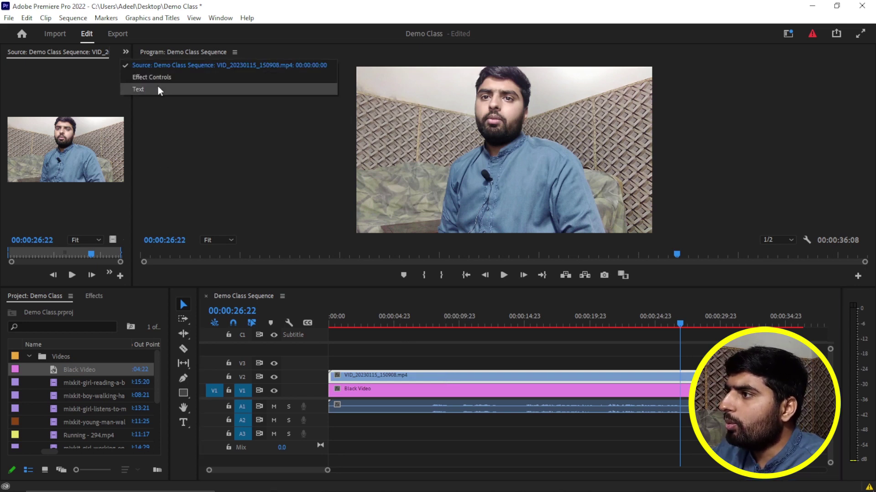
Show Effect Controls for the V2 VID clip and add a 4-point polygon mask under Opacity
click(158, 77)
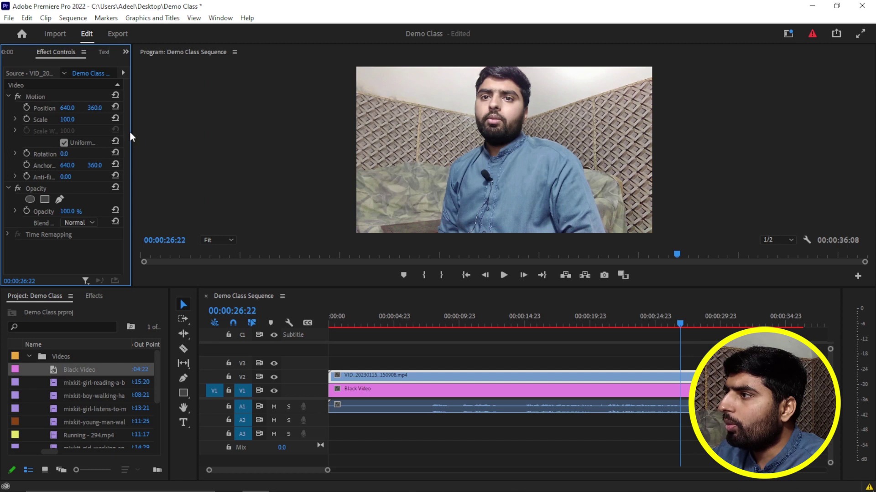
drag(130, 132, 314, 147)
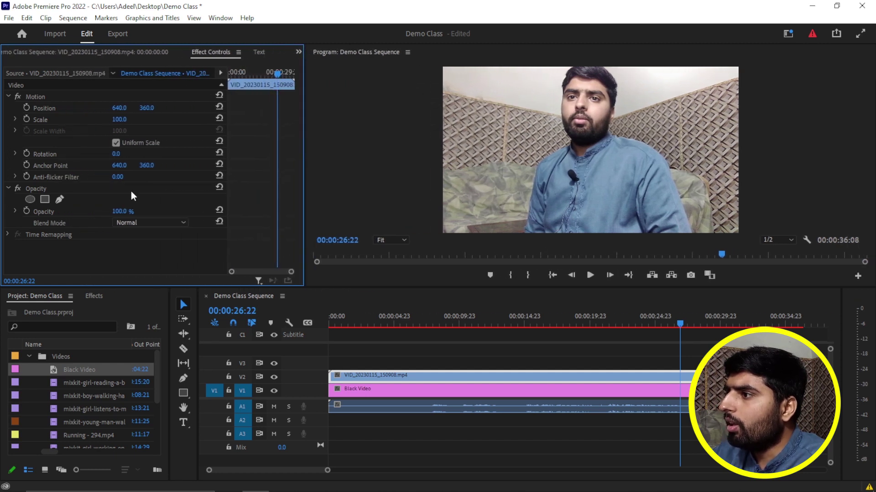
click(408, 378)
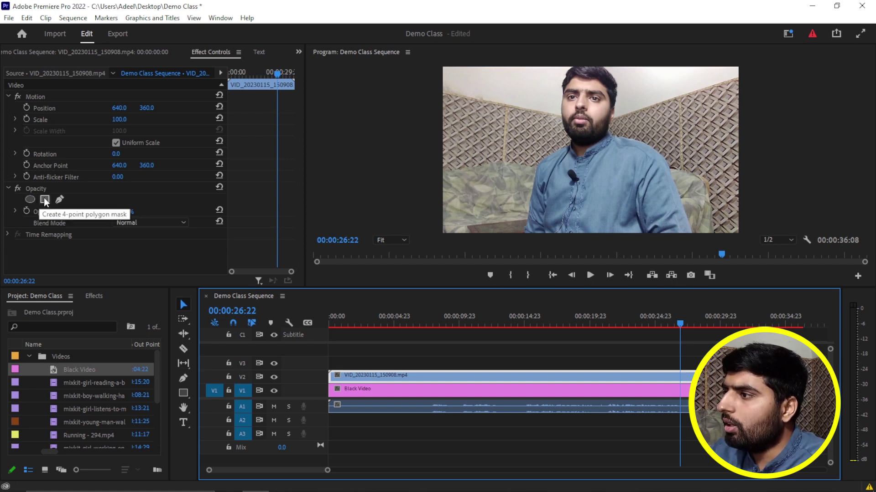
click(45, 199)
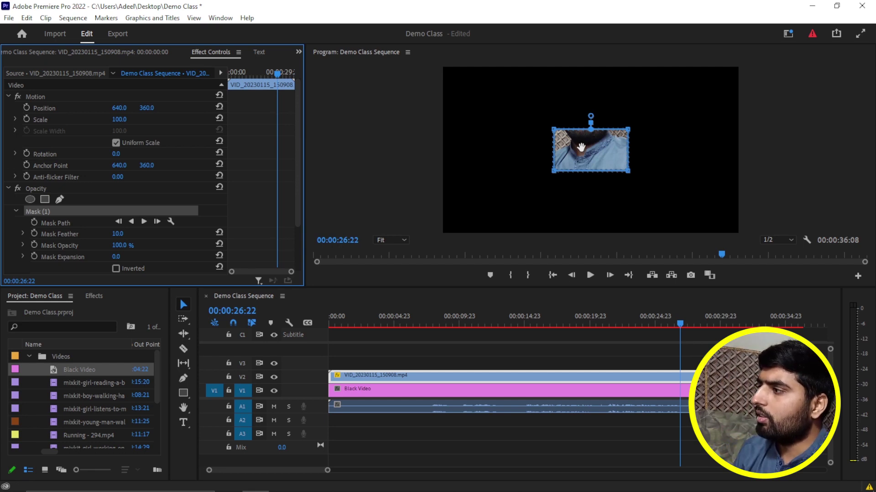
Shift the mask over the face, lift VID to V3, and place Running - 294.mp4 on V2
mouse_move(585, 151)
mouse_down()
mouse_move(604, 89)
mouse_move(613, 151)
mouse_move(590, 150)
mouse_up()
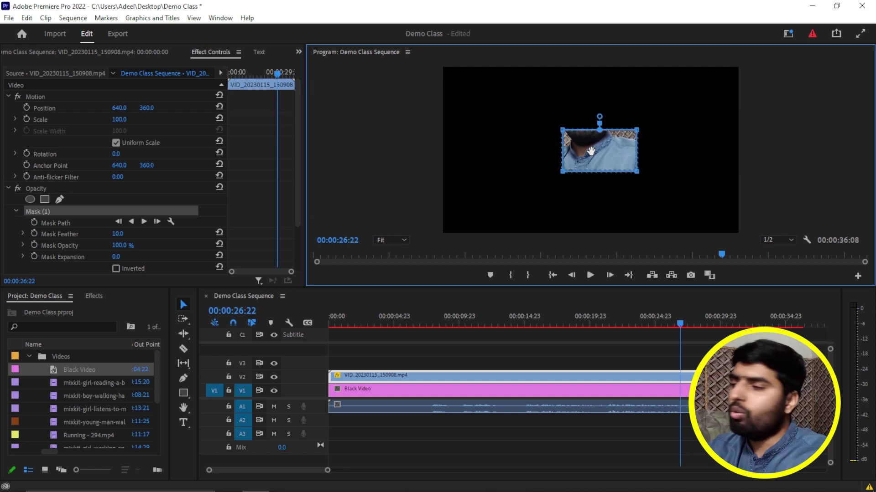
click(487, 392)
drag(484, 378, 485, 364)
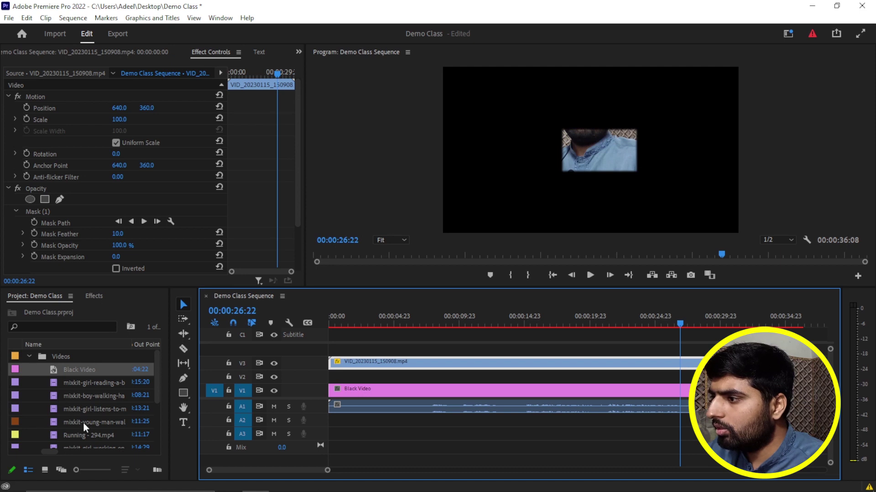
scroll(84, 425, down, 1)
drag(53, 426, 379, 382)
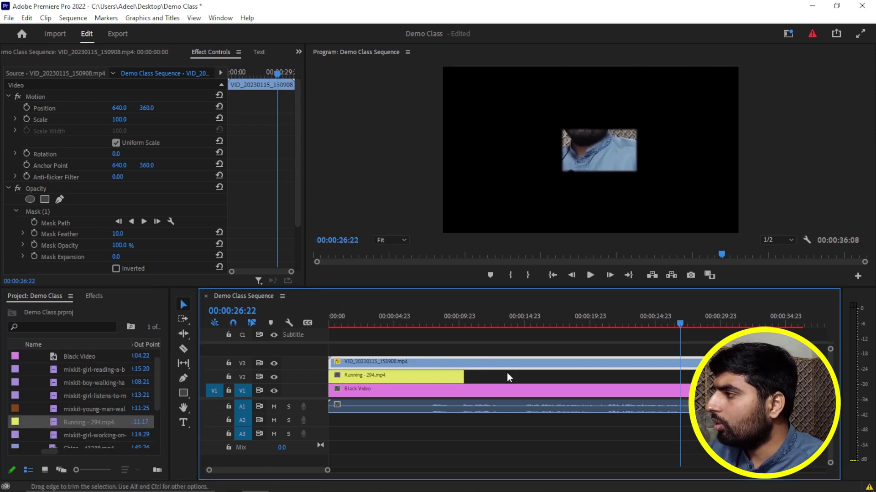
drag(679, 325, 357, 325)
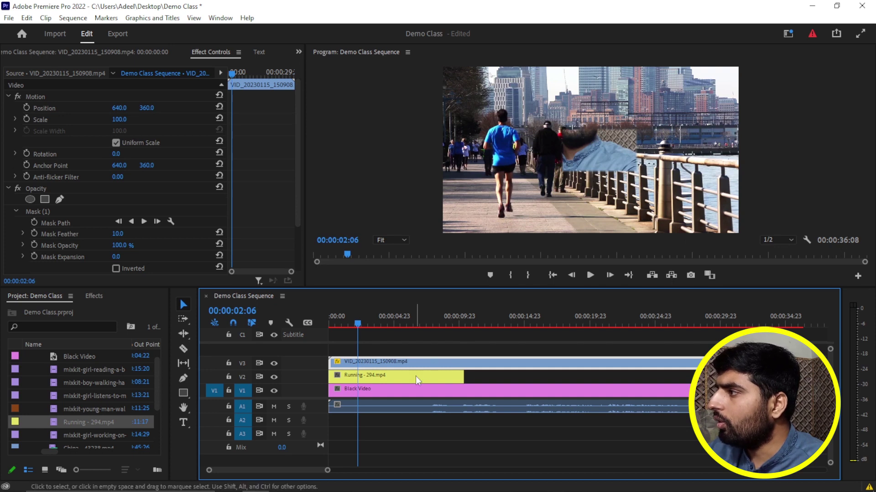
Drag all four mask corners outward around the face, then undo the change
click(41, 211)
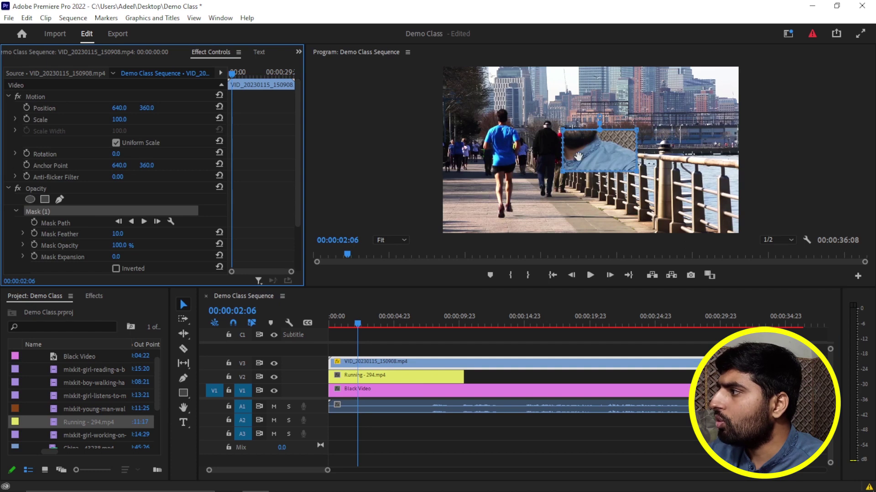
click(564, 133)
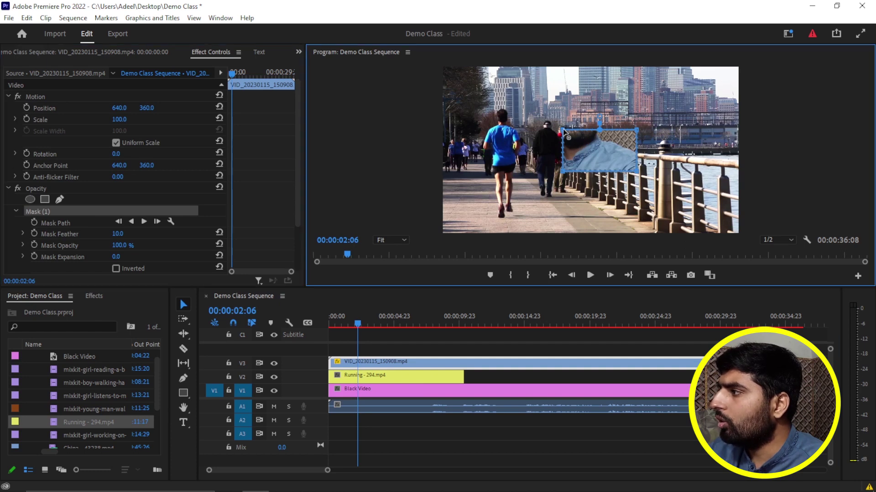
drag(565, 132, 532, 107)
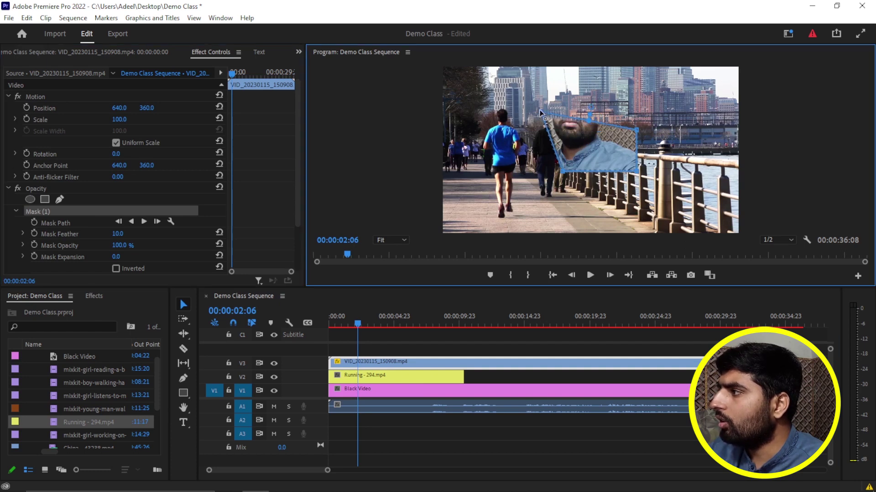
drag(637, 131, 662, 94)
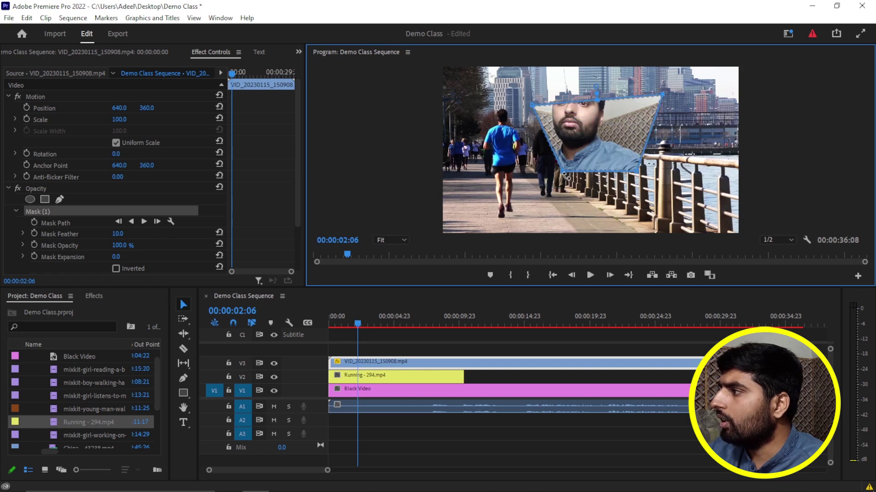
drag(538, 183, 523, 188)
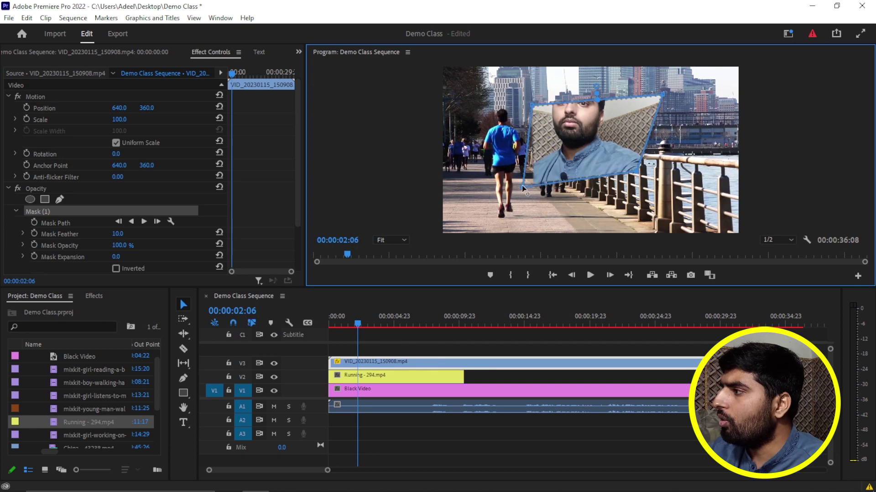
drag(637, 173, 662, 197)
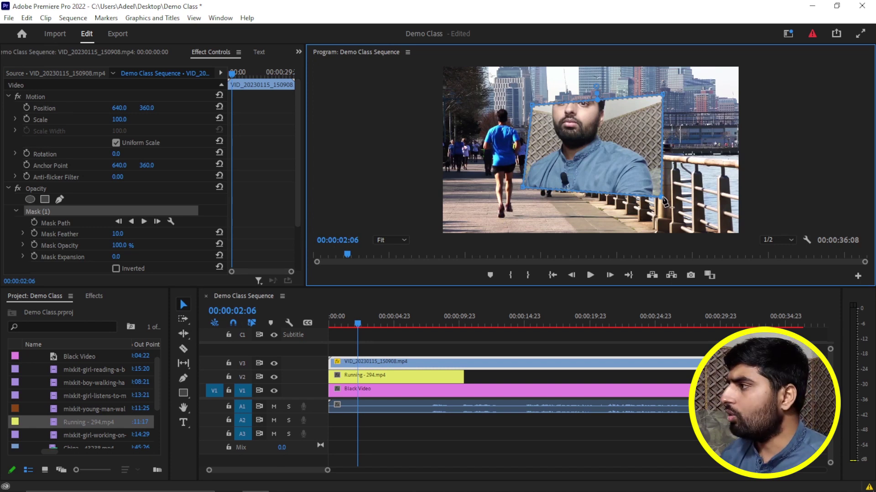
key(ctrl+z)
key(ctrl+z)
key(ctrl+z)
key(ctrl+z)
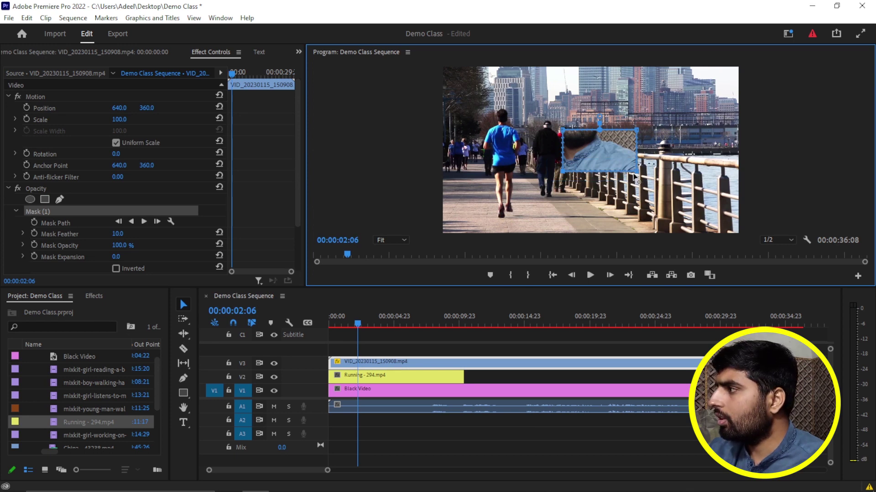
Extend the mask's lower edge downward and undo a trial top-left corner move
drag(637, 172, 638, 191)
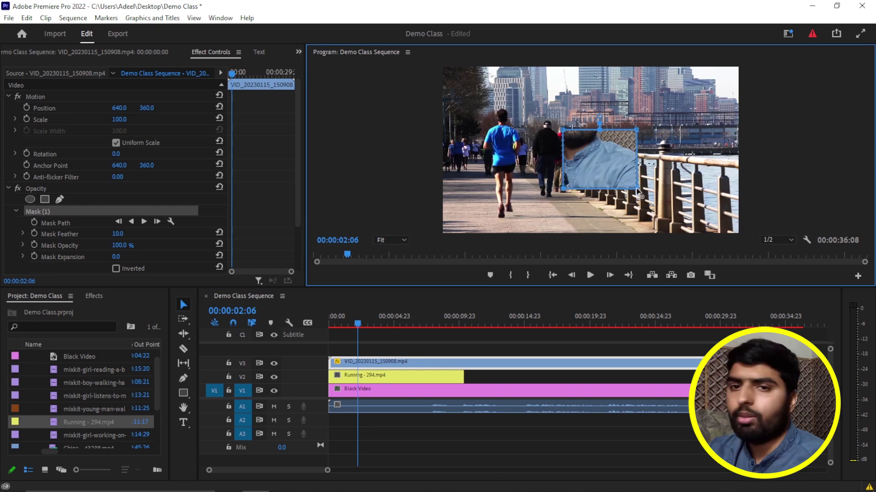
drag(638, 194, 637, 202)
drag(638, 208, 638, 213)
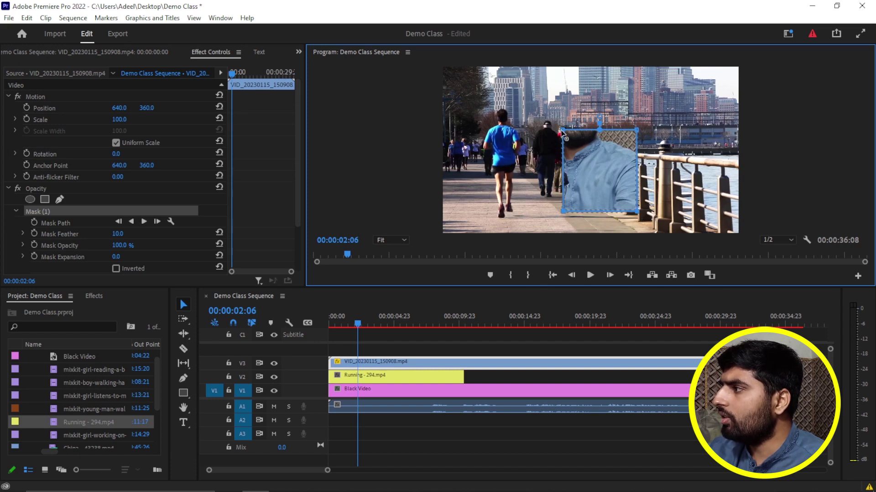
drag(562, 131, 552, 120)
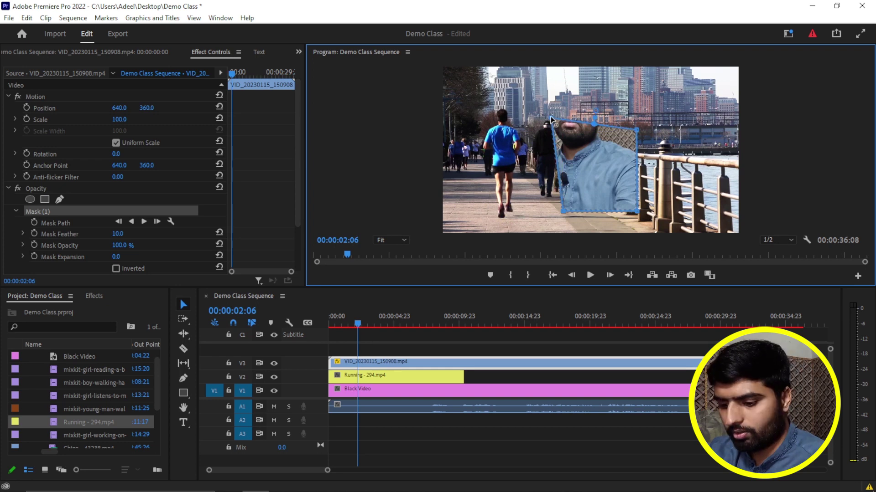
key(ctrl+z)
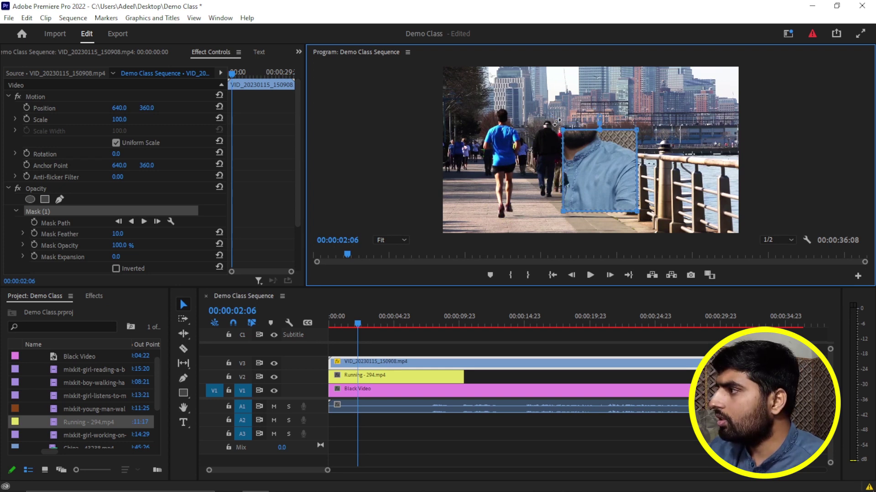
Enlarge the rectangular mask up and left to reveal more face, undoing a trial rotation
drag(556, 120, 538, 103)
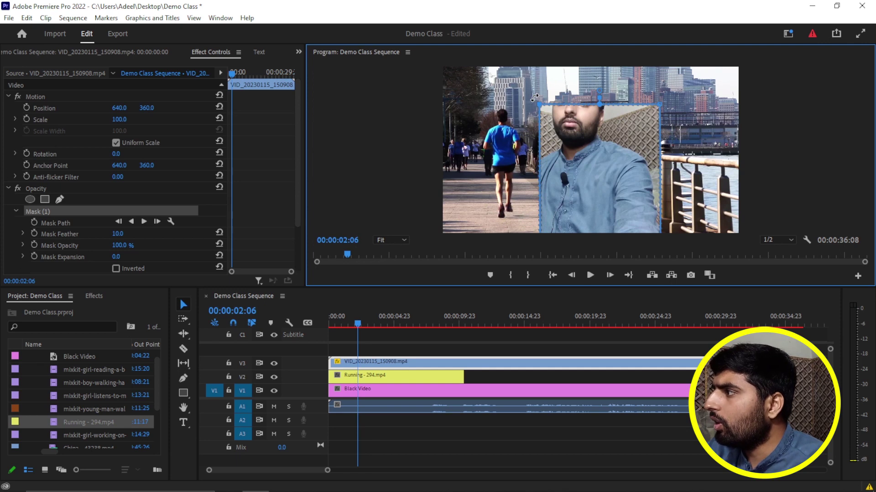
drag(527, 98, 521, 111)
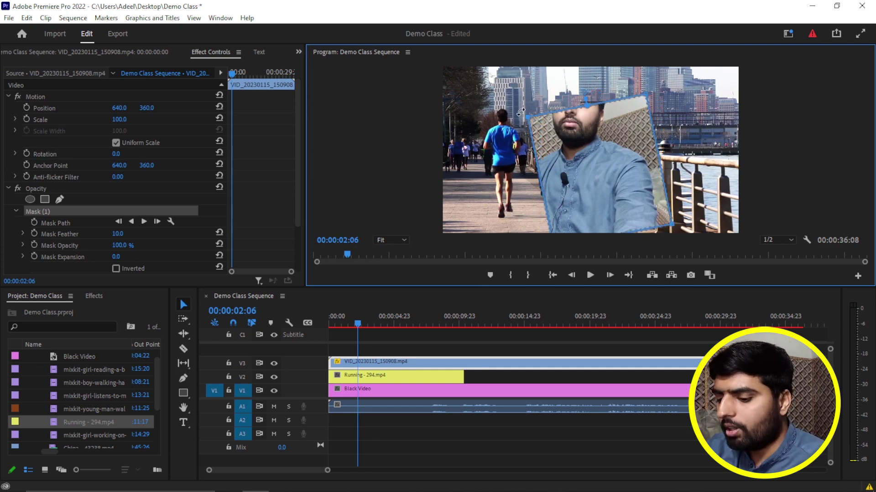
key(ctrl+z)
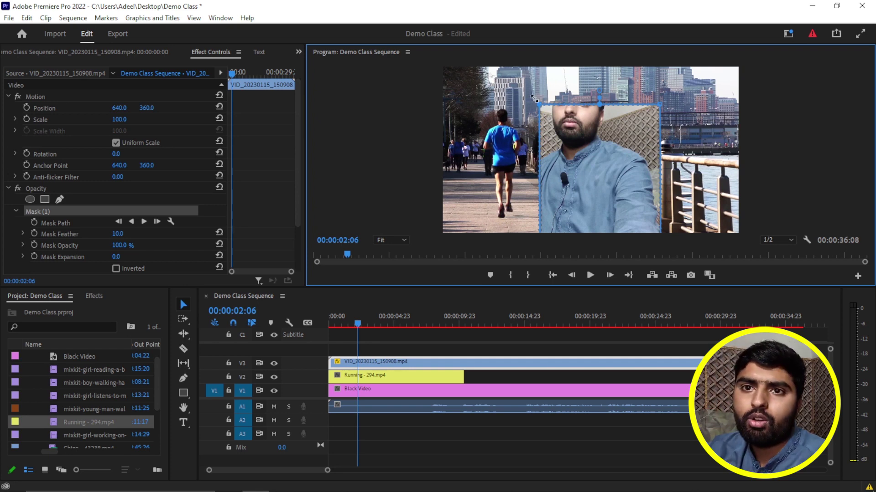
drag(532, 97, 512, 79)
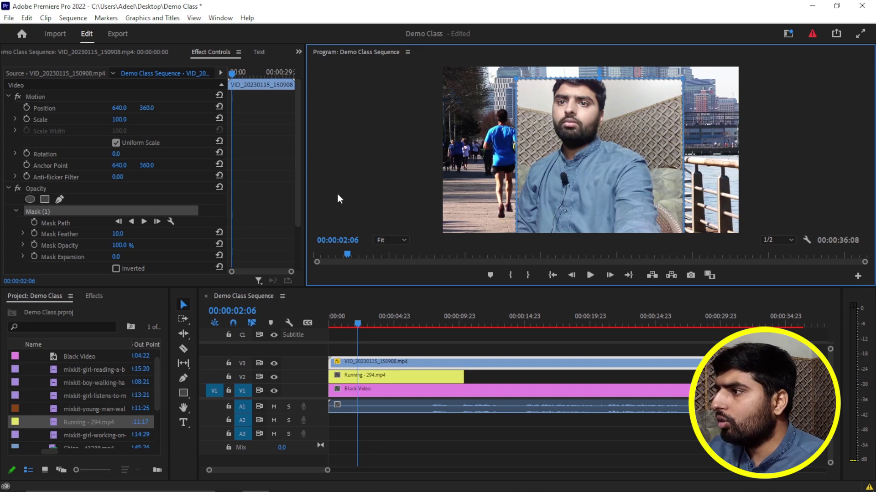
click(101, 212)
Replace the rectangular mask with an ellipse sized over the face, with Mask Feather 0
key(Delete)
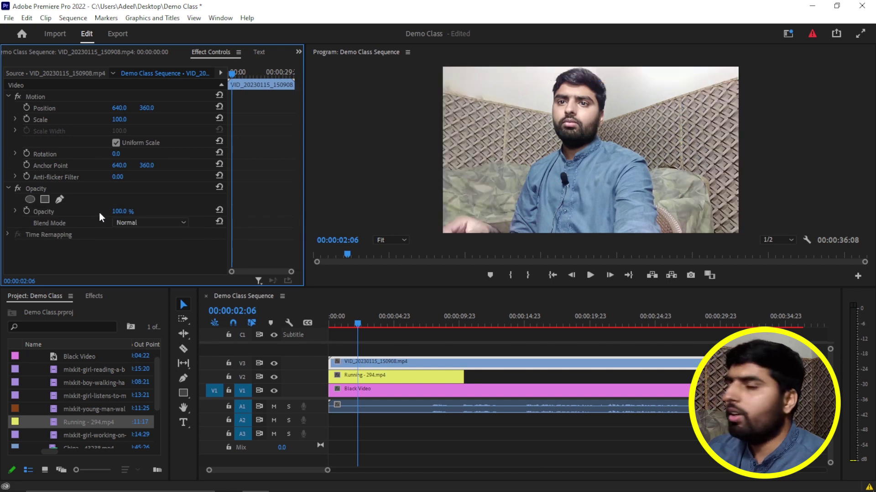
click(30, 200)
drag(584, 145, 584, 107)
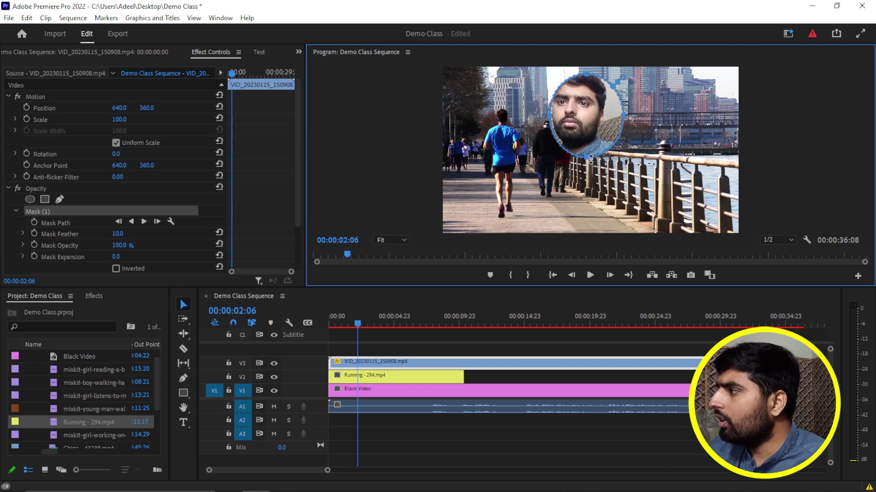
drag(591, 159, 610, 175)
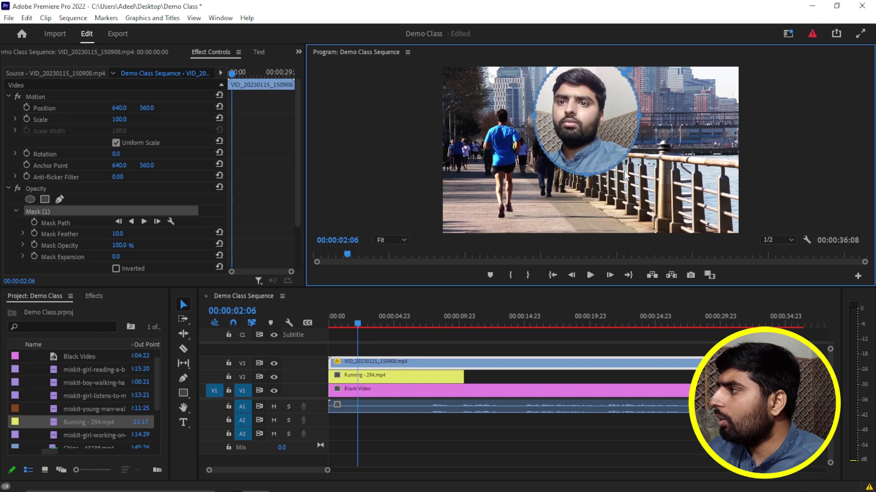
drag(602, 177, 607, 206)
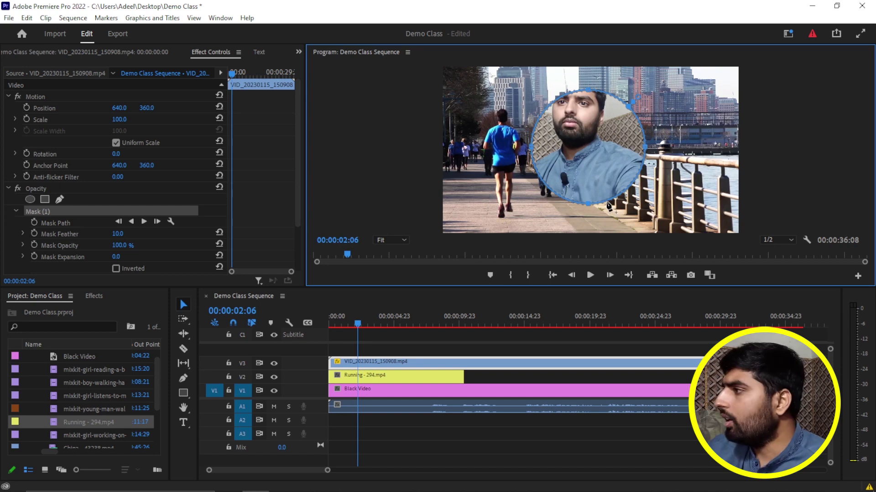
drag(597, 158, 592, 139)
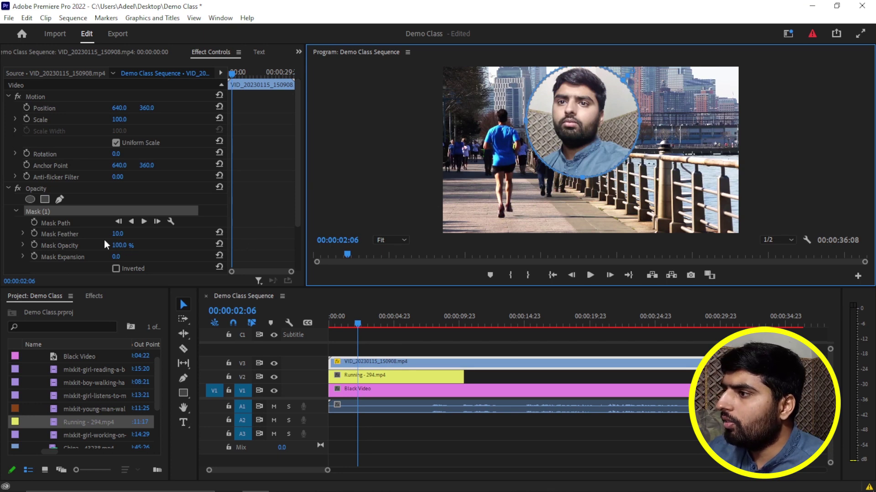
drag(119, 235, 112, 236)
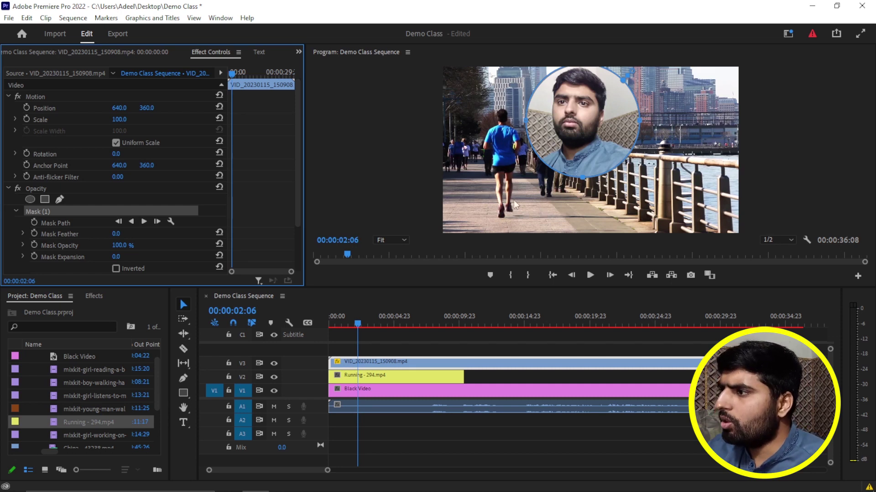
Toggle Mask (1) Inverted on and off, then nudge the circle slightly up and left
click(116, 268)
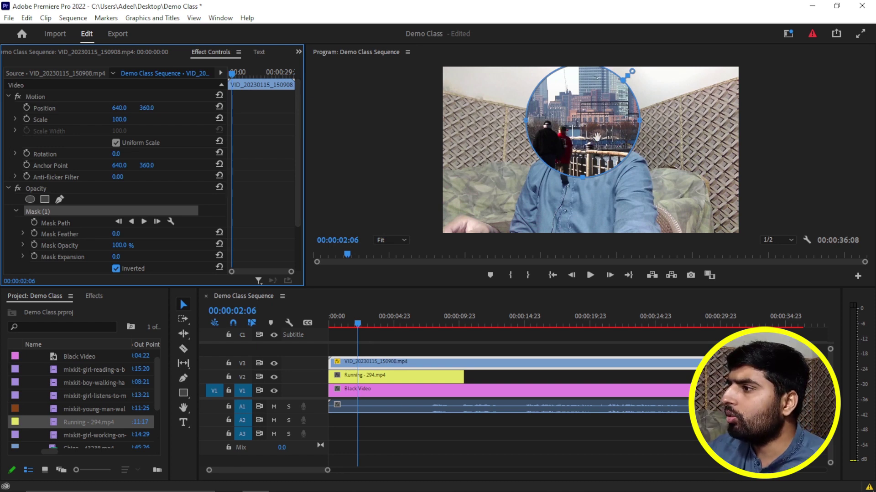
click(117, 269)
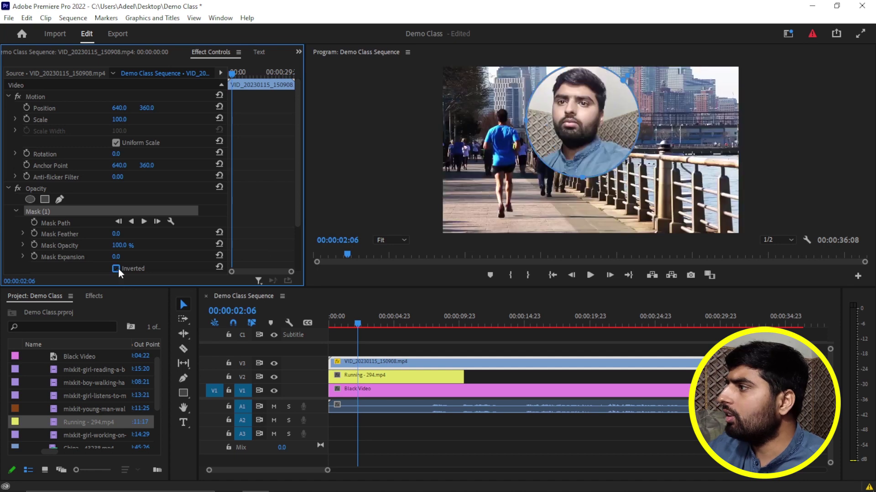
click(584, 135)
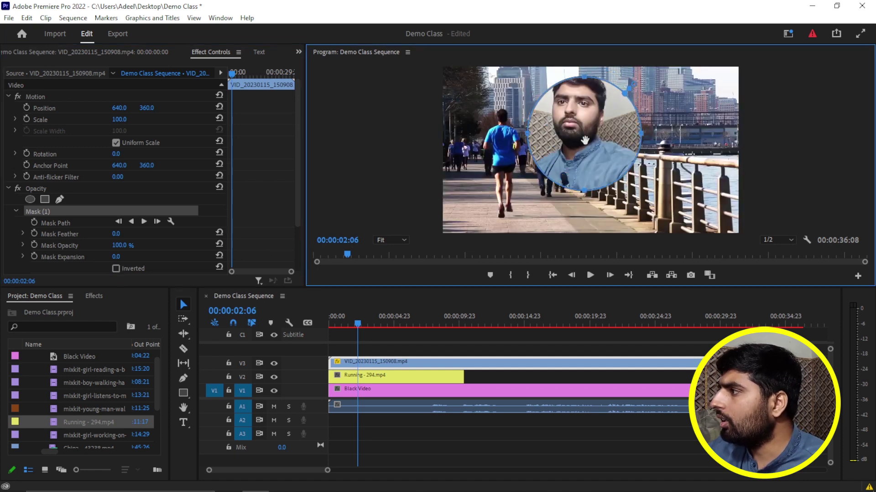
drag(583, 136, 579, 126)
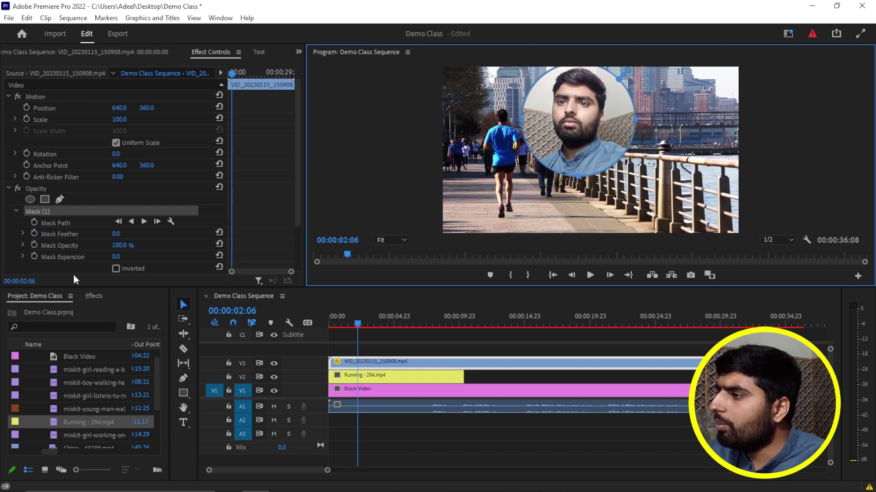
click(114, 247)
mouse_move(118, 245)
mouse_down()
mouse_move(87, 245)
mouse_move(146, 245)
mouse_up()
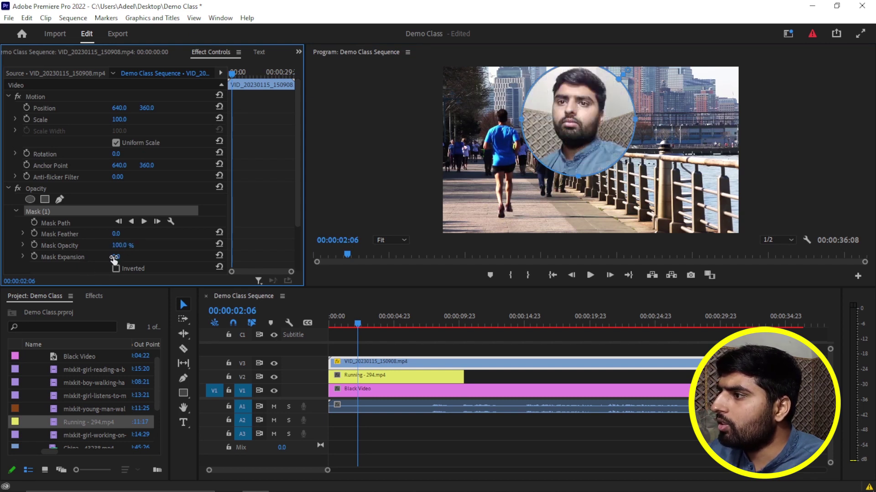
drag(116, 257, 125, 256)
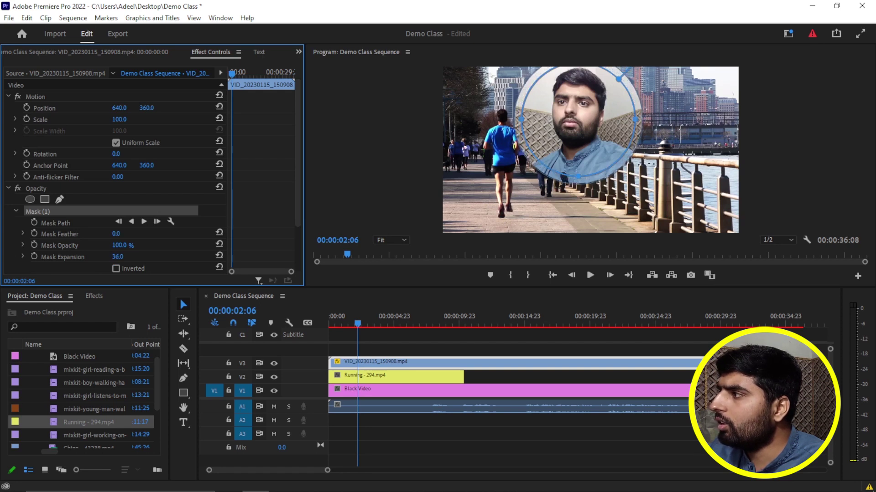
drag(125, 256, 161, 260)
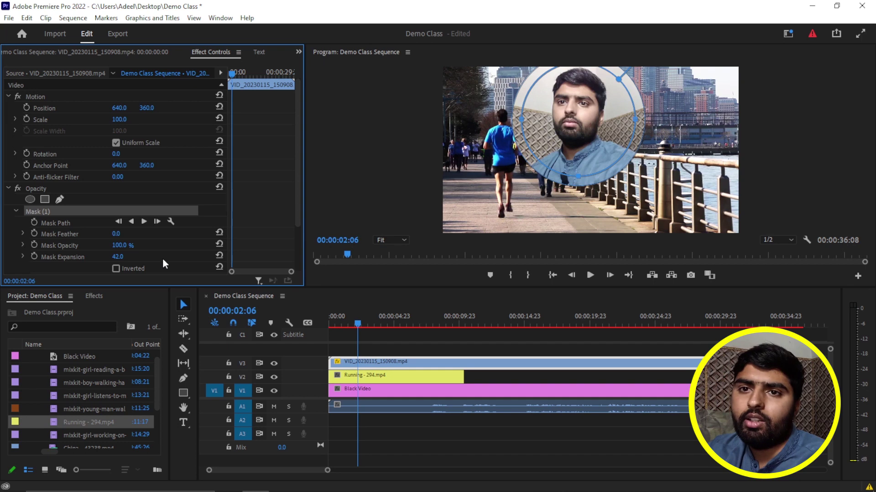
key(ctrl+z)
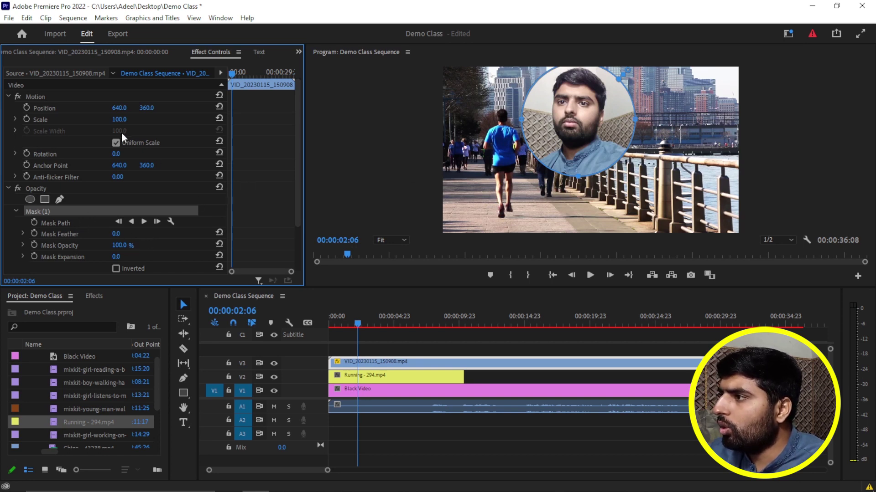
drag(117, 119, 99, 119)
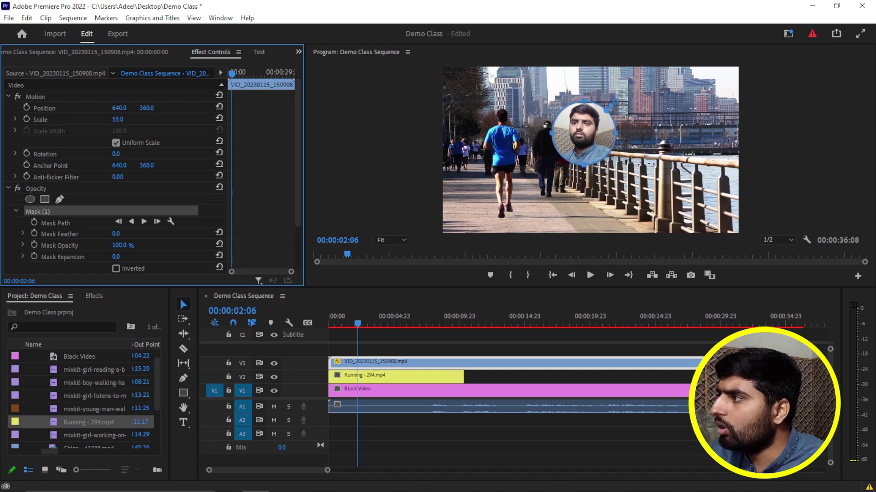
Scale the face circle to 54 and place it right of centre beside the walkers
drag(99, 119, 94, 119)
click(585, 130)
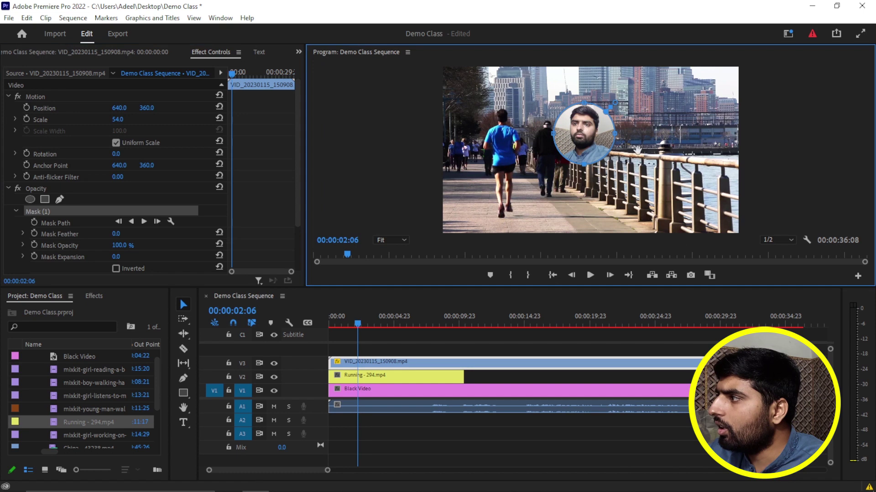
drag(634, 148, 748, 217)
click(574, 187)
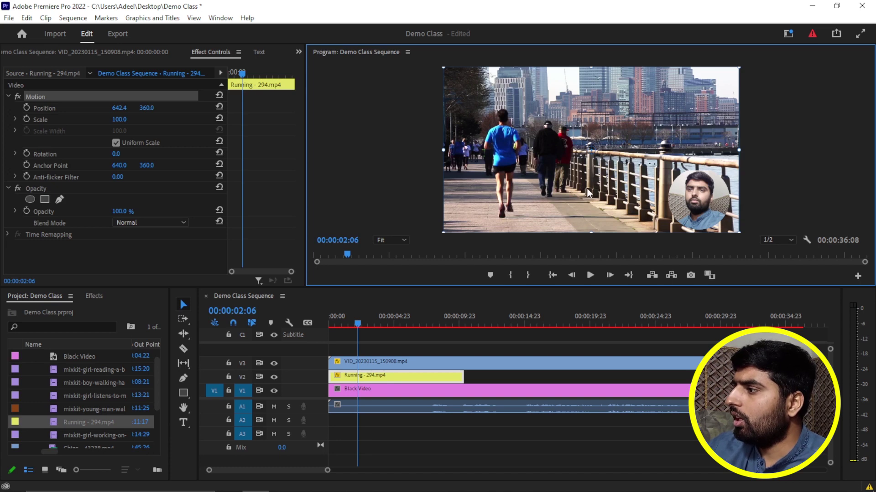
key(space)
key(space)
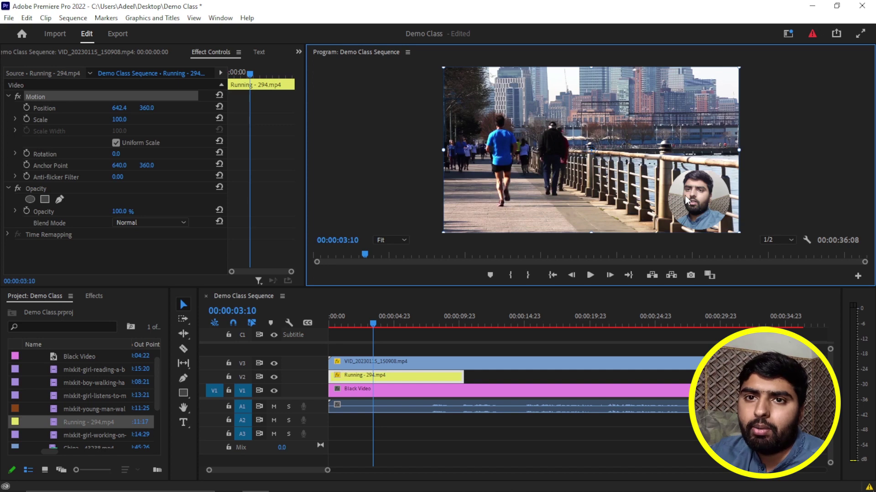
drag(685, 197, 585, 159)
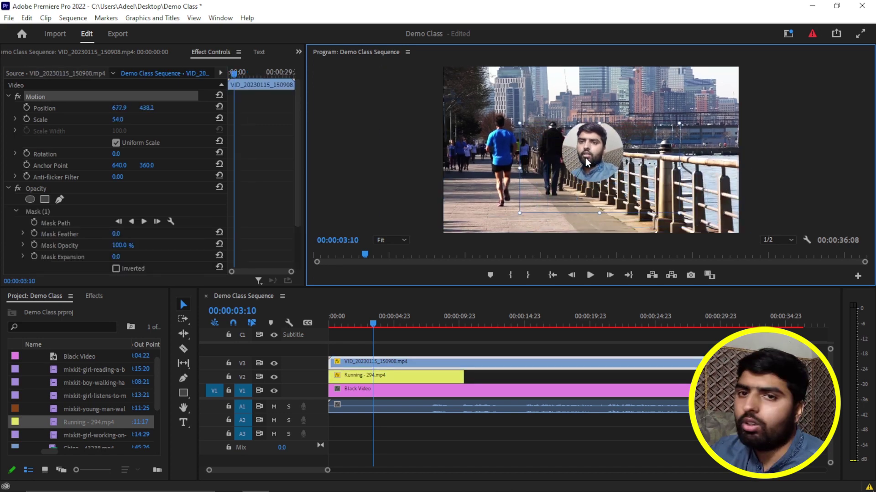
click(697, 183)
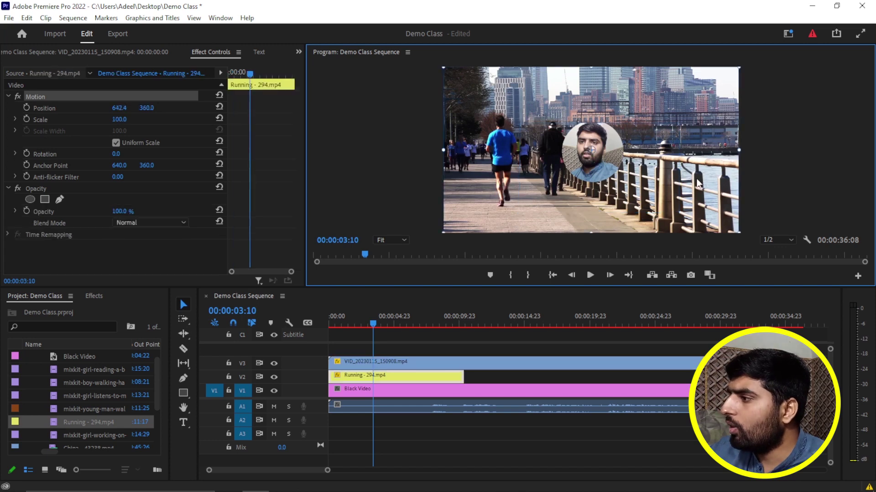
Draw a red ellipse, move it over the face circle, and place its Graphic clip on V2
click(183, 395)
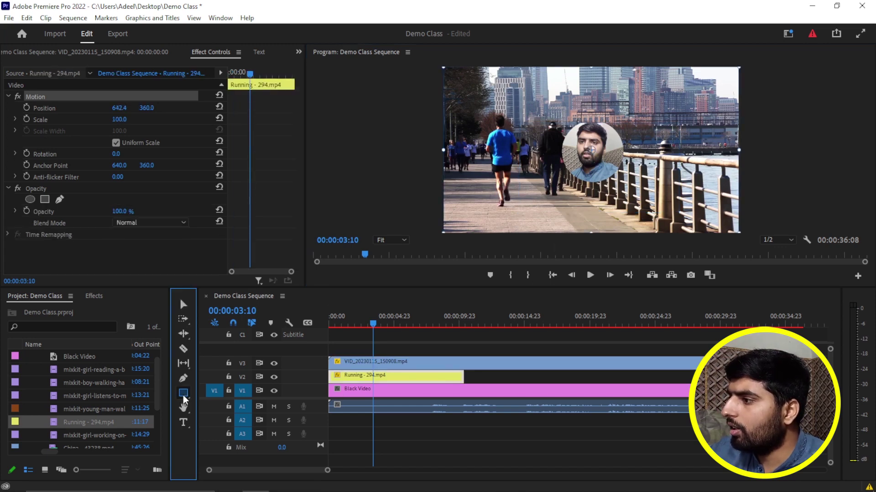
click(228, 404)
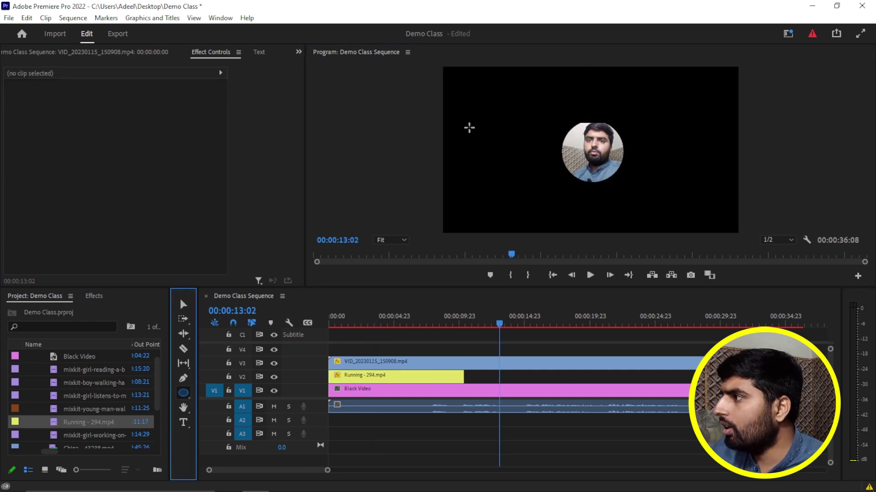
drag(470, 127, 480, 135)
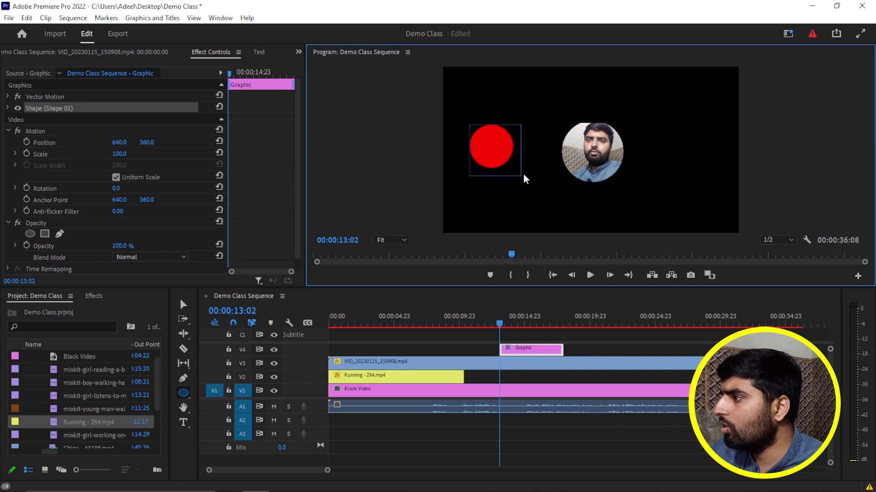
drag(511, 163, 547, 191)
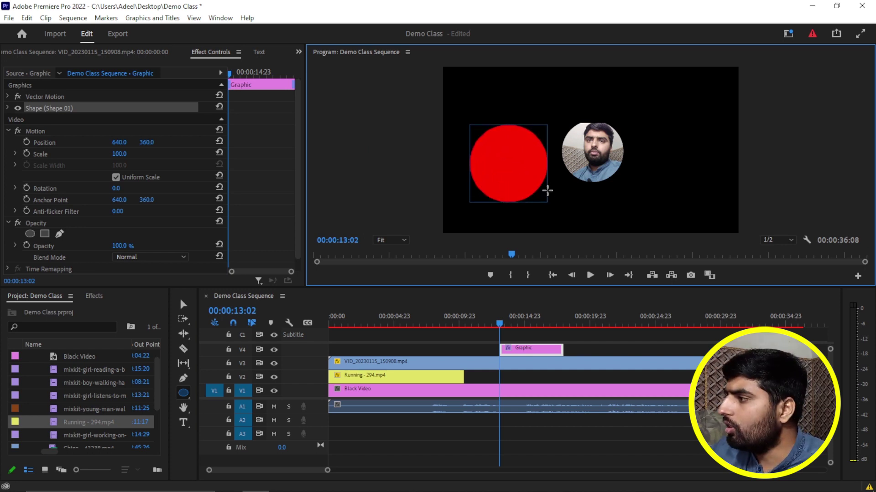
click(183, 304)
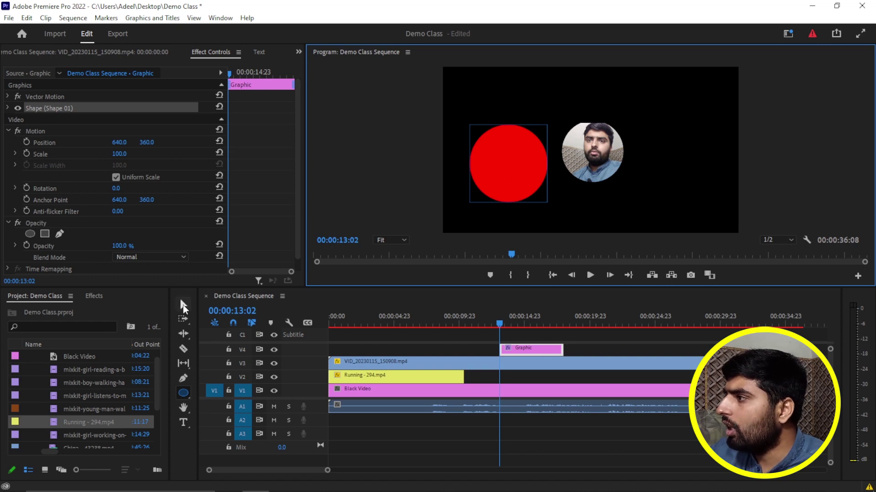
drag(509, 164, 597, 150)
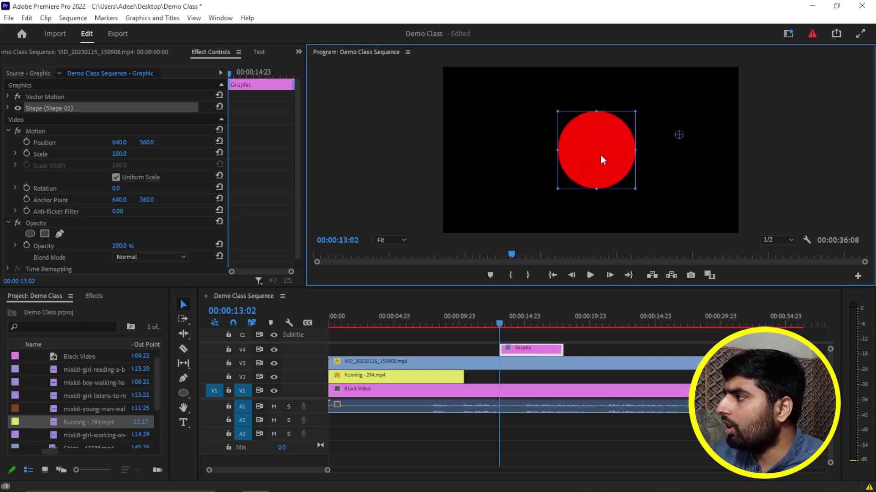
drag(544, 348, 550, 380)
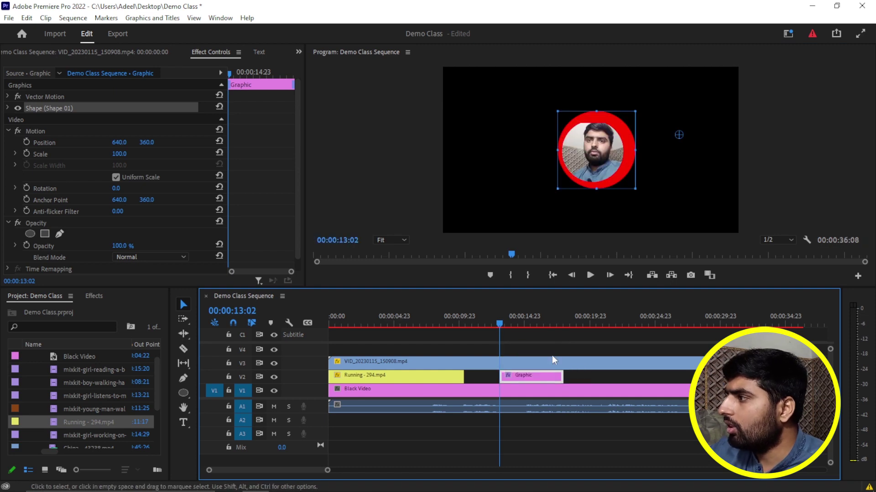
Nudge the red ring graphic in the Program monitor to centre it on the face
click(598, 152)
drag(598, 153, 594, 155)
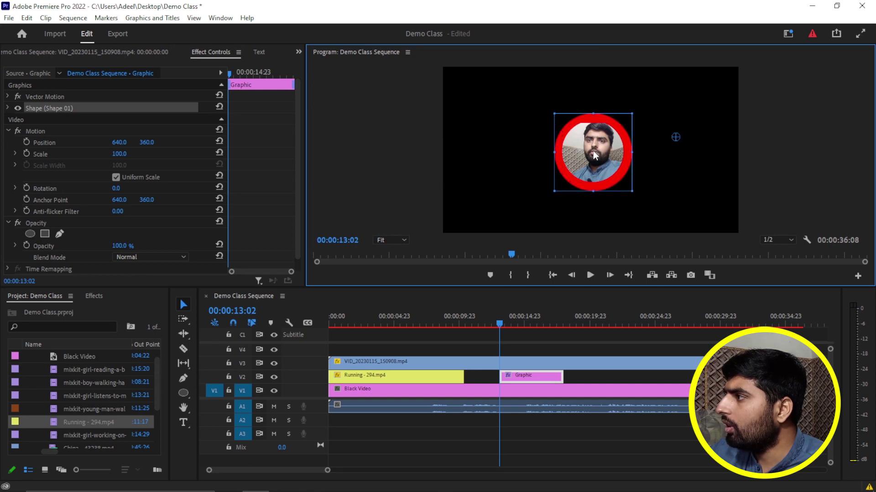
drag(593, 157, 595, 156)
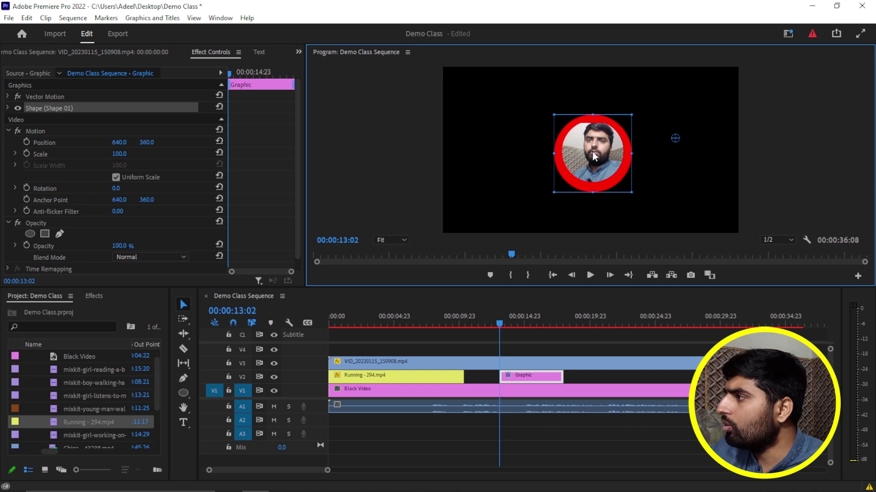
click(503, 177)
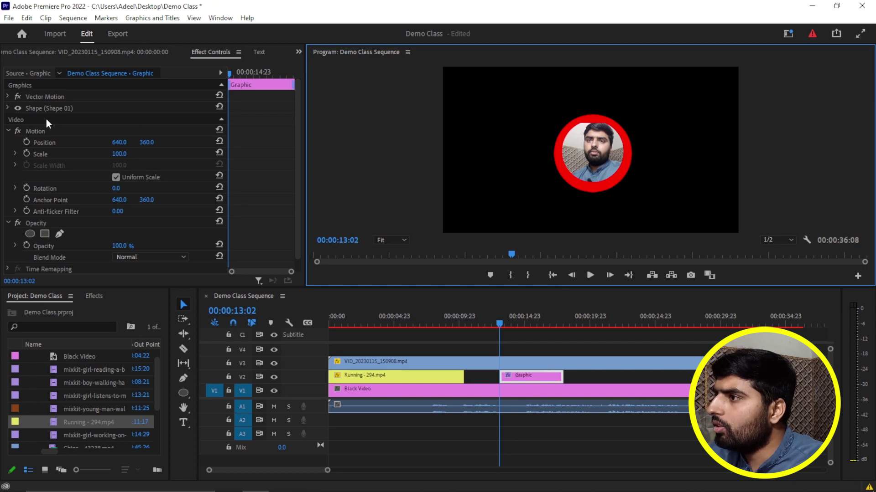
Change the ring's Shape fill colour from red to yellow-green (CCFF00)
click(8, 108)
click(55, 157)
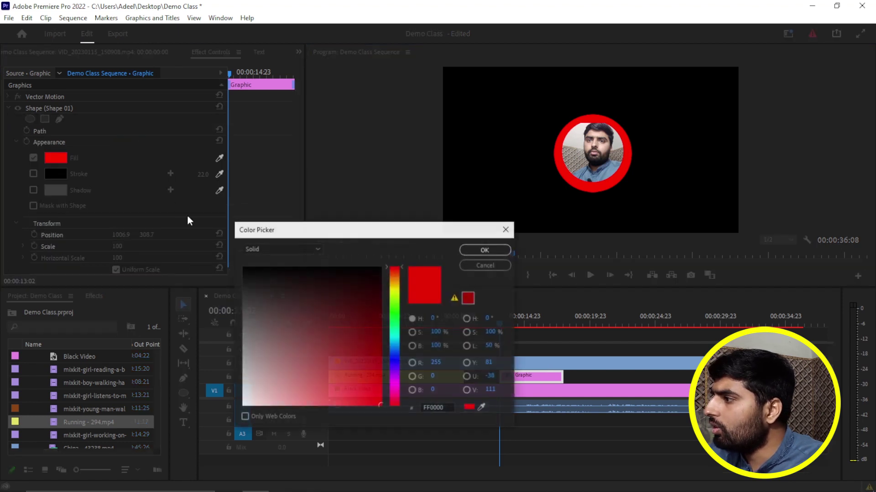
click(395, 295)
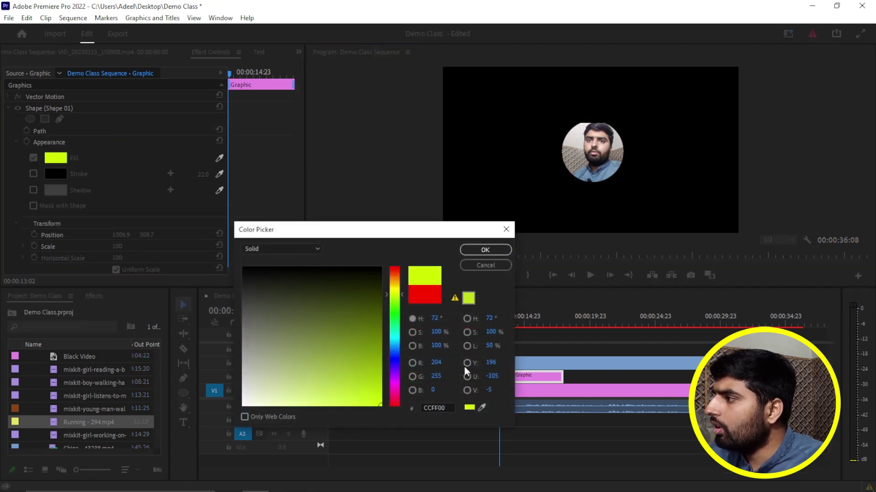
click(486, 250)
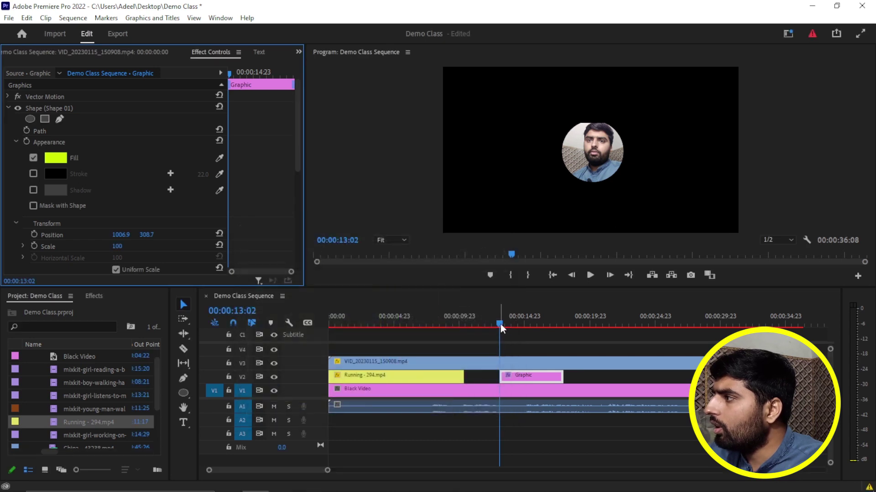
click(516, 325)
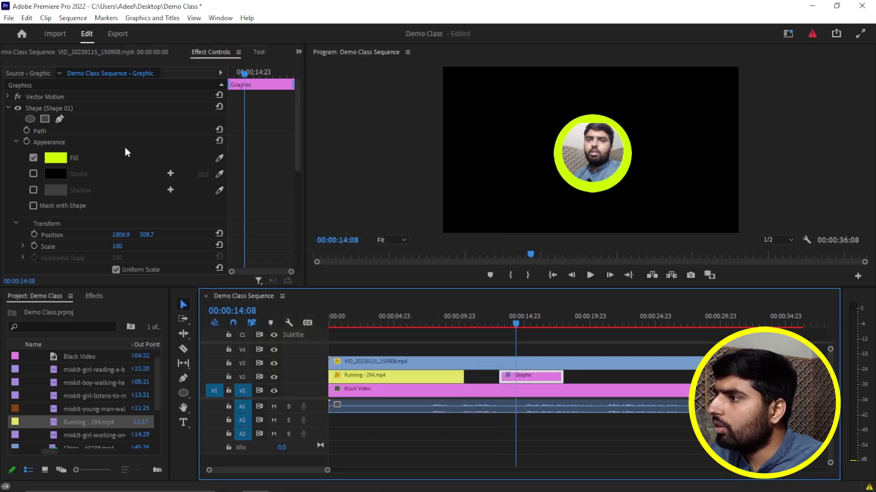
Scale the ring graphic down to 84 in Motion, then delete the Graphic clip
click(16, 142)
click(8, 108)
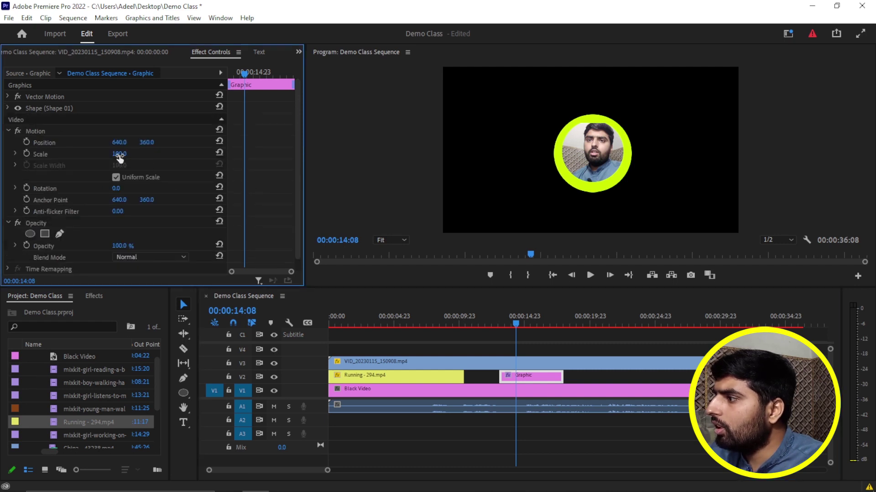
drag(119, 153, 173, 173)
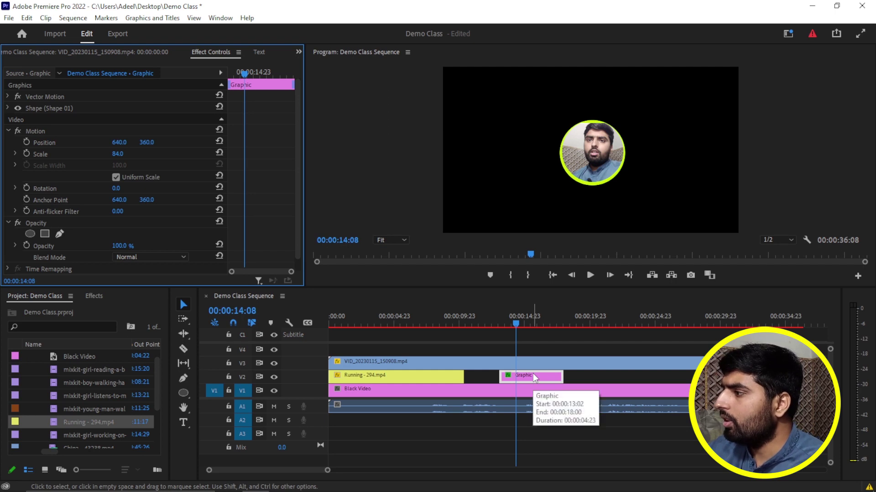
key(Delete)
Delete the VID_20230115_150908.mp4 clip and all remaining clips, then move the playhead to 0
click(536, 372)
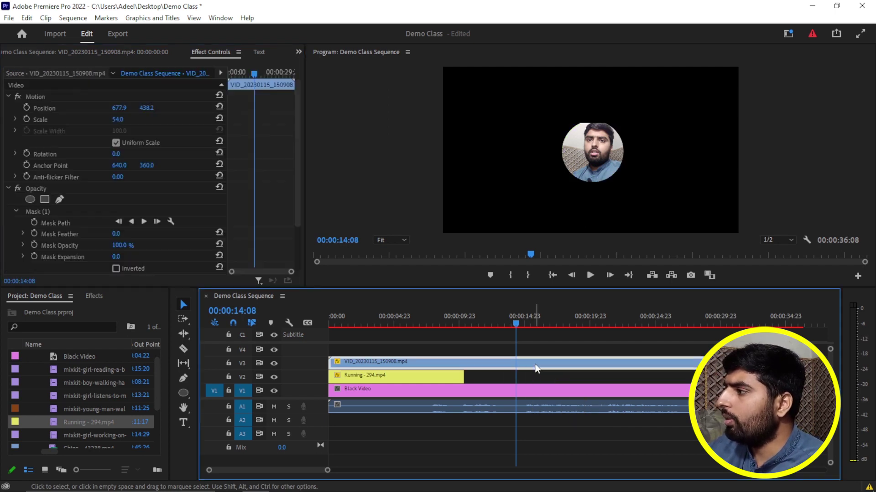
key(Delete)
drag(460, 354, 415, 420)
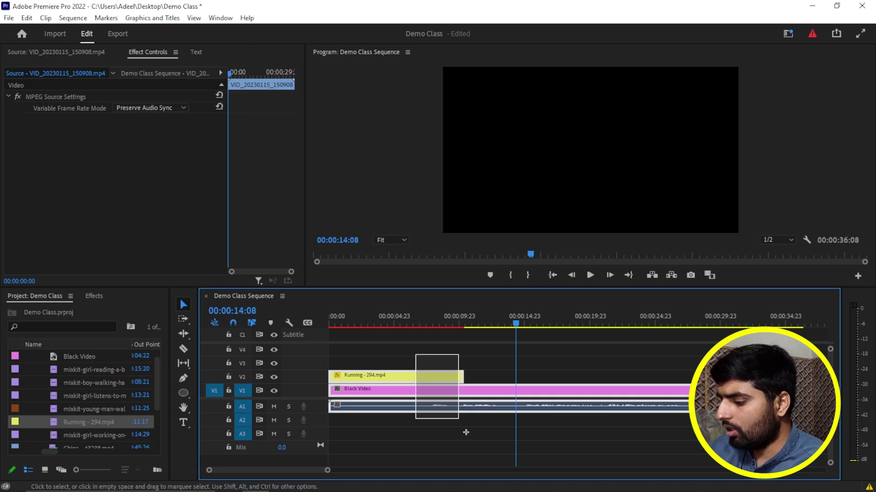
key(Delete)
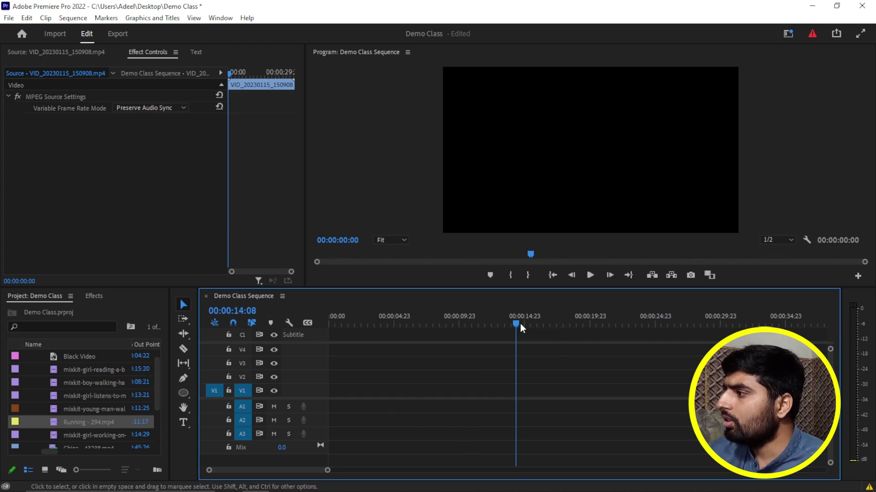
drag(515, 324, 328, 322)
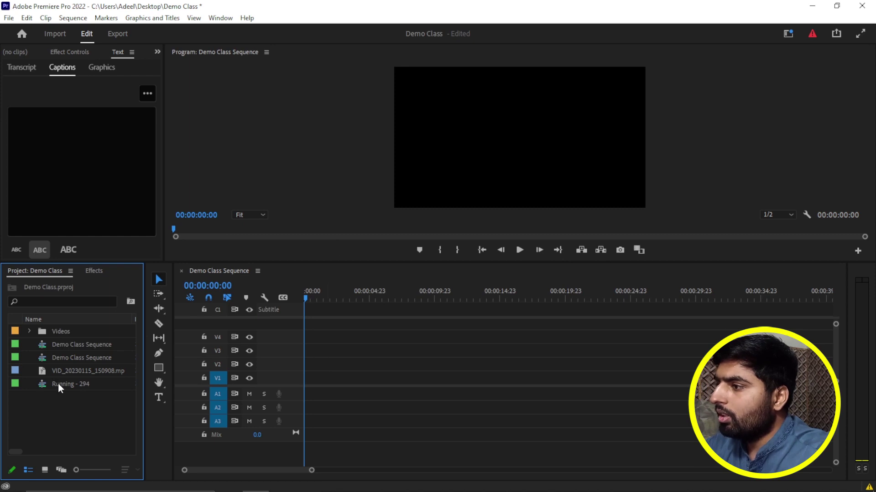
Expand the Videos folder in the Project panel, browse its contents, and collapse it again
click(29, 330)
scroll(80, 349, down, 1)
scroll(84, 354, down, 1)
scroll(86, 359, down, 2)
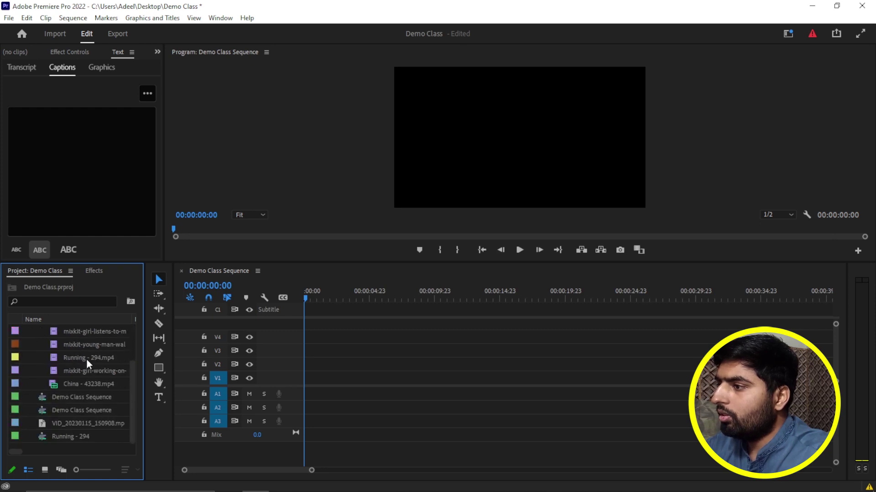
scroll(46, 338, up, 4)
click(29, 331)
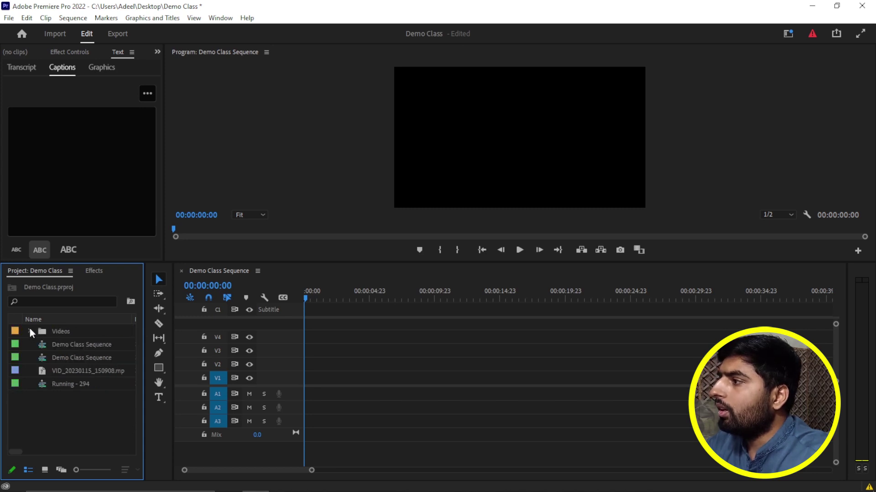
Import sample.mp4 and open it in a widened Source monitor
double_click(91, 412)
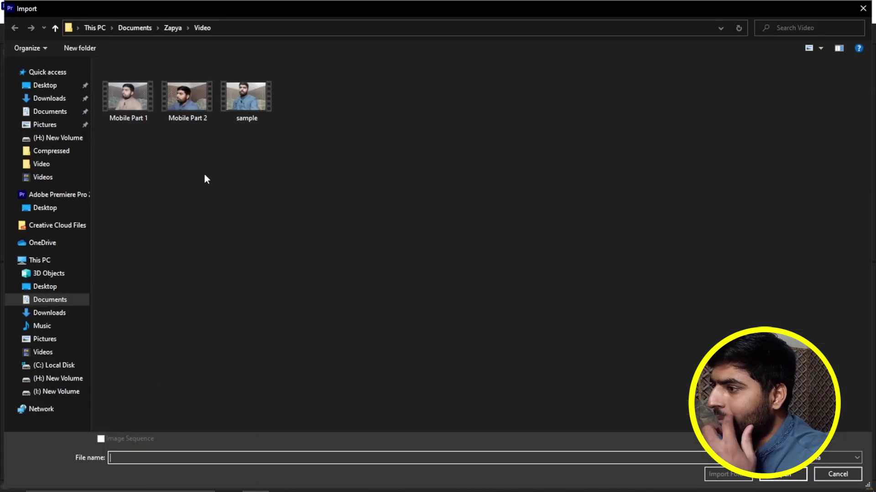
double_click(258, 103)
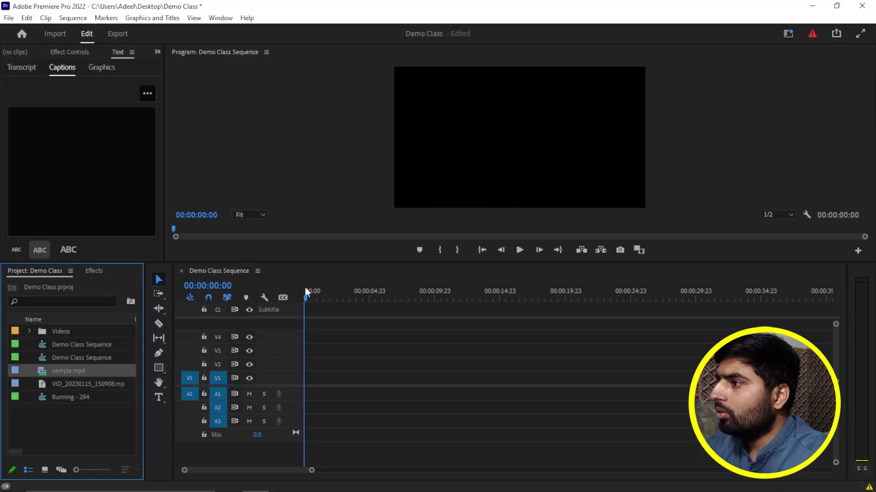
double_click(40, 374)
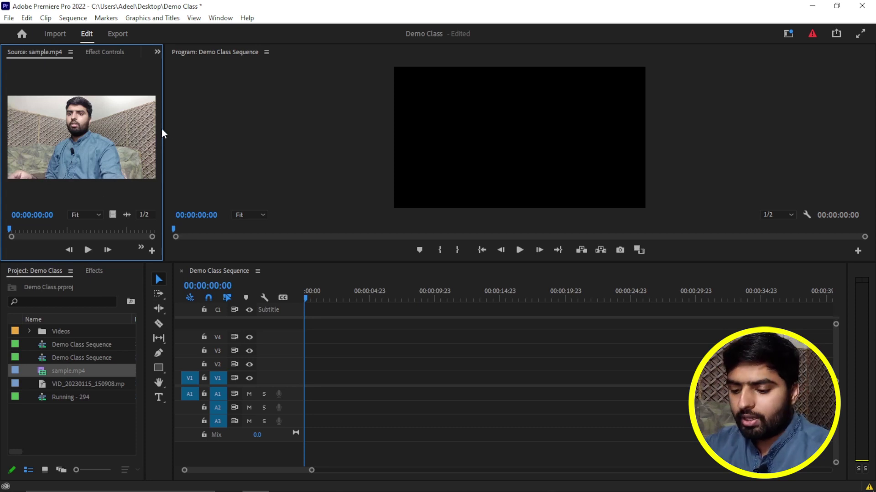
drag(163, 130, 354, 136)
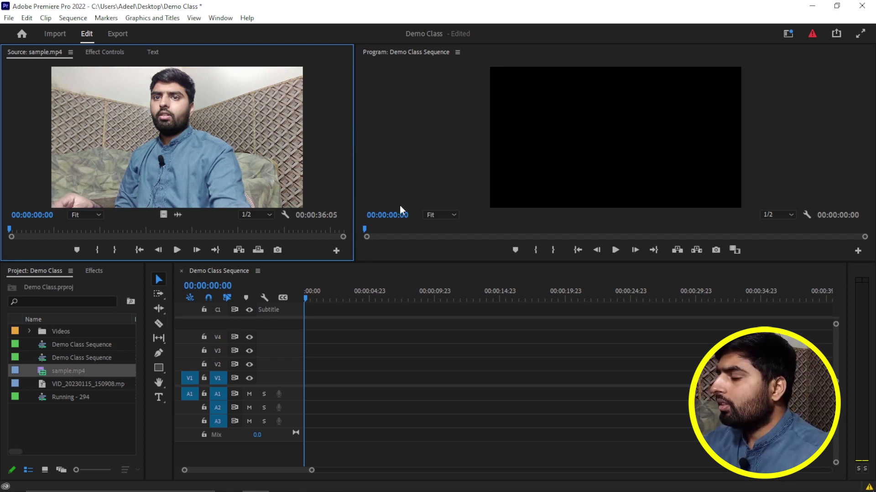
Place sample.mp4's video on V1 and change the sequence settings to match the clip
drag(162, 213, 292, 379)
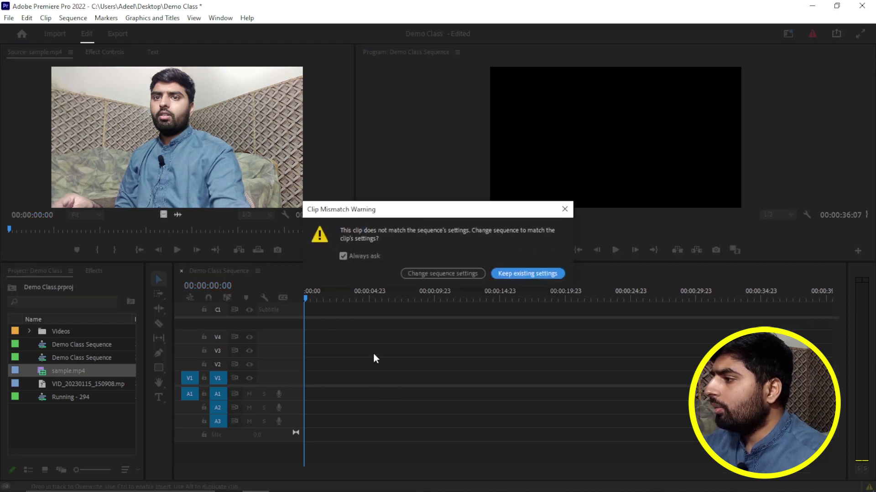
click(460, 274)
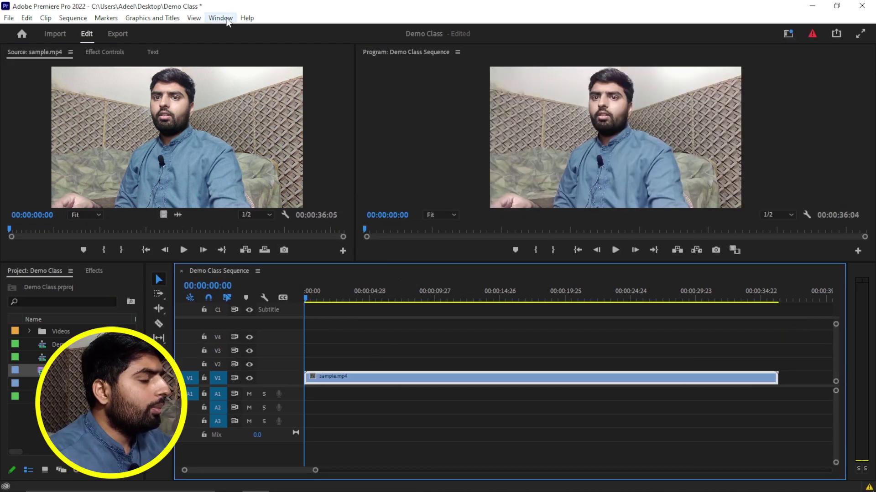
click(221, 18)
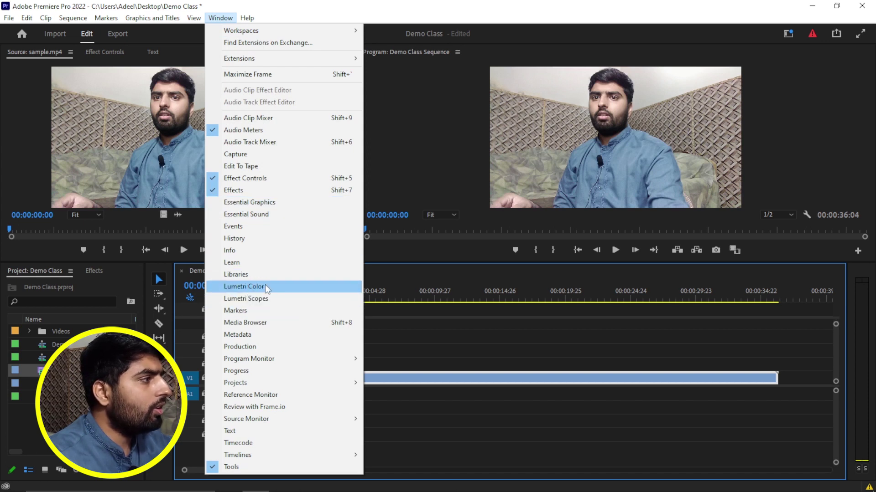
Open and widen the Lumetri Color panel, collapsing Curves and expanding Basic Correction
click(248, 289)
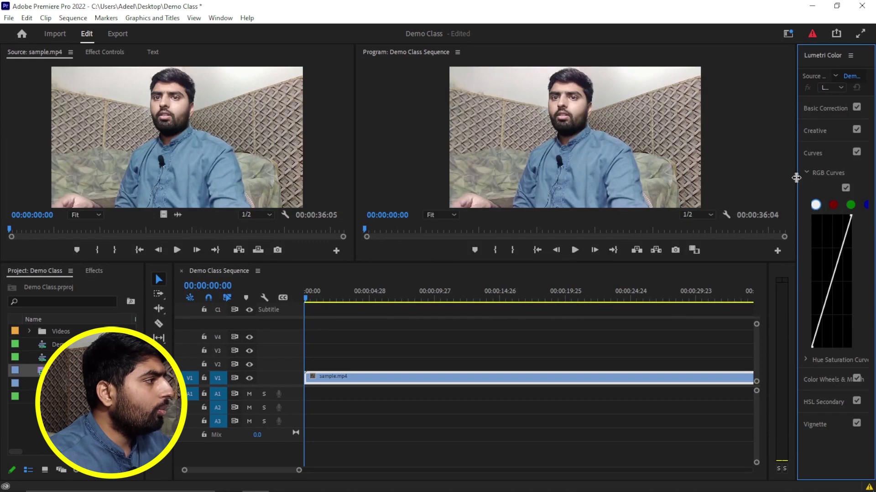
drag(797, 175, 638, 195)
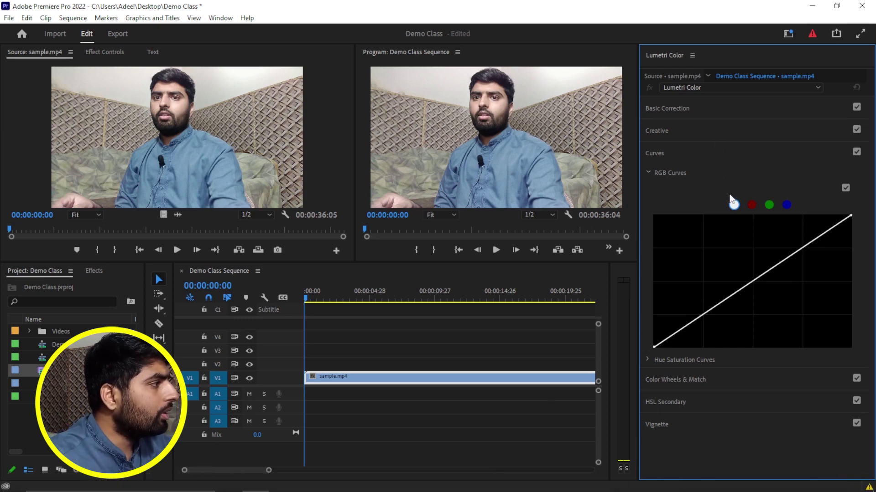
click(648, 173)
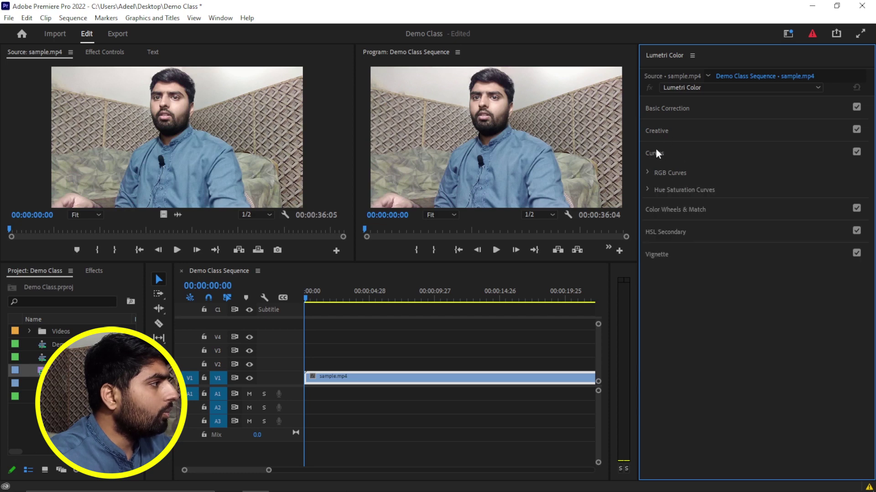
click(656, 151)
click(681, 107)
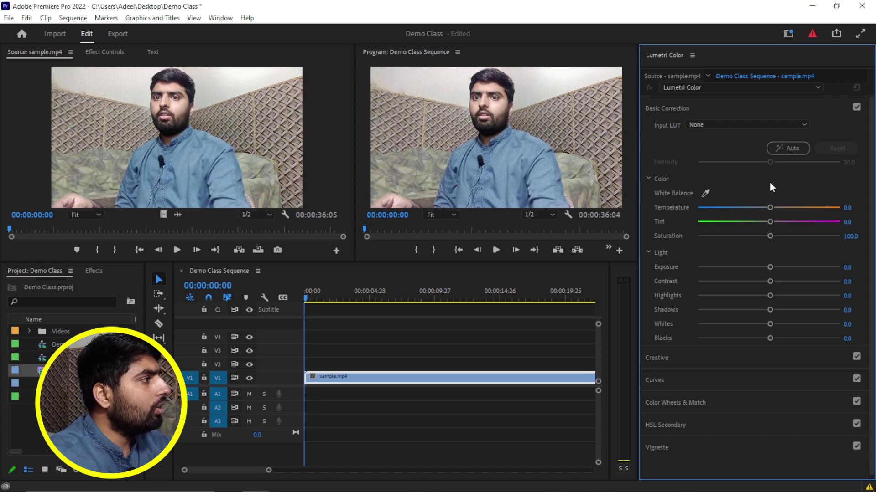
Keep Input LUT at None and test the White Balance eyedropper, undoing to Temperature and Tint 0.0
click(752, 125)
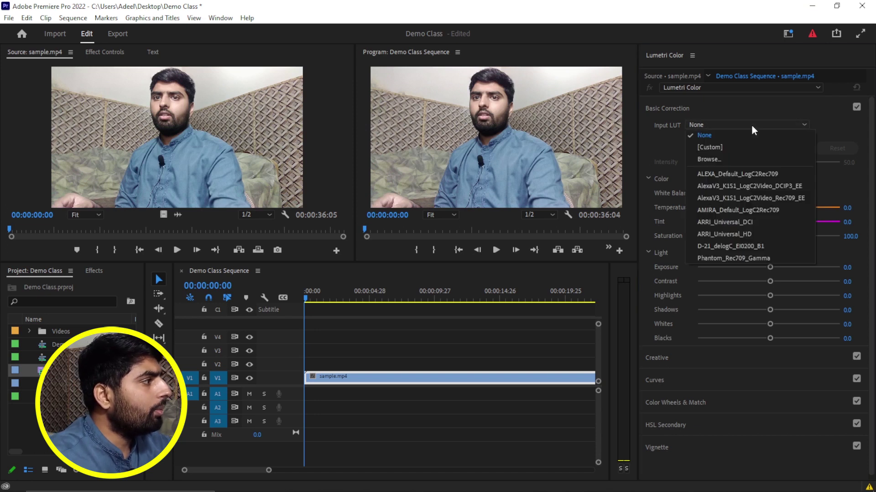
click(836, 120)
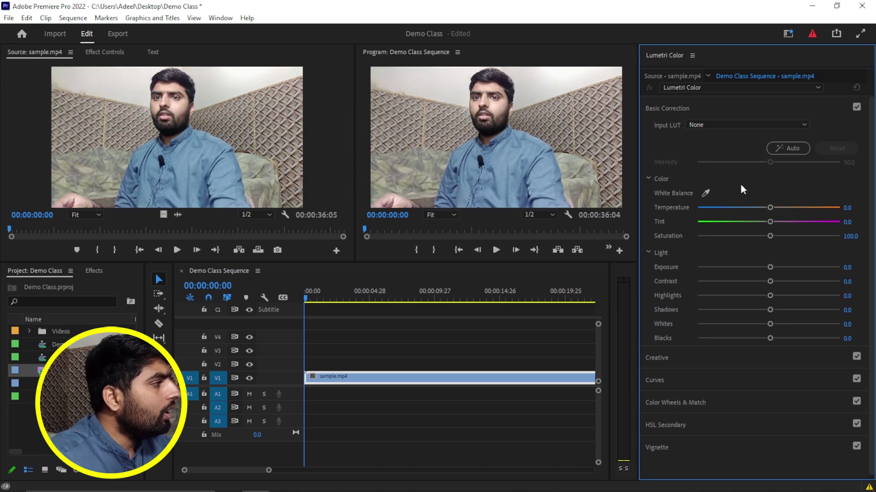
click(706, 193)
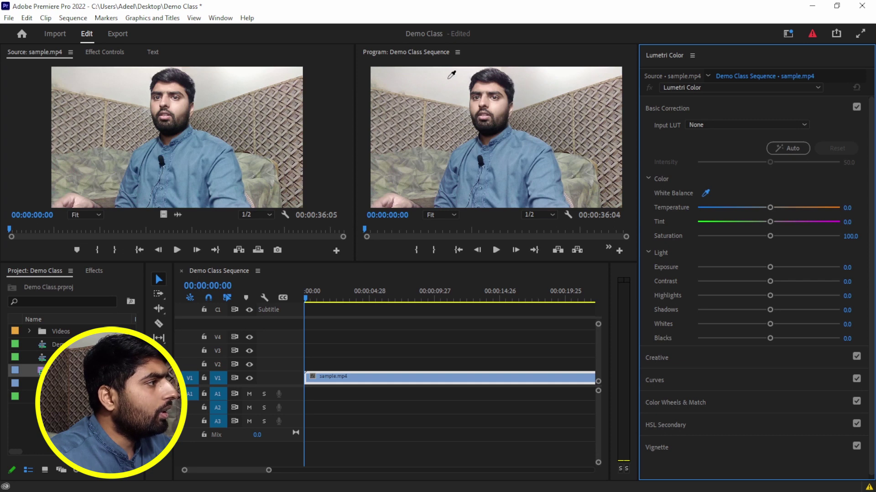
click(540, 83)
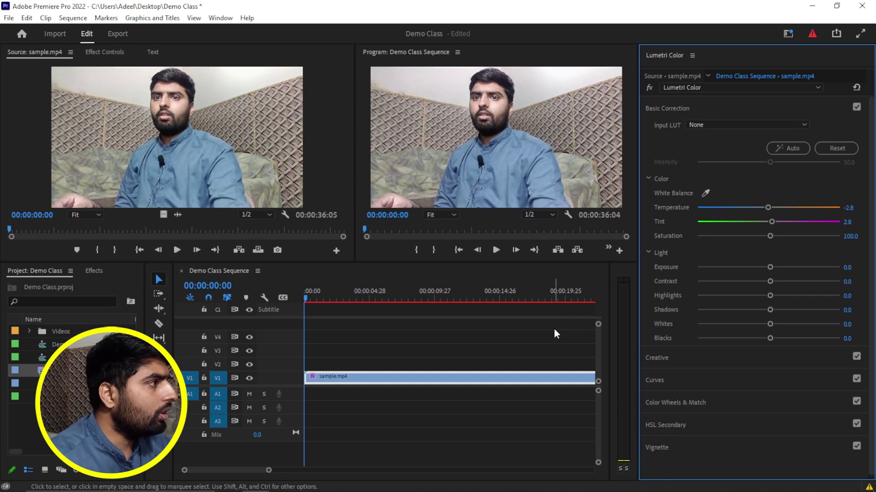
key(ctrl+z)
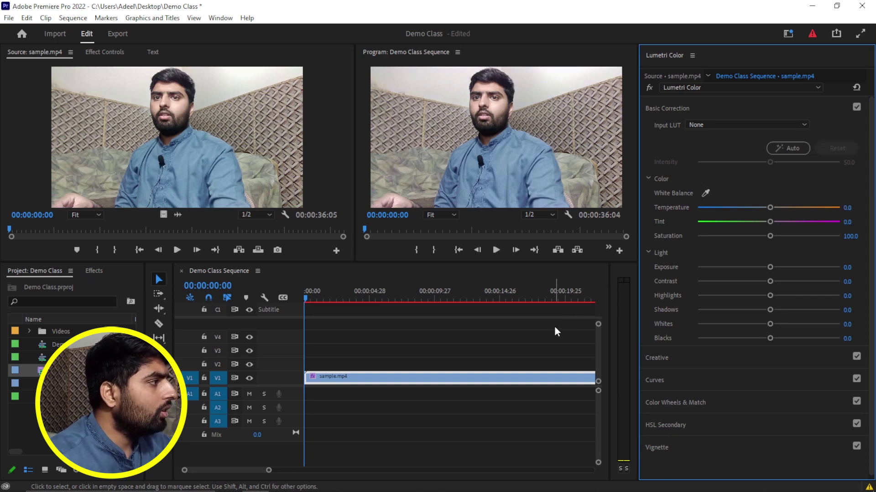
click(706, 193)
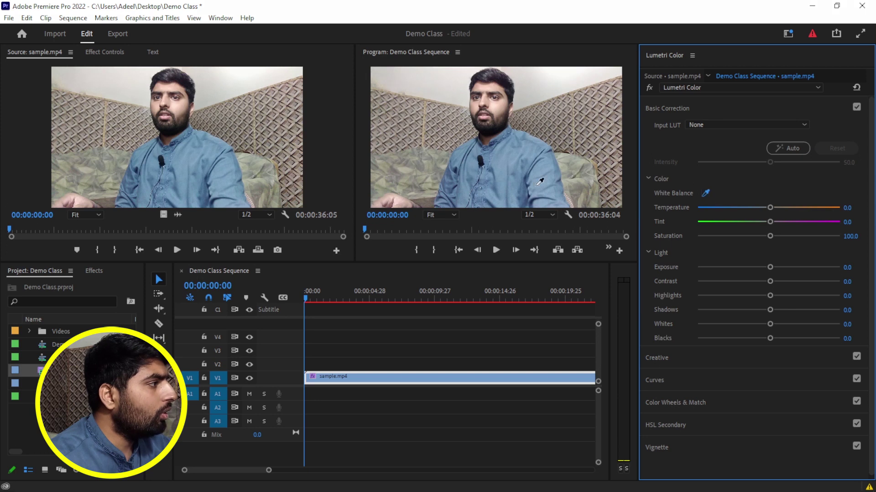
click(522, 160)
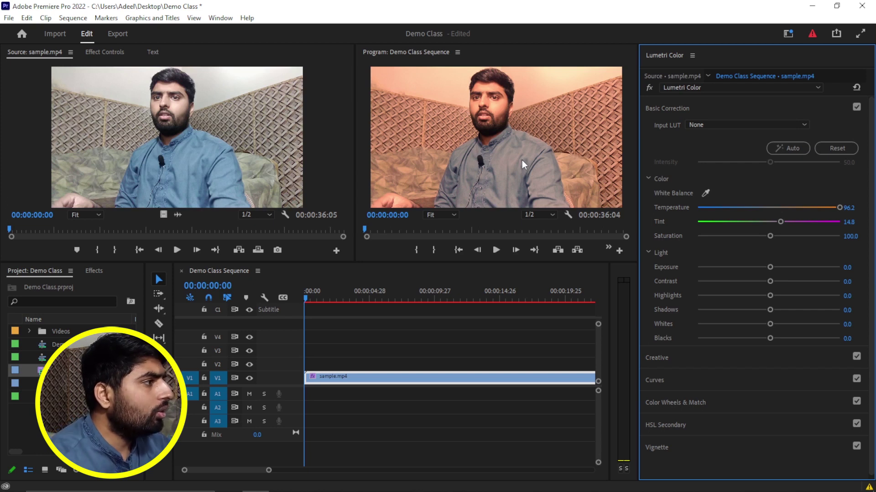
key(ctrl+z)
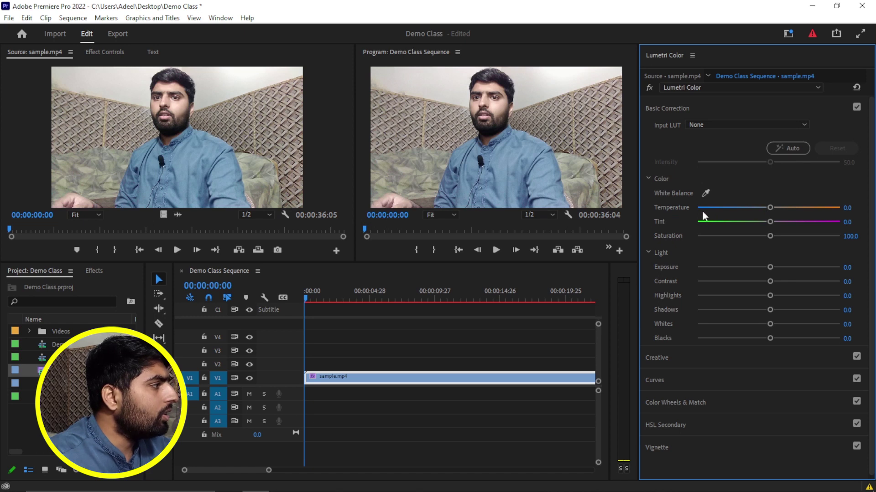
Try Temperature and Tint changes and boost Saturation to 144.1 in Basic Correction
drag(770, 207, 807, 212)
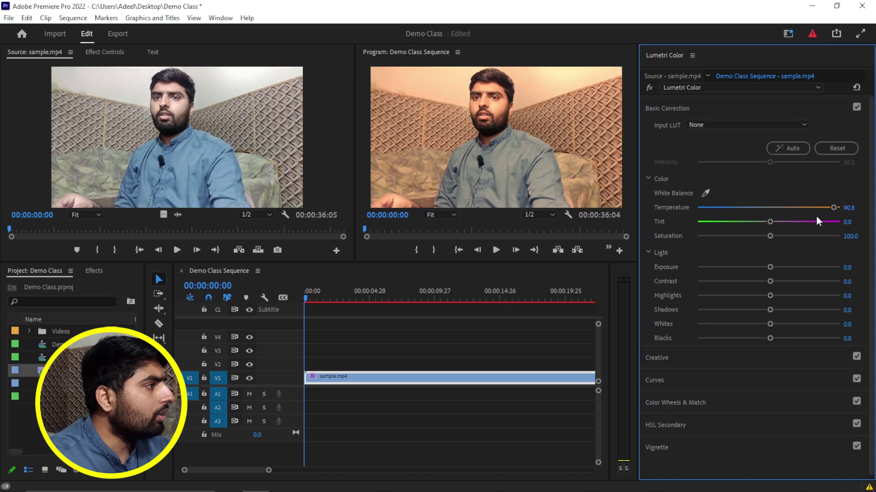
drag(814, 207, 729, 212)
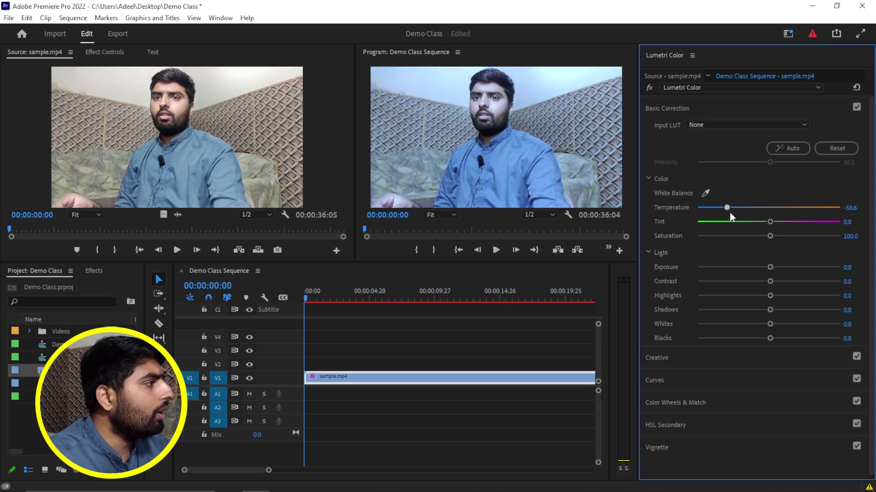
drag(768, 208, 738, 209)
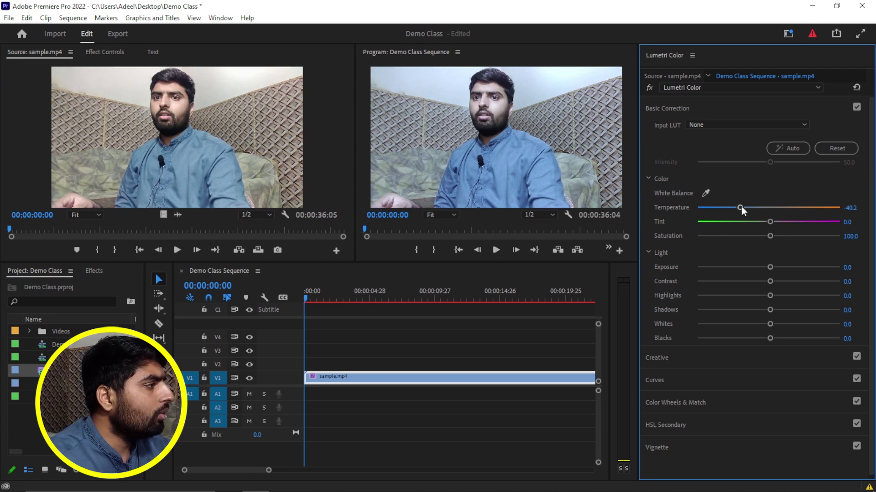
key(ctrl+z)
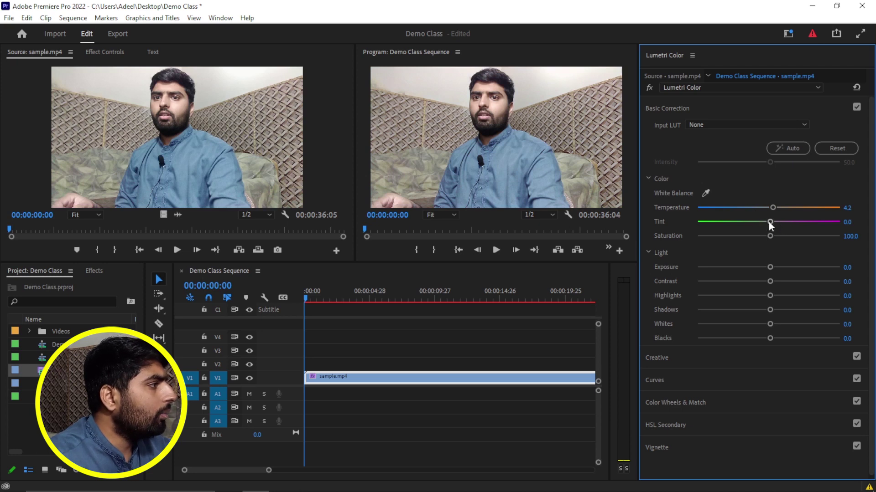
mouse_move(769, 222)
mouse_down()
mouse_move(709, 222)
mouse_move(800, 226)
mouse_up()
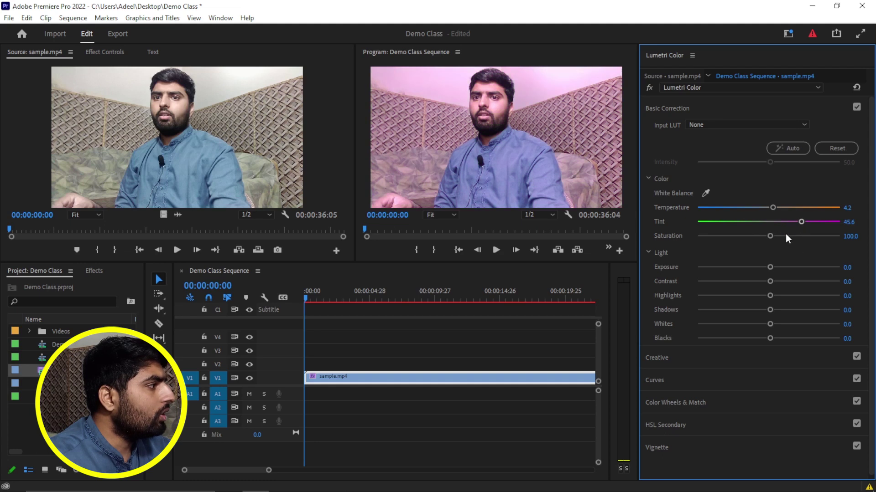
drag(757, 235, 800, 237)
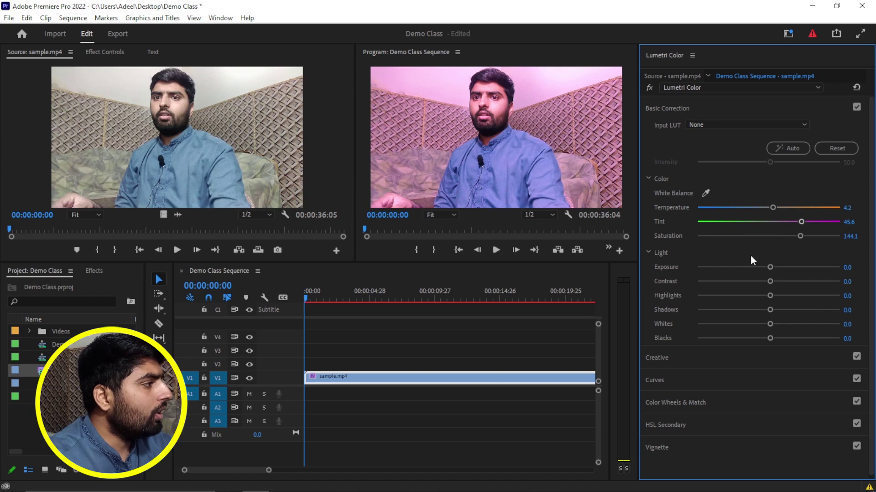
Adjust Exposure, Contrast and Highlights, then reset Basic Correction and collapse the Color group
drag(772, 271, 773, 272)
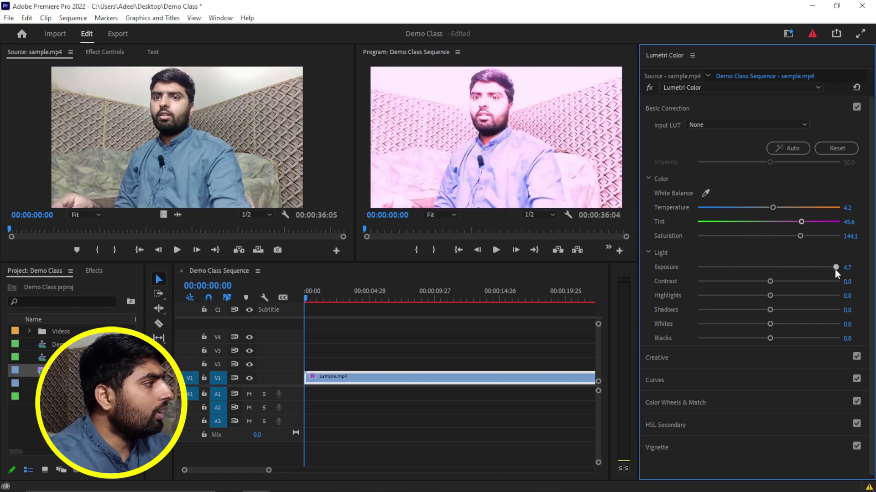
drag(767, 281, 738, 286)
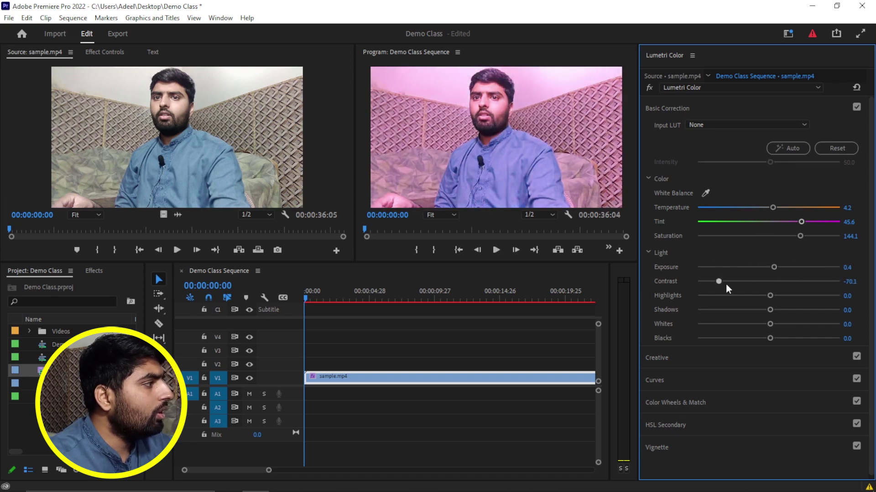
drag(770, 296, 749, 297)
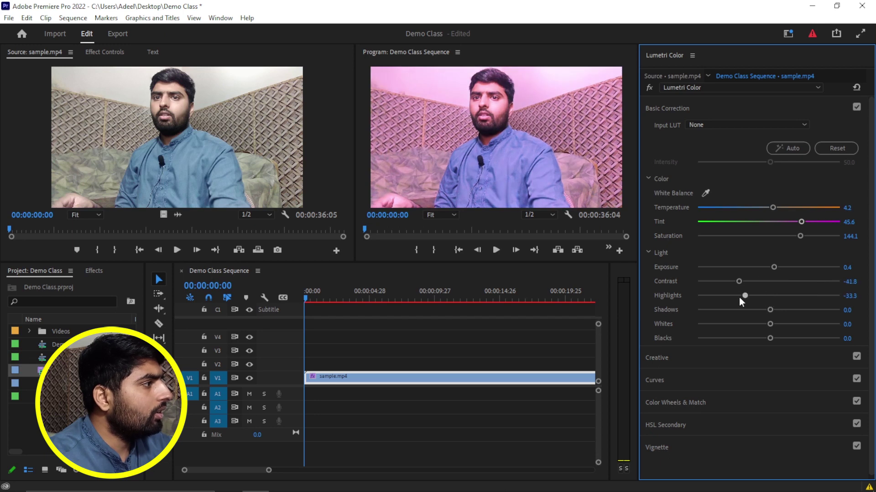
click(837, 147)
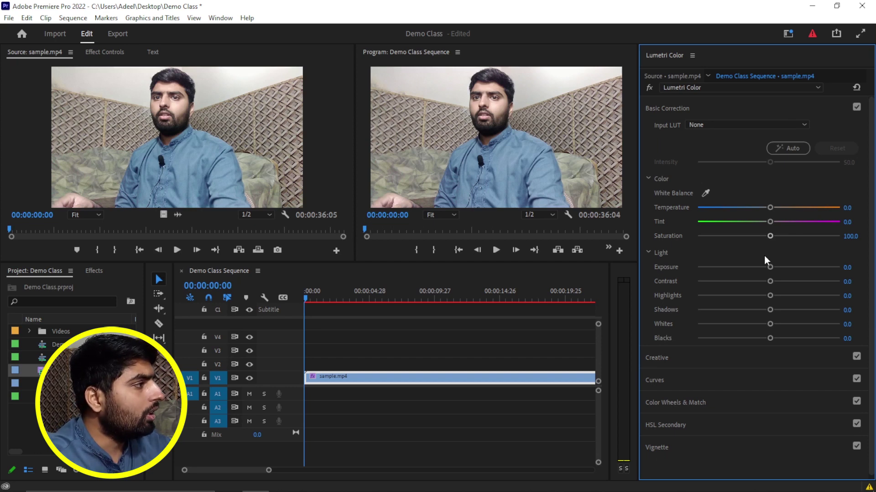
click(648, 179)
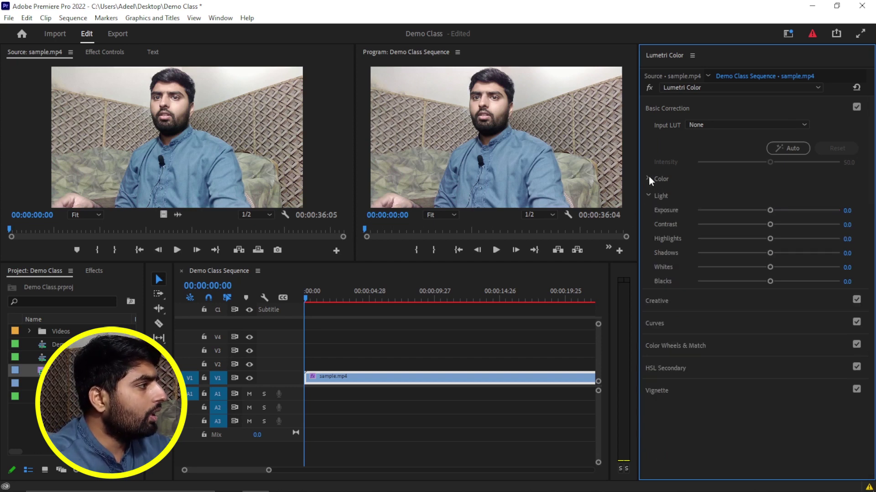
Open Creative, test Intensity, Faded Film and Saturation, restoring Saturation to 100
click(651, 193)
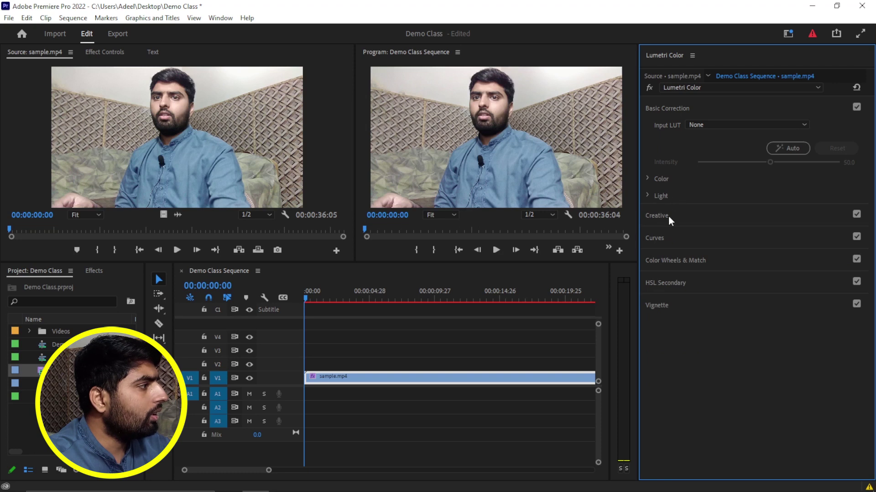
click(663, 215)
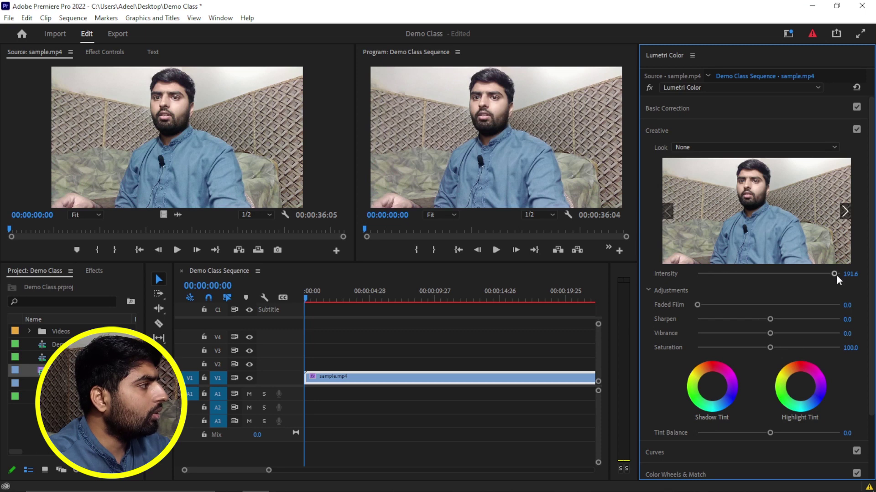
drag(834, 274, 689, 275)
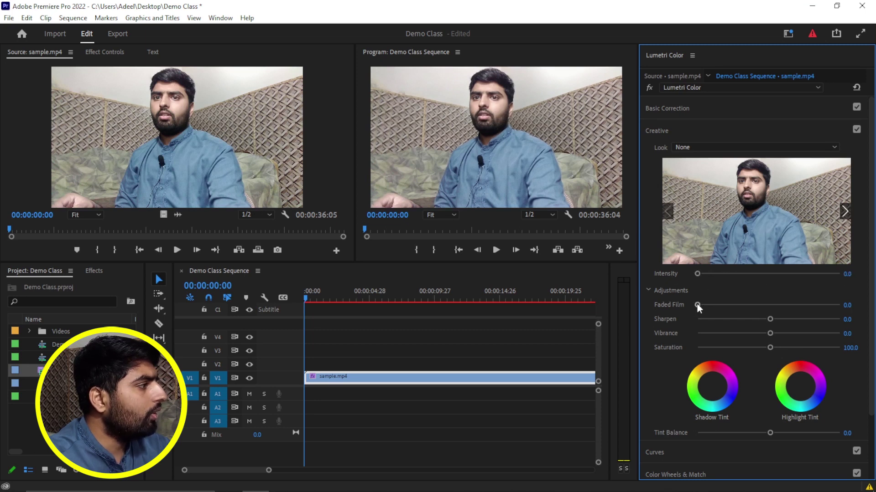
drag(698, 305, 842, 305)
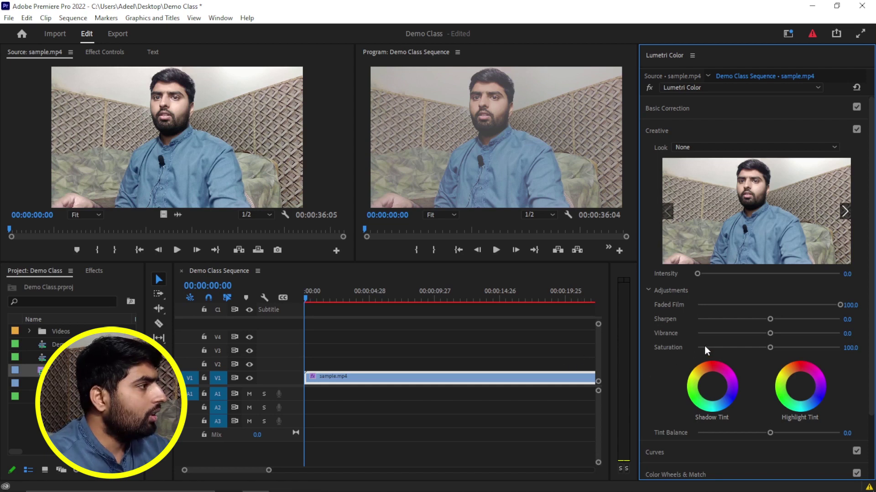
key(ctrl+z)
key(ctrl+z)
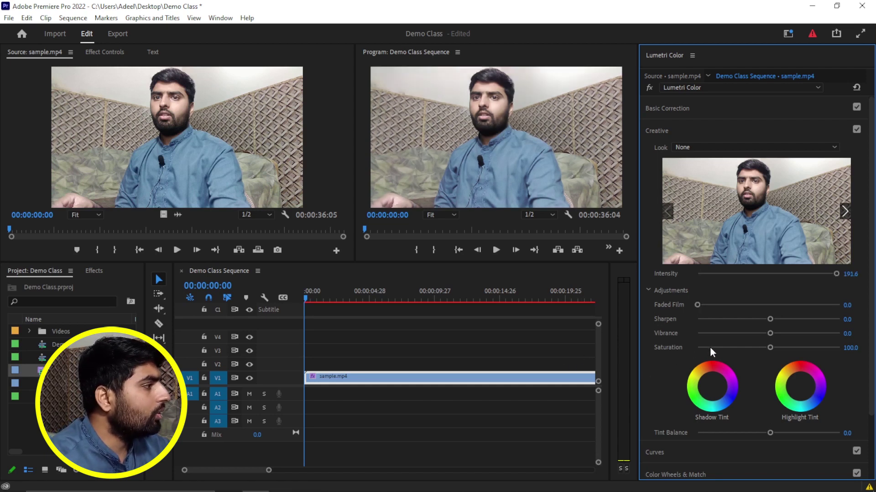
key(ctrl+z)
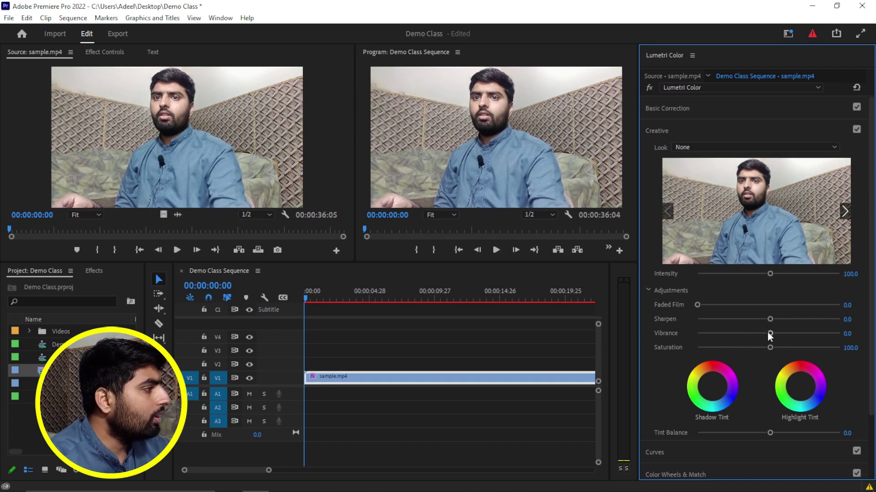
drag(770, 349, 721, 348)
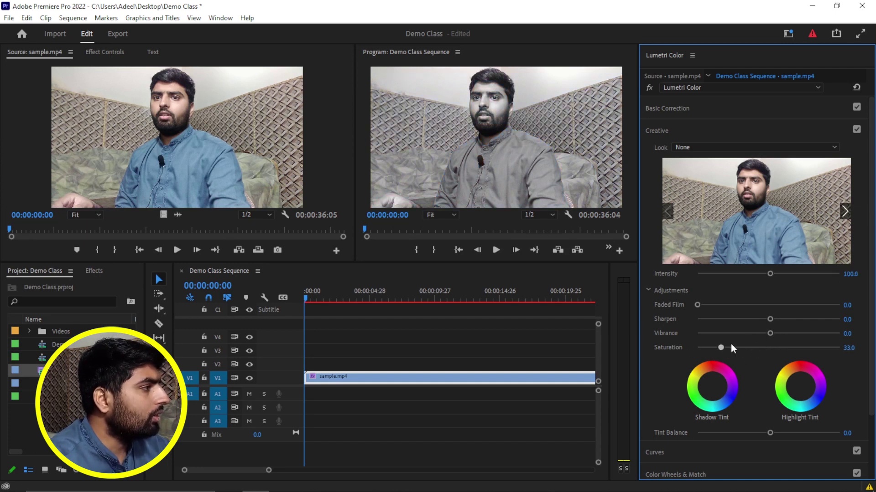
drag(849, 346, 720, 345)
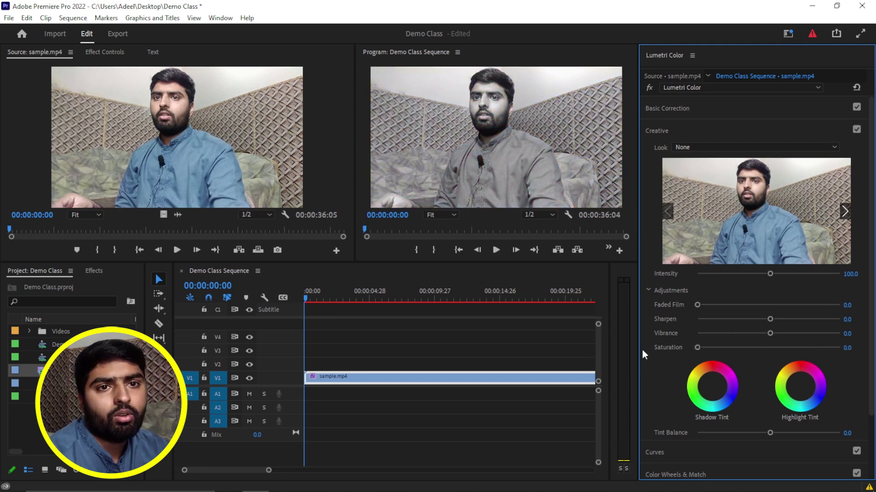
double_click(701, 359)
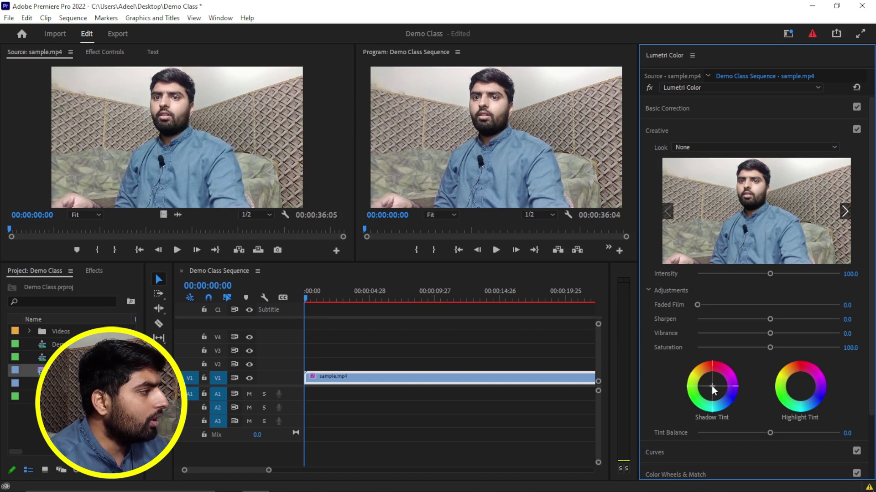
Test shadow and highlight tint wheels and the Tint Balance slider in Creative
drag(714, 391, 700, 392)
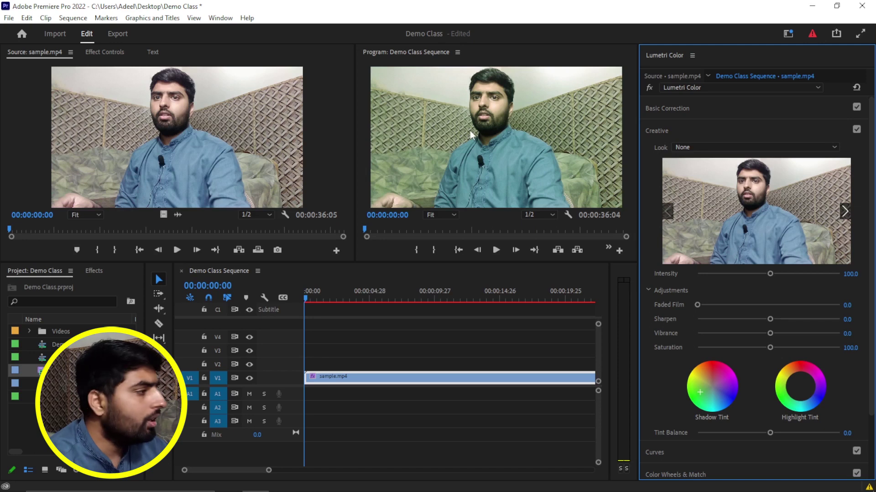
drag(700, 393, 700, 390)
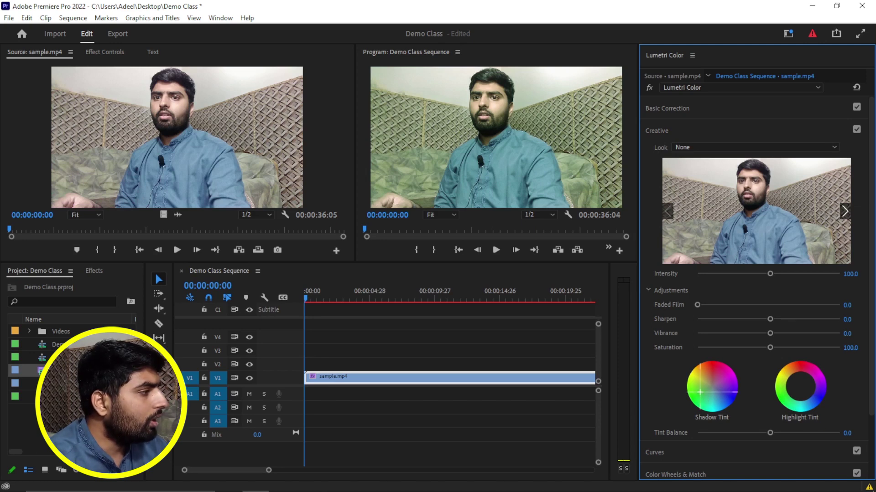
drag(700, 391, 714, 405)
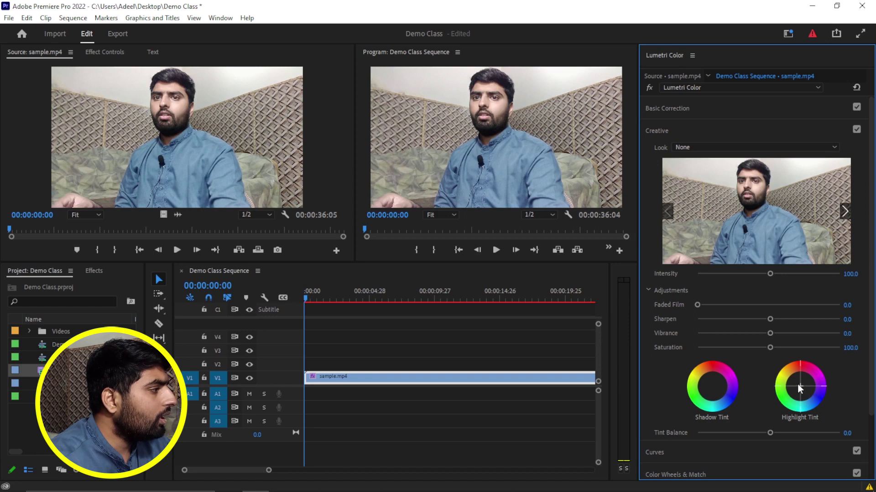
drag(802, 388, 808, 397)
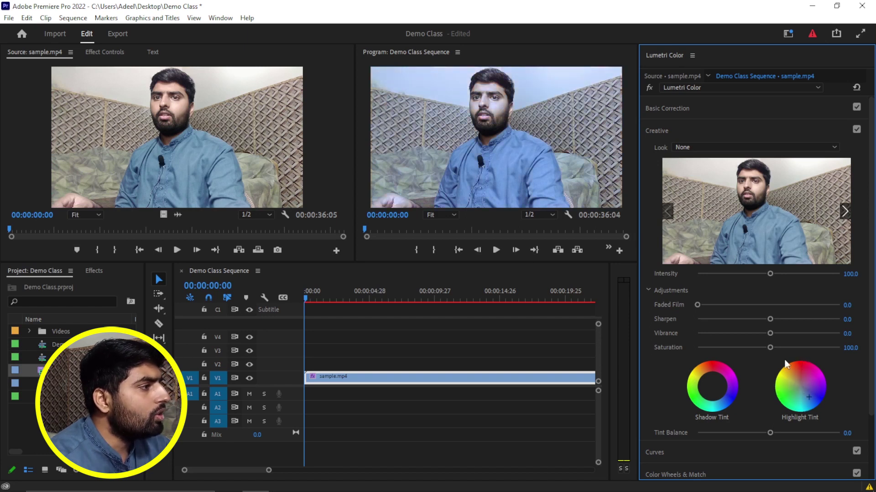
key(ctrl+z)
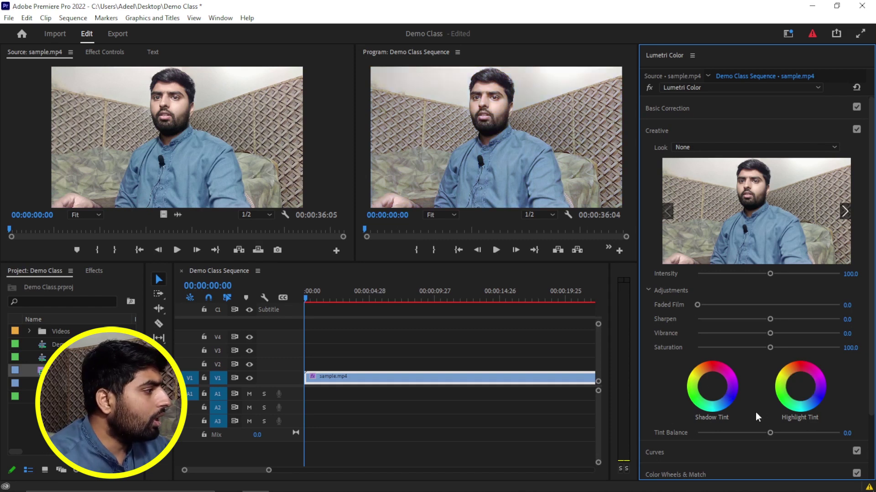
mouse_move(771, 433)
mouse_down()
mouse_move(841, 433)
mouse_move(767, 452)
mouse_move(768, 445)
mouse_up()
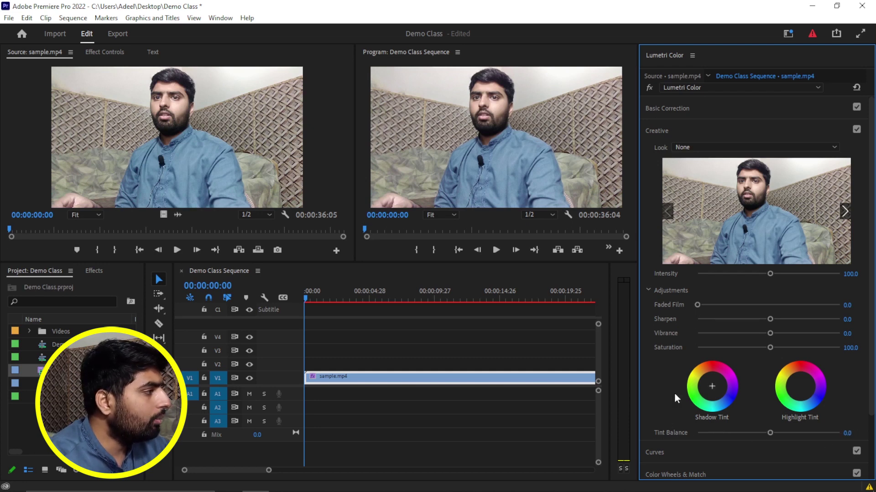
scroll(868, 383, down, 3)
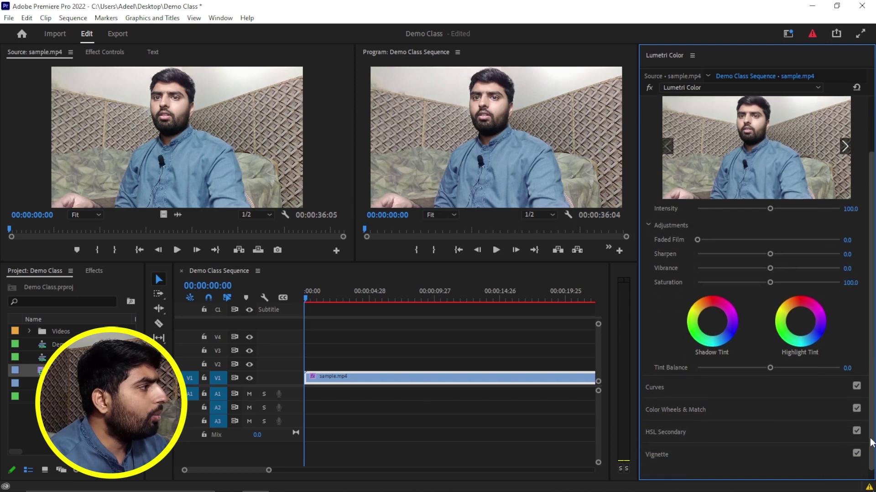
scroll(710, 245, up, 3)
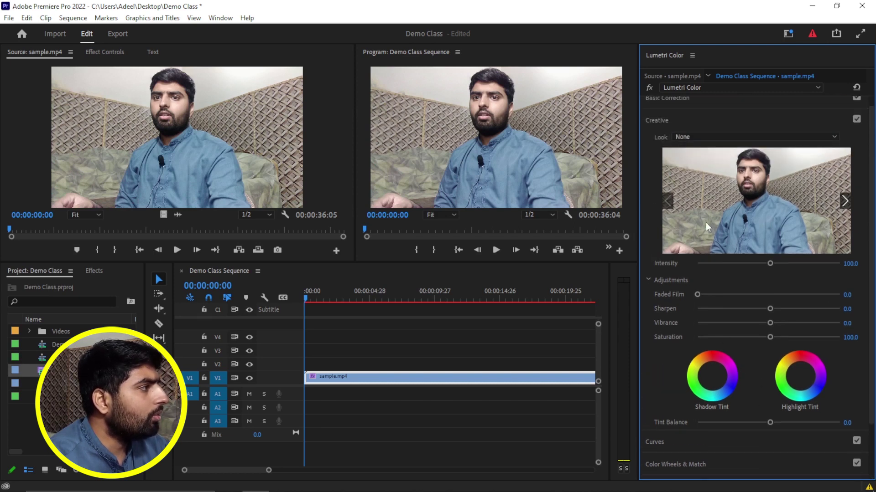
scroll(741, 296, down, 3)
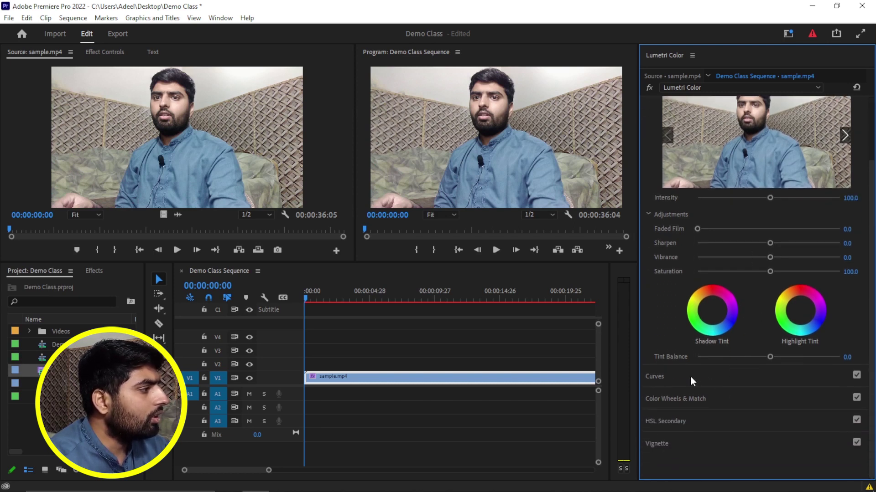
Open RGB Curves and test bends on the master curve, then remove the midpoint
click(663, 376)
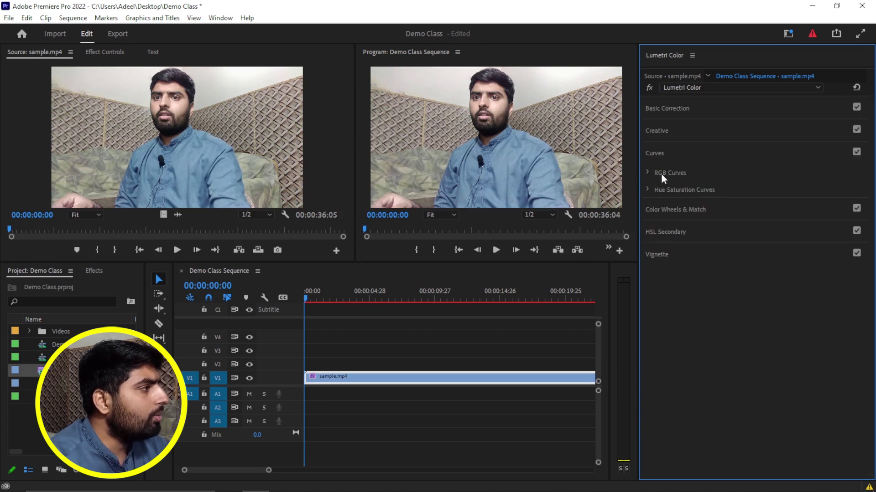
click(648, 171)
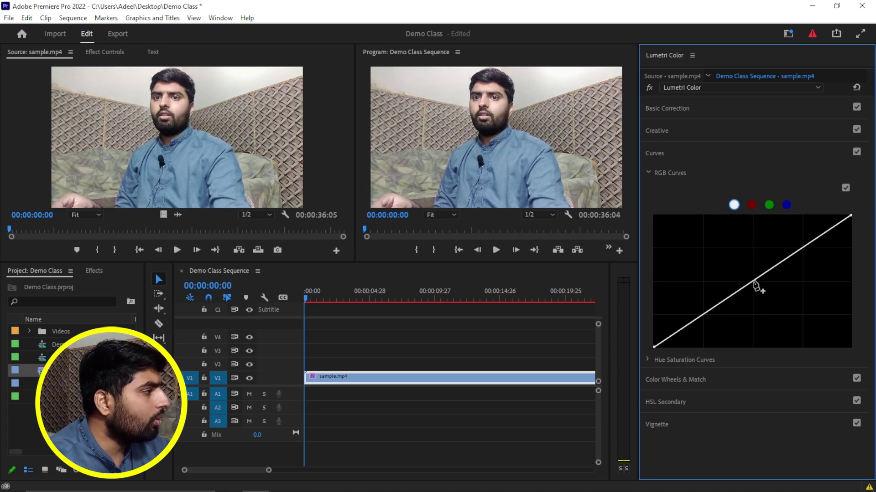
mouse_move(754, 282)
mouse_down()
mouse_move(779, 309)
mouse_move(851, 334)
mouse_up()
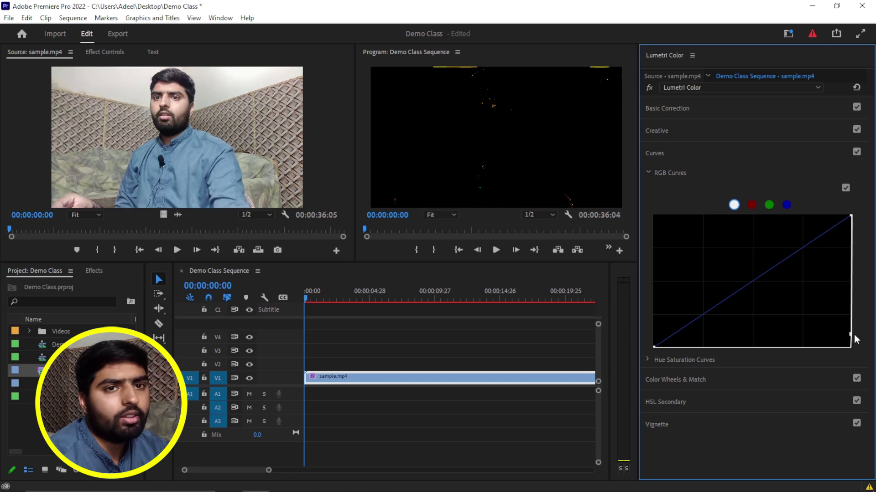
drag(853, 335, 697, 238)
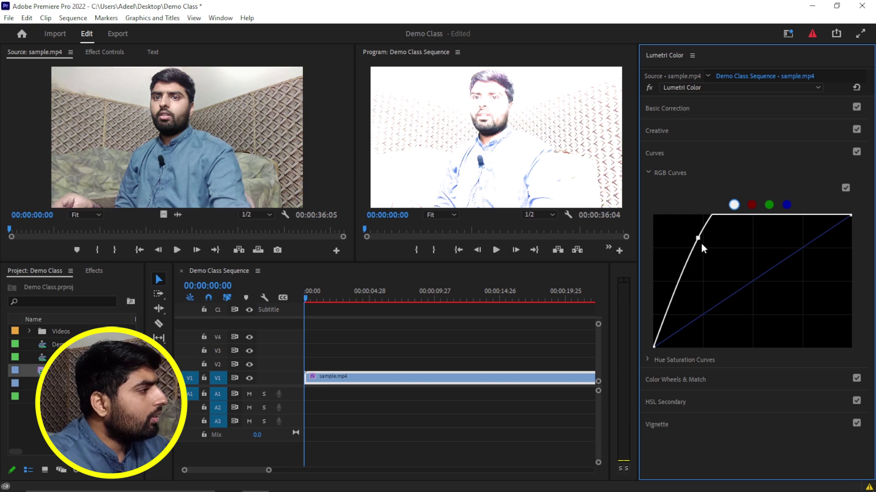
mouse_move(698, 237)
mouse_down()
mouse_move(774, 275)
mouse_move(657, 236)
mouse_up()
drag(656, 237, 755, 282)
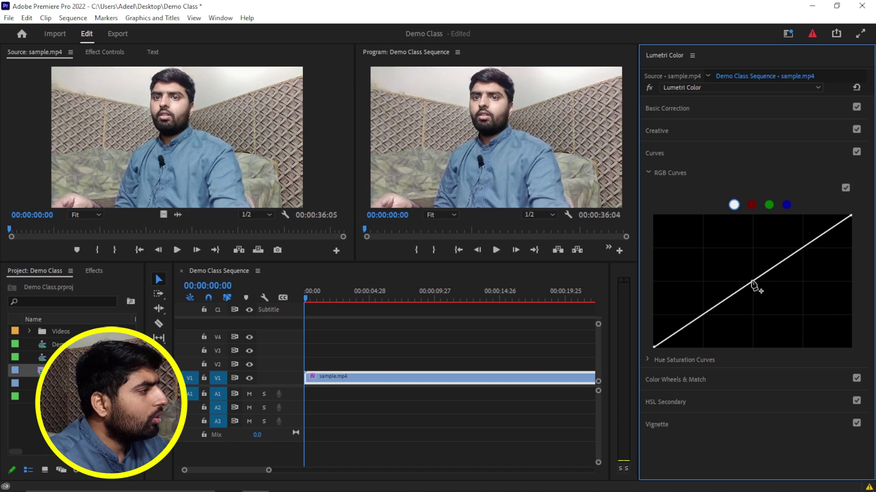
drag(753, 282, 760, 289)
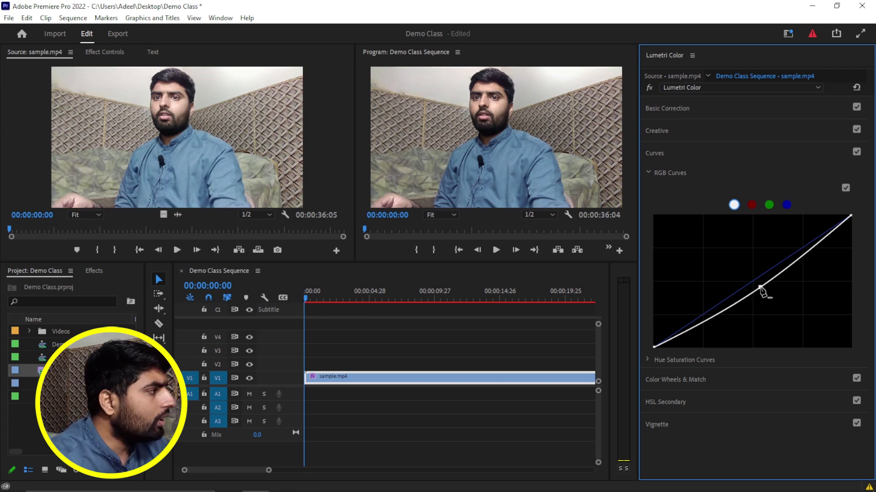
ctrl+click(760, 288)
Try lowering and raising the red channel curve for teal and red tints, undoing to straight
click(751, 206)
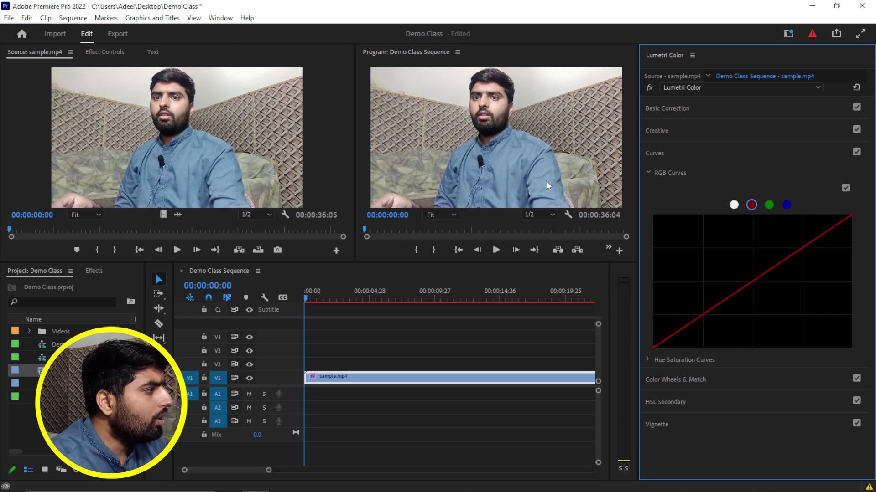
drag(754, 281, 765, 289)
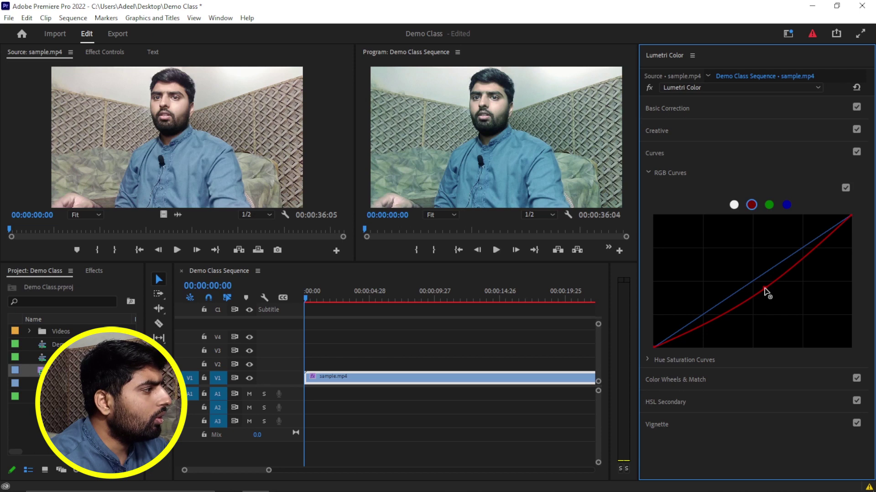
drag(765, 290, 803, 312)
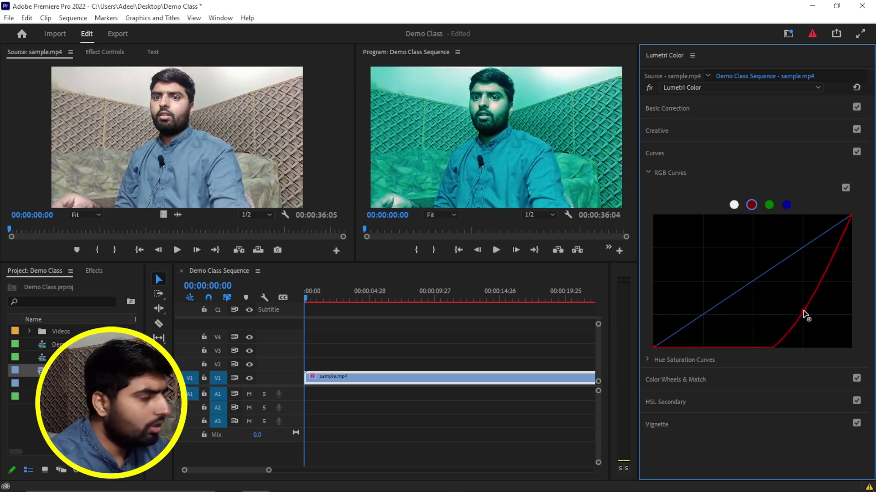
key(ctrl+z)
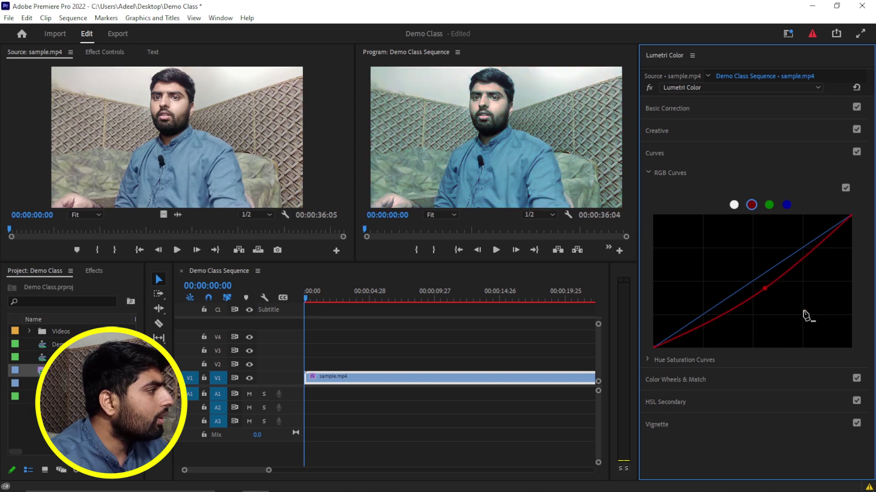
drag(765, 290, 714, 247)
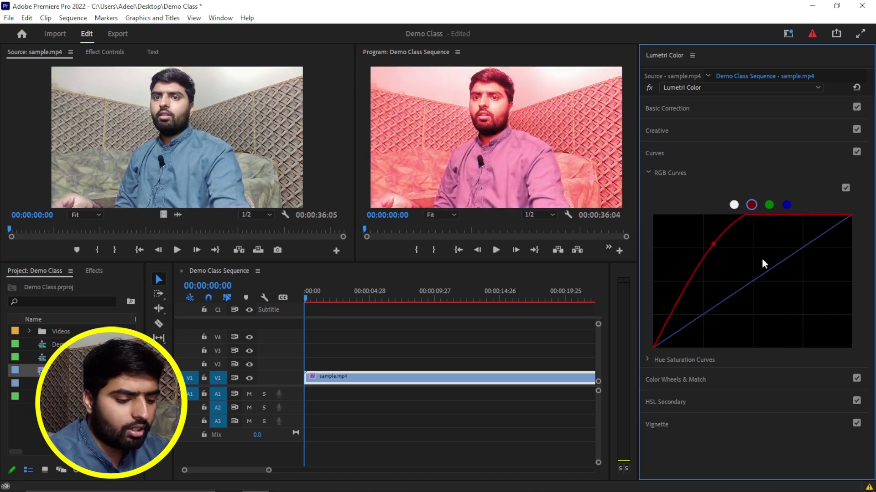
key(ctrl+z)
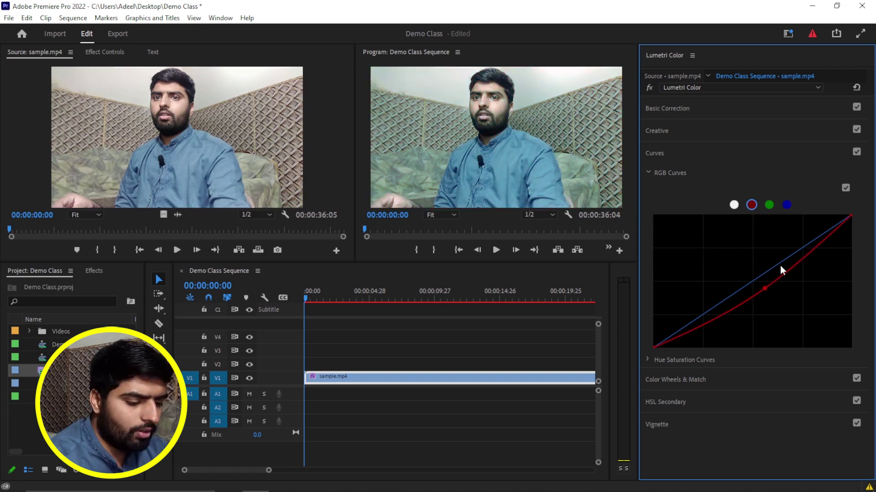
key(ctrl+z)
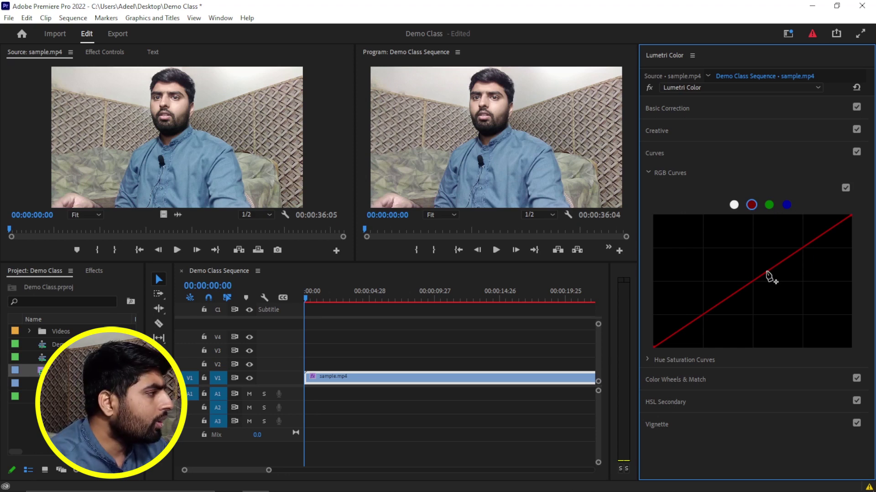
Add and raise a point on the Hue vs Sat curve, then undo it back to flat
click(647, 360)
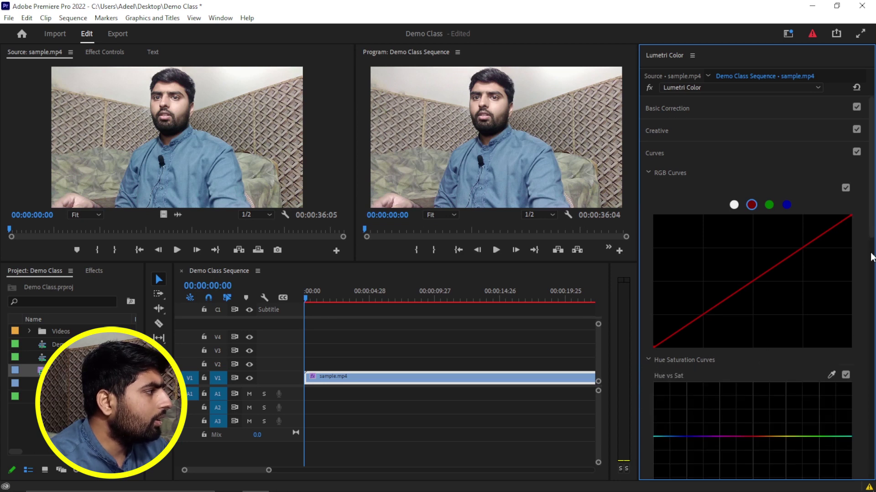
scroll(739, 299, down, 5)
drag(751, 275, 799, 277)
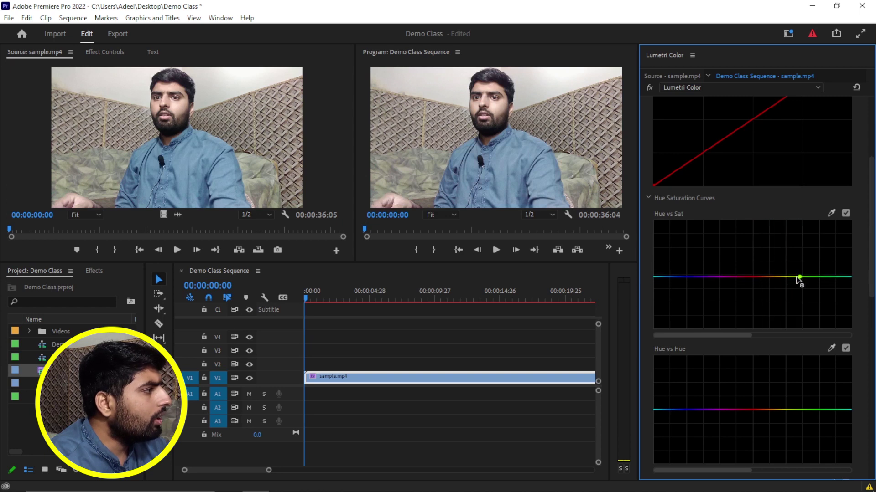
drag(800, 278, 694, 268)
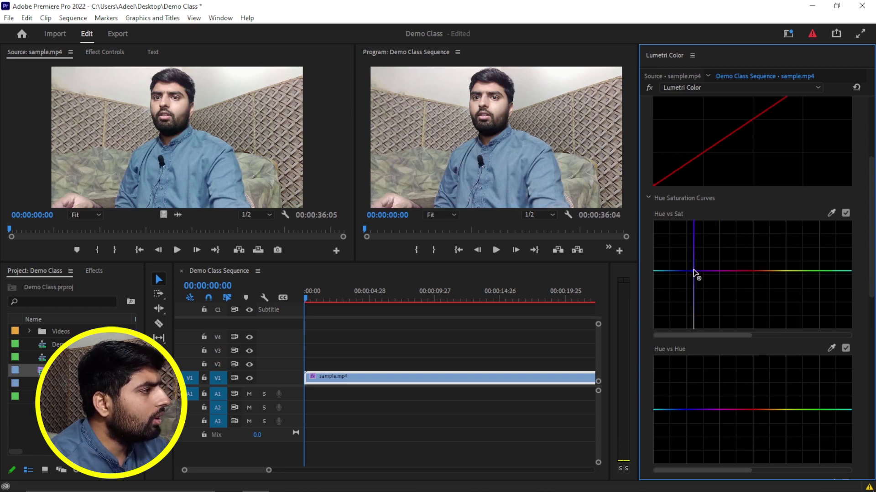
key(ctrl+z)
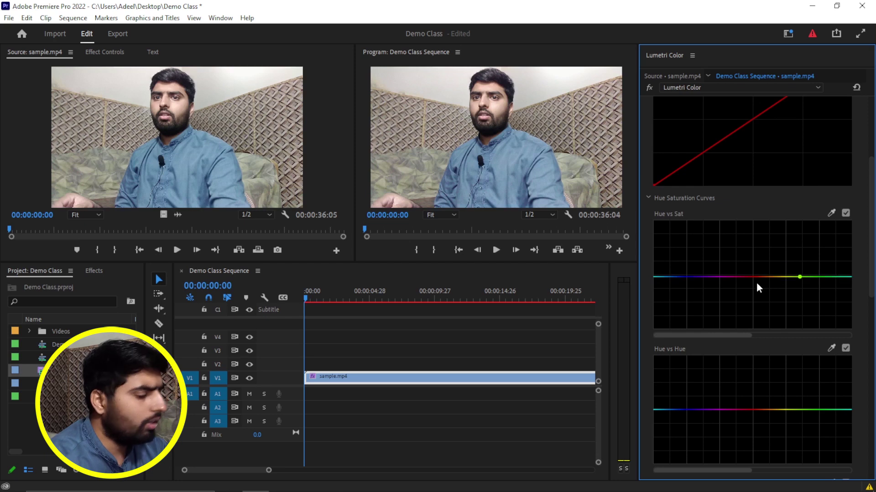
key(ctrl+z)
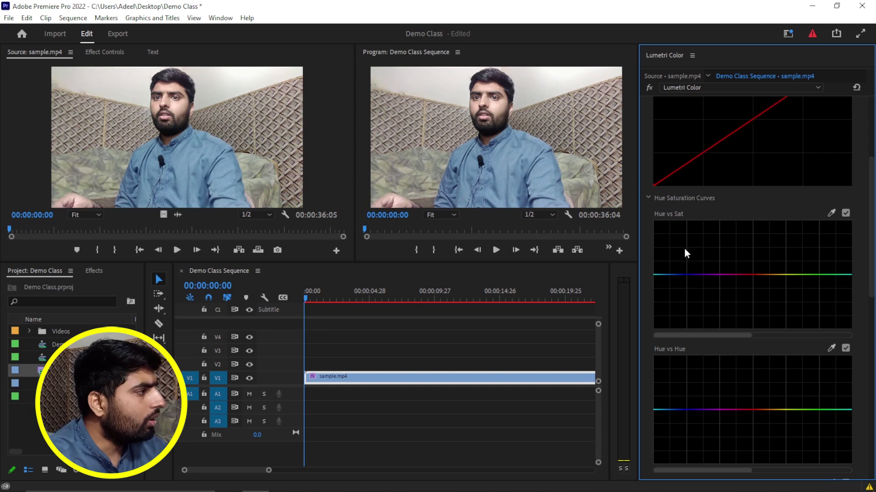
Collapse the Hue Saturation and RGB Curves sections and expand Color Wheels & Match
click(648, 198)
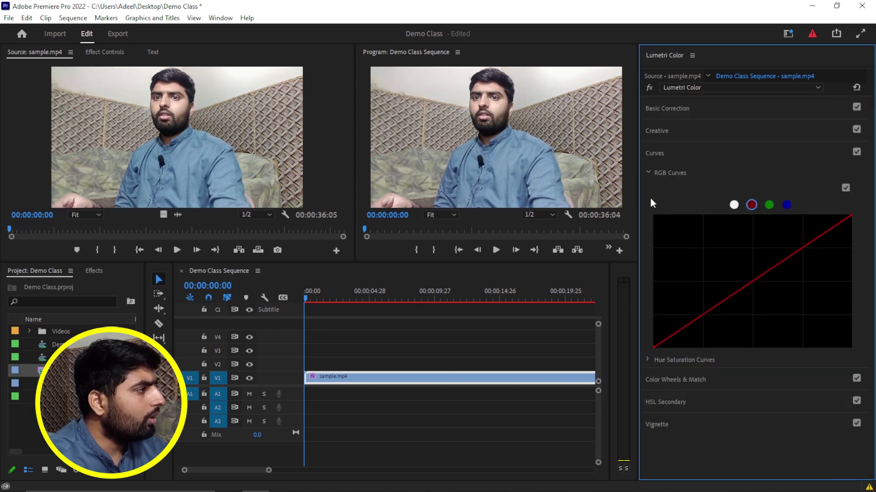
click(648, 174)
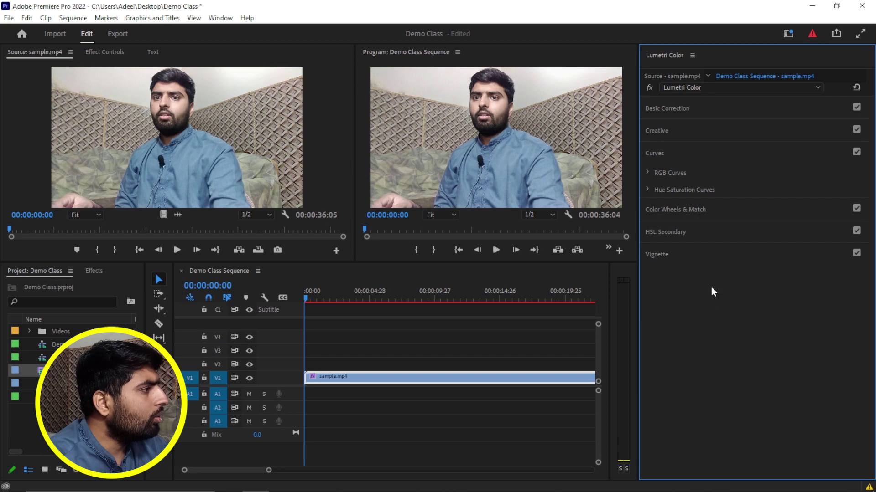
click(701, 209)
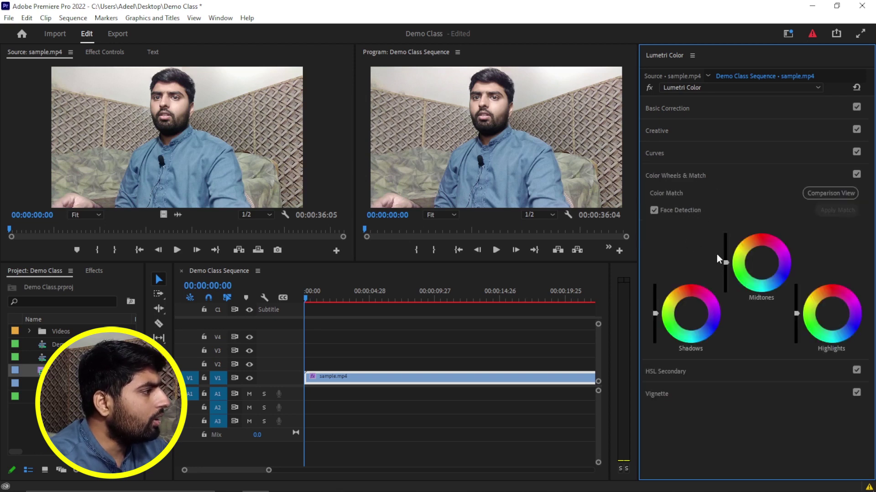
Darken the Shadows, reset them, then brighten them and ease them back slightly
drag(655, 313, 655, 336)
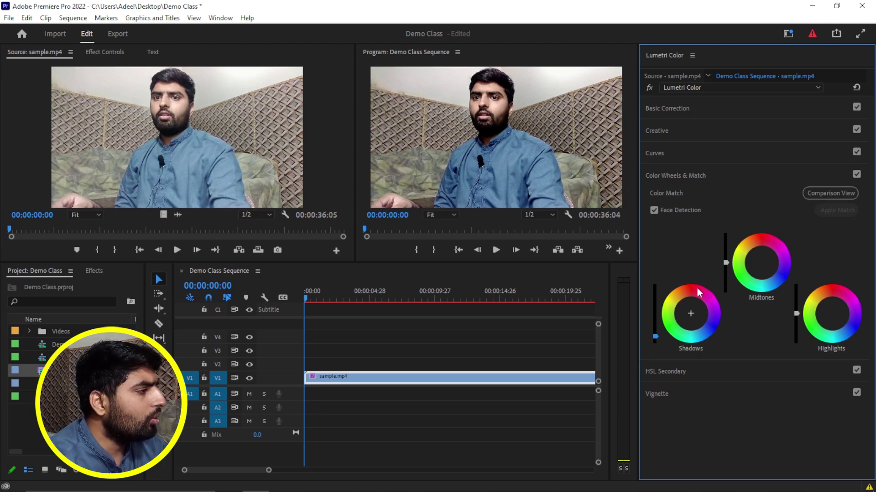
double_click(656, 337)
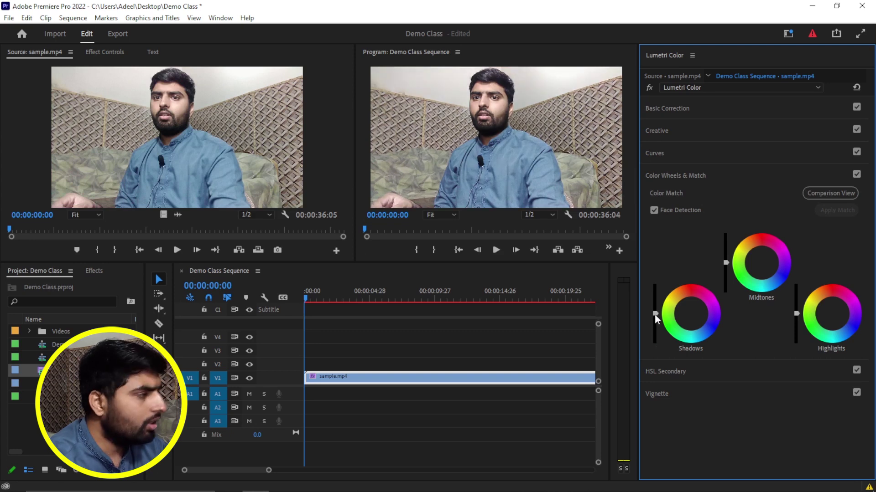
drag(655, 310, 655, 292)
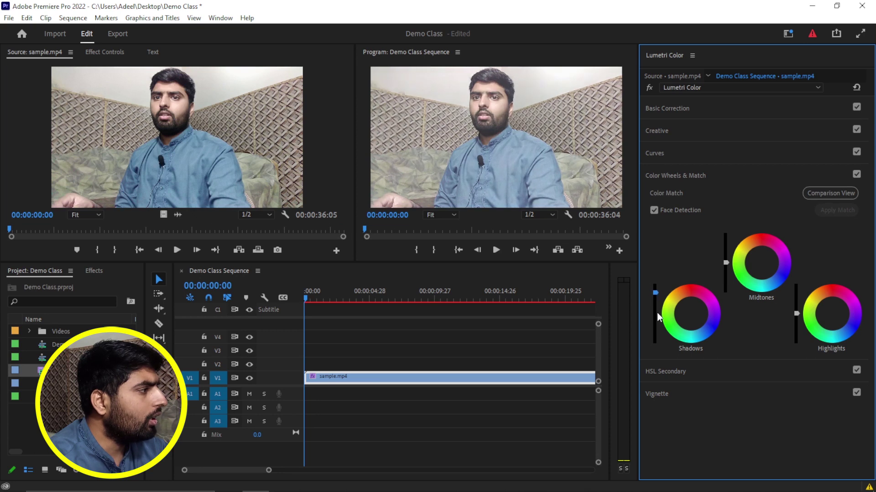
drag(655, 292, 655, 336)
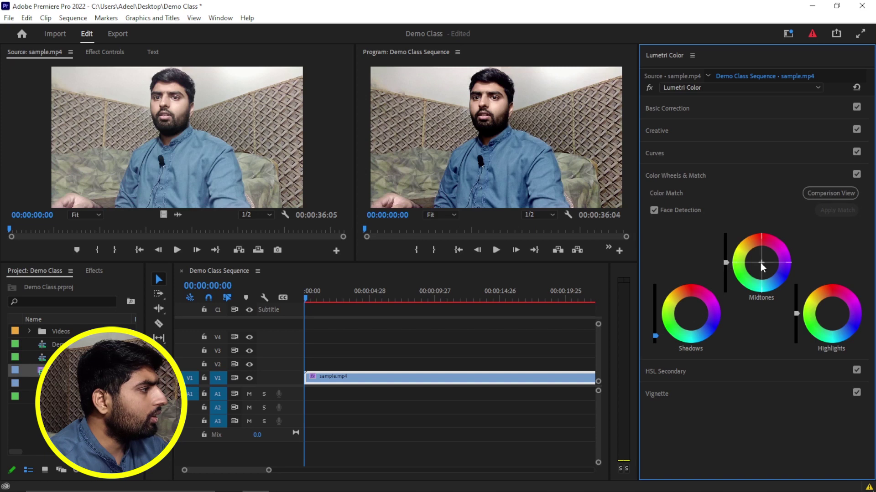
Tint the Midtones wheel, then undo it and the Shadows change to return to neutral
drag(759, 261, 740, 252)
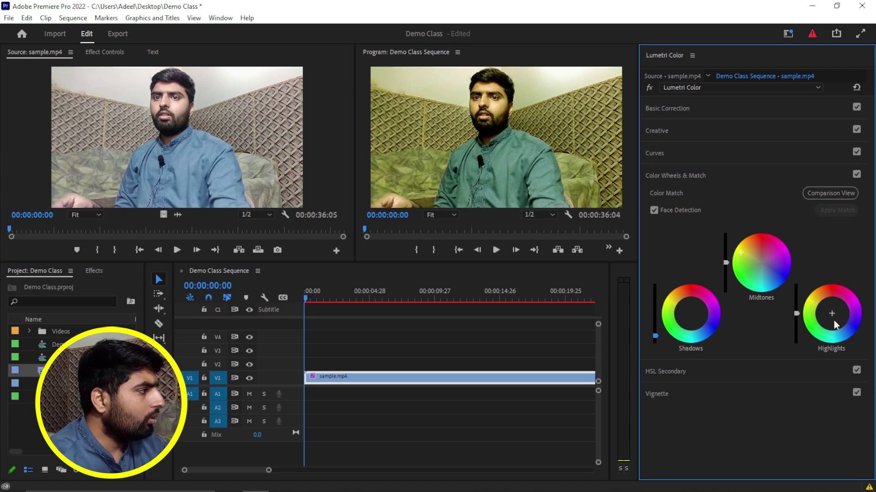
key(ctrl+z)
key(ctrl+z)
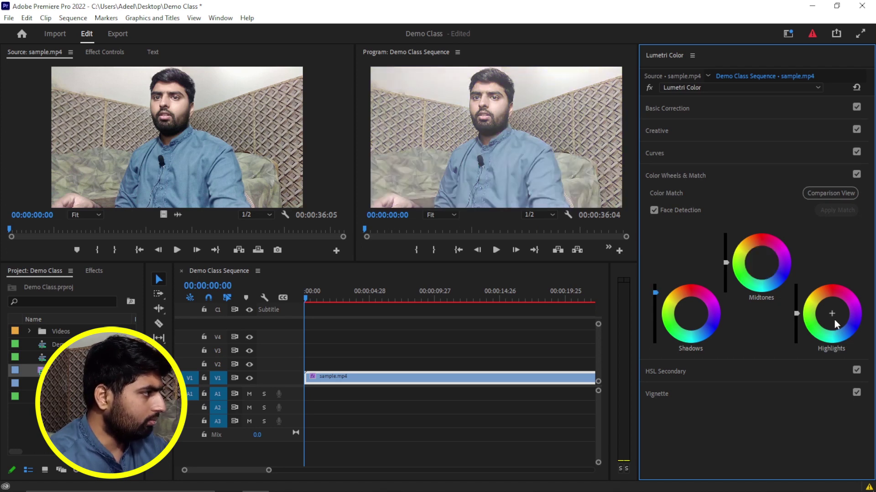
key(ctrl+z)
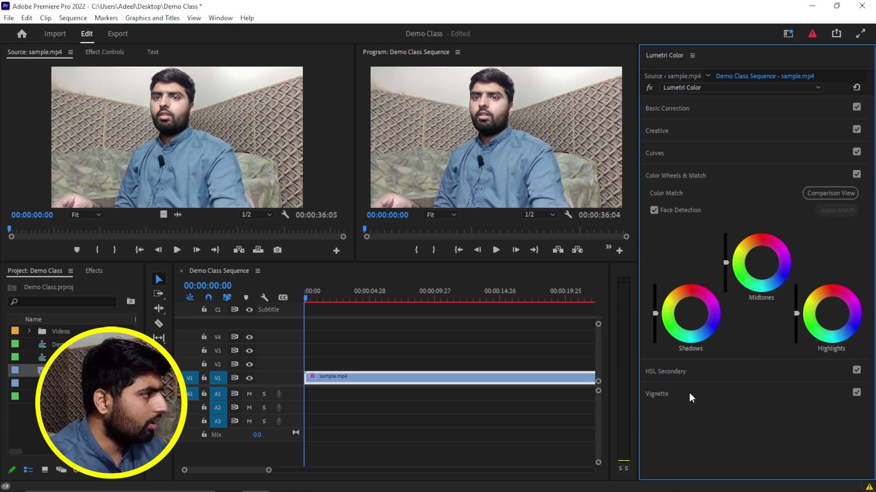
click(675, 370)
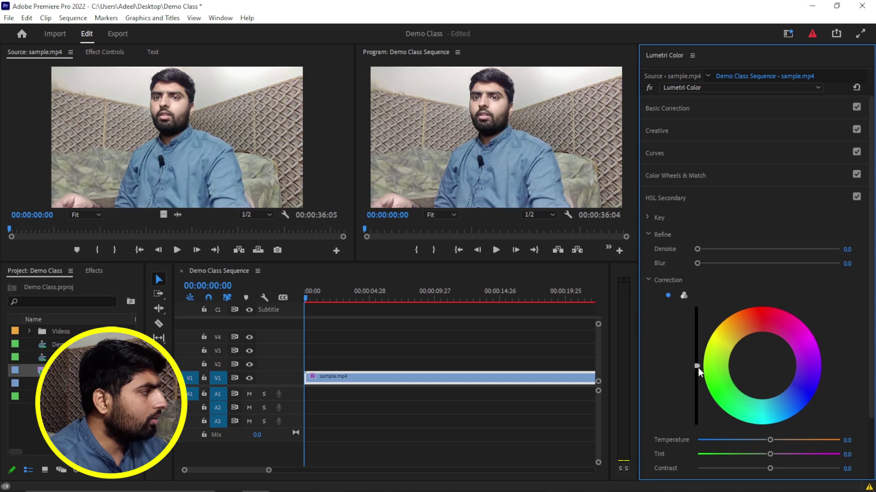
Raise HSL Secondary Denoise to 100, then place a fresh sample.mp4 at the start of V1
scroll(872, 279, down, 2)
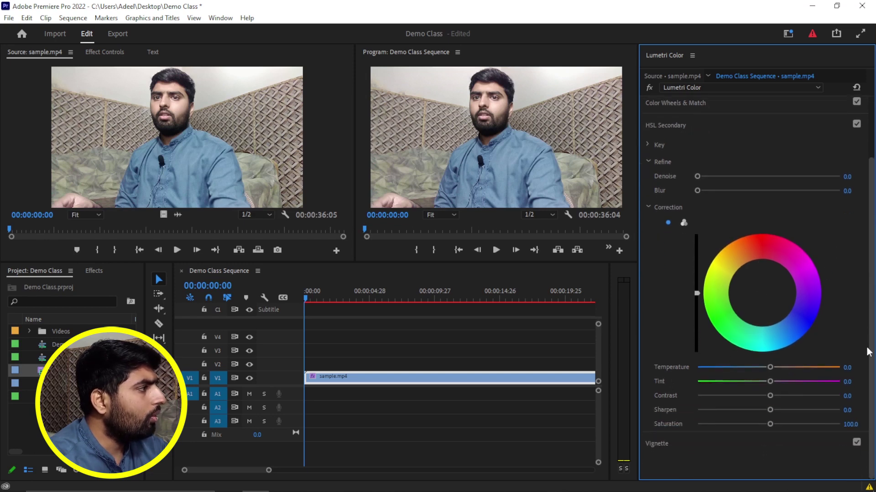
drag(698, 176, 841, 177)
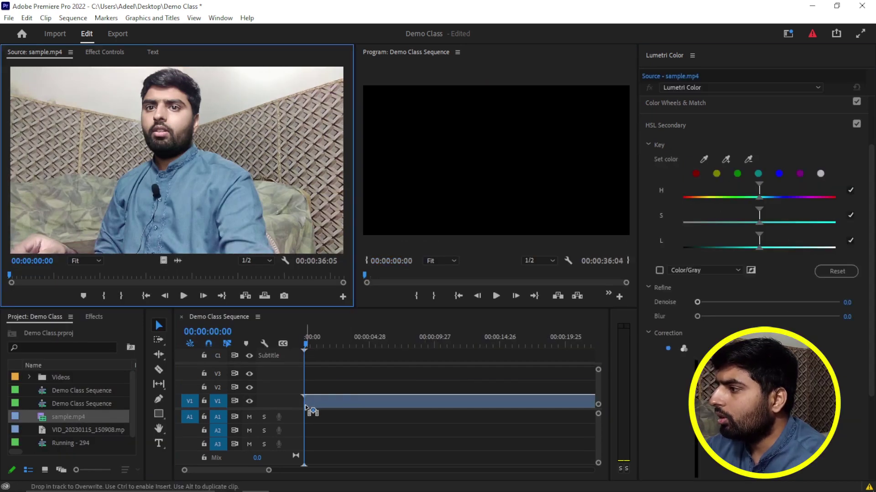
drag(310, 365, 310, 401)
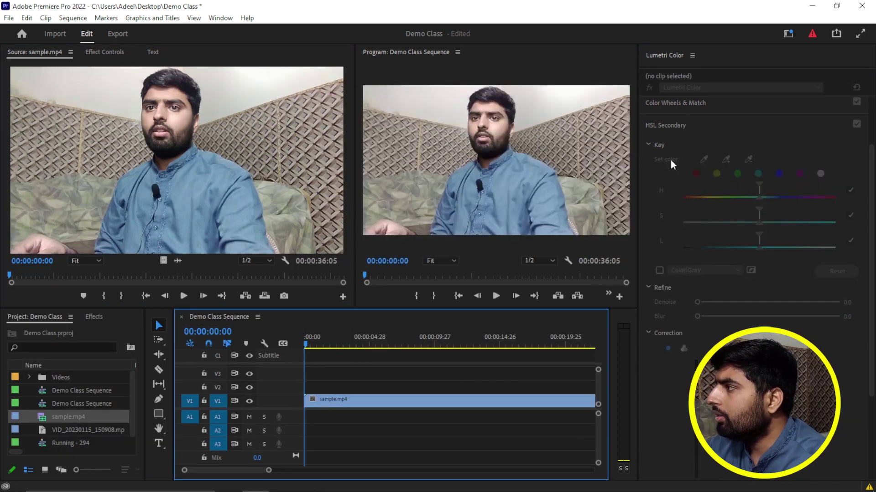
click(692, 55)
Close the Lumetri Color panel and stop sequence playback at 00:00:04:01
click(692, 56)
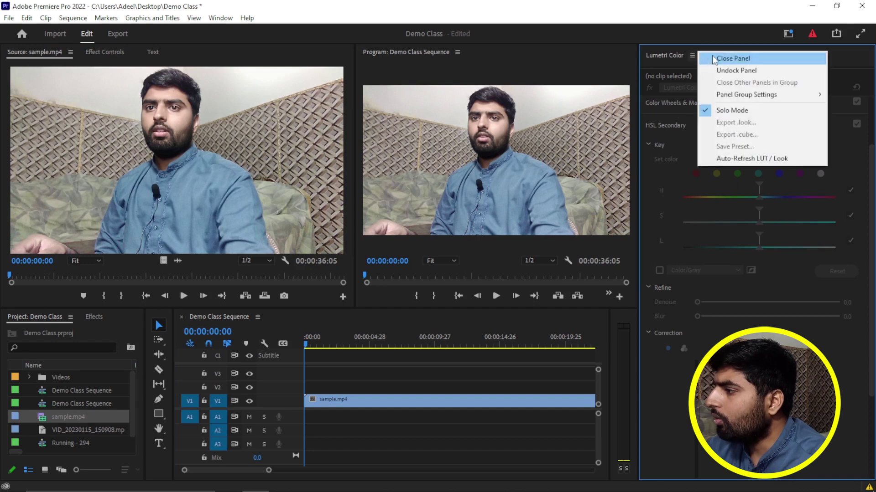
click(721, 60)
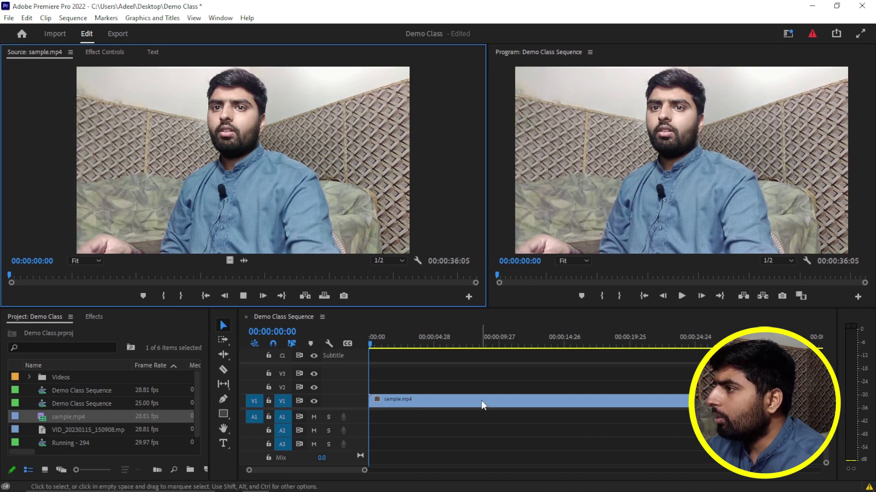
key(space)
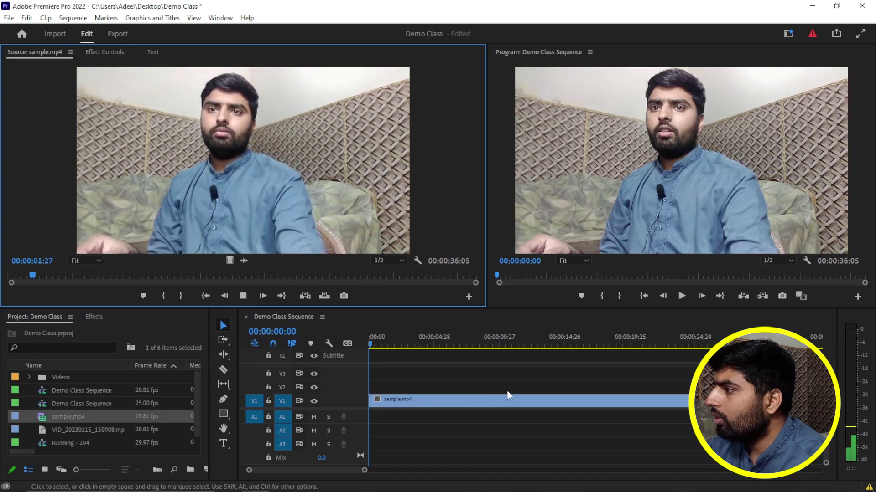
click(686, 297)
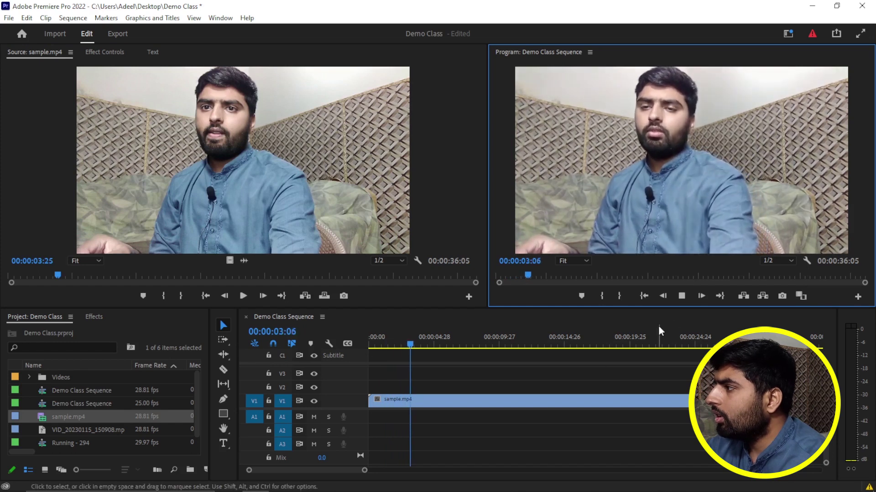
click(678, 297)
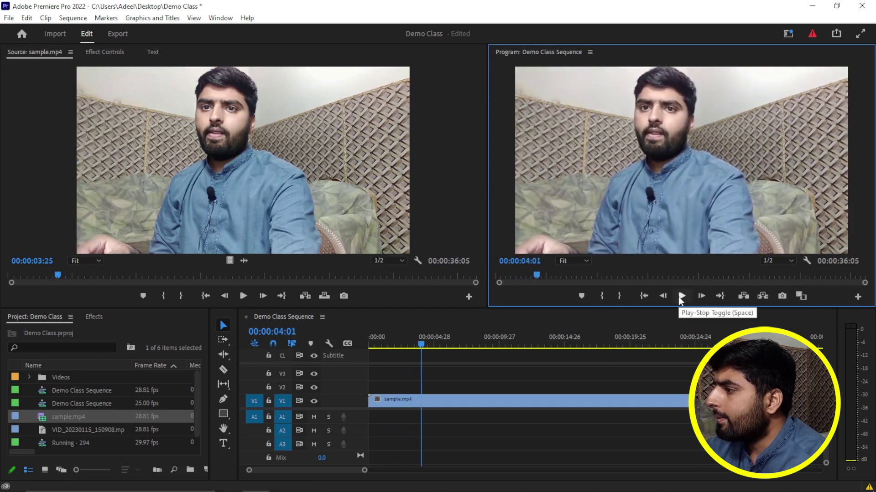
Razor-cut sample.mp4 on V1 at 00:00:04:01
click(447, 403)
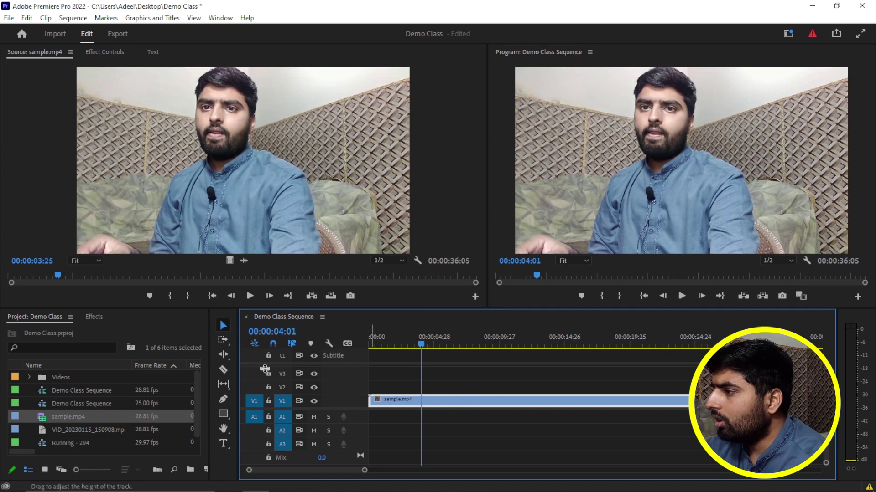
click(224, 371)
click(422, 400)
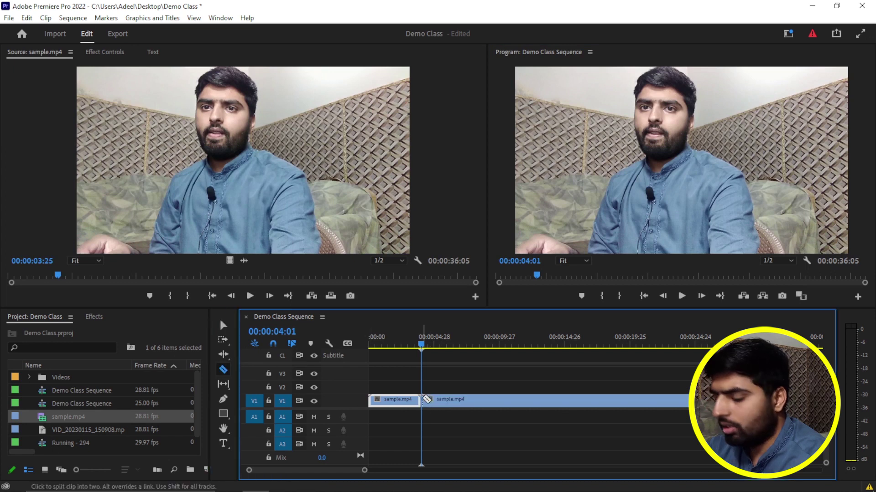
Razor the second clip slightly later, delete the short middle piece and close the gap
click(463, 398)
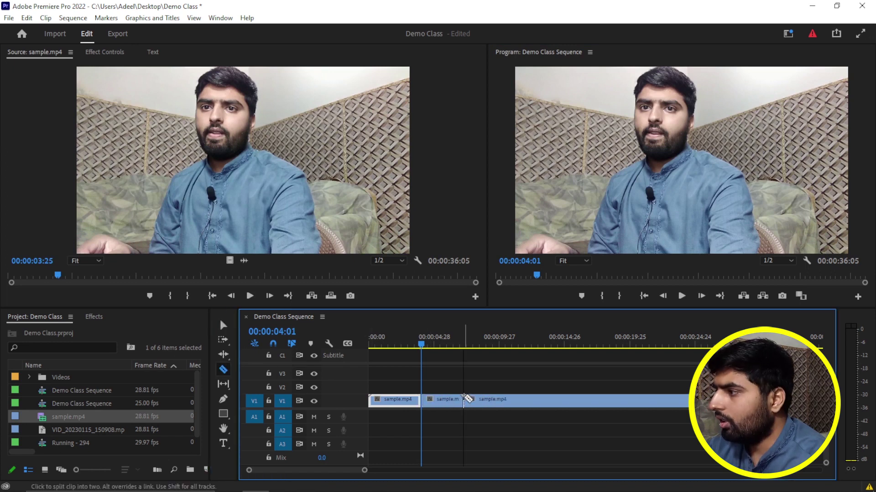
key(v)
click(442, 400)
key(Delete)
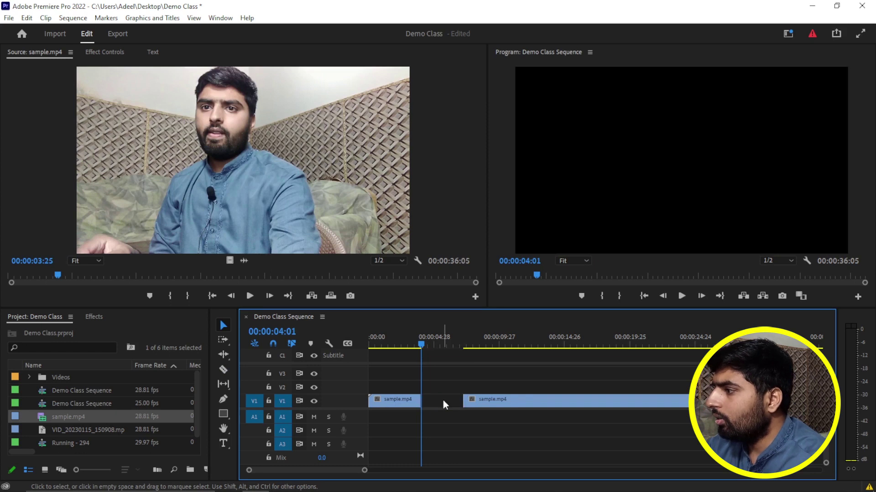
drag(484, 405, 437, 401)
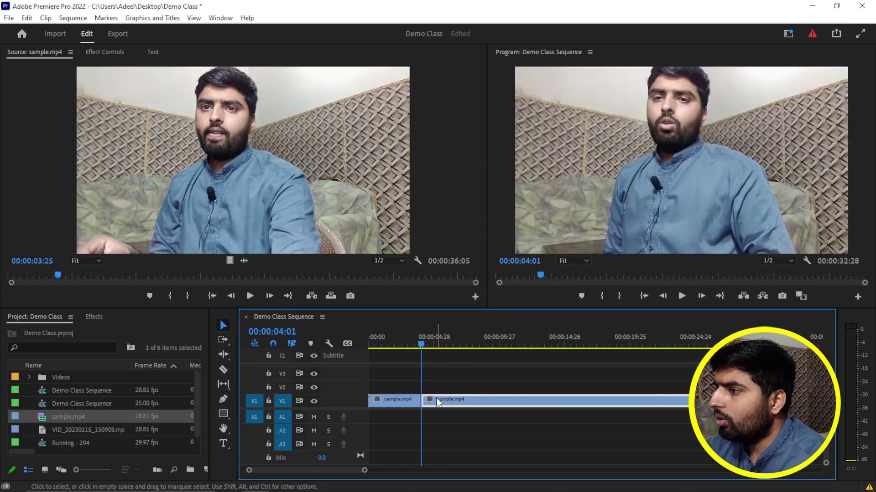
click(94, 317)
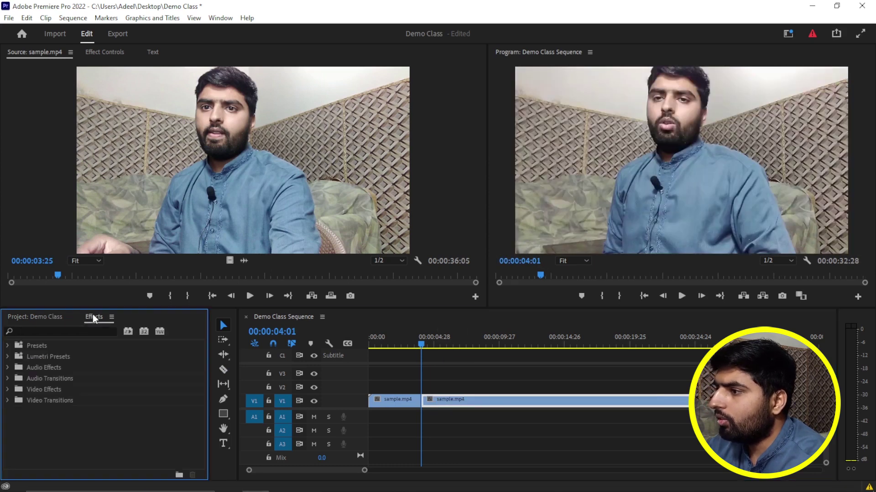
Search Effects for 'fli' and apply Horizontal Flip to the second clip
click(74, 331)
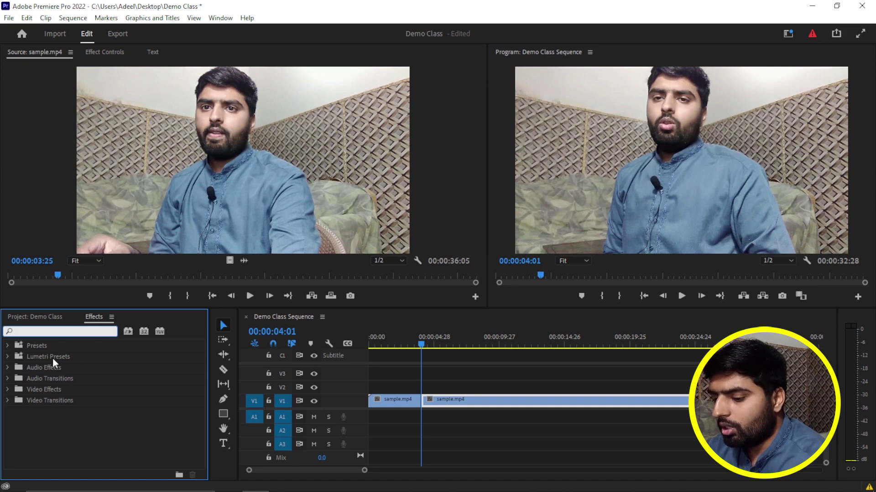
text(fli)
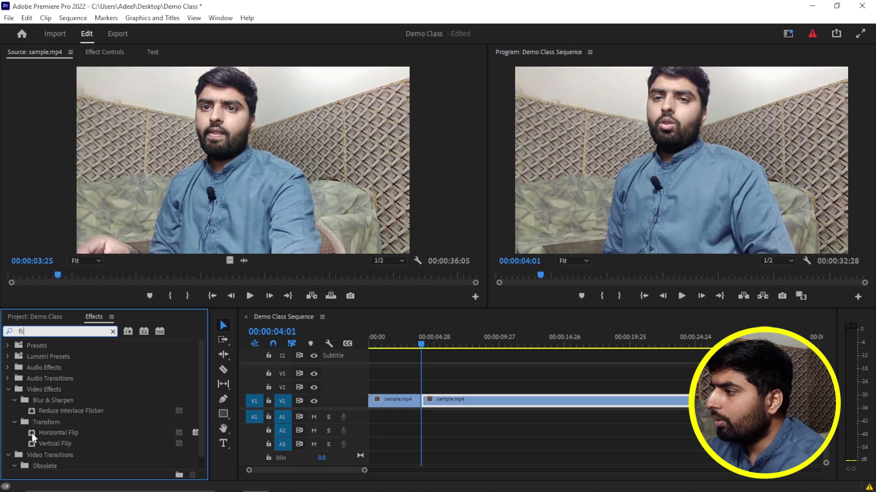
drag(32, 433, 436, 409)
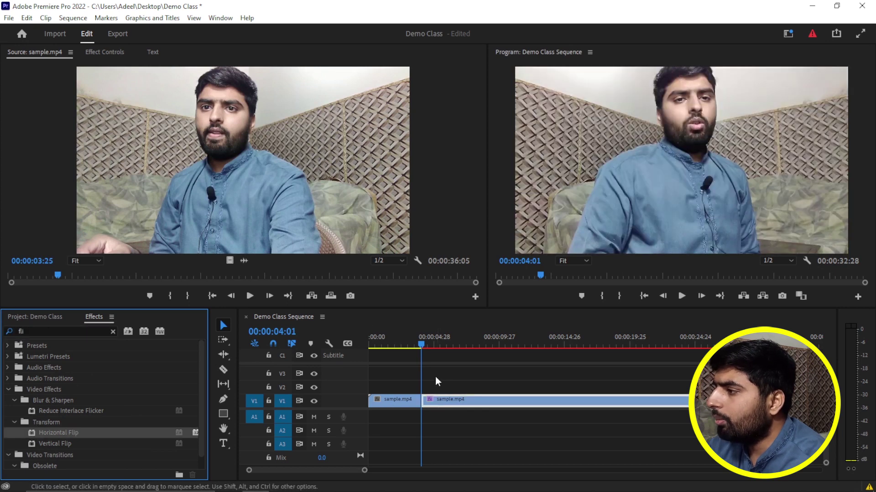
Move the playhead to 00:00:01:22, render the flipped clip's preview and play it back
drag(422, 345, 437, 344)
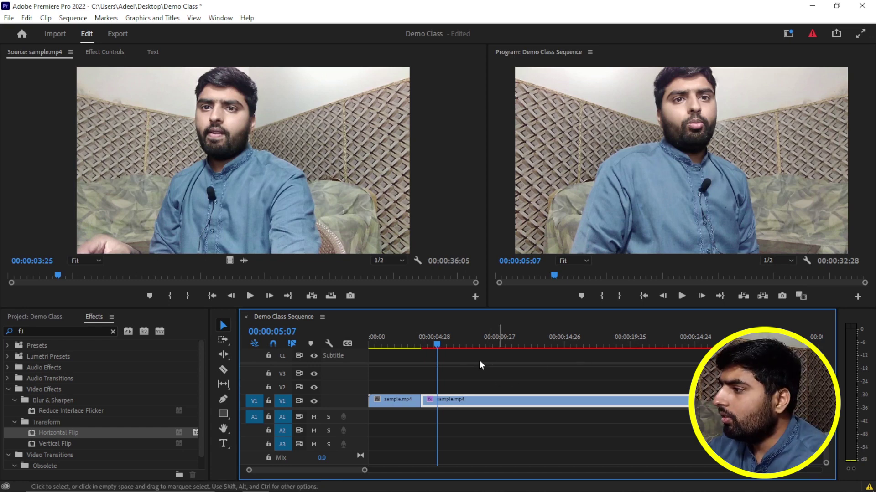
click(388, 347)
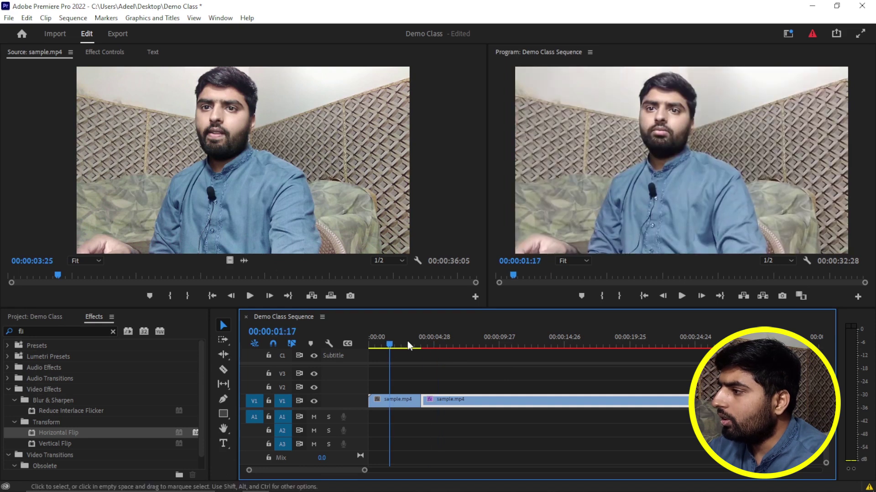
drag(386, 345, 483, 345)
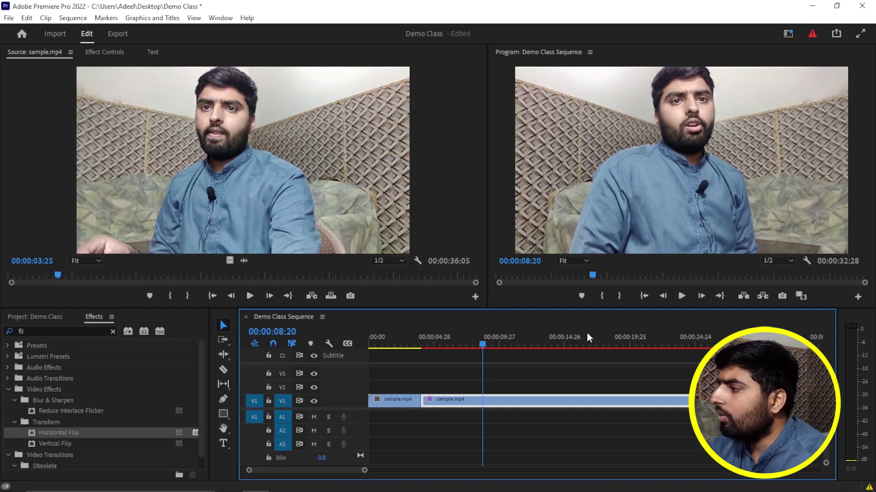
mouse_move(537, 403)
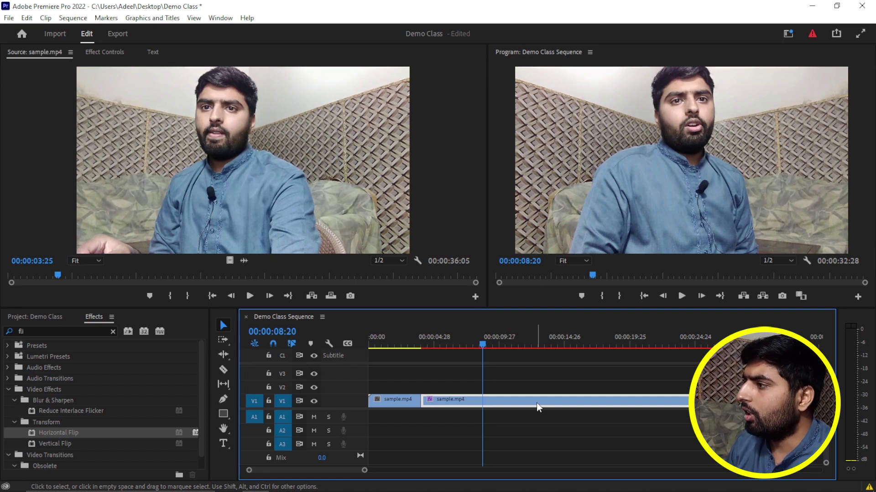
key(Return)
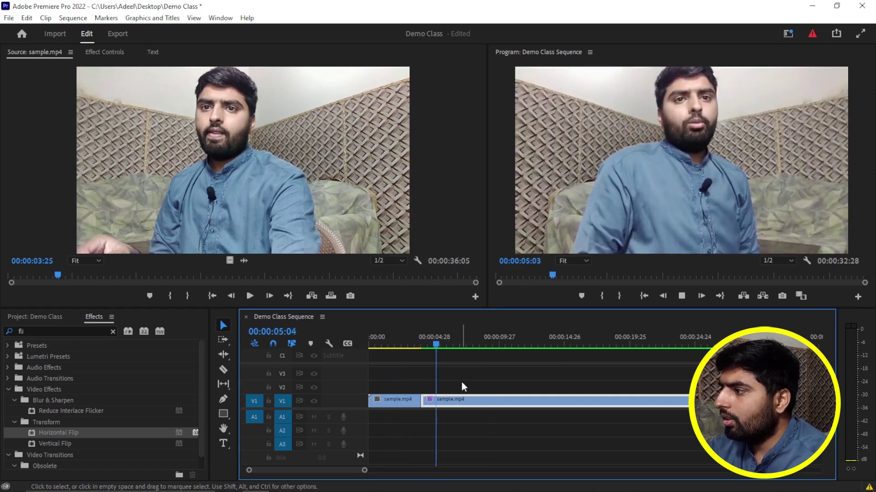
key(space)
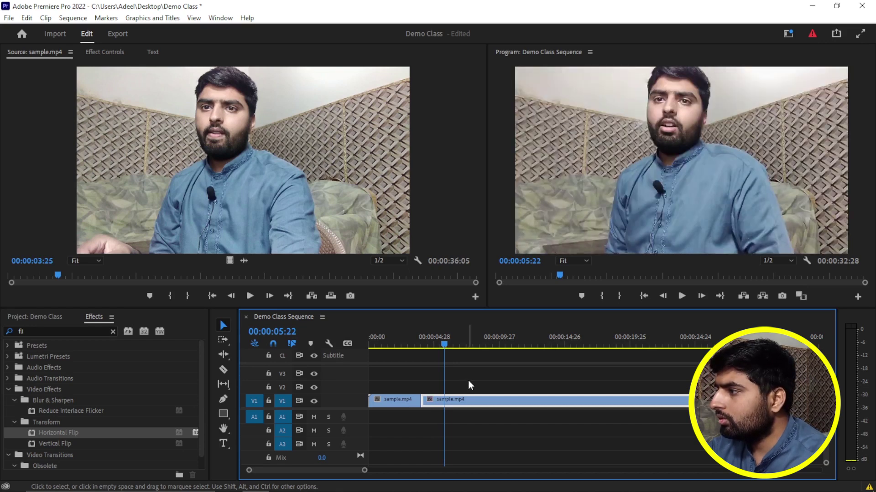
Butt the second clip back against the first and apply Horizontal Flip to both clips
key(ctrl+z)
drag(482, 399, 445, 400)
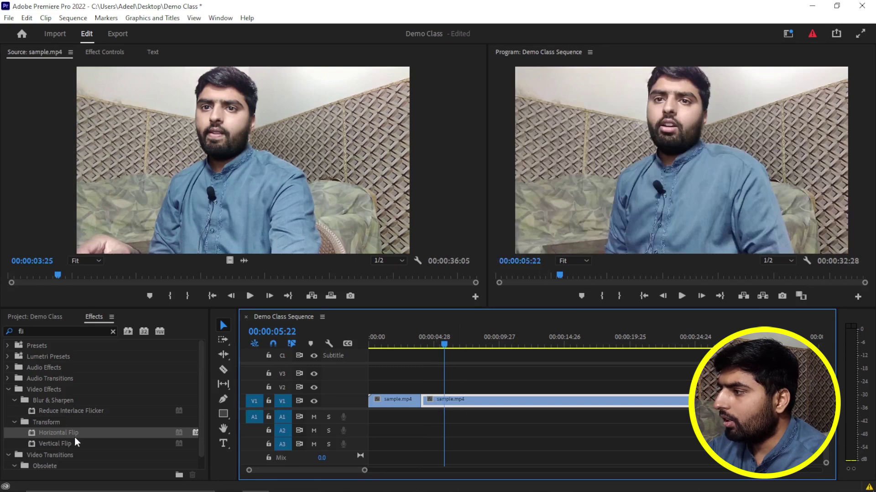
drag(27, 431, 393, 399)
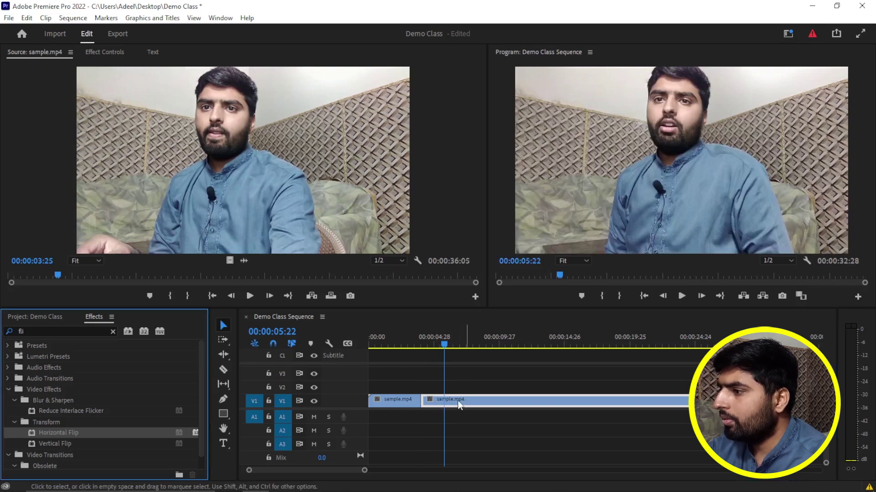
drag(34, 431, 428, 400)
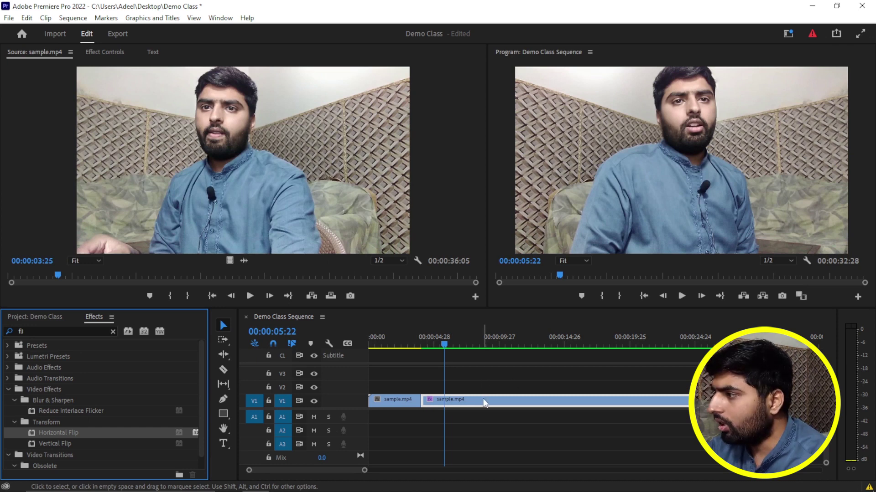
Mark and clear In/Out around the second clip, razor it in two, and play it back
key(x)
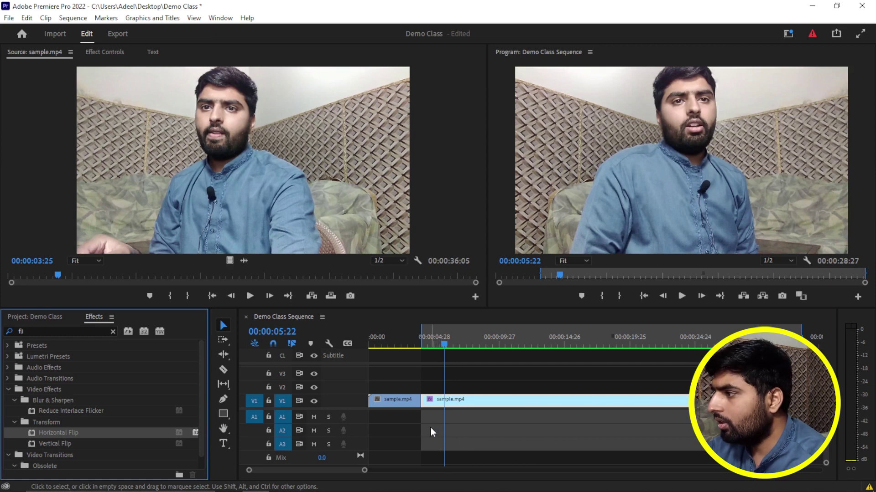
key(ctrl+shift+x)
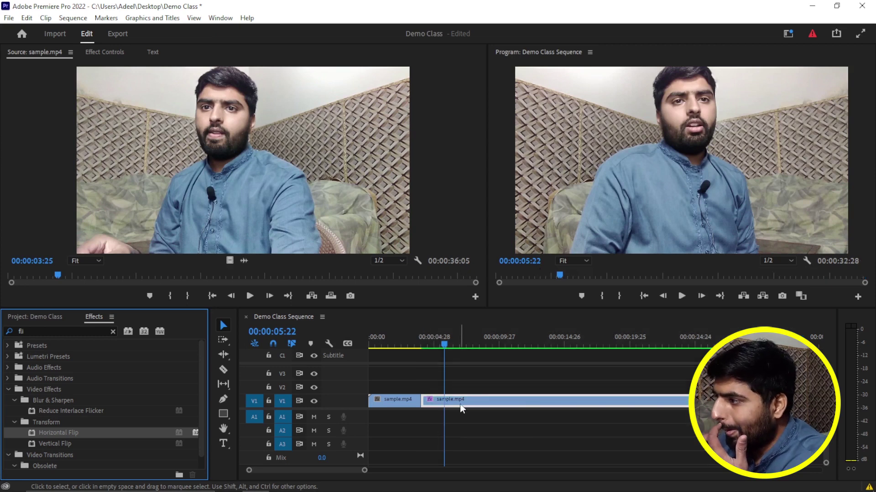
click(224, 370)
click(490, 400)
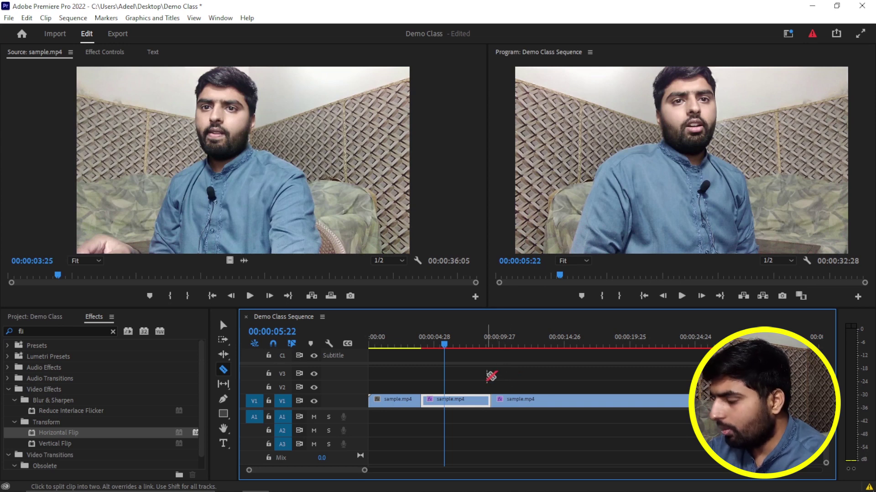
key(space)
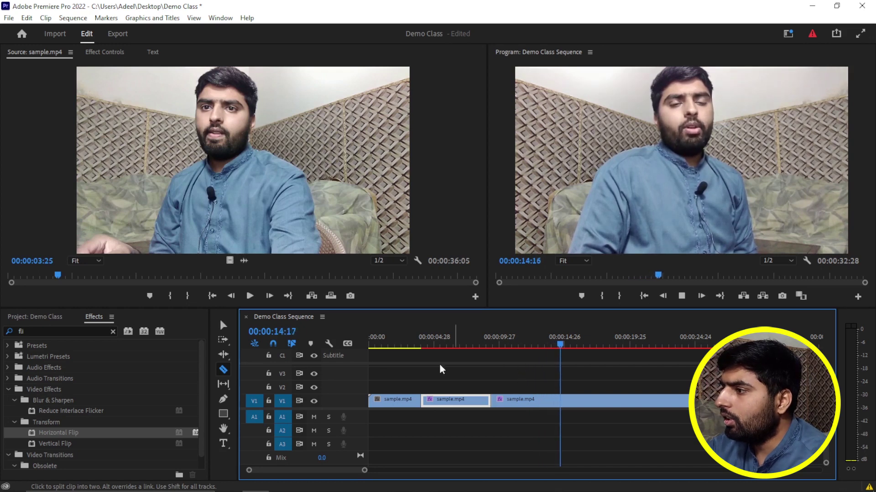
key(space)
Select every clip in the Demo Class Sequence and delete them all
key(v)
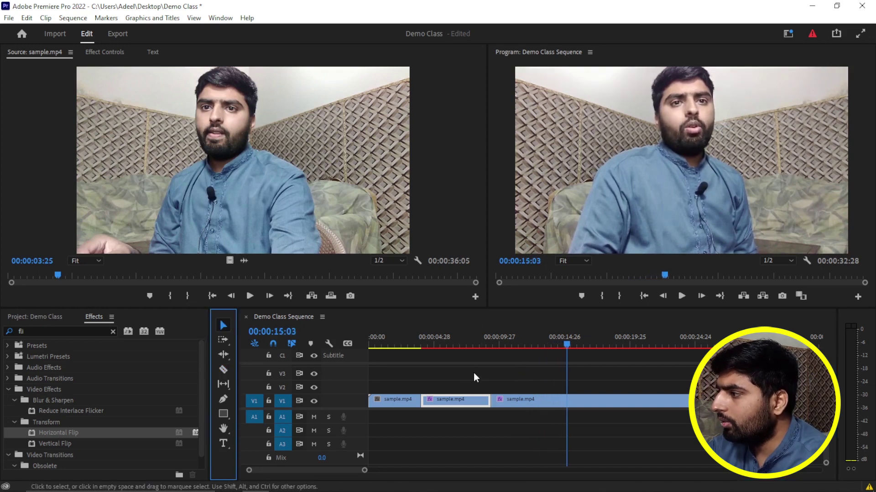
click(479, 377)
key(ctrl+a)
key(Delete)
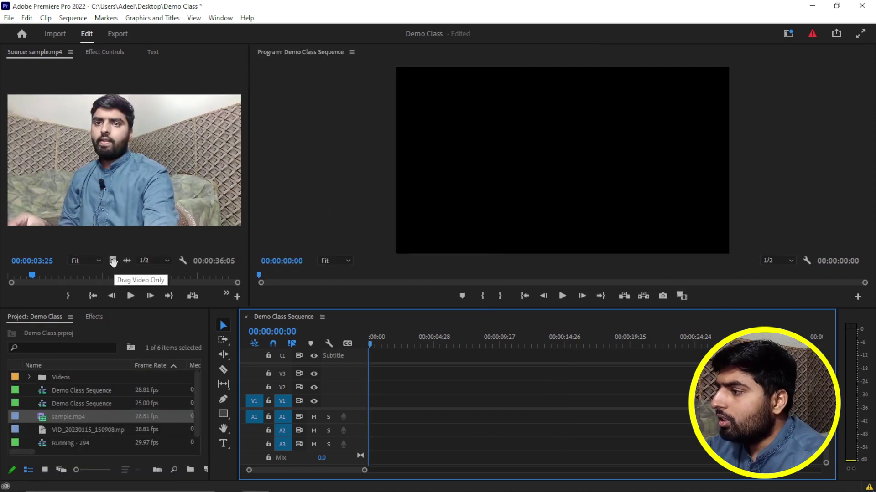
Place sample.mp4 video only on V1, razor it at two points and delete the middle piece
drag(113, 262, 389, 408)
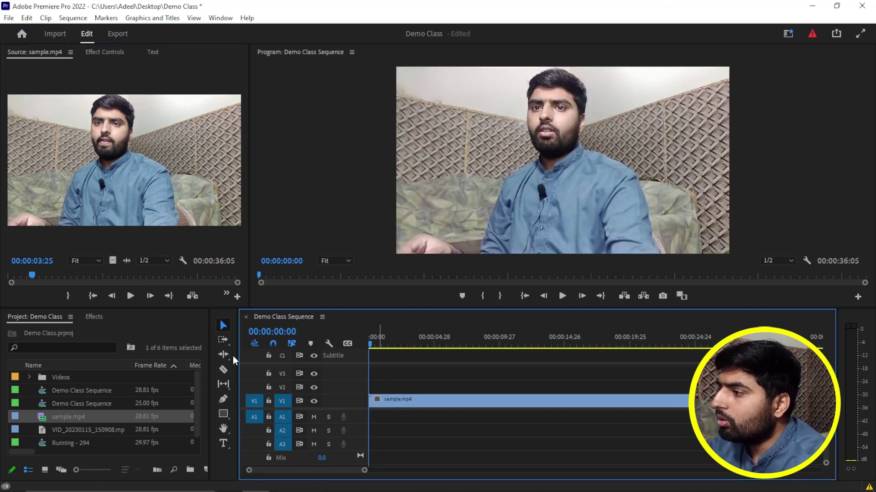
click(223, 369)
click(419, 401)
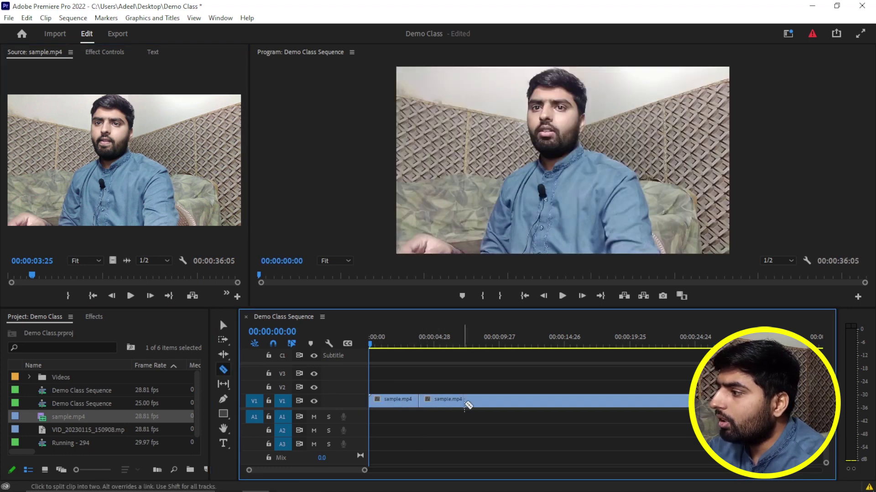
click(489, 401)
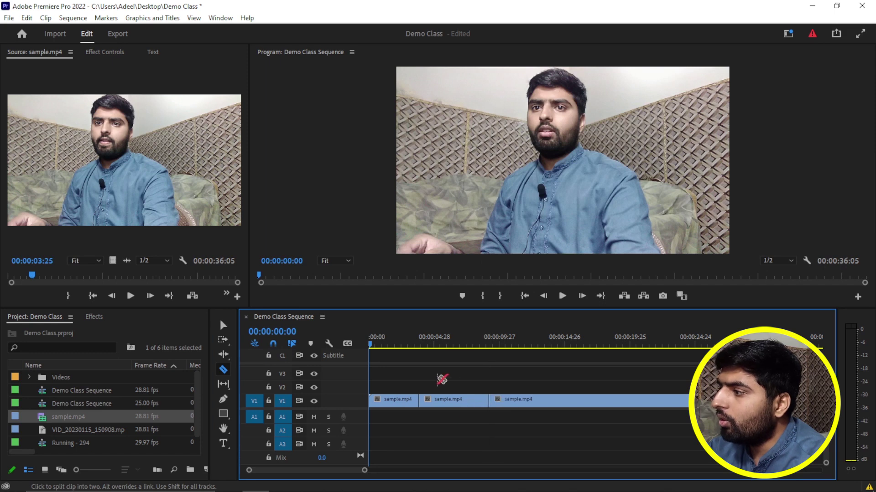
key(v)
click(456, 399)
key(Delete)
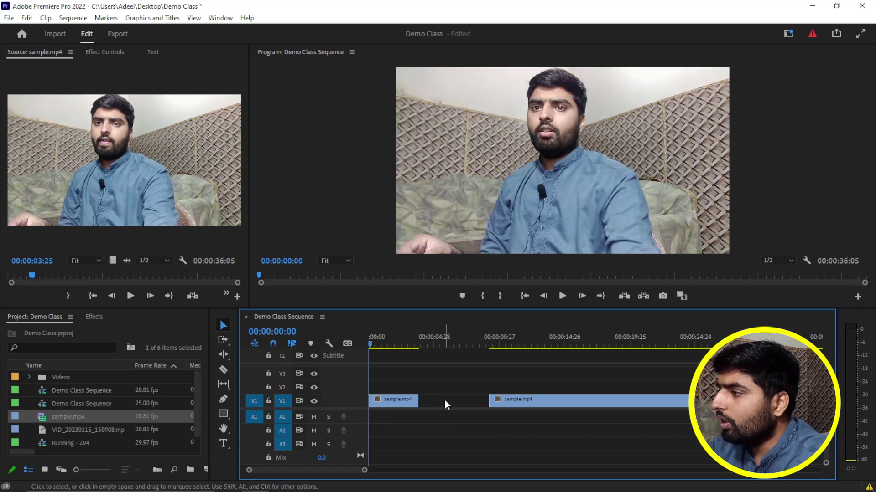
Undo the manual gap fix and deletion, then ripple-delete the middle clip with Shift+Delete
mouse_move(369, 344)
mouse_down()
mouse_move(451, 354)
mouse_move(358, 347)
mouse_up()
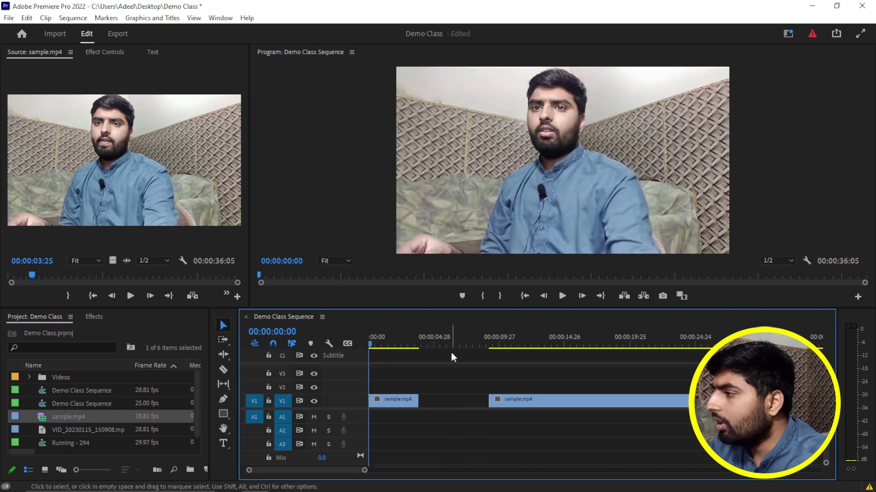
drag(509, 402, 438, 396)
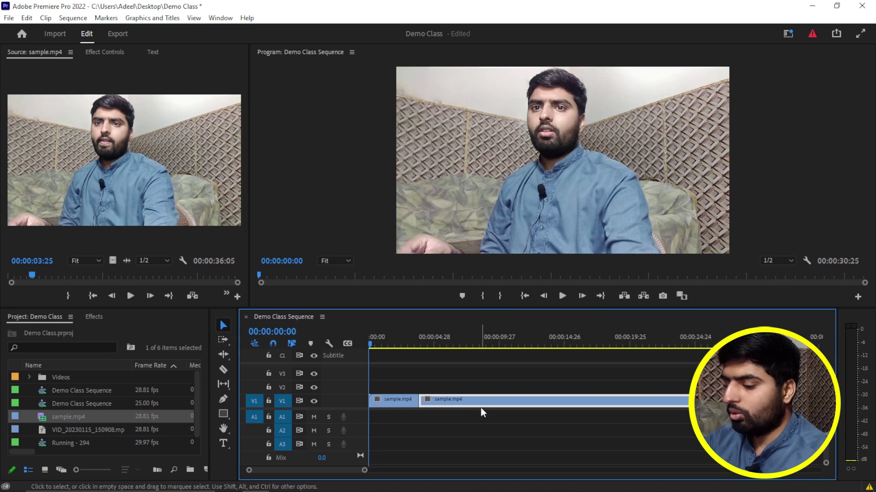
key(ctrl+z)
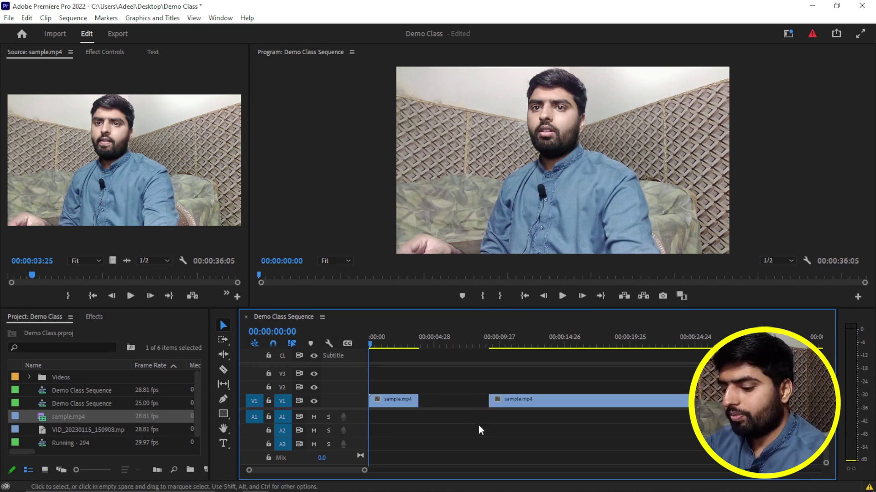
key(ctrl+z)
click(454, 402)
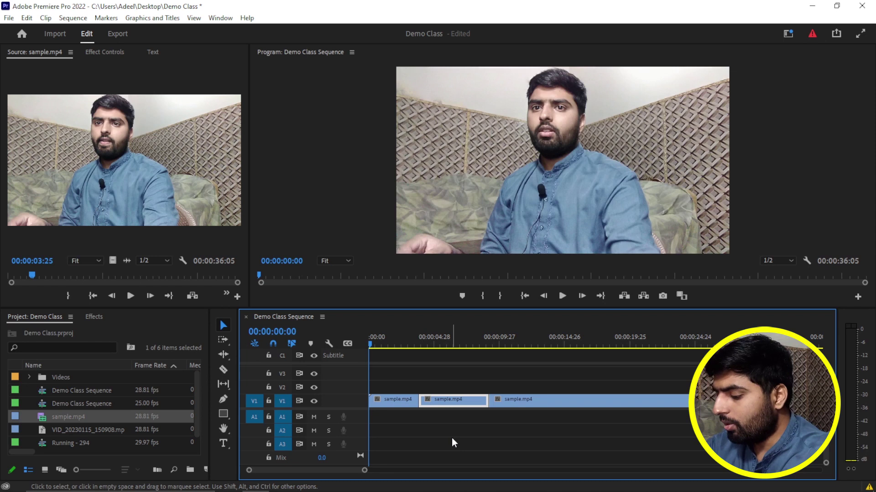
key(shift+Delete)
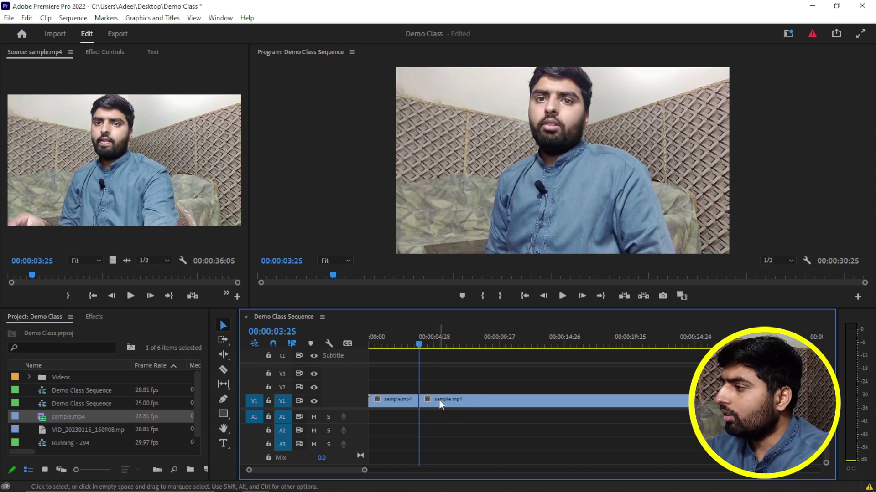
Reposition the second clip along V1 with snapping off, butting it against the first
drag(438, 400, 463, 404)
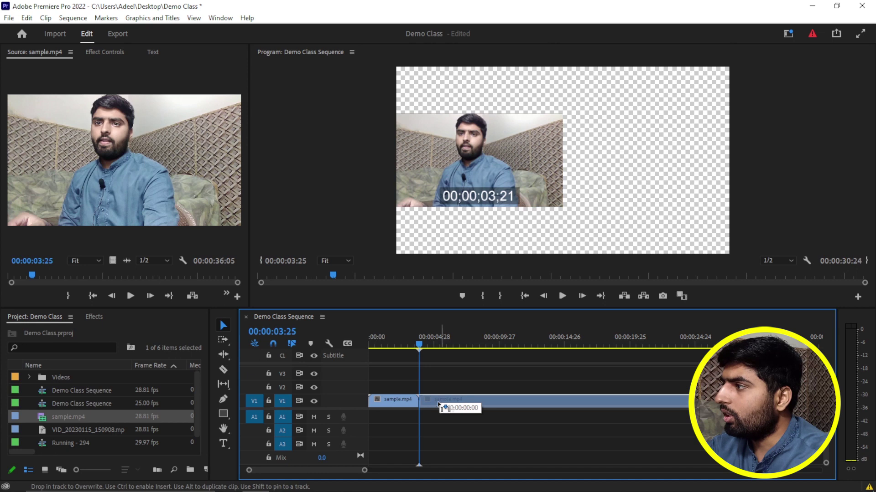
drag(463, 404, 433, 404)
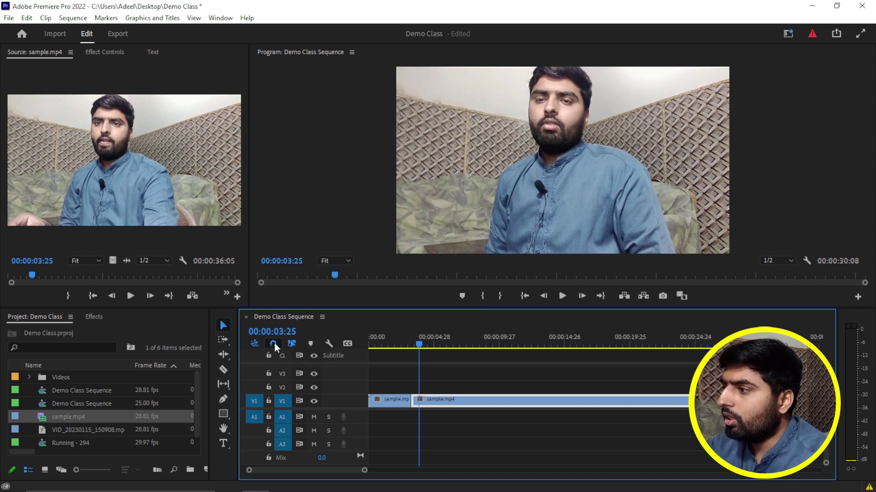
click(273, 343)
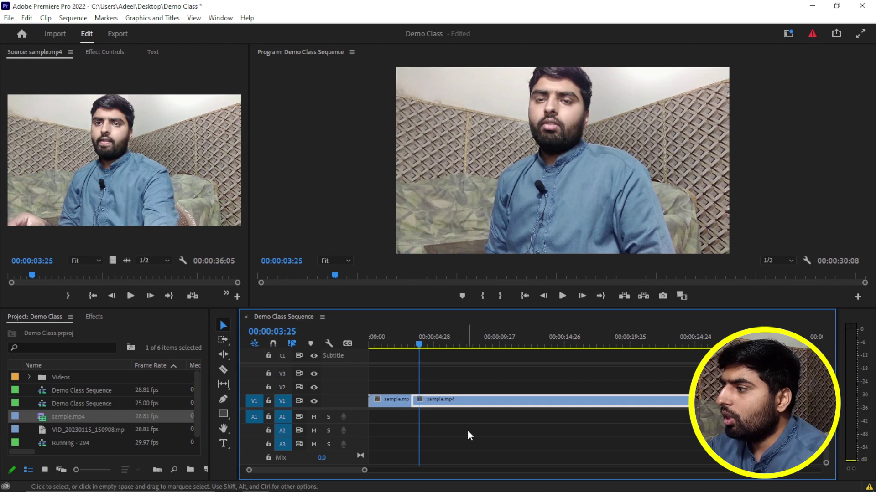
drag(450, 403, 486, 403)
click(390, 348)
drag(389, 347, 369, 348)
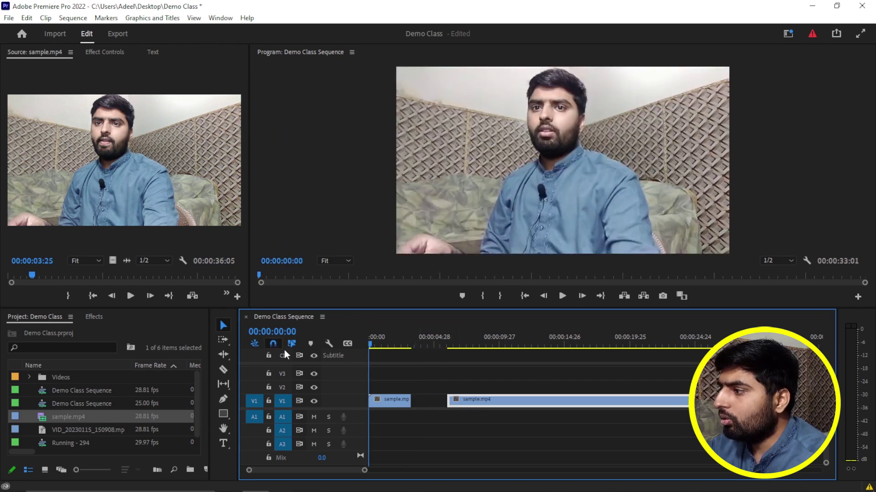
drag(478, 401, 451, 404)
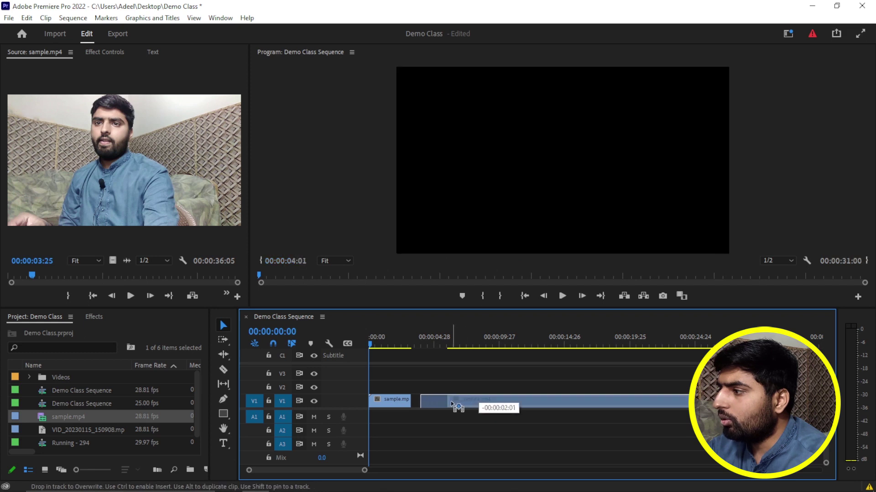
drag(451, 404, 444, 402)
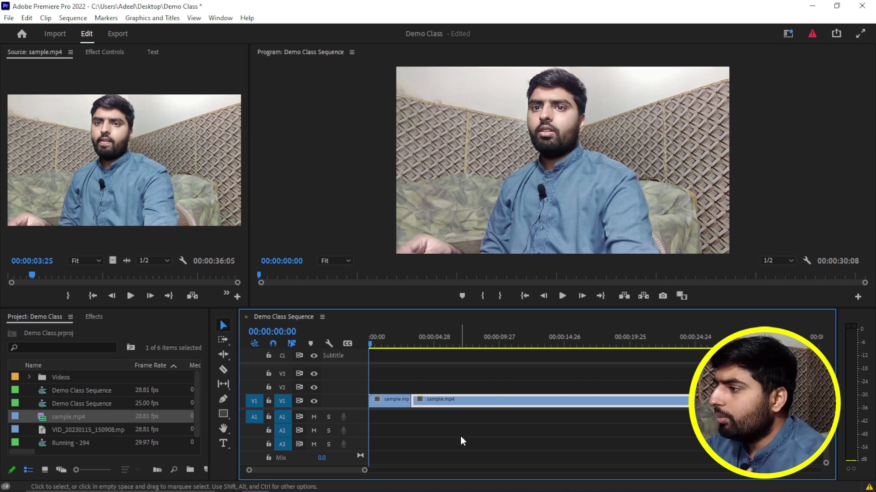
Nudge the second clip over the first's tail, re-enable snapping, undo, then delete both V1 clips
mouse_move(454, 400)
mouse_down()
mouse_move(470, 401)
mouse_move(447, 400)
mouse_up()
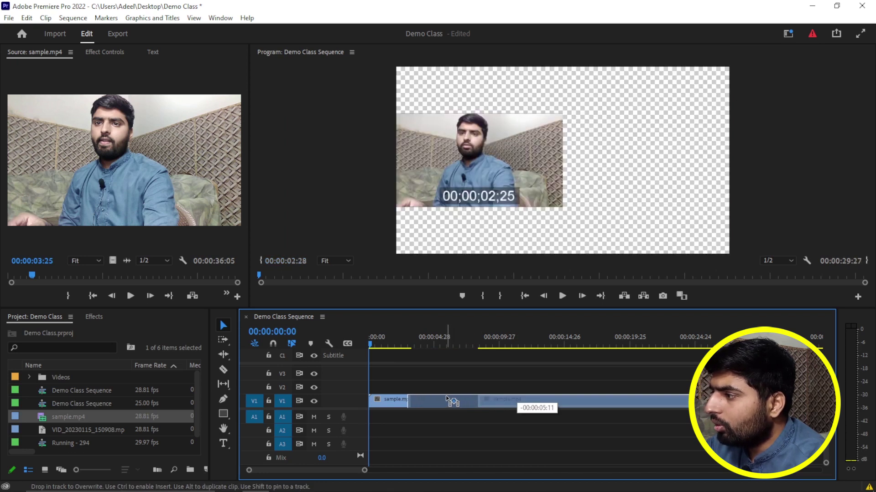
drag(447, 399, 444, 399)
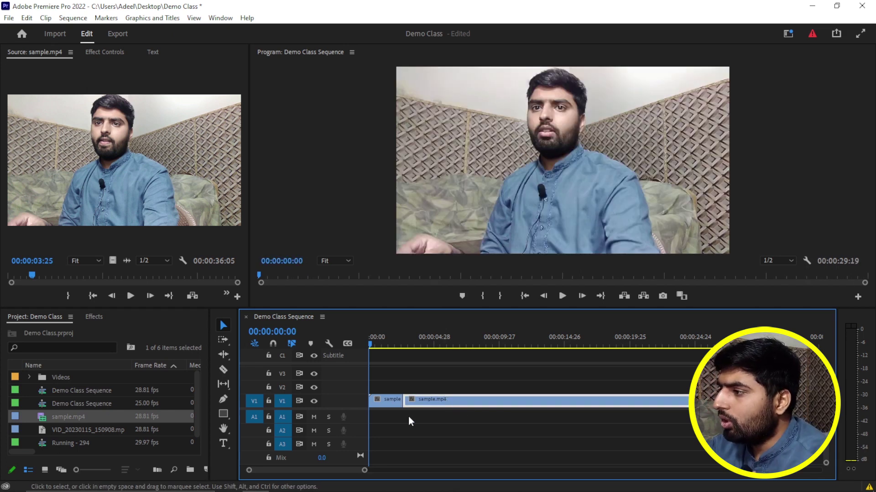
click(273, 343)
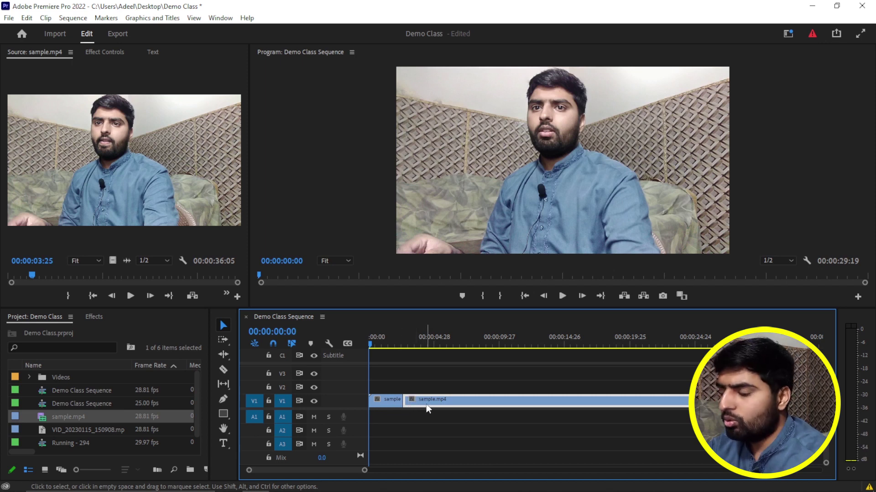
key(ctrl+z)
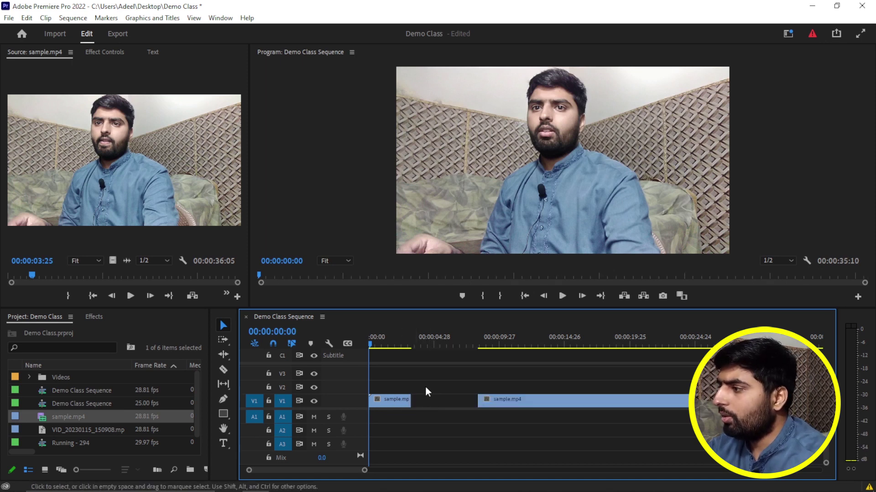
drag(377, 370, 523, 436)
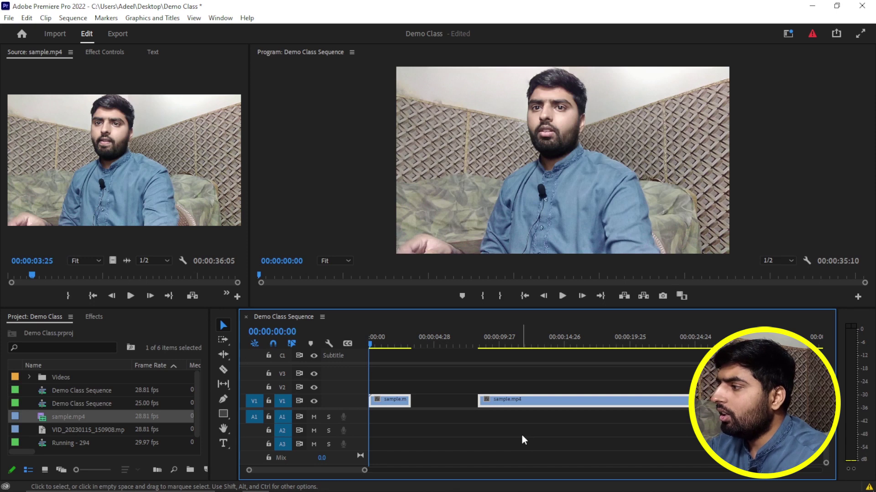
key(Delete)
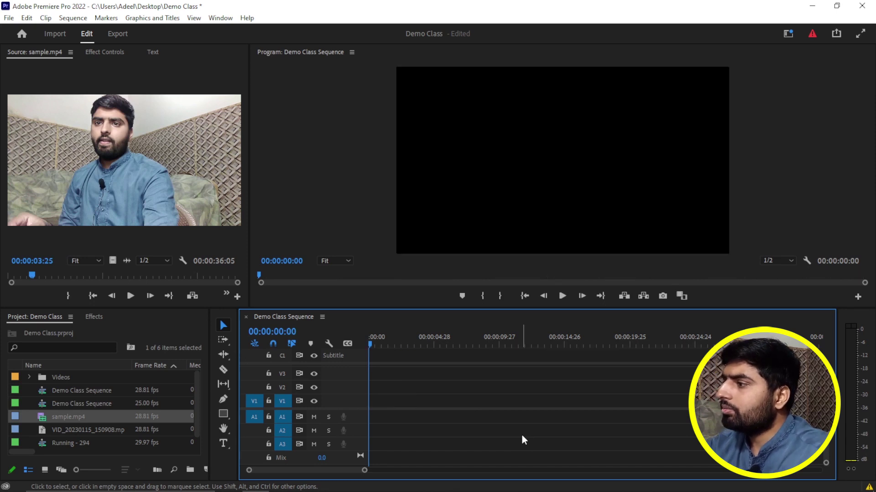
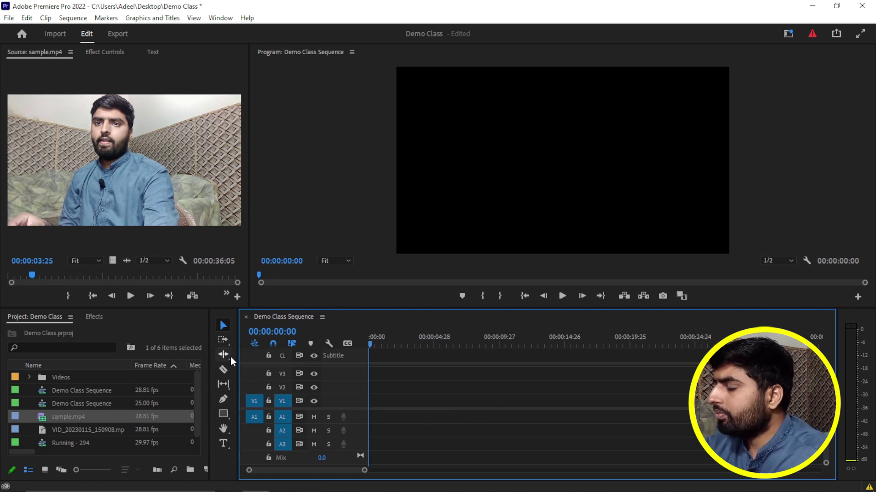
Discard an empty text box and create a new 1280×720 Black Video item
click(223, 443)
click(471, 102)
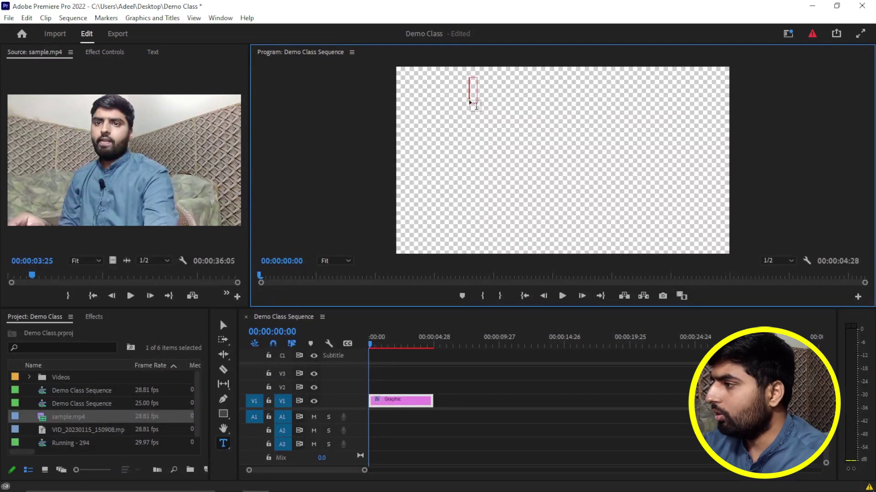
key(ctrl+z)
mouse_move(203, 476)
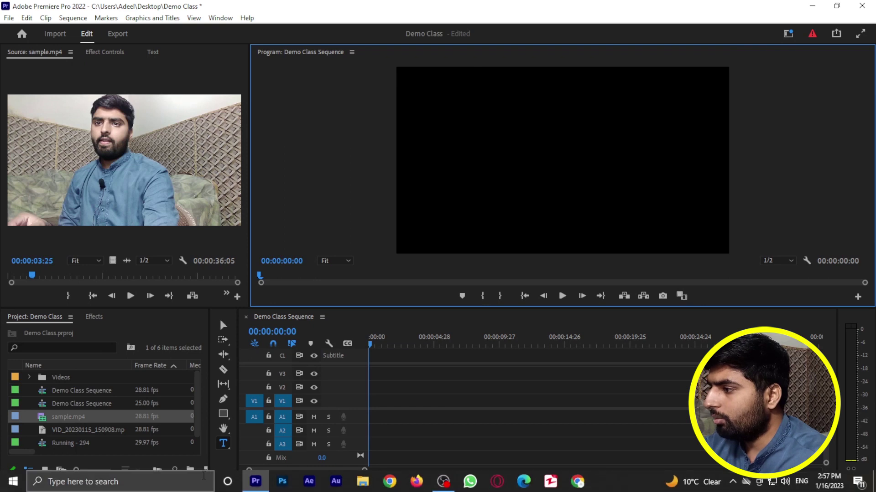
click(206, 470)
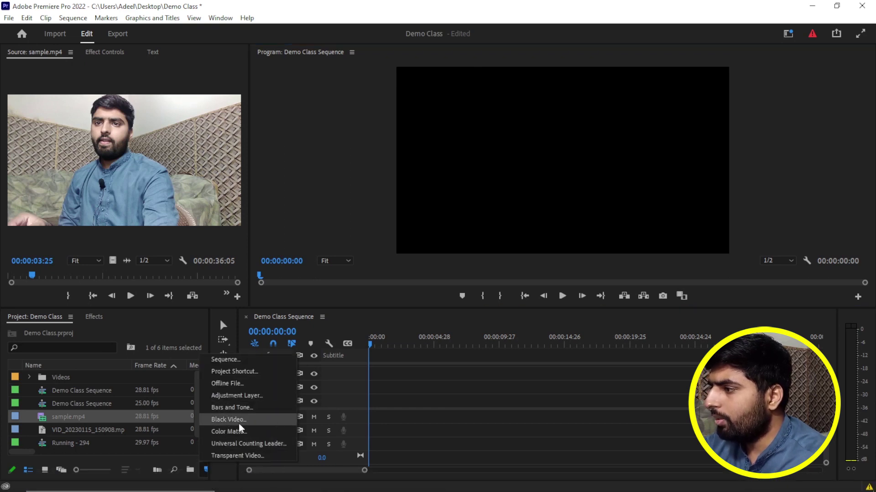
click(246, 425)
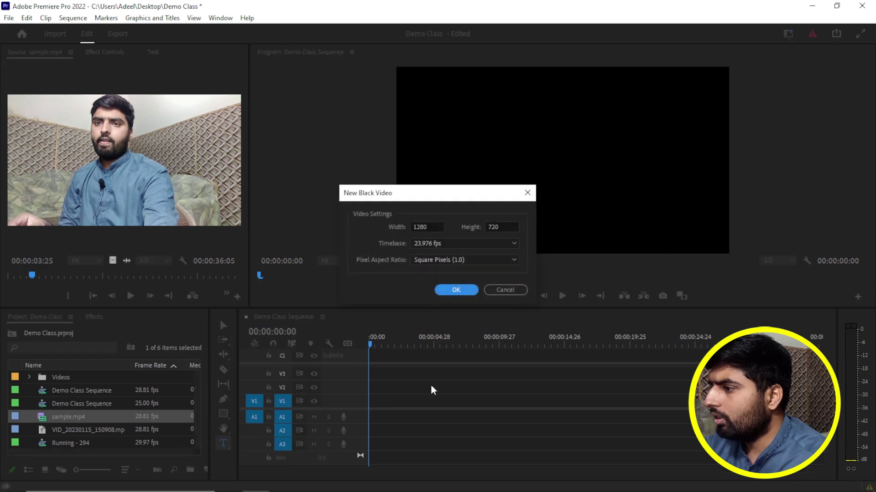
click(457, 290)
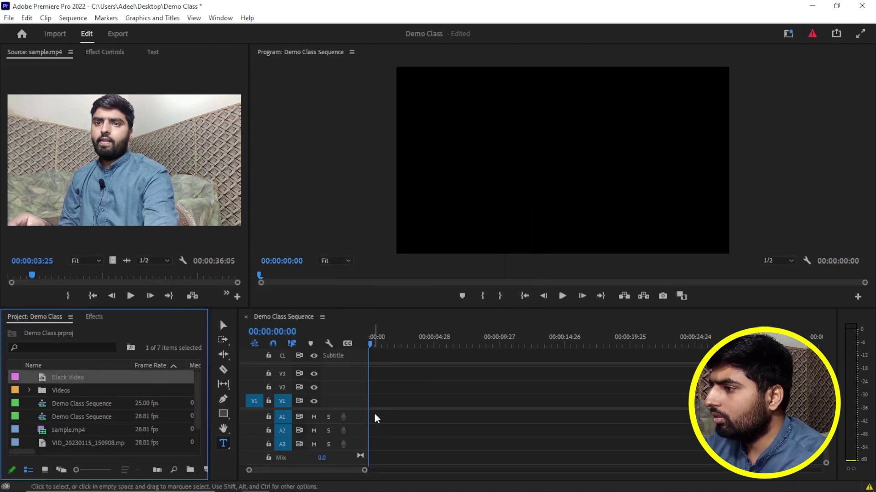
Place the Black Video on V1, extend it to about 15 seconds, and paste the Number 1–5 text above it
drag(45, 383, 367, 418)
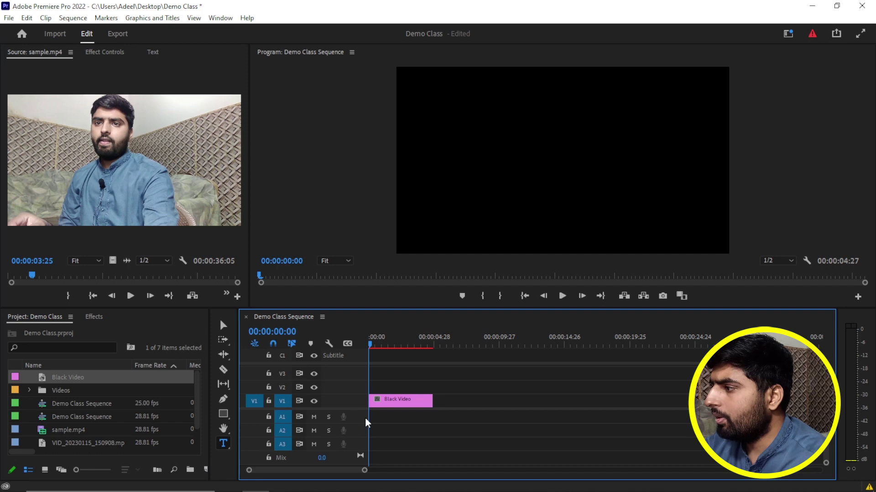
drag(435, 400, 571, 400)
click(439, 405)
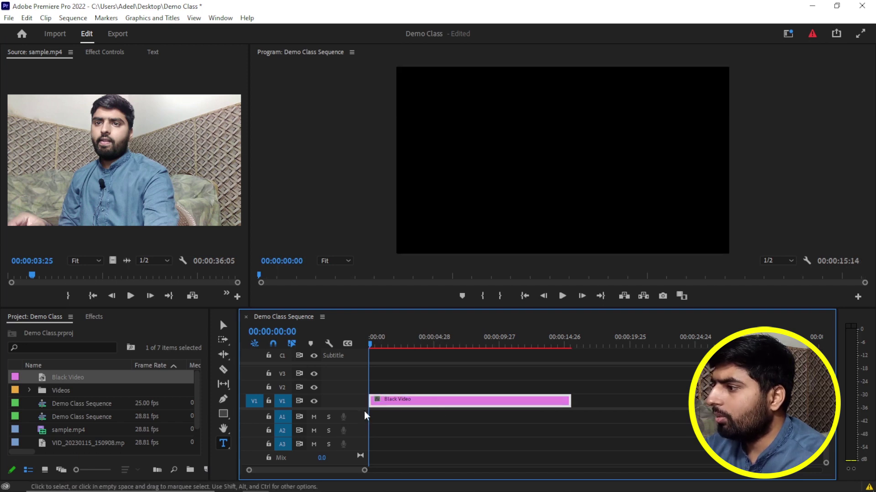
click(495, 98)
text(Number 1 Number 2 Number 3 Number 4 Number 5)
Nudge the Number text block slightly down and bring up the Essential Graphics panel
key(Escape)
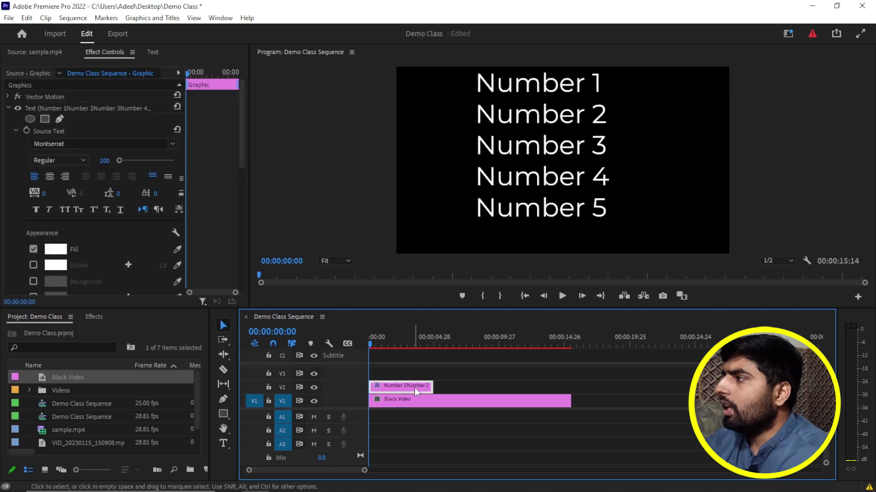
drag(542, 119, 542, 132)
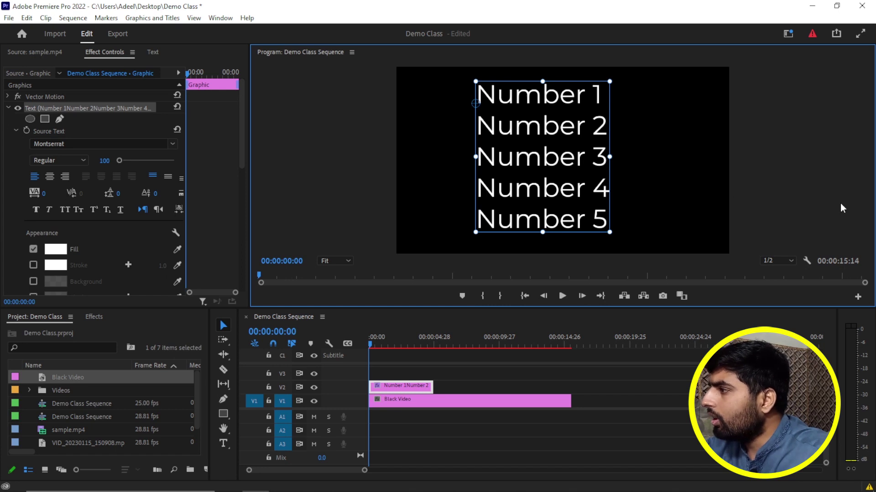
click(220, 18)
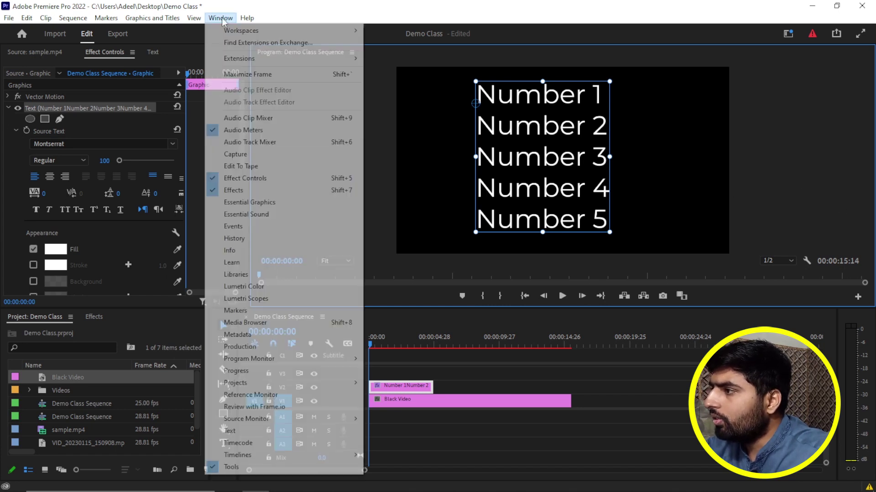
click(276, 202)
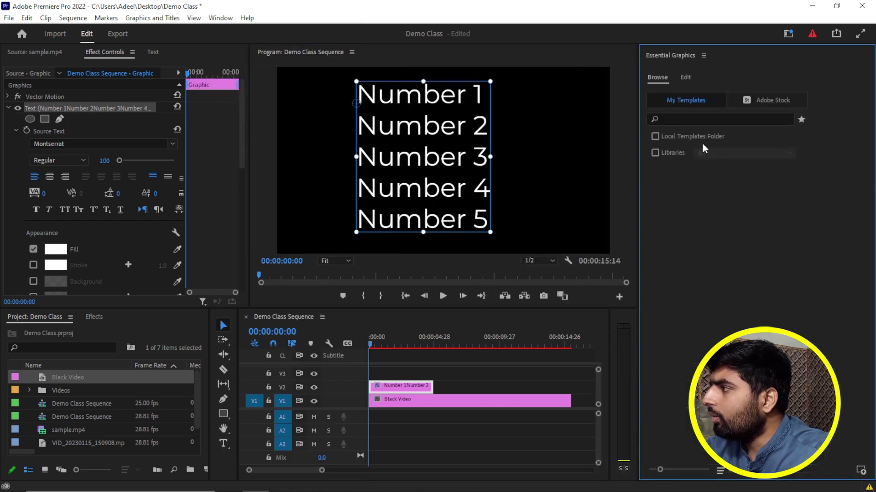
Turn on Roll for the Number text graphic and preview it rolling like credits
click(686, 77)
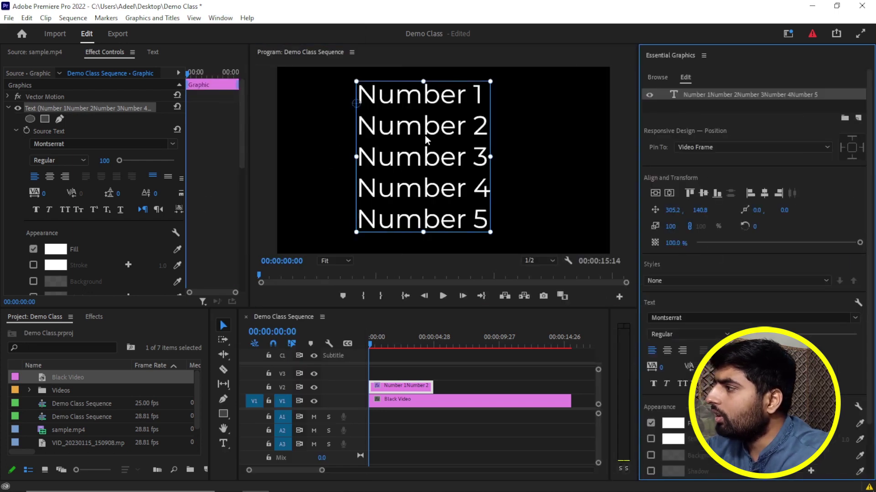
click(531, 204)
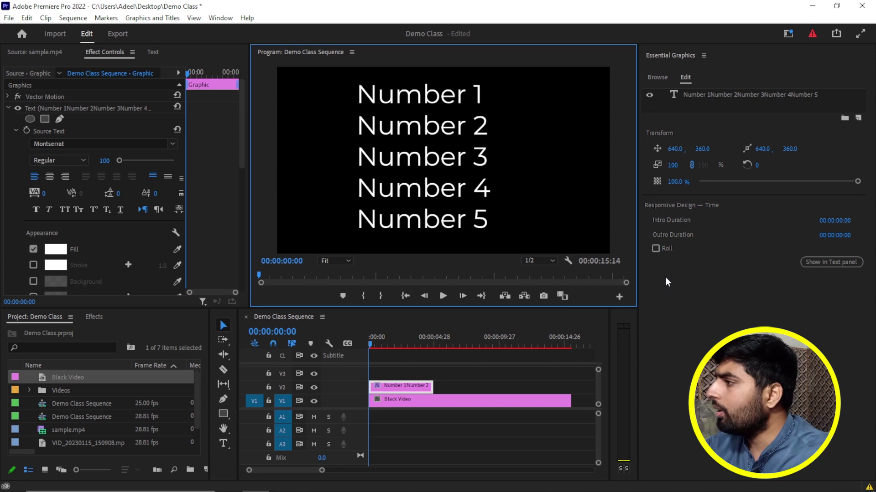
click(655, 248)
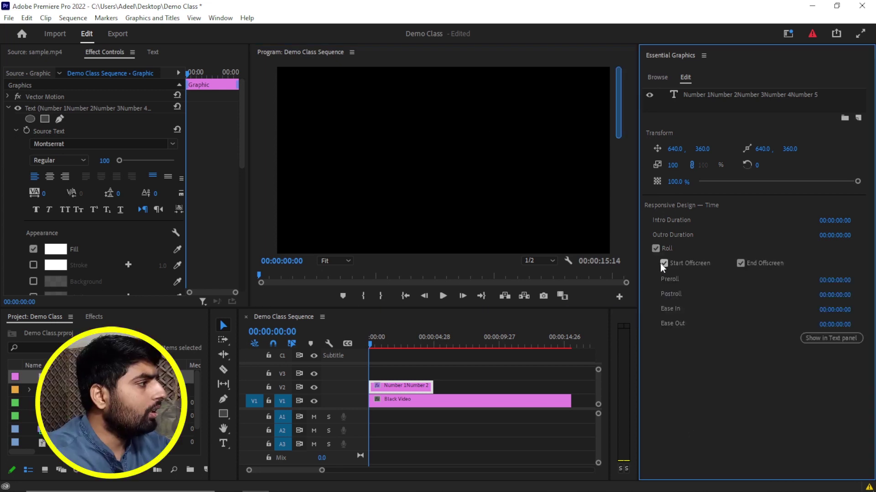
key(space)
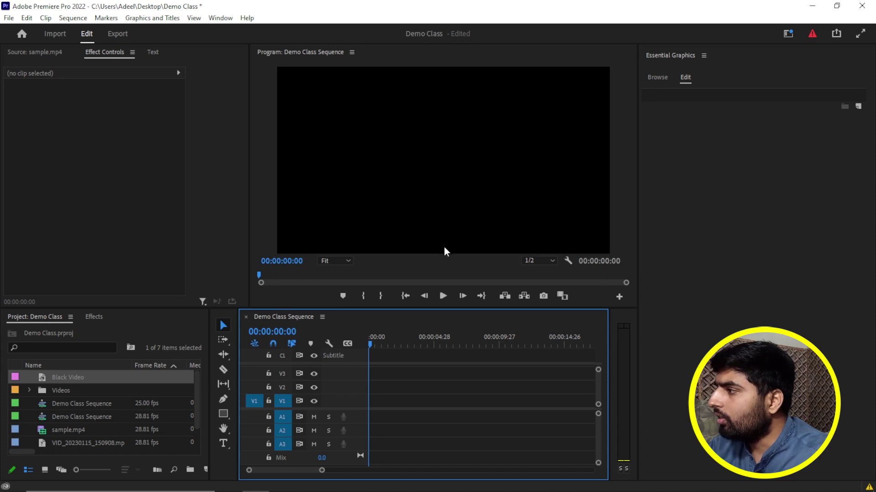
Close Essential Graphics, widen the Program Monitor, and draw a wide rectangle bar across the frame's bottom
click(703, 55)
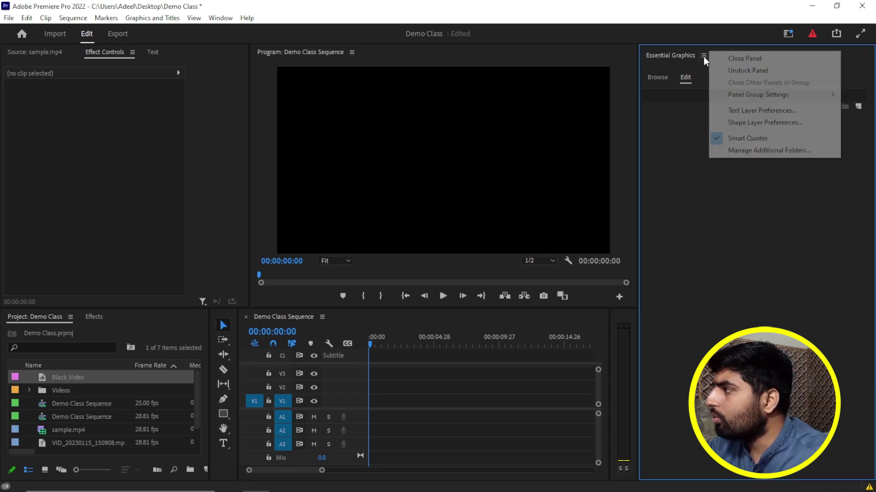
click(724, 58)
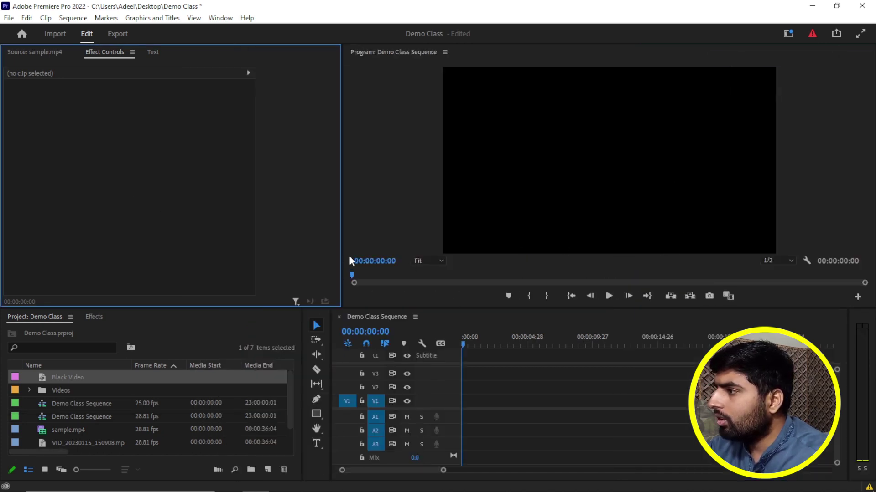
drag(342, 261, 184, 265)
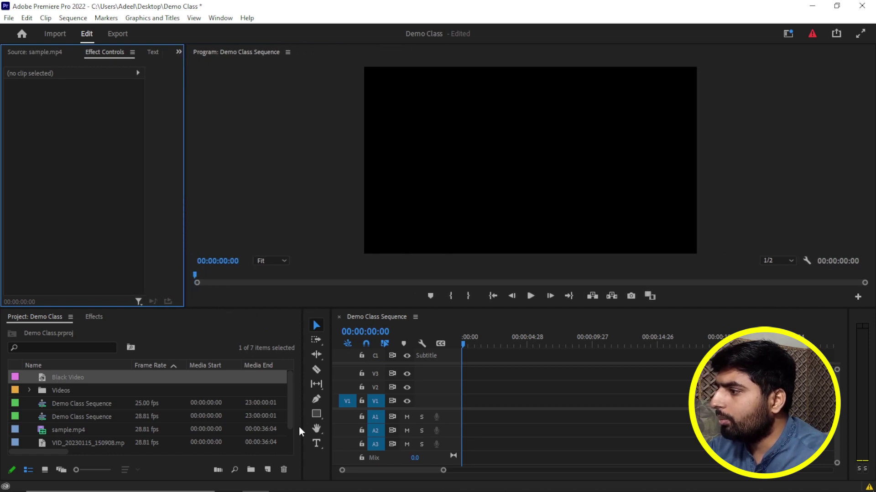
click(318, 416)
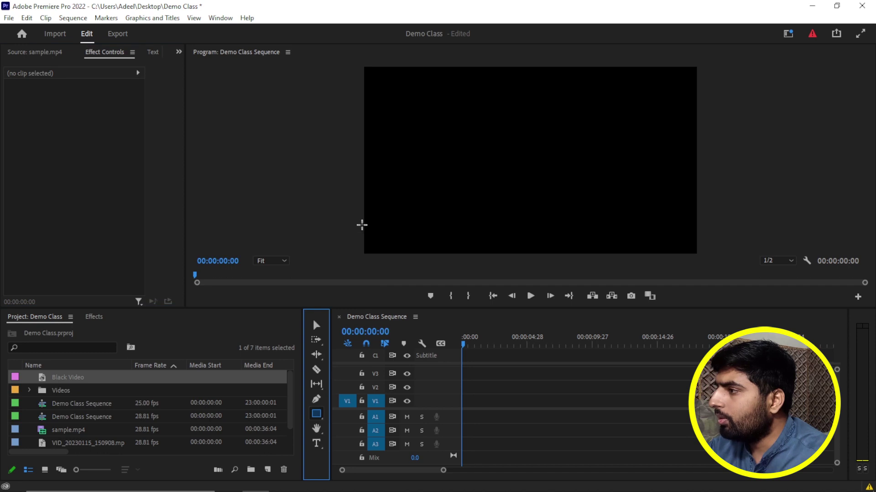
drag(357, 223, 703, 254)
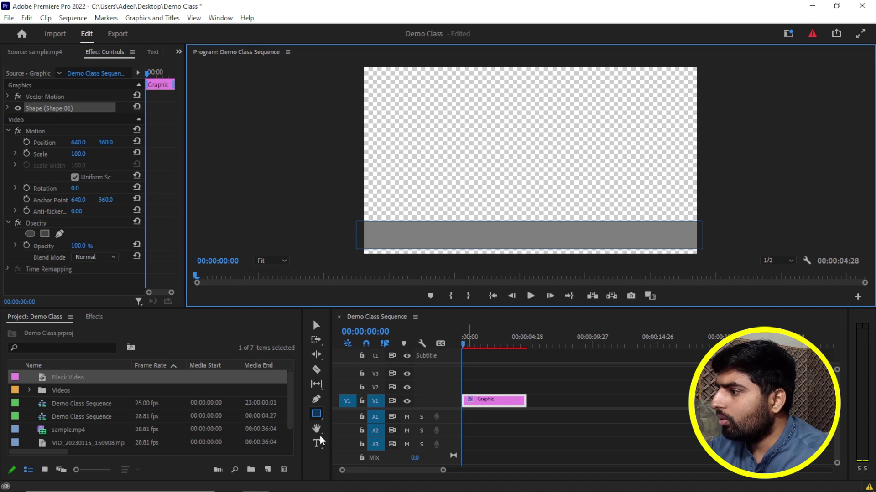
Create a new Black Video and place it in the sequence under the bar
click(268, 470)
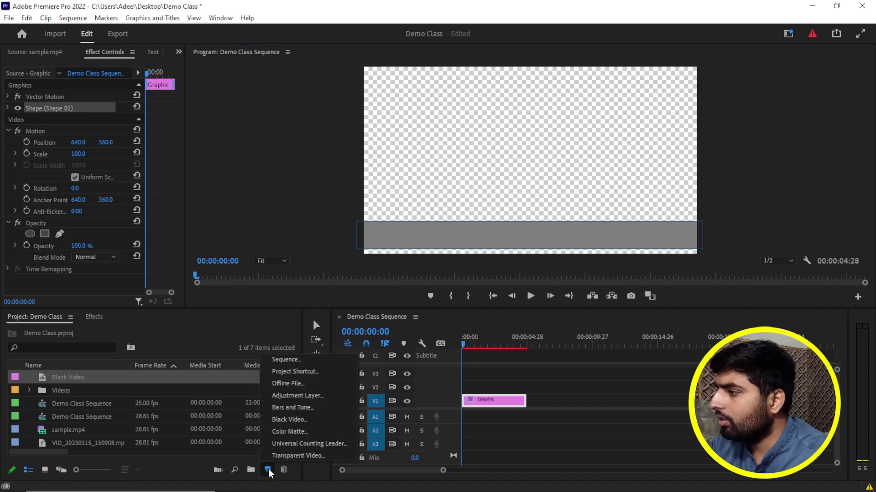
click(315, 420)
click(456, 289)
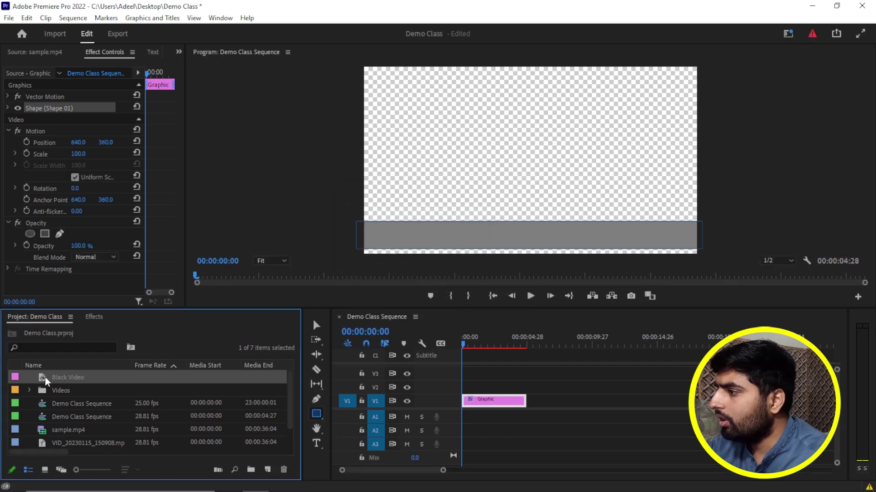
mouse_move(330, 398)
mouse_down()
mouse_move(474, 386)
mouse_move(482, 373)
mouse_move(484, 401)
mouse_move(483, 390)
mouse_up()
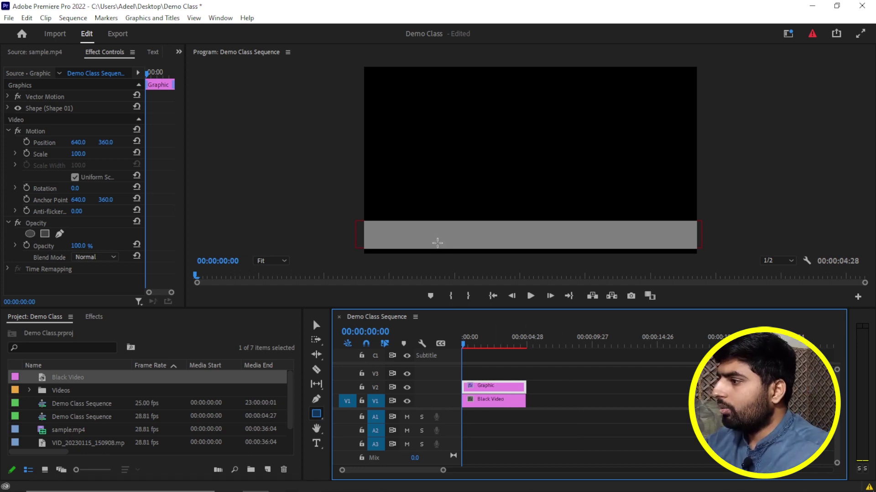
Select the grey bar and set its fill colour to black
click(316, 327)
click(442, 243)
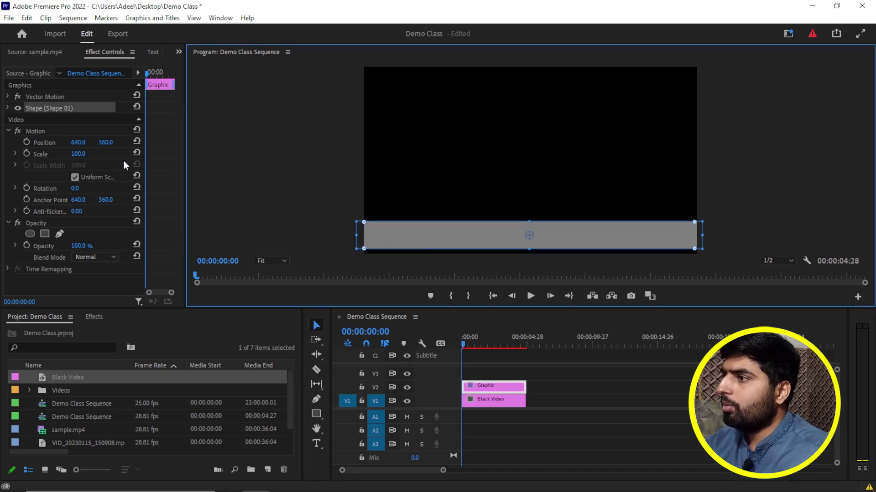
click(7, 107)
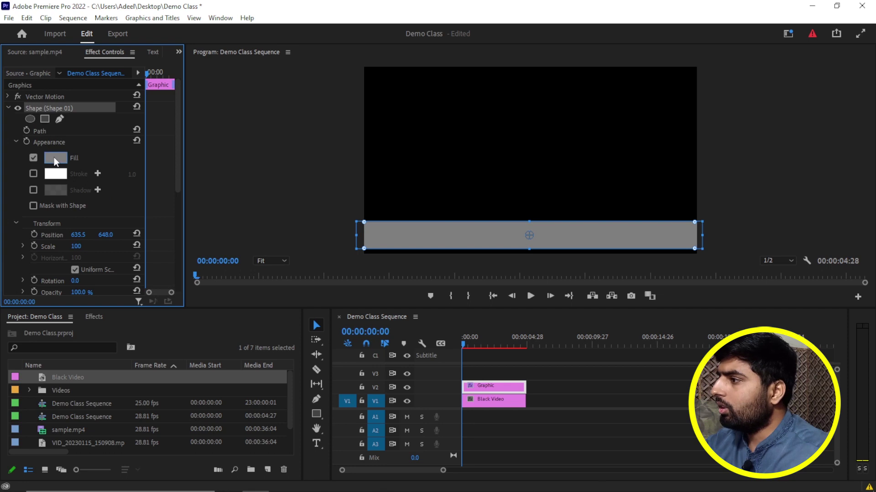
click(55, 158)
drag(335, 248, 258, 161)
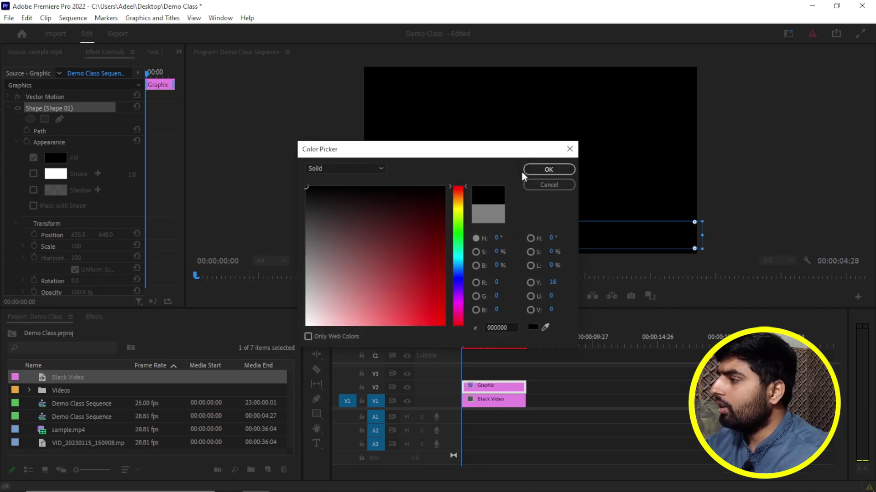
click(529, 169)
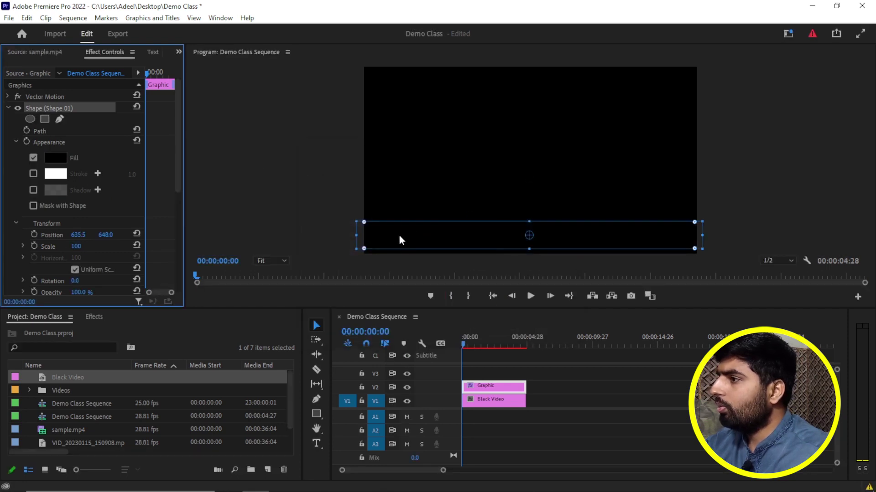
Change the bar's fill to dark red and reselect the shape
click(57, 157)
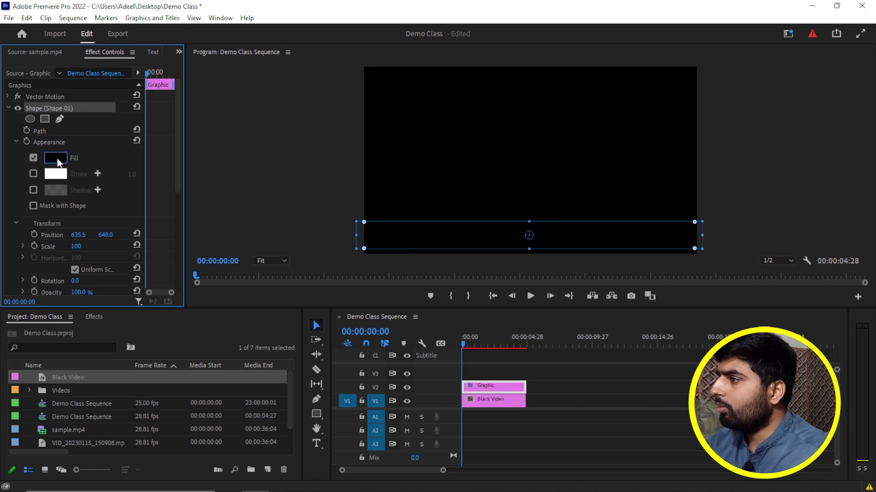
drag(308, 198, 415, 206)
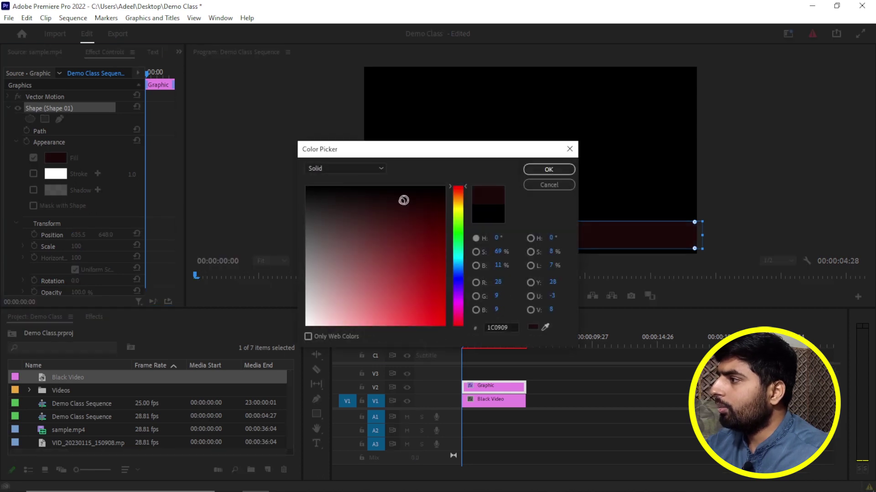
click(551, 171)
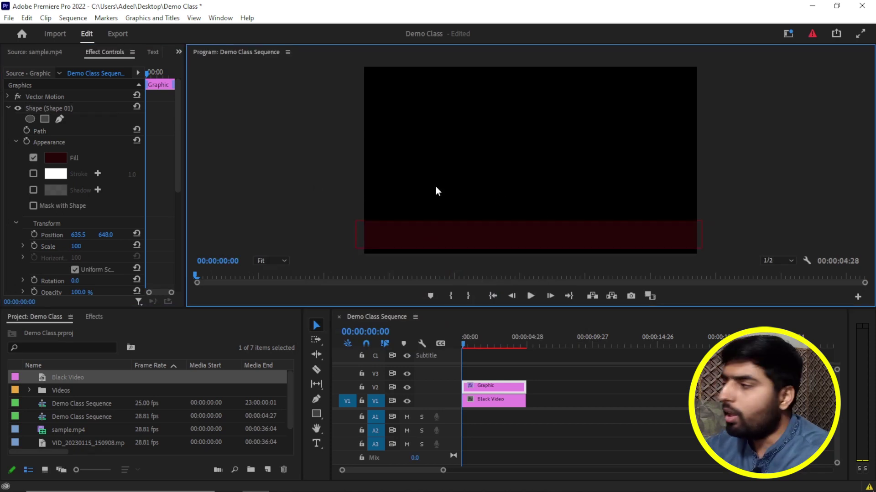
click(480, 235)
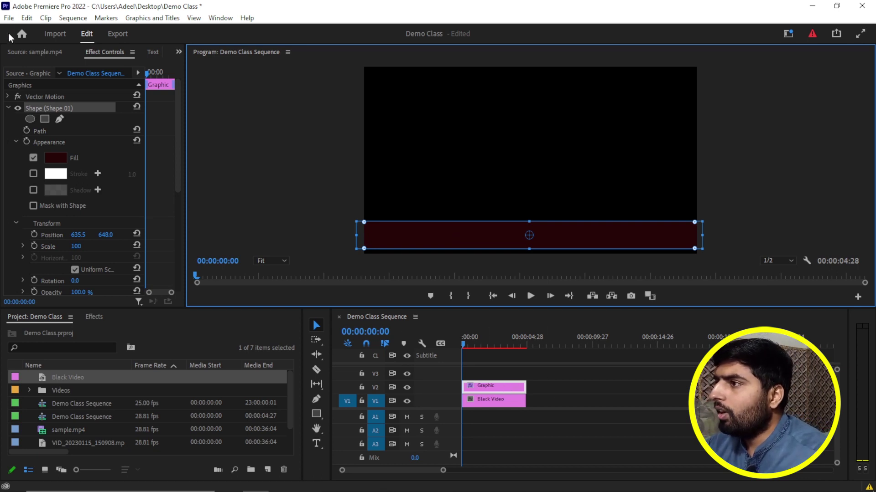
click(9, 18)
mouse_move(22, 34)
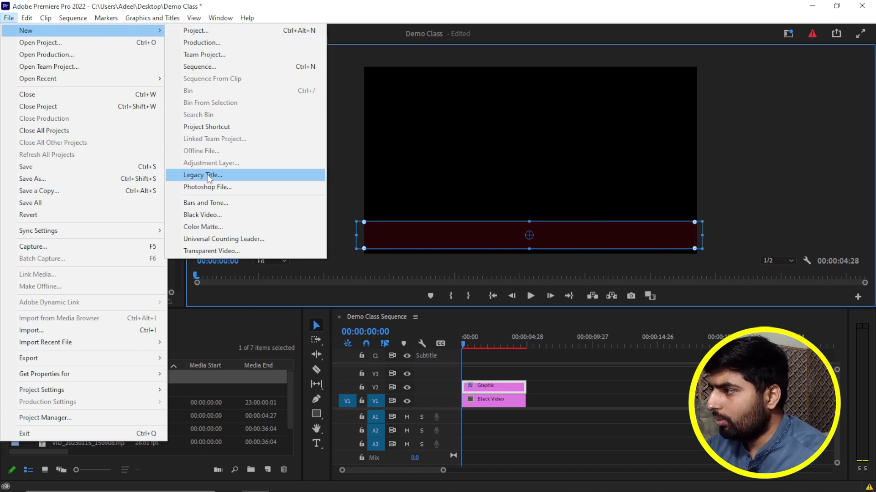
Create a legacy title named Title 01 with default 1280×720 settings, dismissing the modernizing notice
click(208, 175)
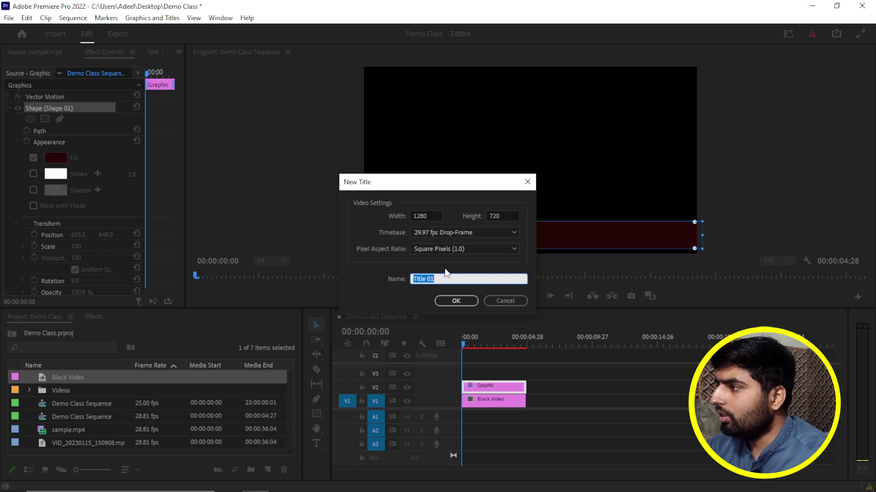
click(454, 301)
click(540, 297)
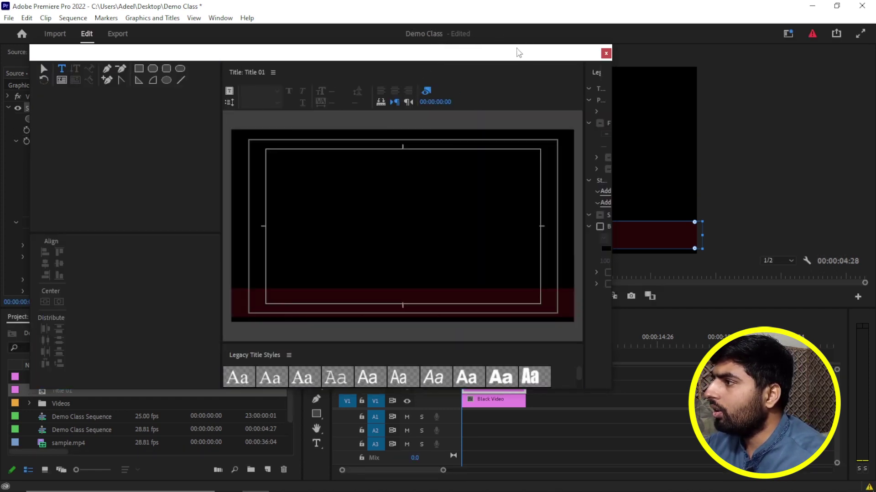
Add the text 'Subcribe my channel also' and position it on the red bar
drag(517, 53, 593, 33)
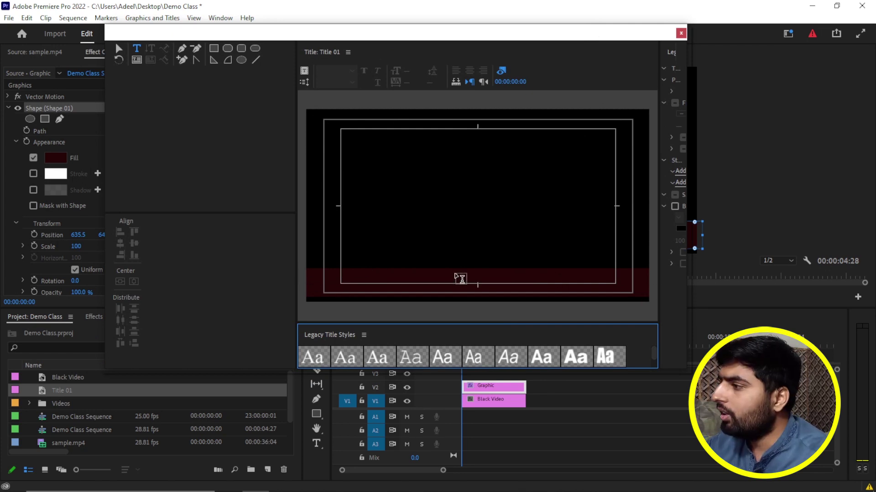
click(328, 278)
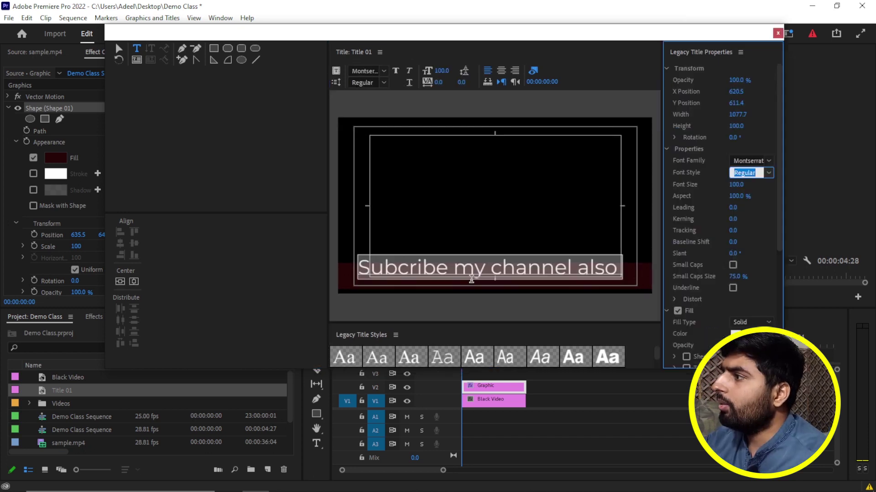
text(Subcribe my channel also)
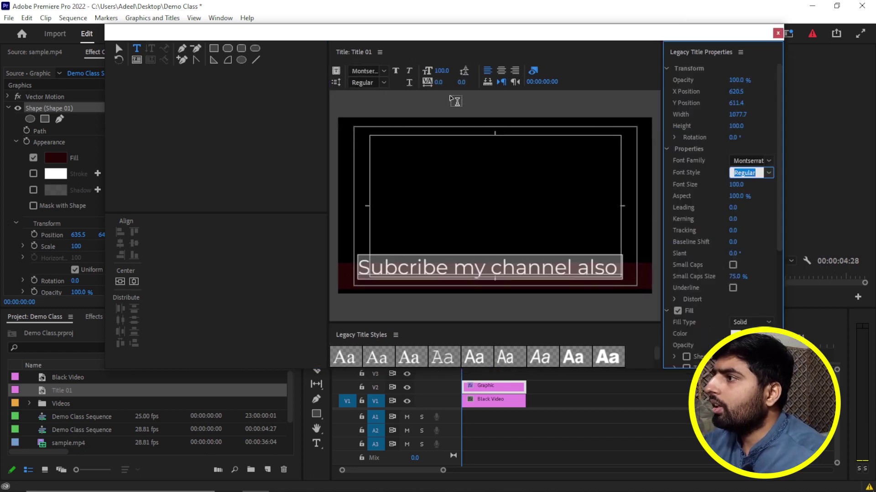
click(117, 49)
drag(465, 273, 457, 281)
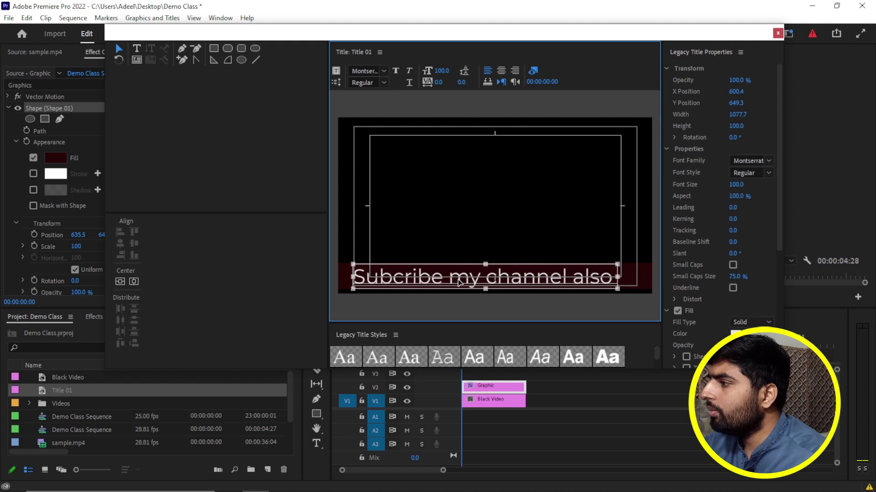
drag(458, 281, 458, 278)
click(489, 211)
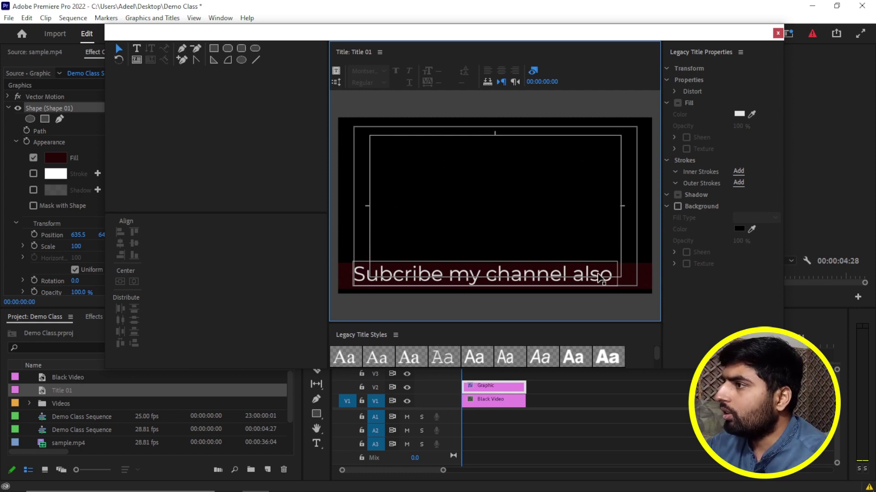
Place the text insertion point right after the word 'also'
click(136, 48)
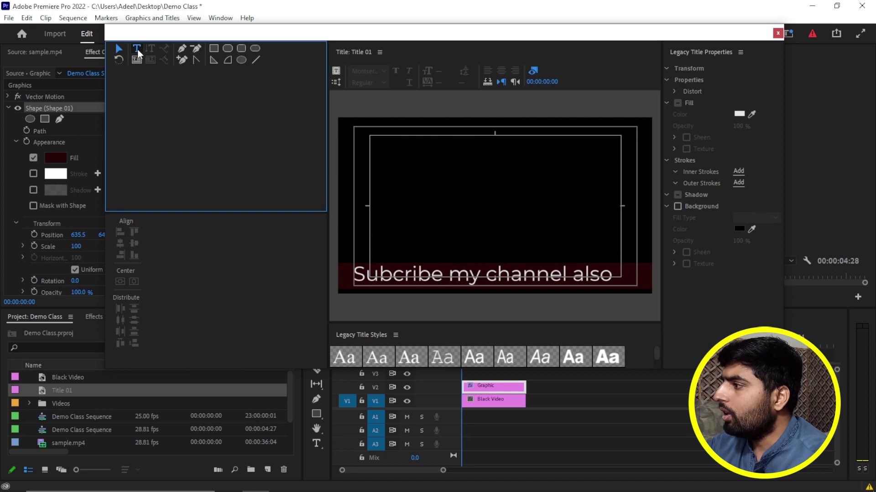
click(611, 271)
click(611, 271)
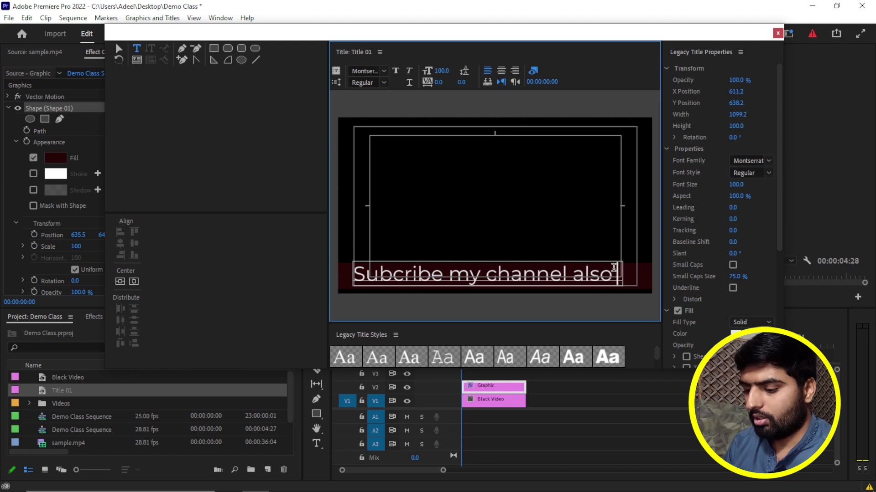
Extend the text to 'Subcribe my channel also and press bell icon' and align it to the left edge
text( and)
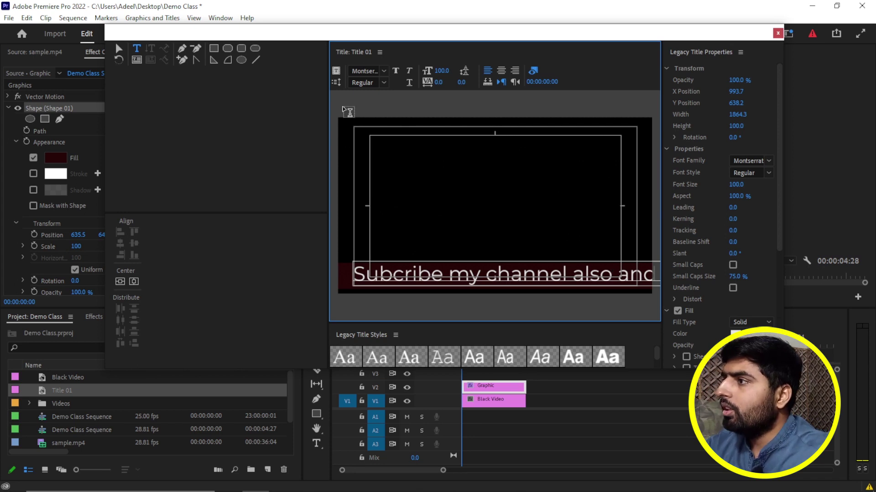
click(119, 49)
click(487, 270)
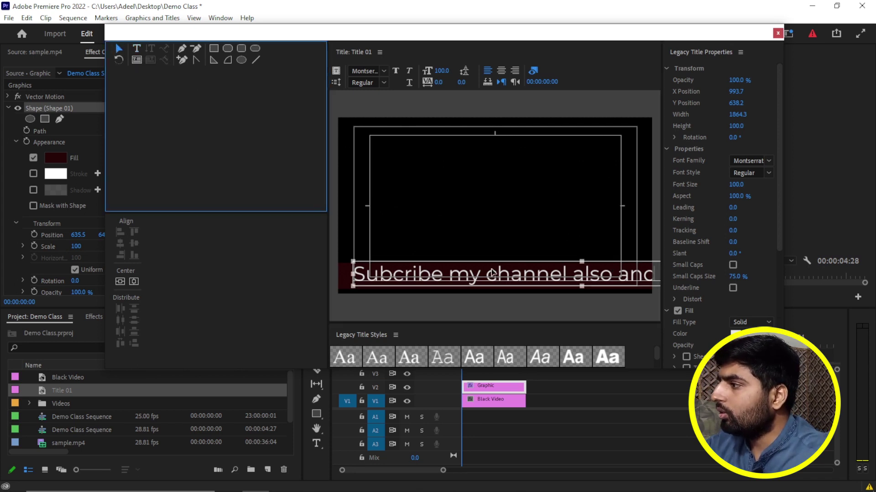
mouse_move(500, 280)
mouse_down()
mouse_move(281, 278)
mouse_move(521, 279)
mouse_move(501, 282)
mouse_up()
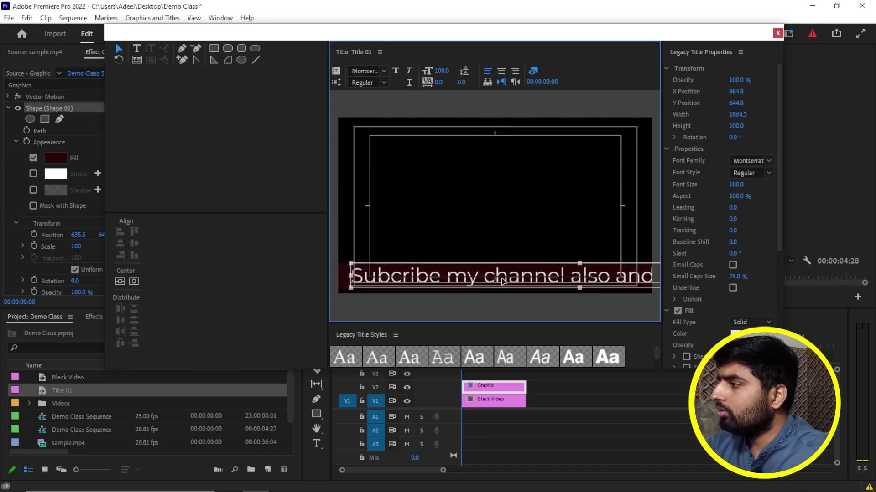
click(498, 232)
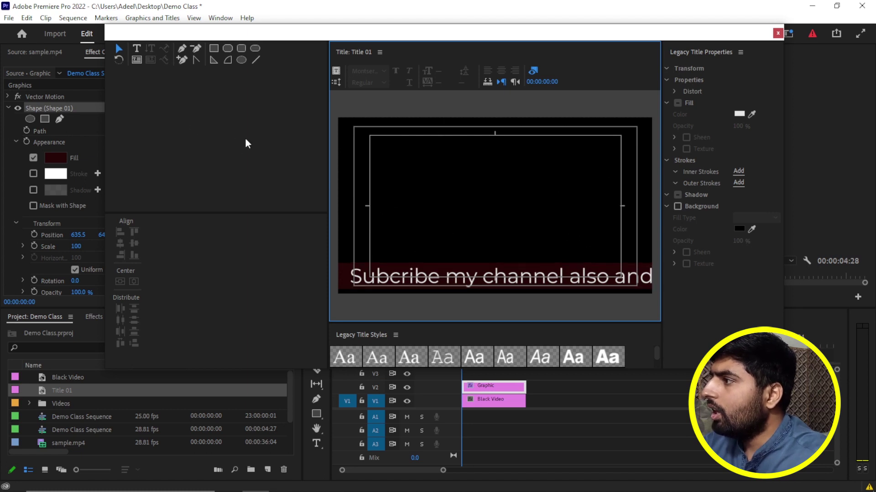
Set the title to Crawl Left, starting and ending off screen, and close the Titler
click(336, 82)
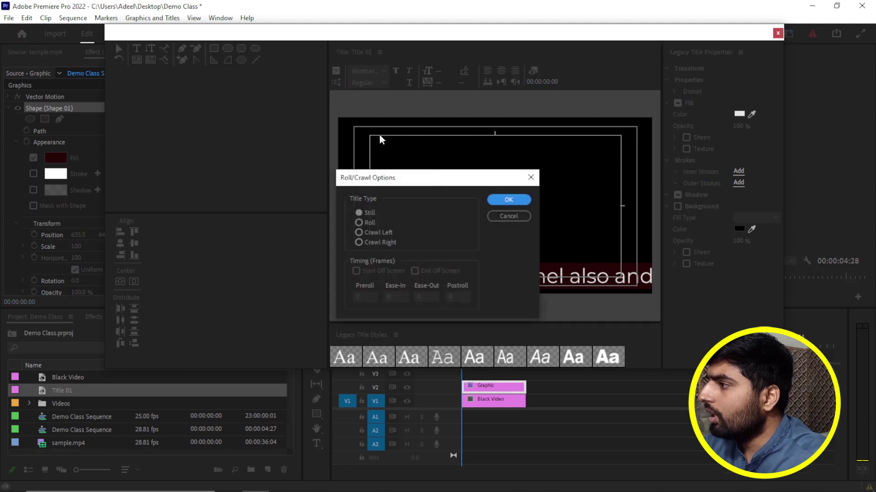
drag(430, 180, 466, 155)
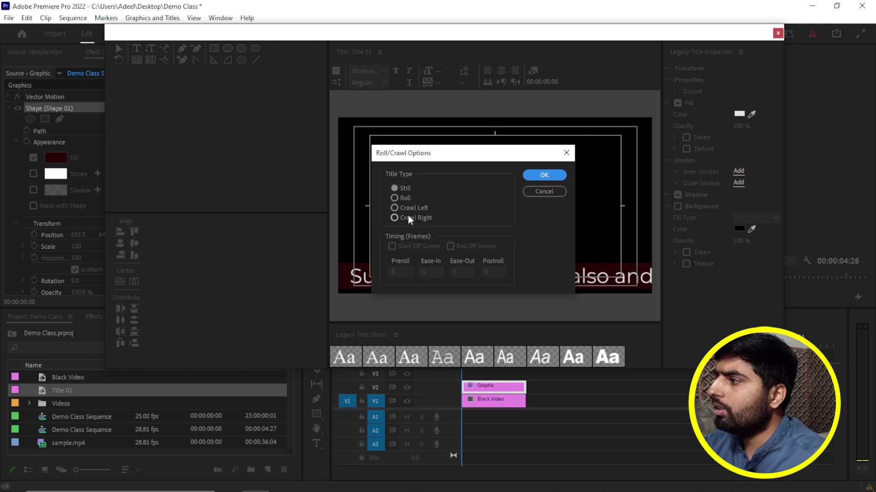
click(395, 208)
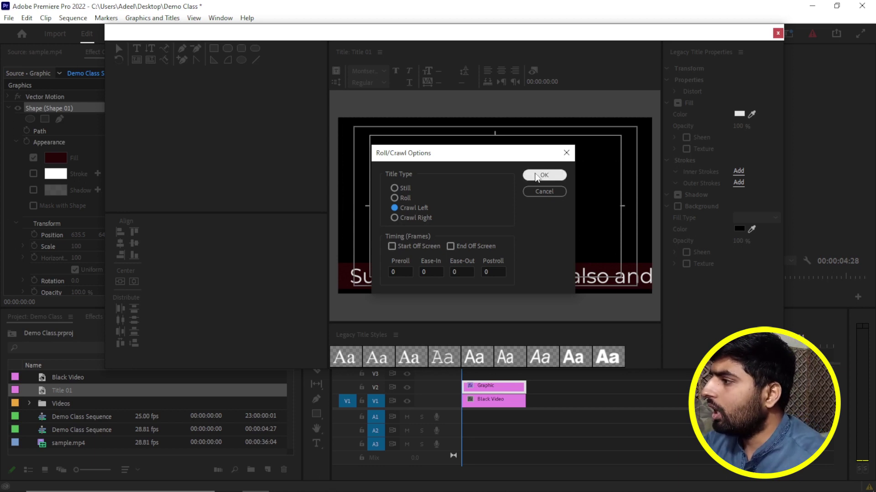
click(450, 246)
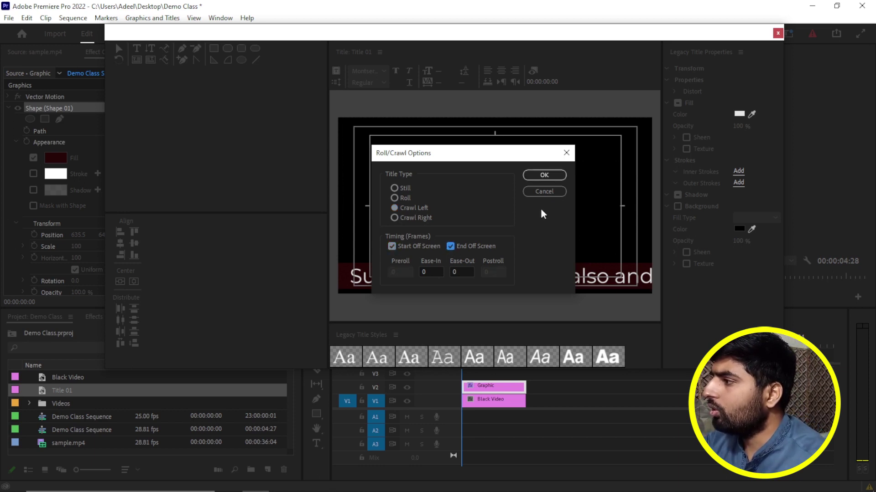
click(543, 175)
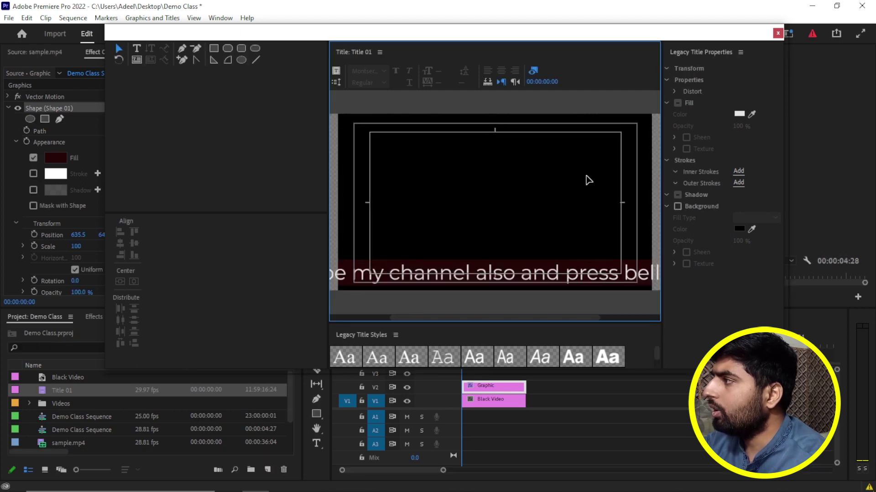
click(778, 33)
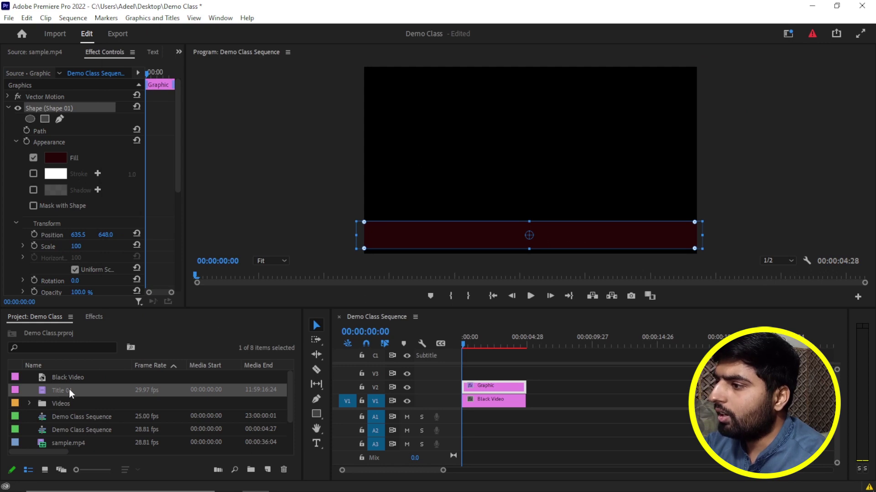
Place Title 01 on V3 above the bar, enlarge the timeline, and preview the crawl
drag(42, 393, 463, 375)
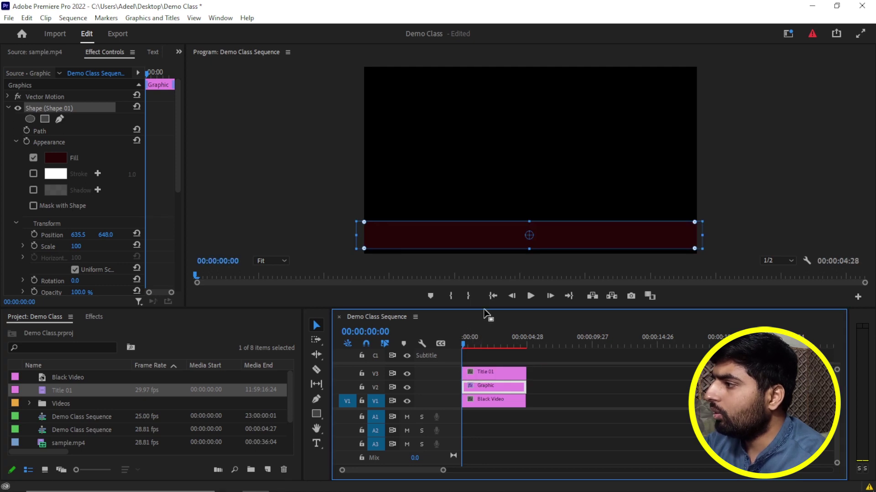
drag(485, 311, 485, 291)
key(space)
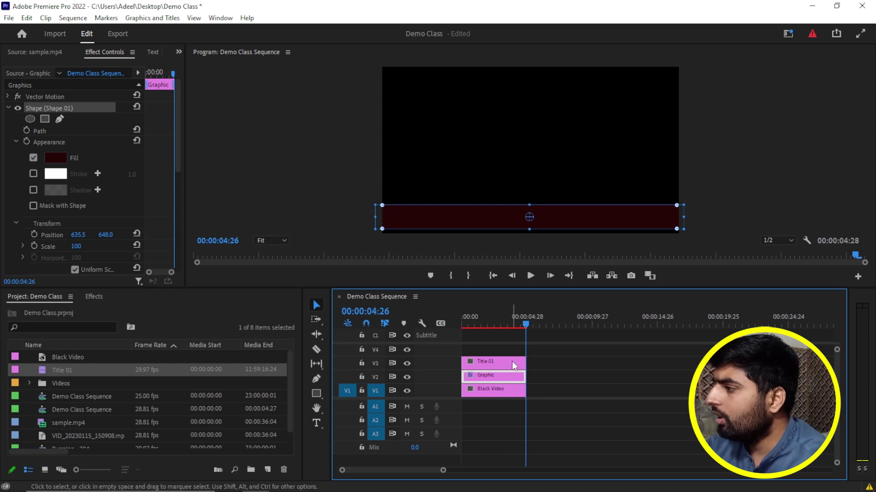
Lengthen Title 01, Graphic and Black Video clips to equal length, then rewind the playhead to the start
drag(528, 360, 594, 361)
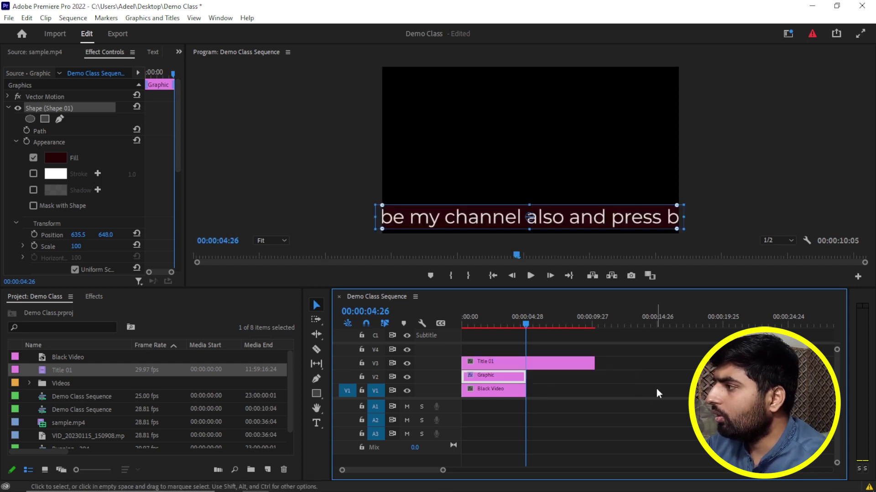
key(space)
key(space)
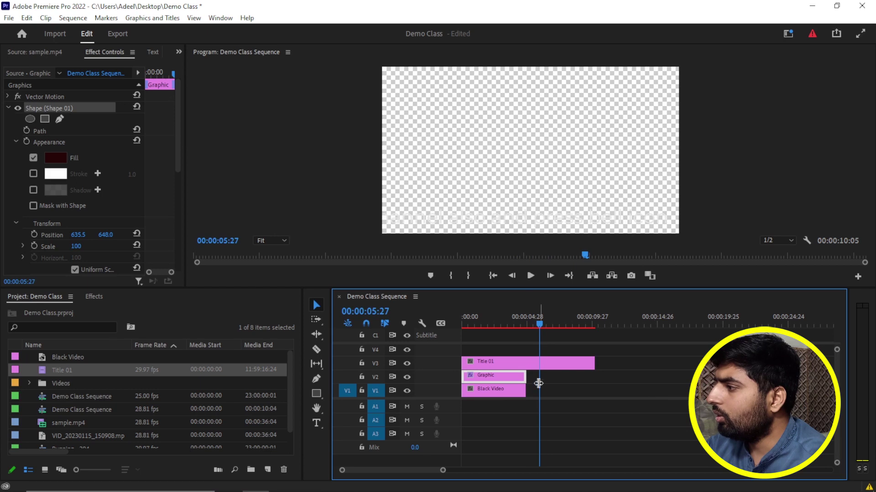
drag(525, 376, 592, 375)
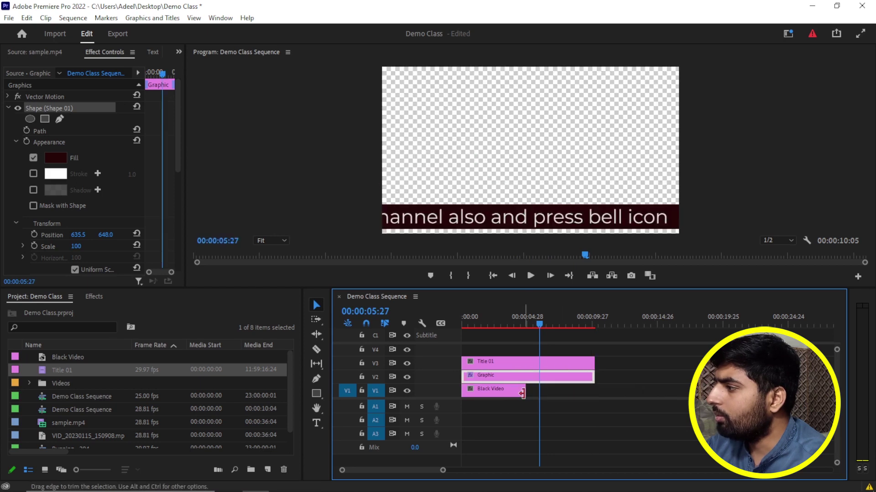
drag(525, 391, 594, 390)
click(632, 389)
key(space)
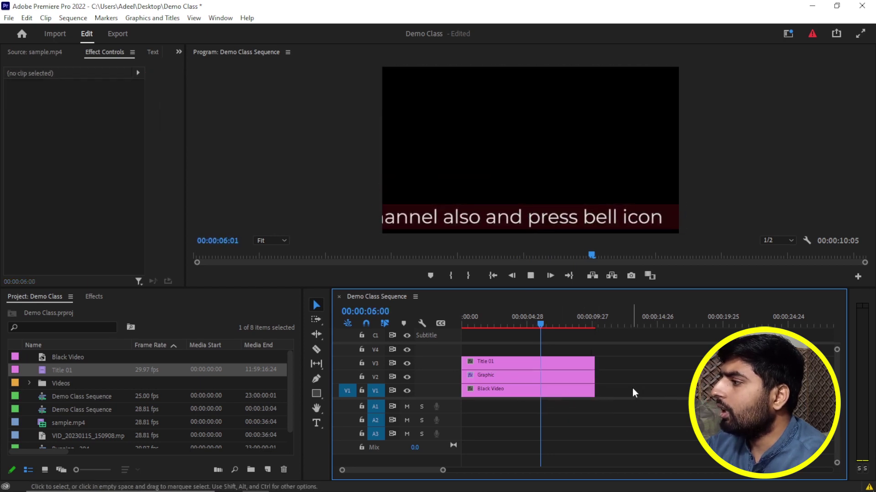
click(549, 325)
drag(548, 322, 420, 343)
Play back the crawl, check Title 01 in the titler, then rewind to 00:00:00:00 and select all clips
key(space)
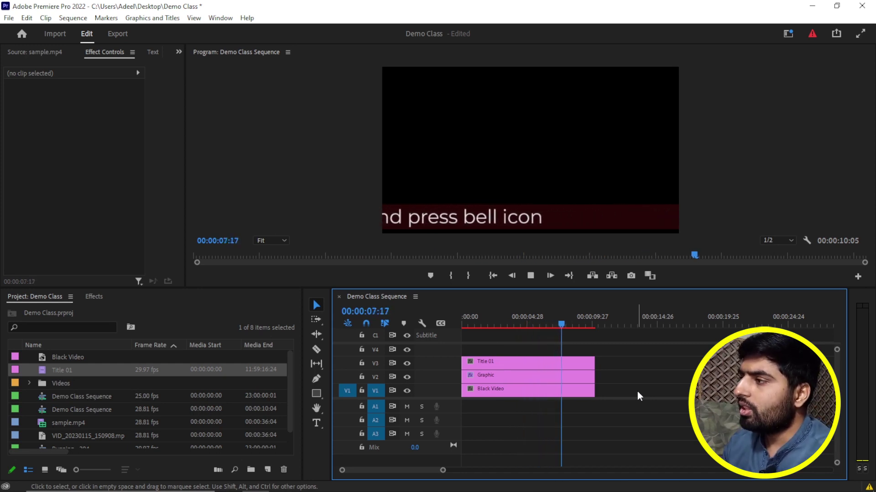
key(space)
double_click(523, 365)
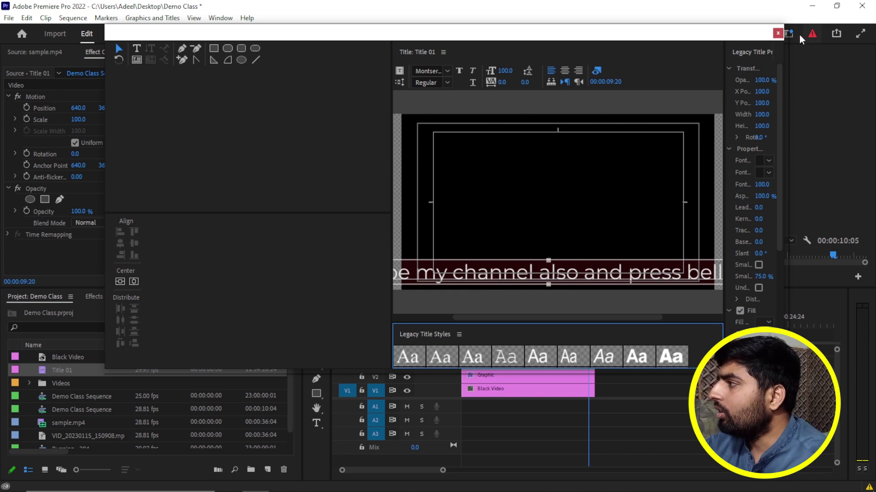
click(778, 32)
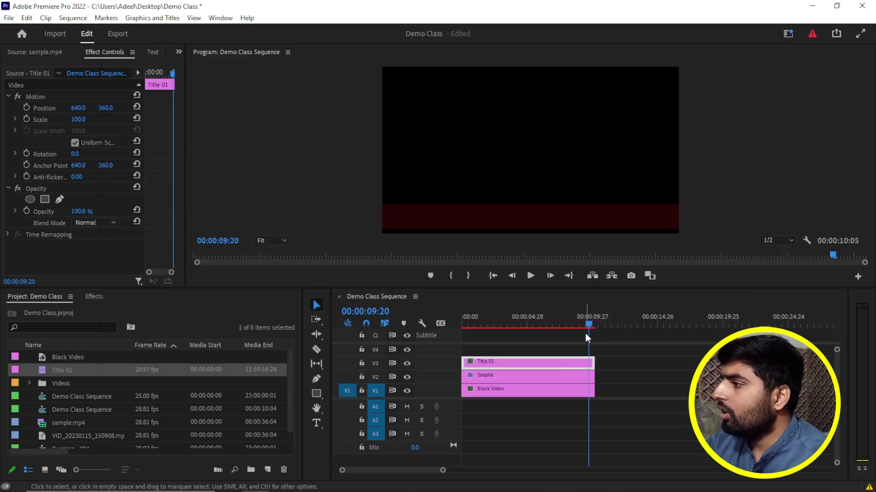
drag(589, 323, 445, 332)
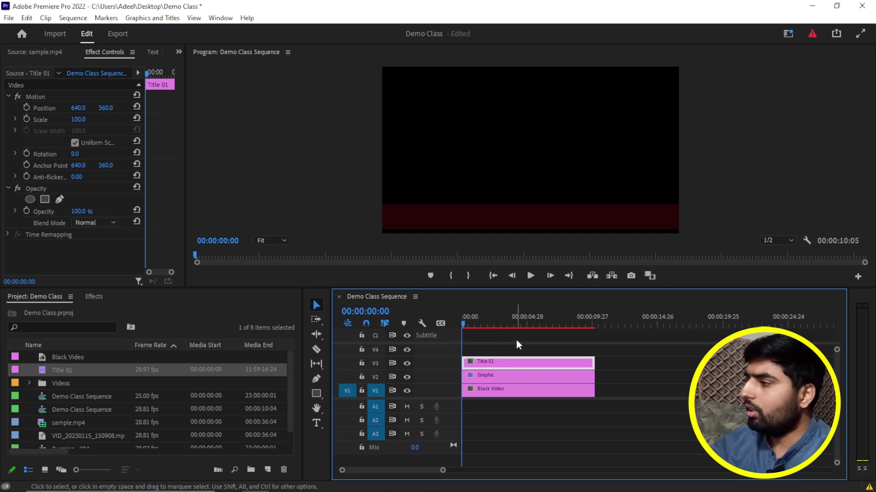
drag(625, 343, 543, 407)
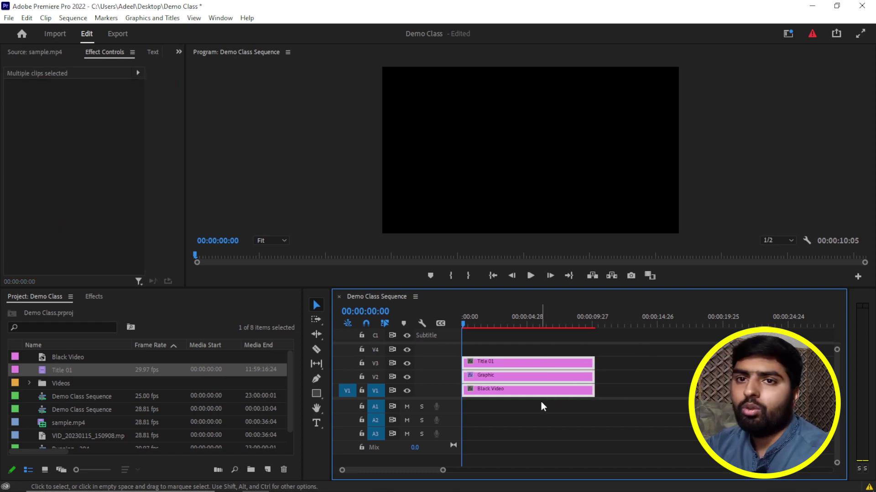
Delete the Title 01 clip from V3 and switch the keyboard input language
key(Delete)
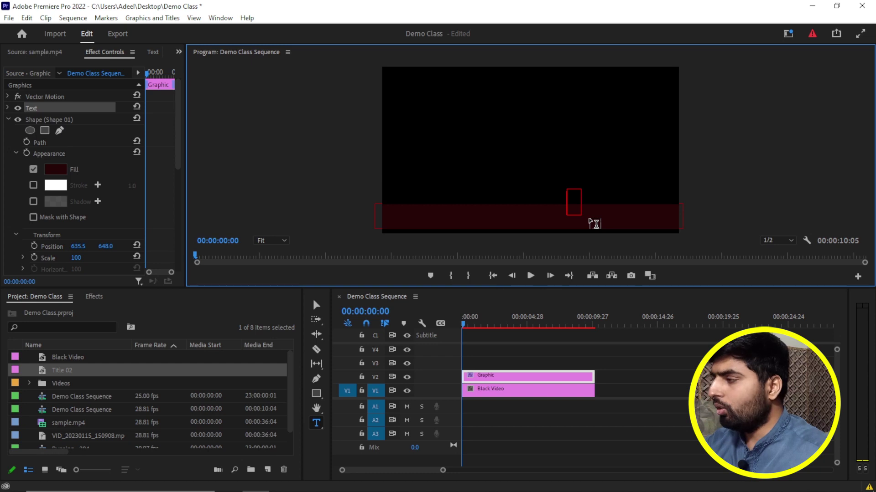
key(super+space)
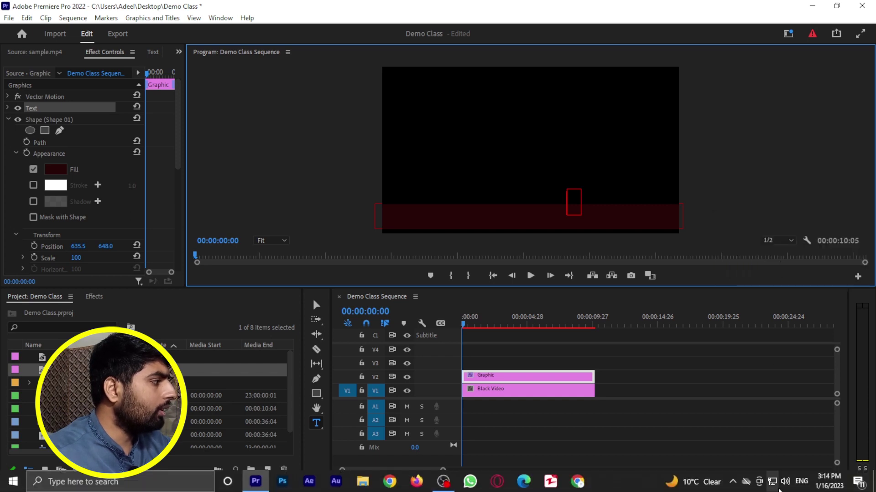
Switch typing to Urdu and type 'میرا چینل سبسکرائب کریں' in a new text box
click(802, 486)
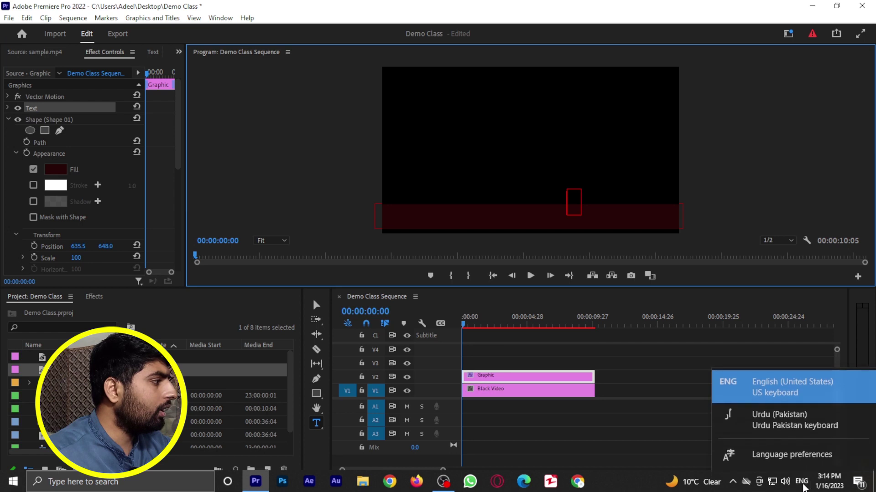
click(774, 419)
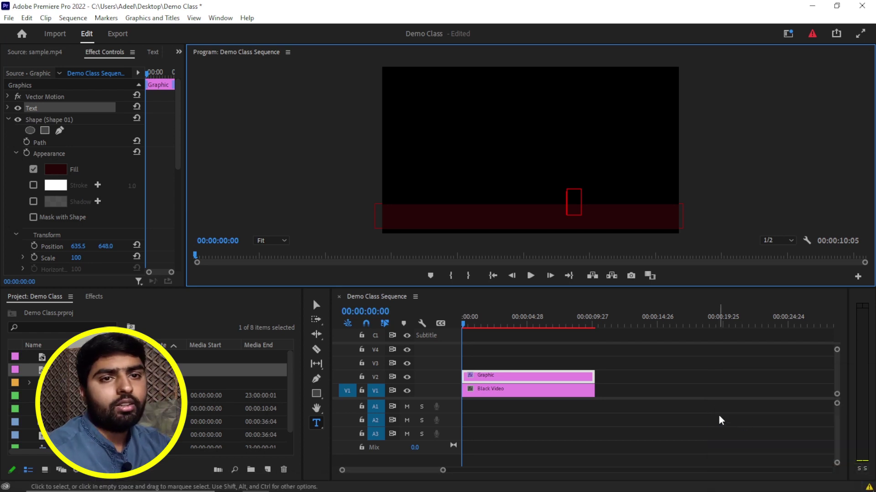
click(572, 208)
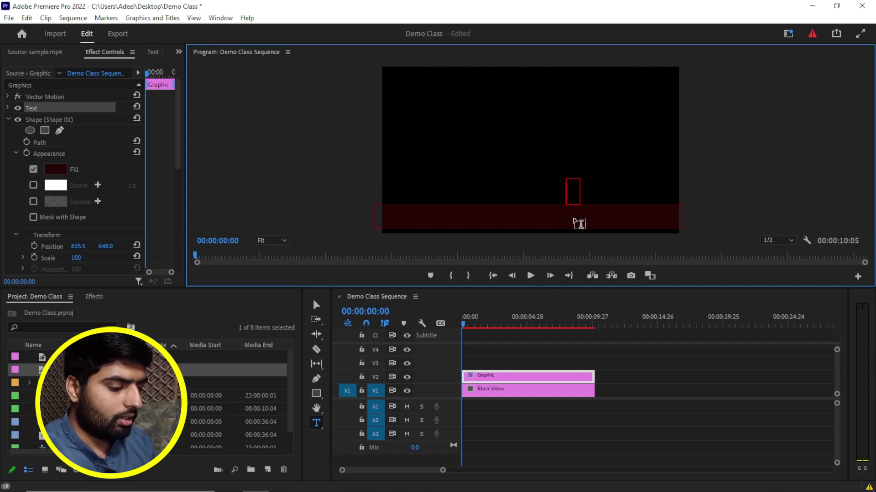
text(می)
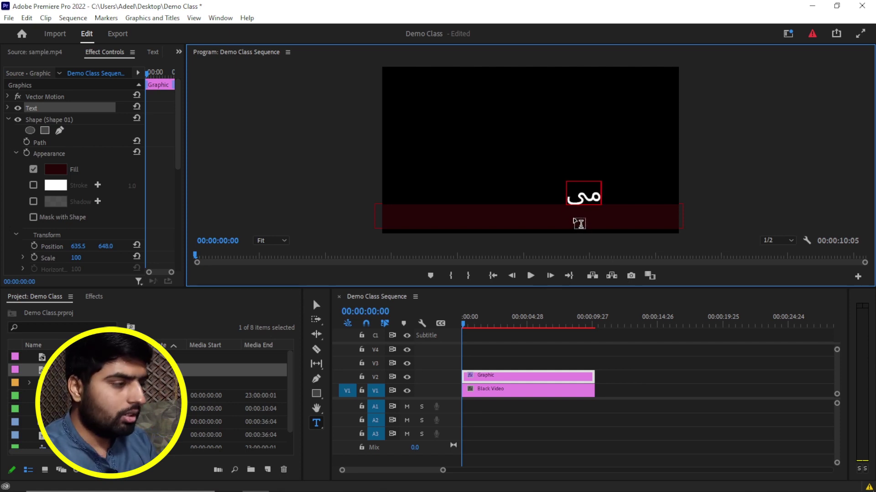
text(را)
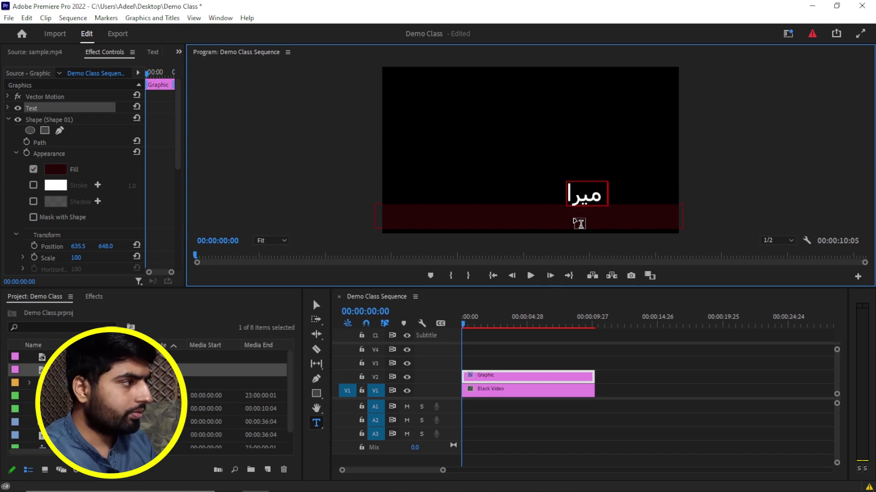
text( چینل)
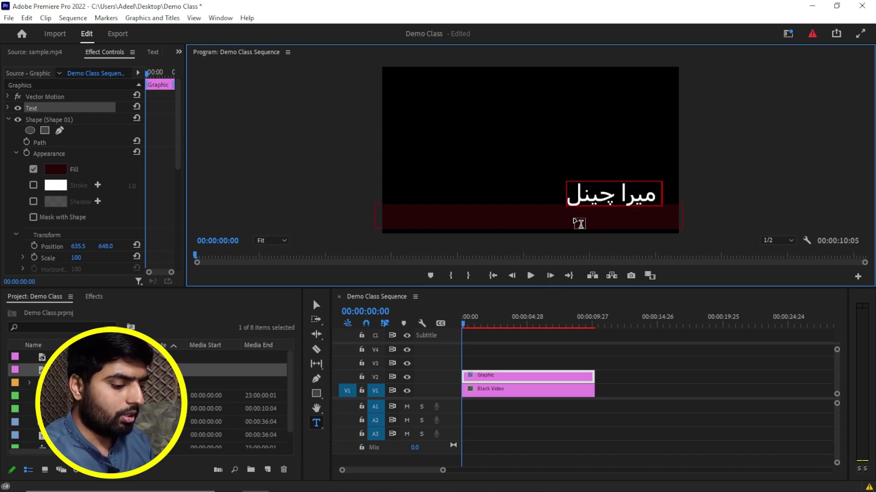
text( سب)
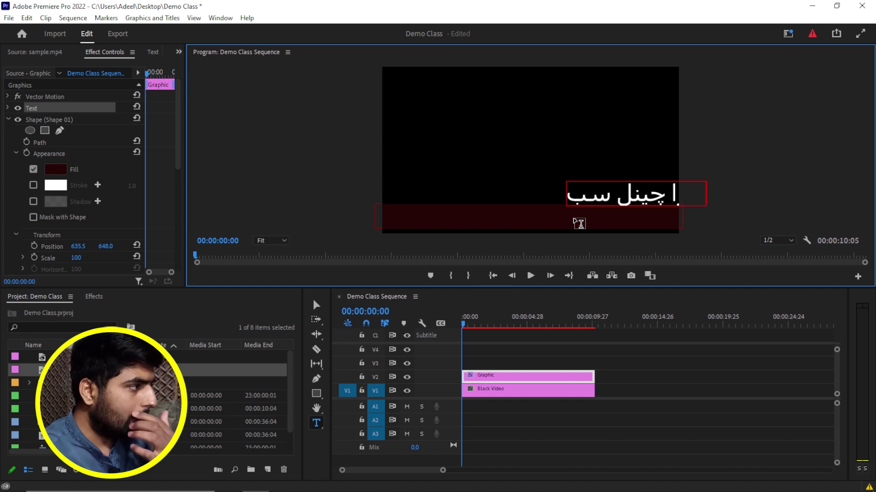
text(سکرائب کریں د)
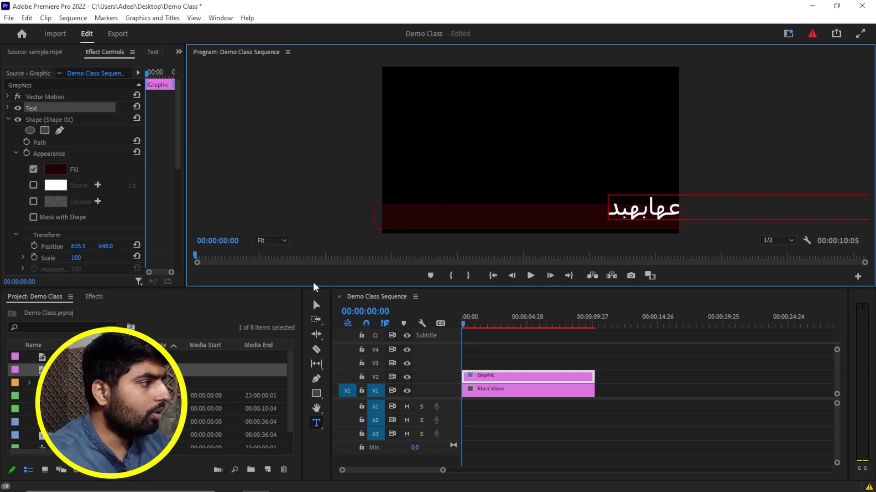
Move the Urdu text line left onto the dark red bar
click(316, 305)
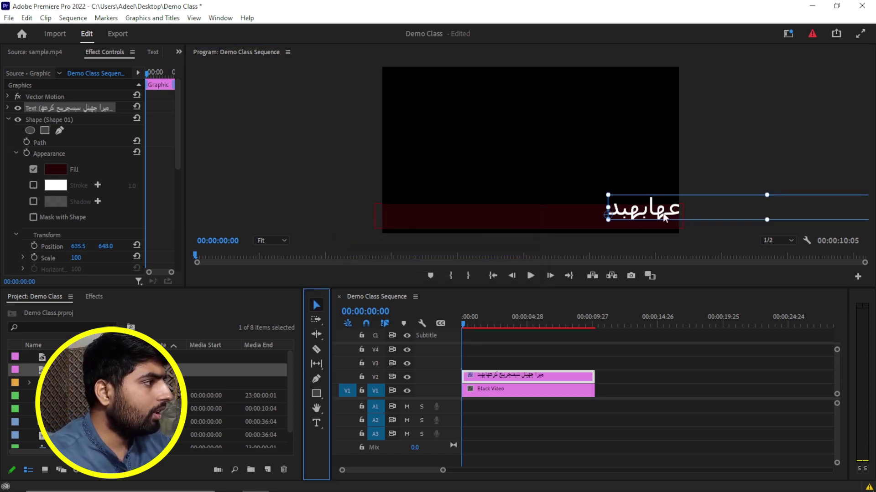
drag(664, 218, 476, 218)
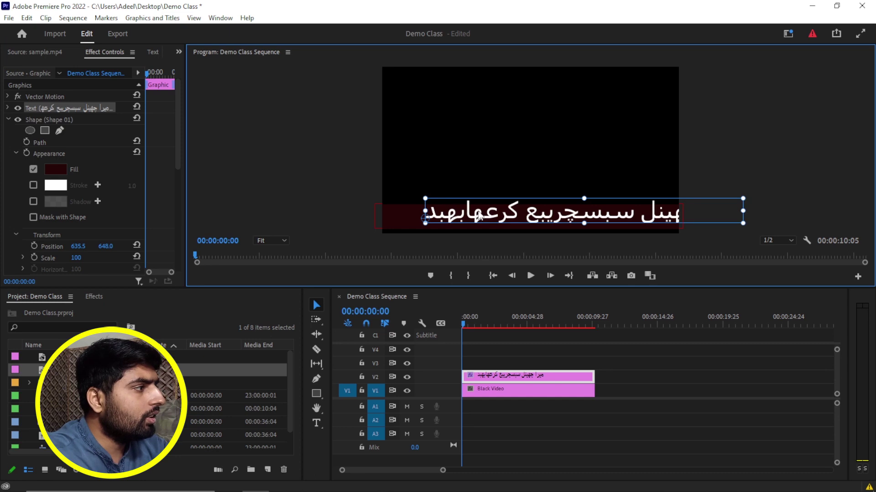
drag(505, 218, 482, 225)
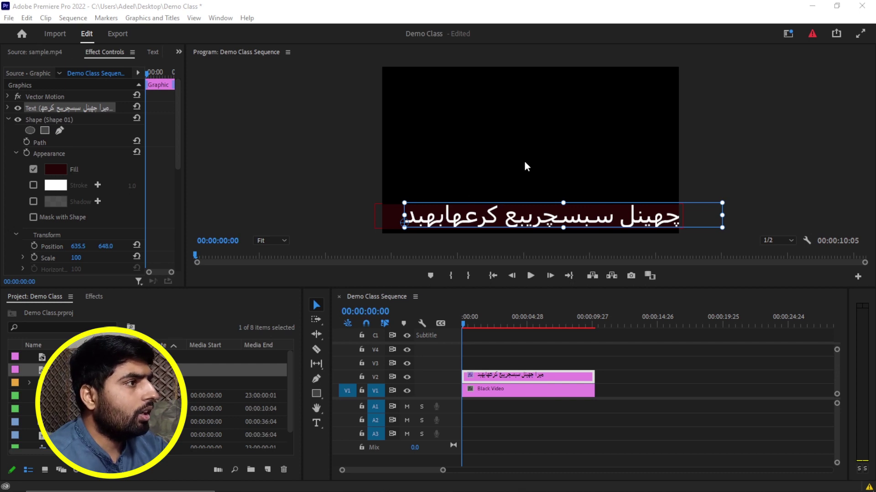
Set Graphics preferences' Default Paragraph Direction to Right to Left, then start a new text box near the top
click(421, 197)
click(9, 18)
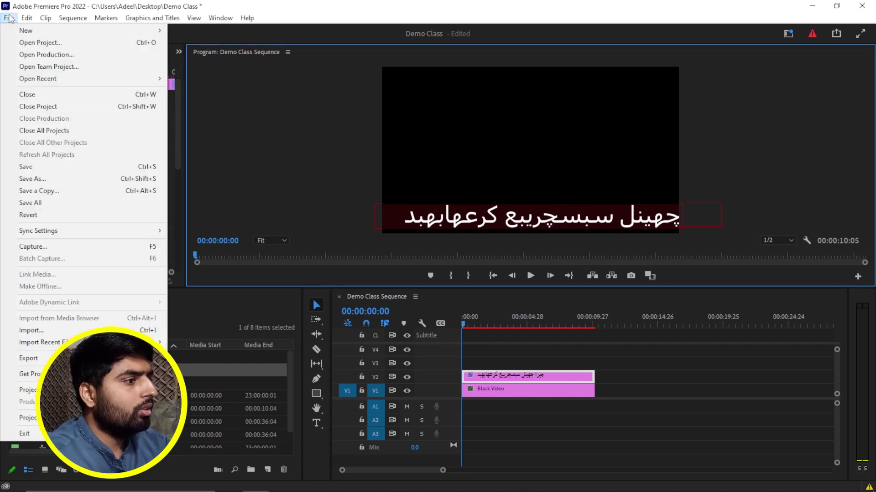
mouse_move(45, 18)
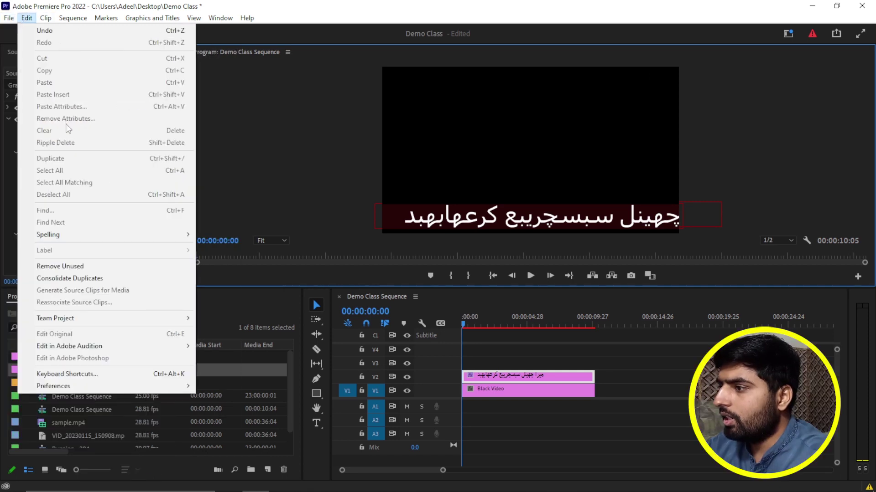
mouse_move(68, 386)
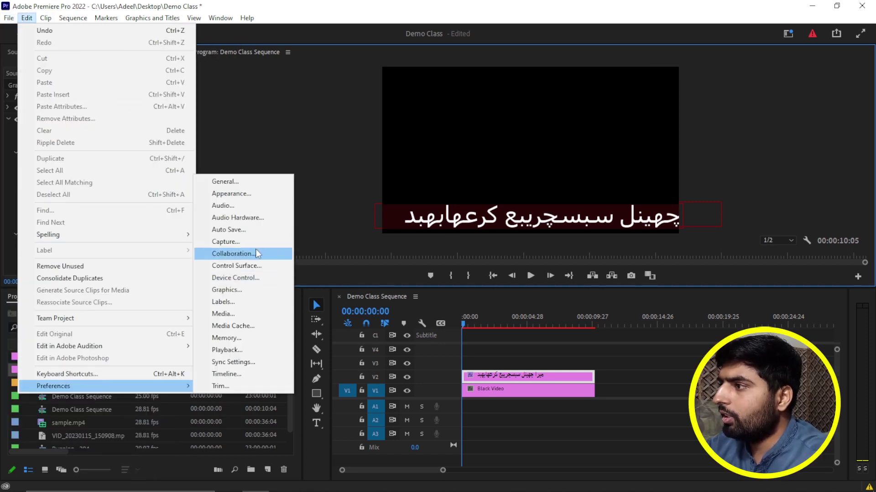
click(316, 152)
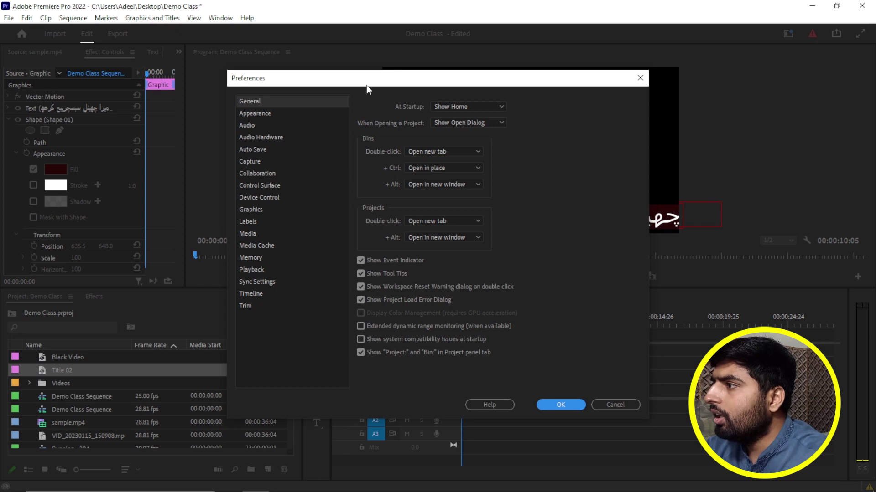
click(251, 209)
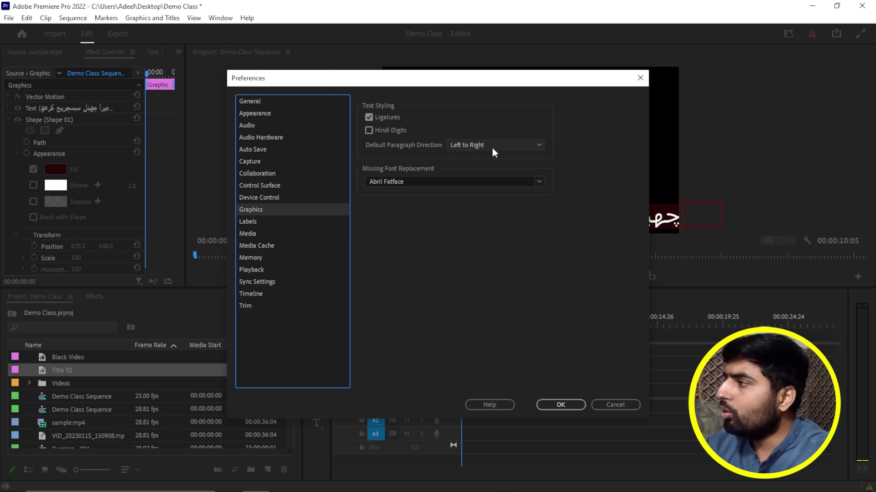
click(539, 145)
click(487, 175)
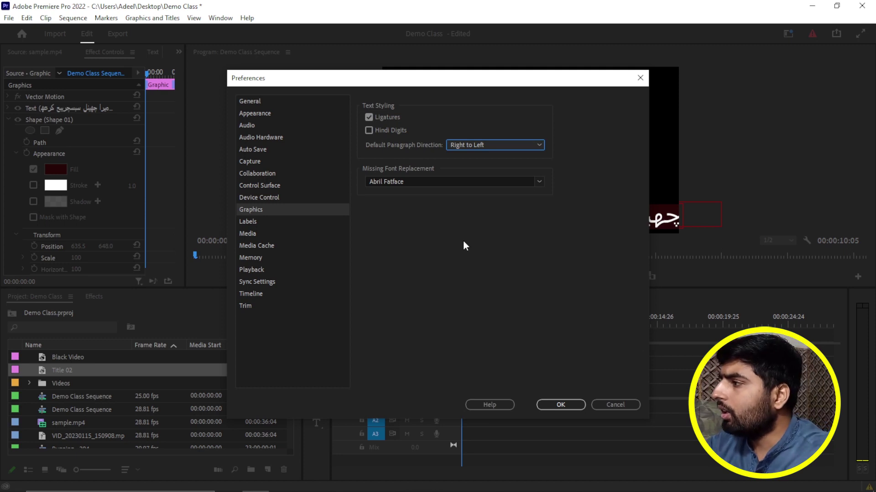
click(566, 408)
click(316, 423)
click(493, 118)
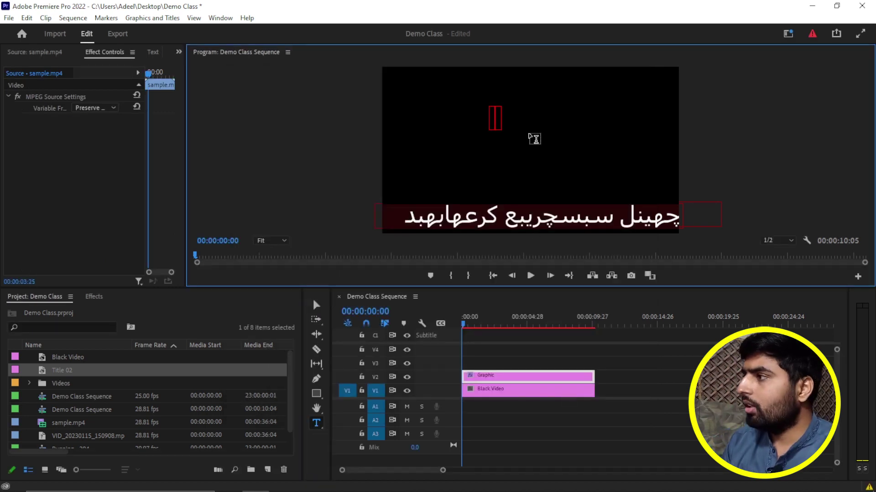
Type the Urdu word 'هساا' and add a second text box reading 'hshsha'
text(هسا)
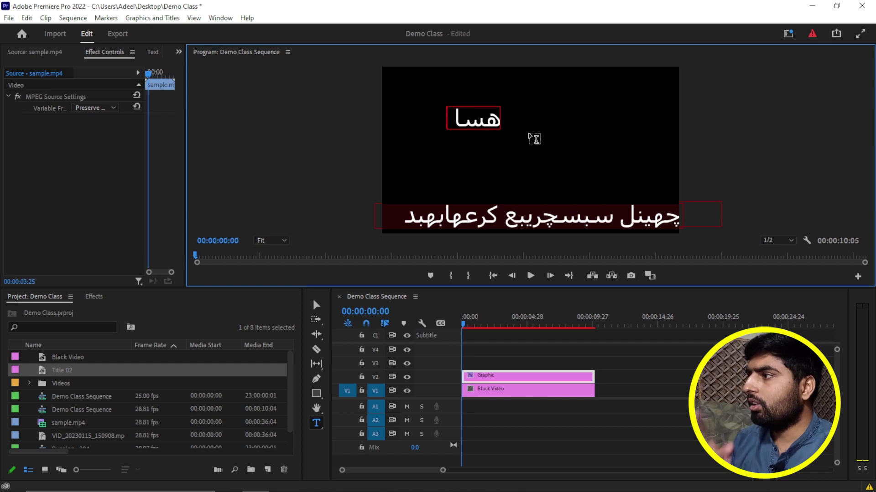
text(ا)
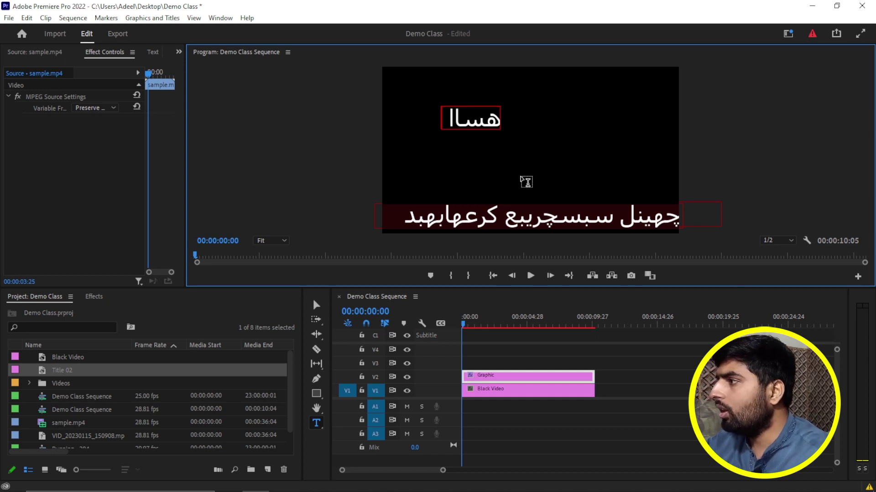
click(506, 165)
text(hshsha)
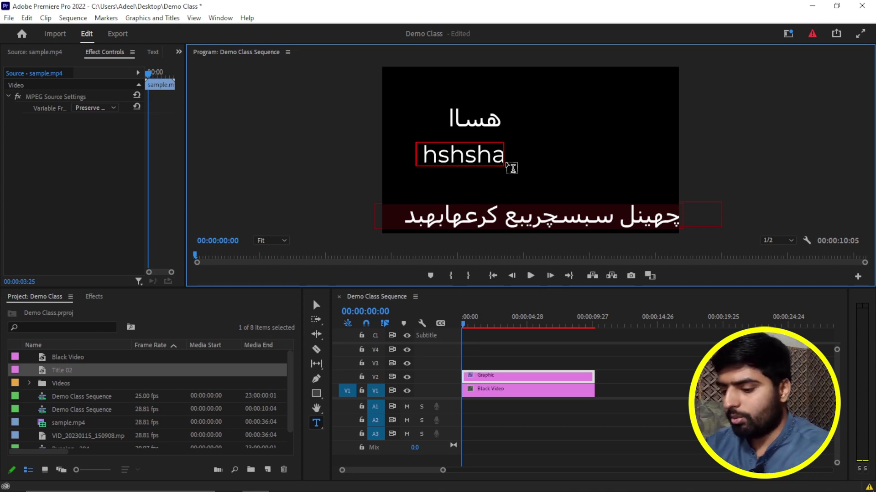
key(ctrl+a)
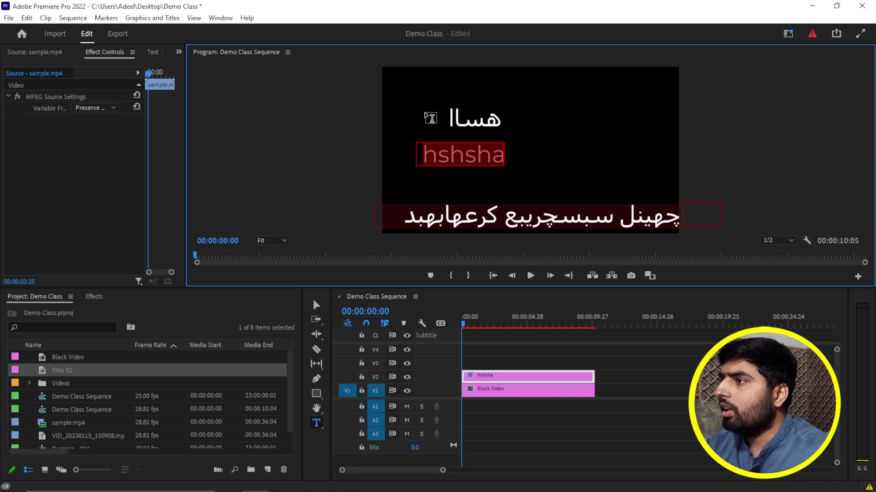
Select the small Urdu title, collapse MPEG Source Settings, and select it with the Selection tool
click(9, 18)
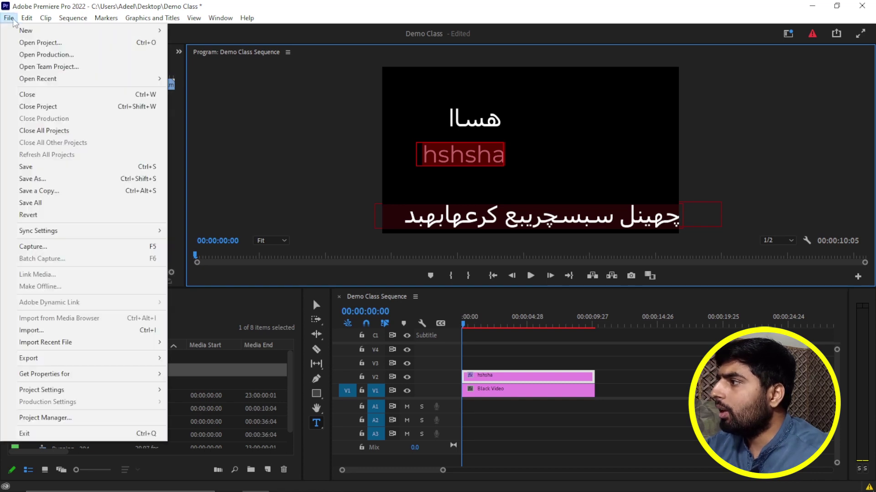
click(434, 106)
click(466, 121)
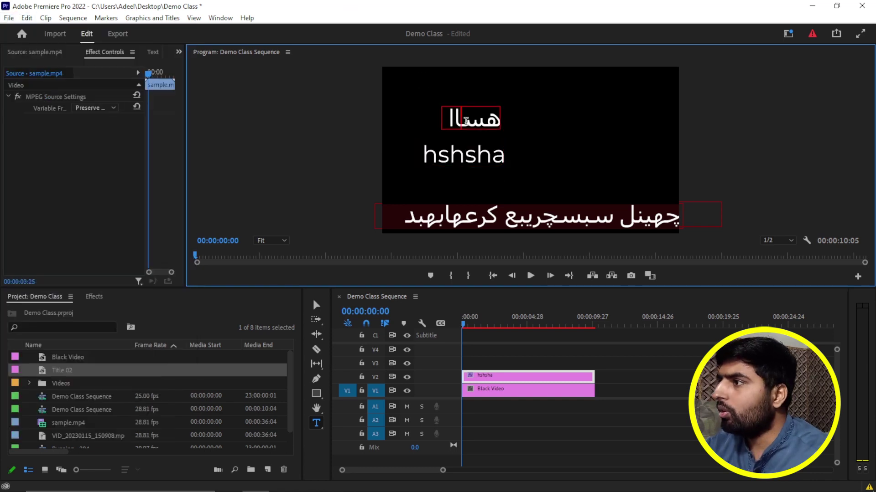
key(ctrl+a)
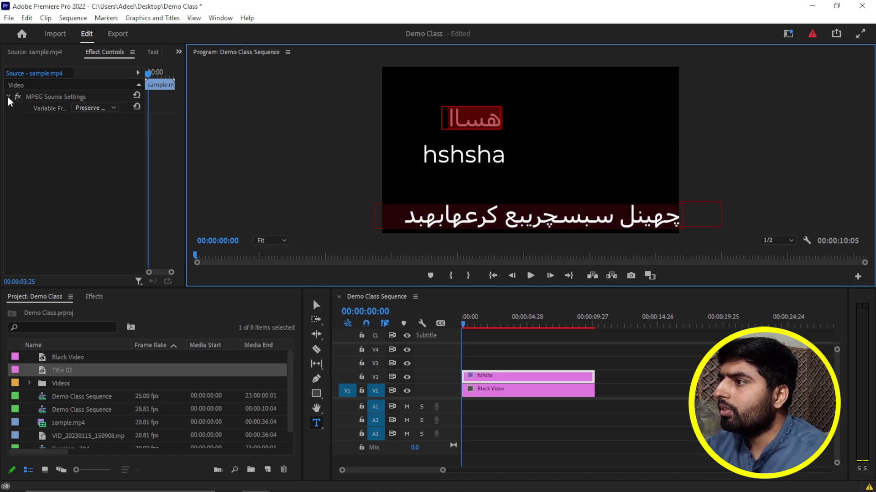
click(8, 97)
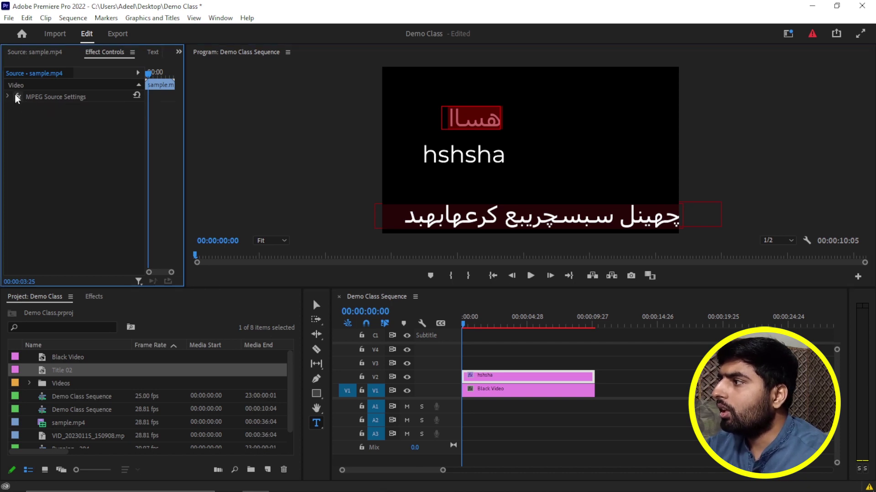
click(316, 305)
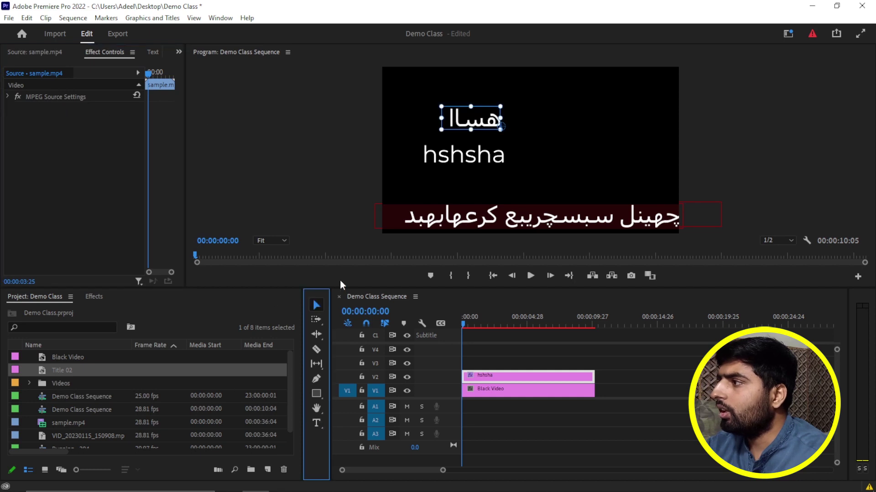
click(465, 128)
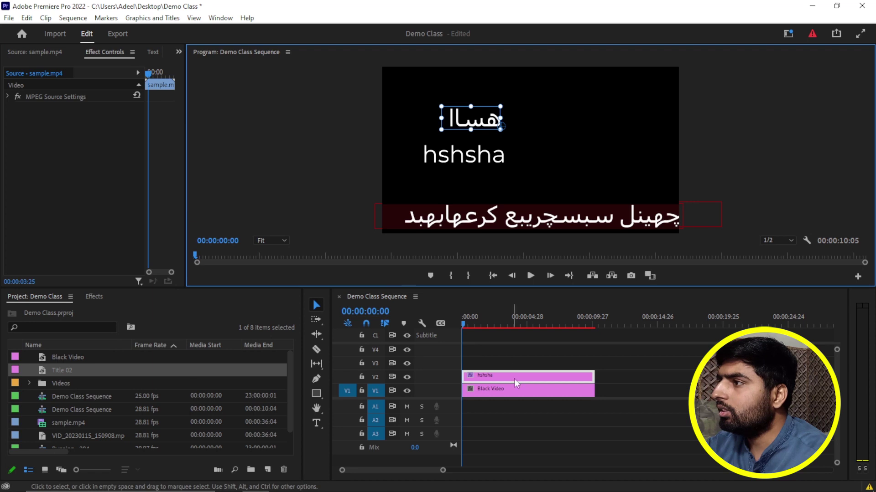
Set the Urdu text's font to Jameel Noori Nastaleeq in Essential Graphics
key(t)
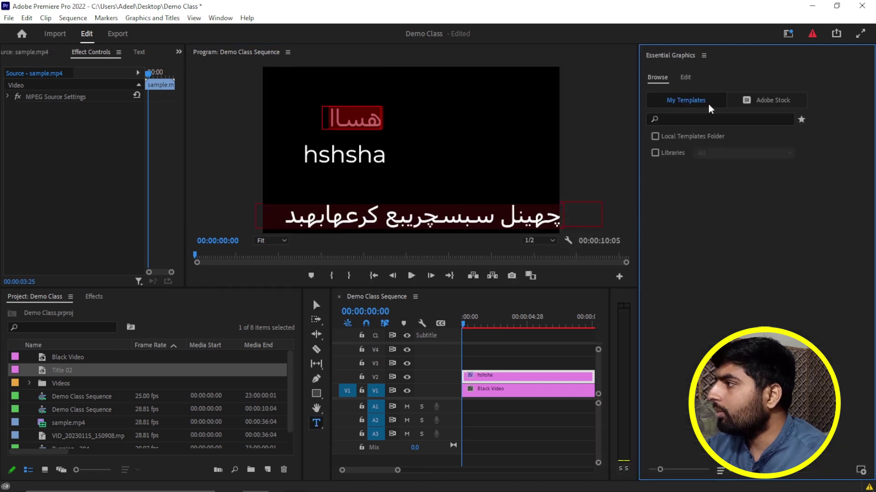
click(688, 78)
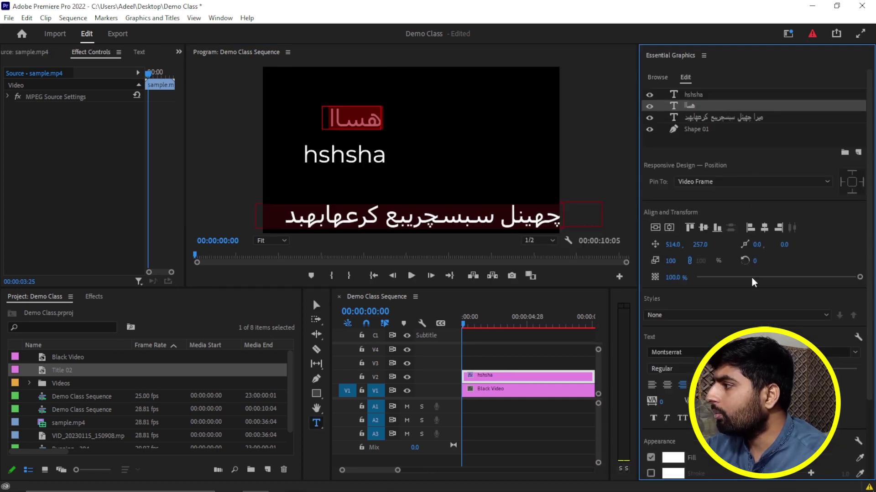
click(855, 352)
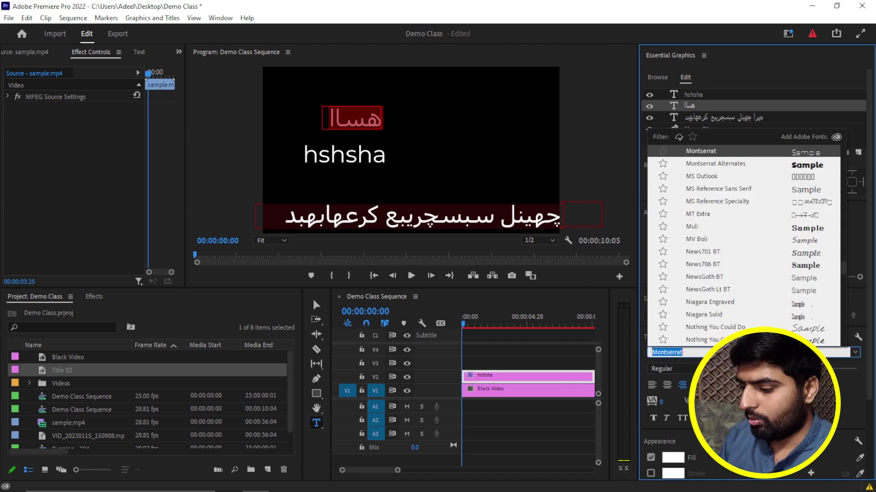
text(noo)
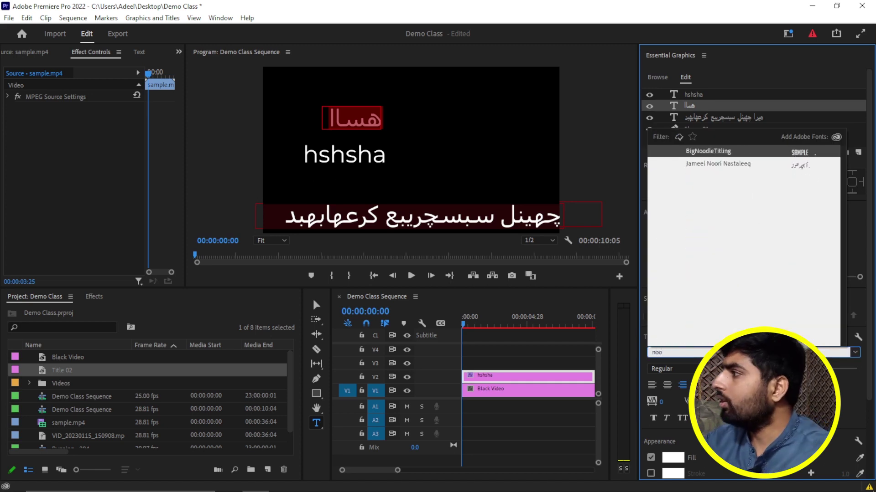
click(745, 165)
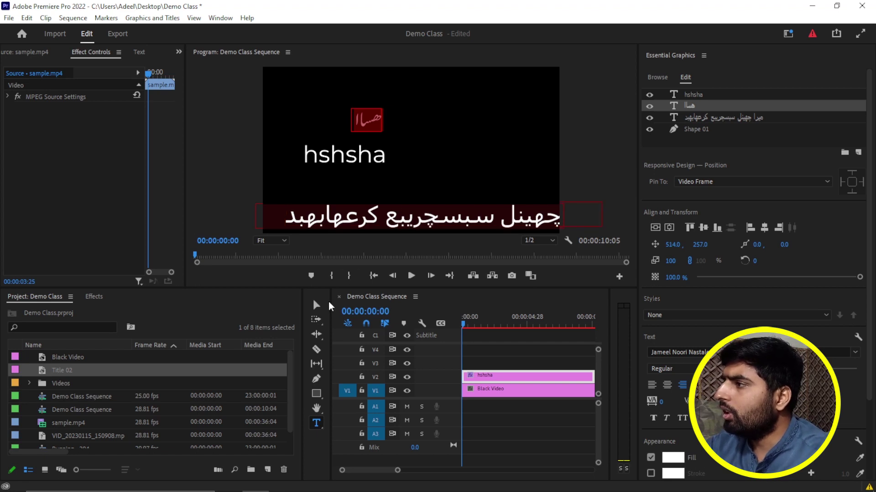
Delete the small Urdu text, the 'hshsha' text and the long Urdu subtitle
click(317, 305)
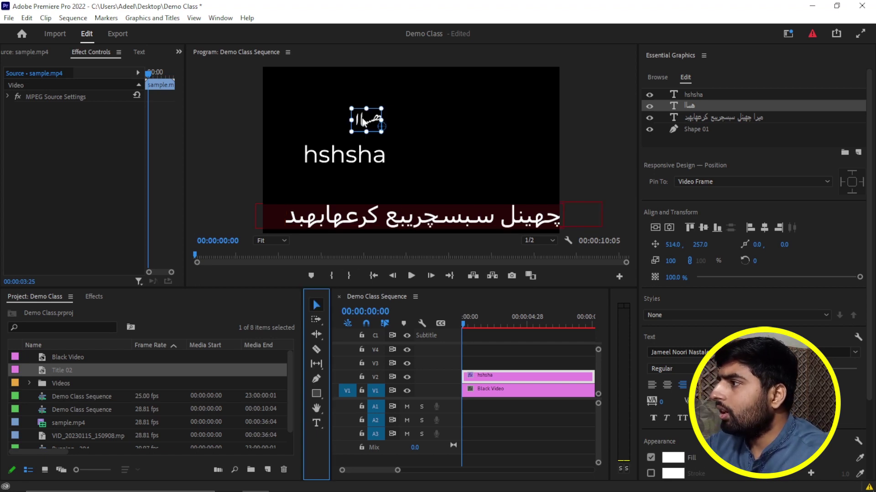
key(Delete)
click(367, 160)
key(Delete)
click(395, 218)
key(Delete)
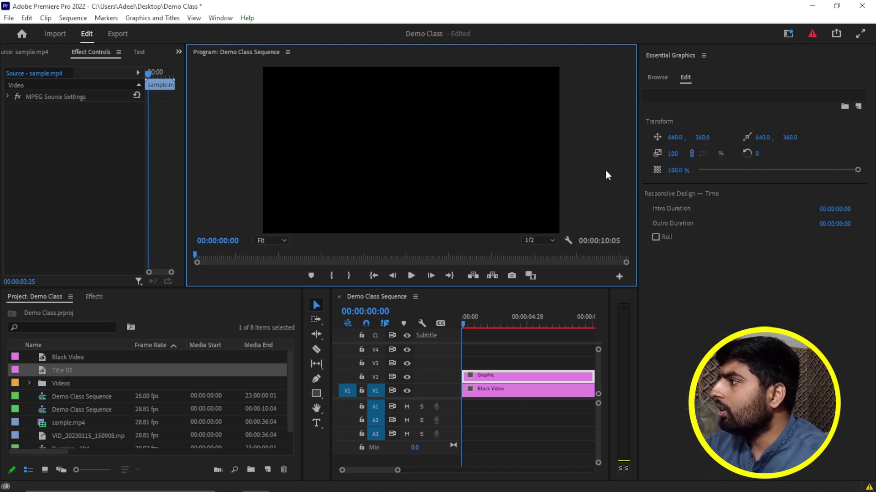
Close the Essential Graphics panel and drop the mixkit students clip onto V1
click(703, 56)
click(723, 60)
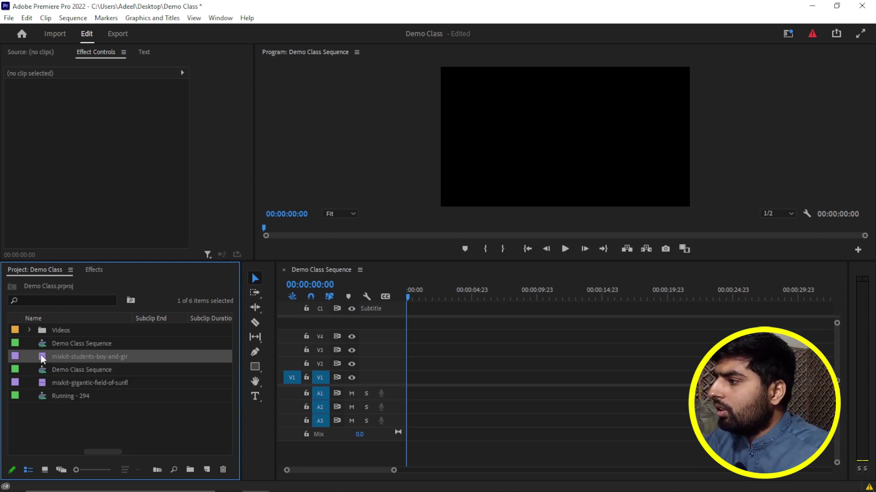
drag(44, 360, 406, 380)
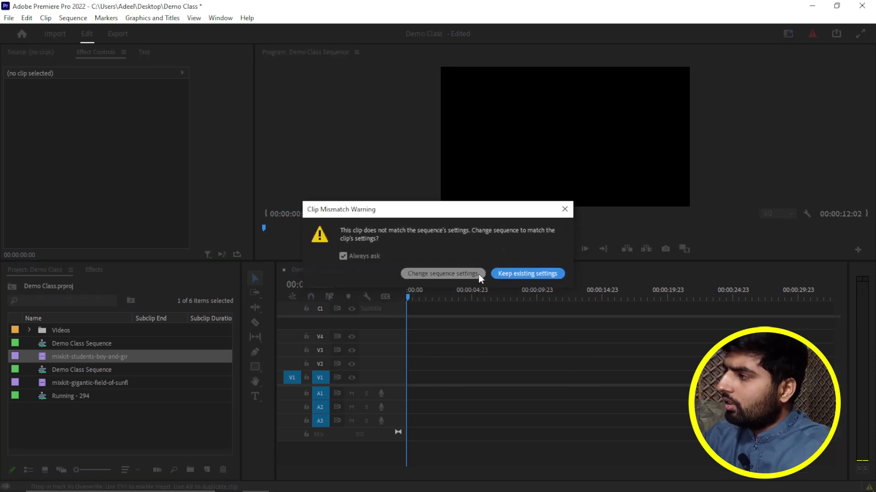
Match the sequence settings to the students clip and duplicate it onto V2
click(474, 274)
click(451, 373)
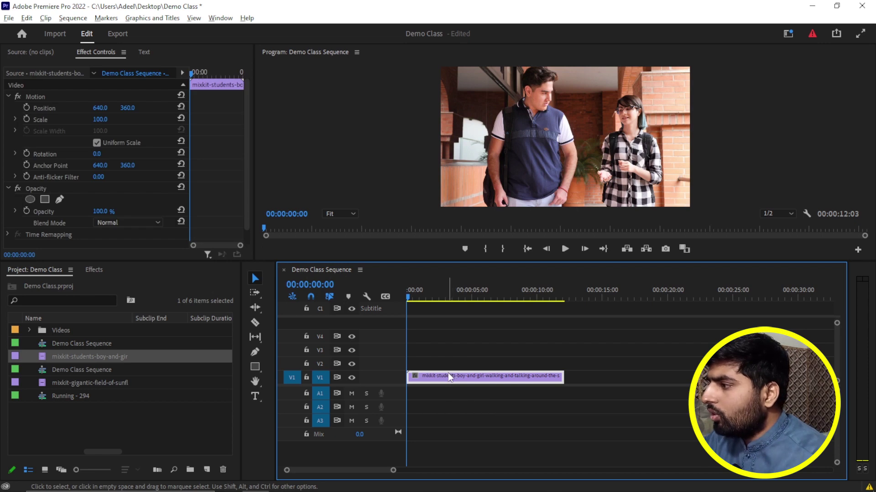
drag(448, 379, 446, 365)
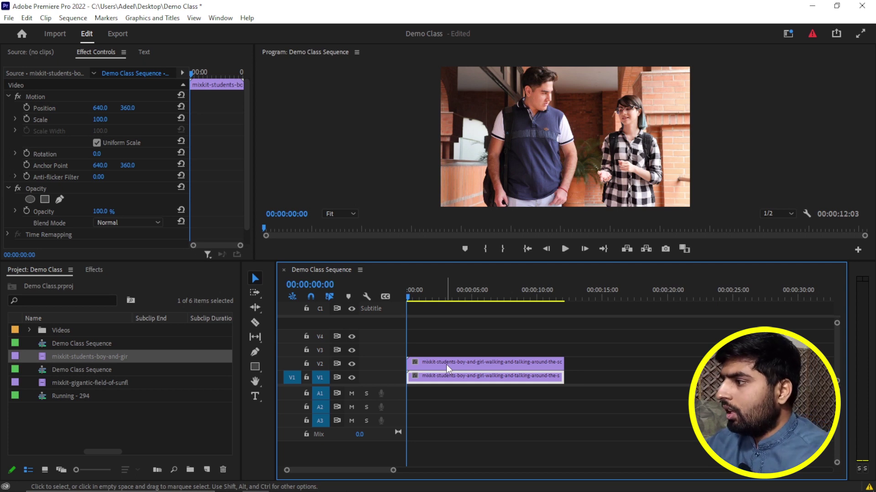
click(429, 360)
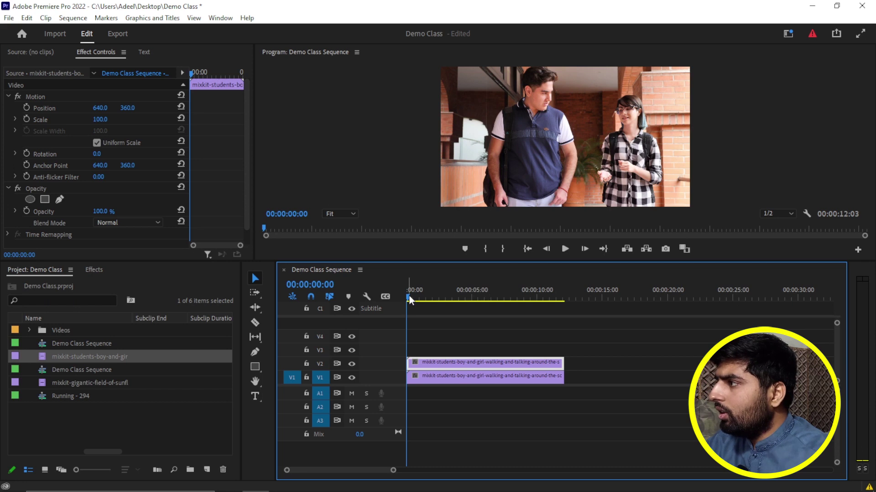
drag(409, 295, 530, 296)
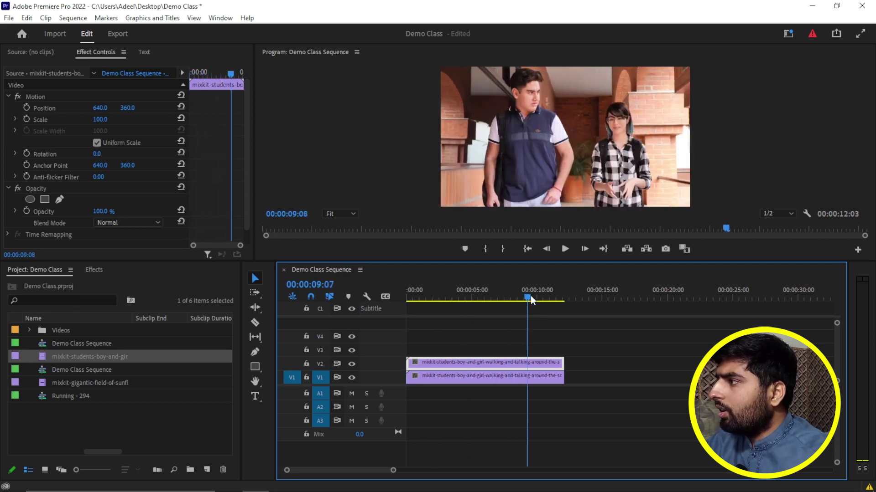
drag(530, 296, 402, 297)
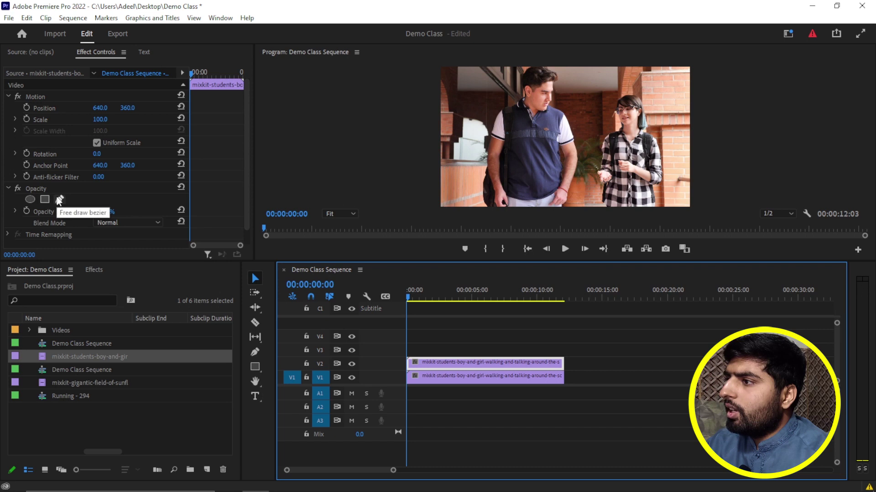
Add an ellipse mask sized around the boy's head on the V2 clip, with feather 0
click(30, 200)
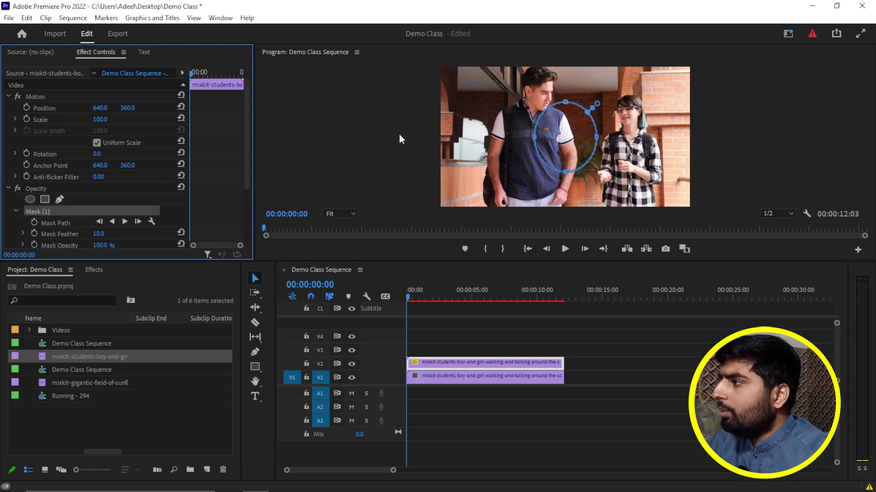
drag(561, 133, 553, 121)
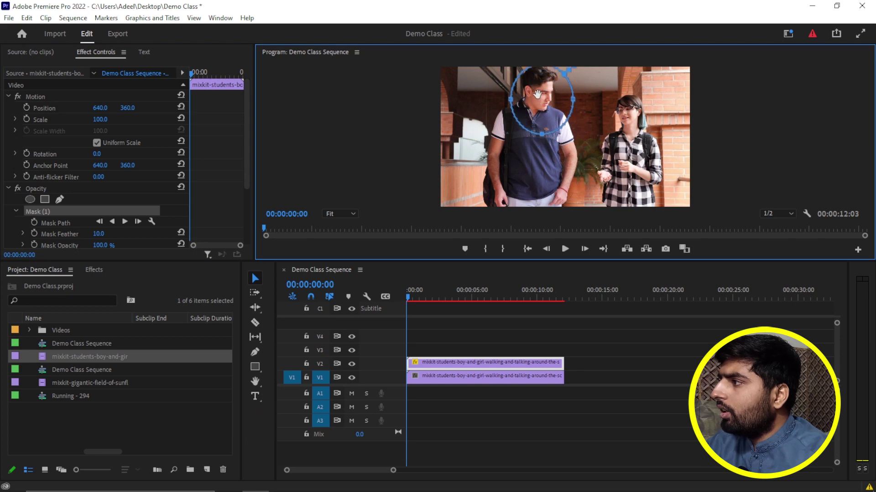
mouse_move(541, 135)
mouse_down()
mouse_move(547, 112)
mouse_move(567, 93)
mouse_move(550, 95)
mouse_up()
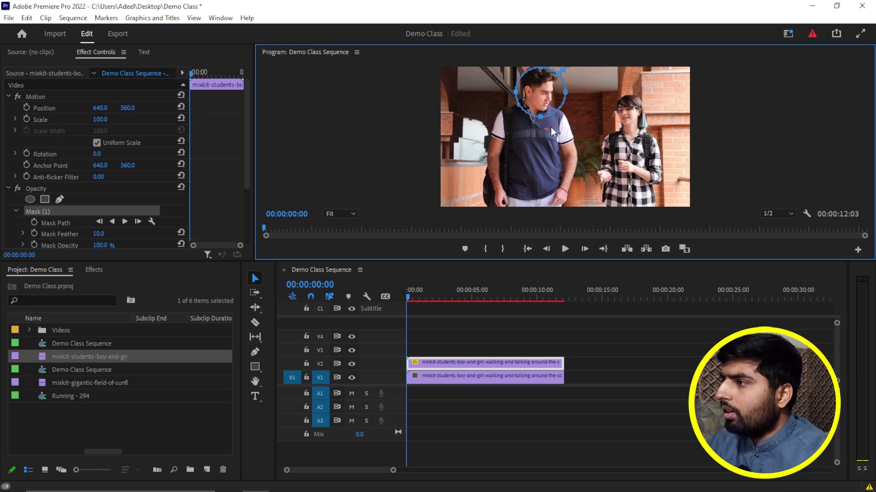
drag(101, 234, 86, 235)
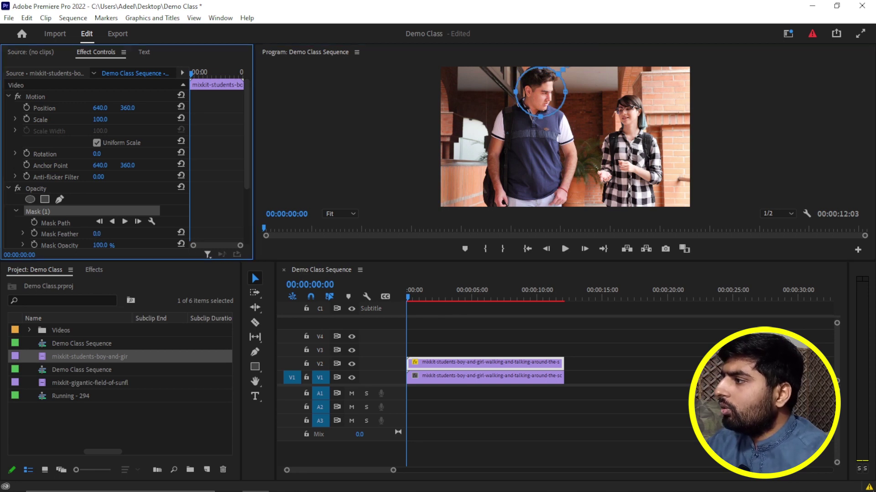
click(486, 363)
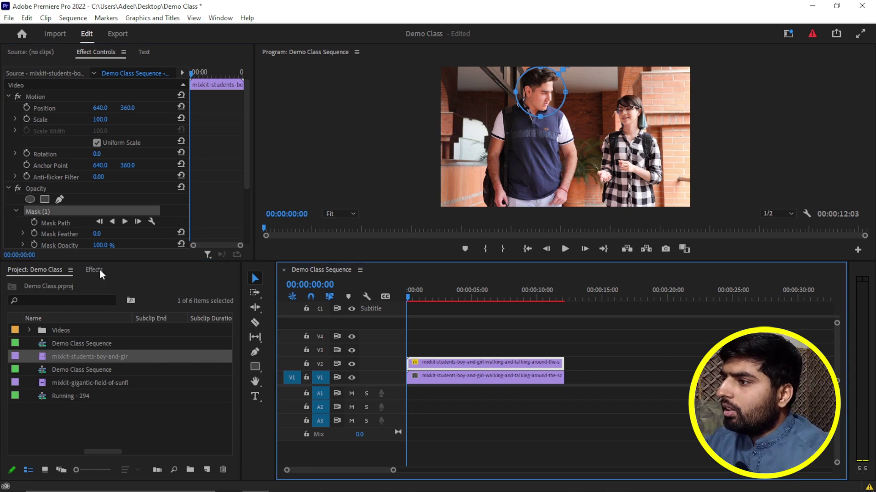
click(94, 270)
click(64, 284)
double_click(64, 284)
text(gau)
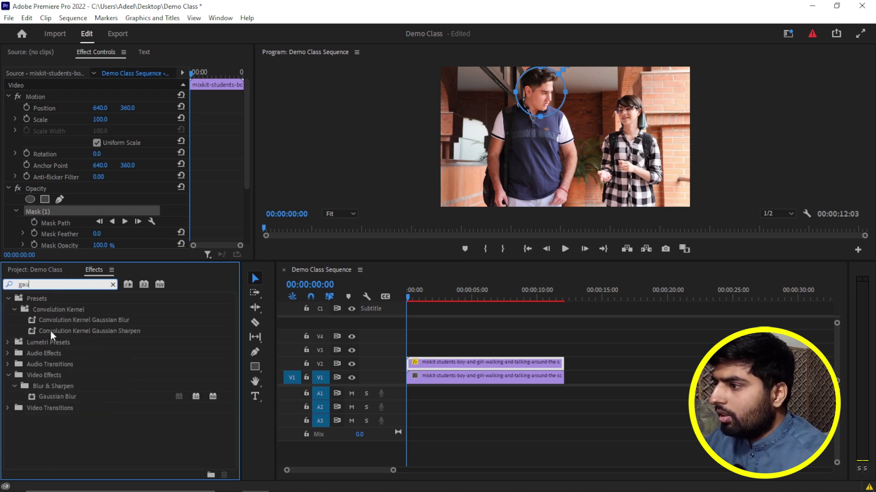
drag(58, 397, 446, 363)
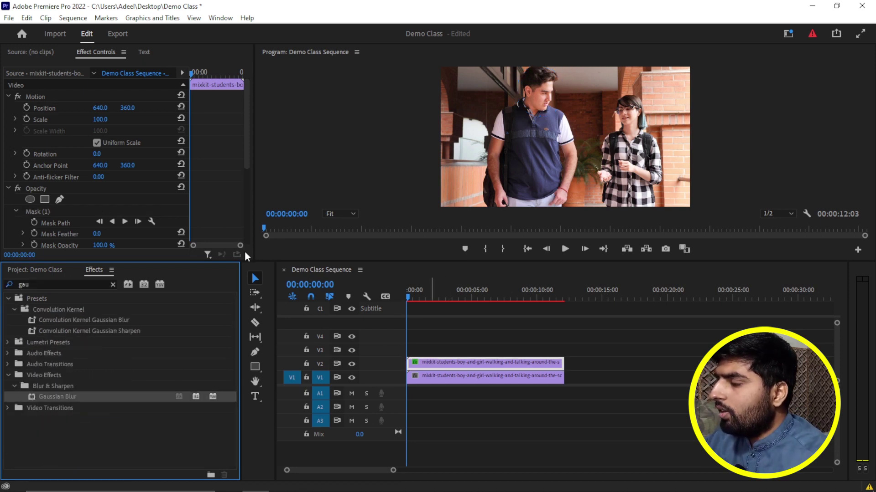
click(242, 171)
scroll(235, 187, down, 5)
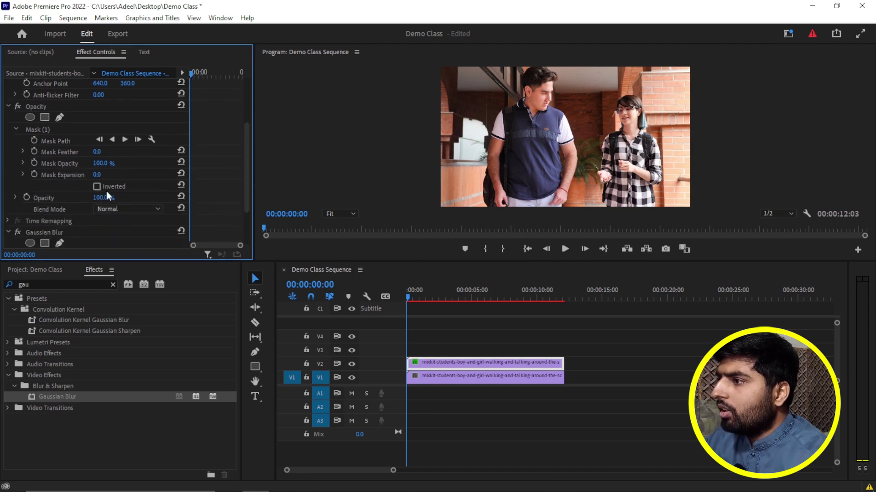
scroll(123, 220, down, 3)
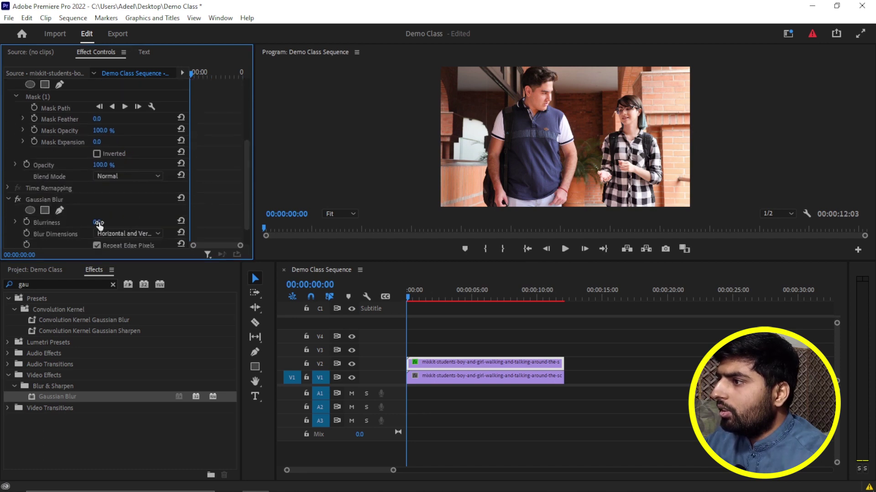
drag(97, 222, 157, 222)
mouse_move(99, 222)
mouse_down()
mouse_move(88, 223)
mouse_move(99, 222)
mouse_up()
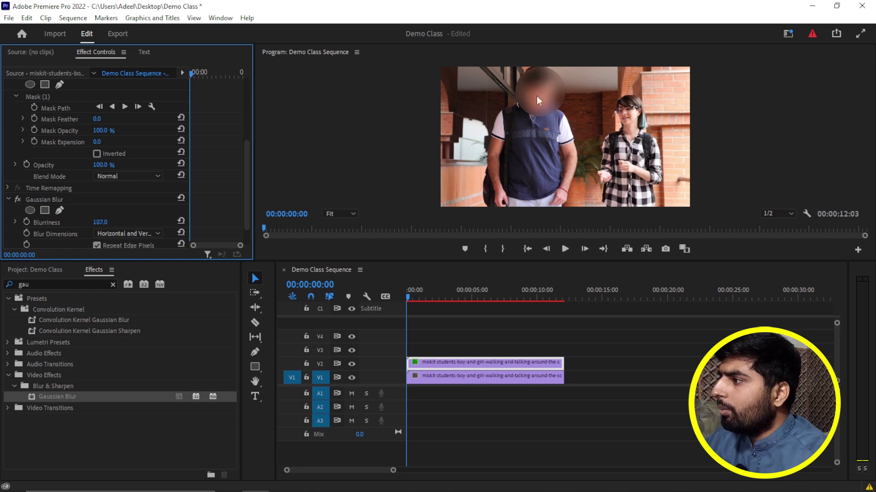
drag(439, 262, 415, 308)
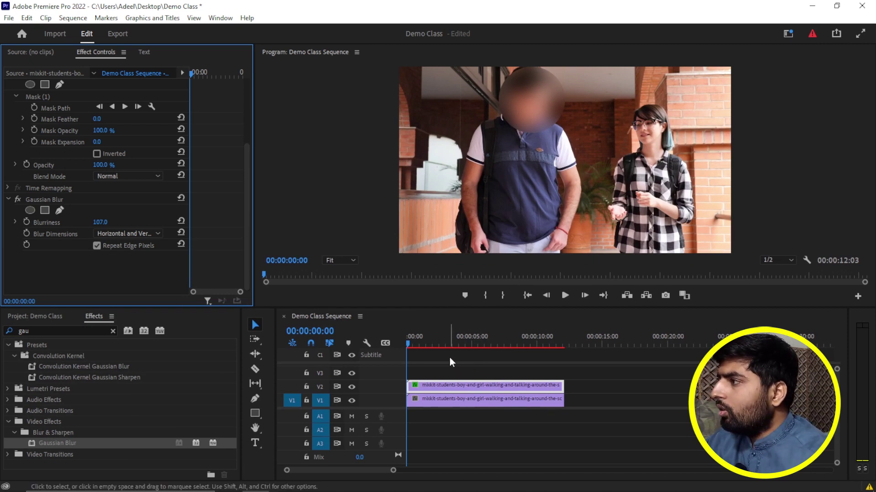
key(space)
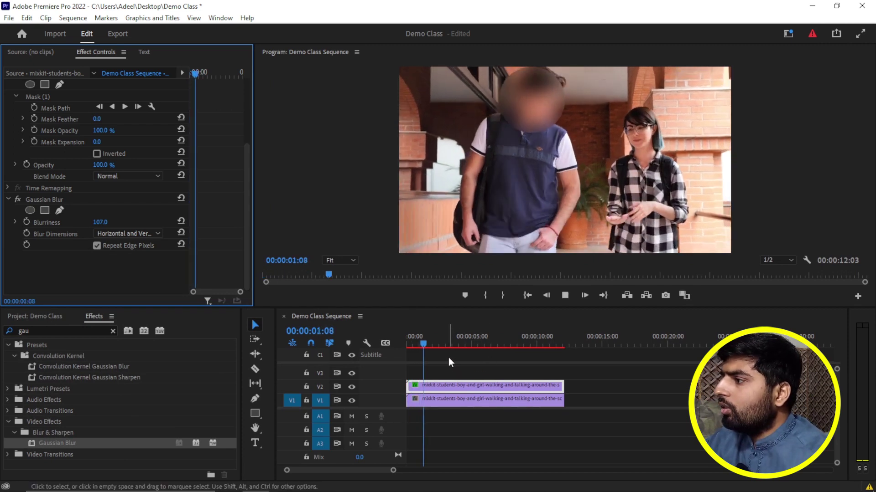
key(space)
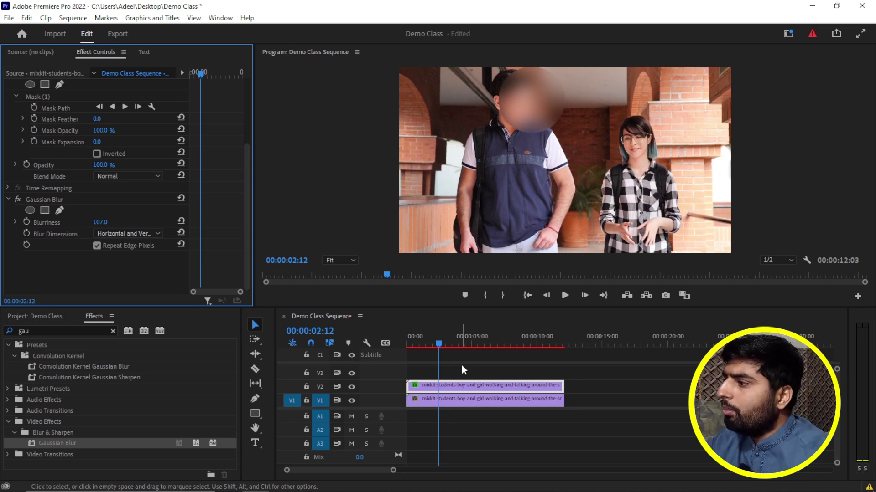
drag(434, 344, 394, 340)
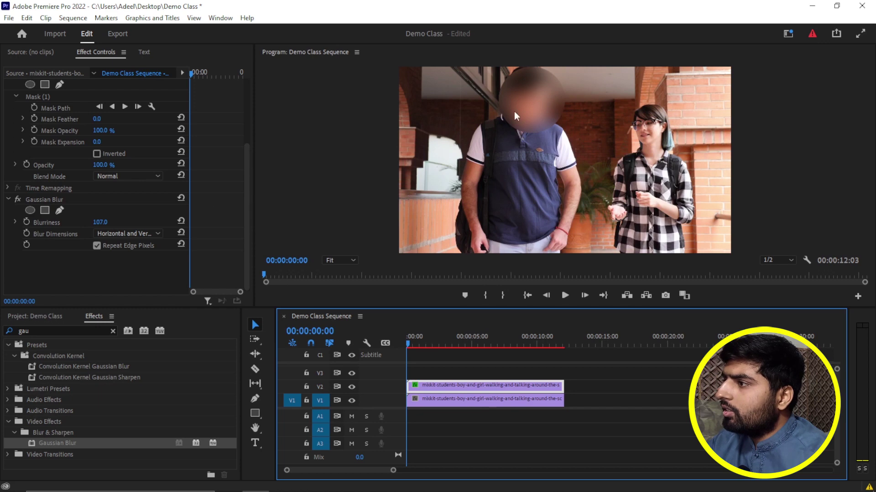
drag(245, 194, 240, 157)
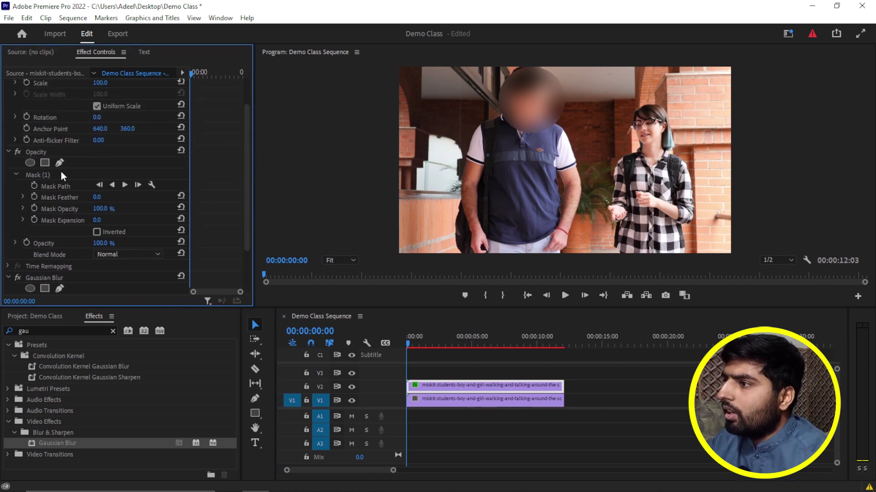
Track Mask (1) forward through the clip and play it back to check the blur follows
click(60, 175)
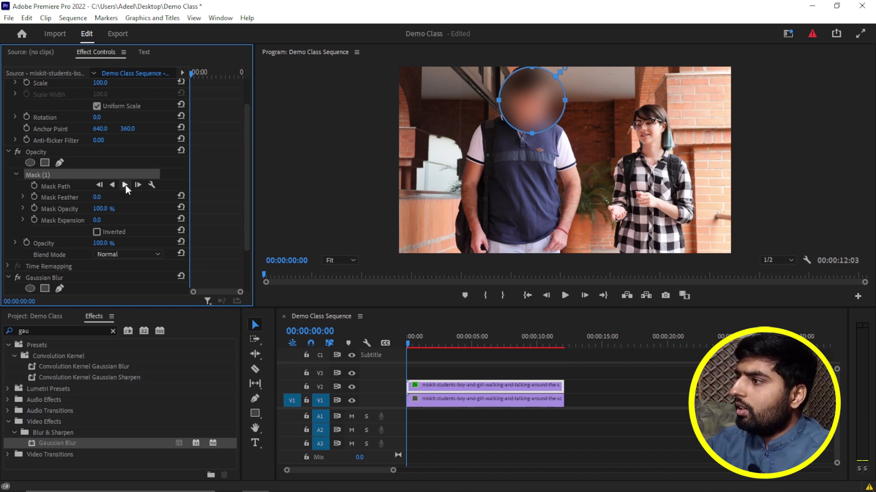
click(125, 185)
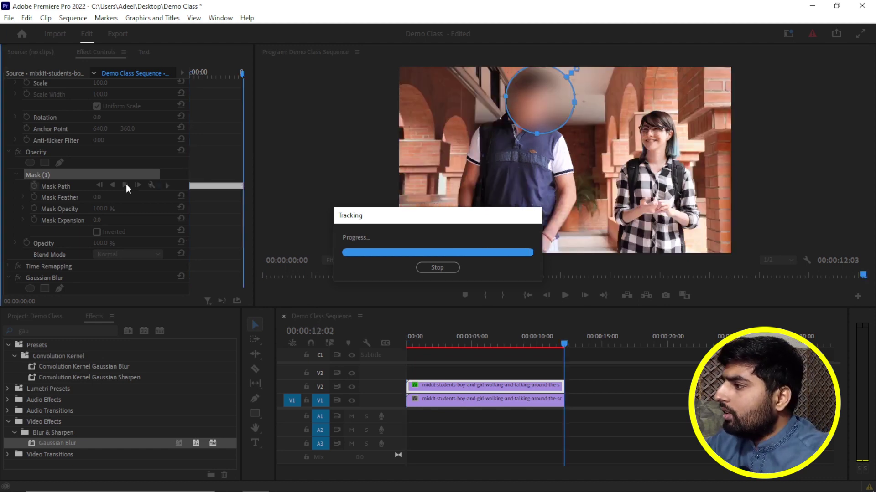
click(401, 346)
key(space)
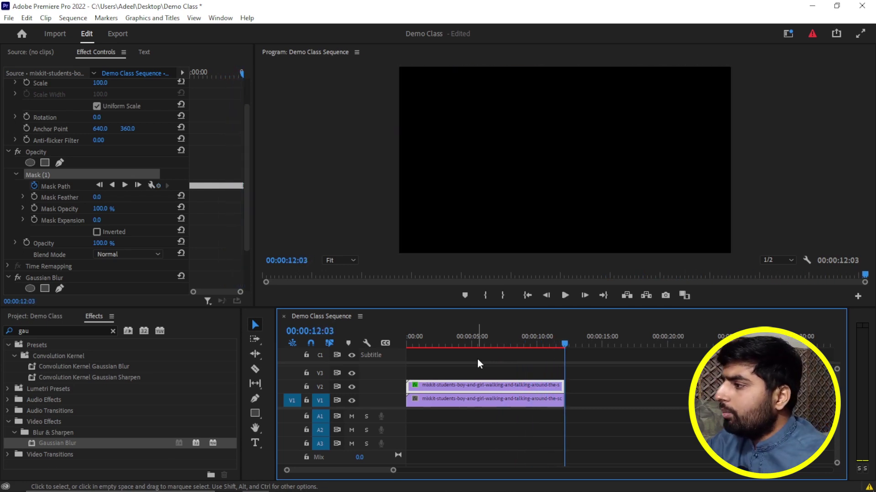
drag(566, 341, 393, 349)
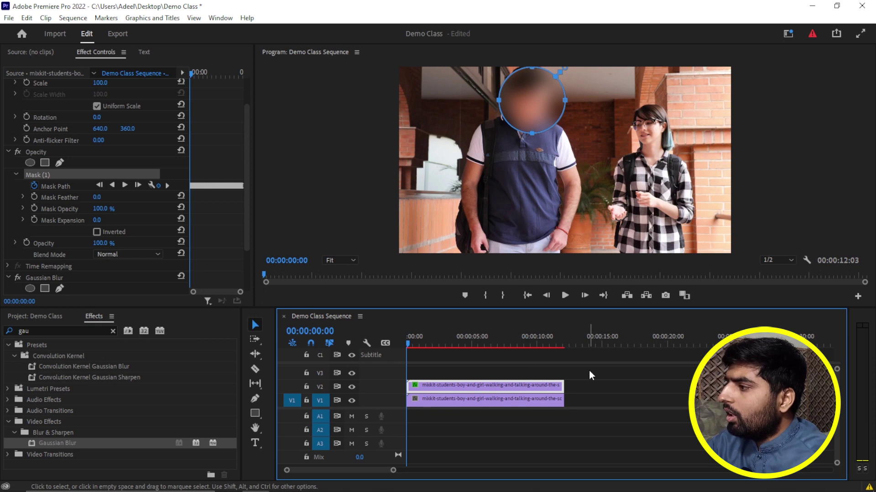
drag(589, 370, 524, 409)
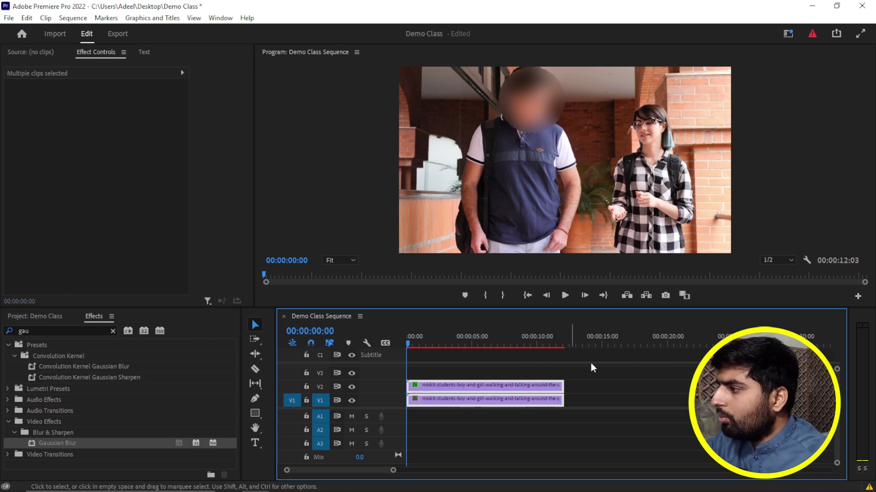
Apply the Mosaic effect to the top clip and set Horizontal Blocks to 130
click(622, 371)
click(540, 388)
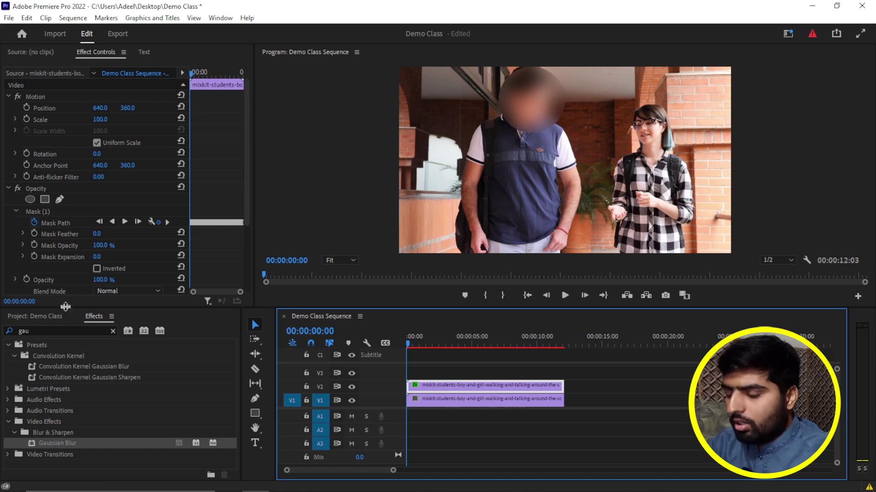
click(69, 330)
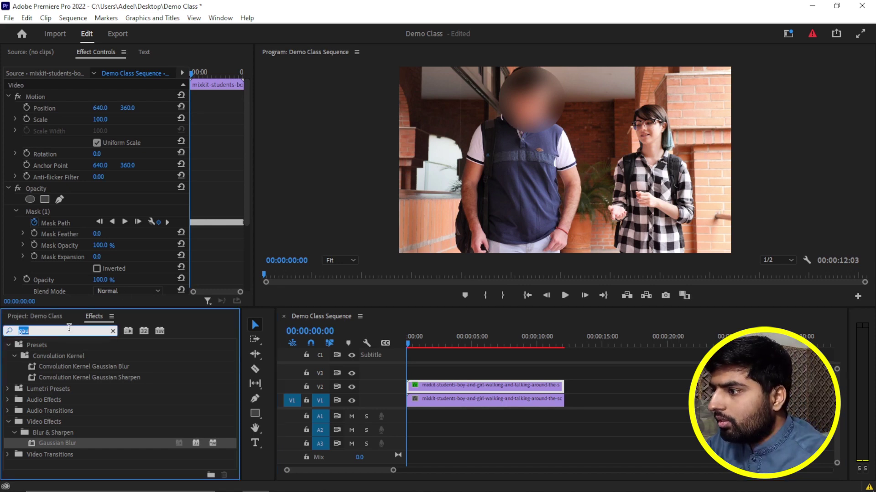
text(mo)
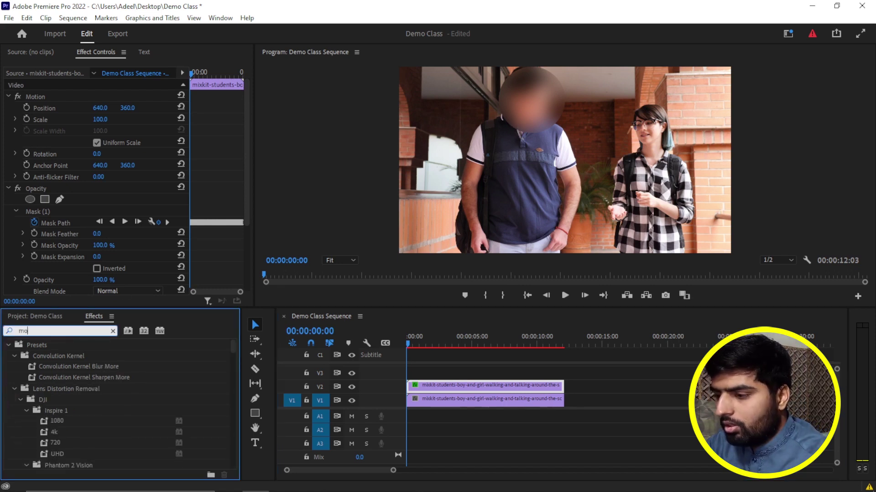
text(s)
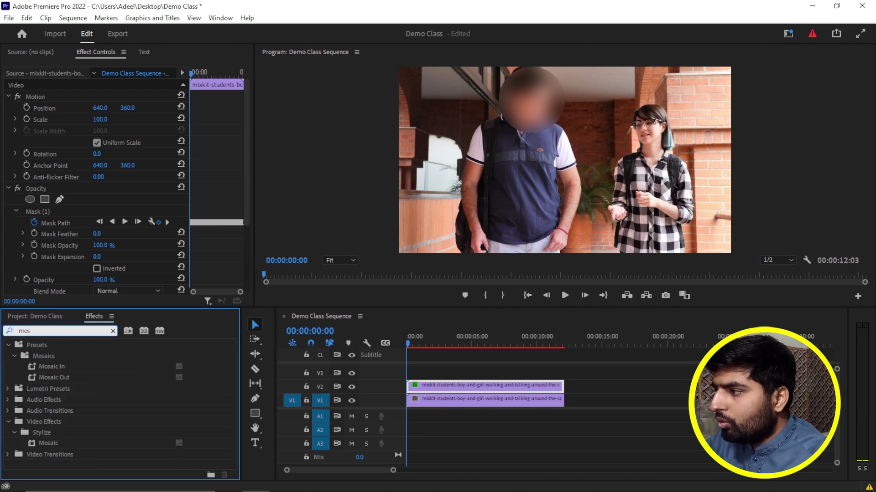
drag(33, 444, 484, 385)
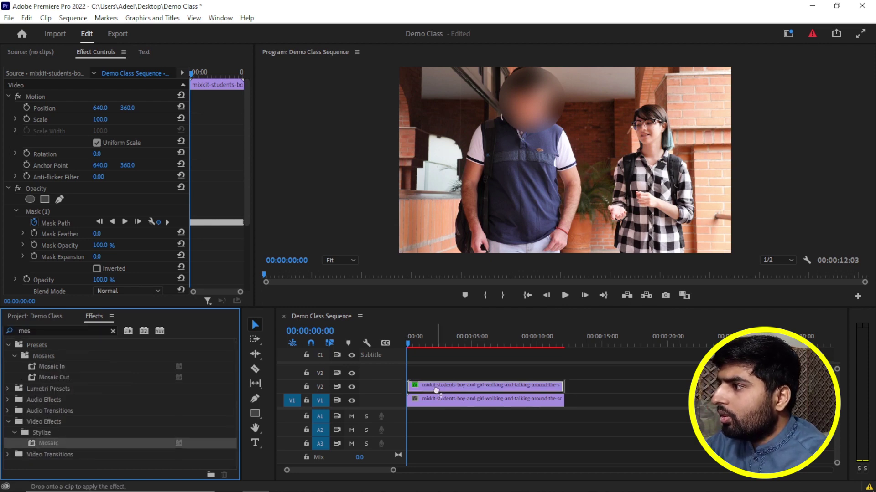
drag(246, 207, 238, 293)
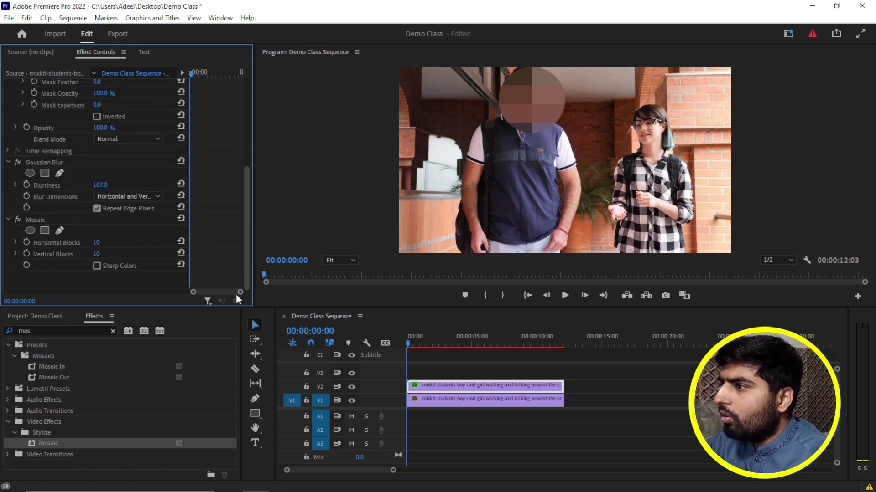
drag(96, 242, 112, 243)
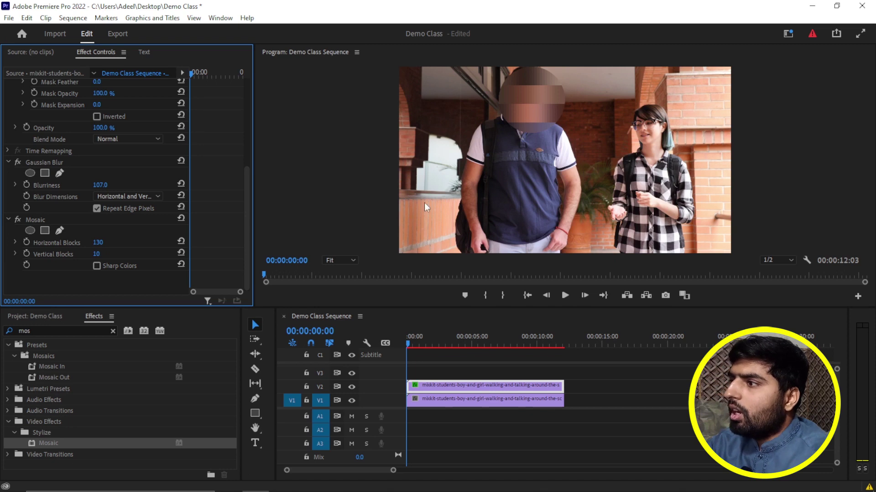
Remove the Gaussian Blur effect and play the sequence to preview the mosaic
click(88, 162)
key(Delete)
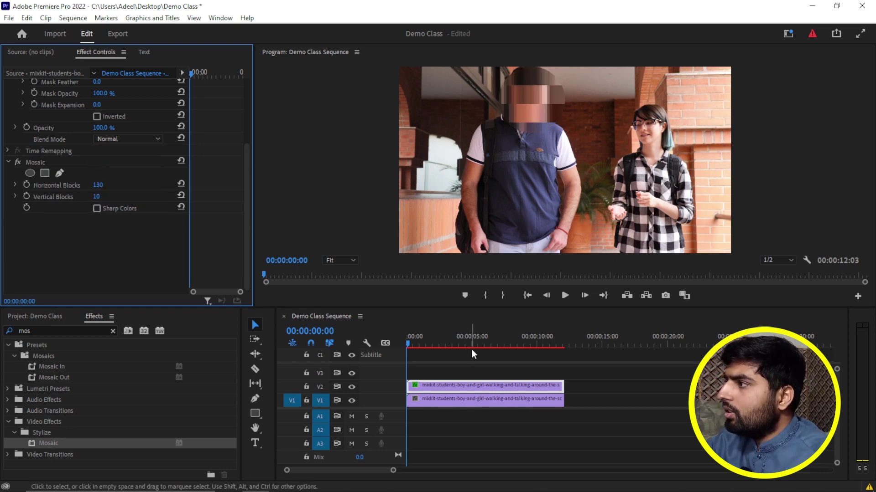
key(space)
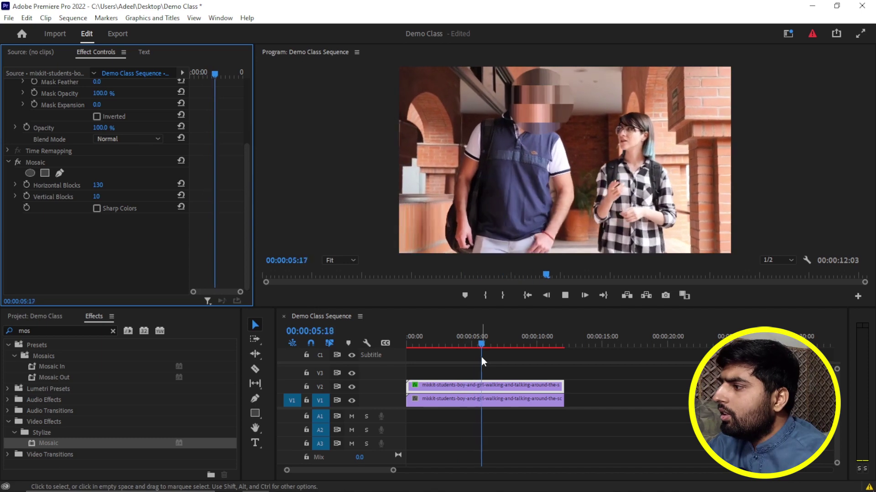
key(space)
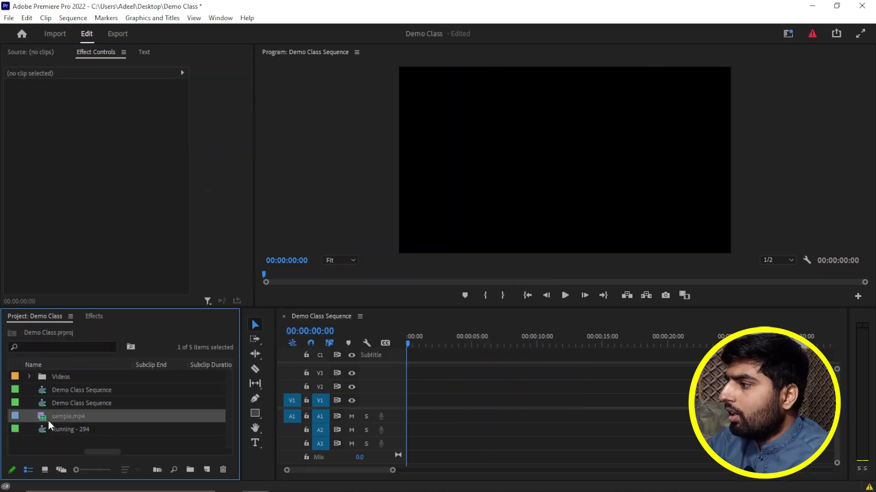
Drop sample.mp4 onto V1/A1, keep the existing sequence settings, and select the new clip
drag(65, 417, 409, 401)
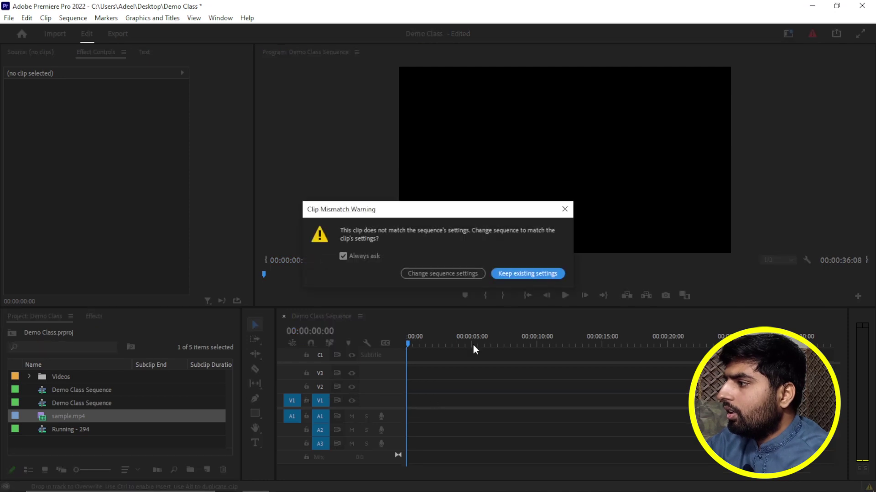
click(504, 274)
click(437, 402)
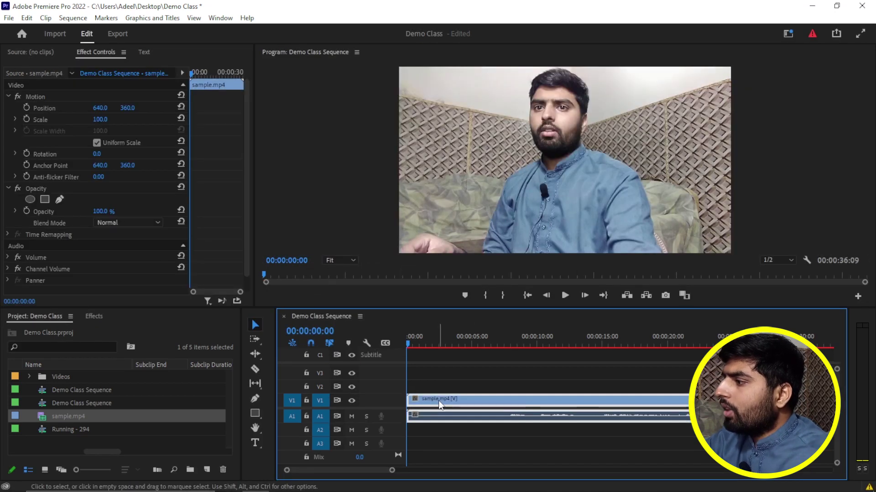
Find Leave Color in the Effects panel and apply it to the sample.mp4 clip
click(94, 316)
click(69, 331)
text(mos)
click(69, 331)
key(BackSpace)
key(BackSpace)
key(BackSpace)
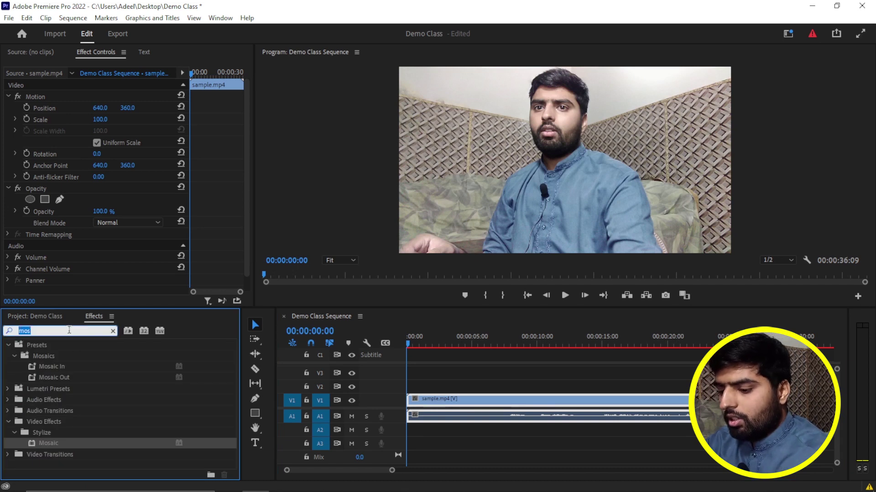
text(leave)
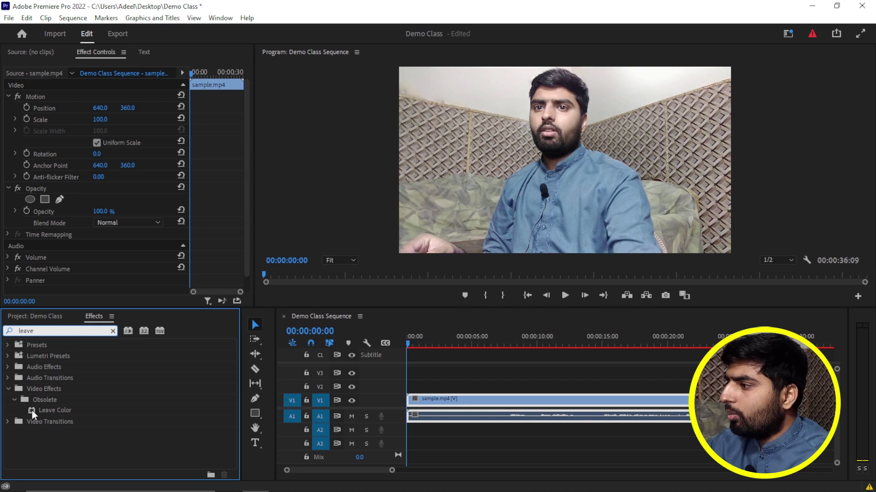
drag(33, 411, 431, 398)
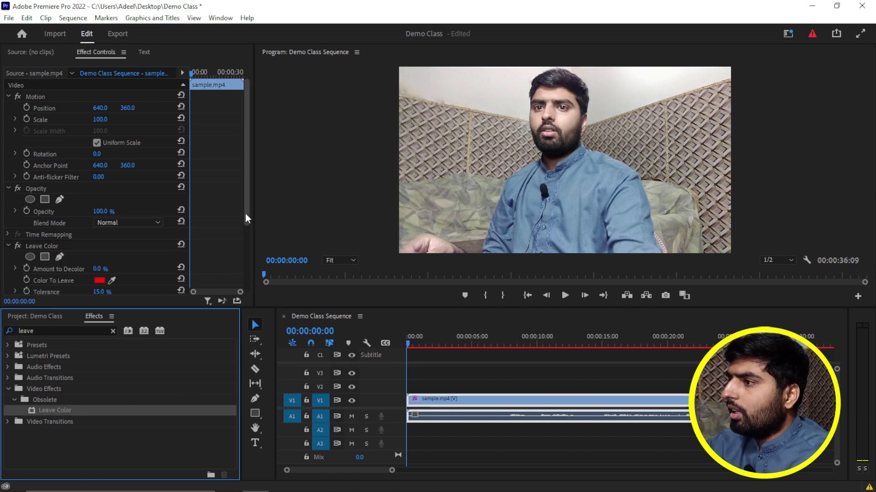
Pick the blue-grey shirt as Color To Leave and raise Amount to Decolor to 100%
drag(245, 218, 243, 251)
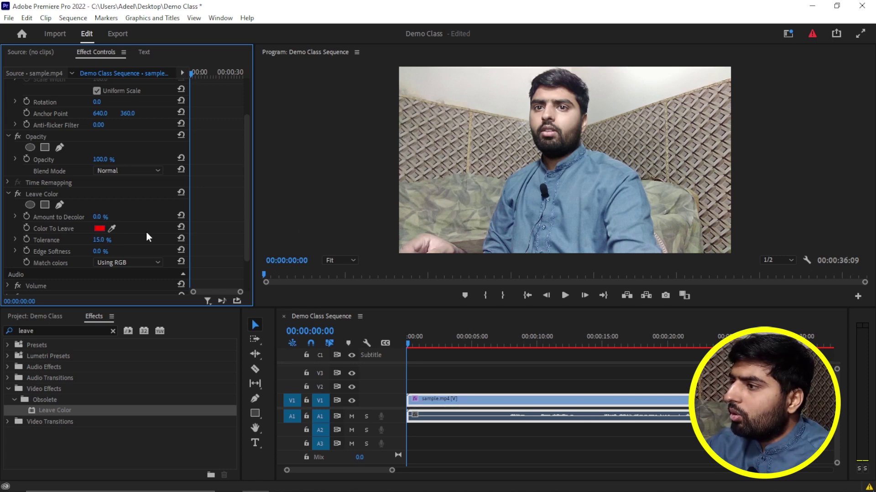
click(112, 228)
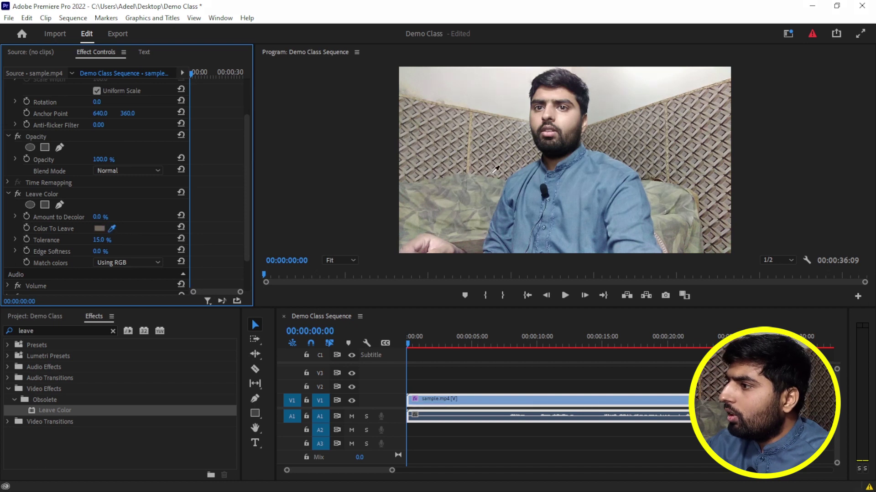
click(517, 181)
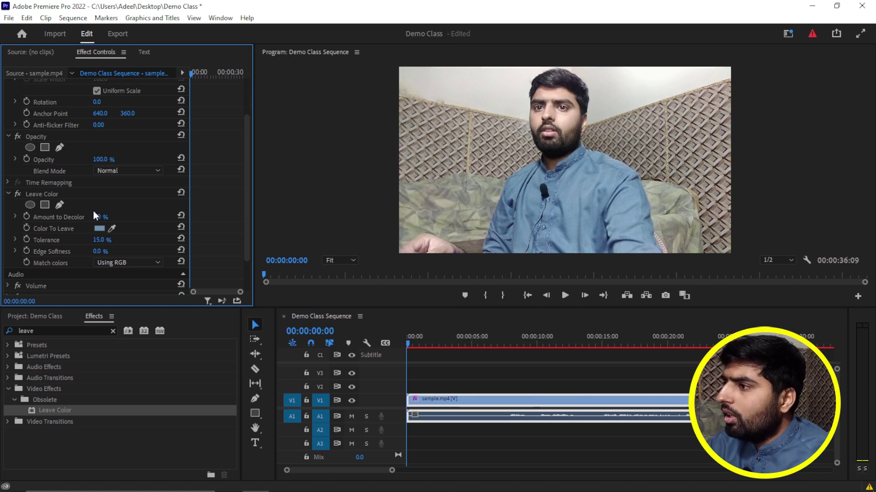
drag(97, 217, 129, 217)
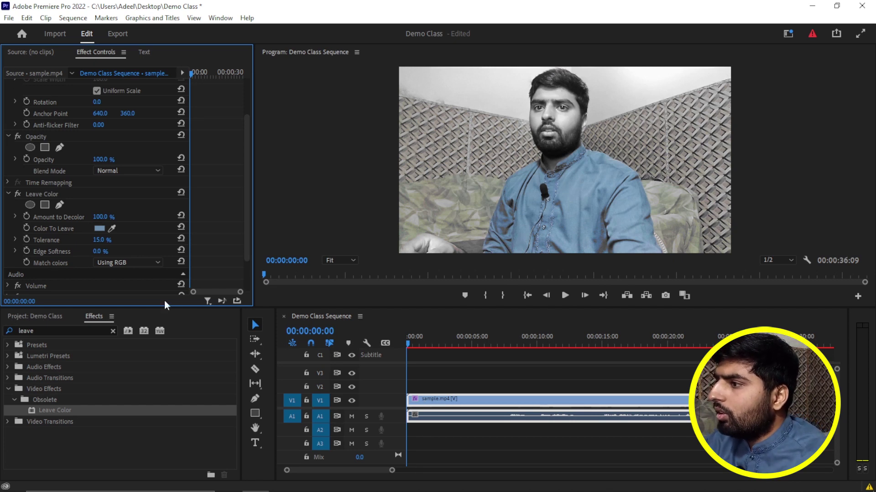
Magnify the Program monitor preview to 50%, then 75%, to inspect the shirt
click(105, 240)
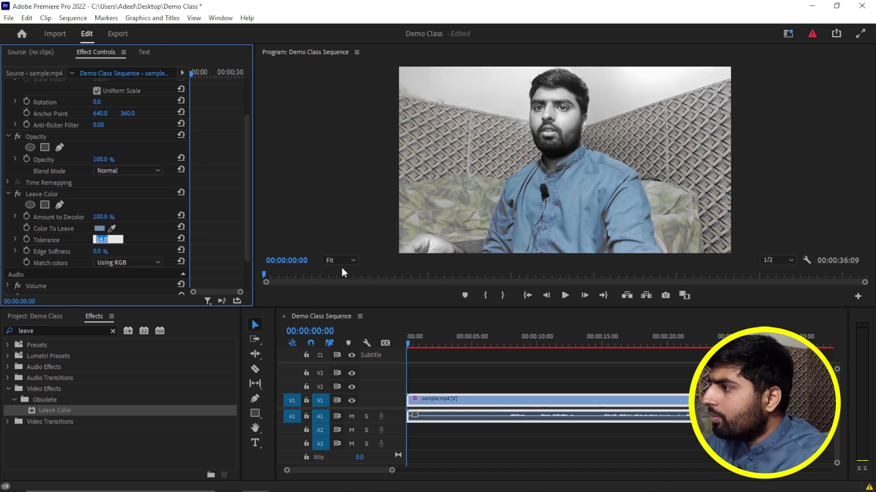
click(353, 260)
click(343, 309)
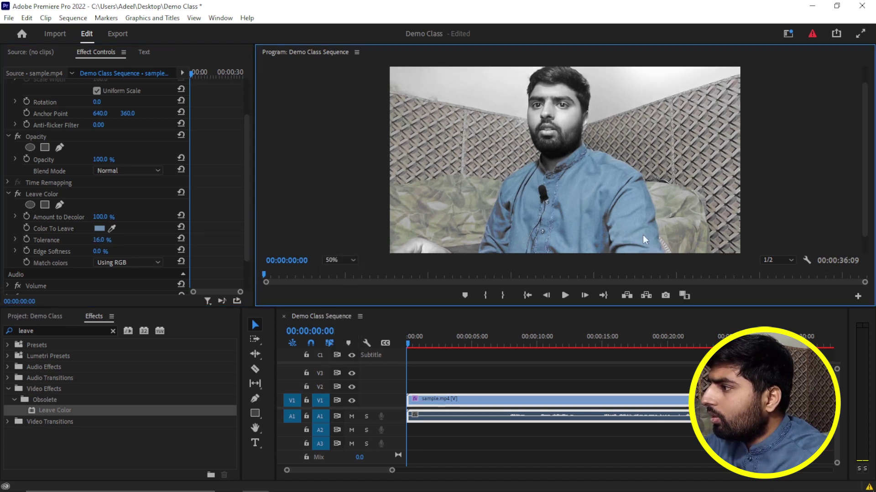
click(353, 260)
click(354, 322)
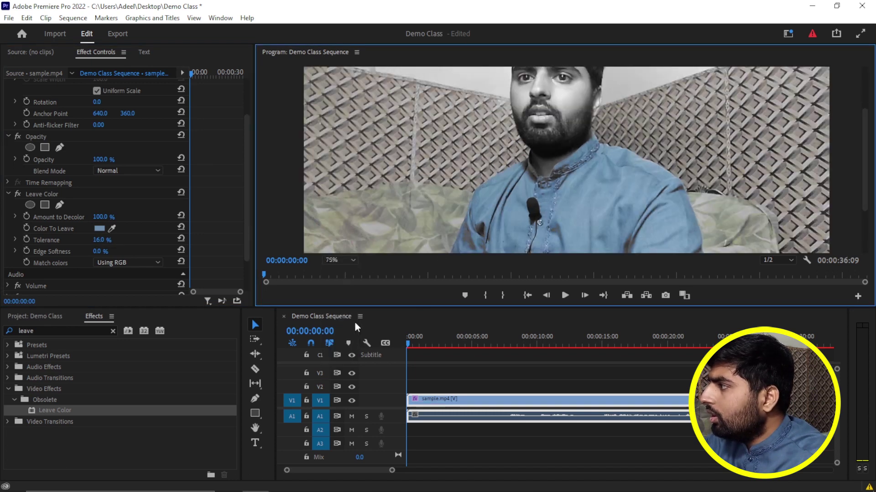
drag(863, 185, 870, 228)
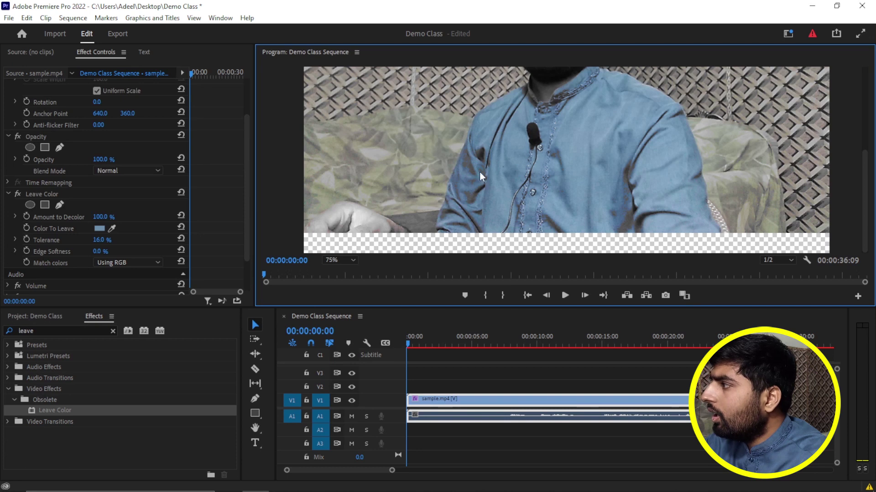
drag(864, 205, 861, 188)
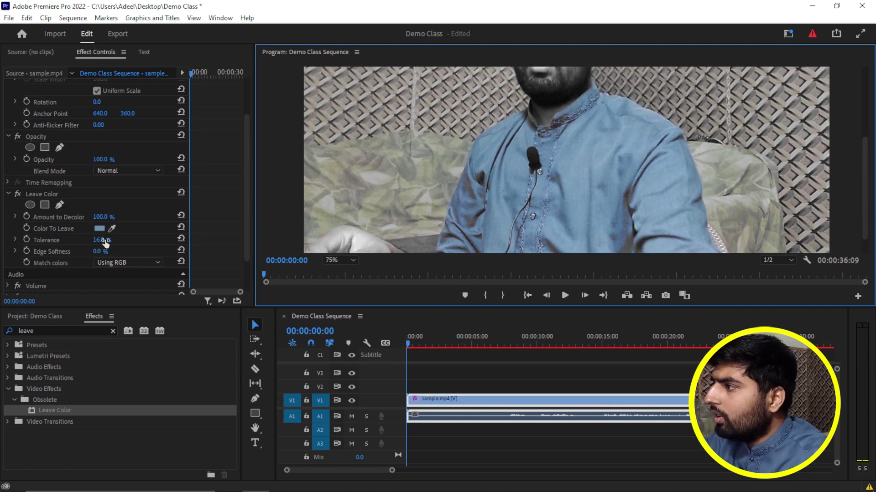
Set the Leave Color Tolerance to 25.0%
drag(104, 240, 107, 240)
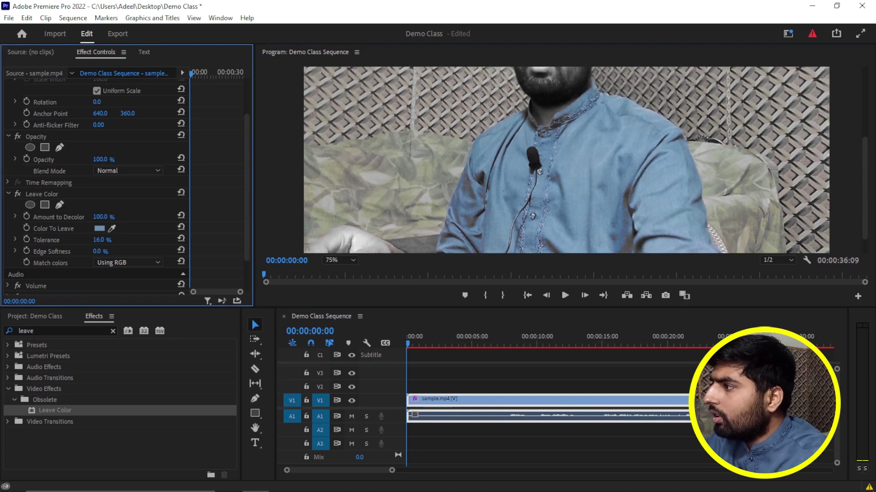
click(108, 239)
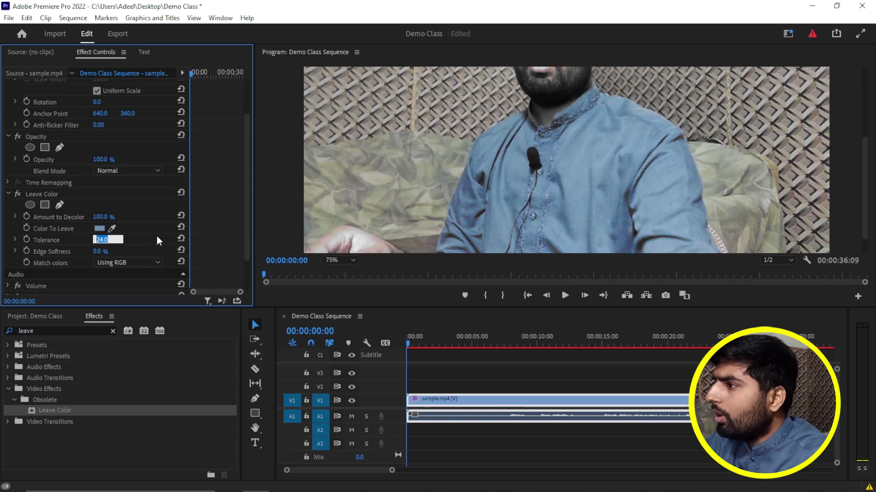
text(25)
click(144, 239)
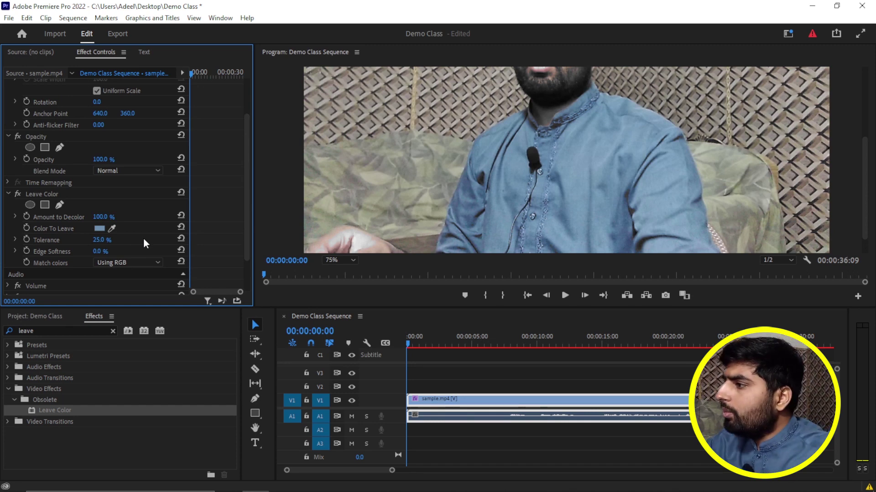
Return the preview to Fit and play the sequence to check the effect
click(352, 260)
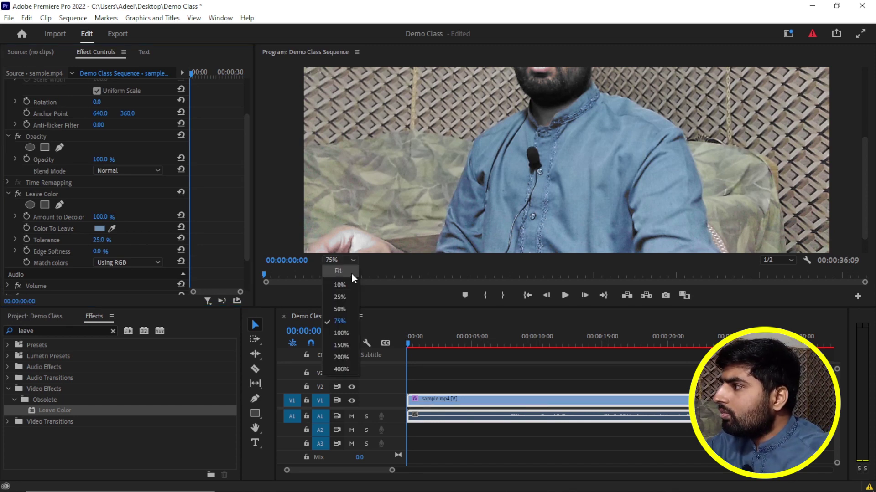
click(352, 273)
key(space)
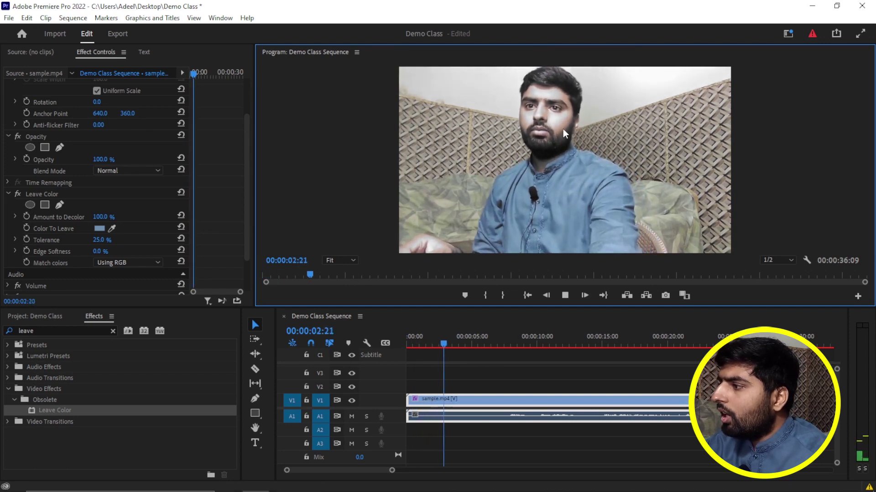
key(space)
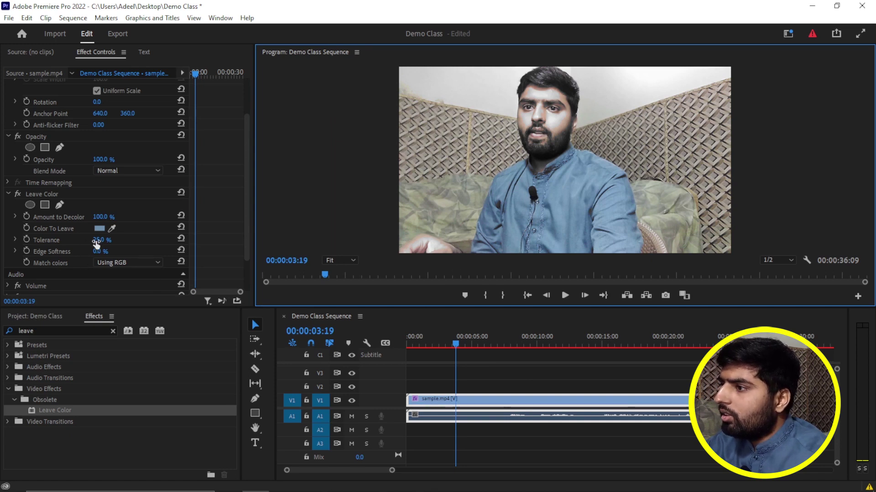
key(space)
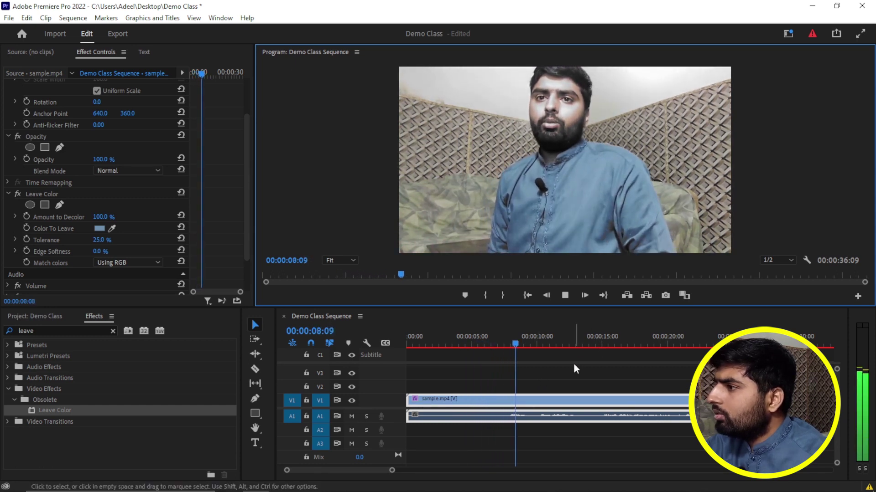
key(space)
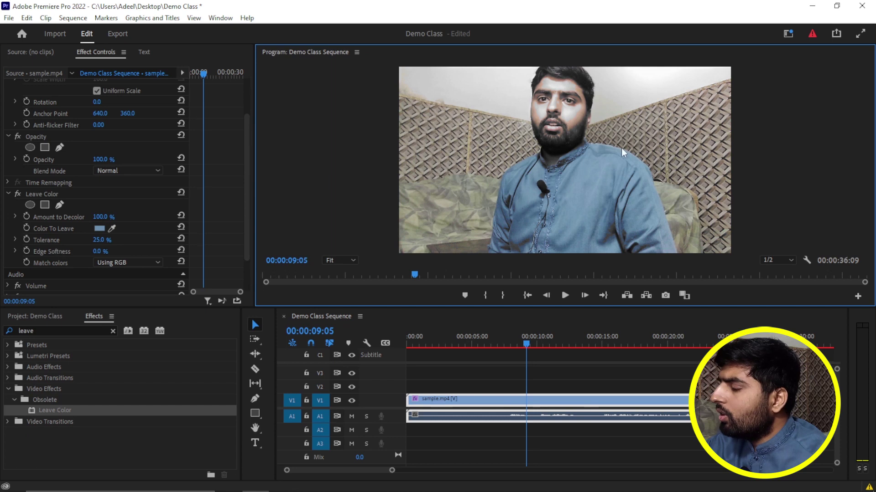
Delete sample.mp4 and import the sunflower field clip from Downloads\Video
click(494, 403)
key(Delete)
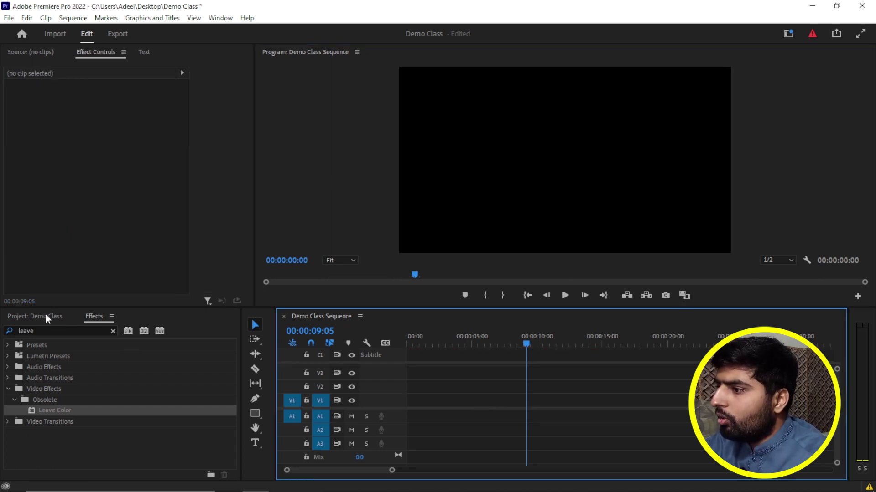
click(50, 317)
double_click(60, 444)
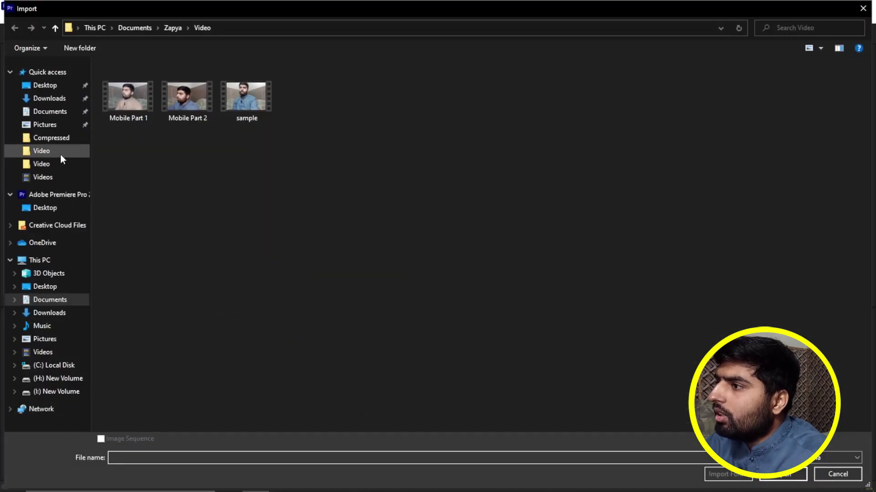
click(58, 98)
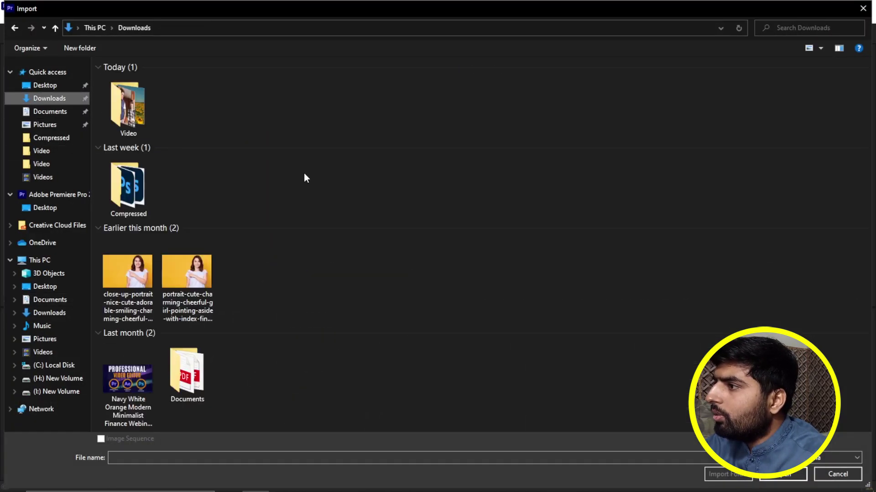
double_click(130, 107)
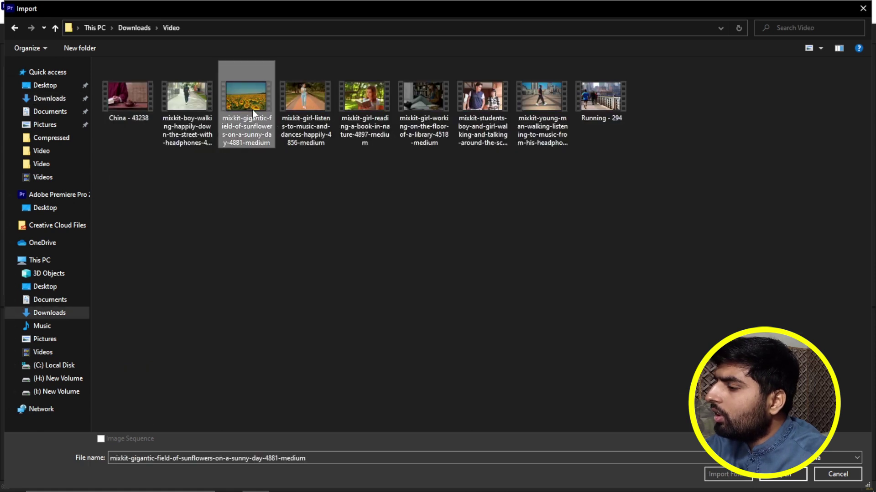
double_click(253, 109)
Place the sunflower clip on V1, change sequence settings to match, and apply Leave Color
mouse_move(39, 430)
mouse_down()
mouse_move(416, 413)
mouse_move(406, 413)
mouse_up()
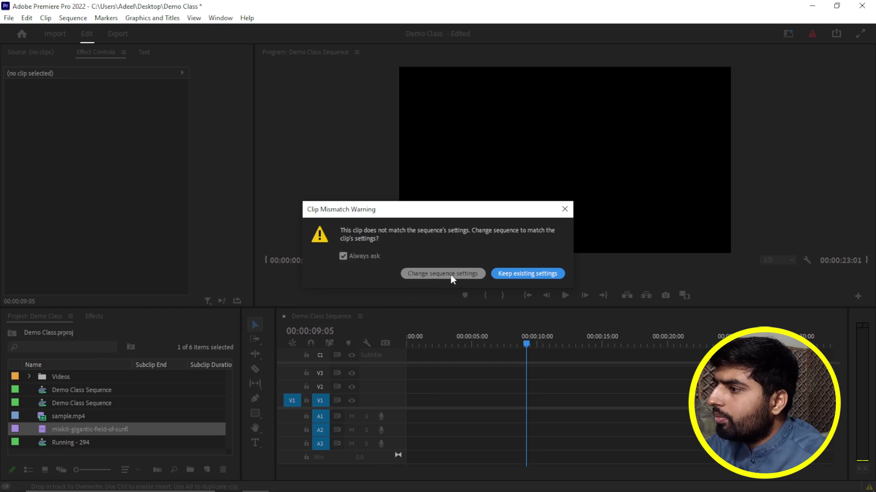
click(445, 273)
click(94, 316)
click(78, 330)
drag(29, 410, 465, 398)
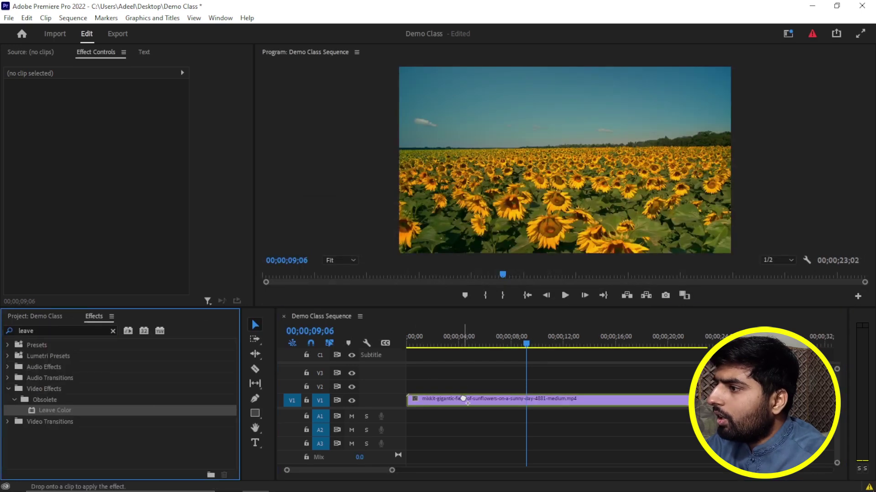
Eyedrop the yellow petals as Color To Leave and set Amount to Decolor to 100%
click(111, 280)
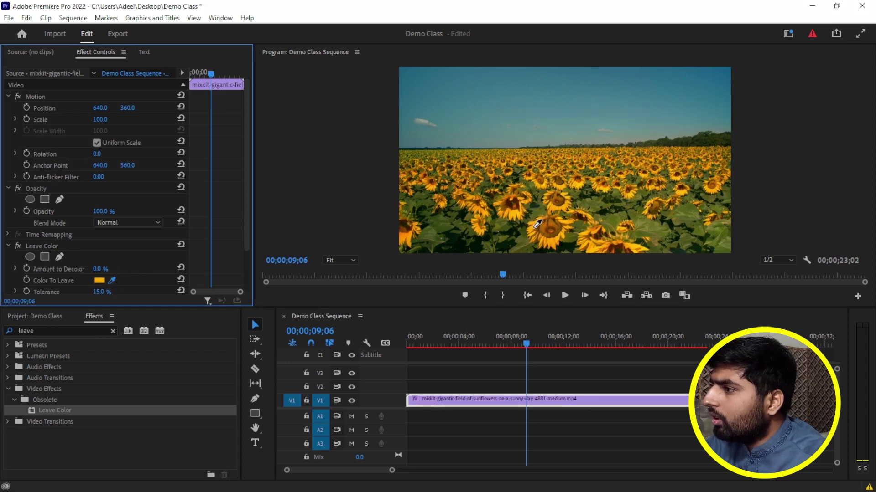
click(536, 223)
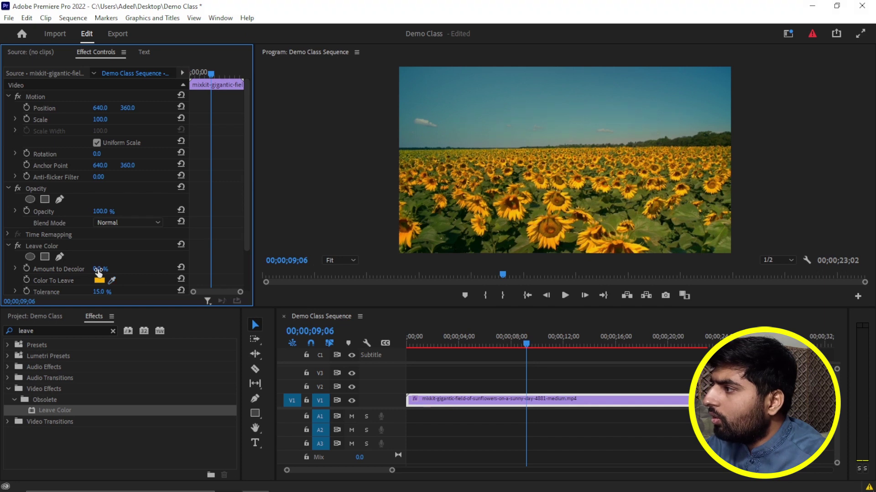
drag(98, 269, 293, 279)
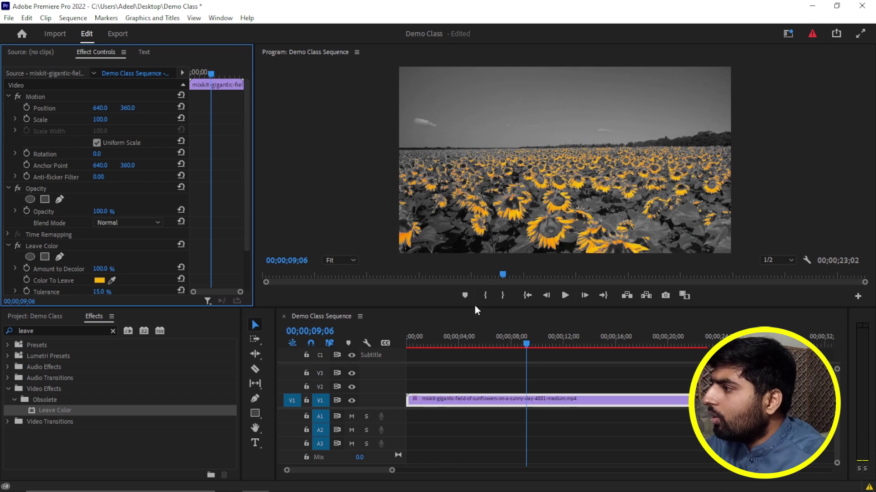
drag(475, 308, 475, 334)
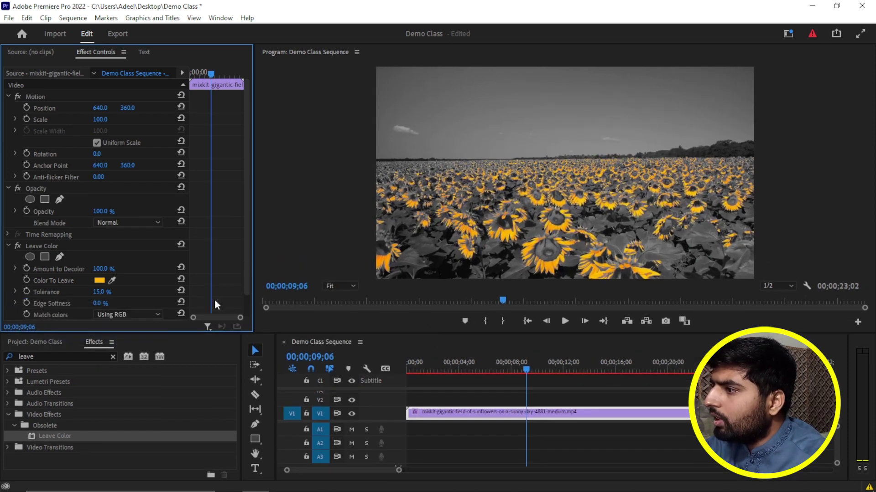
Set the Leave Color Tolerance to 20%, then to 30%
click(102, 292)
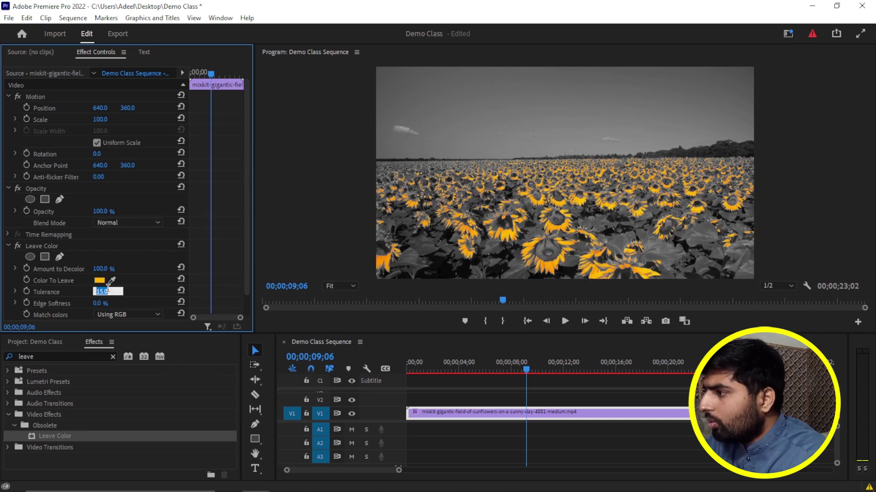
text(20)
key(Return)
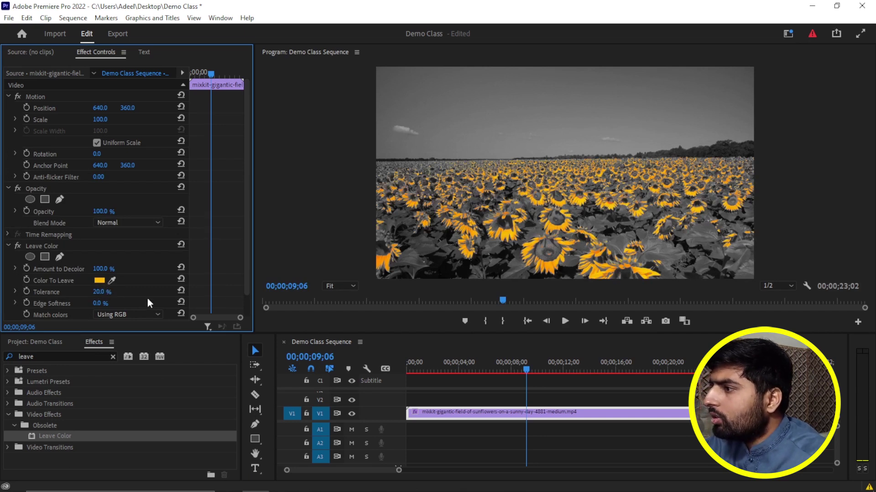
click(103, 291)
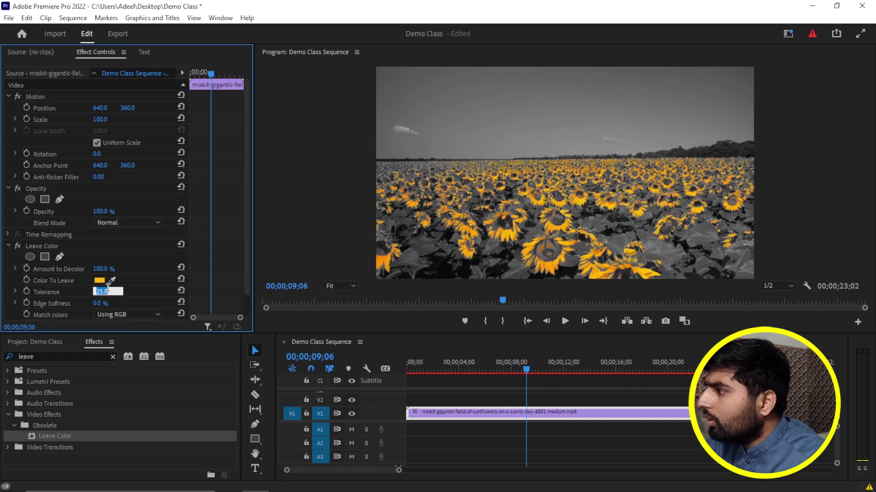
text(30)
key(Return)
key(End)
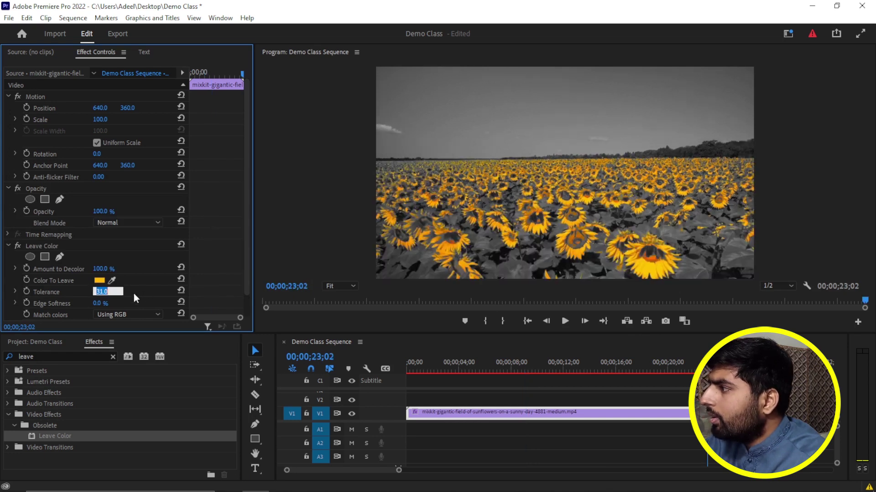
Play the sequence from the start to review the grey-except-yellow result
click(413, 371)
key(space)
click(412, 374)
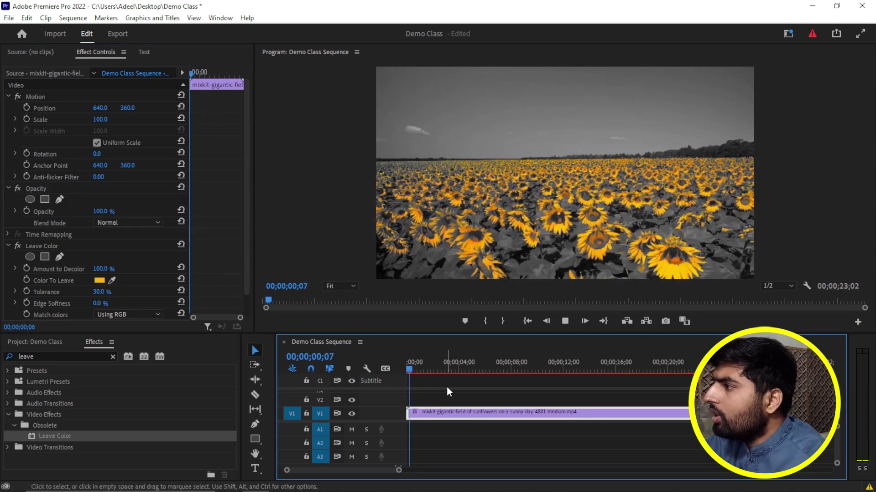
key(space)
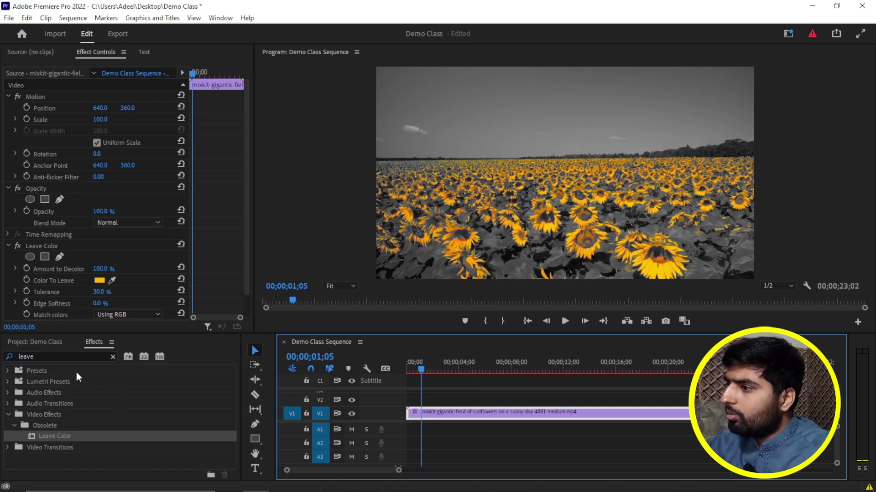
click(70, 354)
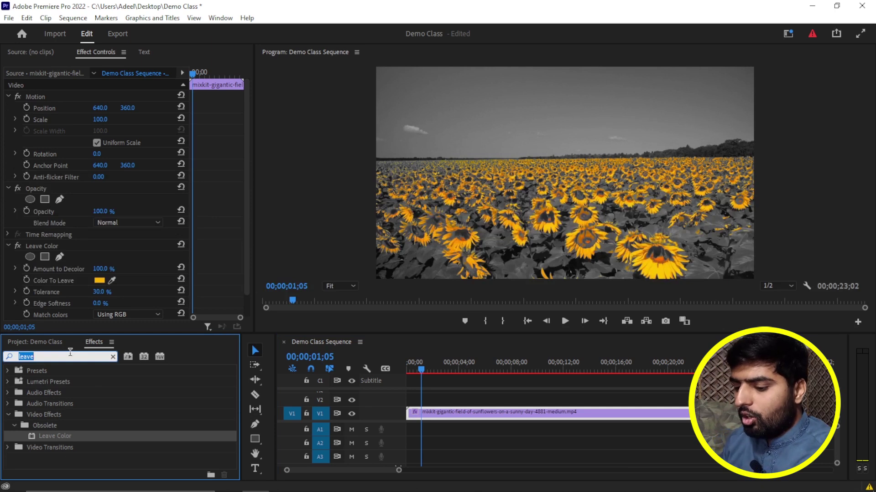
Apply Color Replace to the sunflower clip with the yellow petals as Target Color
text(color )
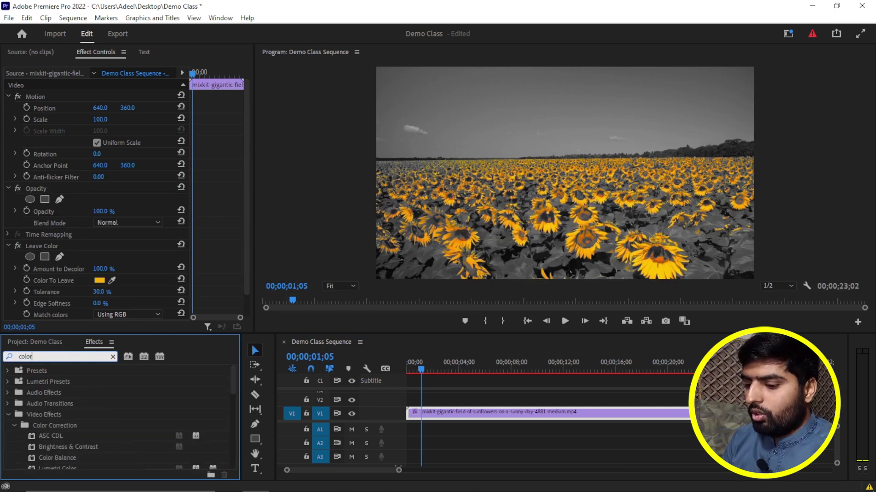
text(replace)
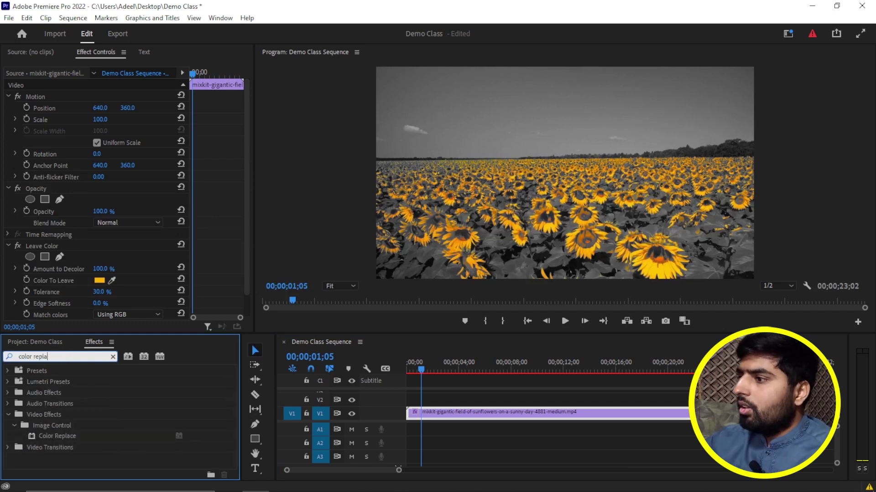
drag(57, 436, 493, 413)
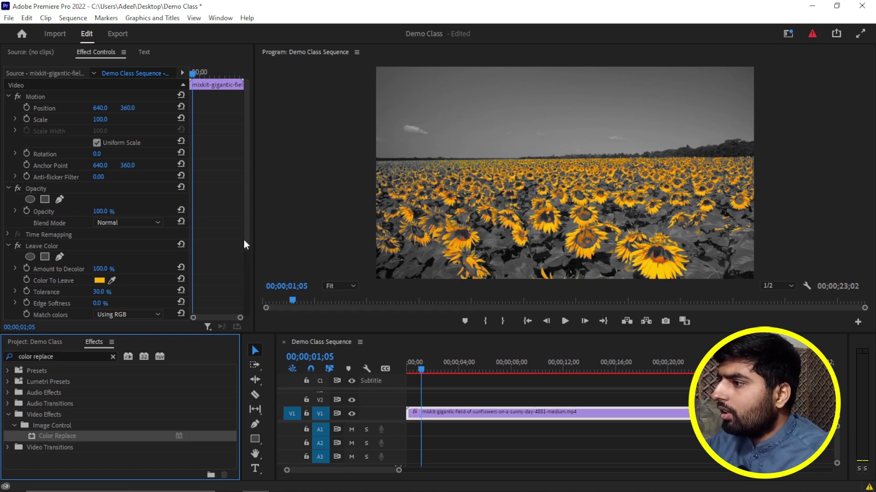
drag(244, 238, 242, 321)
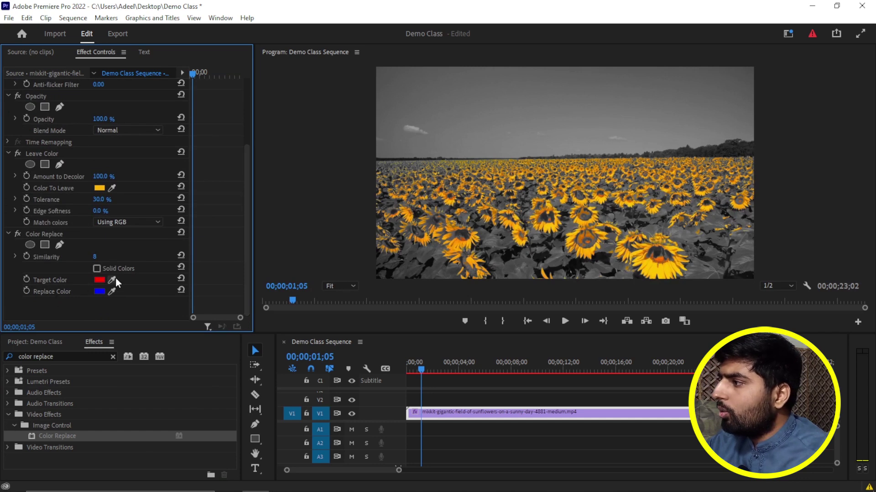
click(112, 280)
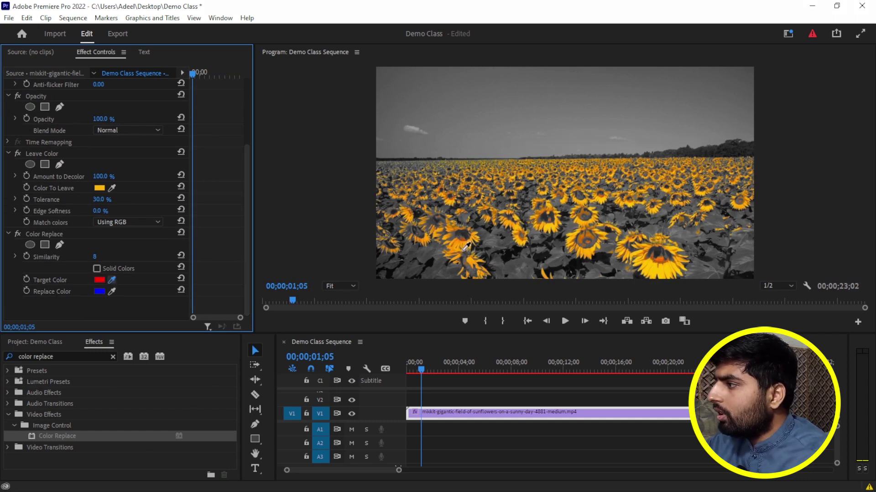
click(549, 223)
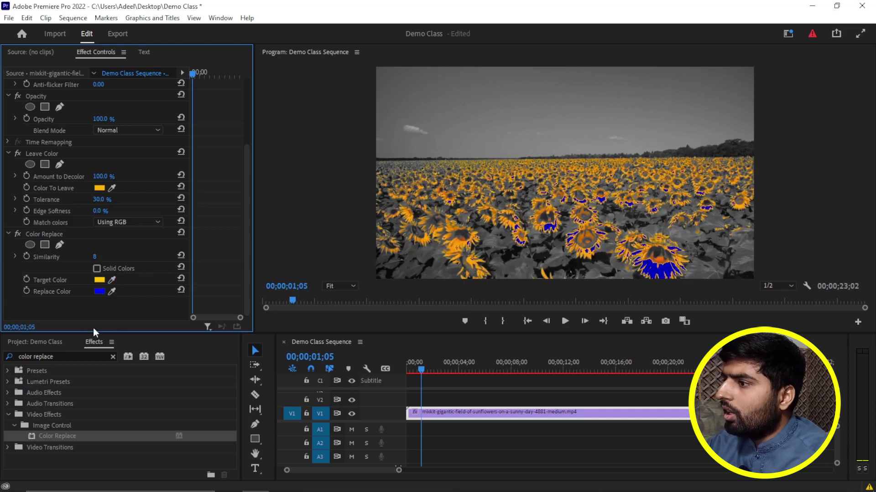
Set Replace Color to magenta EA00FF and raise Similarity to 46
click(99, 292)
click(460, 297)
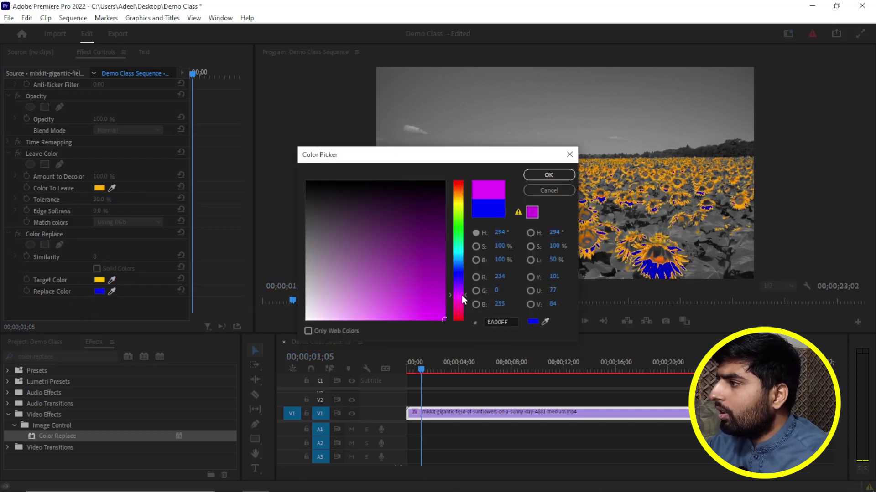
click(547, 175)
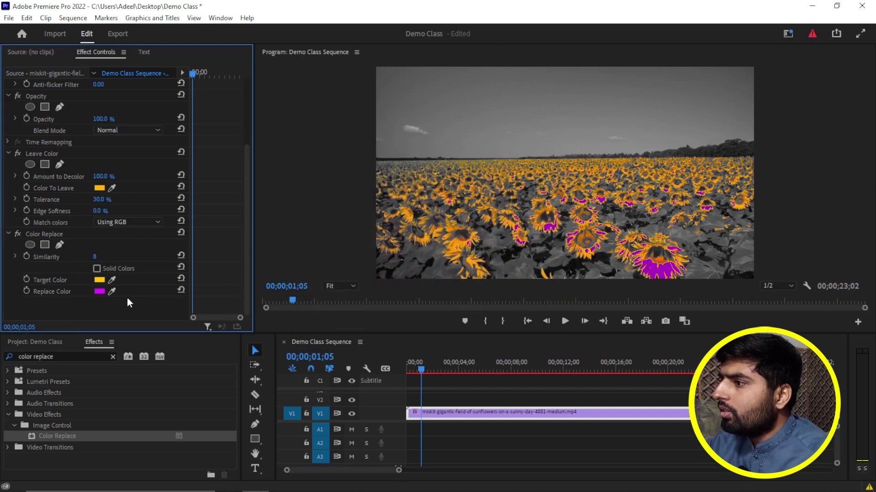
drag(97, 258, 107, 258)
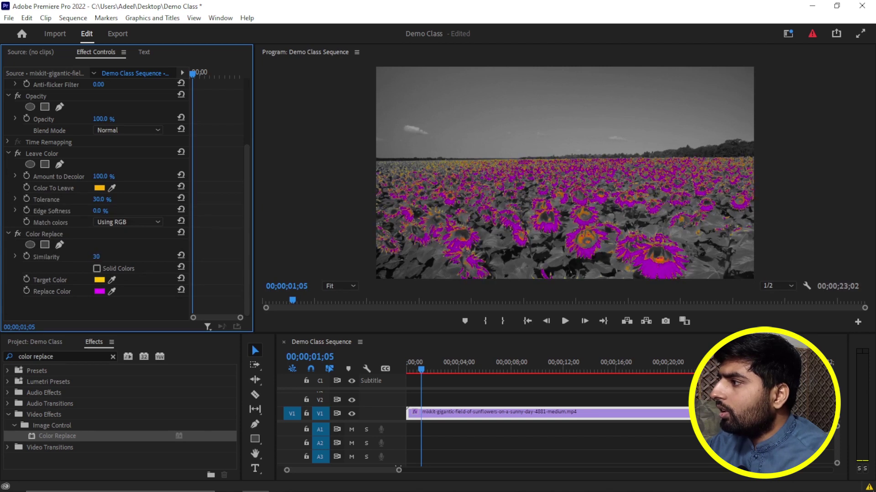
drag(106, 258, 112, 258)
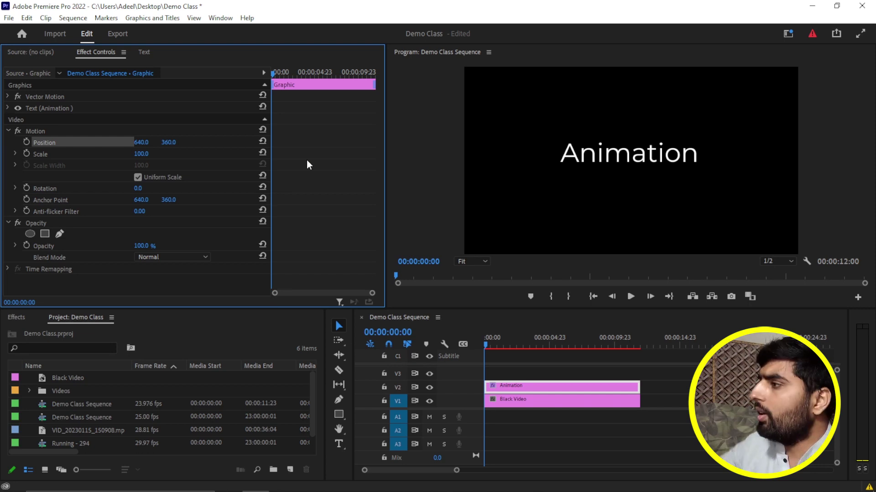
Undo the accidental Black Video move, select the Animation title's Position, and park near two seconds
drag(552, 395, 552, 393)
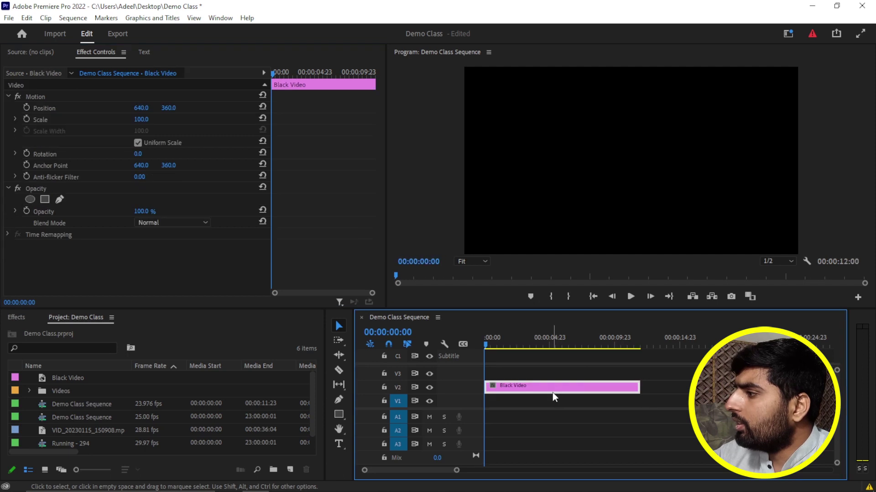
key(ctrl+z)
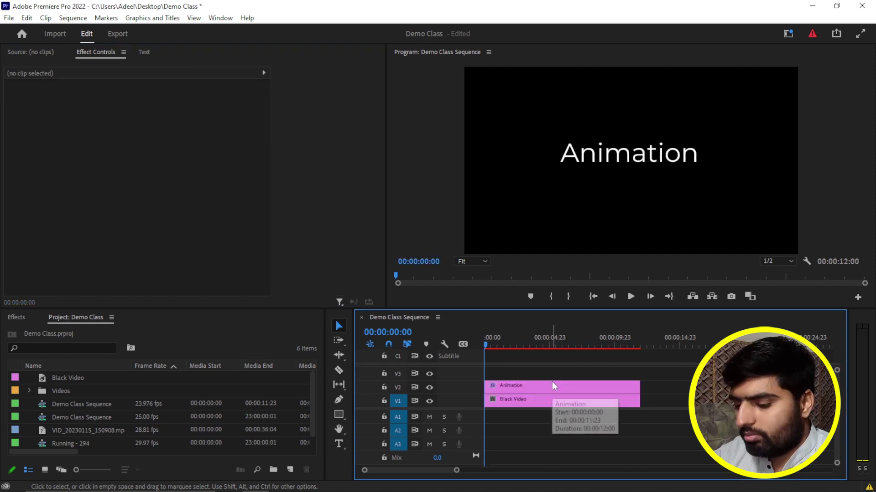
click(550, 387)
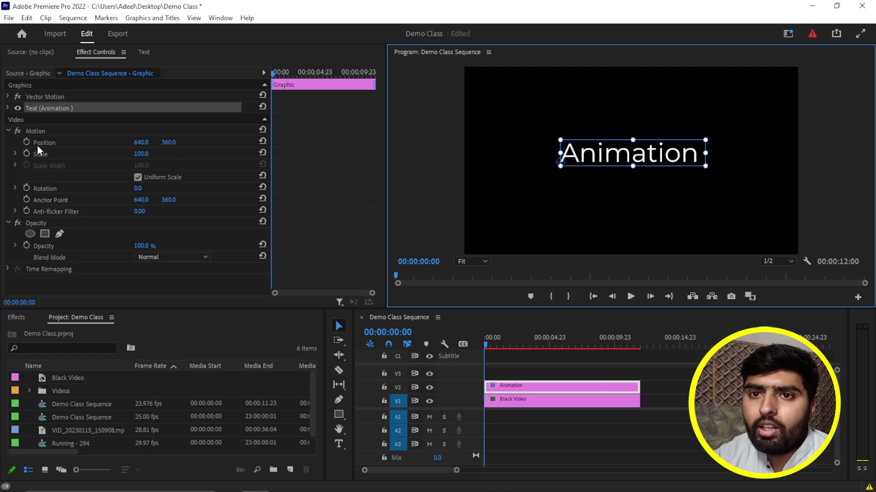
click(50, 143)
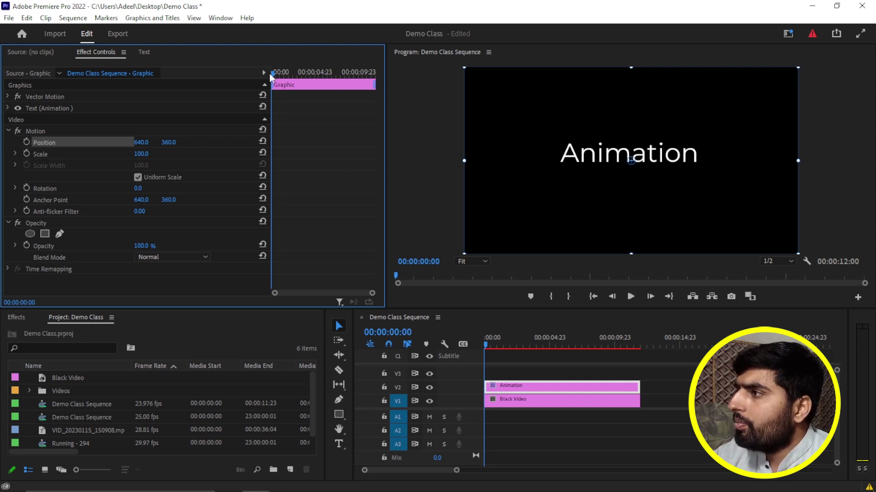
drag(273, 75, 294, 83)
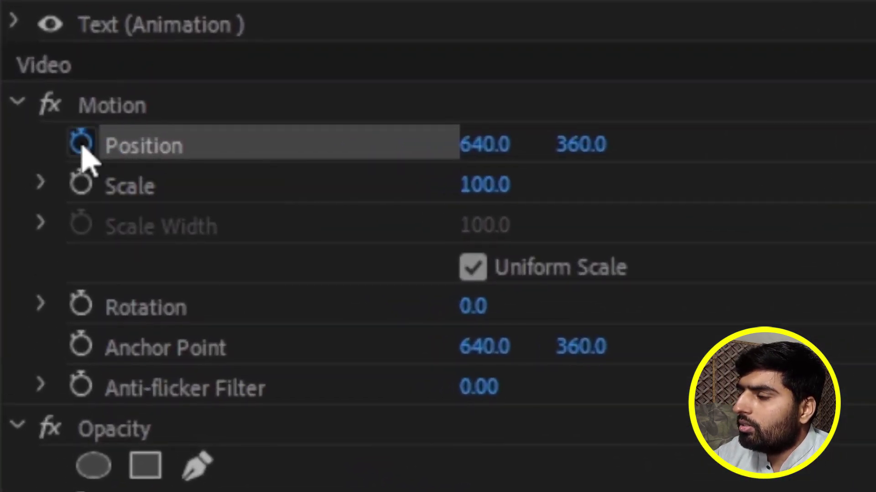
Keyframe Position at about 00:00:02:03, then set X to -274 near 00:00:05:16
click(69, 143)
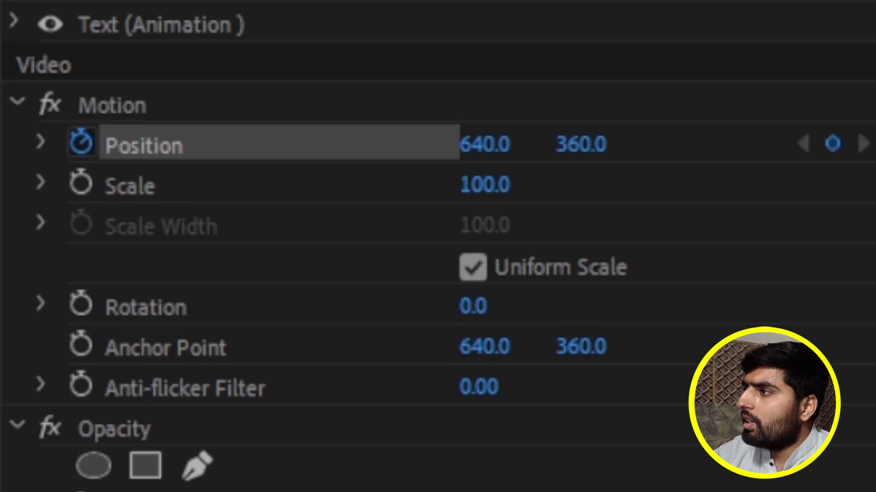
key(Left)
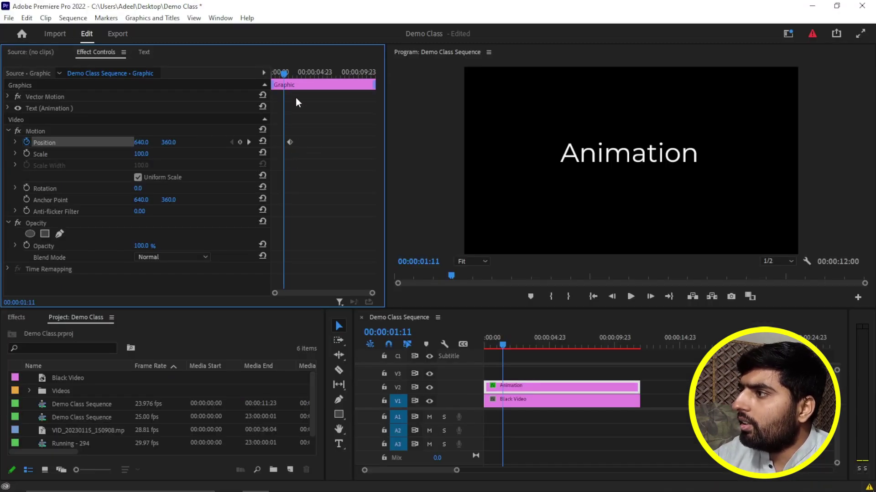
drag(284, 74, 292, 87)
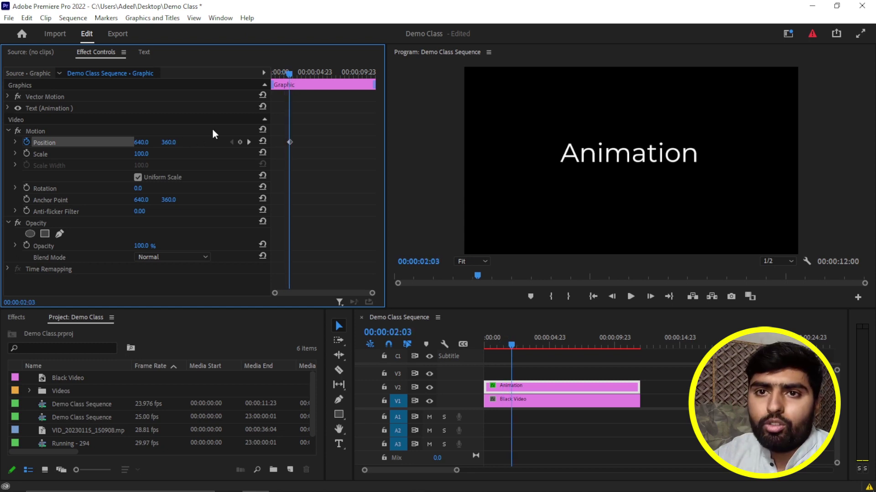
drag(290, 73, 323, 78)
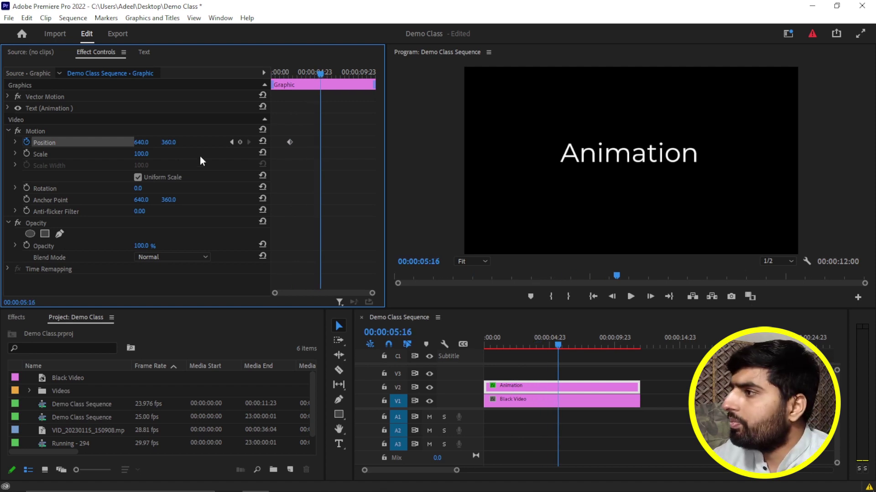
mouse_move(138, 145)
mouse_down()
mouse_move(4, 145)
mouse_move(369, 156)
mouse_up()
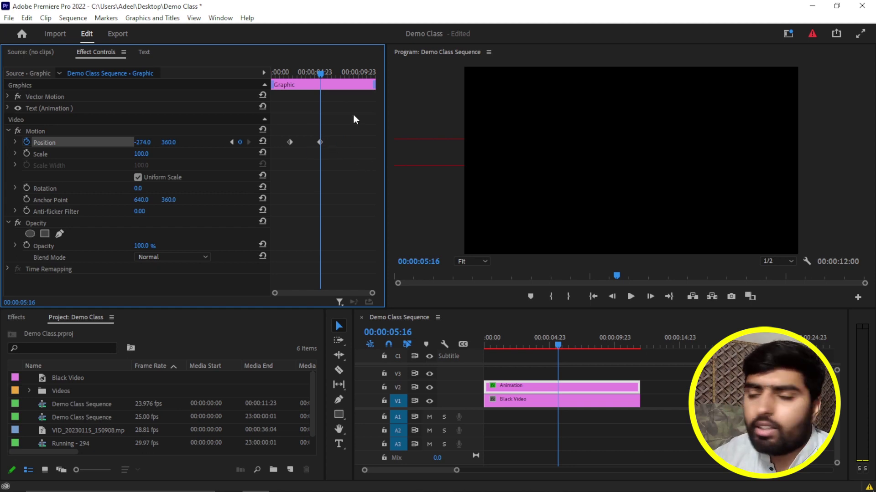
Play the slide-off animation from about two seconds to preview it
drag(321, 74, 286, 84)
key(space)
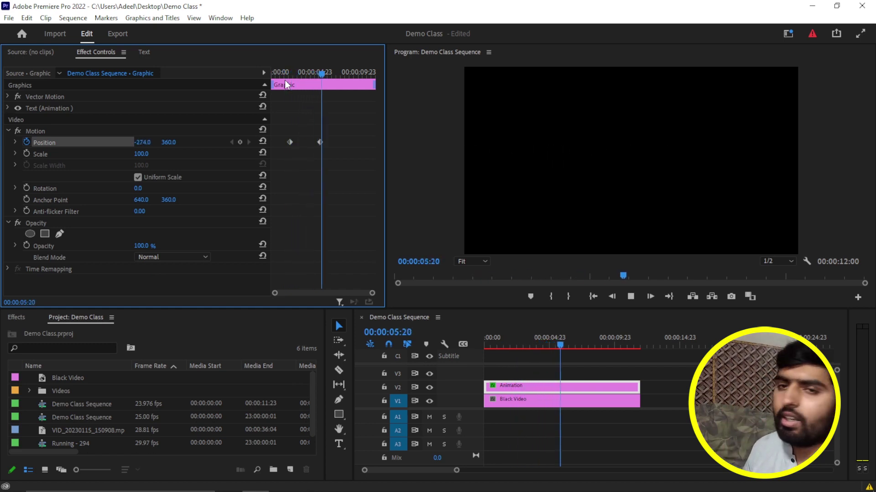
key(space)
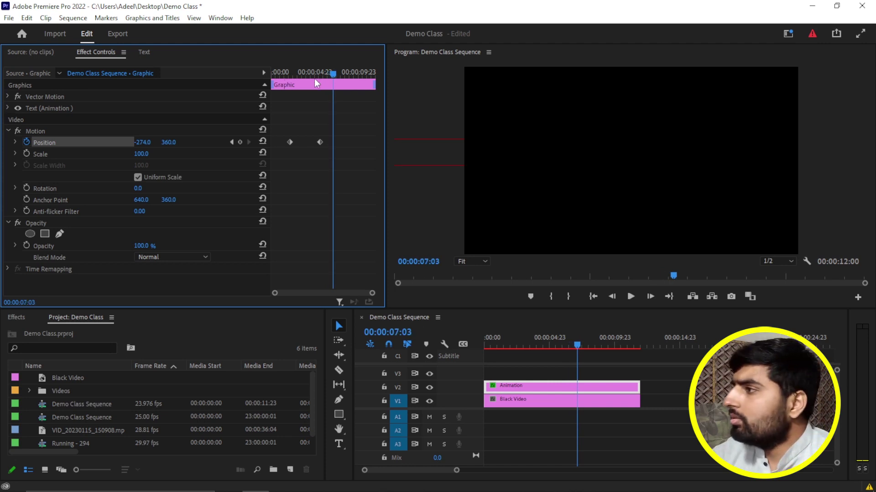
click(333, 74)
drag(333, 75, 289, 89)
key(space)
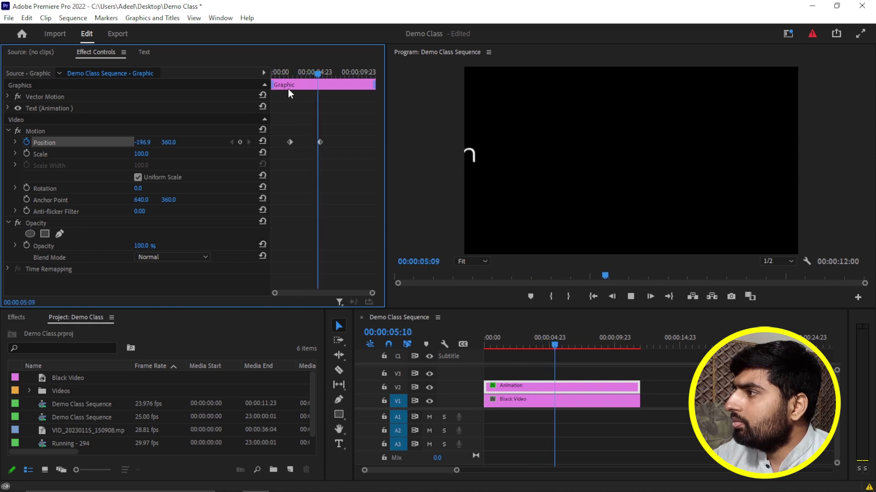
key(space)
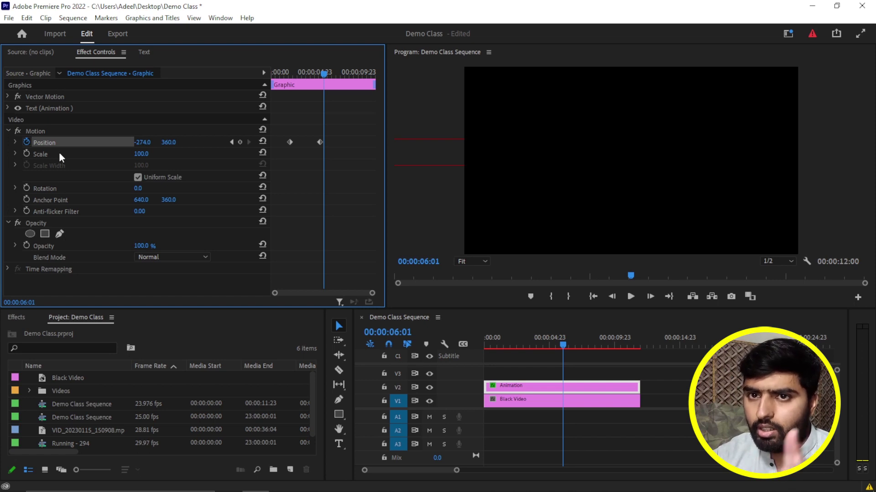
Move the end Position keyframe later and add a Scale keyframe at 100
drag(322, 73, 289, 87)
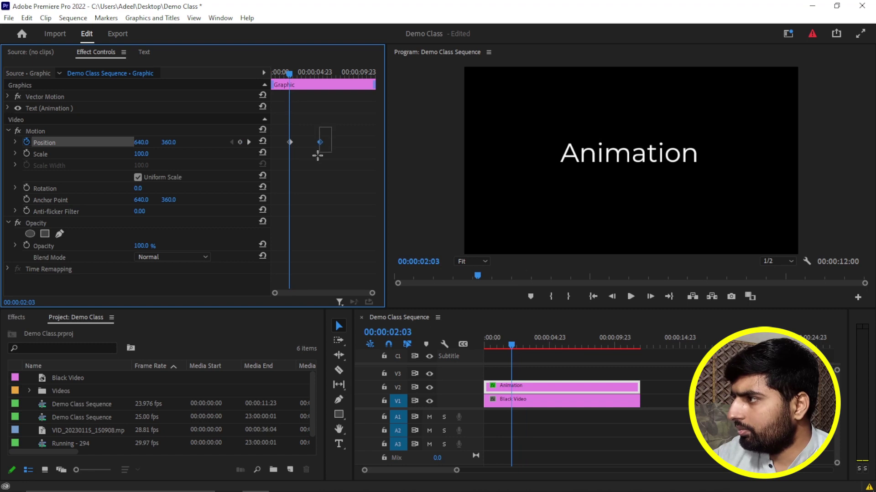
drag(320, 142, 354, 142)
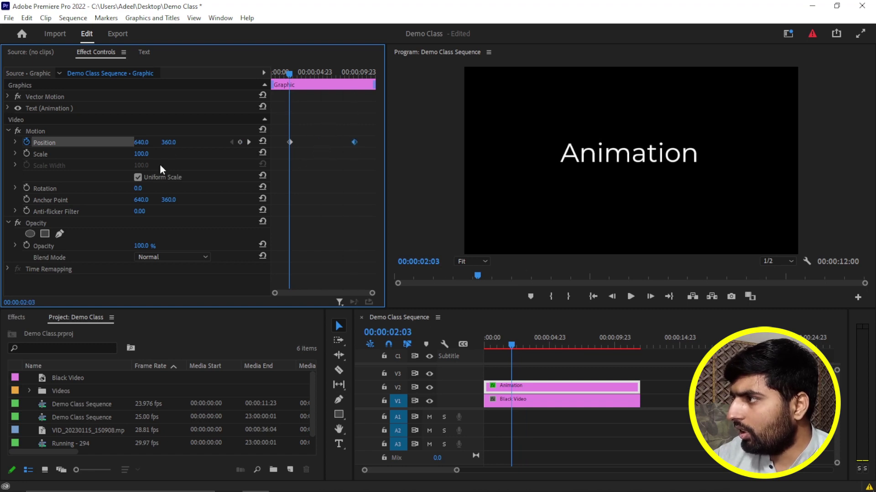
click(27, 155)
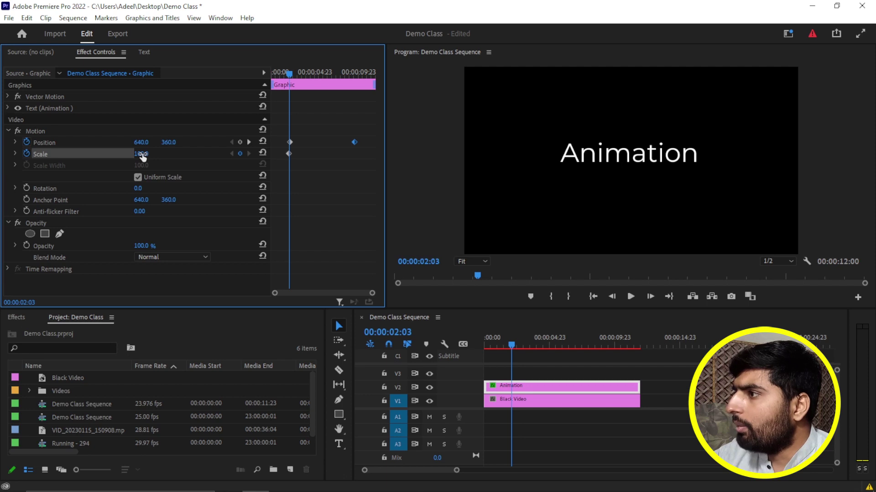
Set Scale to 0 at the end keyframe and preview the shrinking title
mouse_move(289, 73)
mouse_down()
mouse_move(354, 78)
mouse_move(327, 82)
mouse_up()
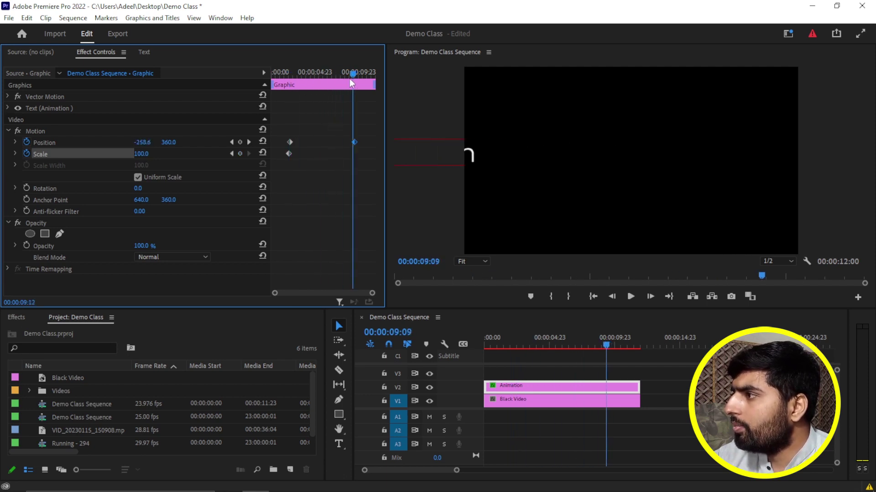
click(162, 157)
text(0)
key(Return)
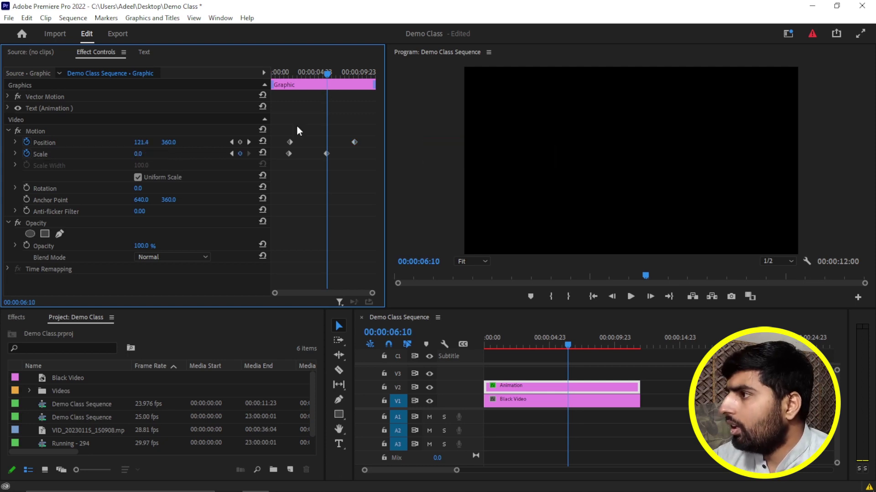
drag(328, 78, 287, 92)
key(space)
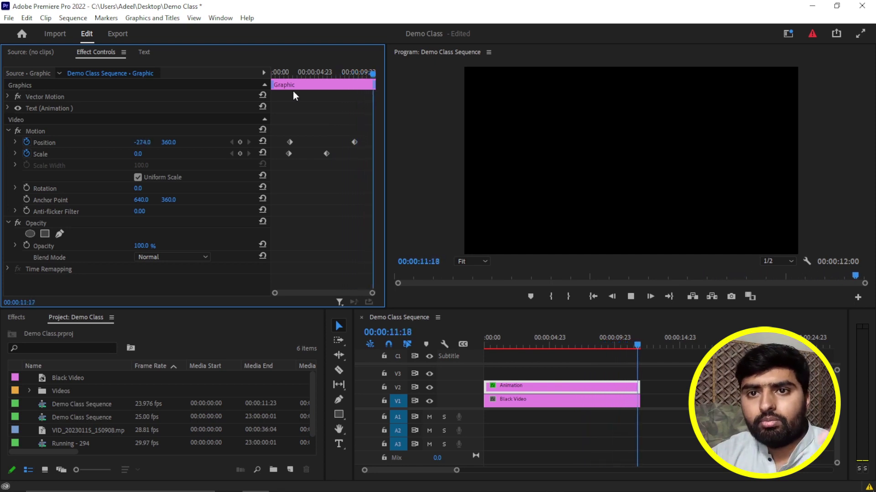
drag(374, 73, 272, 73)
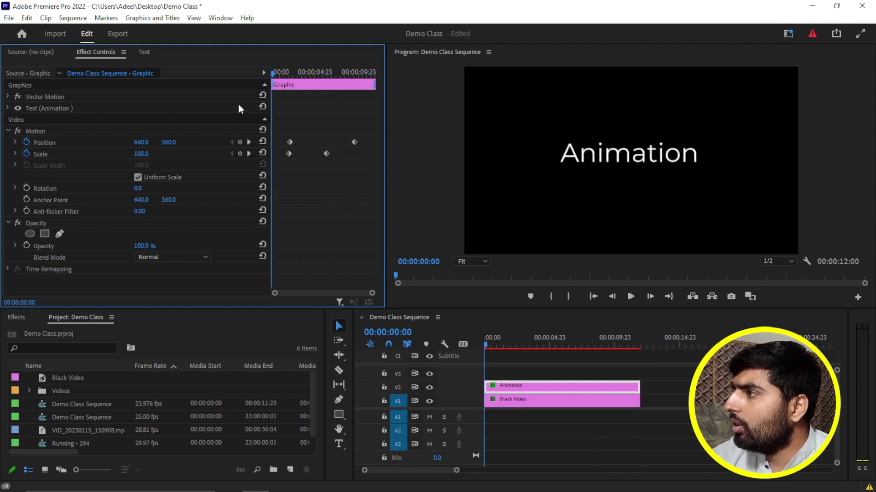
Apply Ease In to the last Position and Scale keyframes
drag(368, 124, 292, 176)
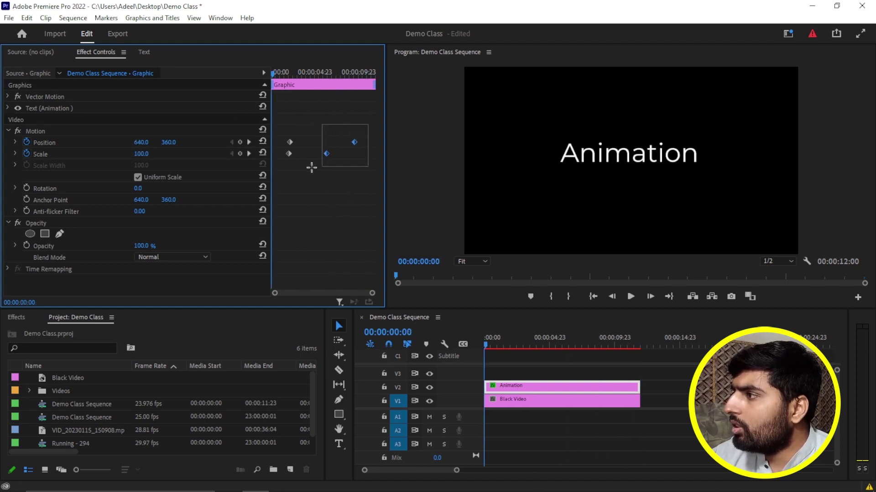
click(319, 182)
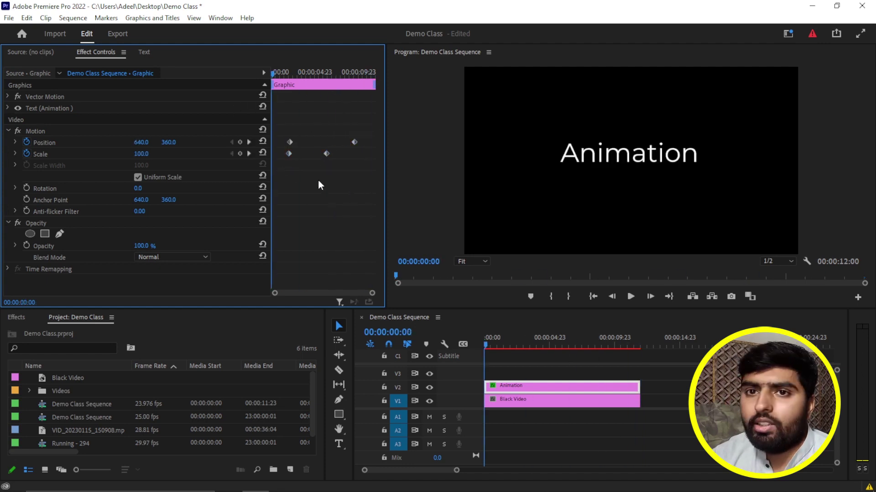
click(354, 142)
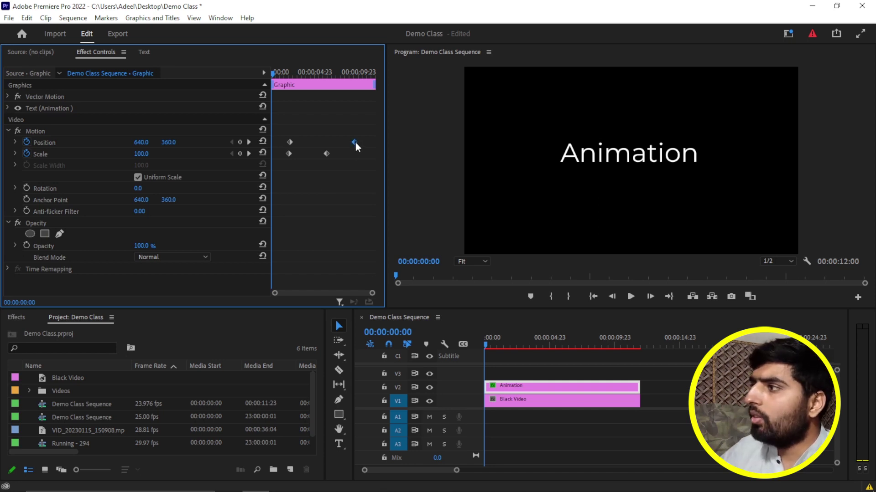
right_click(355, 144)
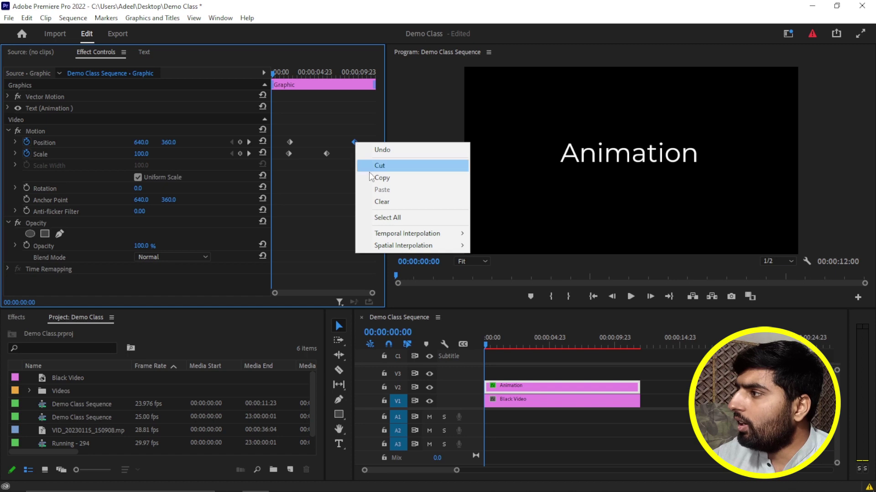
mouse_move(387, 237)
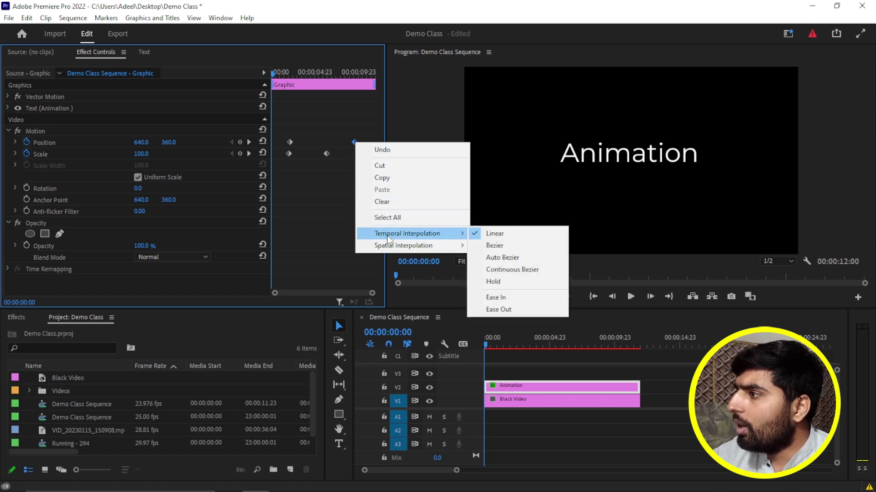
click(495, 297)
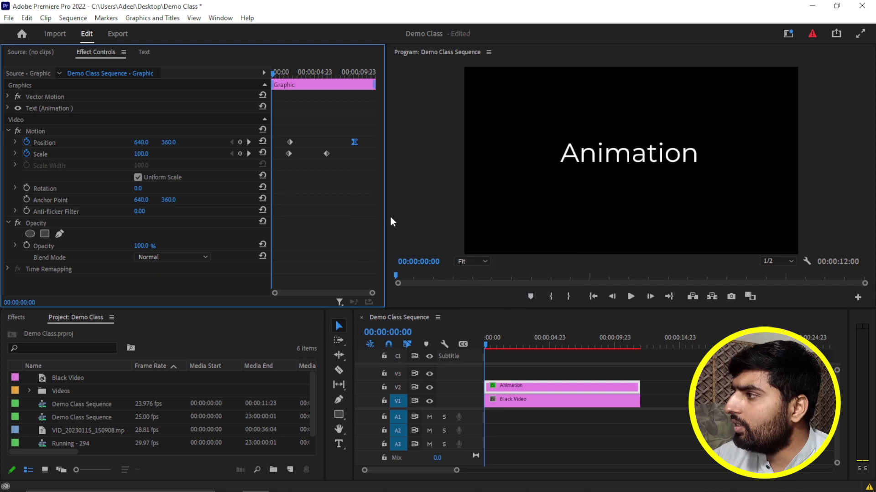
click(325, 154)
right_click(325, 153)
click(372, 309)
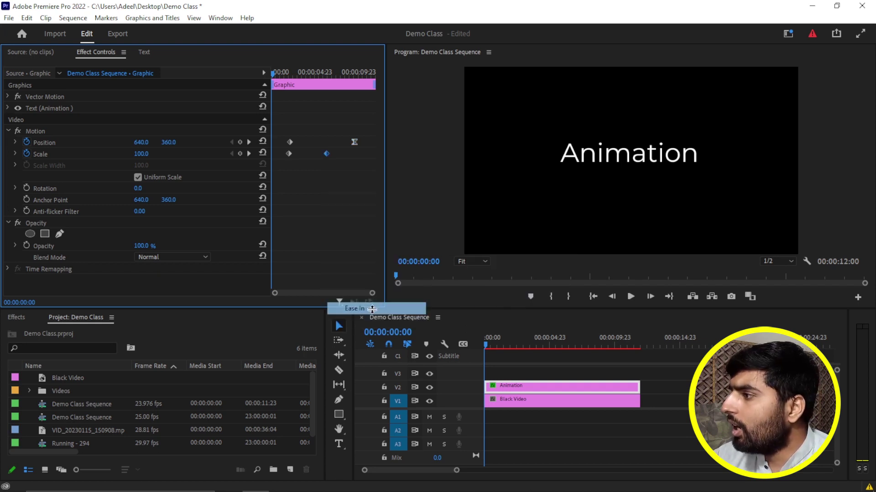
Apply Ease Out to the first Position and Scale keyframes
drag(299, 132, 275, 168)
right_click(288, 154)
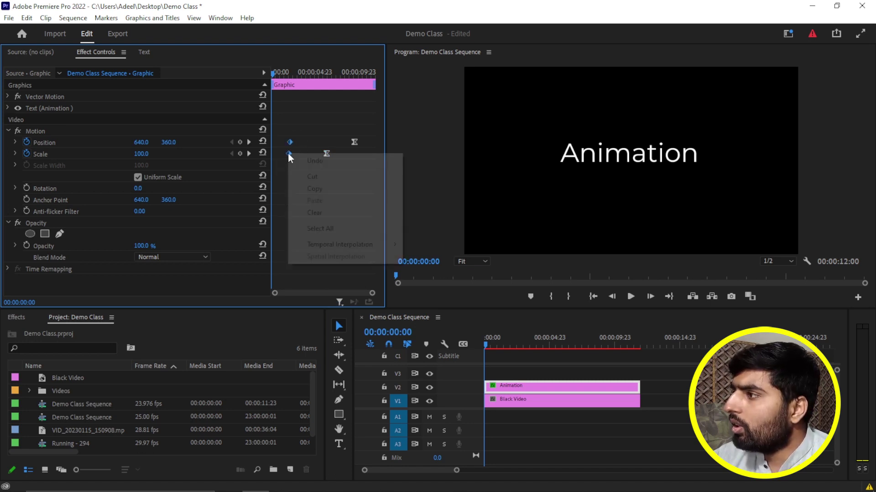
mouse_move(344, 245)
click(439, 307)
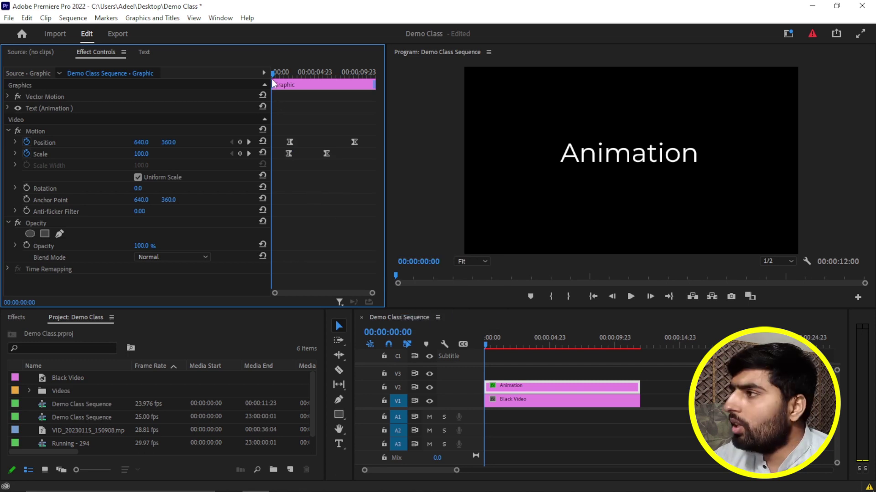
Preview the eased animation and move the end Scale keyframe earlier to about 00:00:04:19
drag(272, 77, 275, 78)
key(space)
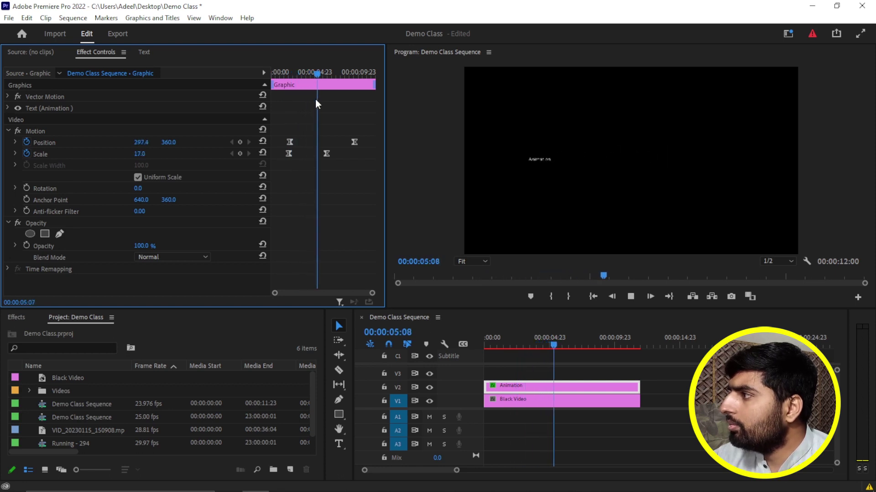
key(space)
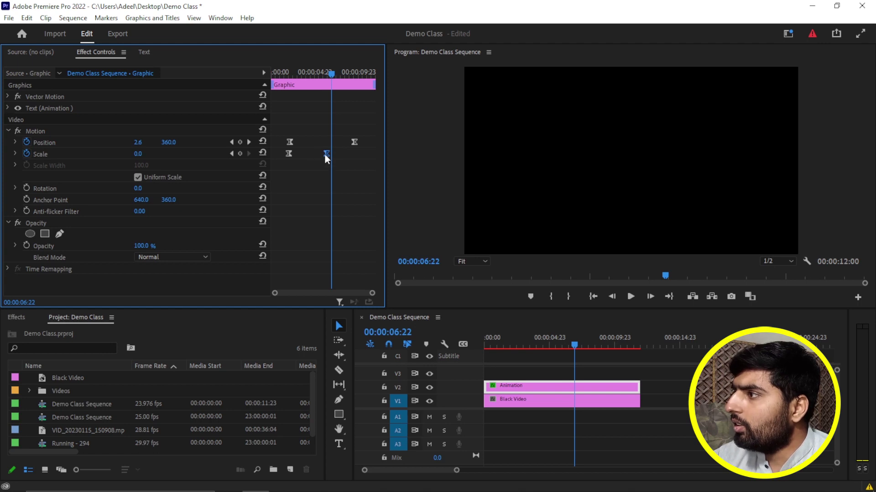
drag(326, 156, 312, 158)
drag(324, 73, 284, 93)
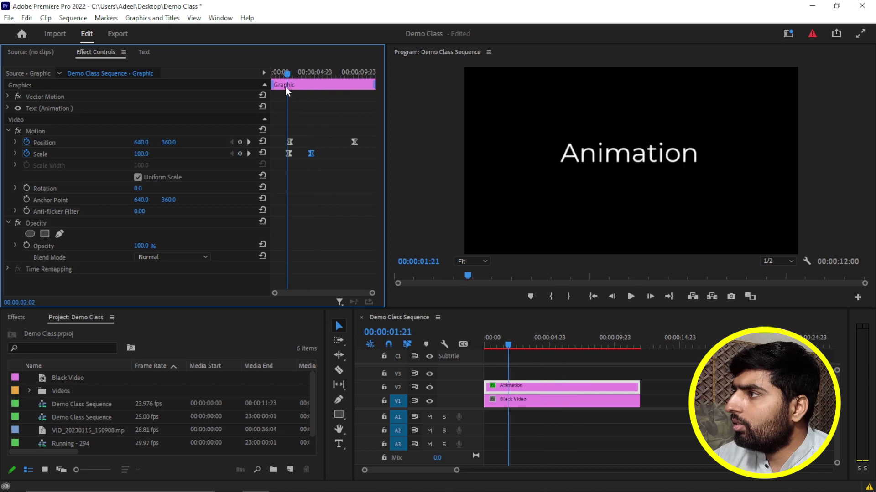
key(space)
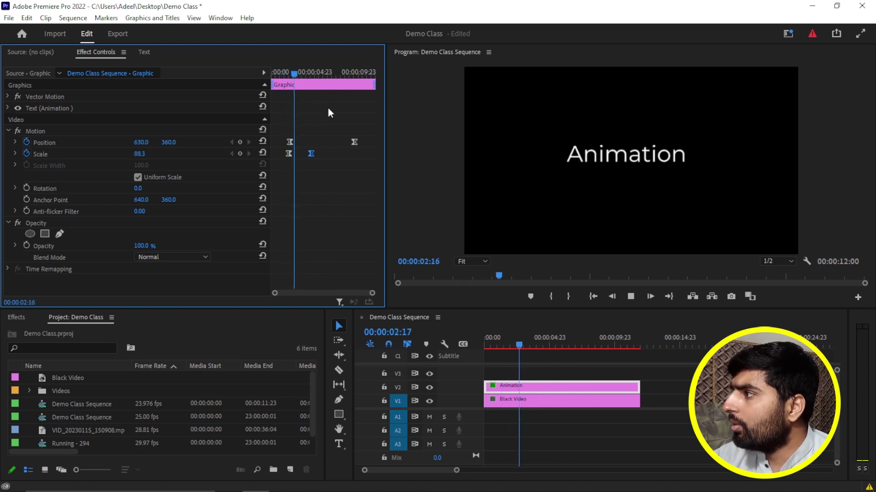
key(space)
Nudge the end Scale keyframe slightly earlier, review playback, and move the end Position keyframe earlier
drag(312, 155, 305, 155)
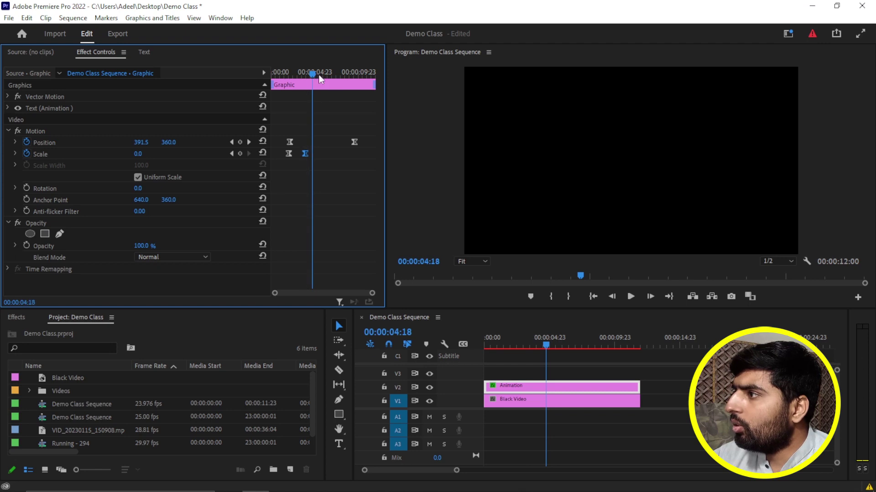
drag(313, 75, 282, 76)
key(space)
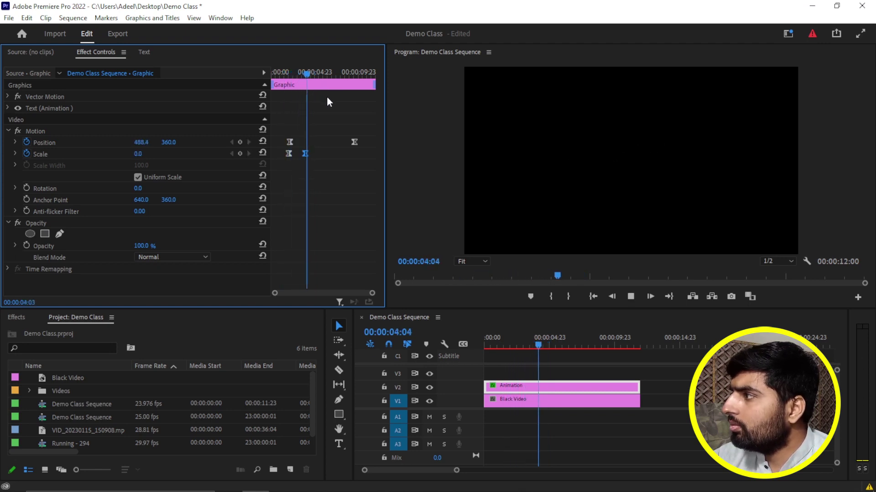
key(space)
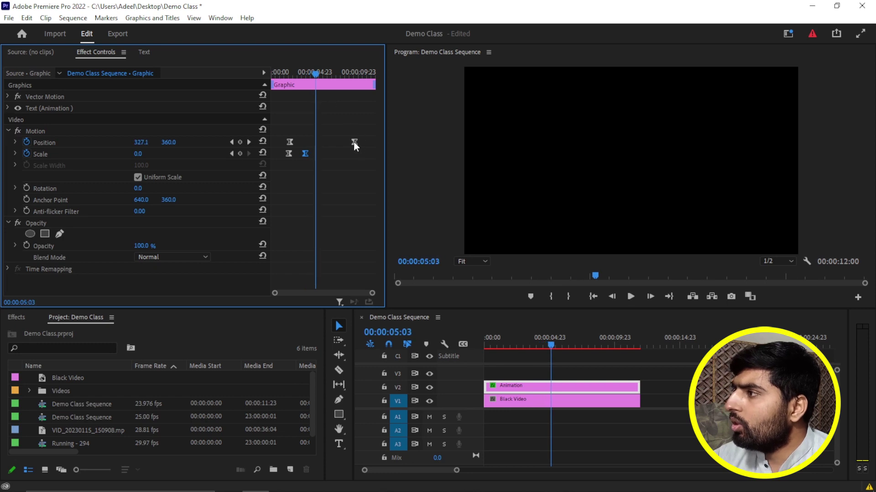
drag(354, 142, 328, 142)
drag(317, 75, 275, 73)
Delete all Position and Scale keyframes and select the Animation text in the preview
drag(349, 126, 274, 166)
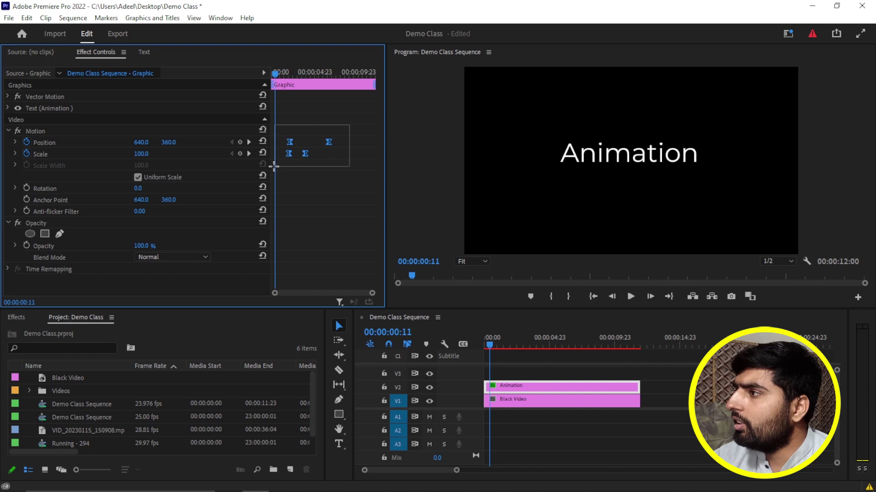
key(Delete)
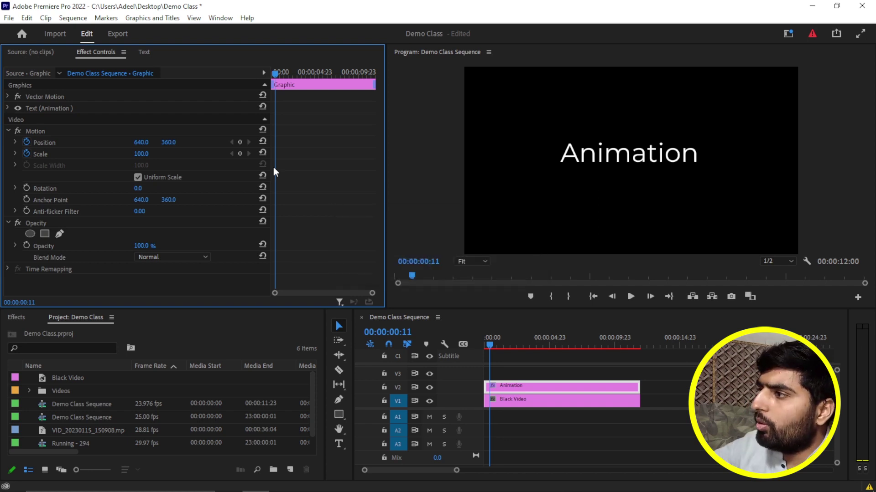
click(627, 158)
Delete the Animation text and both sequence clips, then load Running - 294.mp4 in the Source monitor
key(Delete)
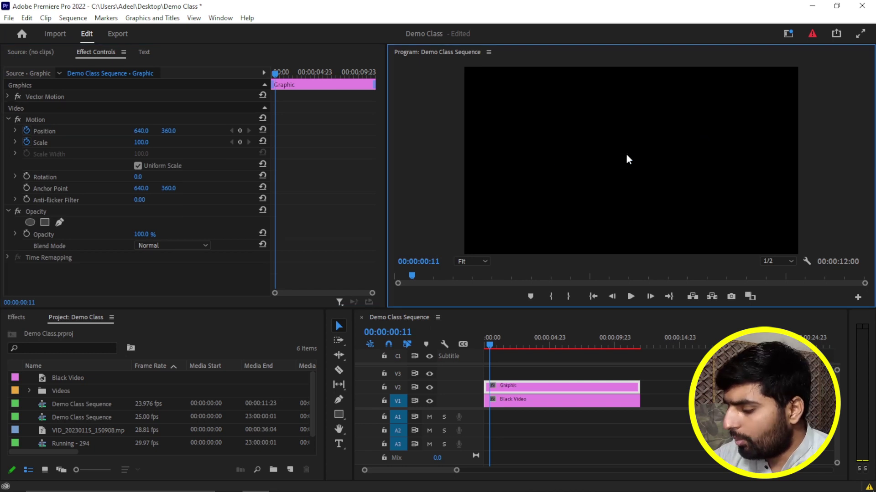
drag(697, 370, 616, 410)
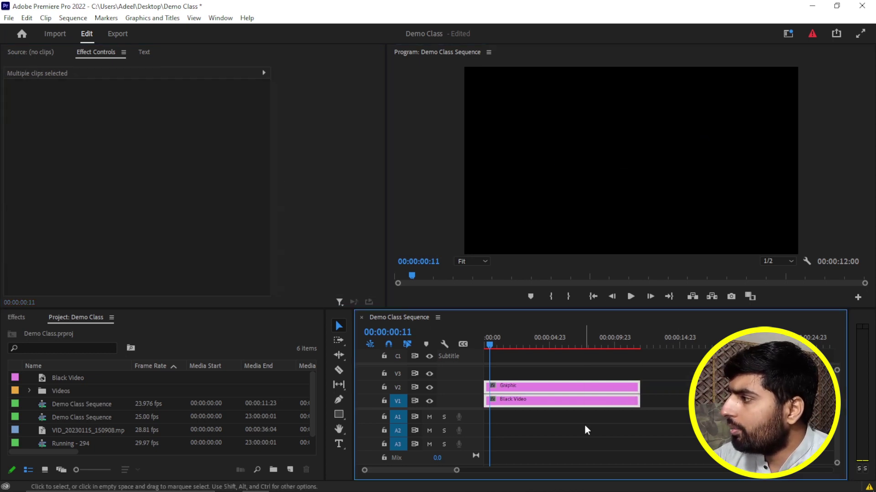
key(Delete)
double_click(106, 393)
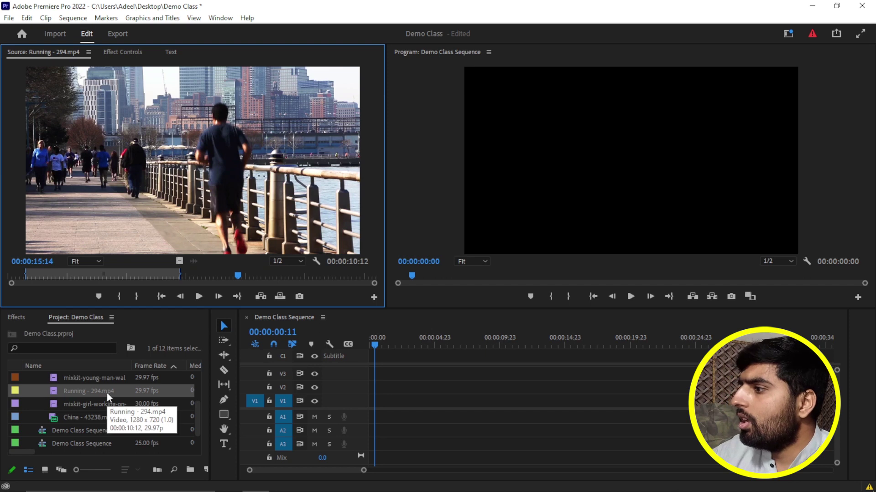
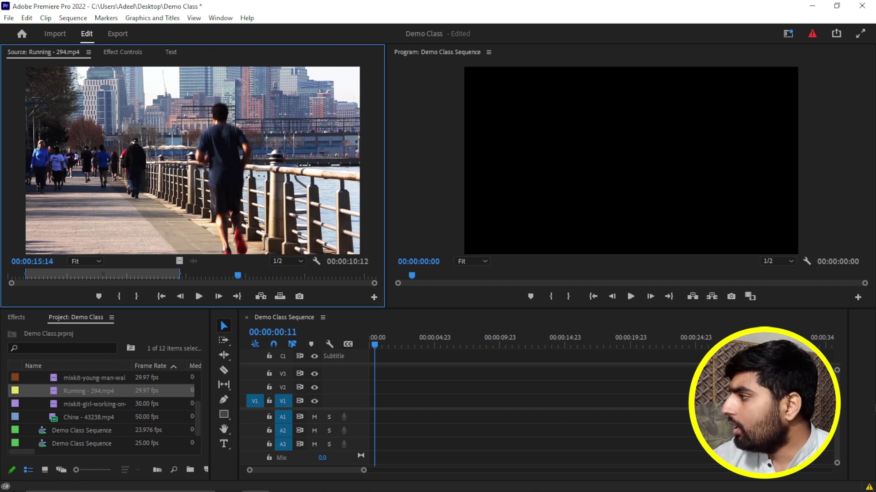
Import Mobile Part 1.mp4 from Documents > Zapya > Video and load it in the Source monitor
mouse_move(151, 490)
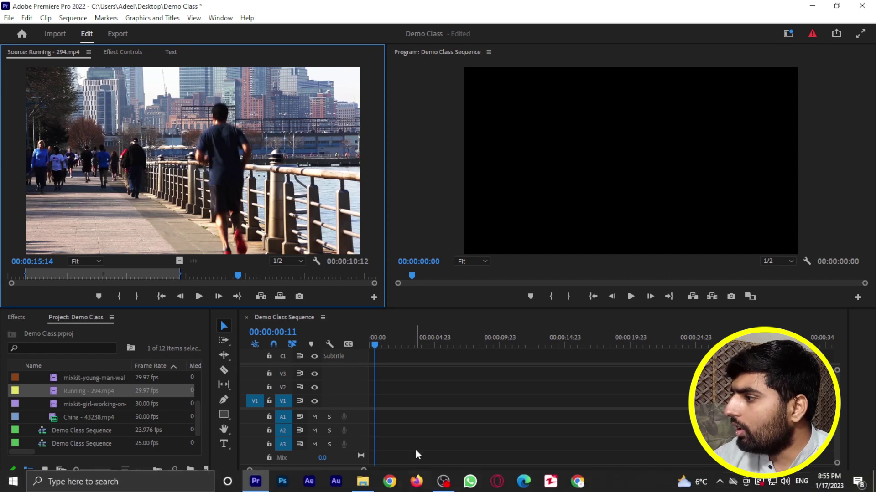
scroll(94, 403, up, 3)
scroll(58, 384, up, 2)
click(29, 378)
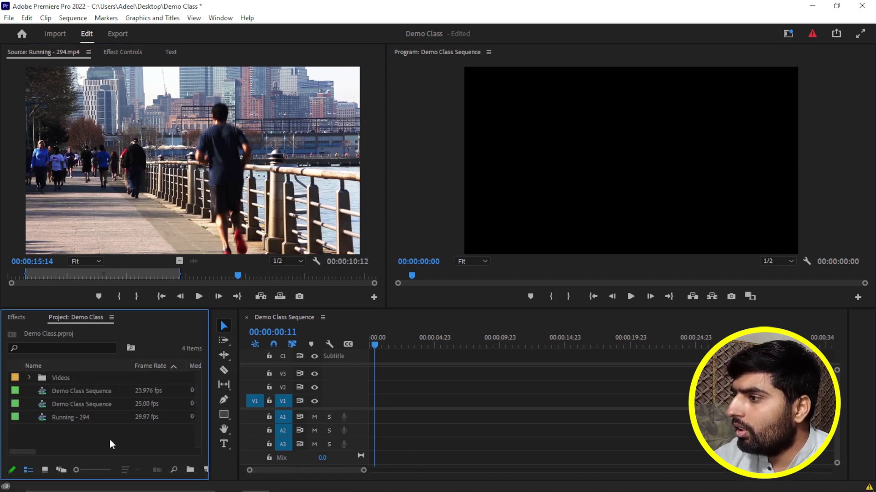
double_click(109, 440)
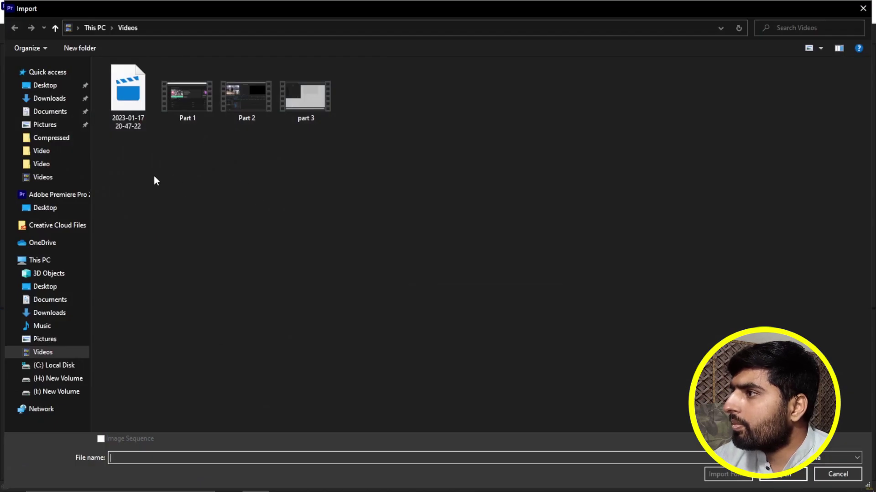
click(69, 112)
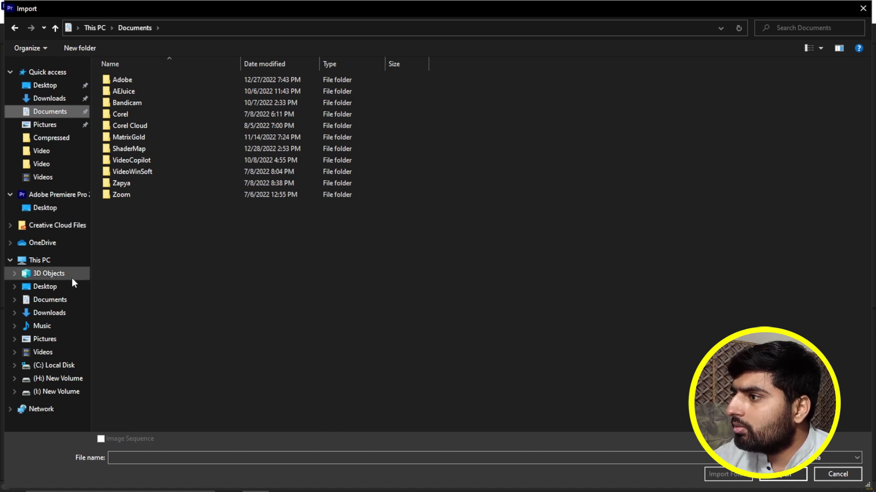
click(154, 185)
double_click(154, 185)
double_click(161, 172)
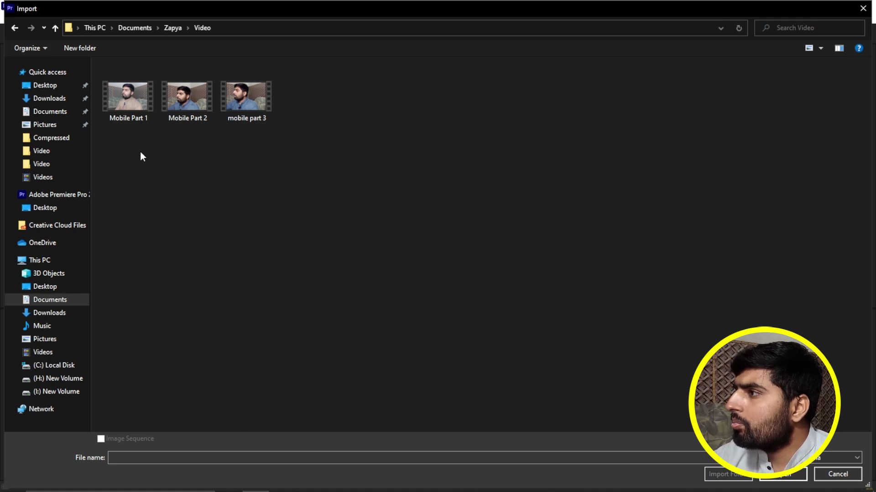
double_click(135, 103)
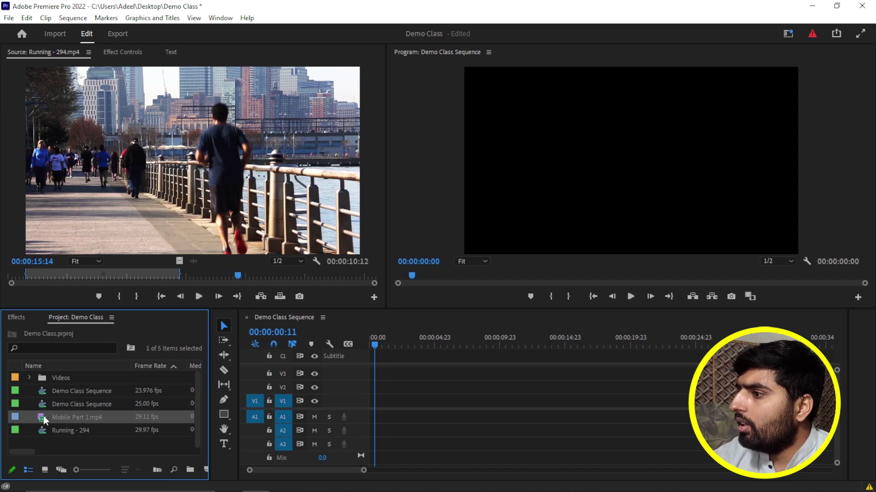
double_click(44, 419)
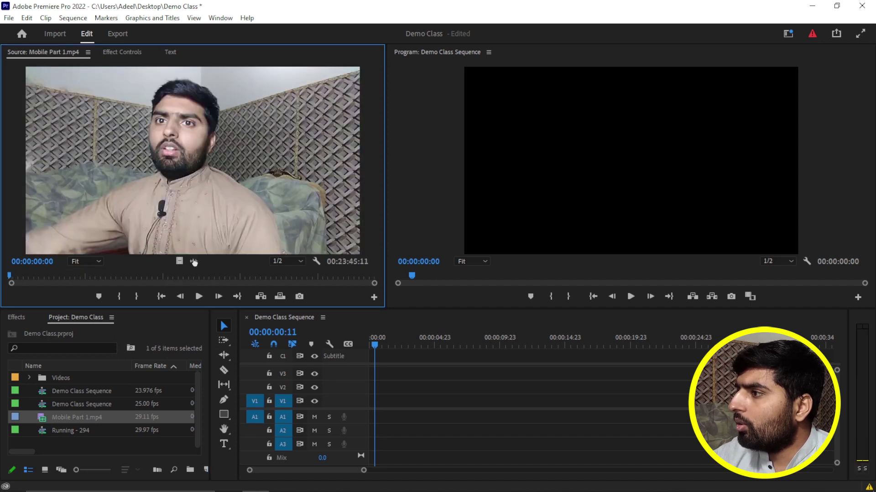
Place only Mobile Part 1's audio on A1, enlarge the track and raise its volume
drag(194, 262, 390, 419)
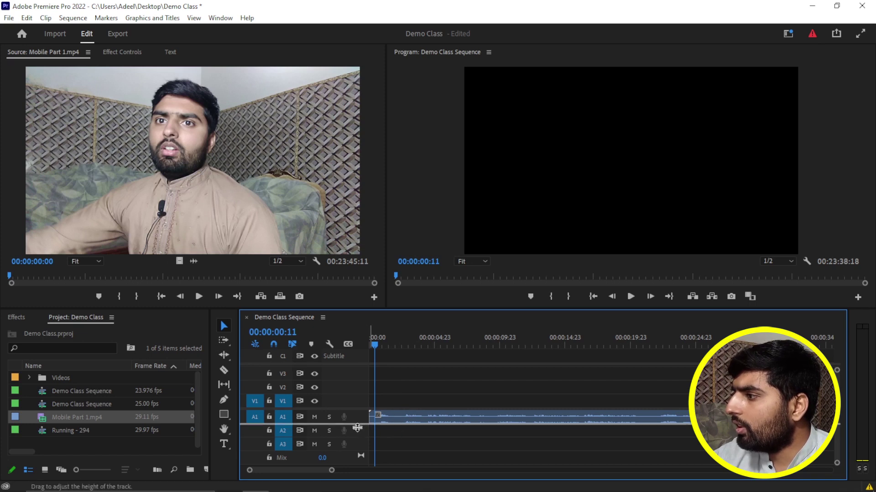
drag(357, 437, 356, 450)
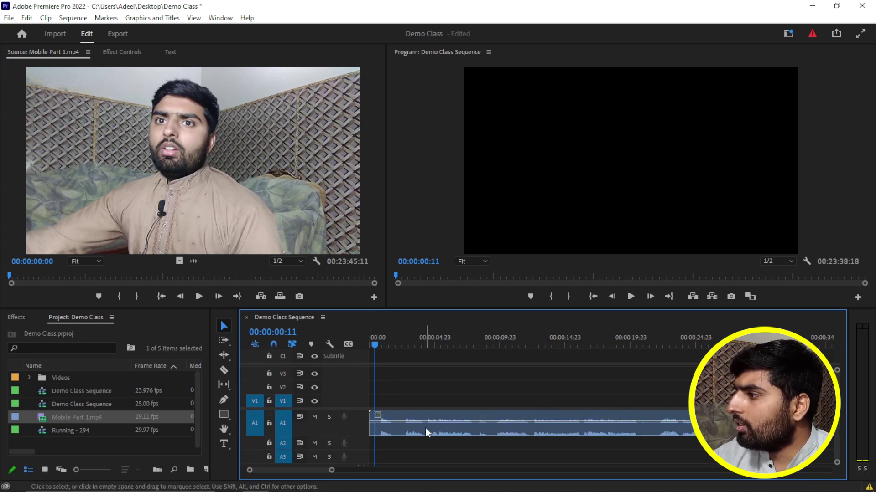
drag(458, 422, 458, 416)
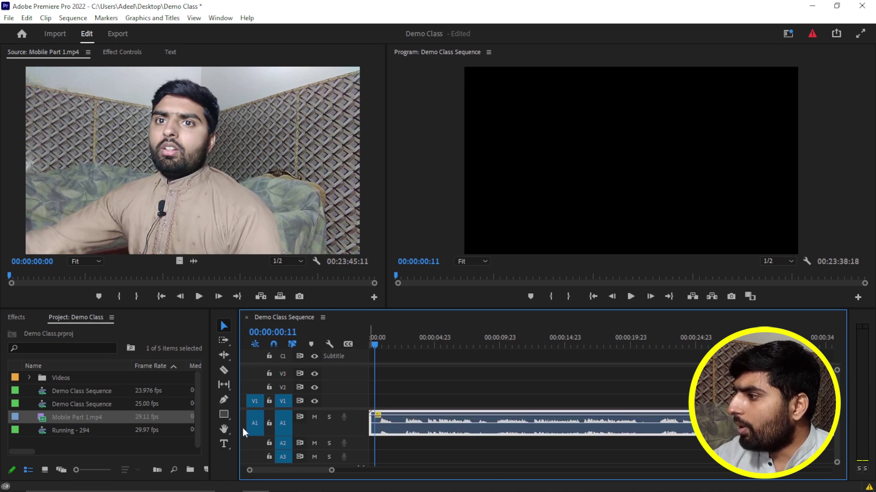
drag(239, 423, 141, 423)
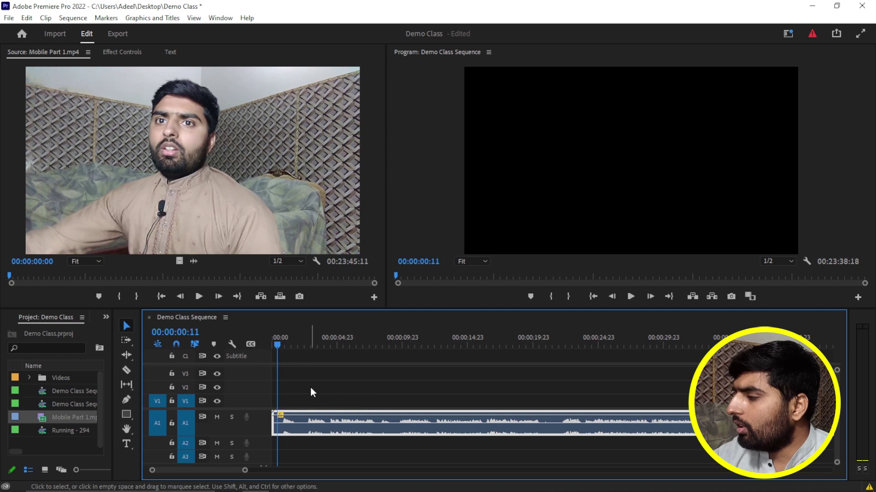
Play the sequence in short bursts to listen, stopping at 00:00:08:11
key(space)
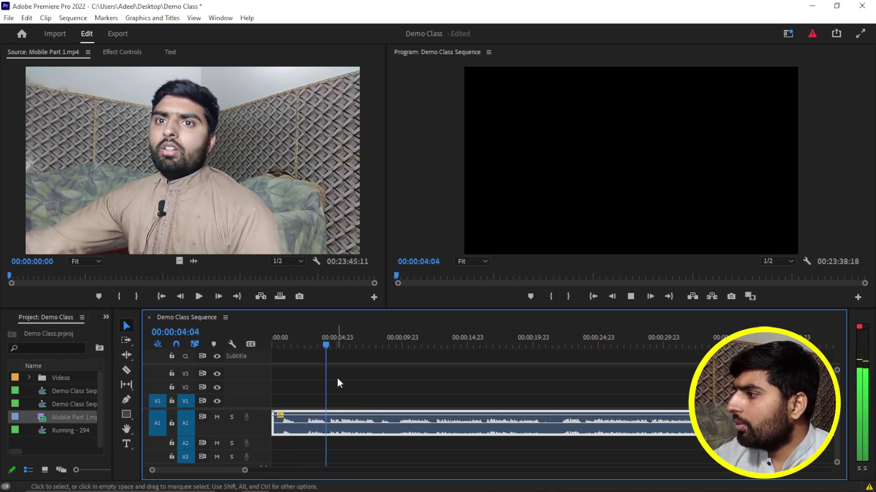
key(space)
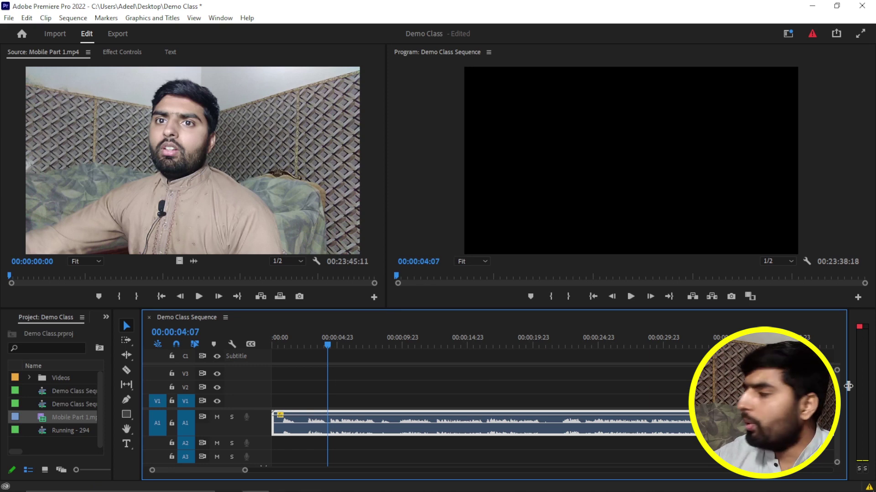
key(space)
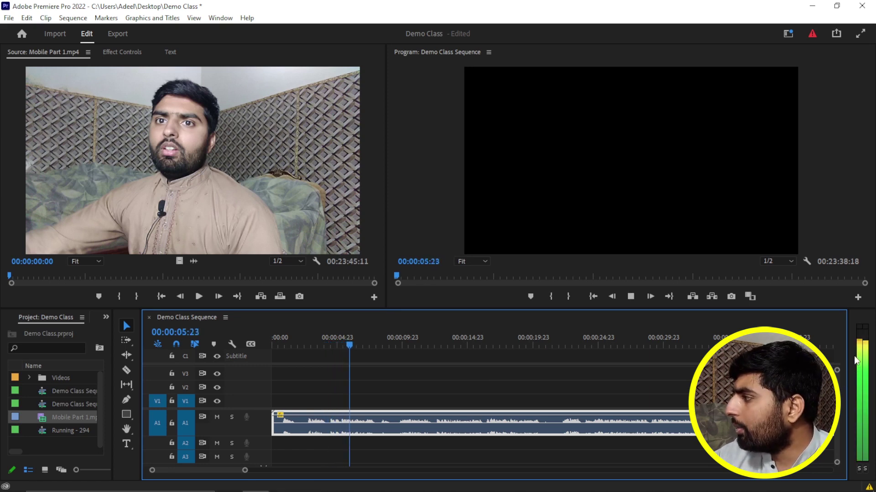
key(space)
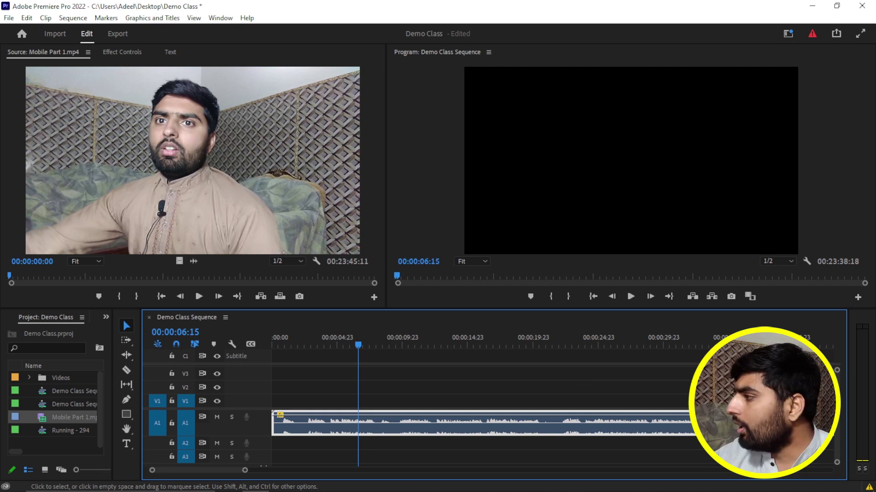
key(space)
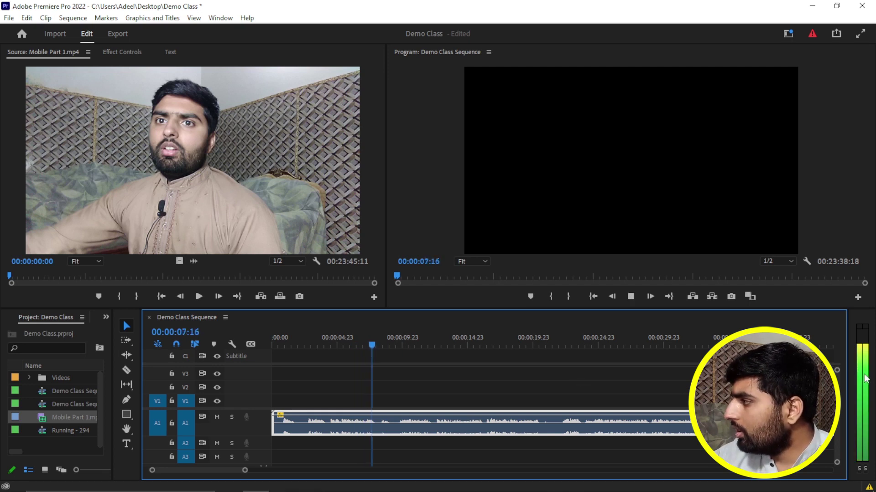
key(space)
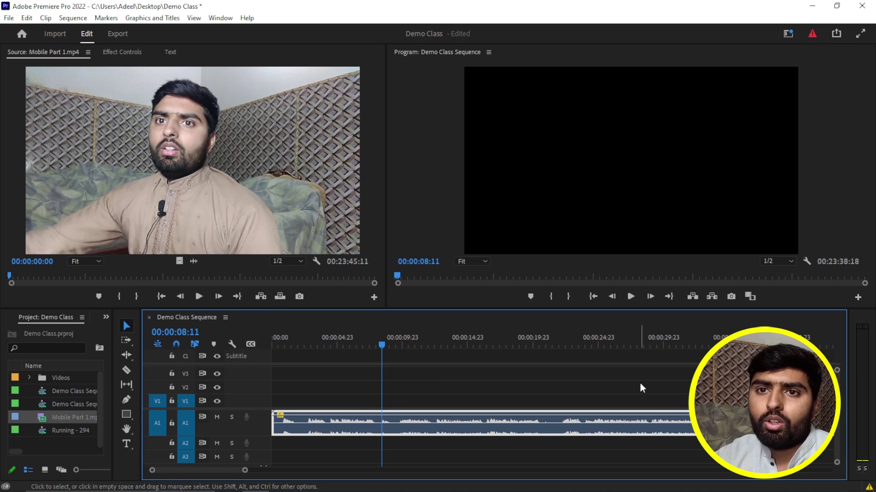
Lower the A1 clip's volume to about -19.6 dB and preview it up to 00:00:19:16
drag(464, 426, 464, 430)
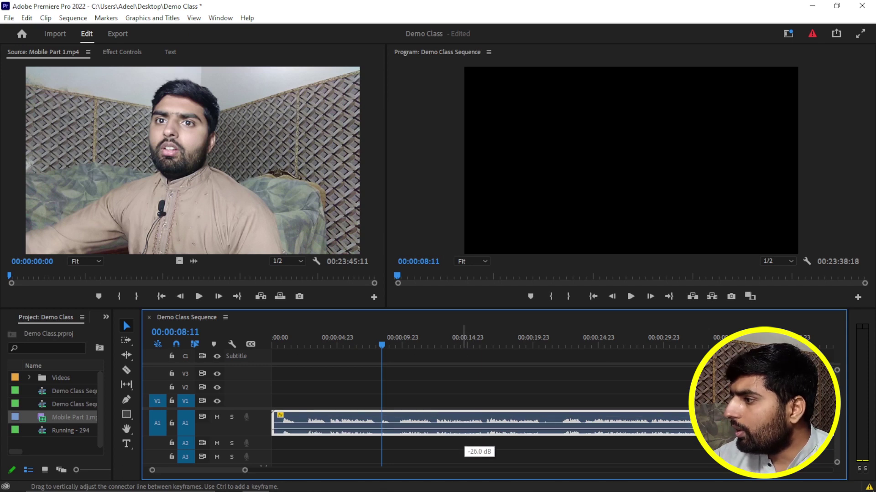
key(space)
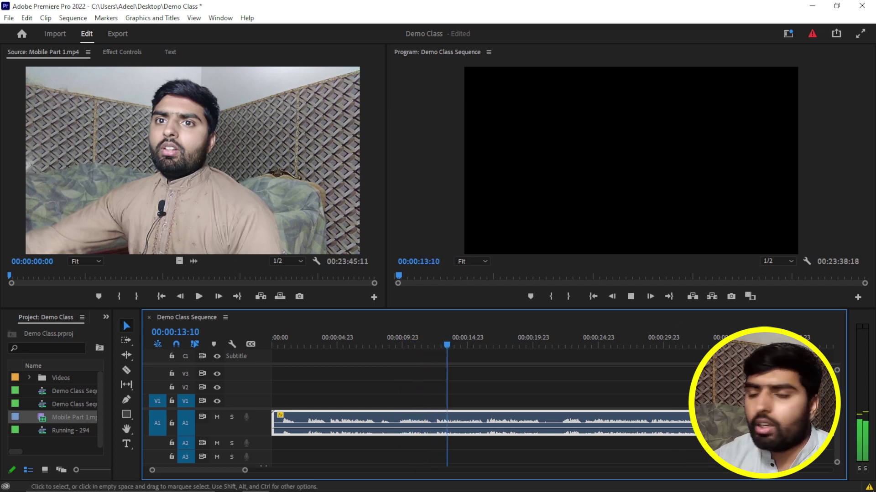
key(space)
click(587, 428)
key(space)
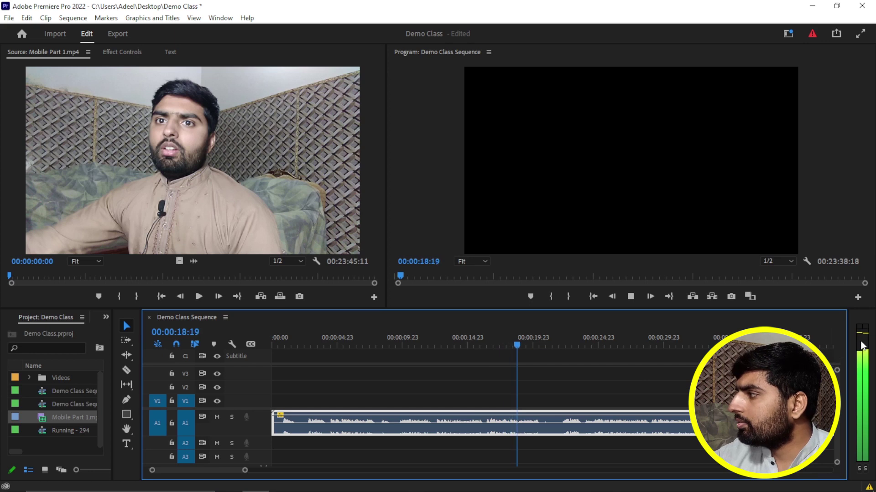
key(space)
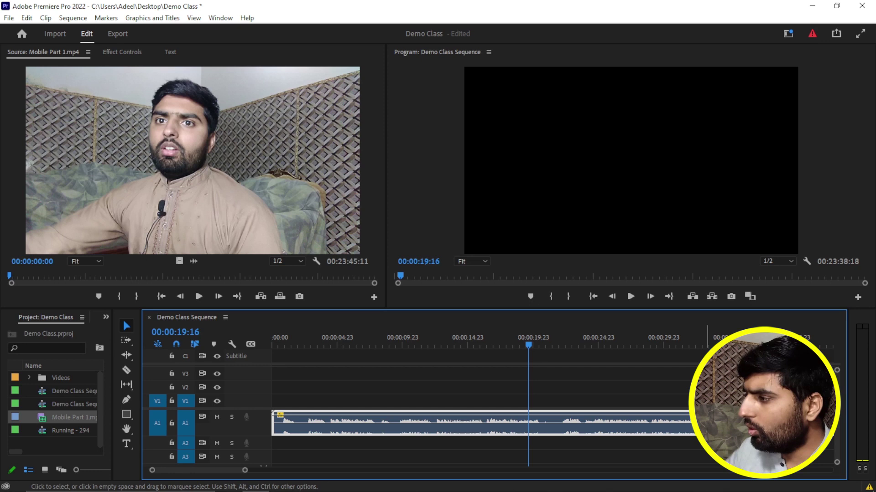
Adjust the A1 volume rubber band up and down until it sits at about 6.45 dB
drag(457, 418, 459, 413)
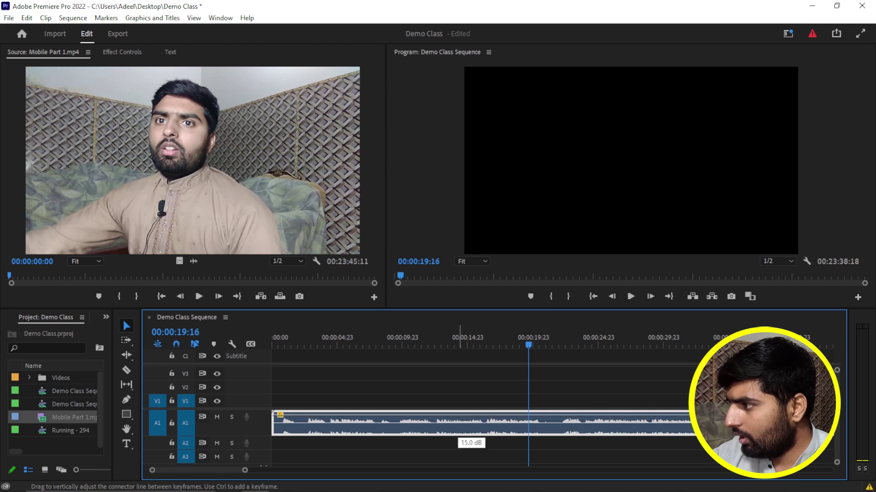
drag(459, 413, 458, 416)
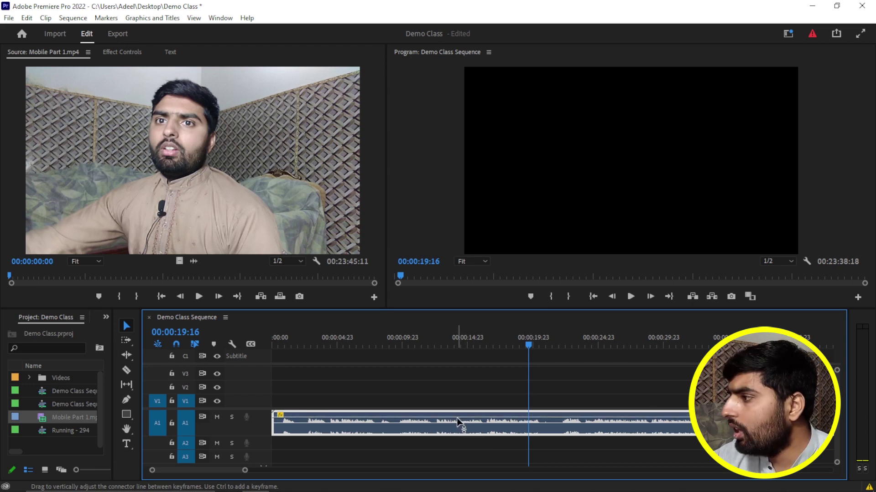
mouse_move(457, 420)
mouse_down()
mouse_move(459, 433)
mouse_move(460, 424)
mouse_up()
mouse_move(458, 422)
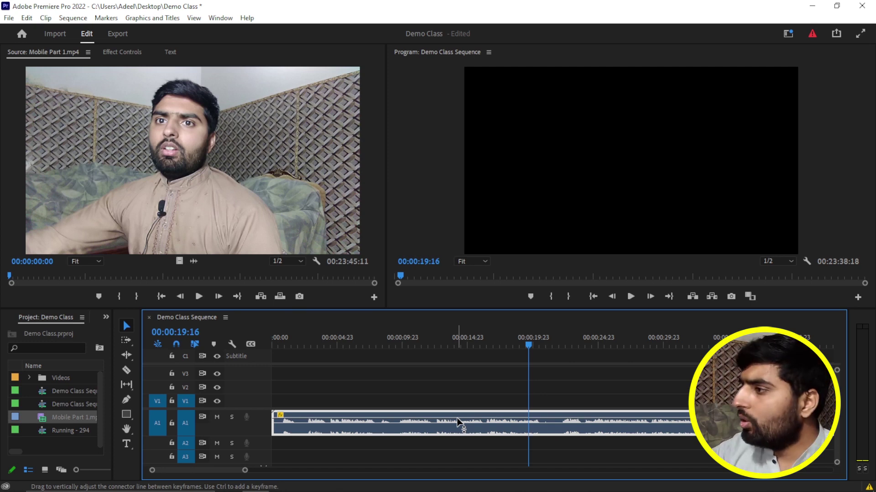
Search the Effects panel for 'den' and apply DeNoise to the A1 audio clip
click(106, 318)
click(123, 337)
click(67, 330)
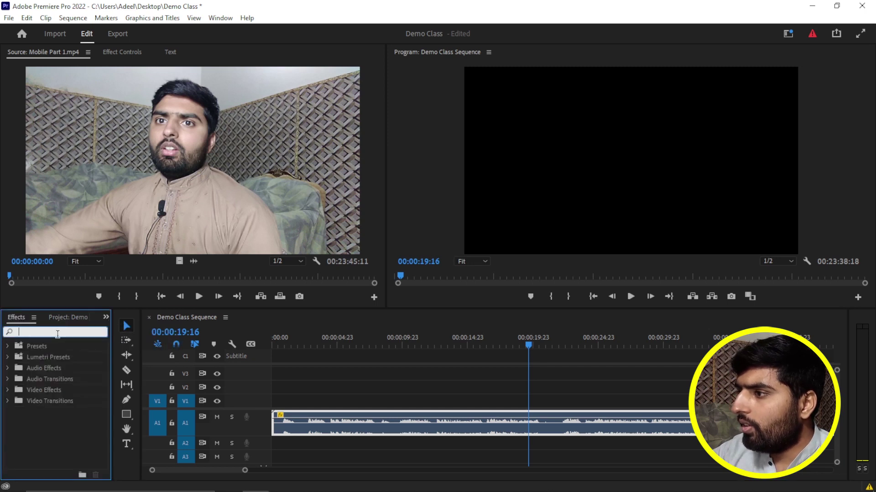
text(den)
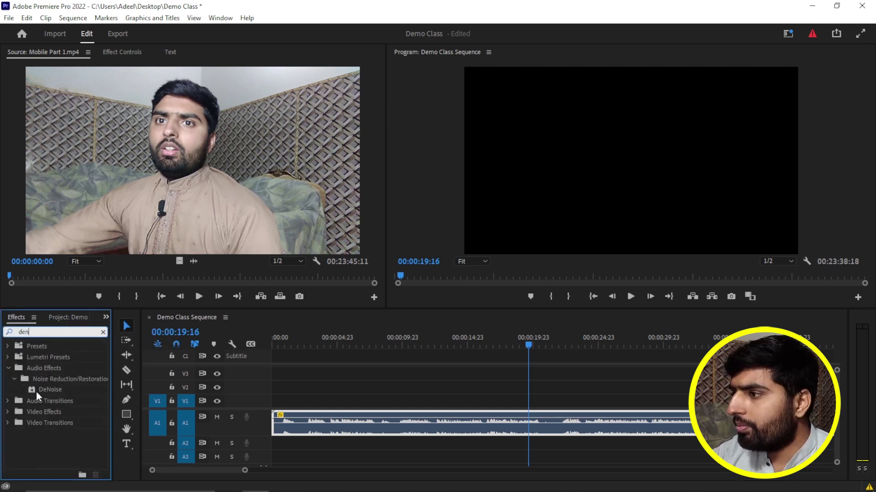
drag(36, 390, 365, 388)
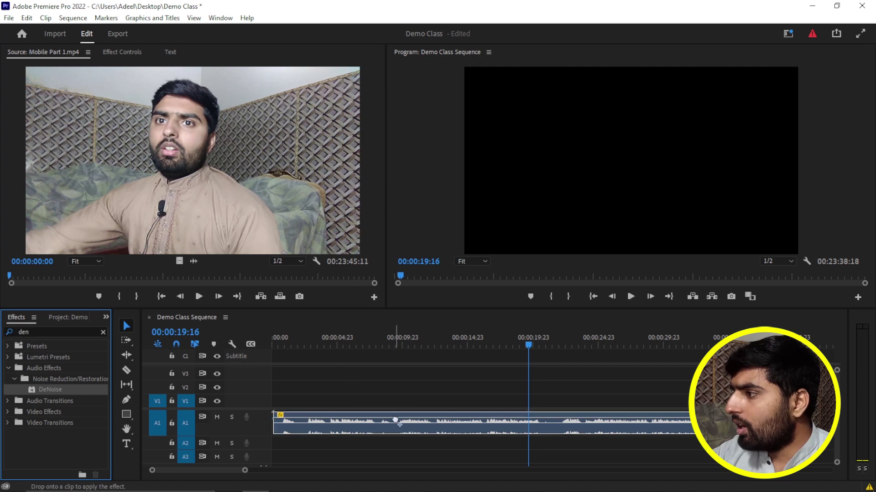
drag(364, 388, 408, 431)
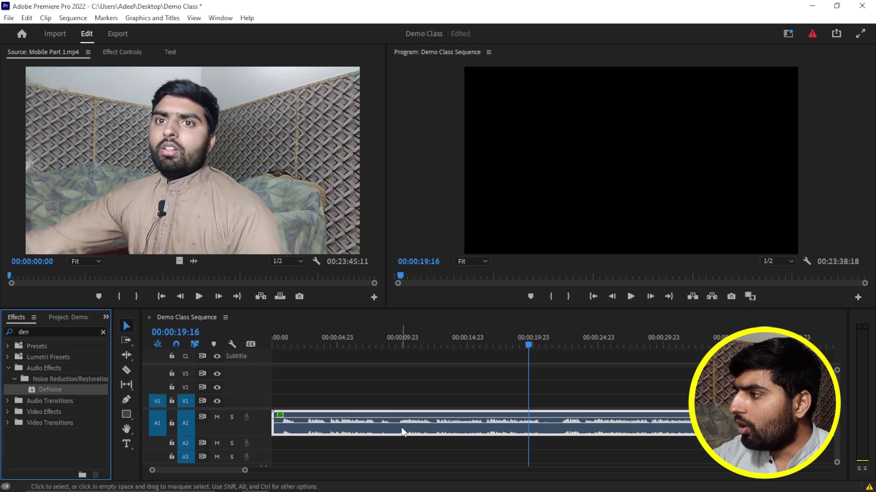
Open the DeNoise Custom Setup editor from Effect Controls, then close it
click(122, 52)
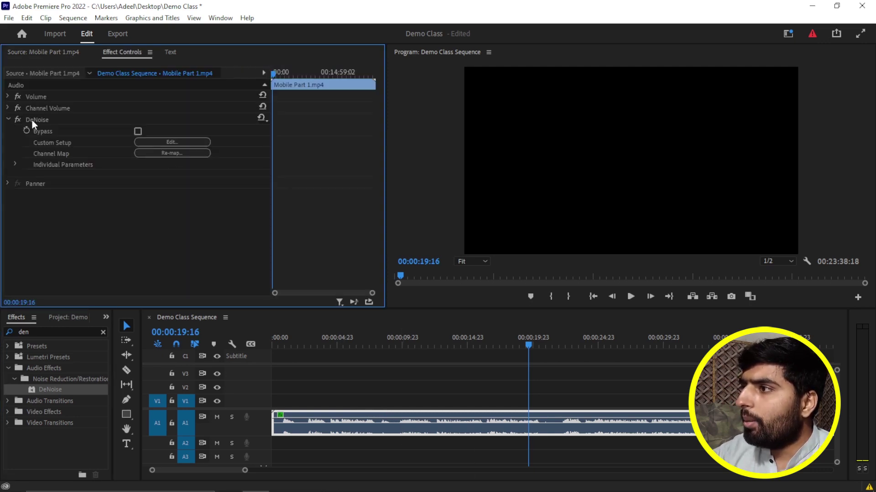
click(171, 142)
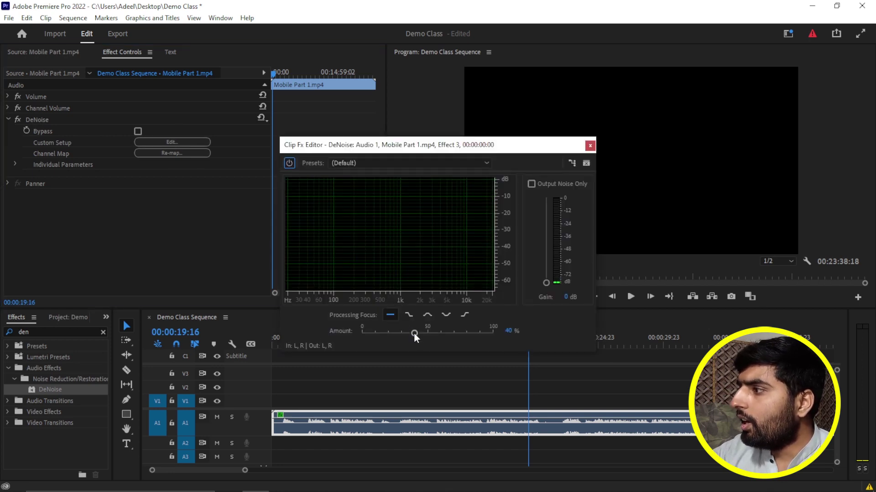
click(590, 145)
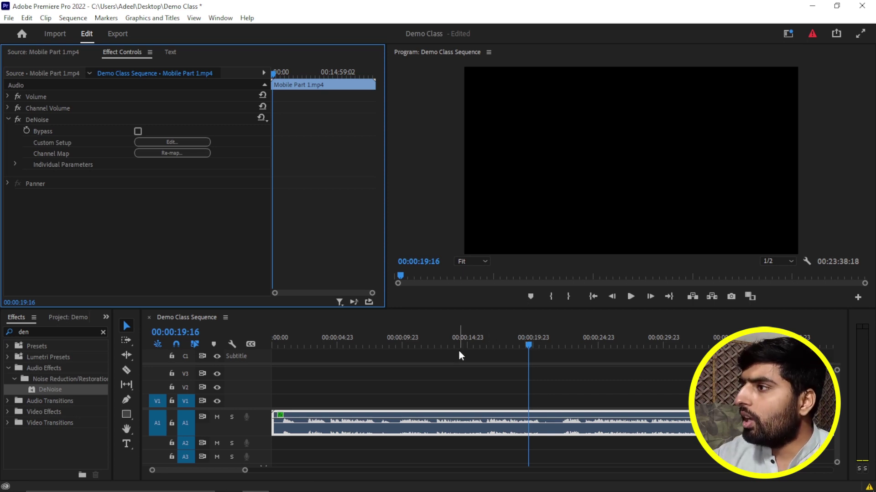
Make the timeline area taller by dragging the panel divider up
click(105, 317)
click(127, 328)
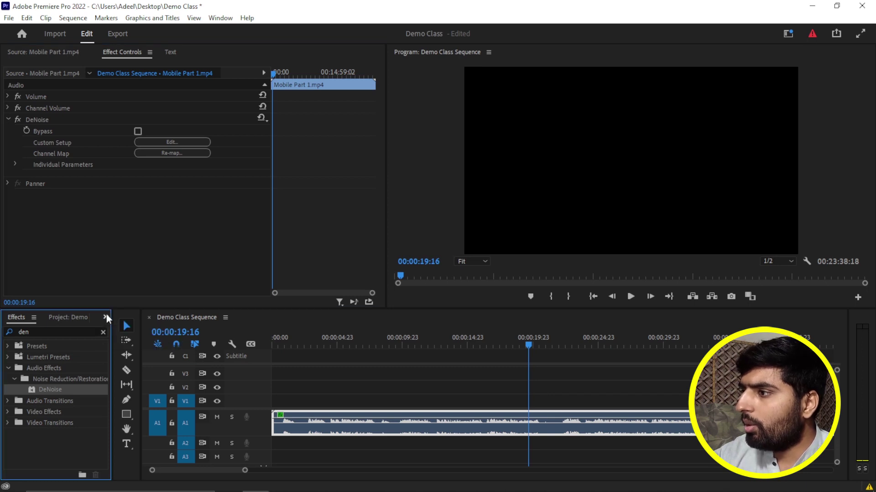
drag(142, 308, 142, 192)
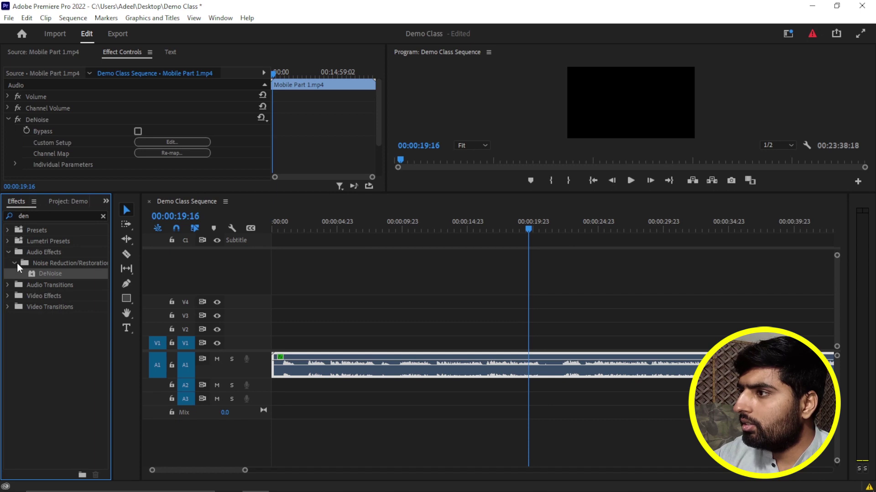
Clear the Effects search box so all effects are listed again
click(15, 264)
click(8, 253)
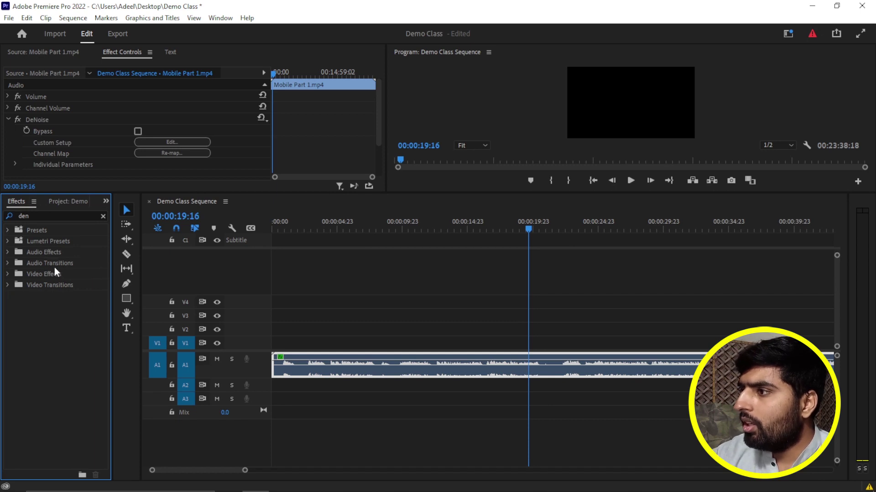
click(8, 252)
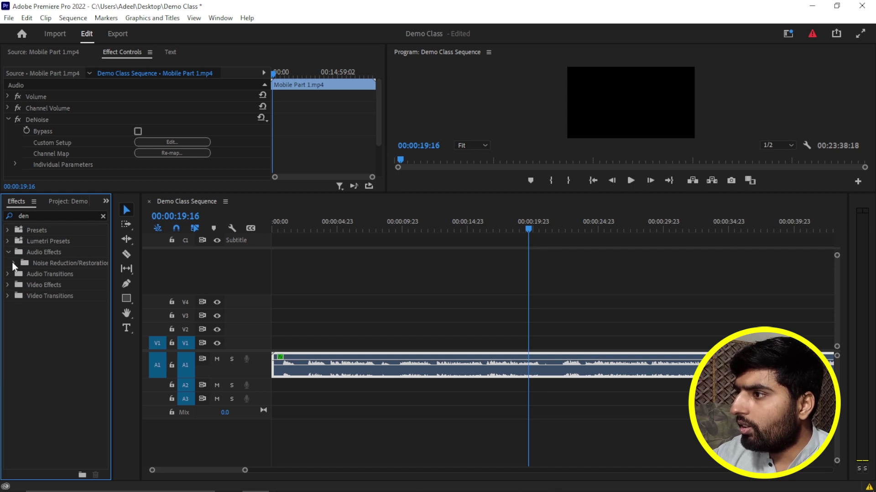
click(13, 264)
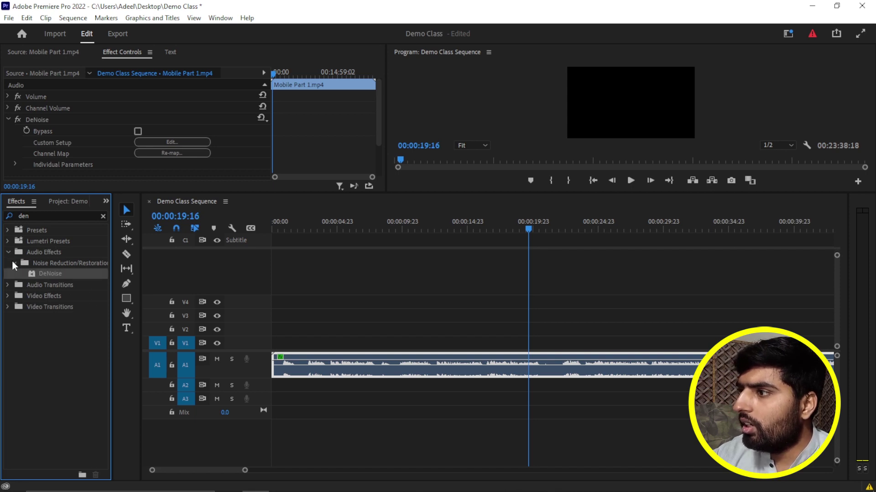
click(38, 214)
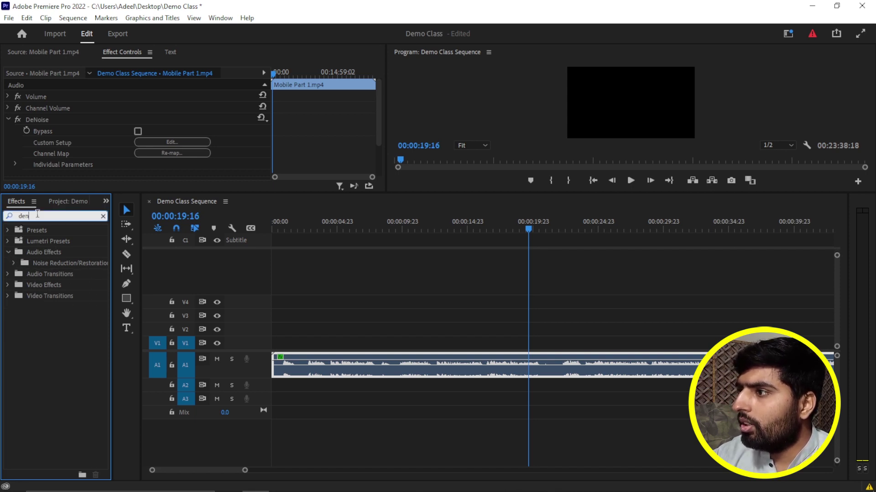
key(BackSpace)
key(BackSpace)
key(BackSpace)
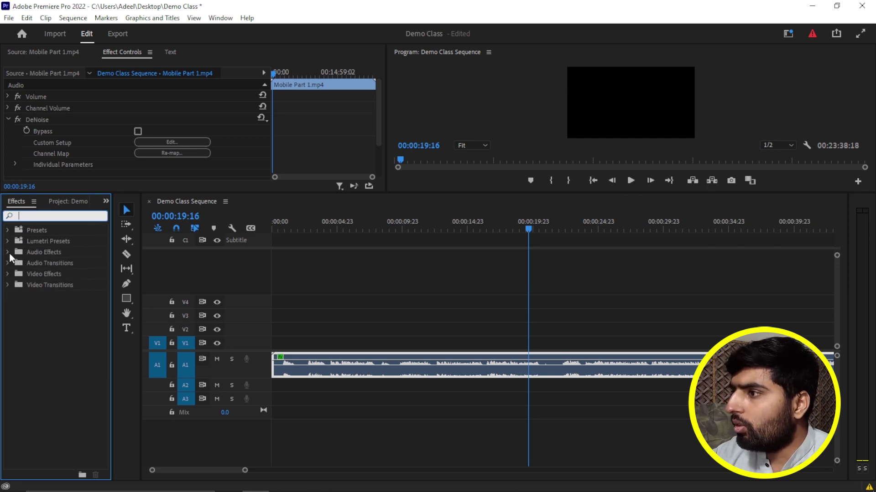
Browse the Audio Effects Filter and EQ and Noise Reduction/Restoration folders, then show the Demo Class bin
click(8, 253)
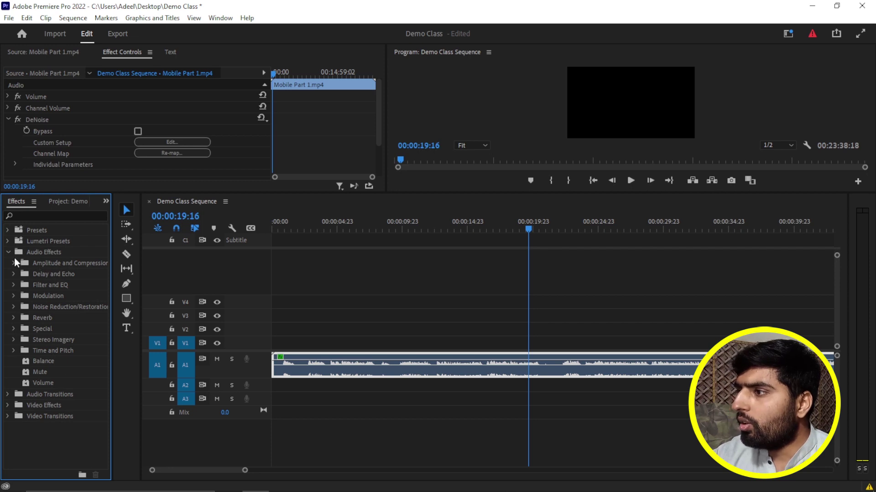
click(51, 285)
click(15, 284)
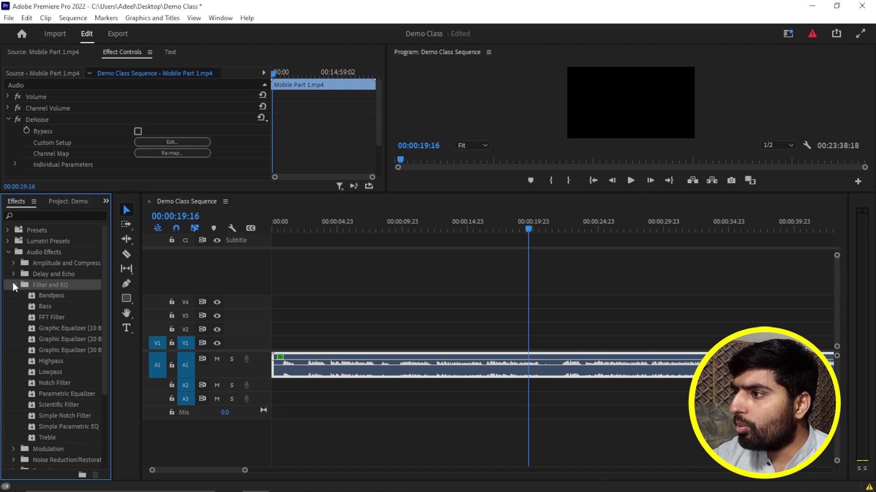
click(15, 285)
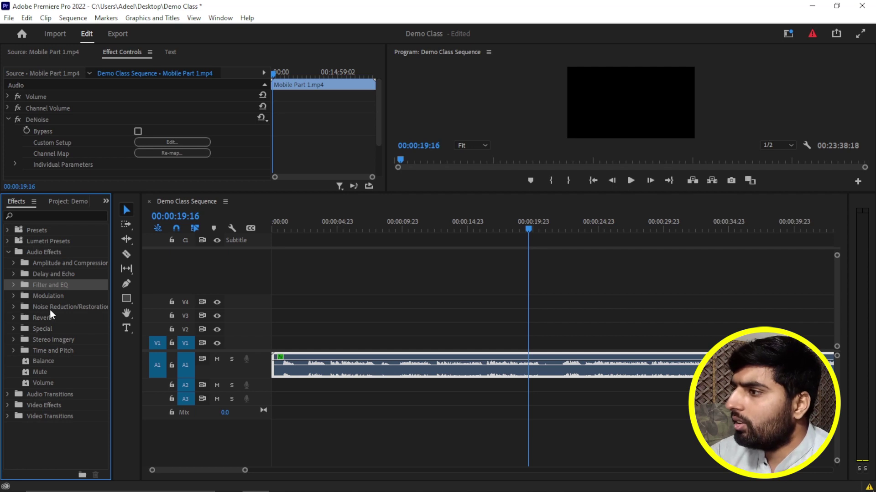
click(14, 307)
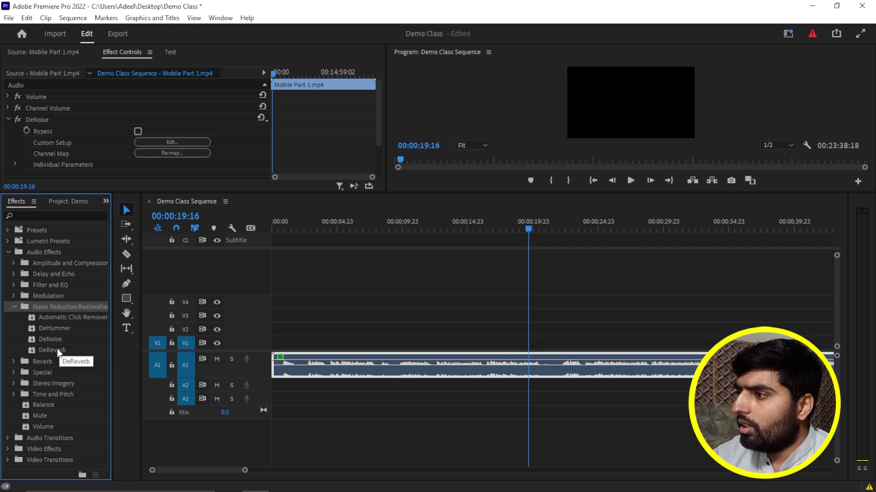
click(14, 307)
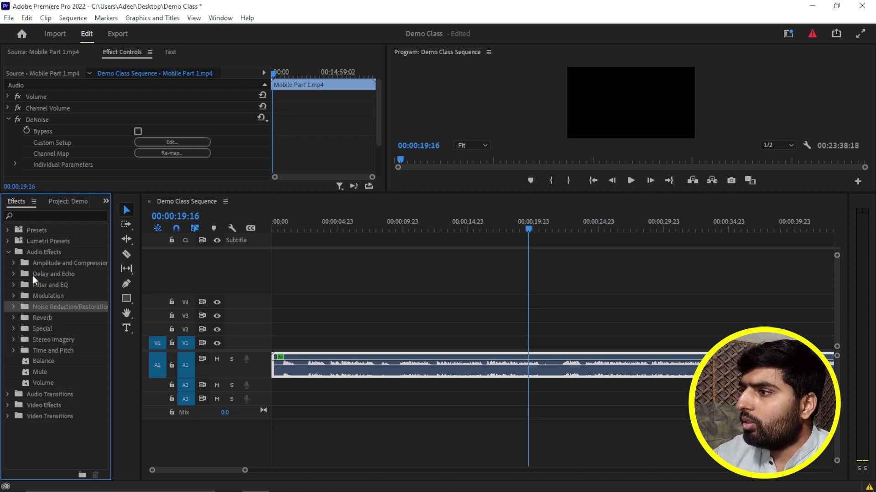
click(8, 253)
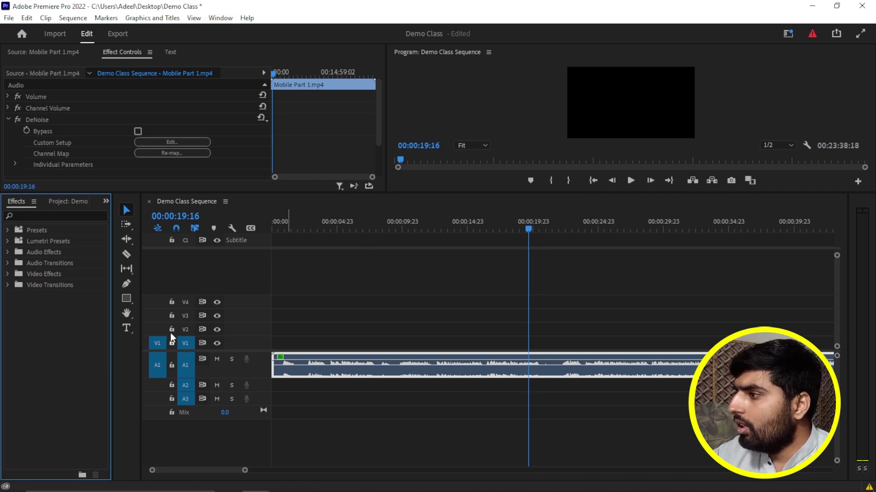
click(76, 202)
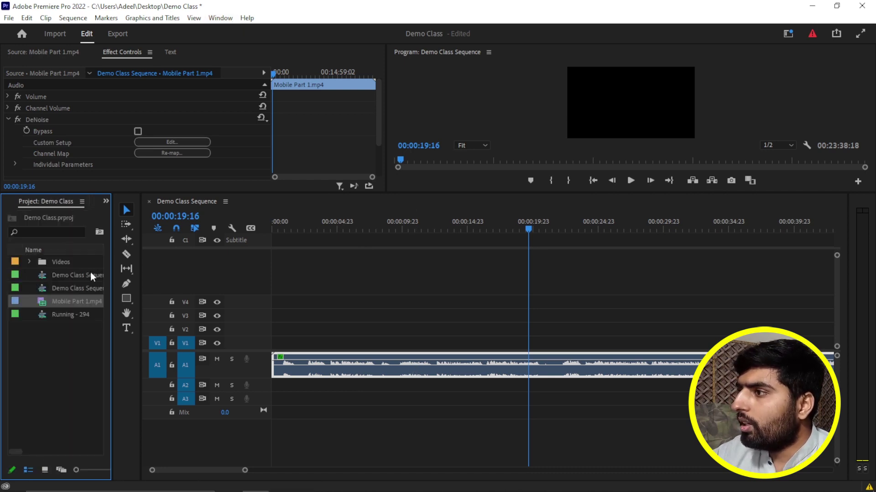
Mark Mobile Part 1.mp4 from 00:01:18:21 to 00:05:10:18 and place only its video on V1
double_click(46, 302)
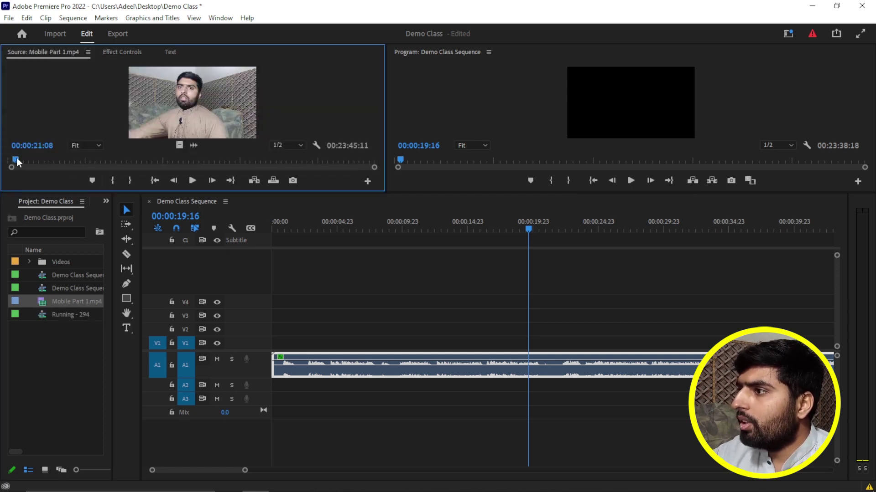
drag(10, 160, 28, 160)
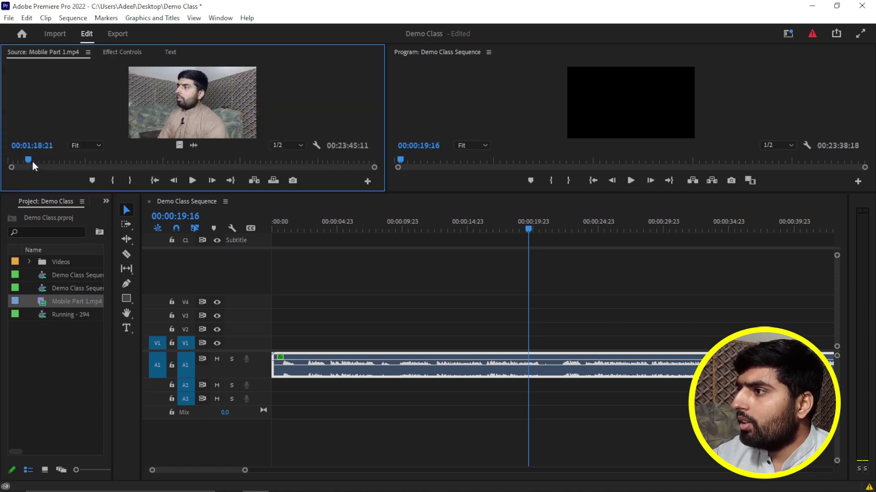
click(114, 180)
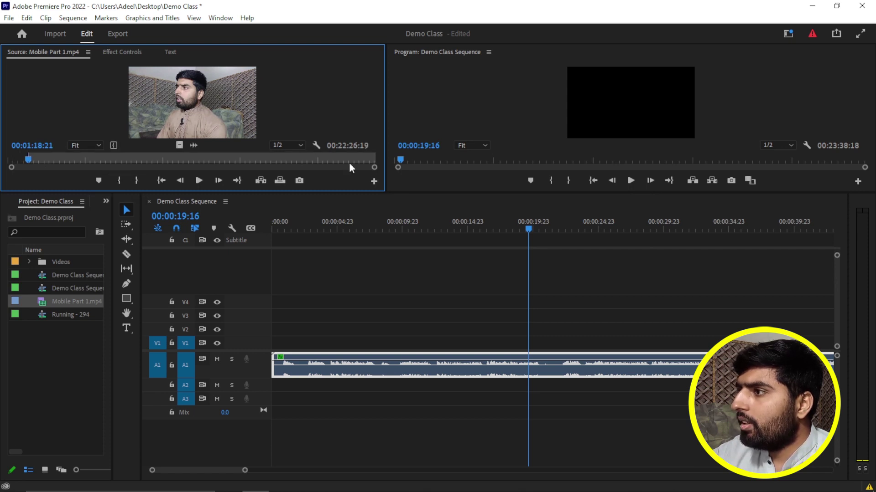
drag(29, 160, 88, 160)
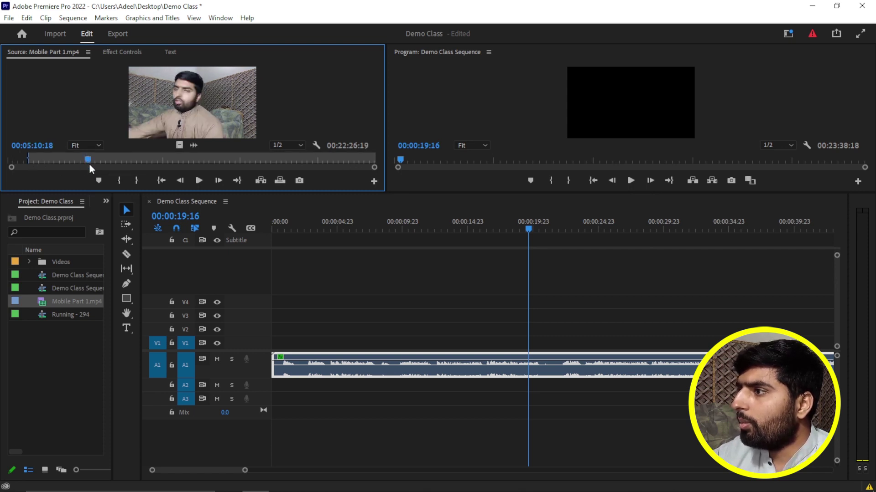
click(138, 181)
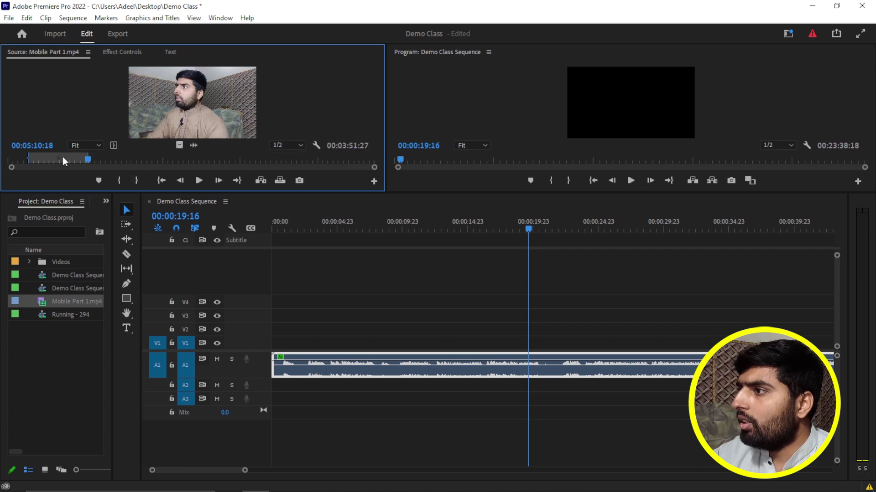
drag(179, 146, 284, 337)
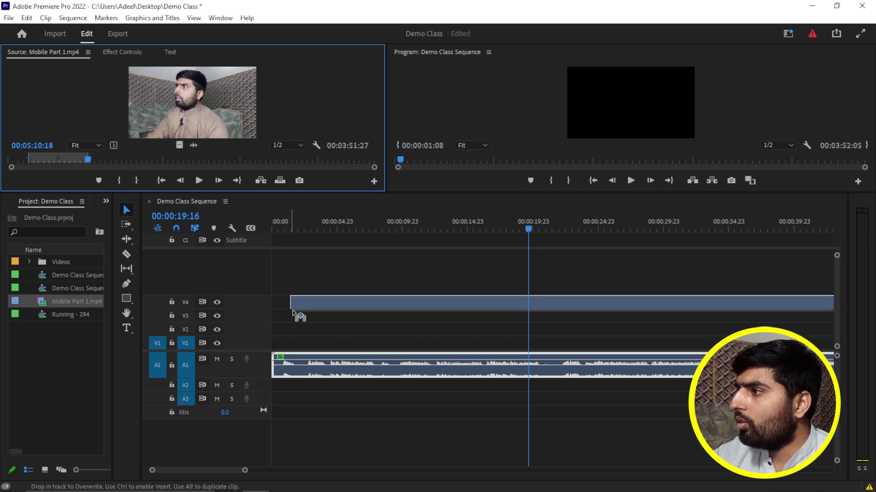
drag(283, 338, 276, 341)
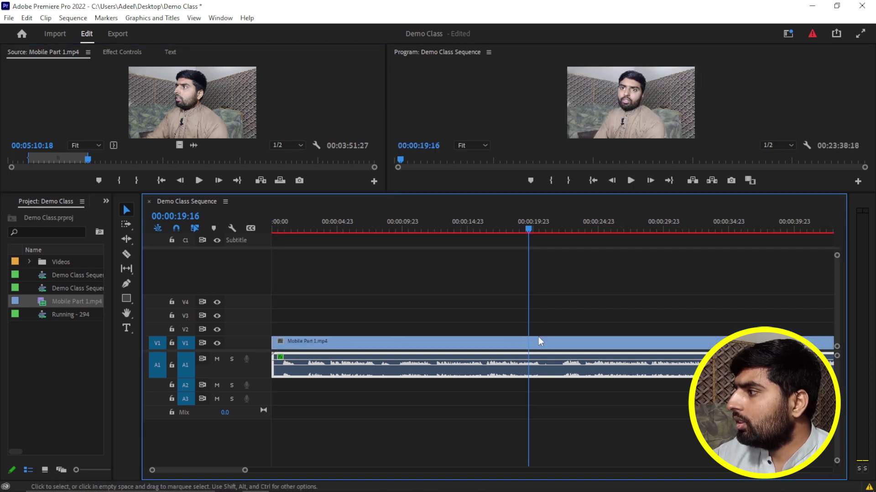
Preview the sequence briefly and zoom the timeline out to see it whole
key(l)
key(l)
key(l)
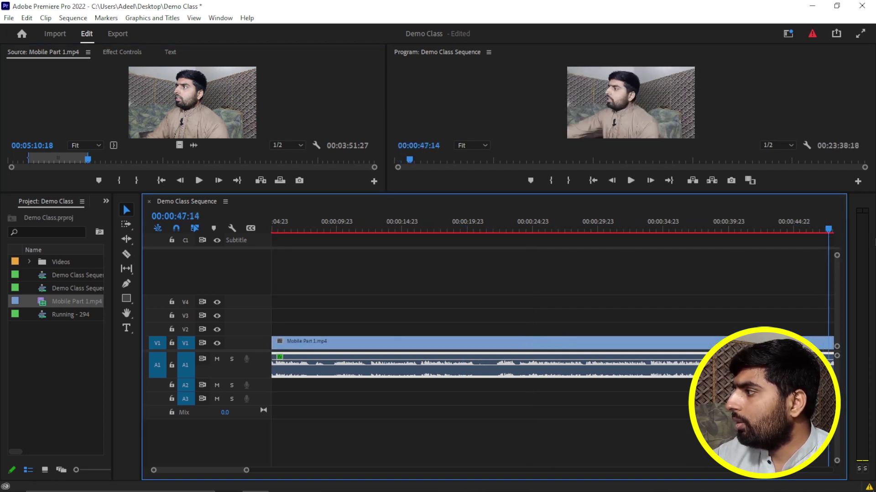
click(522, 301)
key(minus)
key(minus)
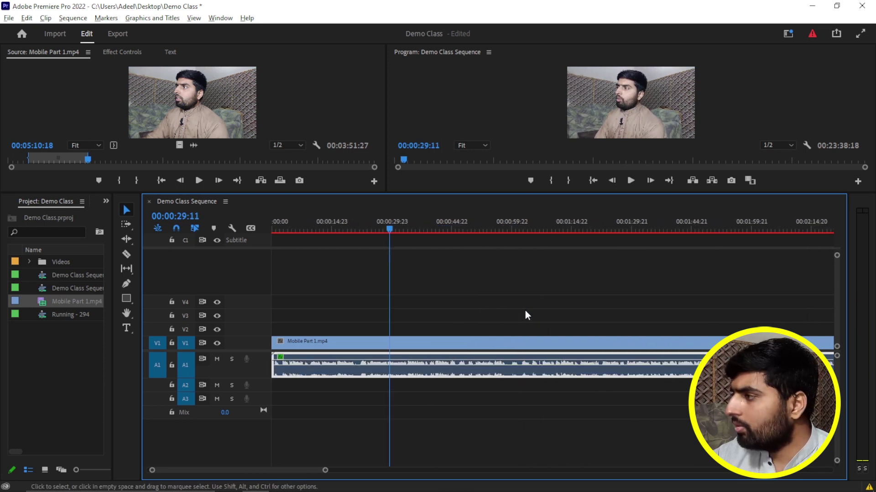
key(minus)
key(minus)
key(minus)
key(minus)
key(minus)
key(minus)
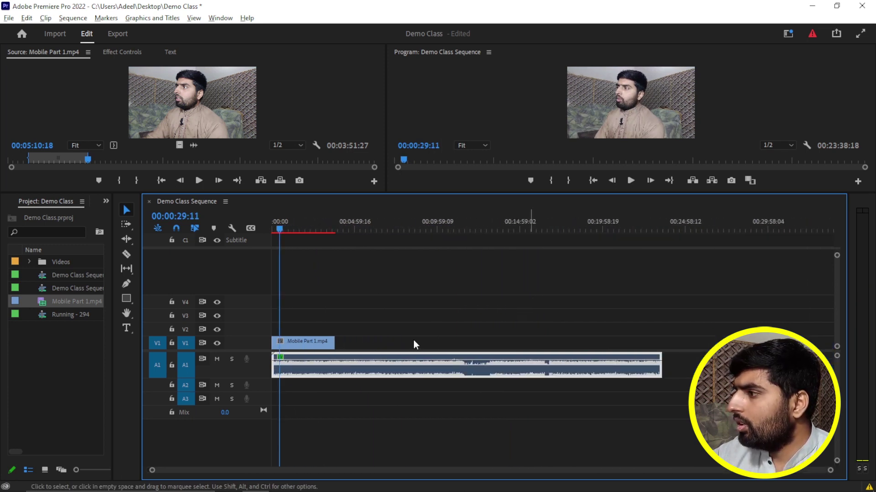
Lengthen the V1 video clip and trim the A1 audio to end at 00:05:43:04
click(301, 353)
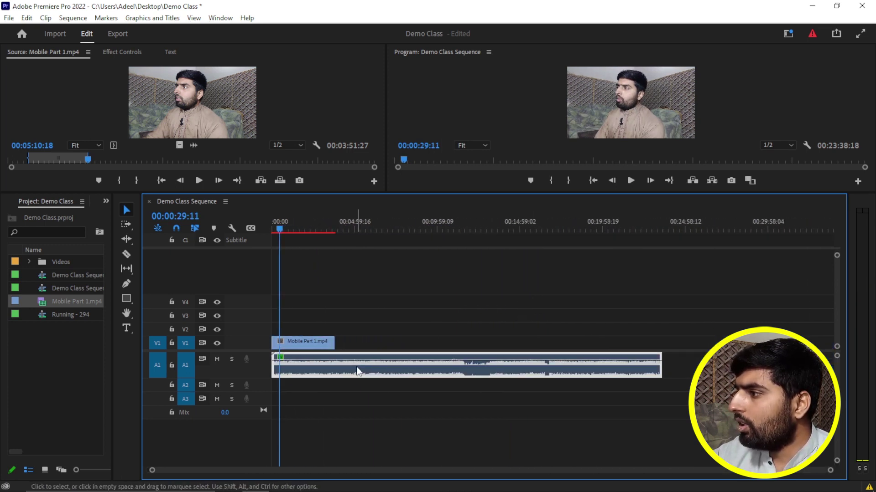
drag(335, 342, 489, 342)
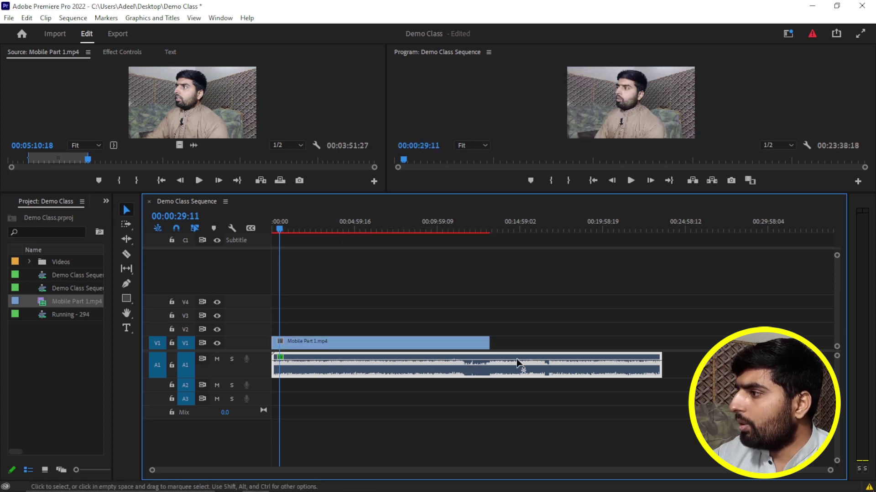
drag(660, 365, 365, 376)
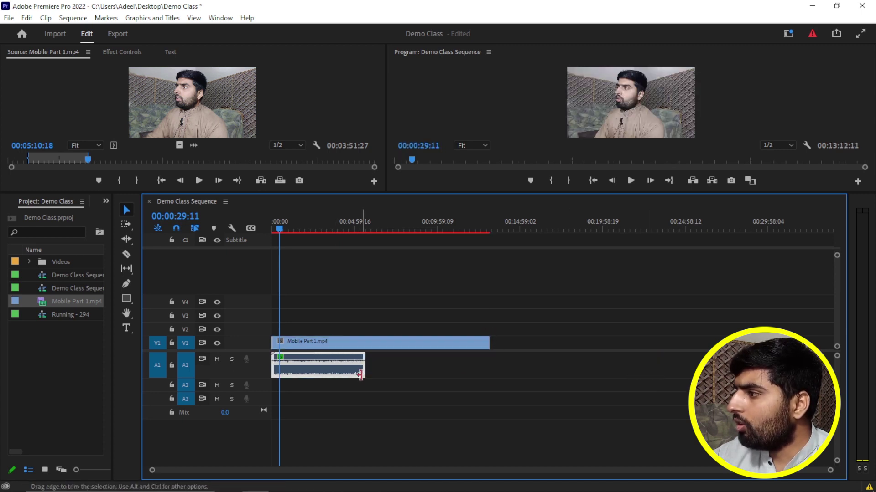
click(392, 343)
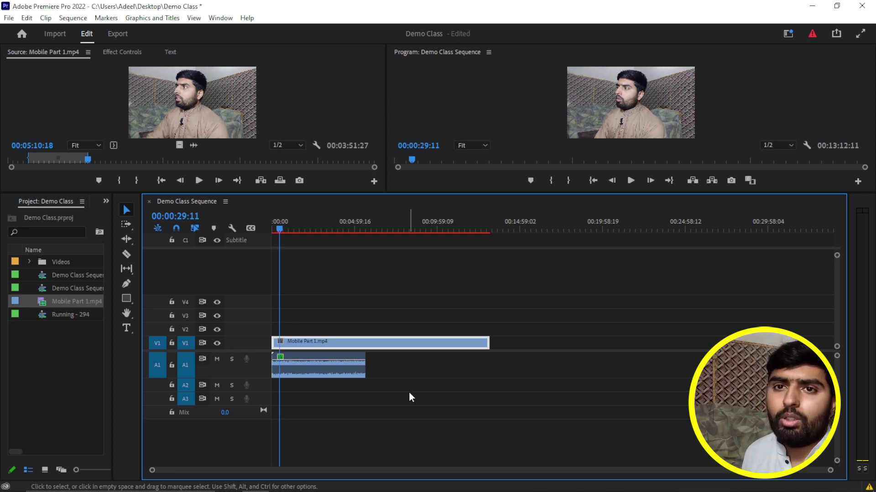
click(327, 367)
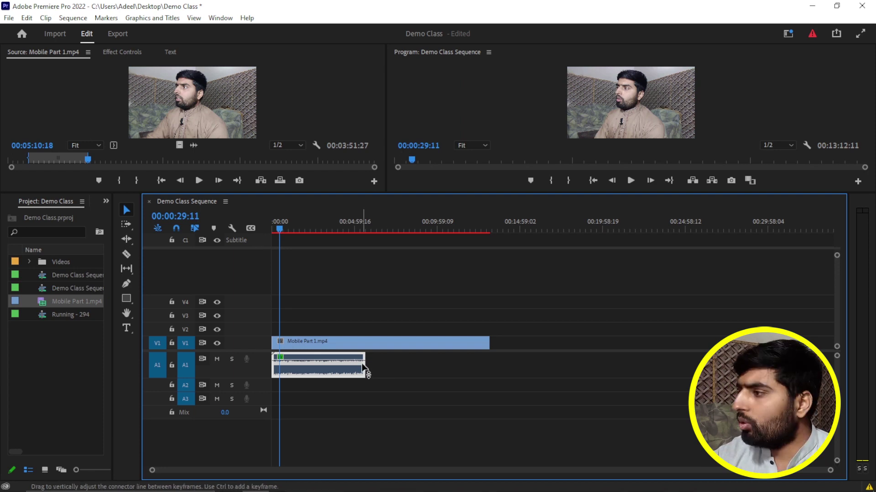
drag(374, 365, 367, 364)
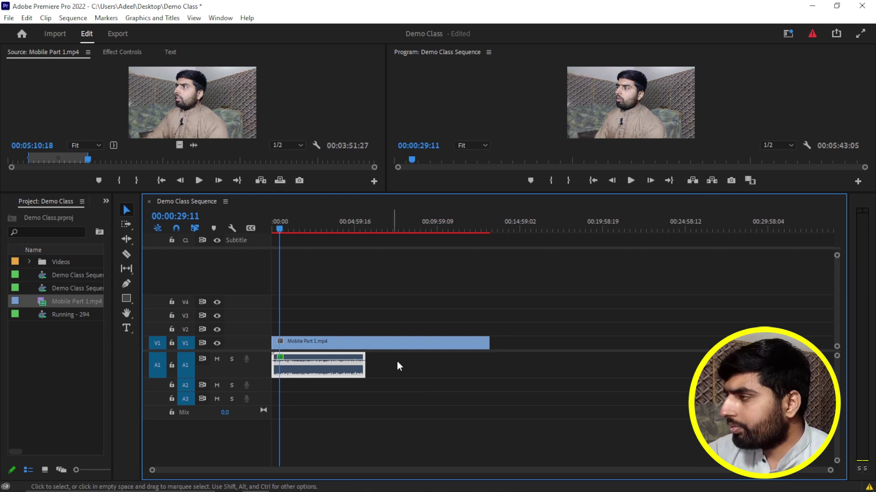
click(223, 20)
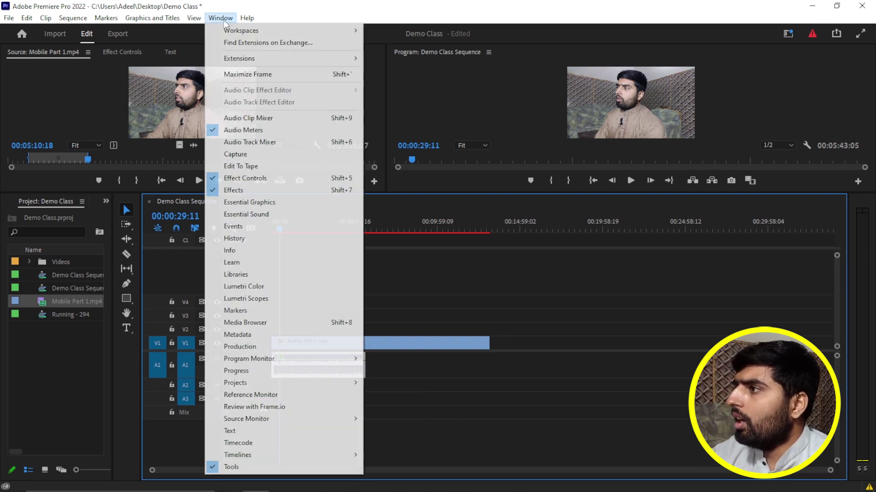
In Essential Sound, tag the A1 audio as Music and enable Duration using the Stretch method
click(263, 222)
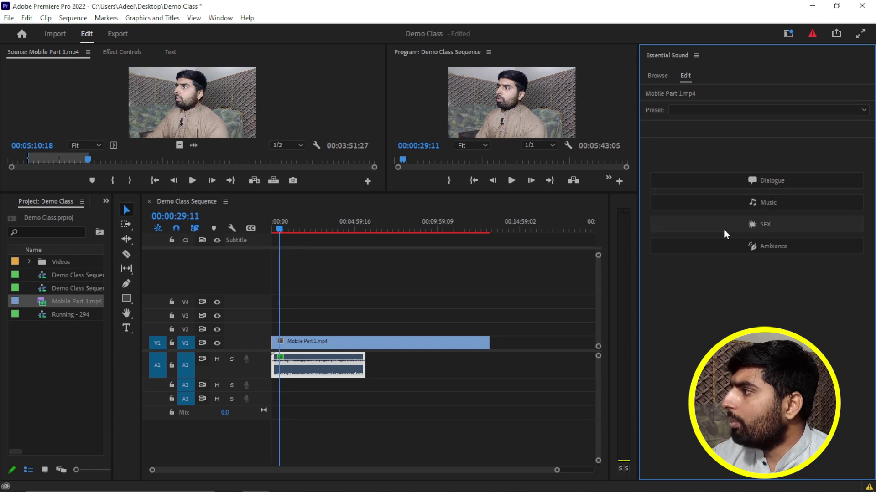
click(766, 204)
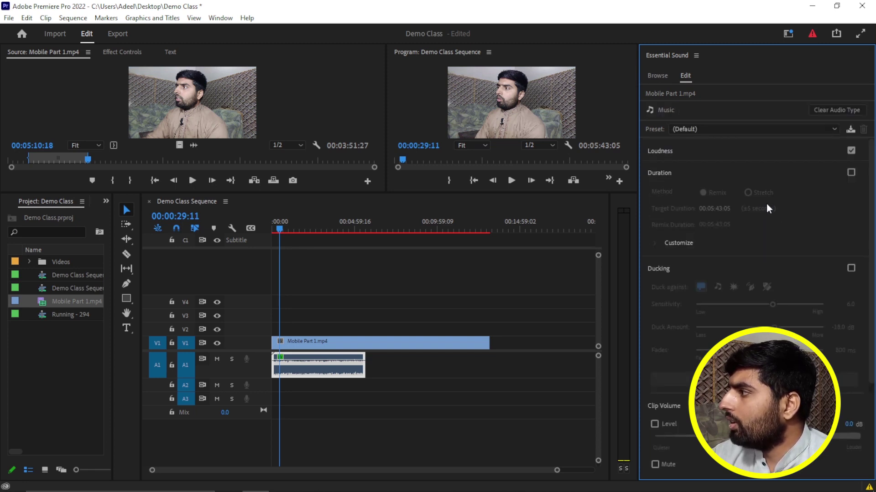
click(330, 374)
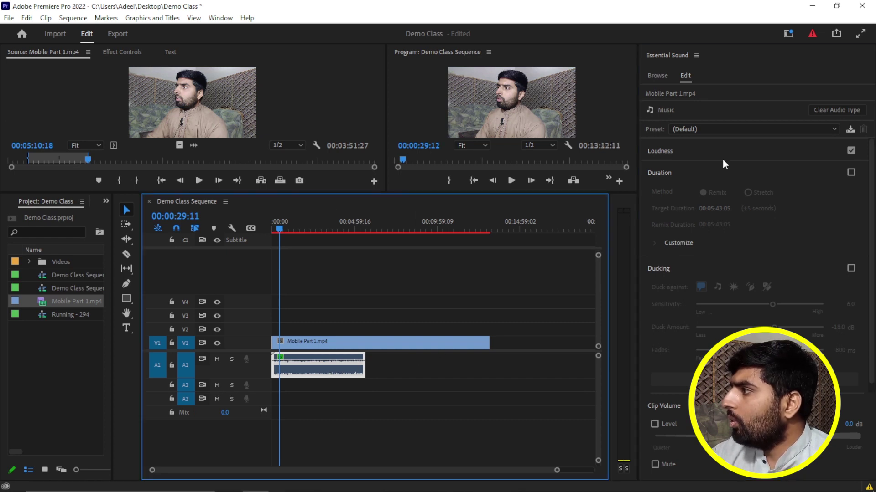
click(666, 173)
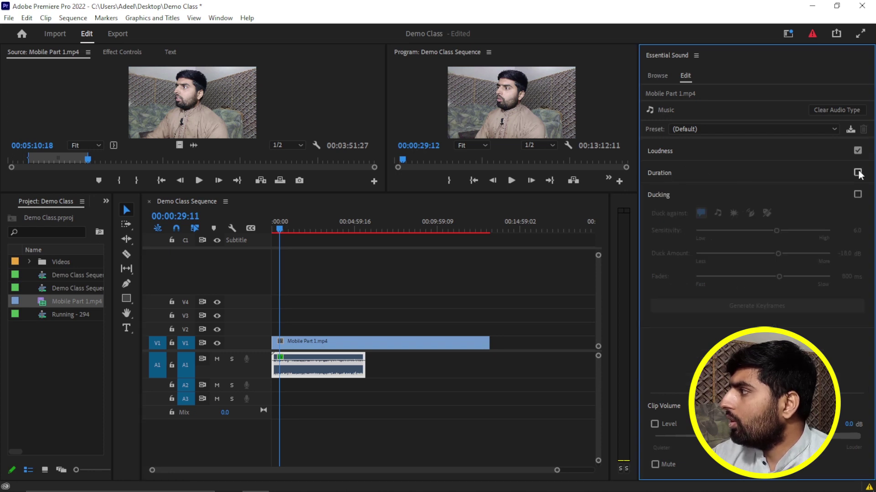
click(858, 173)
click(685, 174)
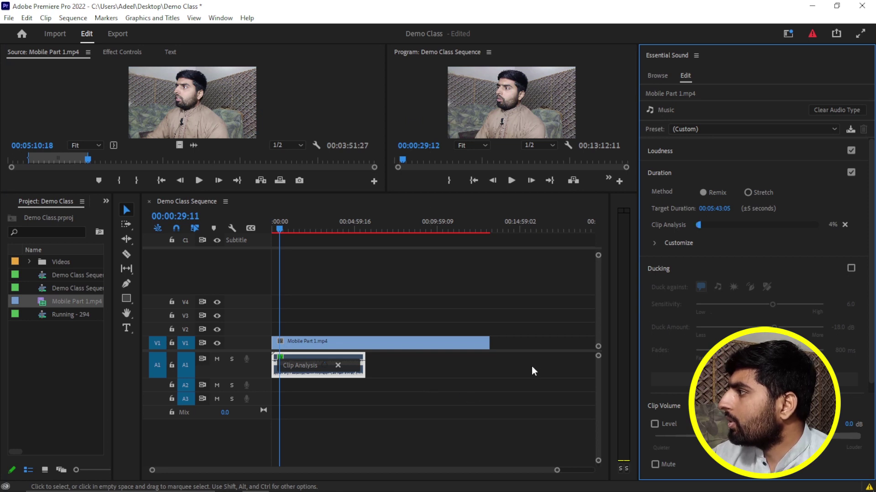
click(845, 224)
click(748, 192)
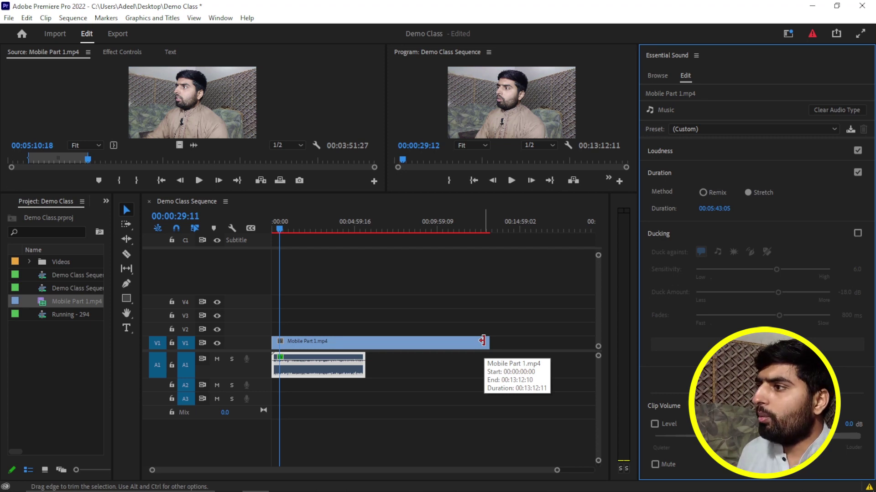
click(126, 241)
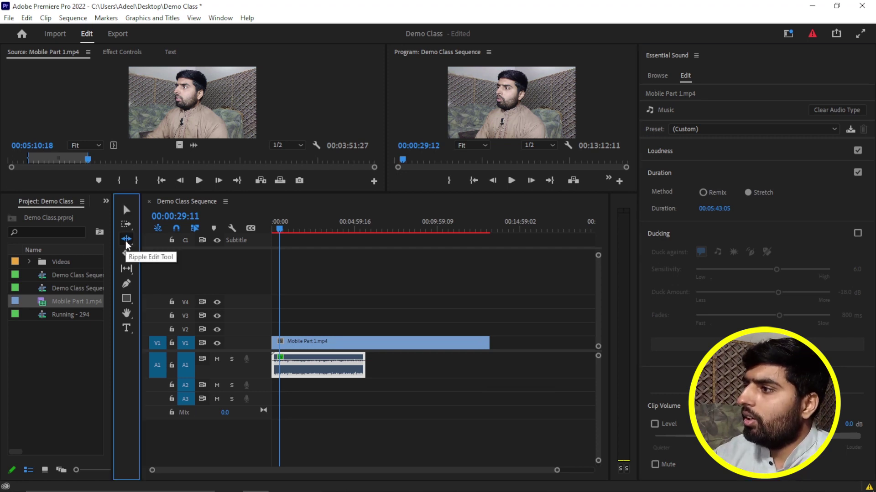
Return to the Selection tool and move the playhead to 00:02:44:17
click(127, 239)
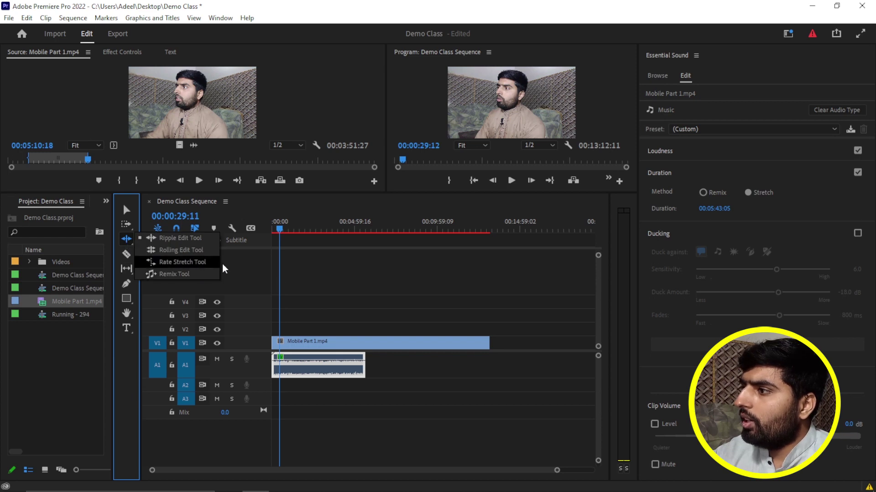
key(v)
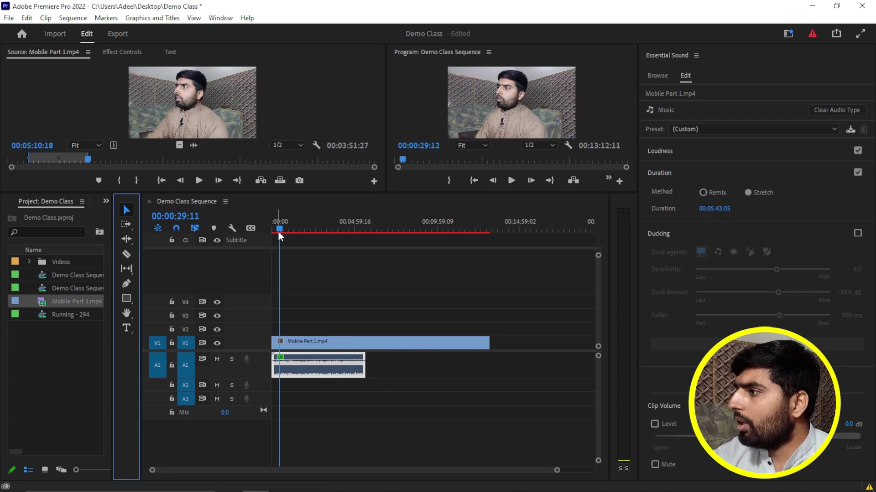
click(279, 232)
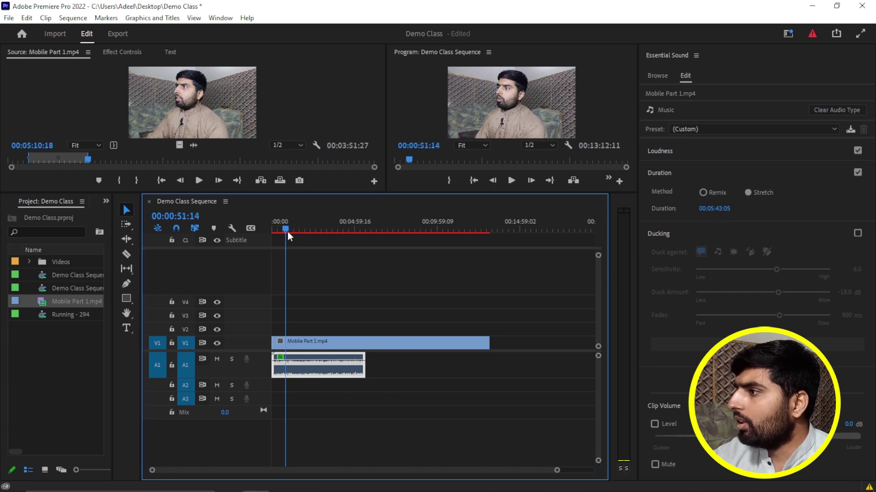
drag(280, 231, 317, 231)
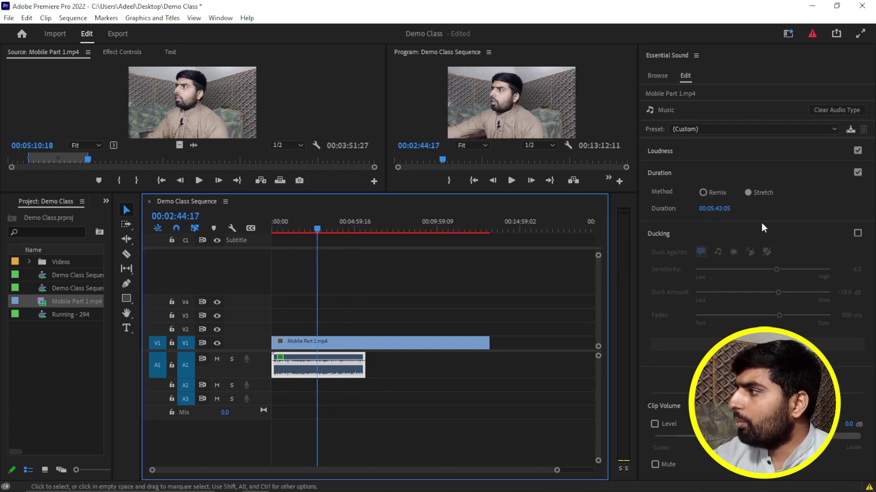
Stretch the music Duration to 00:08:25:20 and start rendering the required files
click(724, 211)
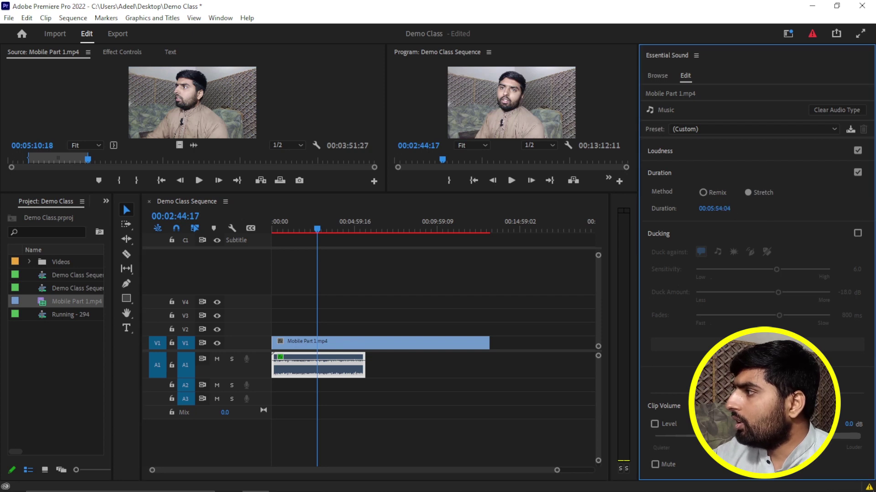
drag(715, 208, 721, 208)
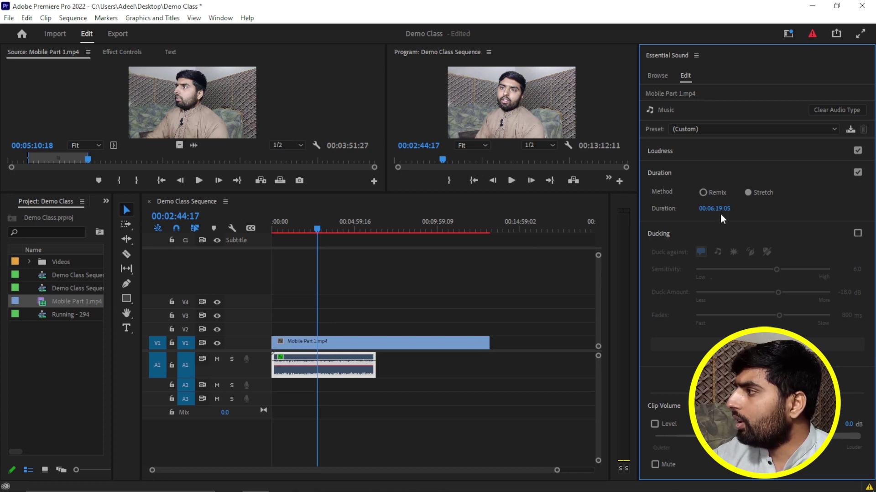
drag(714, 208, 734, 208)
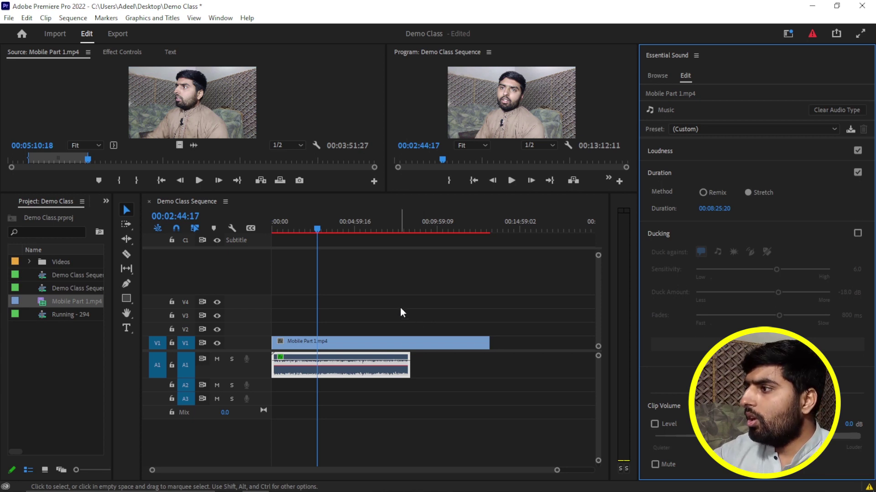
key(space)
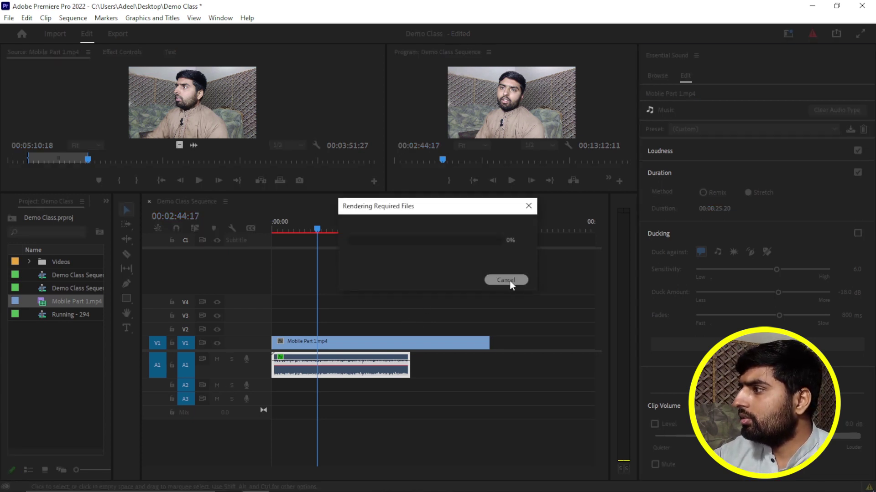
Cancel the required-files render twice, reselect the A1 audio clip and collapse its Duration settings
click(509, 281)
click(403, 331)
key(space)
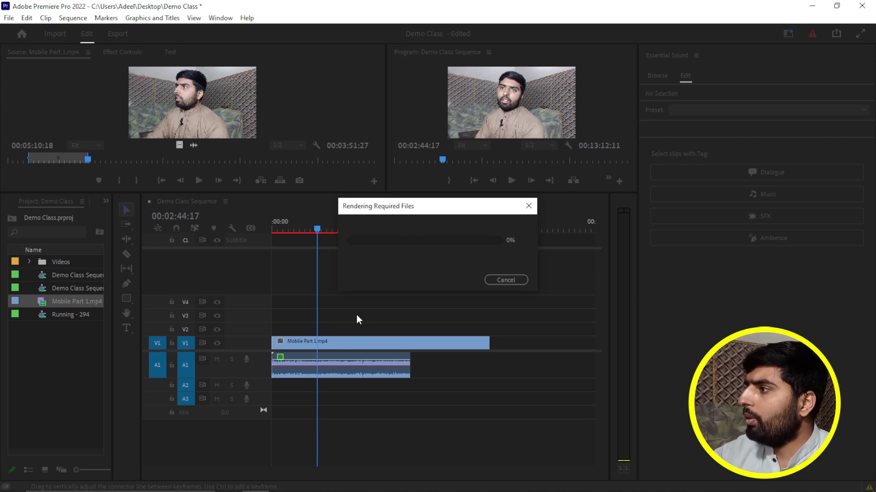
click(506, 280)
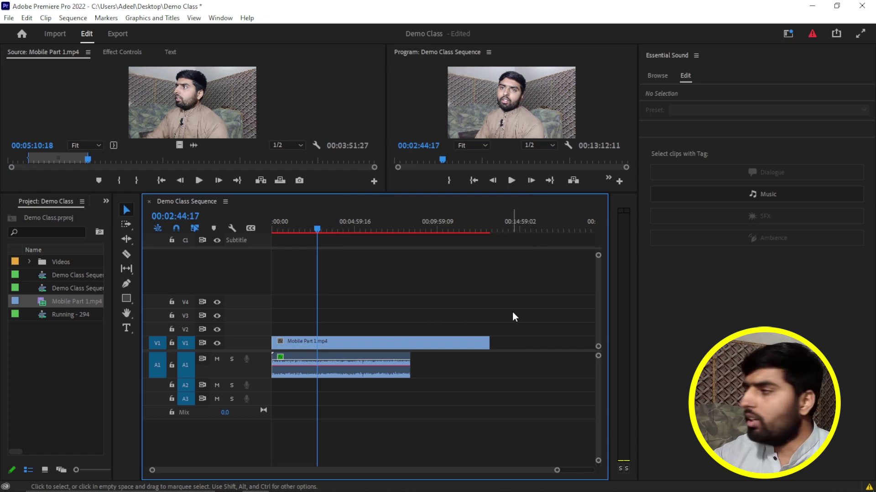
click(360, 376)
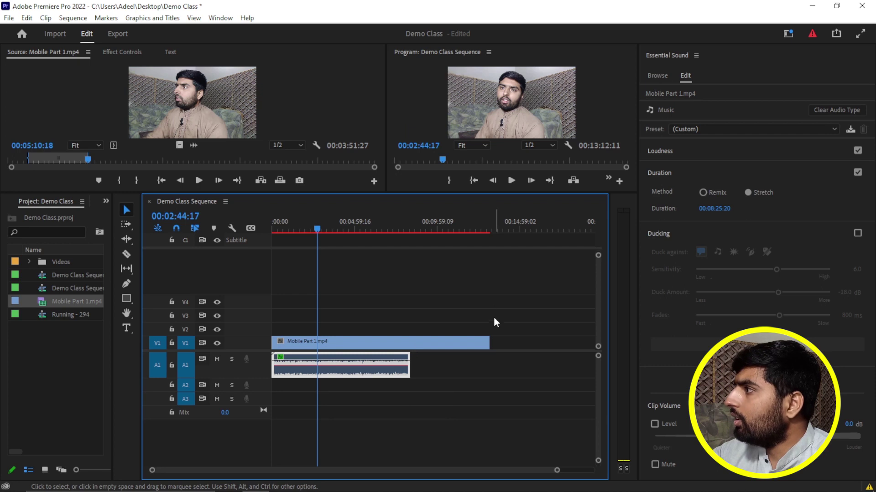
click(672, 174)
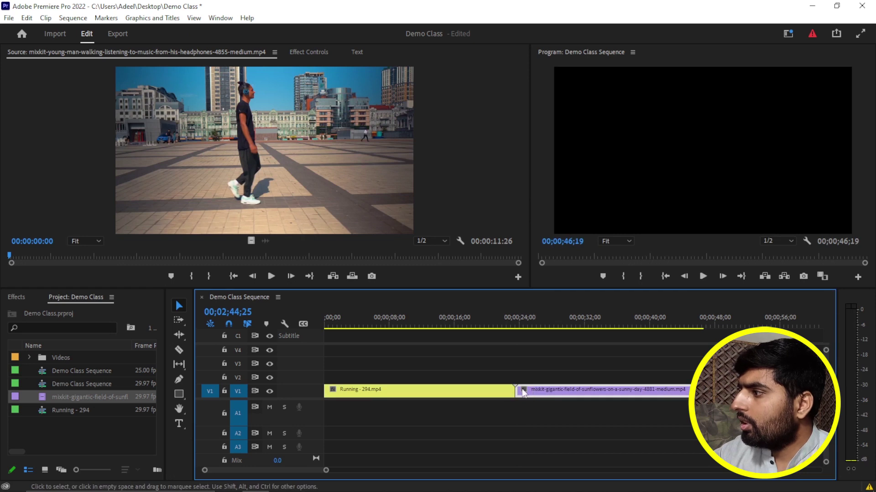
Play and scrub the sequence back and forth across the Running/sunflowers cut
key(space)
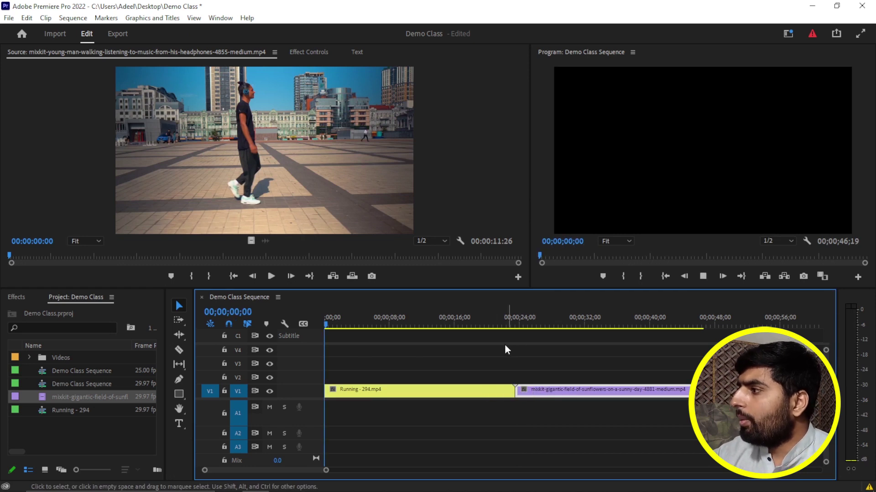
mouse_move(351, 322)
mouse_down()
mouse_move(333, 326)
mouse_move(499, 328)
mouse_up()
key(space)
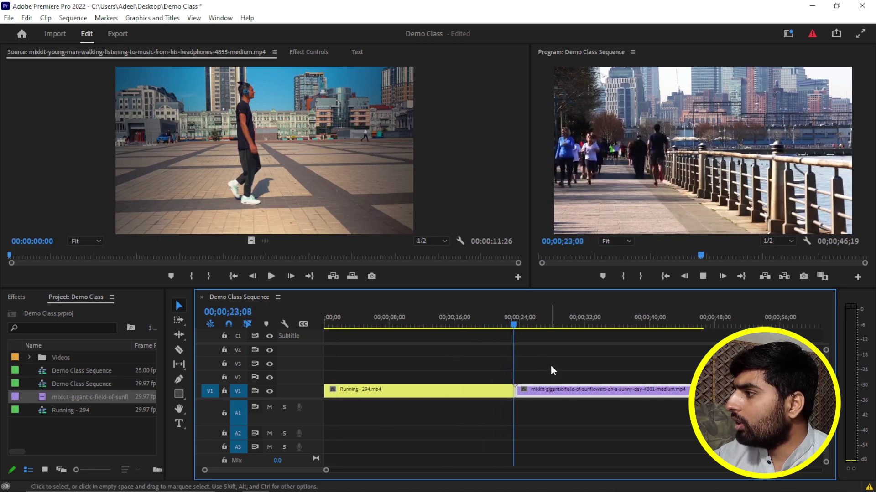
key(space)
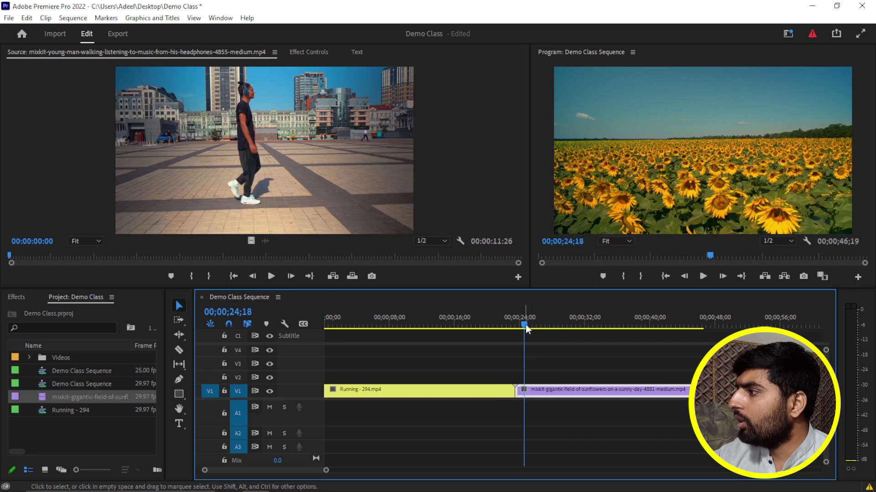
click(516, 328)
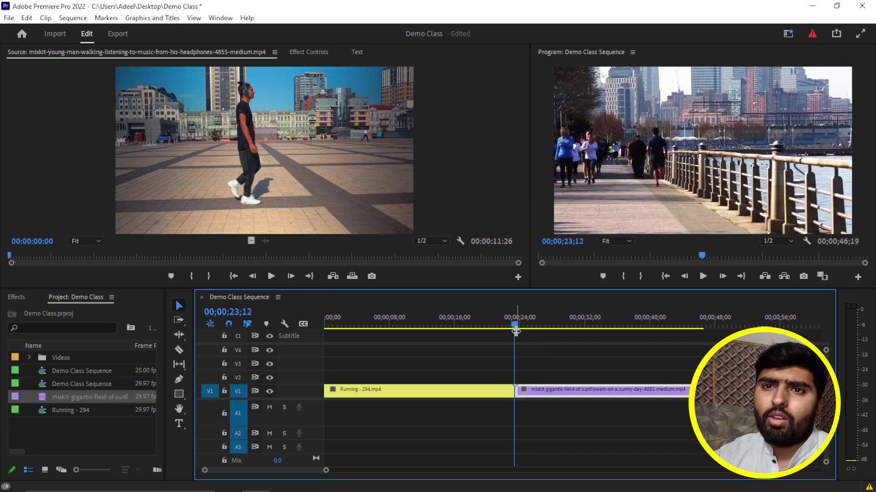
click(520, 328)
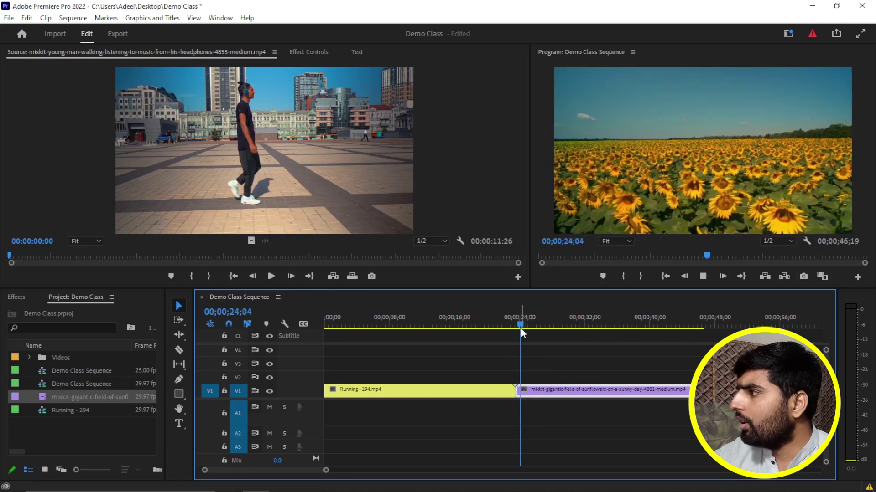
click(512, 328)
click(520, 327)
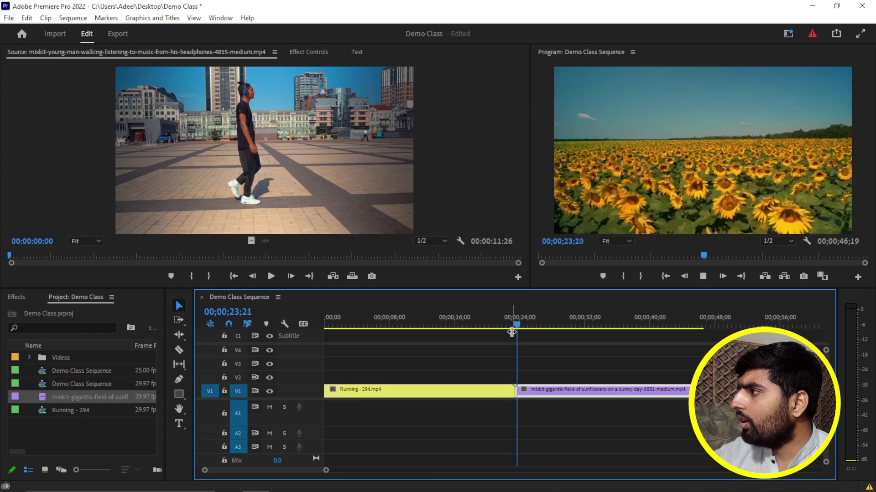
Widen the Program monitor over the Source monitor and park the playhead before the cut
drag(529, 206, 185, 226)
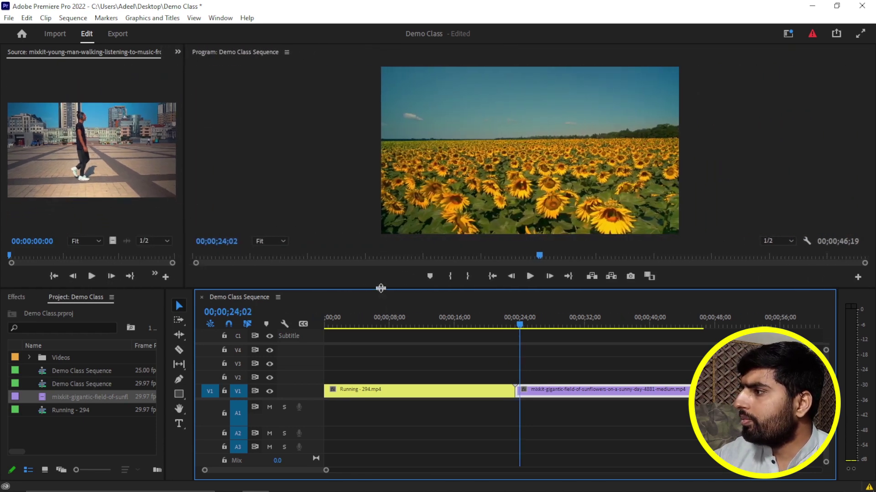
drag(381, 289, 364, 290)
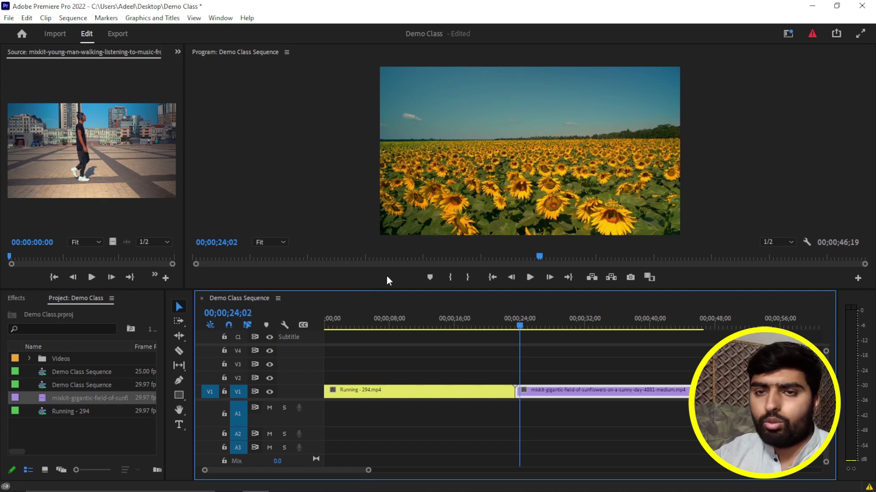
click(506, 322)
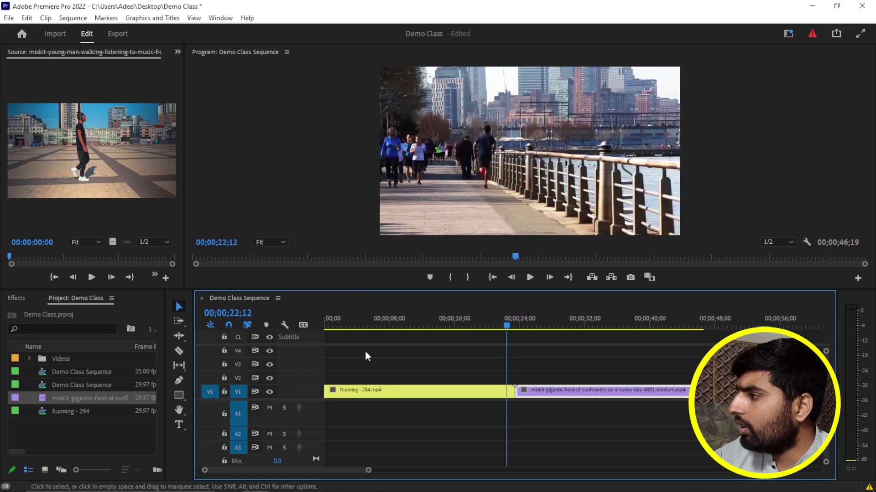
Apply Dip to Black from Video Transitions > Dissolve to the V1 edit point, accepting the media warning
click(19, 299)
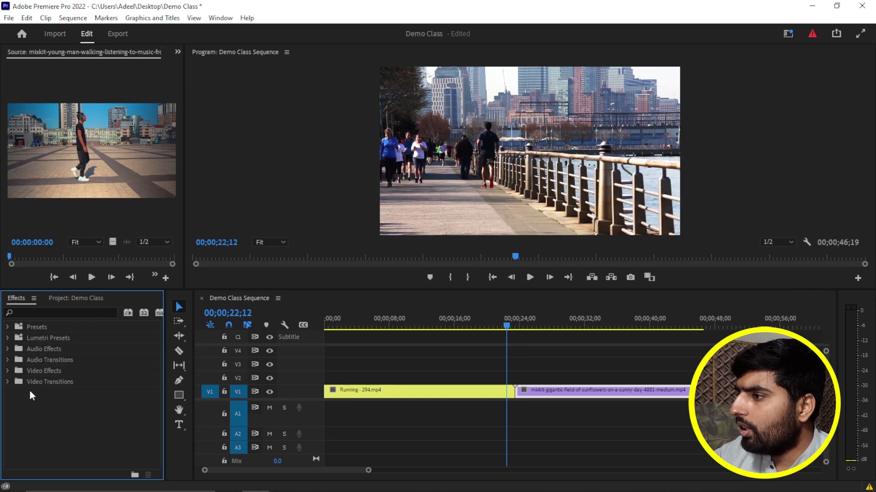
click(7, 383)
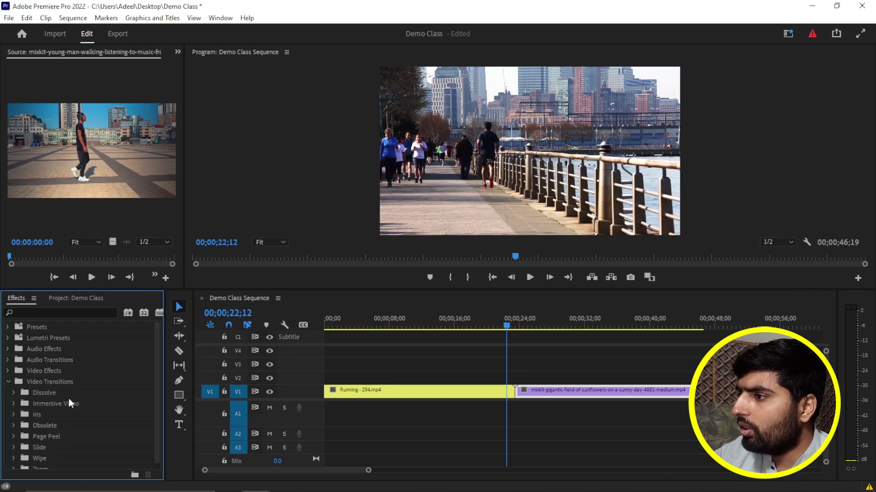
drag(223, 290, 222, 200)
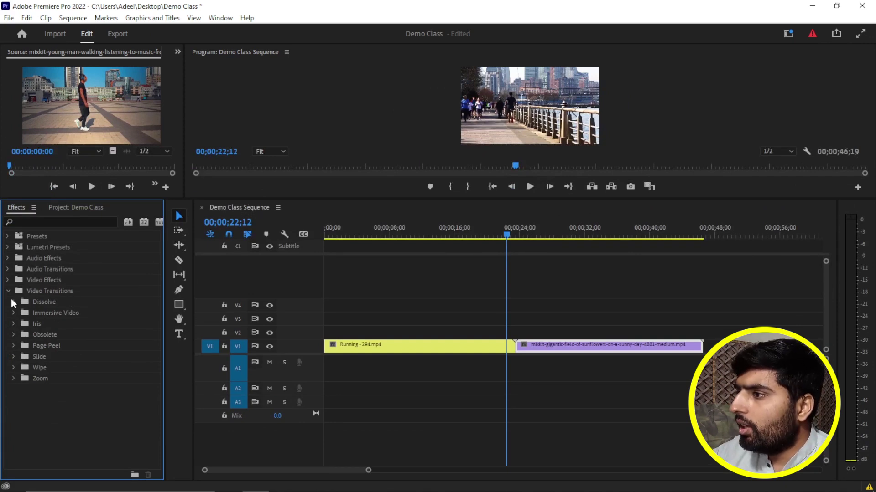
click(14, 302)
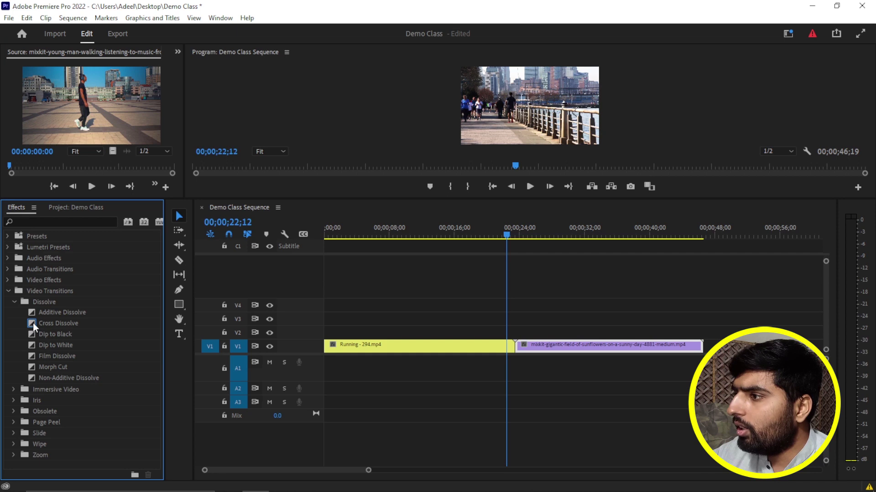
click(32, 336)
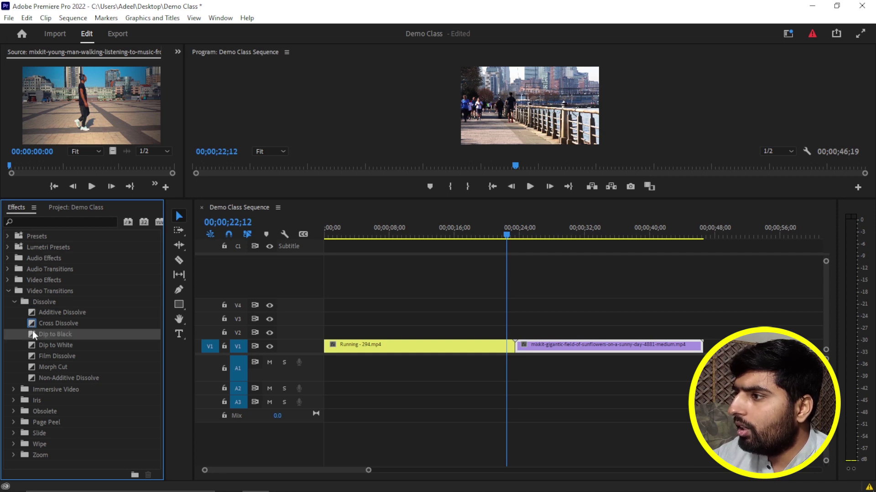
mouse_move(32, 336)
mouse_down()
mouse_move(513, 332)
mouse_move(519, 356)
mouse_up()
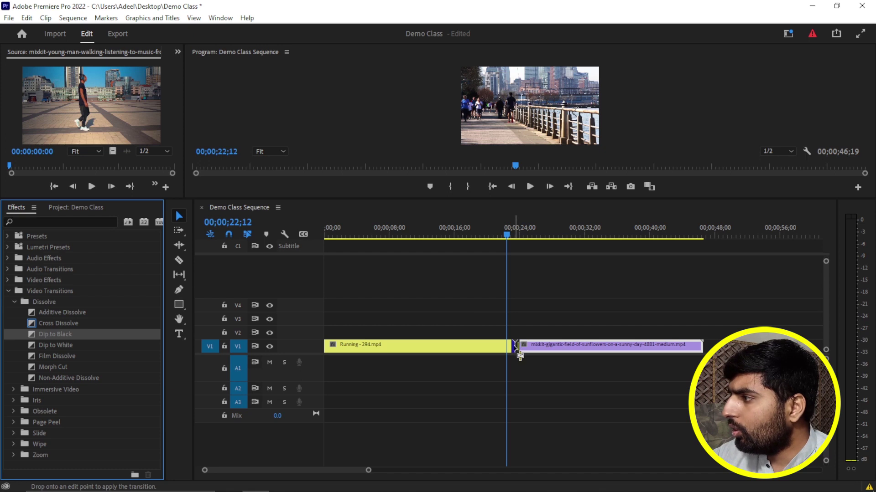
drag(519, 355, 527, 356)
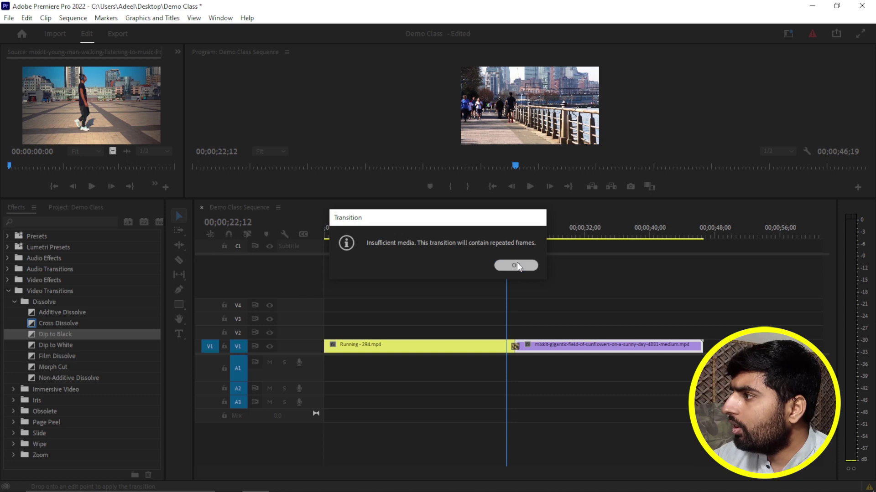
click(517, 264)
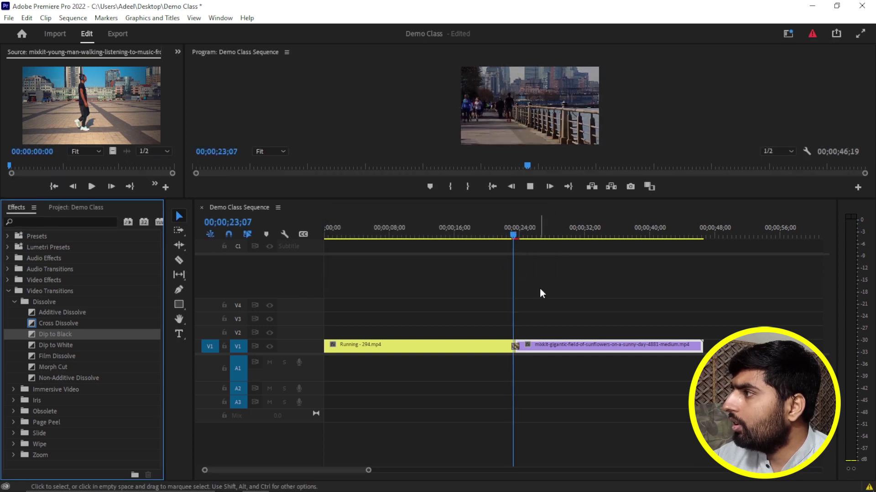
Enlarge the monitors and play back the Dip to Black transition from before the cut
key(space)
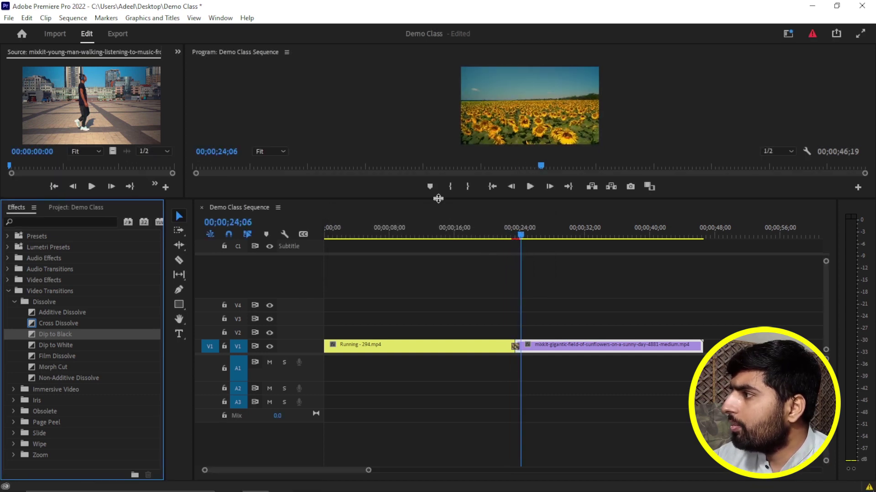
drag(436, 200, 435, 282)
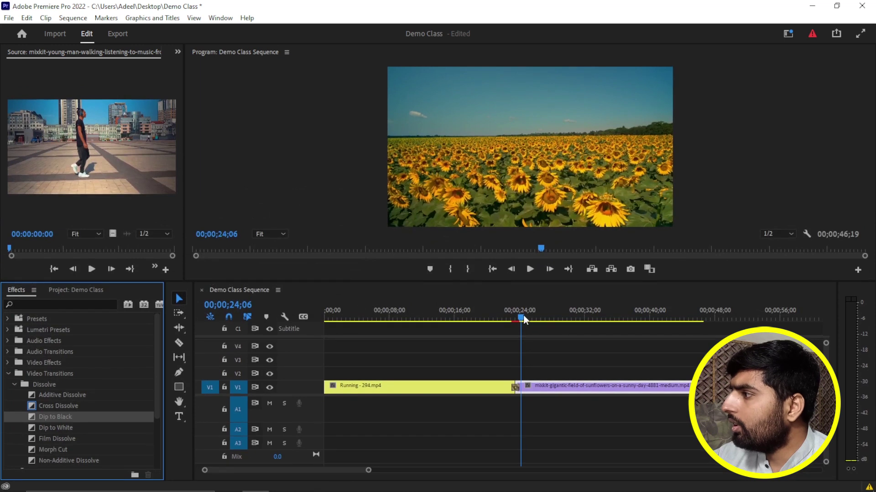
drag(523, 317, 505, 320)
key(space)
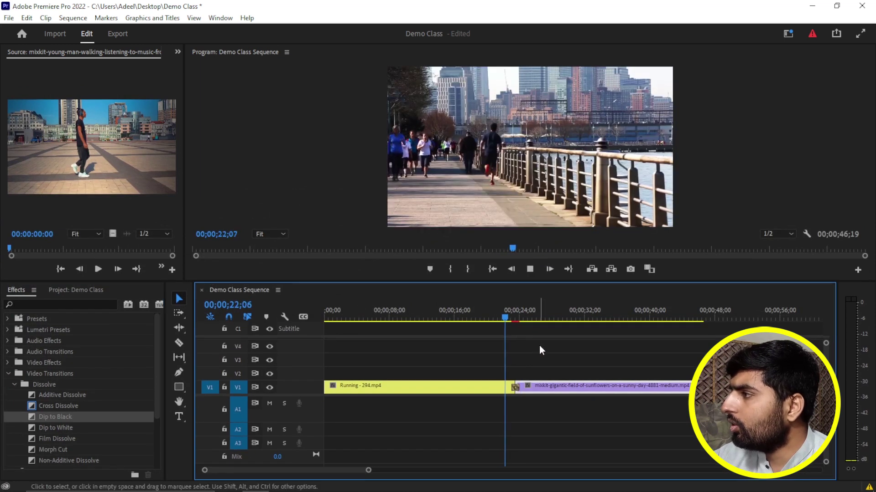
key(space)
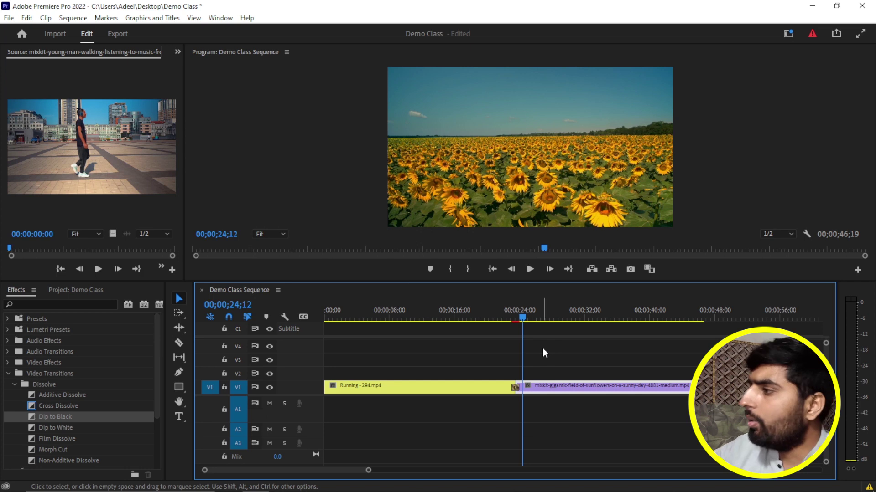
Replace the Dip to Black at the cut with a Dip to White transition
click(514, 389)
key(Delete)
drag(35, 429, 518, 386)
click(513, 266)
click(524, 318)
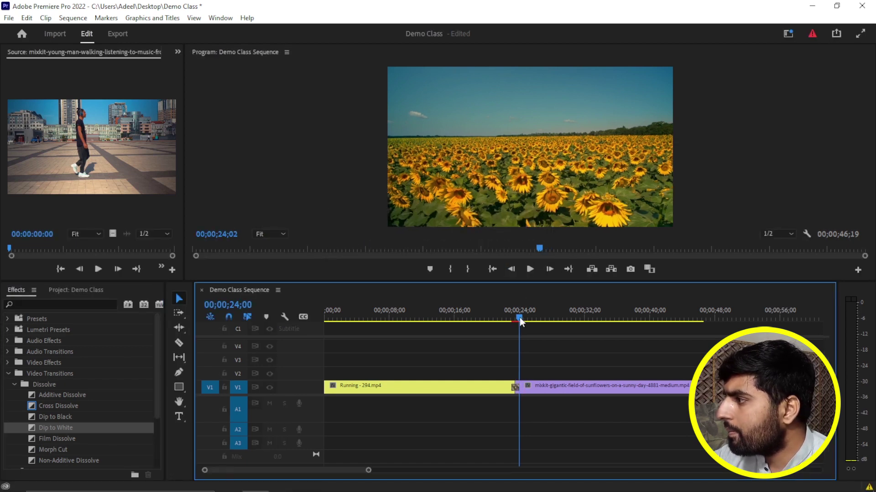
Preview Dip to White, then zoom the timeline and adjust its length by dragging its edges
drag(524, 318, 513, 321)
key(space)
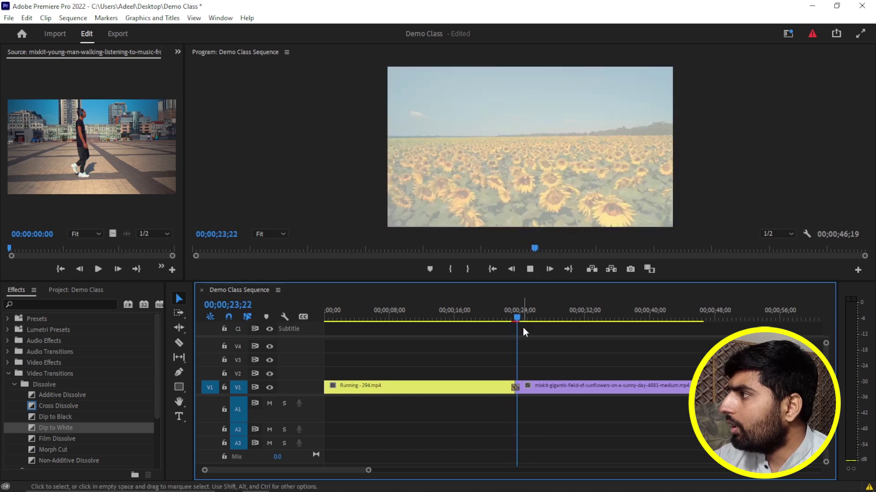
key(space)
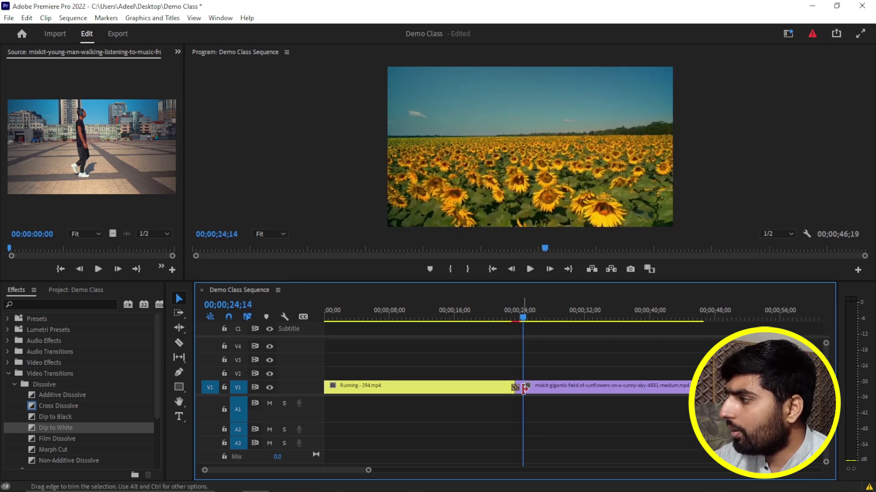
key(equal)
key(equal)
key(equal)
key(equal)
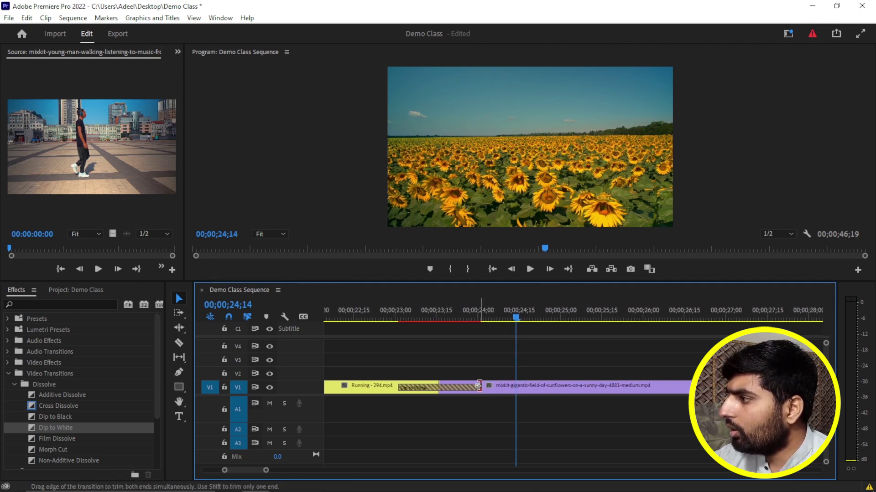
drag(478, 388, 564, 387)
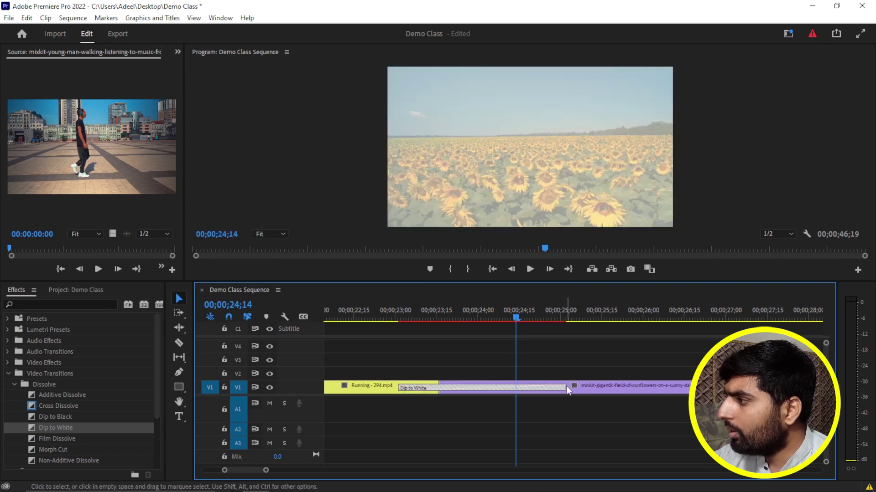
drag(398, 390, 423, 388)
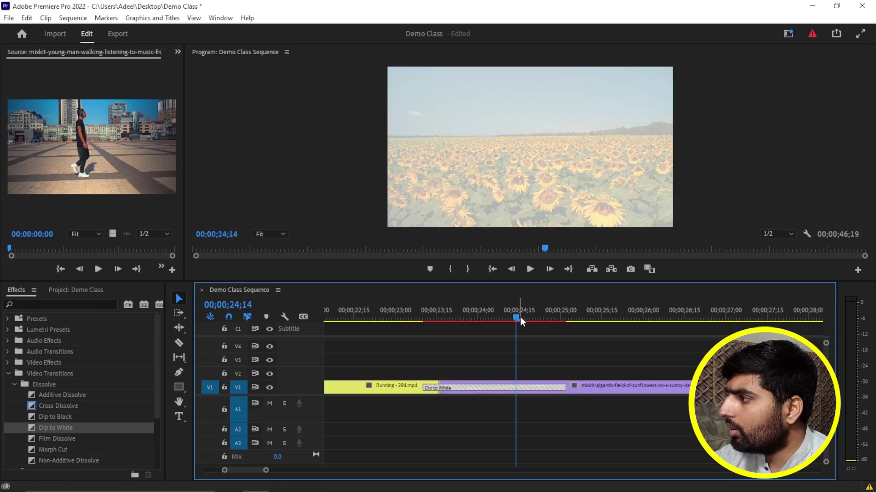
Play and scrub through the adjusted Dip to White, then delete the transition
drag(516, 318, 420, 336)
key(space)
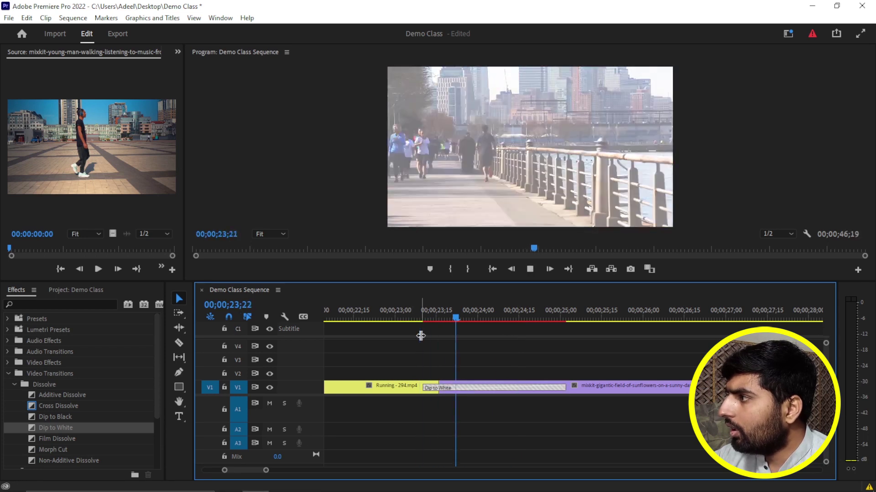
key(space)
mouse_move(638, 317)
mouse_down()
mouse_move(510, 343)
mouse_move(525, 344)
mouse_up()
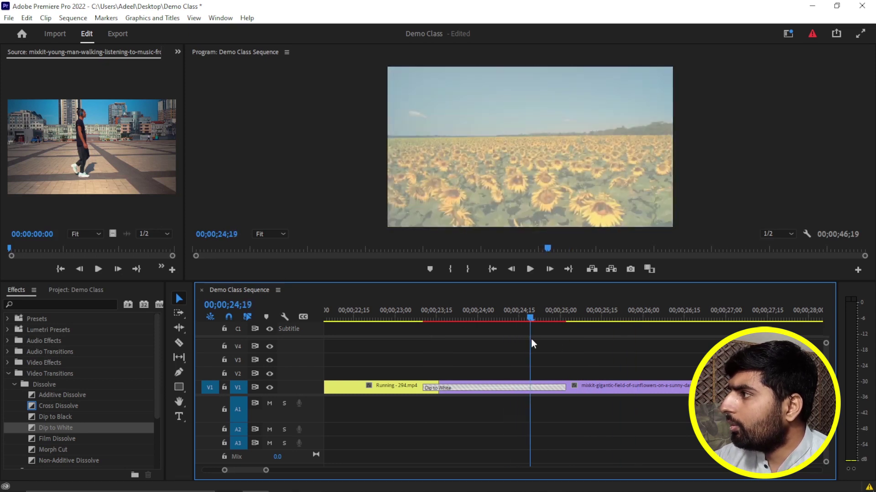
drag(525, 349, 507, 346)
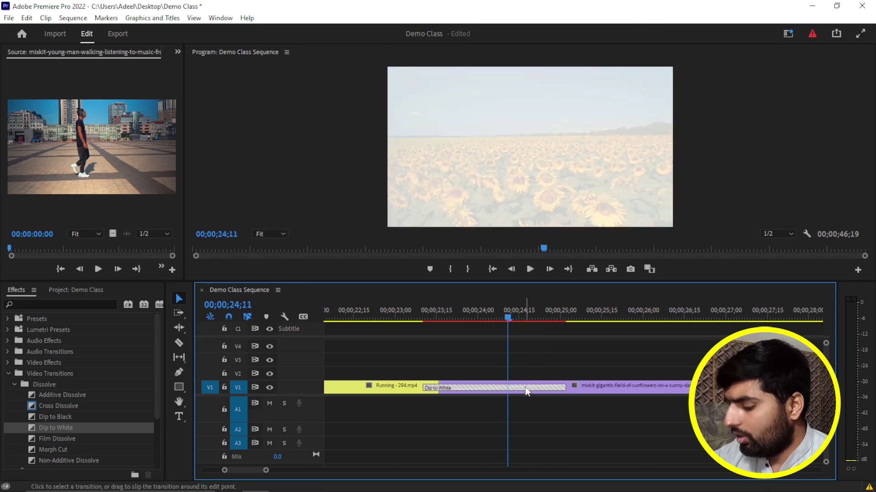
click(524, 388)
key(Delete)
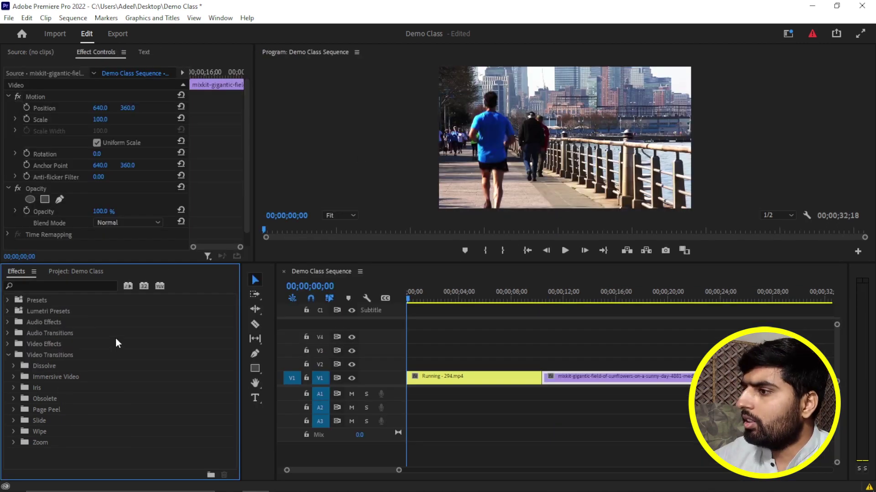
Try Iris Cross from the Iris transitions at the Running/sunflowers cut, preview it, and delete it
click(13, 387)
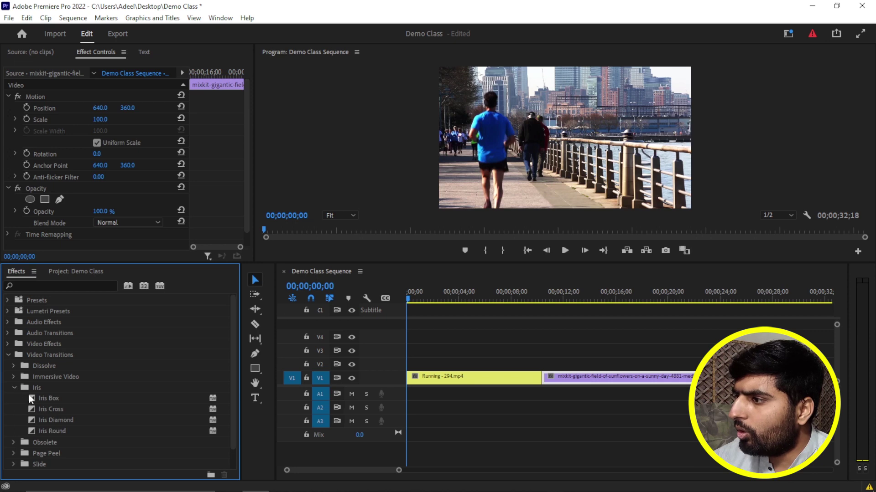
drag(30, 409, 539, 375)
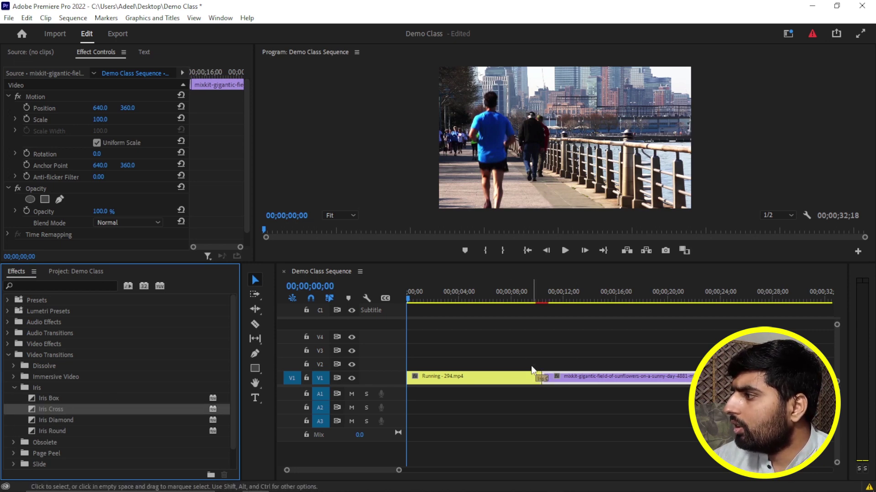
drag(406, 297, 531, 319)
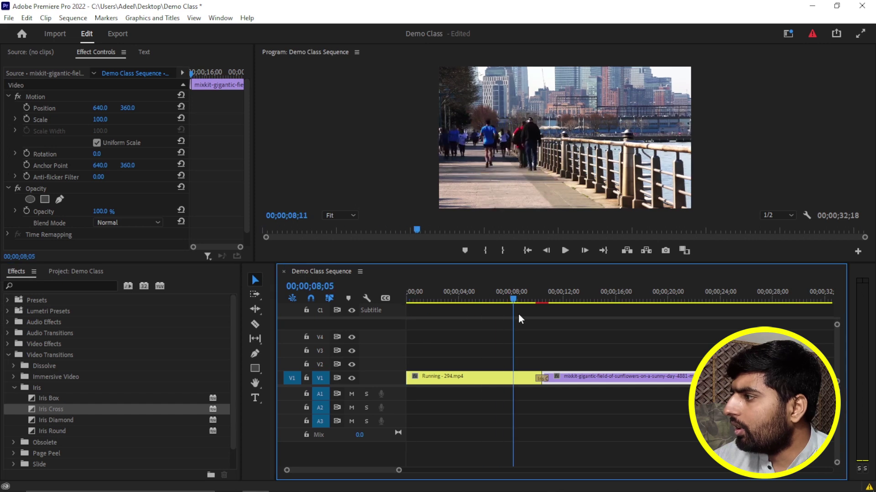
key(space)
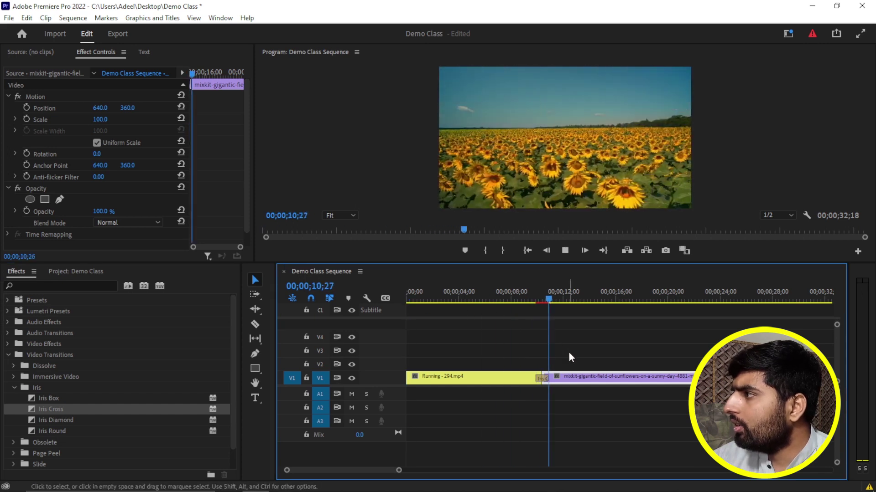
key(space)
click(542, 378)
key(Delete)
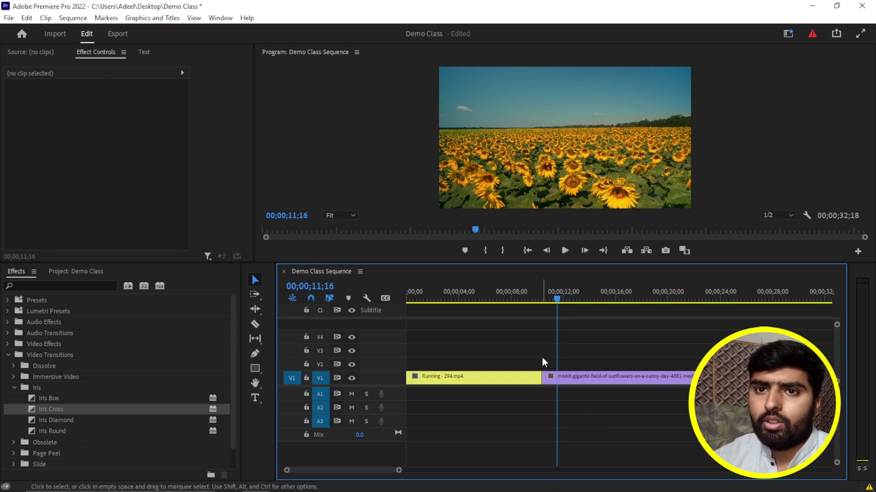
Try Iris Round at the cut, preview and delete it, then marquee-select both clips and deselect them
click(32, 431)
drag(548, 363, 542, 378)
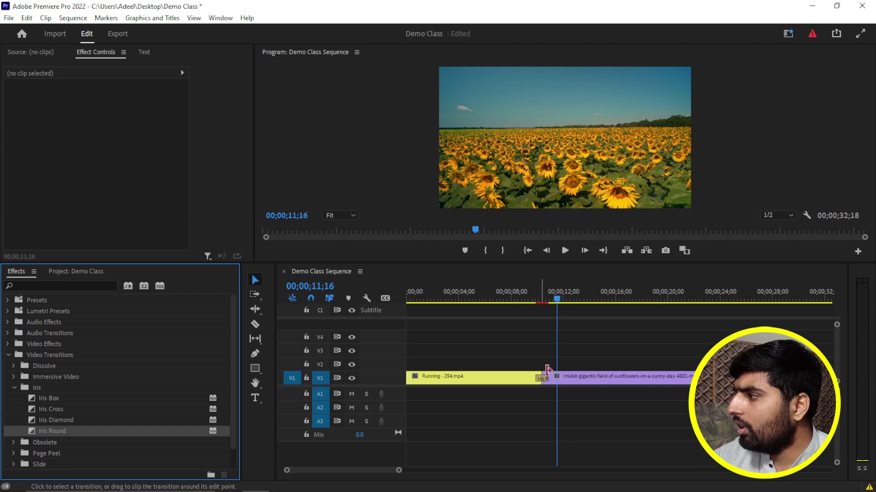
click(551, 301)
drag(551, 302, 534, 303)
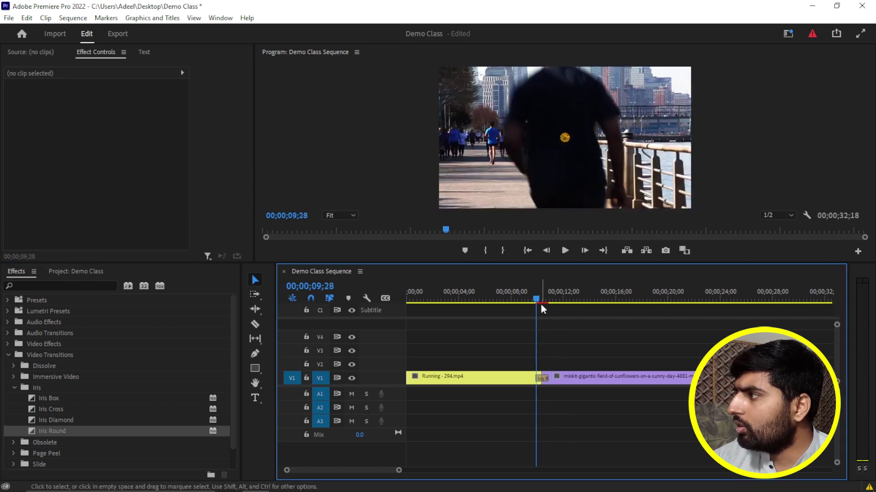
key(space)
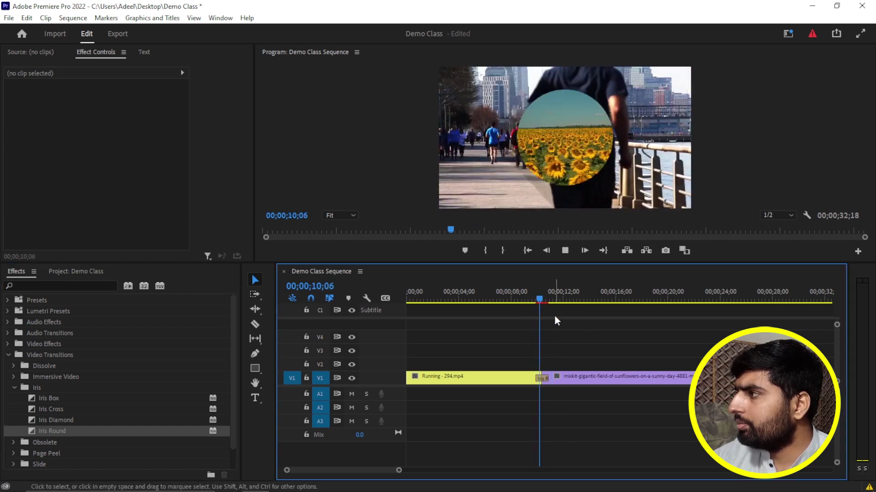
key(space)
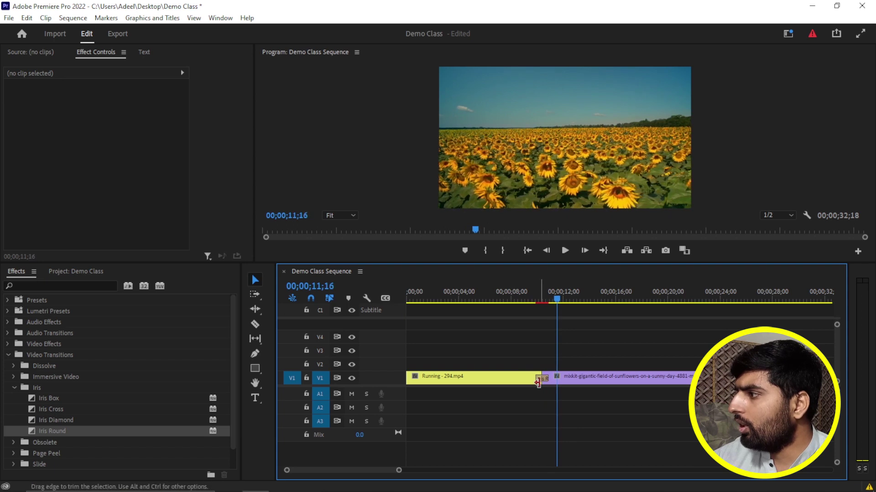
click(542, 380)
key(Delete)
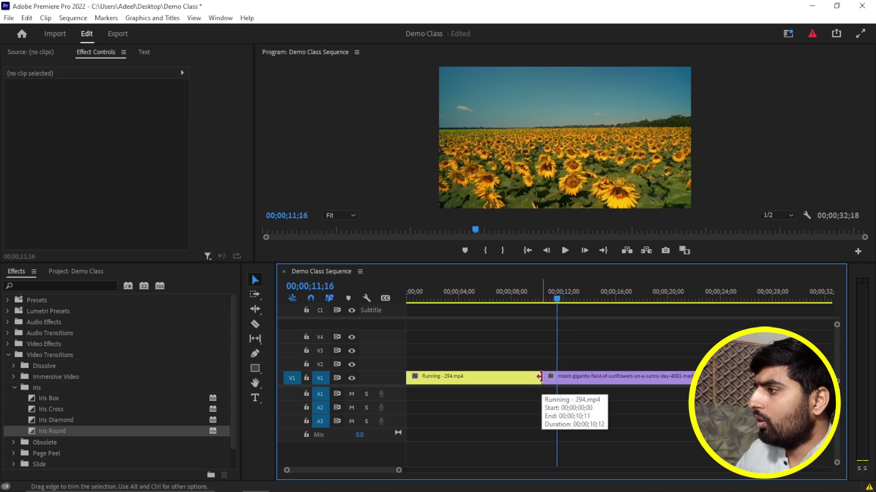
drag(512, 350, 575, 400)
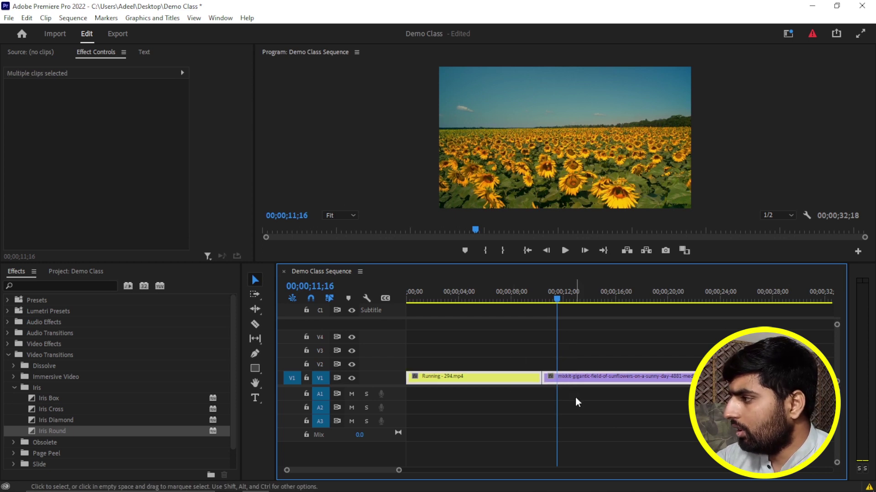
click(596, 396)
Delete the sunflowers clip from V1, leaving the Running clip selected
click(595, 377)
key(Delete)
click(498, 381)
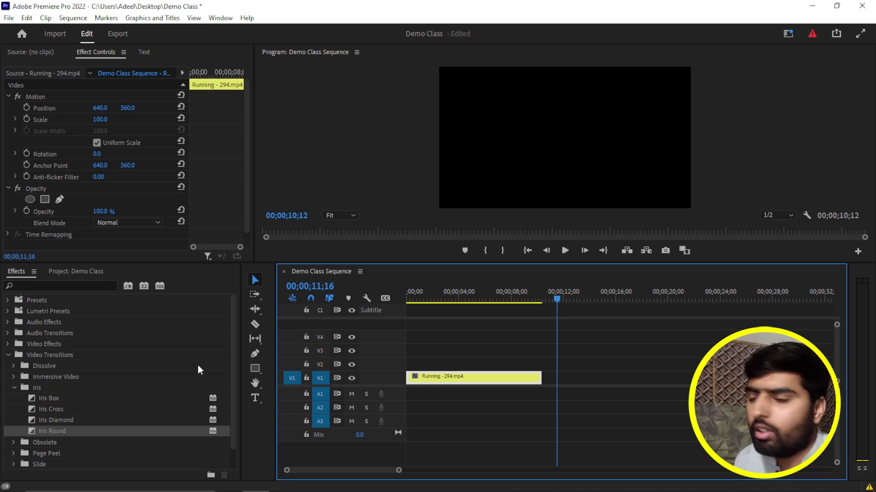
Search the Effects panel for 'vr d' and apply VR De-Noise to the Running clip
click(78, 286)
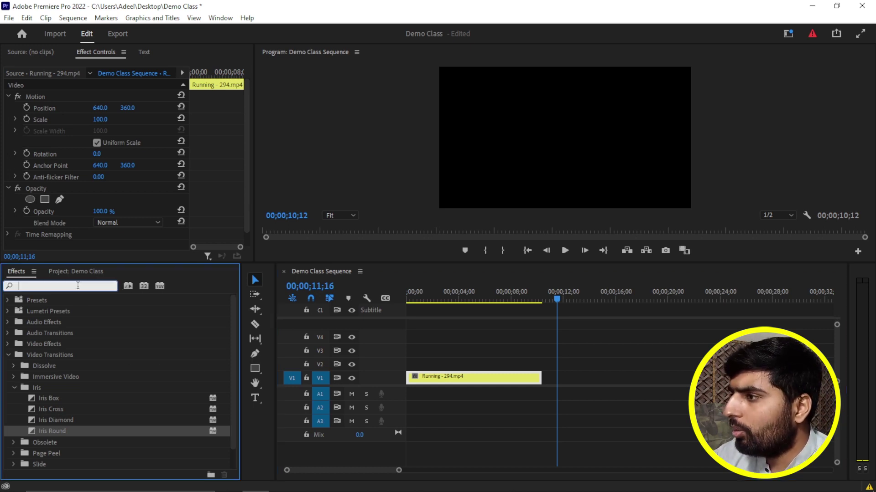
text(vr)
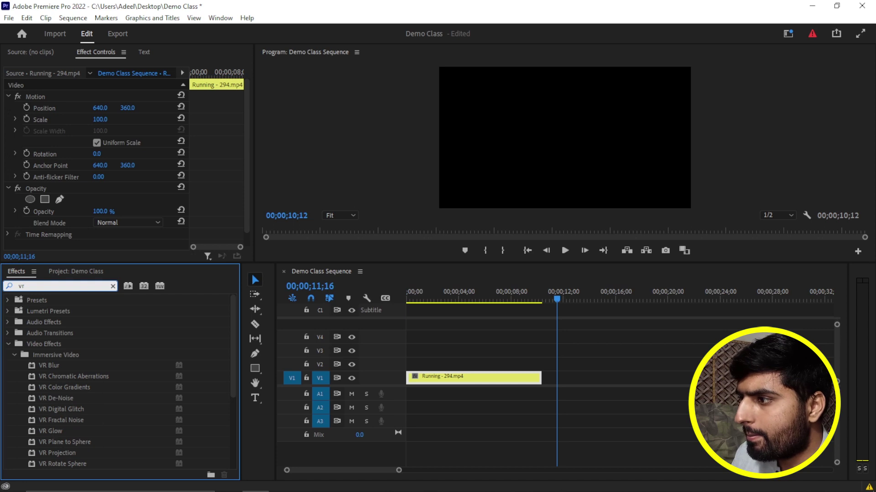
text( d)
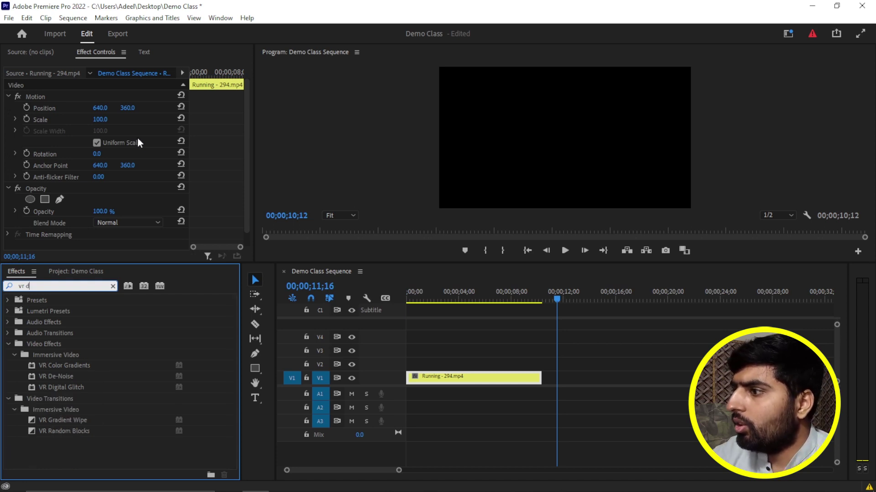
click(34, 377)
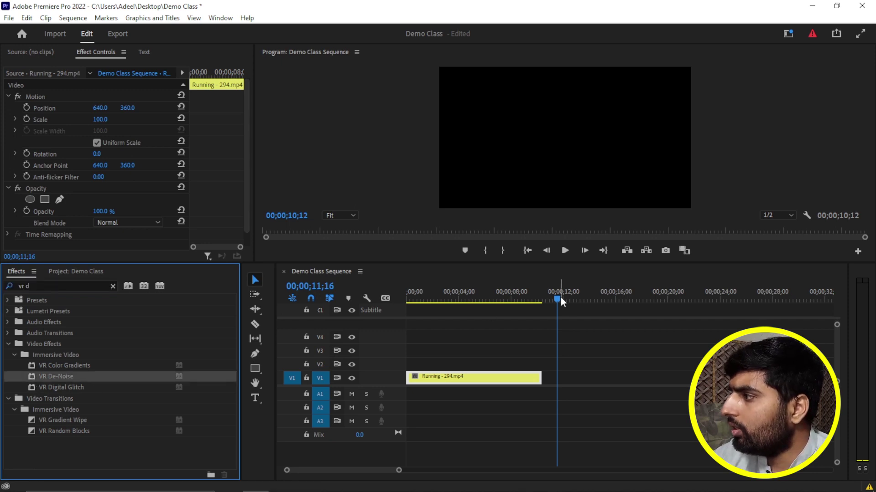
drag(557, 299, 470, 299)
drag(55, 377, 439, 380)
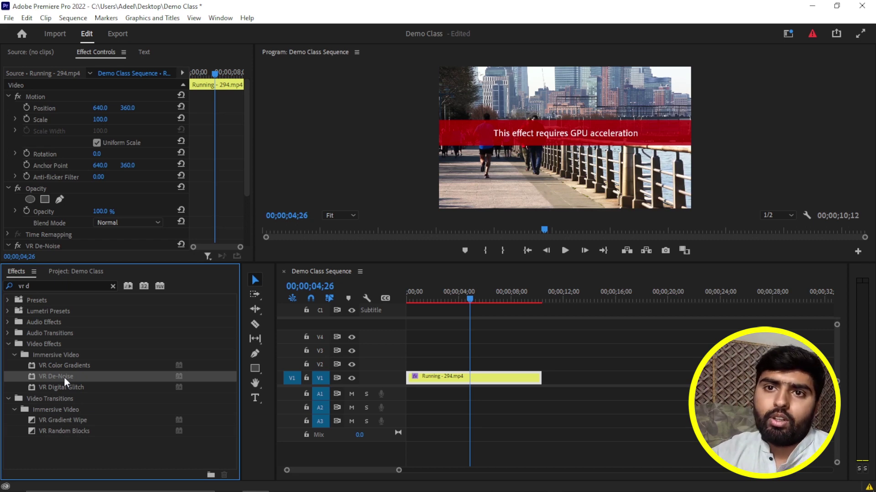
drag(64, 377, 427, 380)
Delete the Running clip from the sequence and collapse the Videos folder in the Project panel
key(Delete)
click(62, 272)
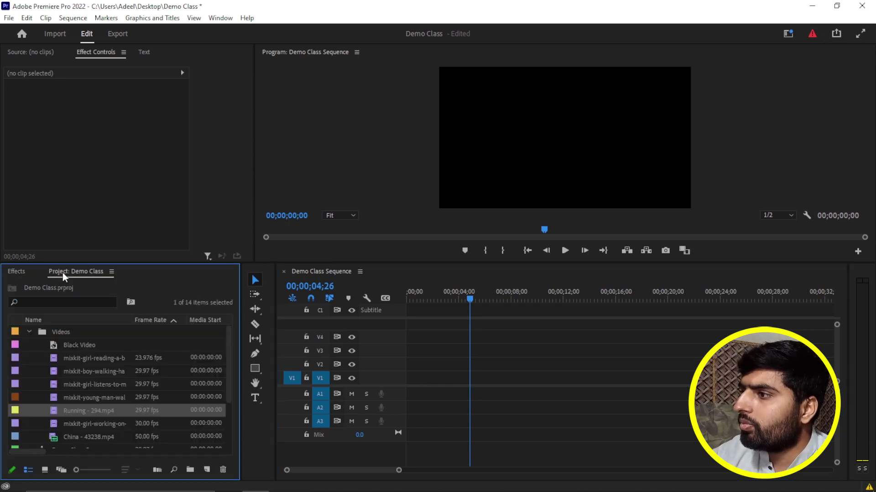
scroll(129, 357, down, 3)
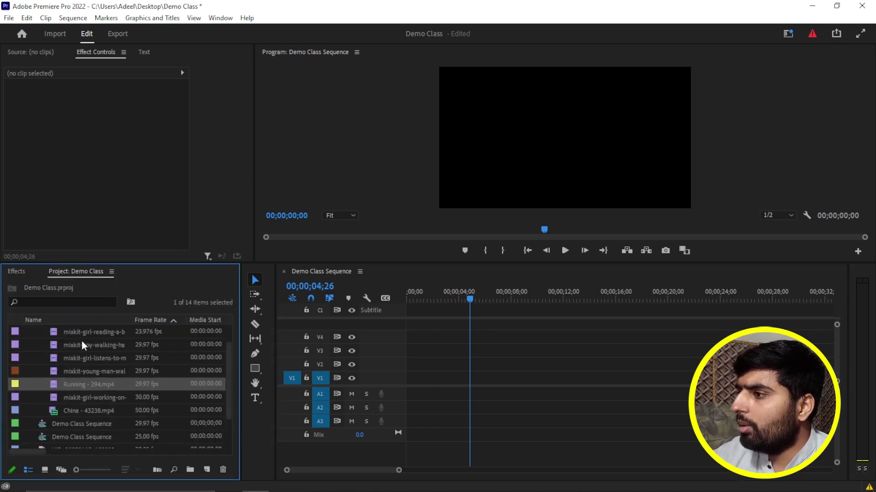
scroll(73, 343, up, 3)
click(29, 332)
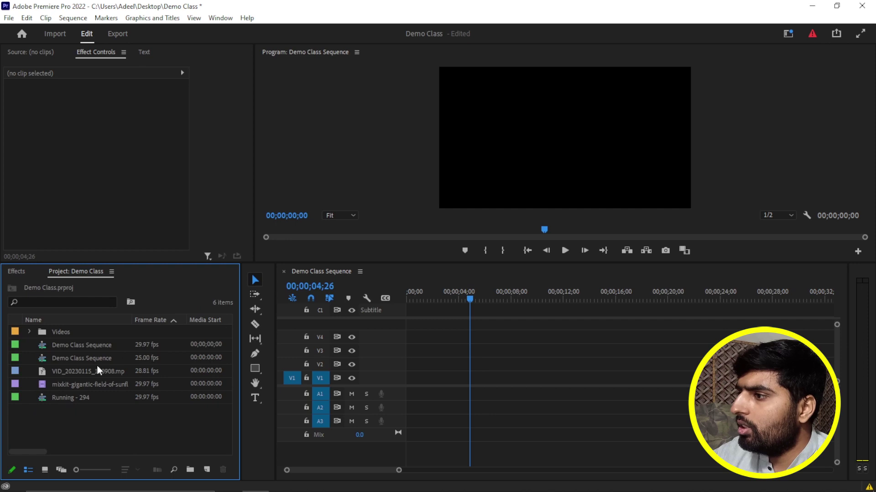